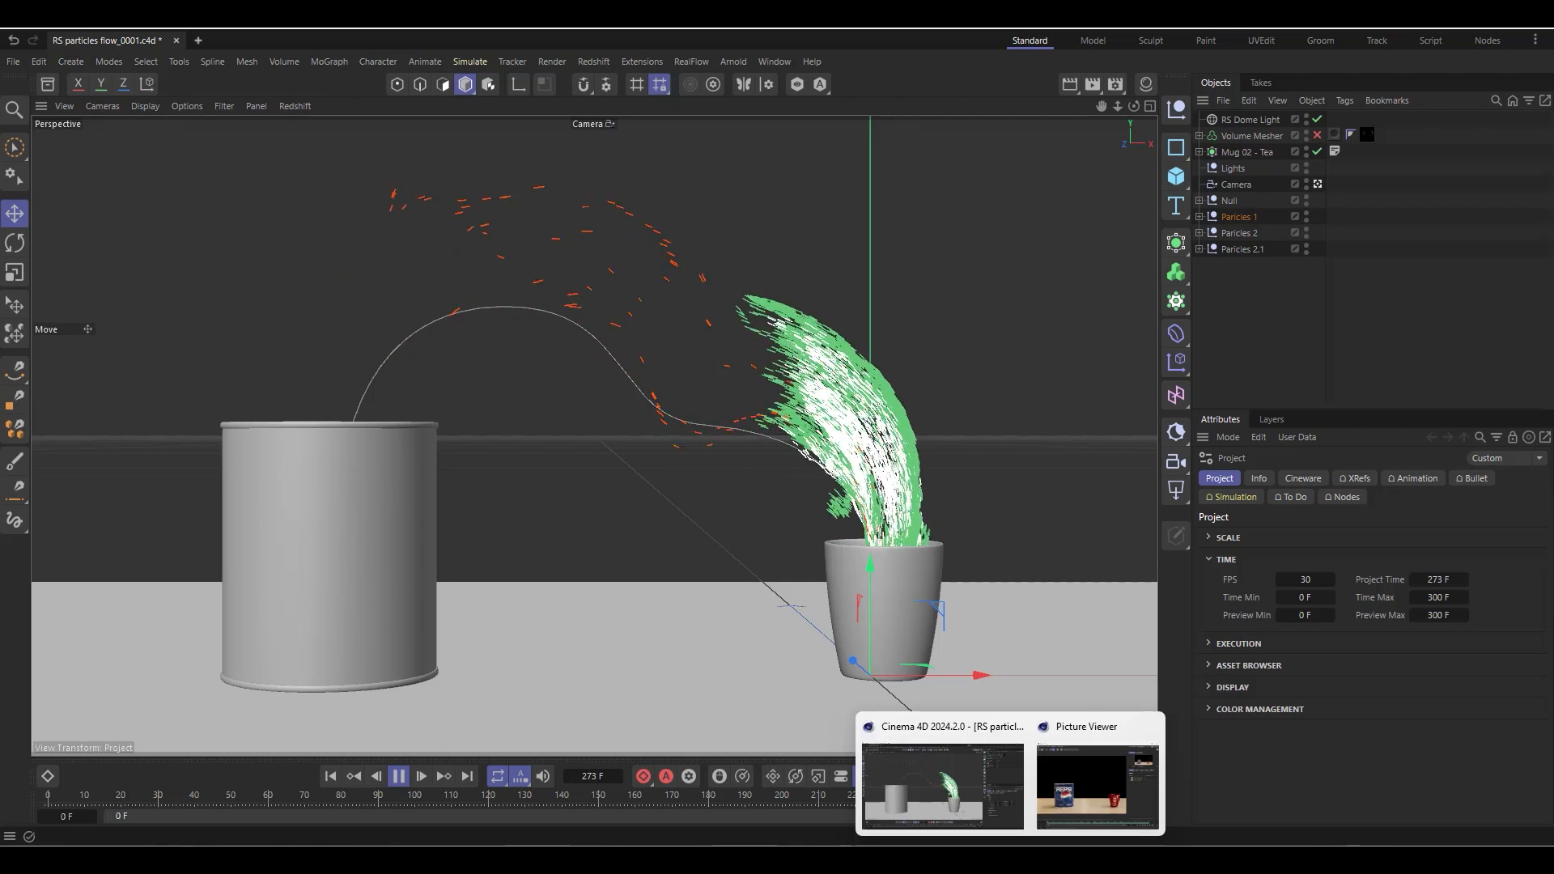
Review the finished particle-flow render by playing it in the Picture Viewer
{"action": "left_click", "coordinate": [1070, 803]}
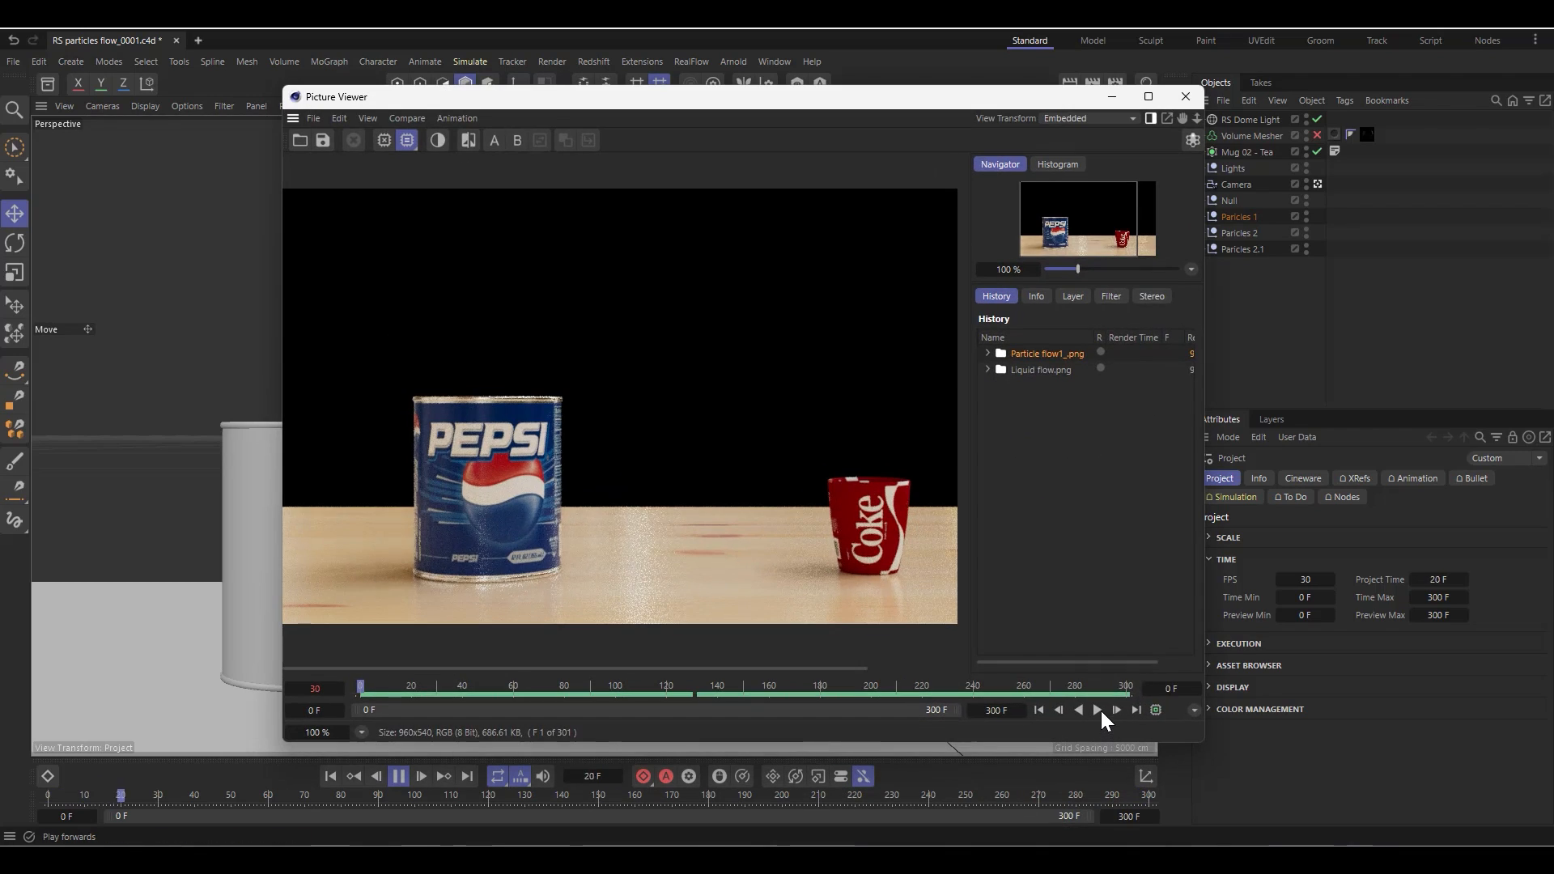
{"action": "left_click", "coordinate": [1101, 710]}
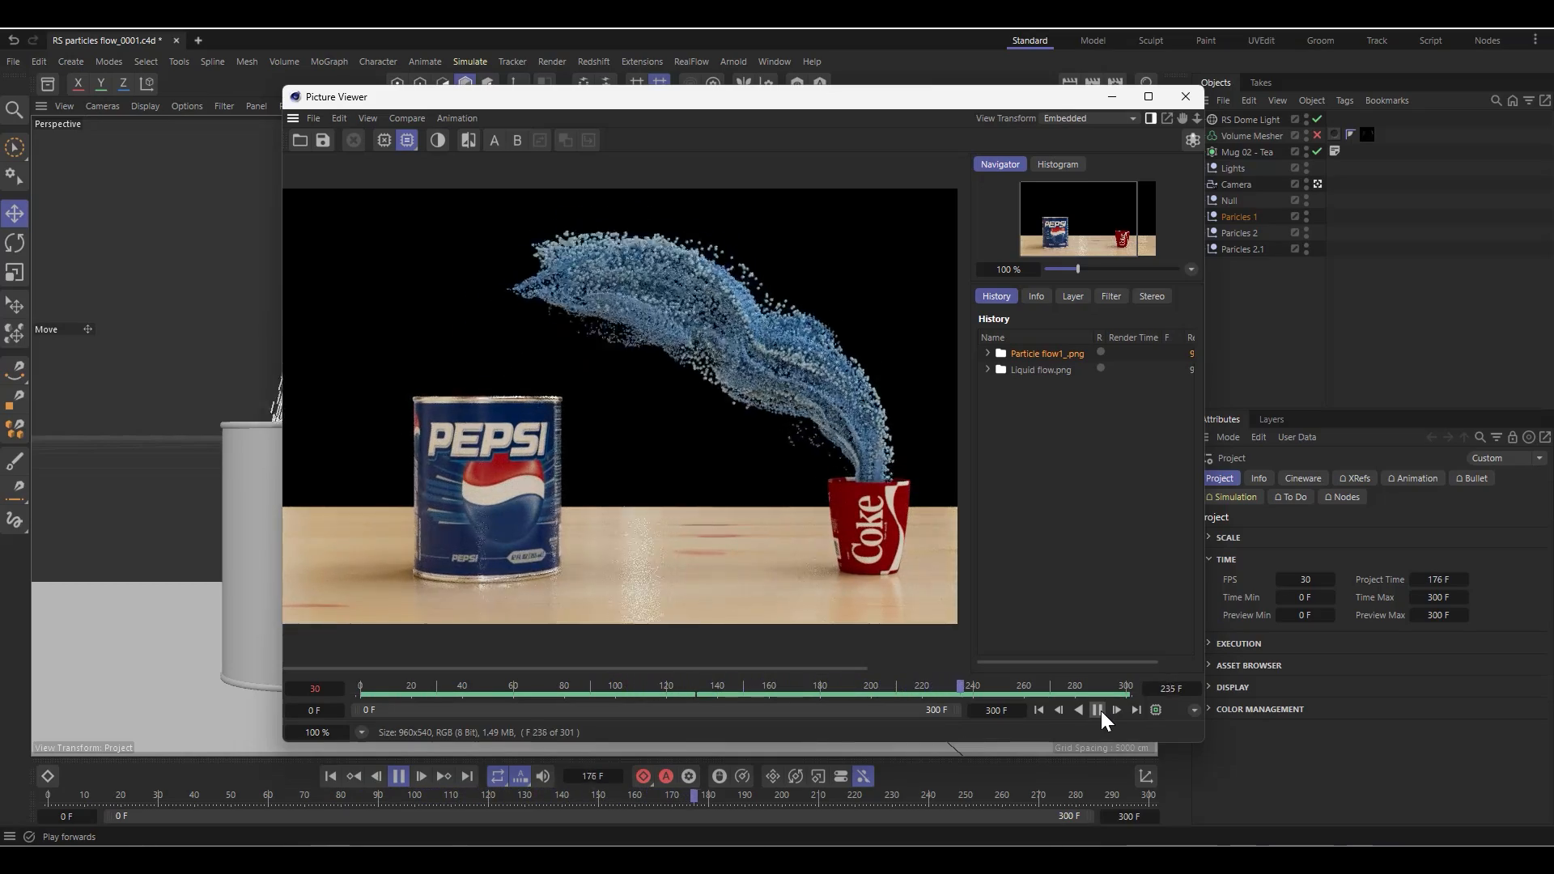
{"action": "left_click", "coordinate": [1023, 368]}
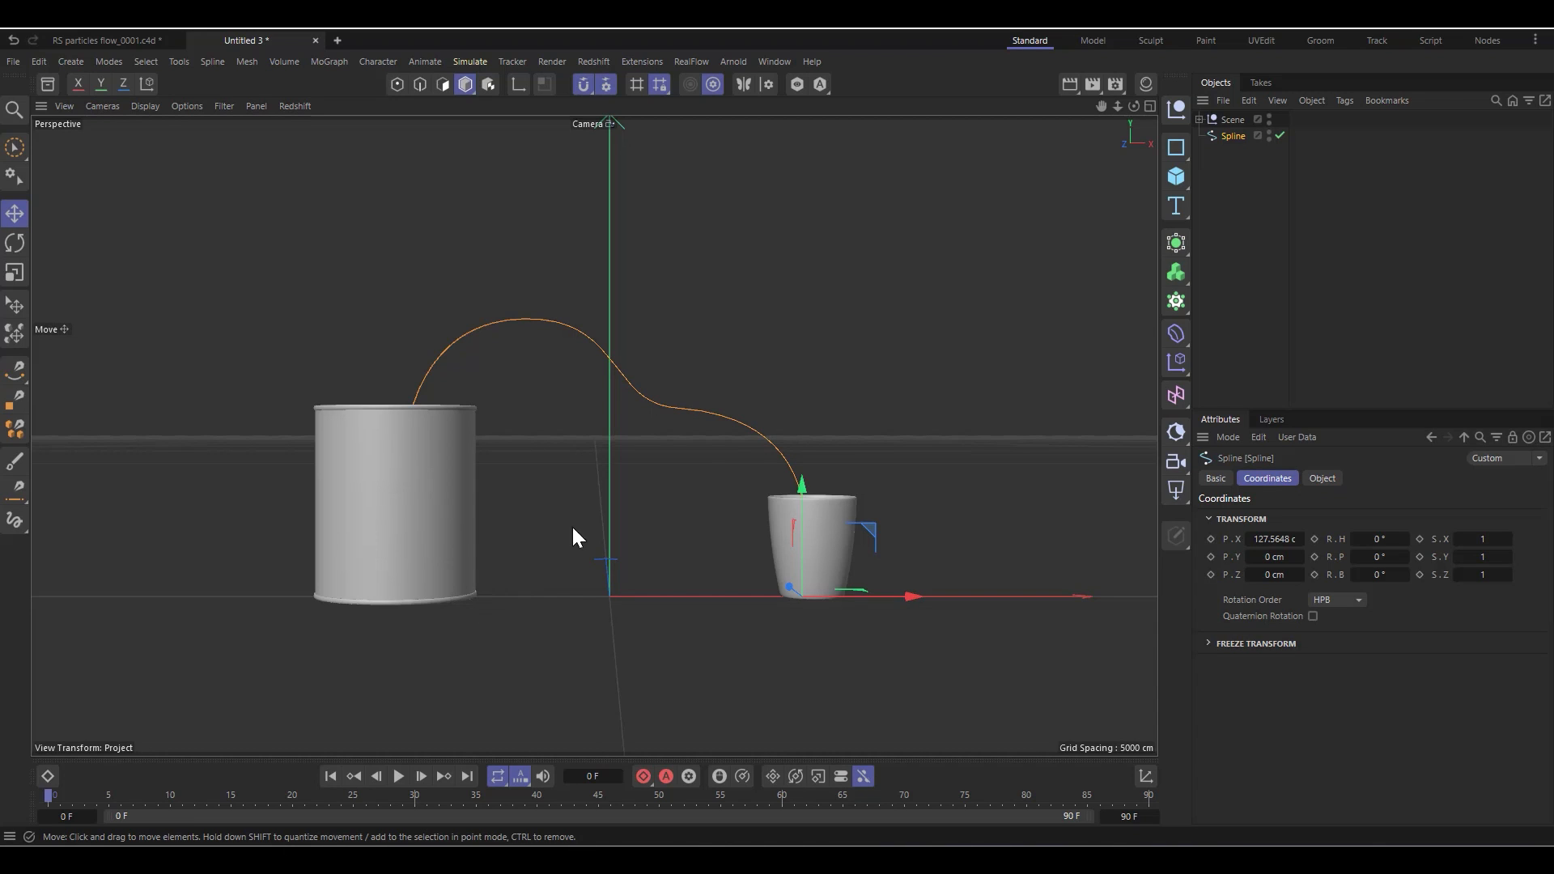
{"action": "left_click", "coordinate": [401, 526]}
{"action": "left_click", "coordinate": [834, 542]}
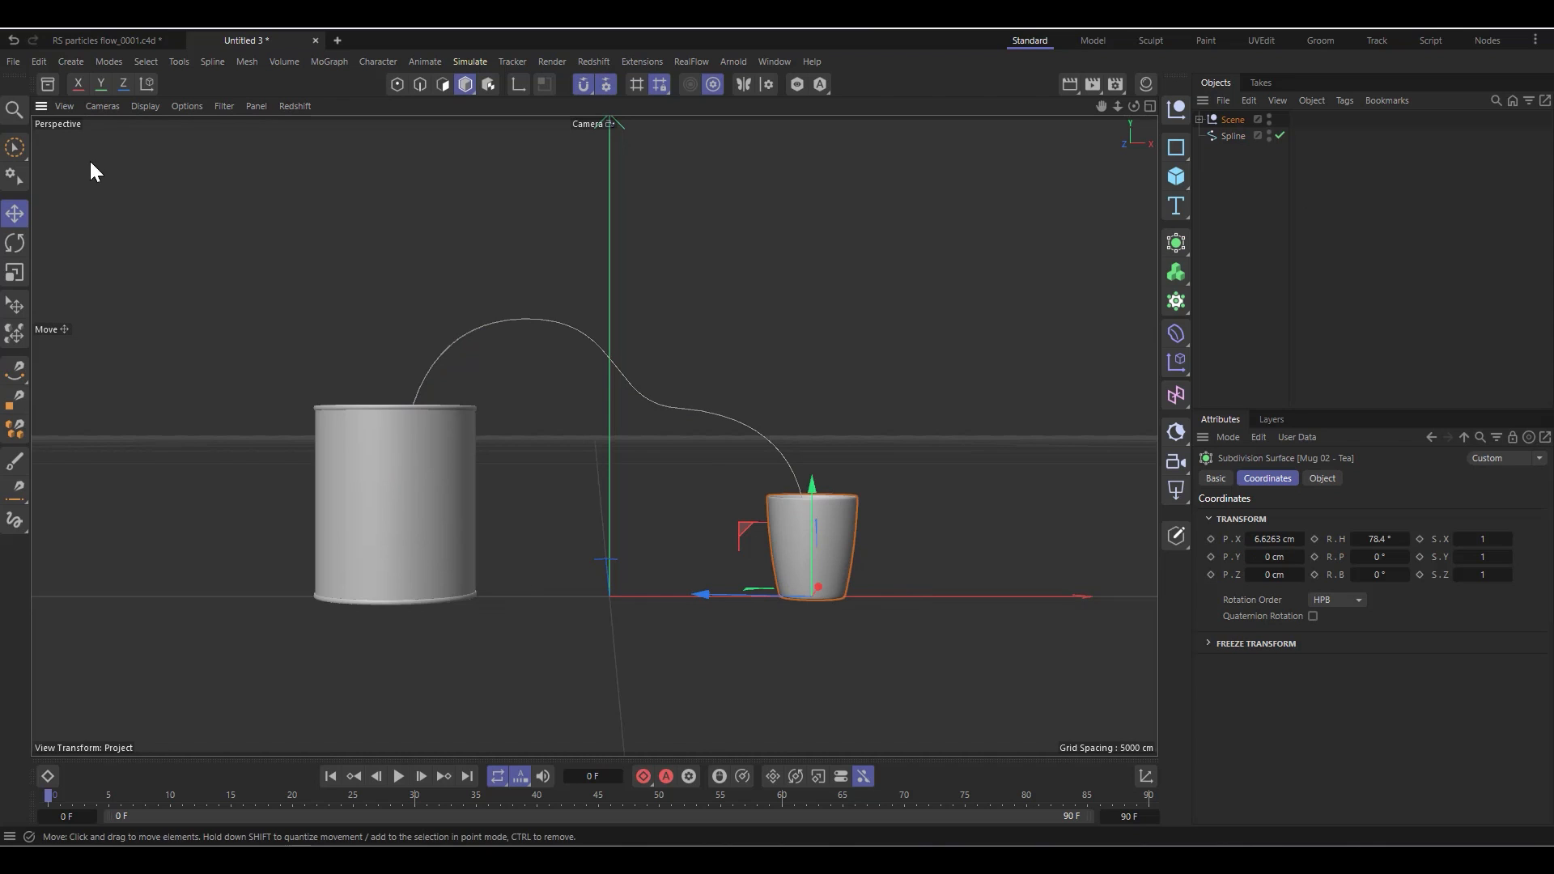
{"action": "left_click", "coordinate": [45, 86]}
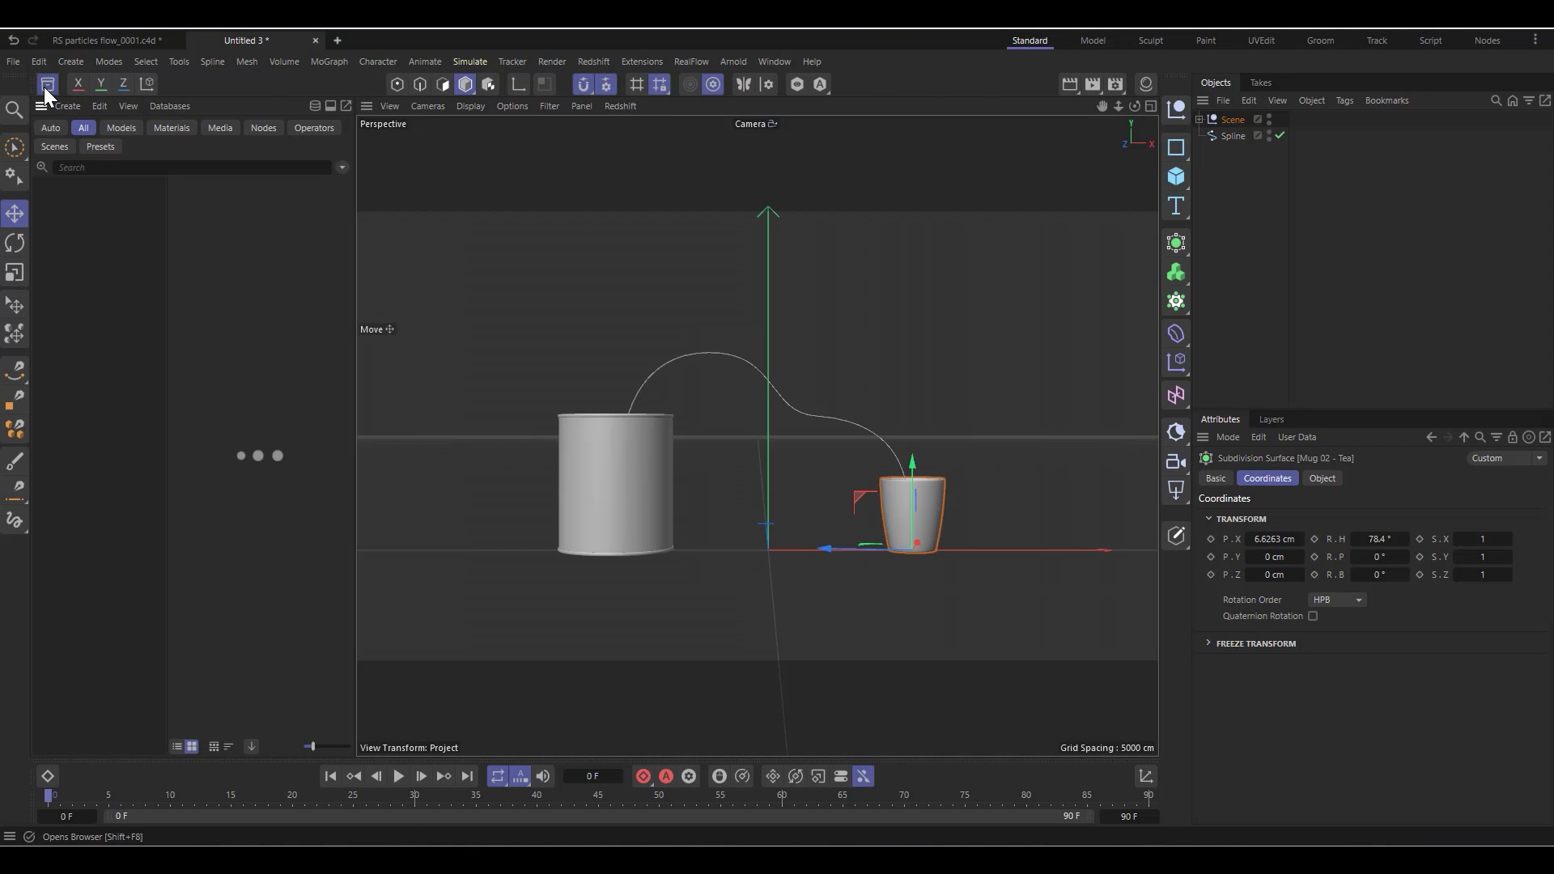
{"action": "left_click", "coordinate": [45, 87]}
{"action": "left_click", "coordinate": [1231, 134]}
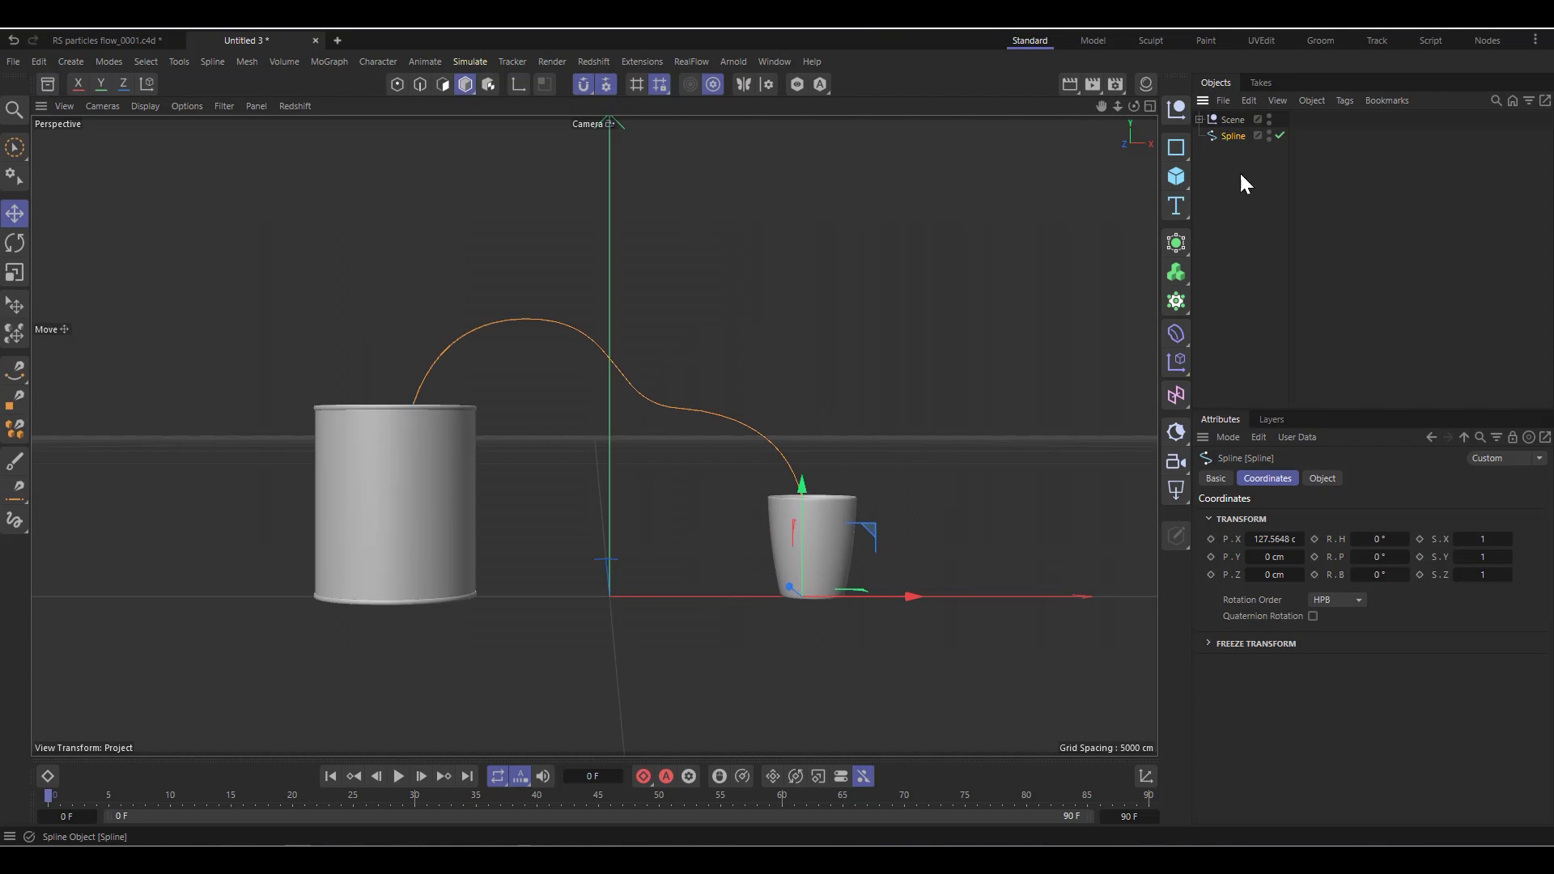
{"action": "left_click", "coordinate": [14, 370]}
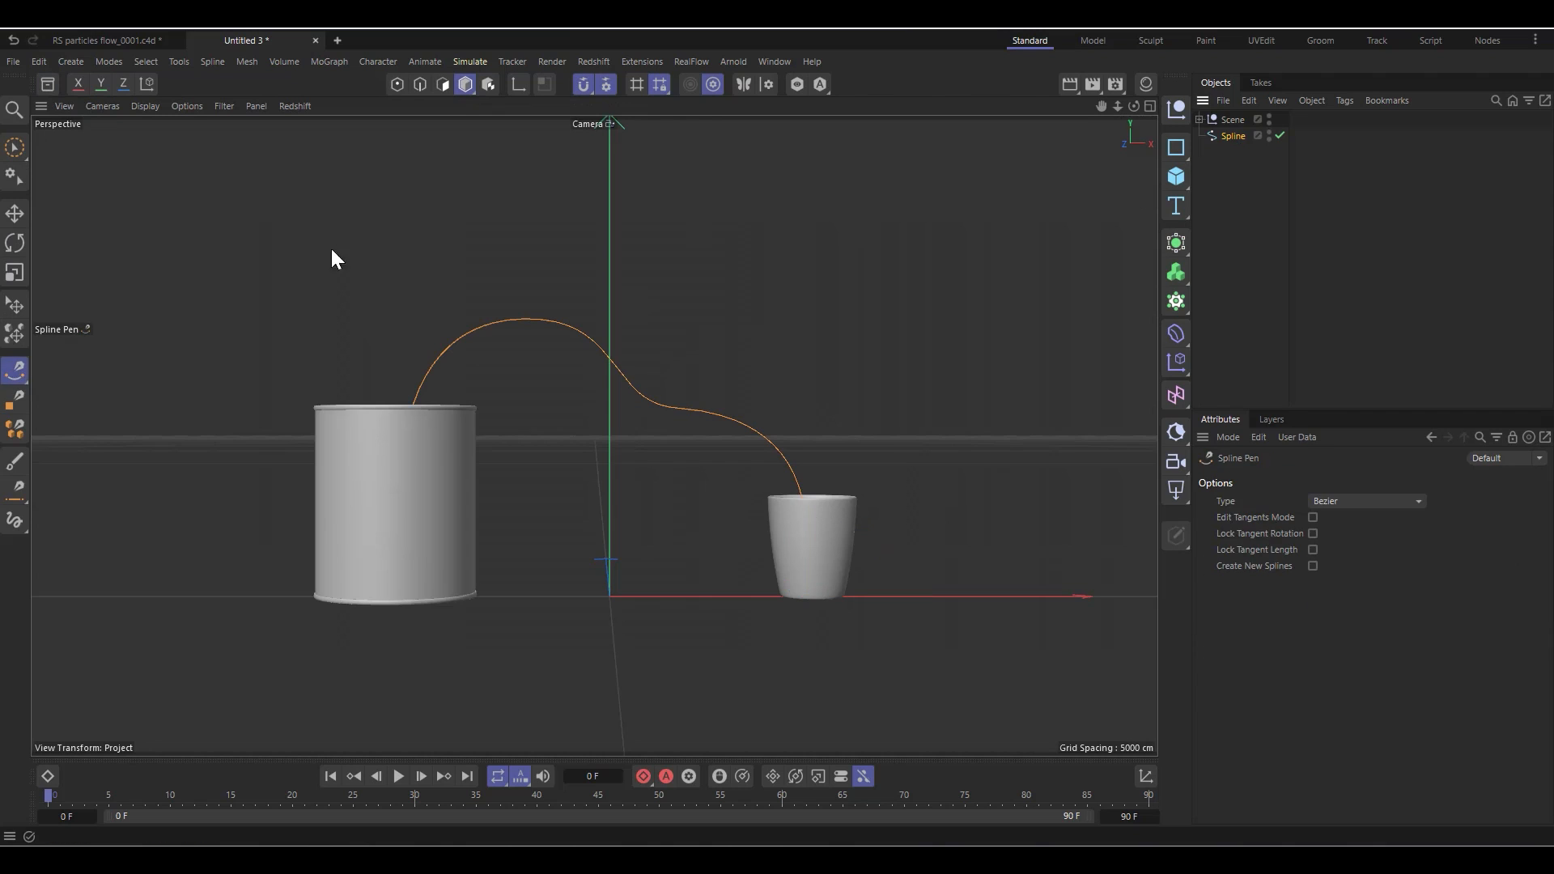
{"action": "left_click", "coordinate": [316, 267]}
{"action": "left_click", "coordinate": [644, 220]}
{"action": "left_click", "coordinate": [775, 269]}
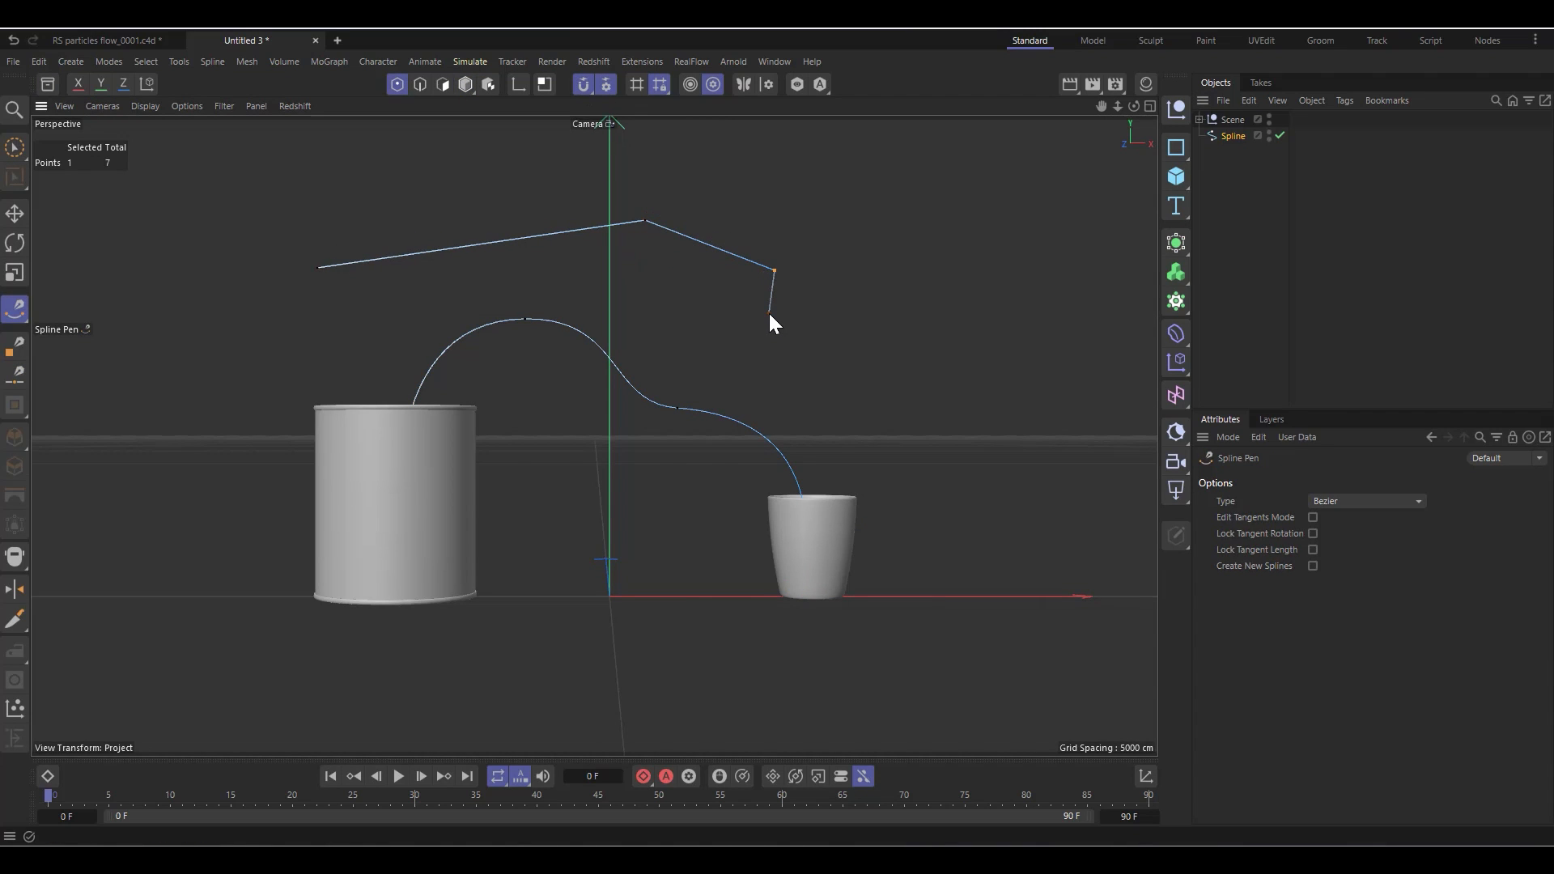
{"action": "key", "text": "Delete"}
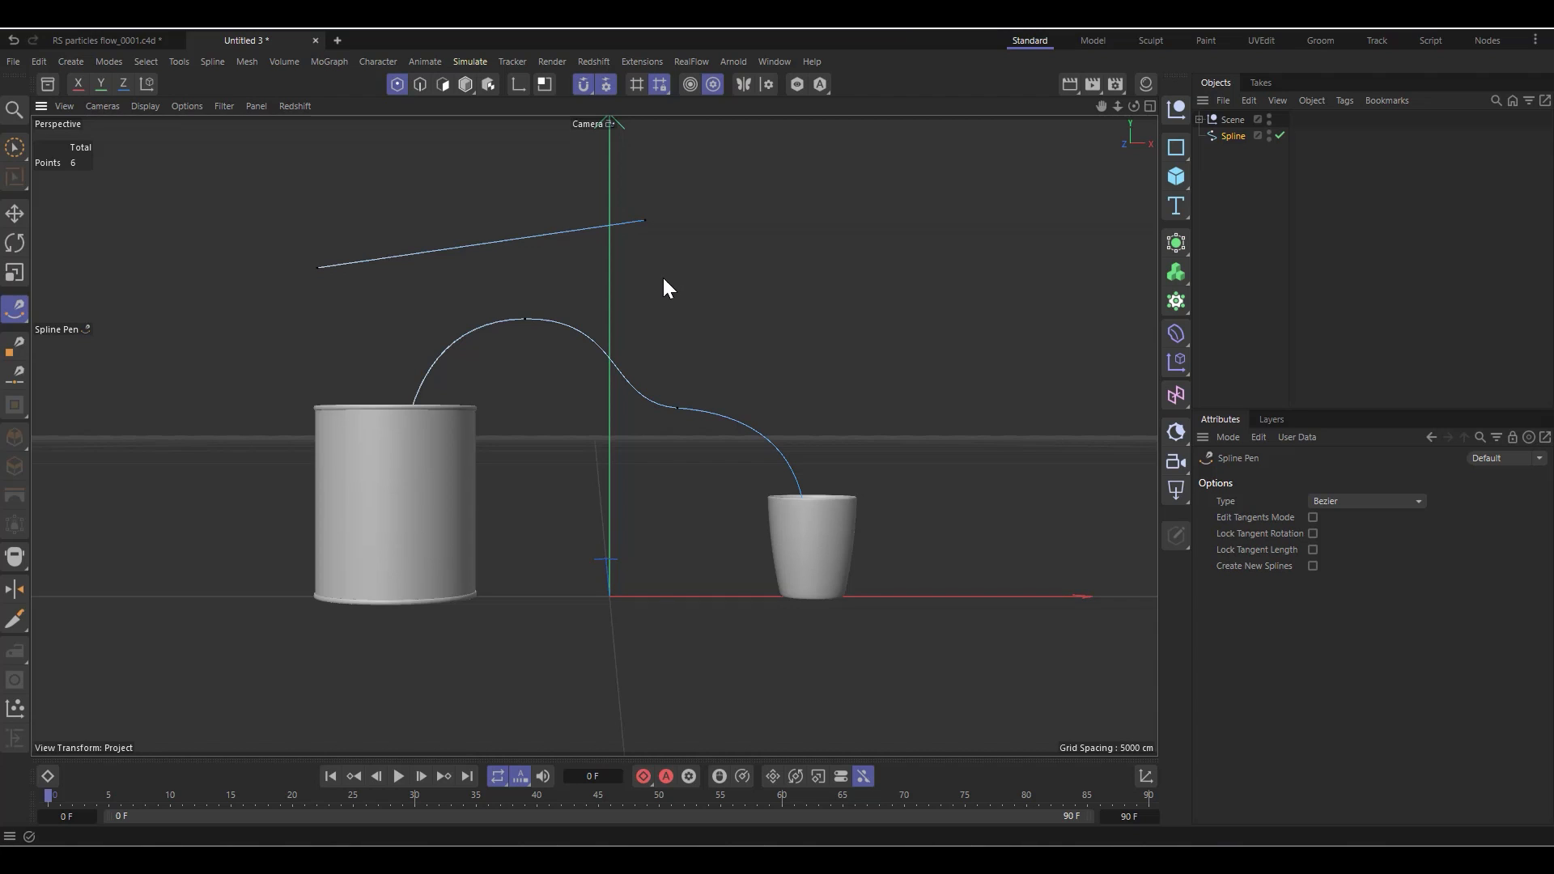
{"action": "key", "text": "ctrl+z"}
{"action": "key", "text": "ctrl+z"}
{"action": "key", "text": "ctrl+z"}
{"action": "key", "text": "ctrl+z"}
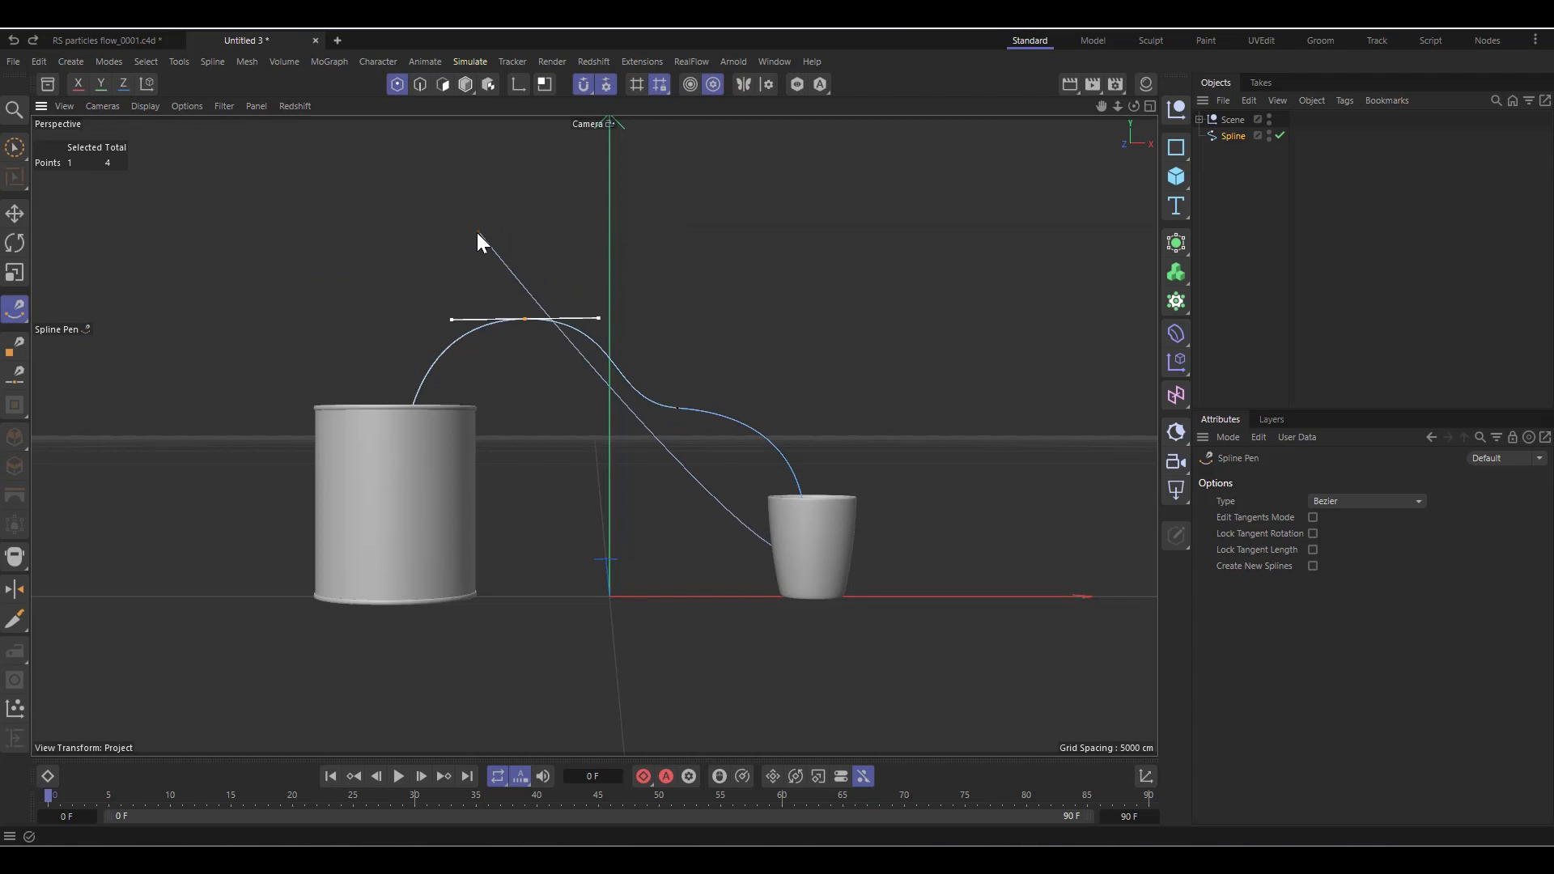
{"action": "key", "text": "ctrl+z"}
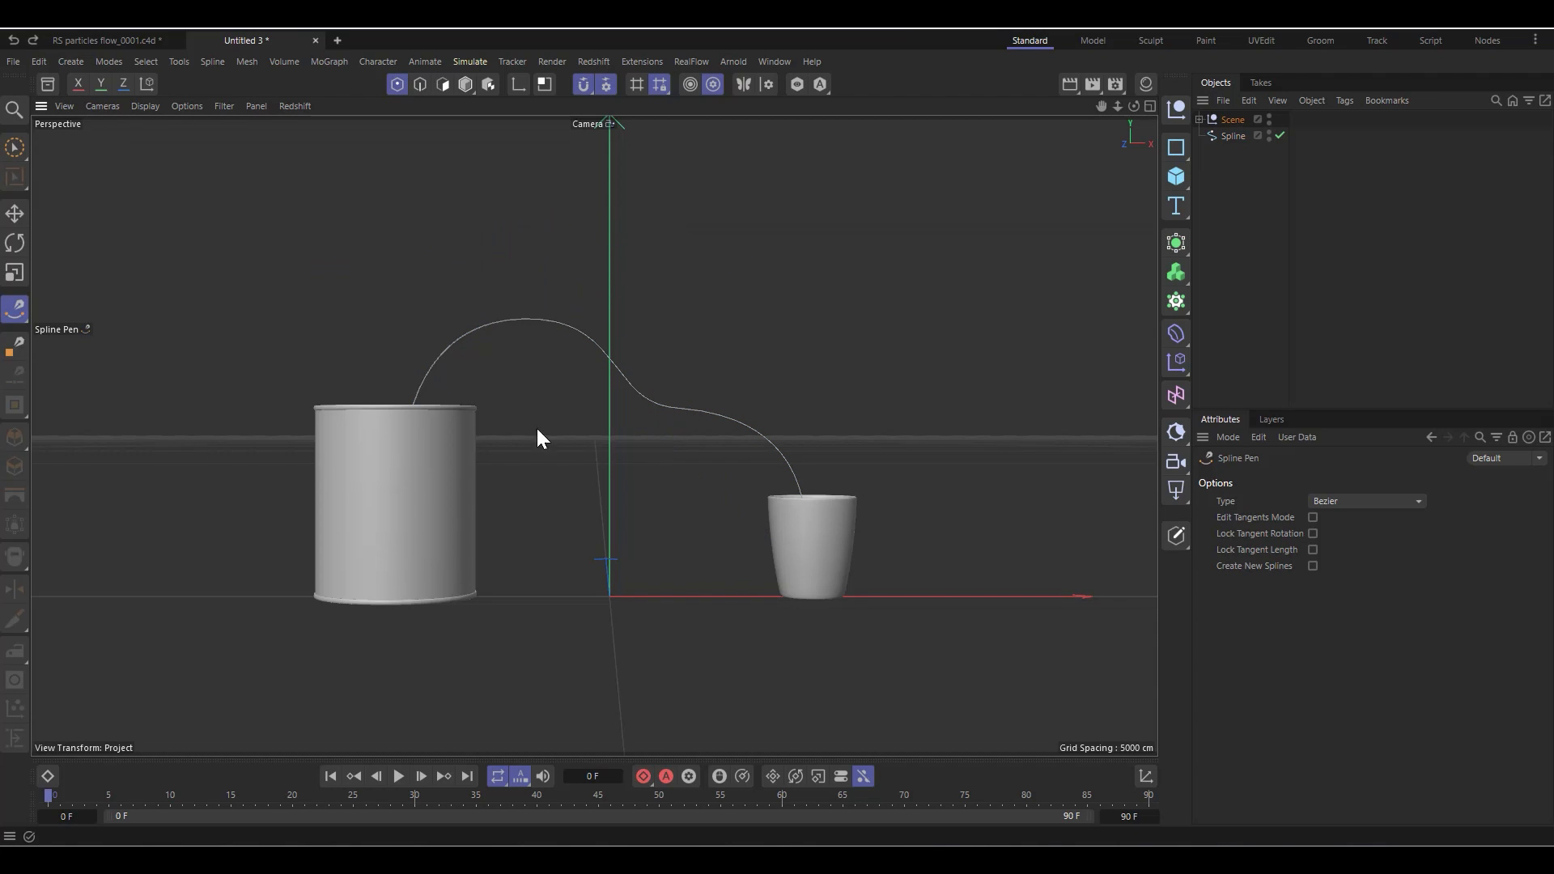
Reselect the path spline with the Move tool and return it from point editing to Model mode
{"action": "left_click", "coordinate": [1229, 140]}
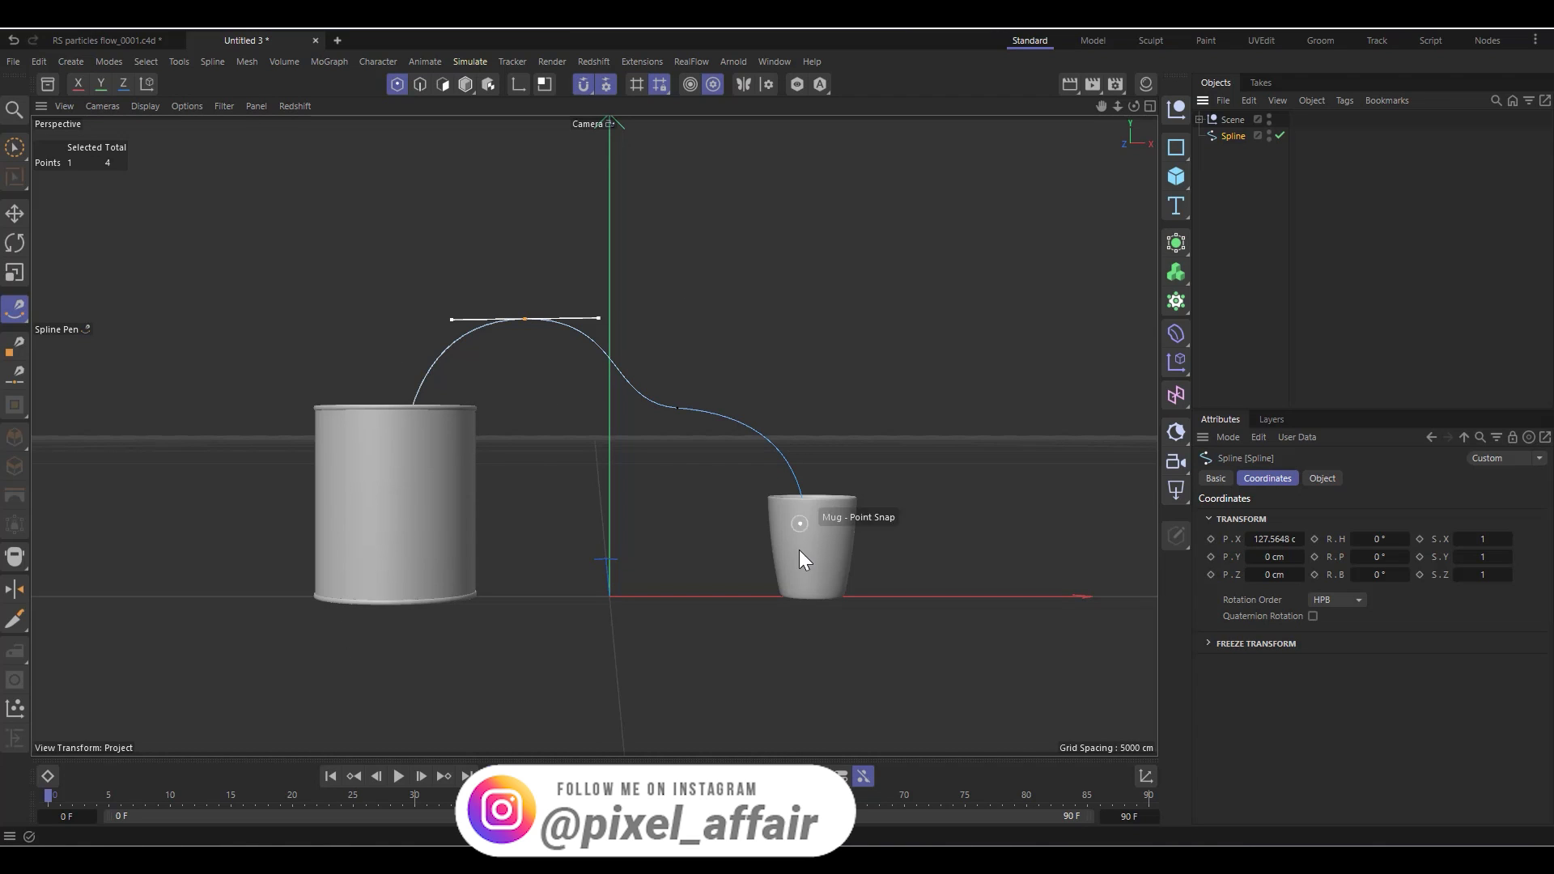
{"action": "left_click", "coordinate": [14, 215]}
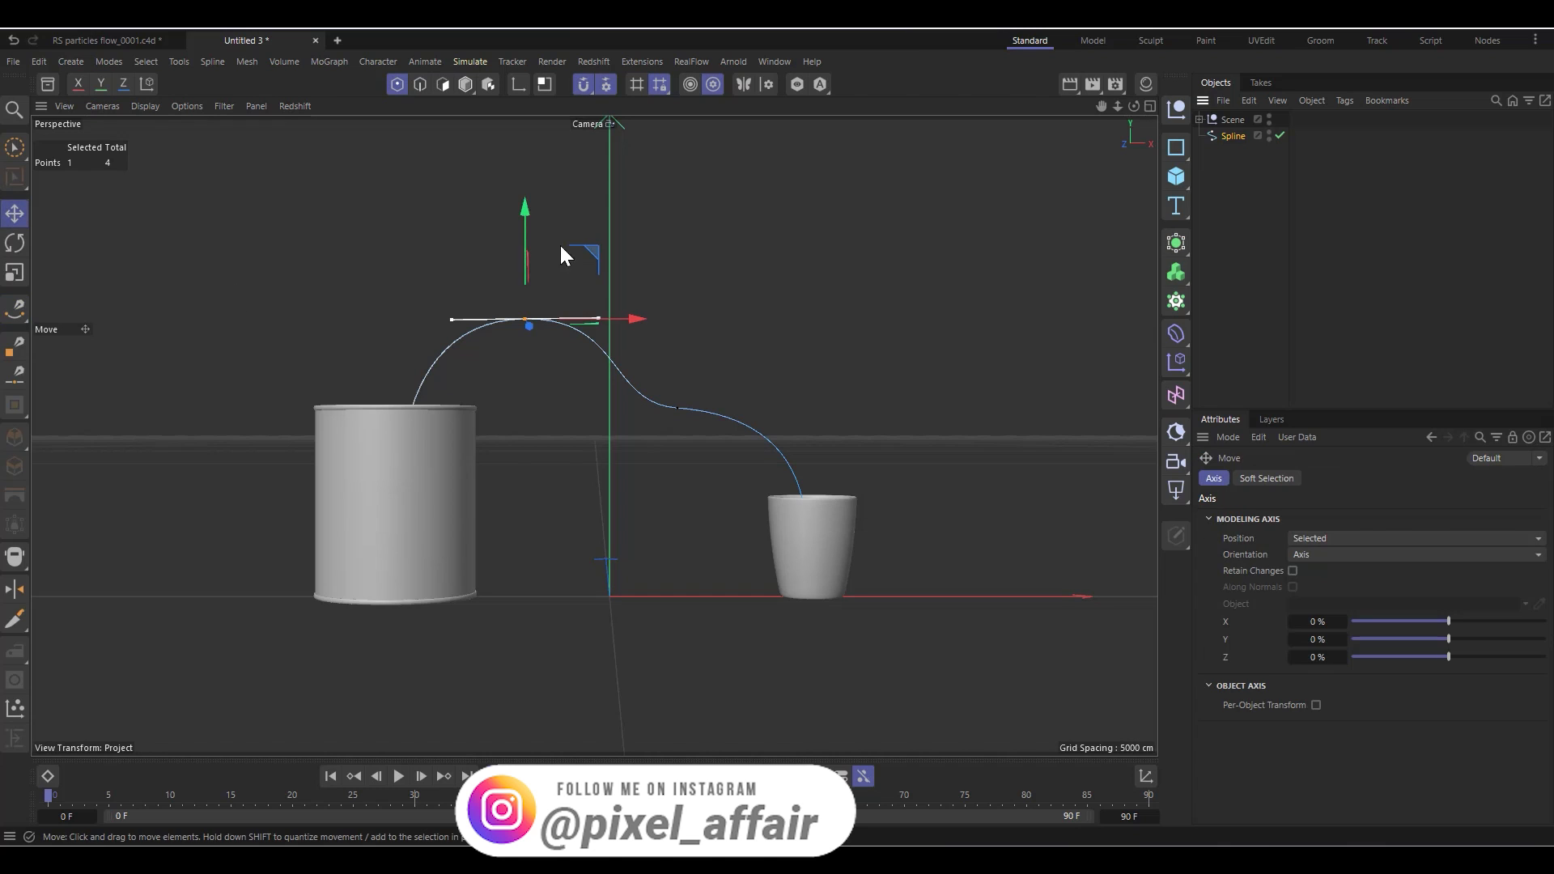
{"action": "left_click", "coordinate": [902, 339]}
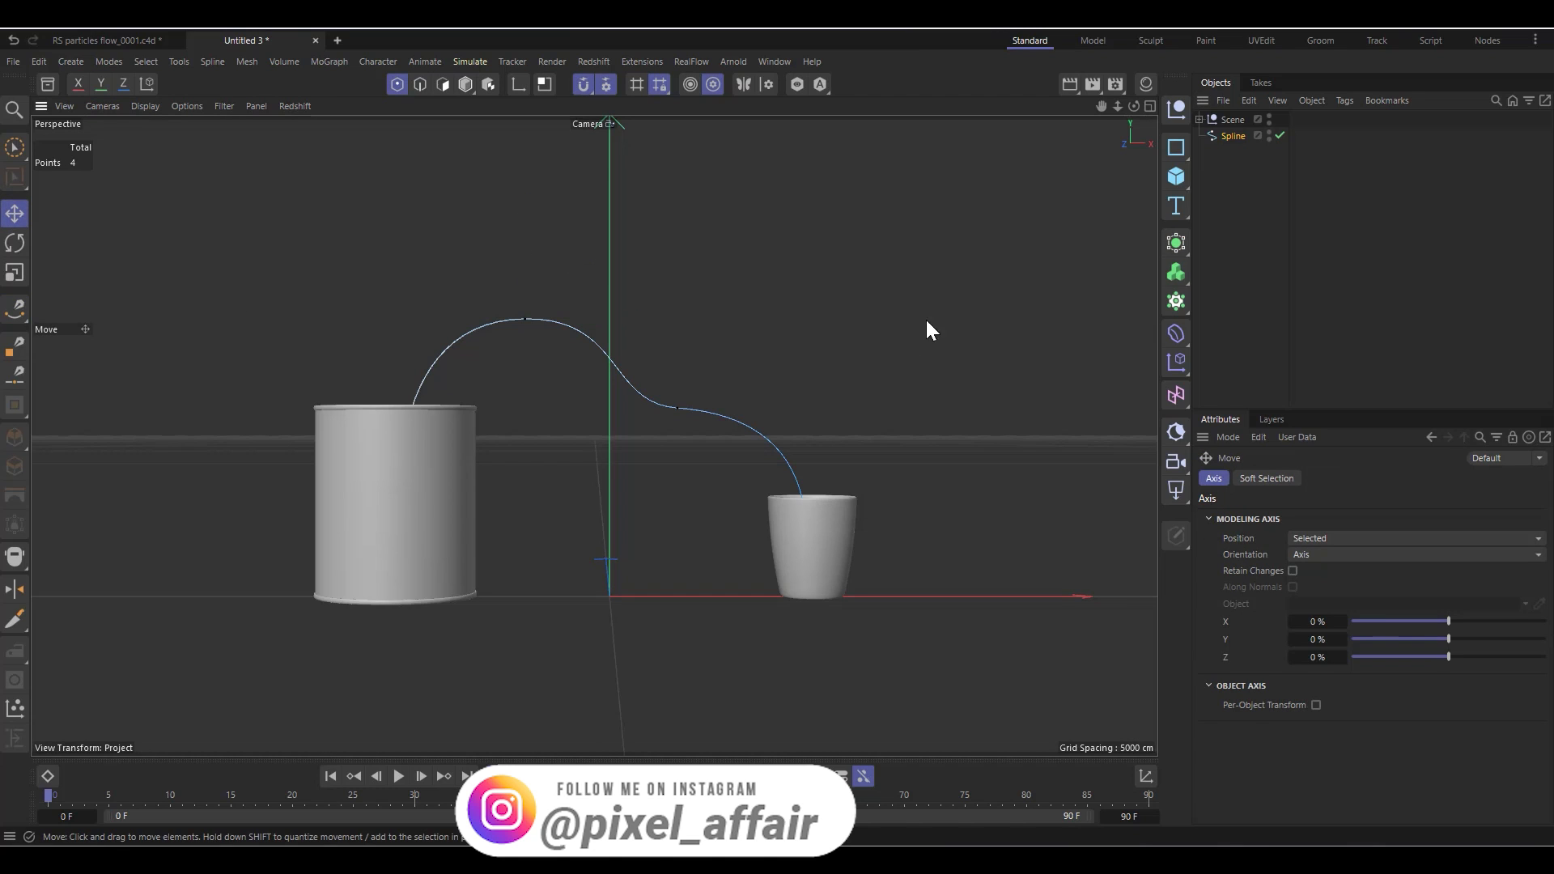
{"action": "left_click", "coordinate": [1245, 135]}
{"action": "left_click", "coordinate": [466, 85]}
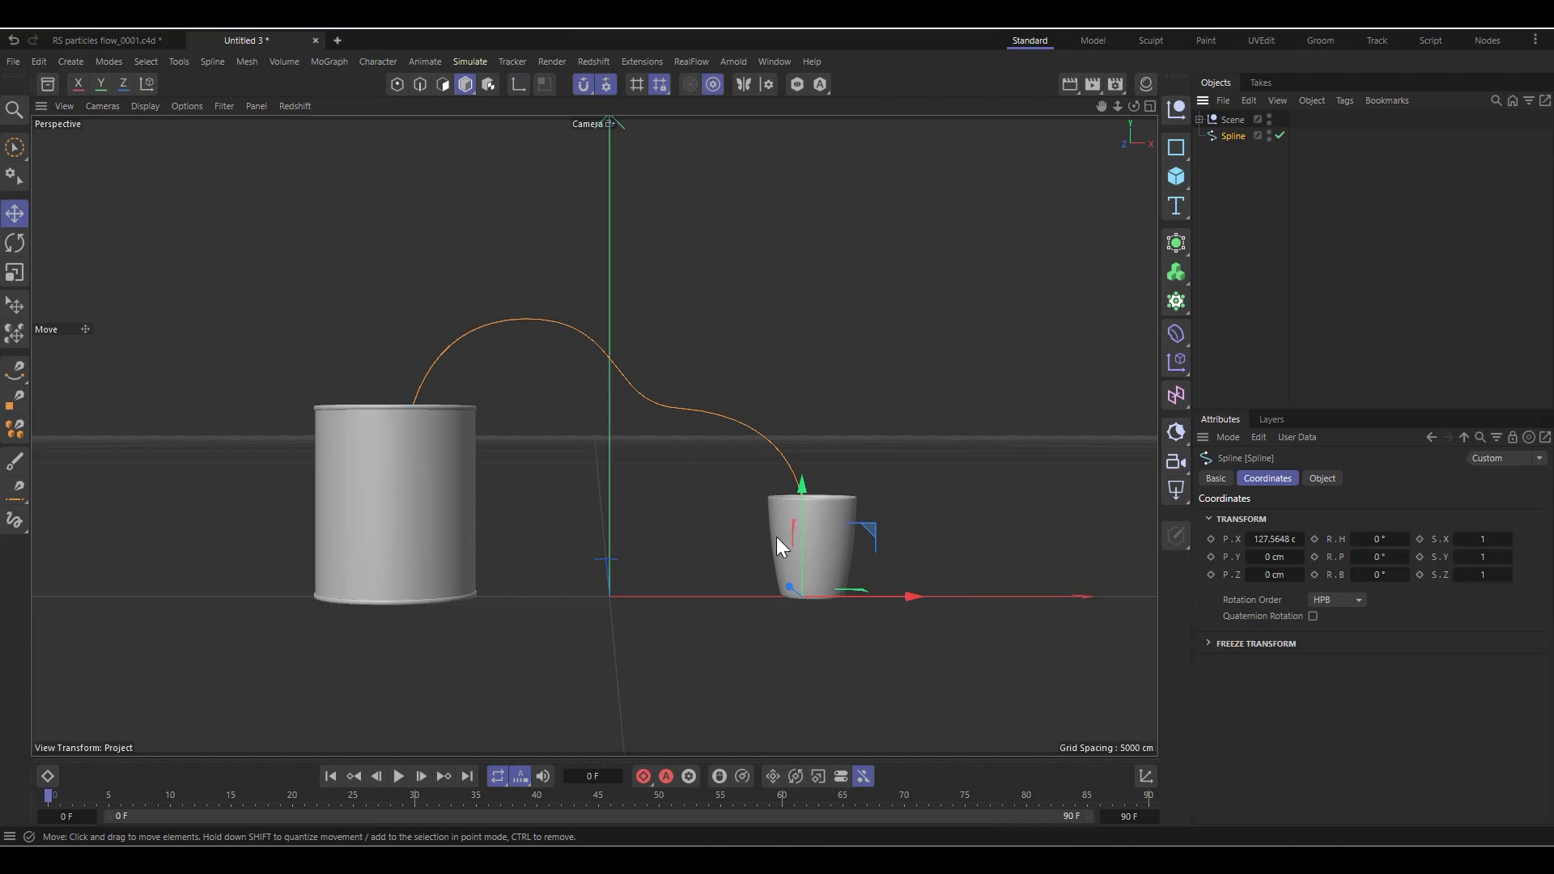
Hide the Scene group in both viewport and render, leaving the path spline selected
{"action": "left_click", "coordinate": [1259, 120]}
{"action": "left_click", "coordinate": [1269, 118]}
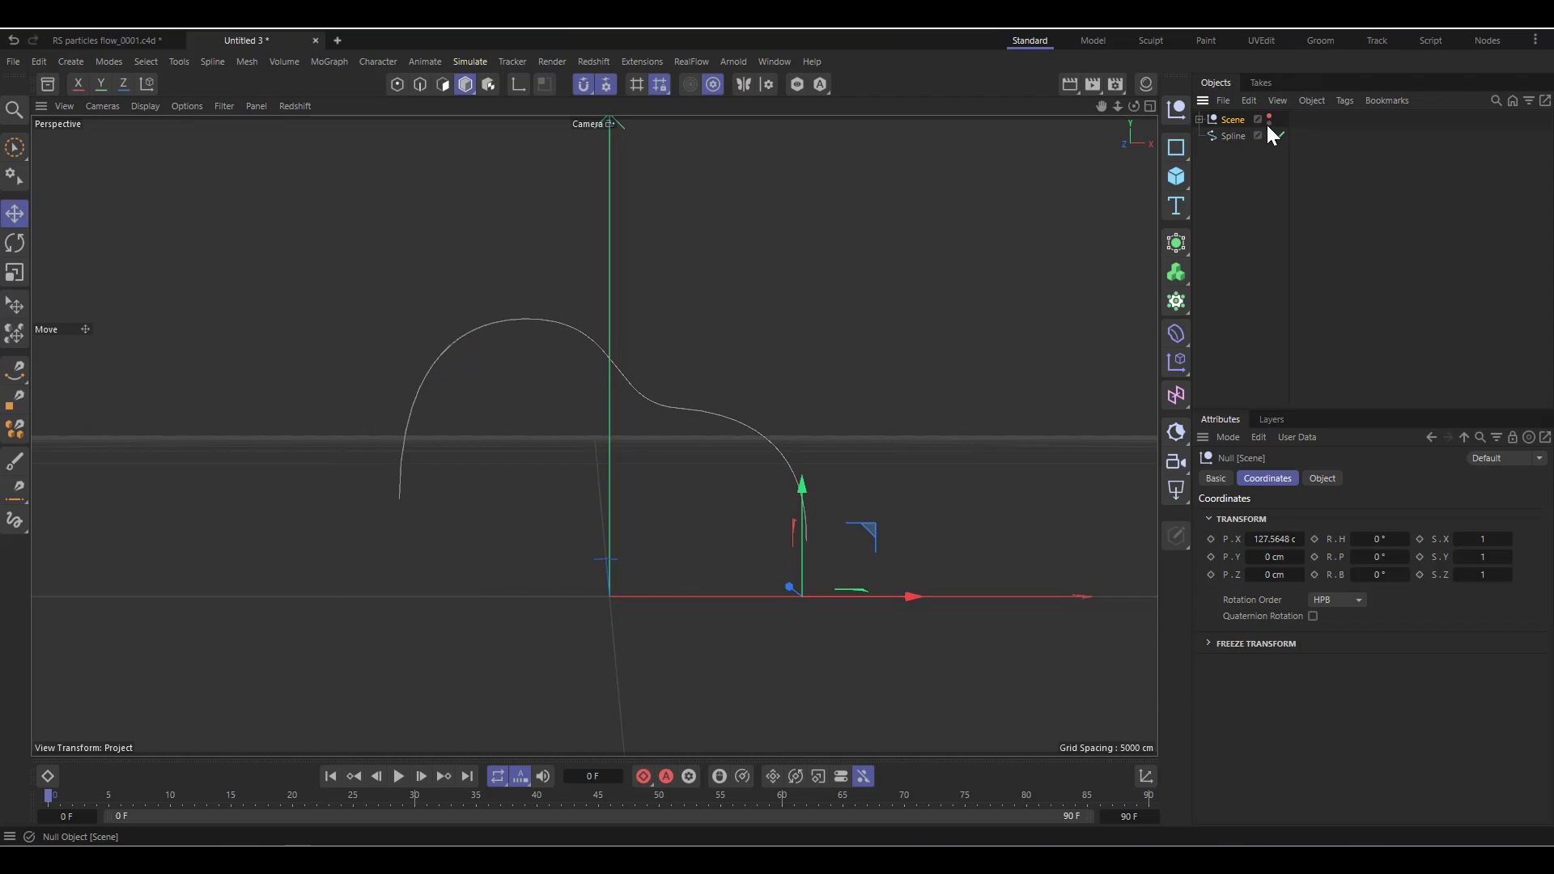
{"action": "left_click", "coordinate": [1269, 125]}
{"action": "left_click", "coordinate": [1234, 137]}
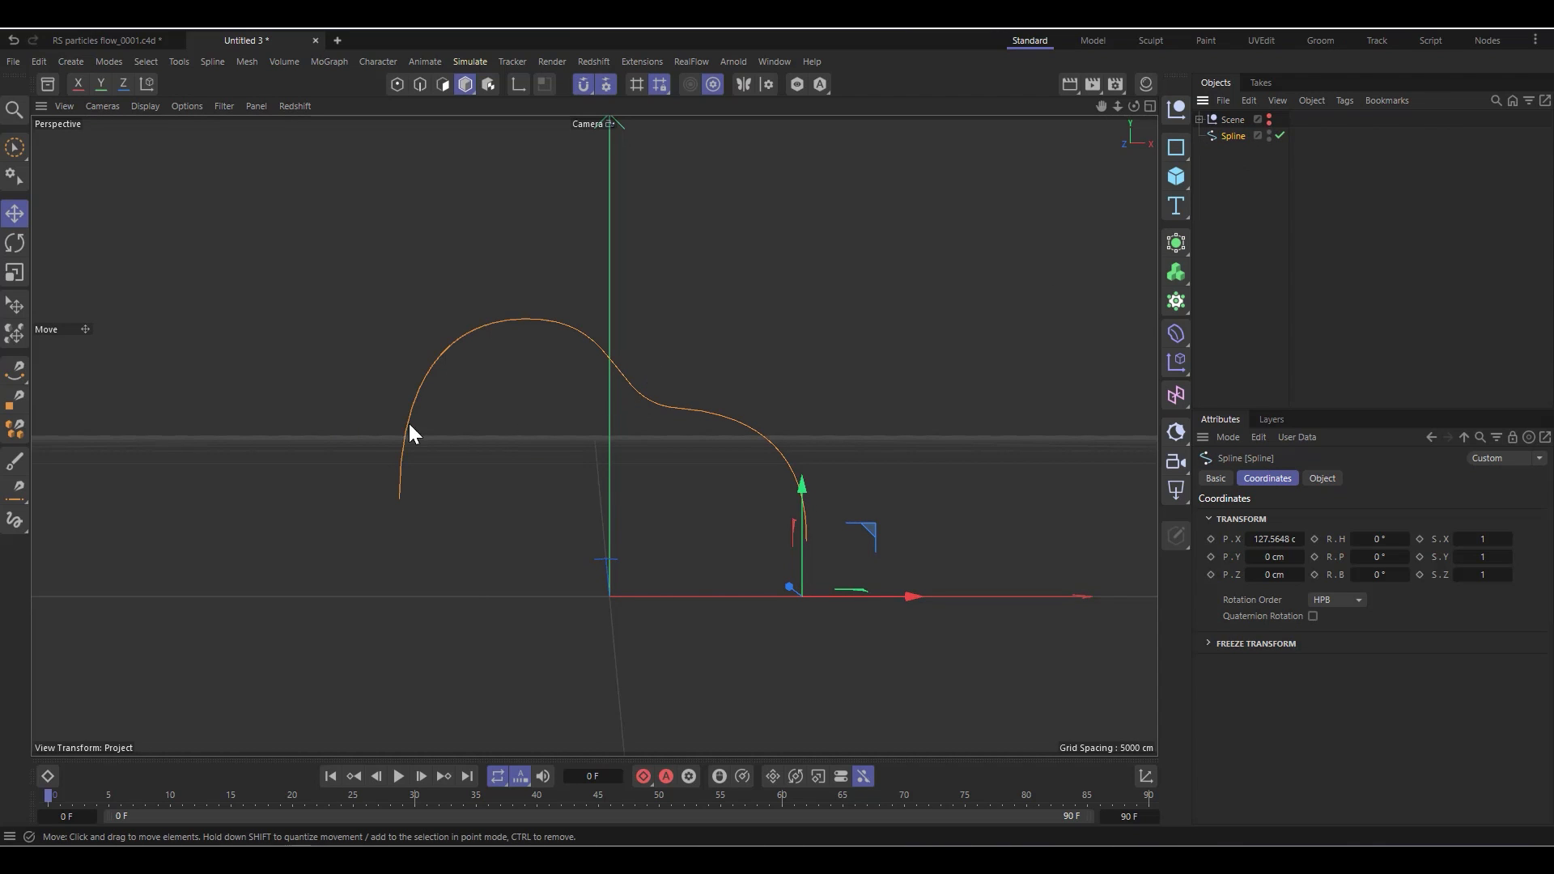
Add a standard particle Emitter to the project and preview its default emission, returning to frame 0
{"action": "left_click", "coordinate": [473, 61]}
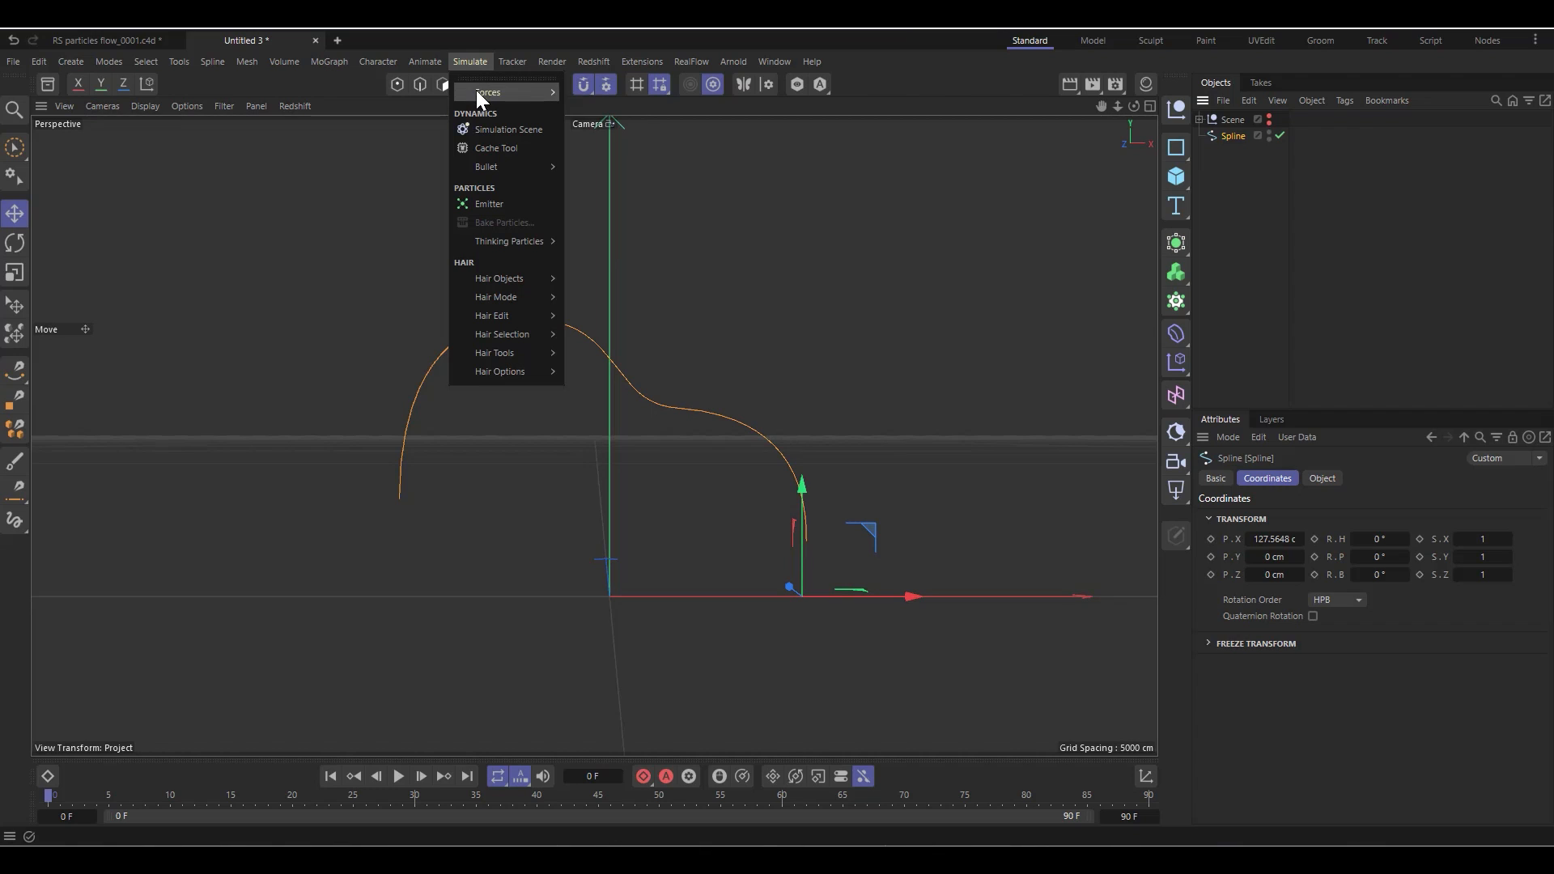
{"action": "left_click", "coordinate": [489, 204]}
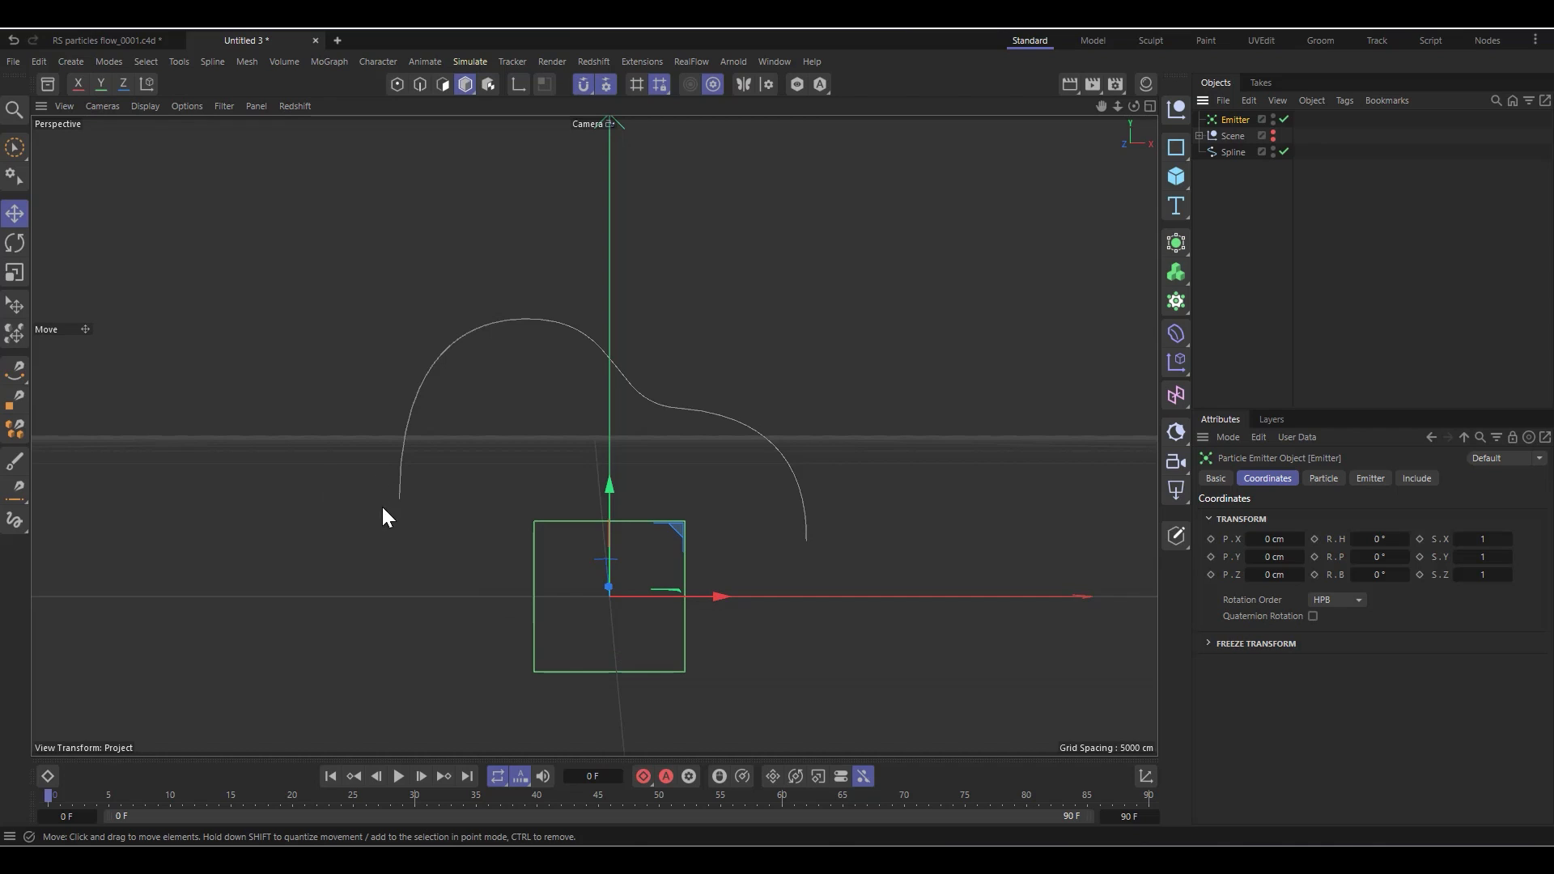
{"action": "left_click", "coordinate": [398, 777]}
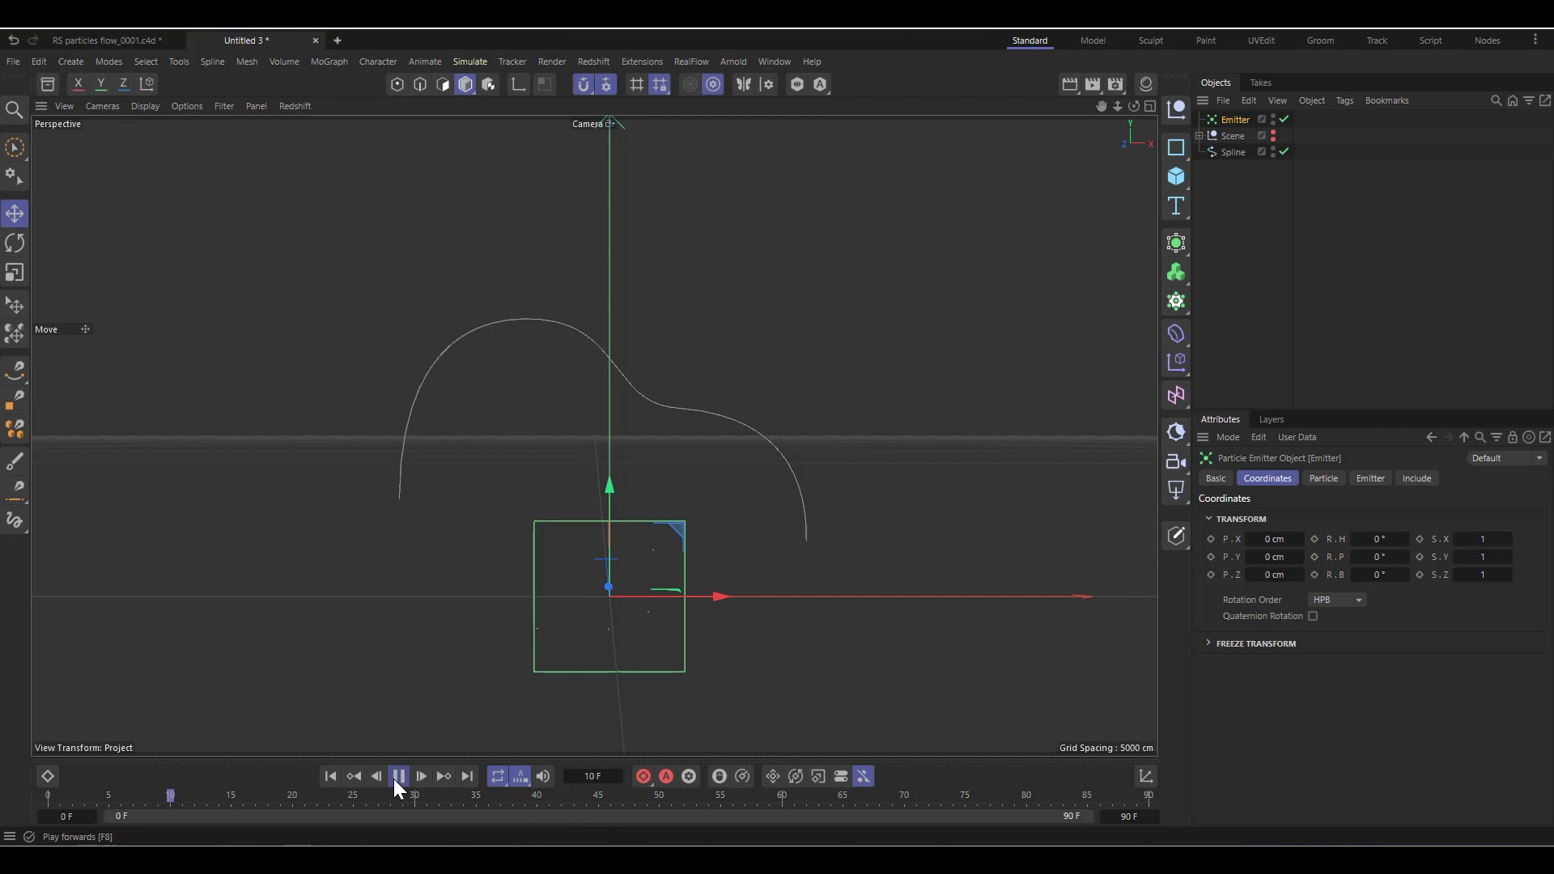
{"action": "left_click", "coordinate": [397, 778]}
{"action": "left_click", "coordinate": [331, 777]}
Move the emitter to the spline's starting end, about X -139.3 cm and Y 64.6 cm, and set its pitch to 90°
{"action": "left_click_drag", "start_coordinate": [646, 570], "coordinate": [357, 650]}
{"action": "key", "text": "r"}
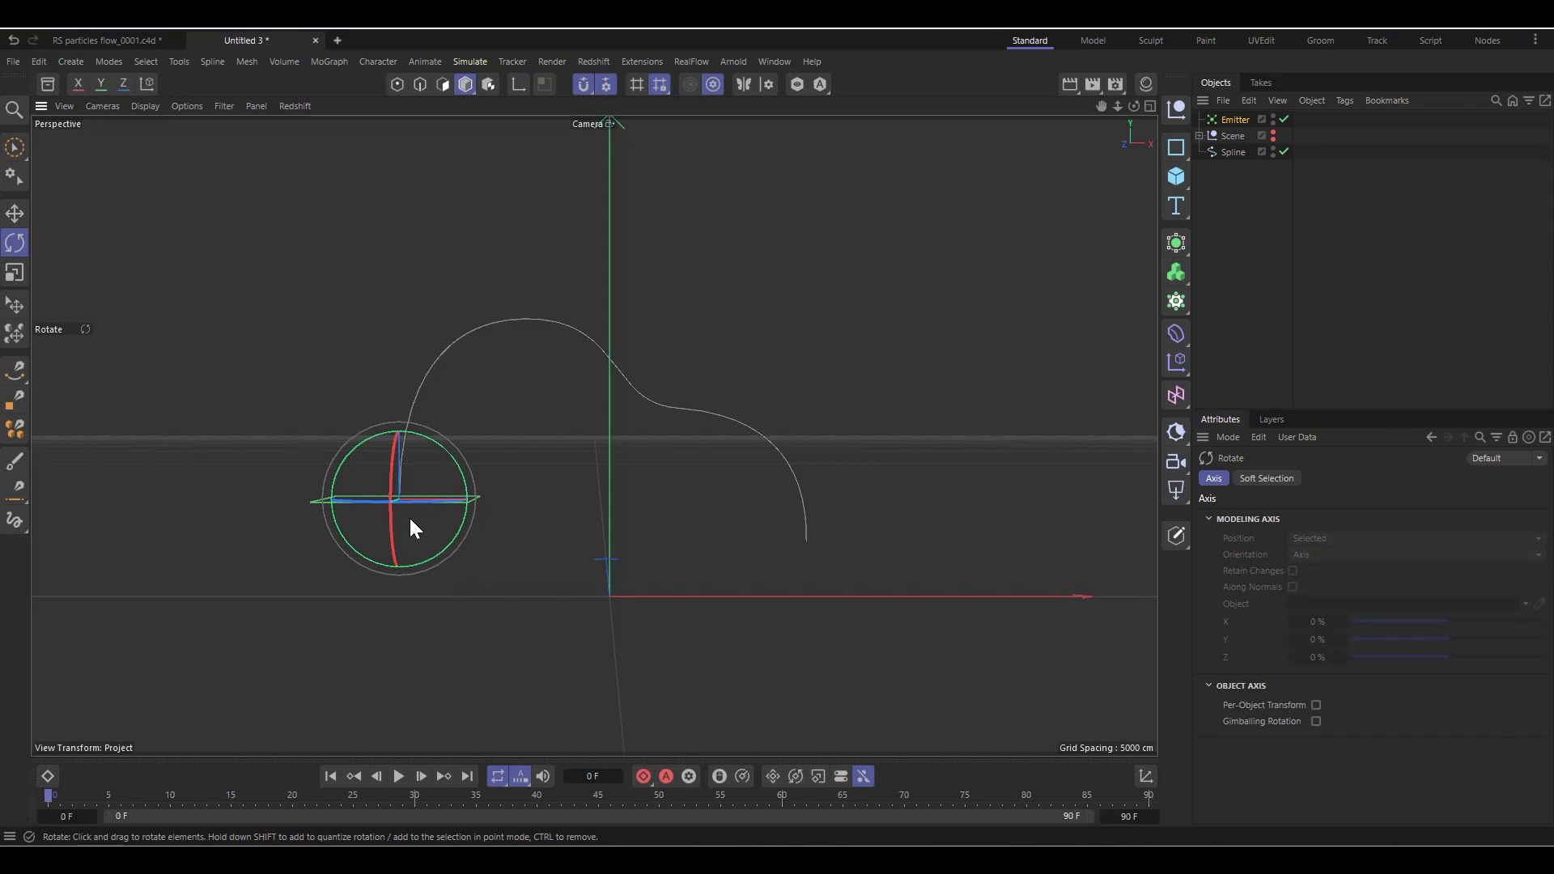
Scale the emitter down to an X-Size and Y-Size of 45 cm
{"action": "key", "text": "t"}
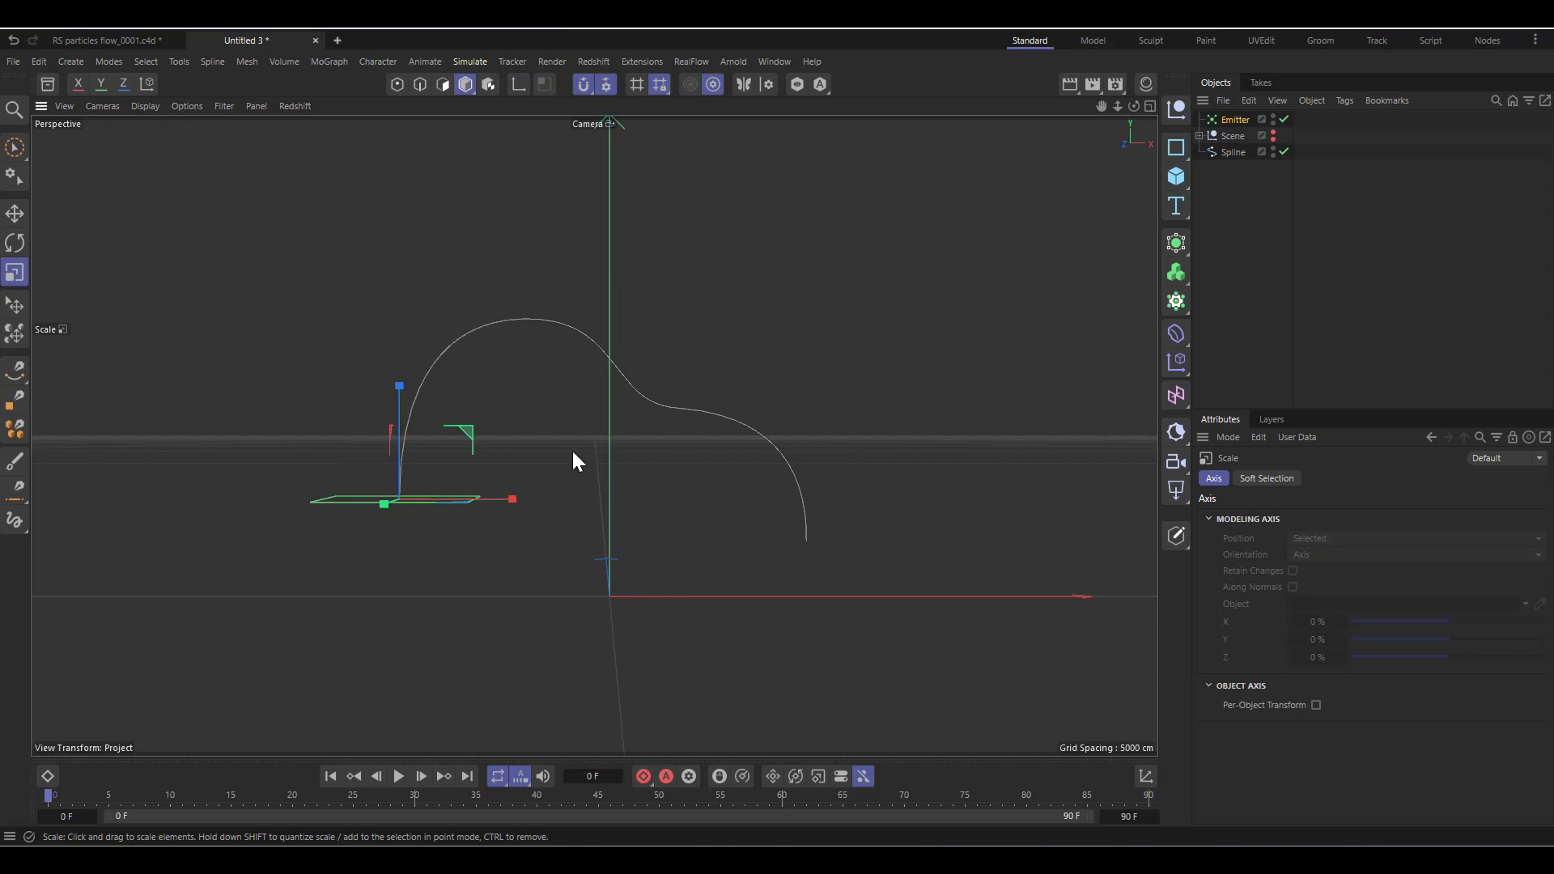
{"action": "left_click_drag", "start_coordinate": [571, 450], "coordinate": [289, 524]}
{"action": "left_click", "coordinate": [1234, 119]}
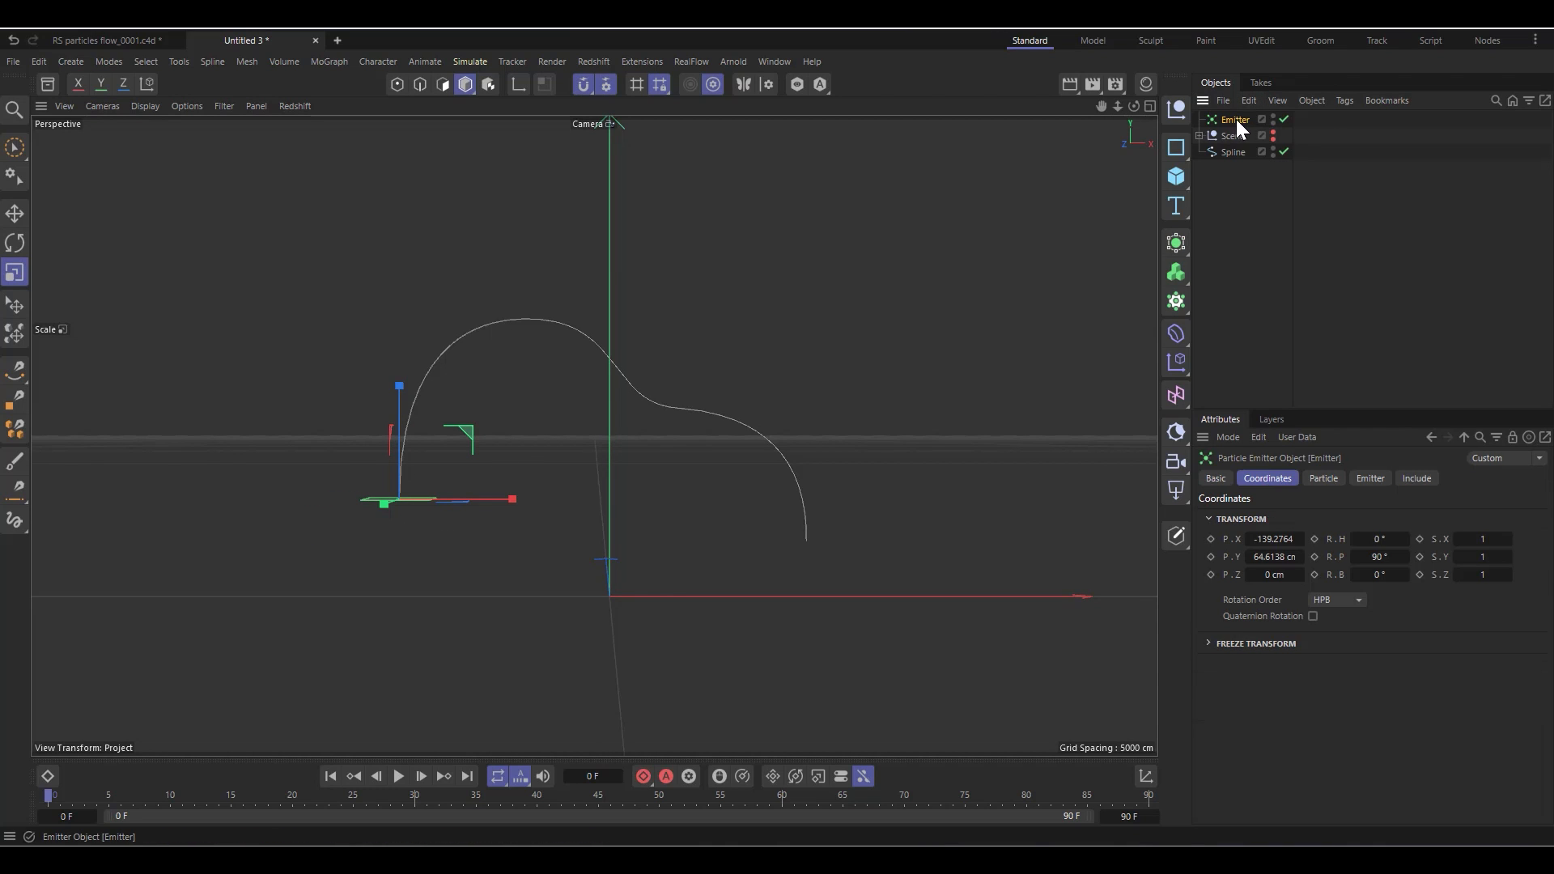
{"action": "left_click", "coordinate": [1371, 479]}
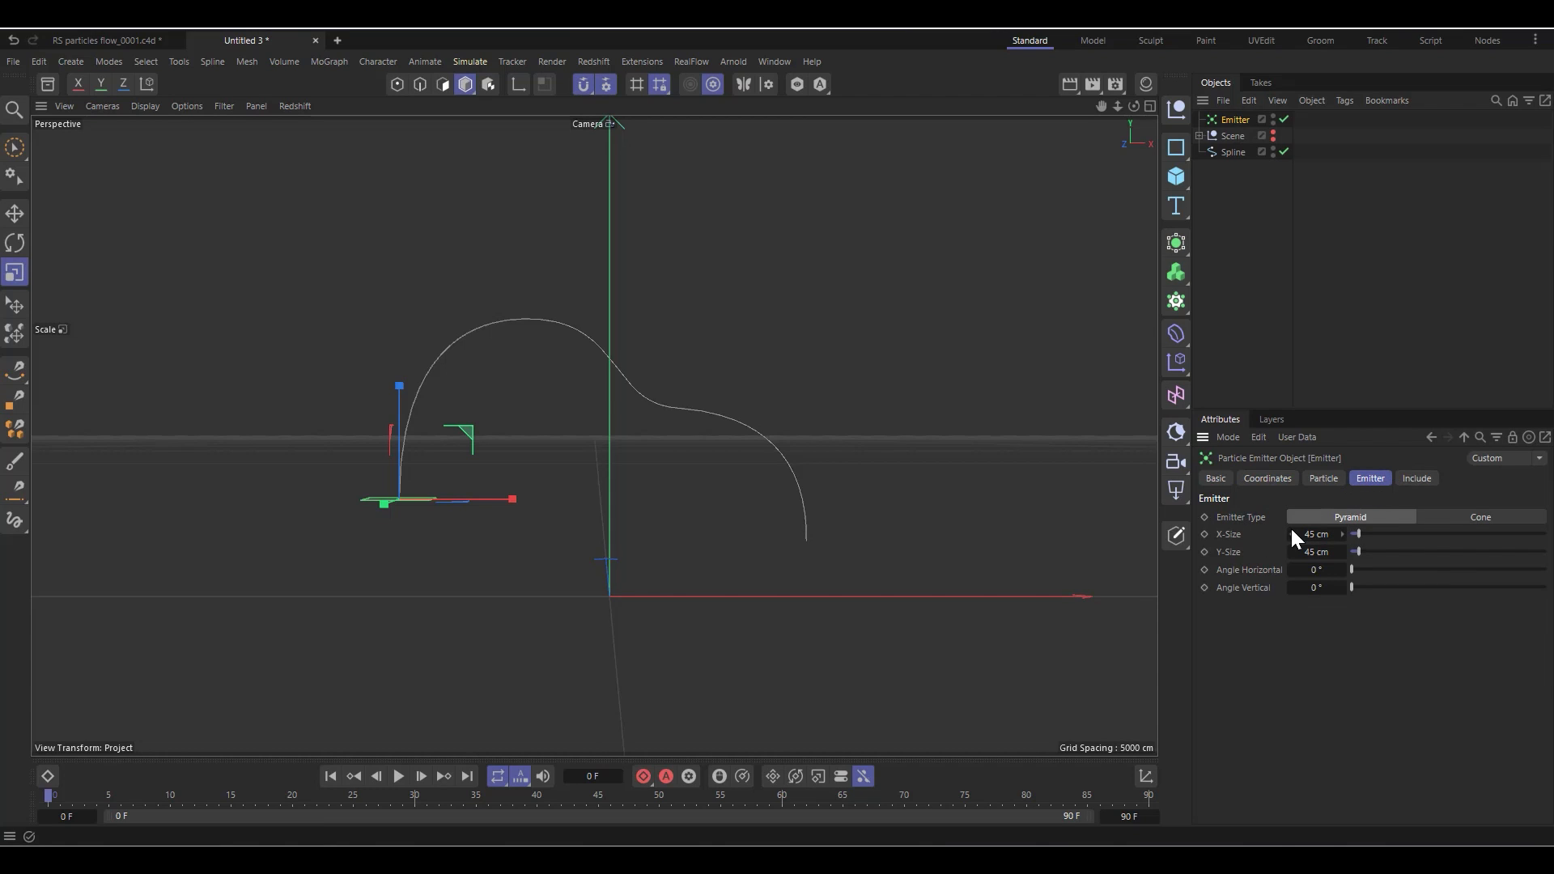
{"action": "double_click", "coordinate": [1317, 536]}
{"action": "left_click", "coordinate": [1372, 696]}
Set the emitter's Birthrate Viewport and Birthrate Renderer to 1000
{"action": "left_click", "coordinate": [1323, 479]}
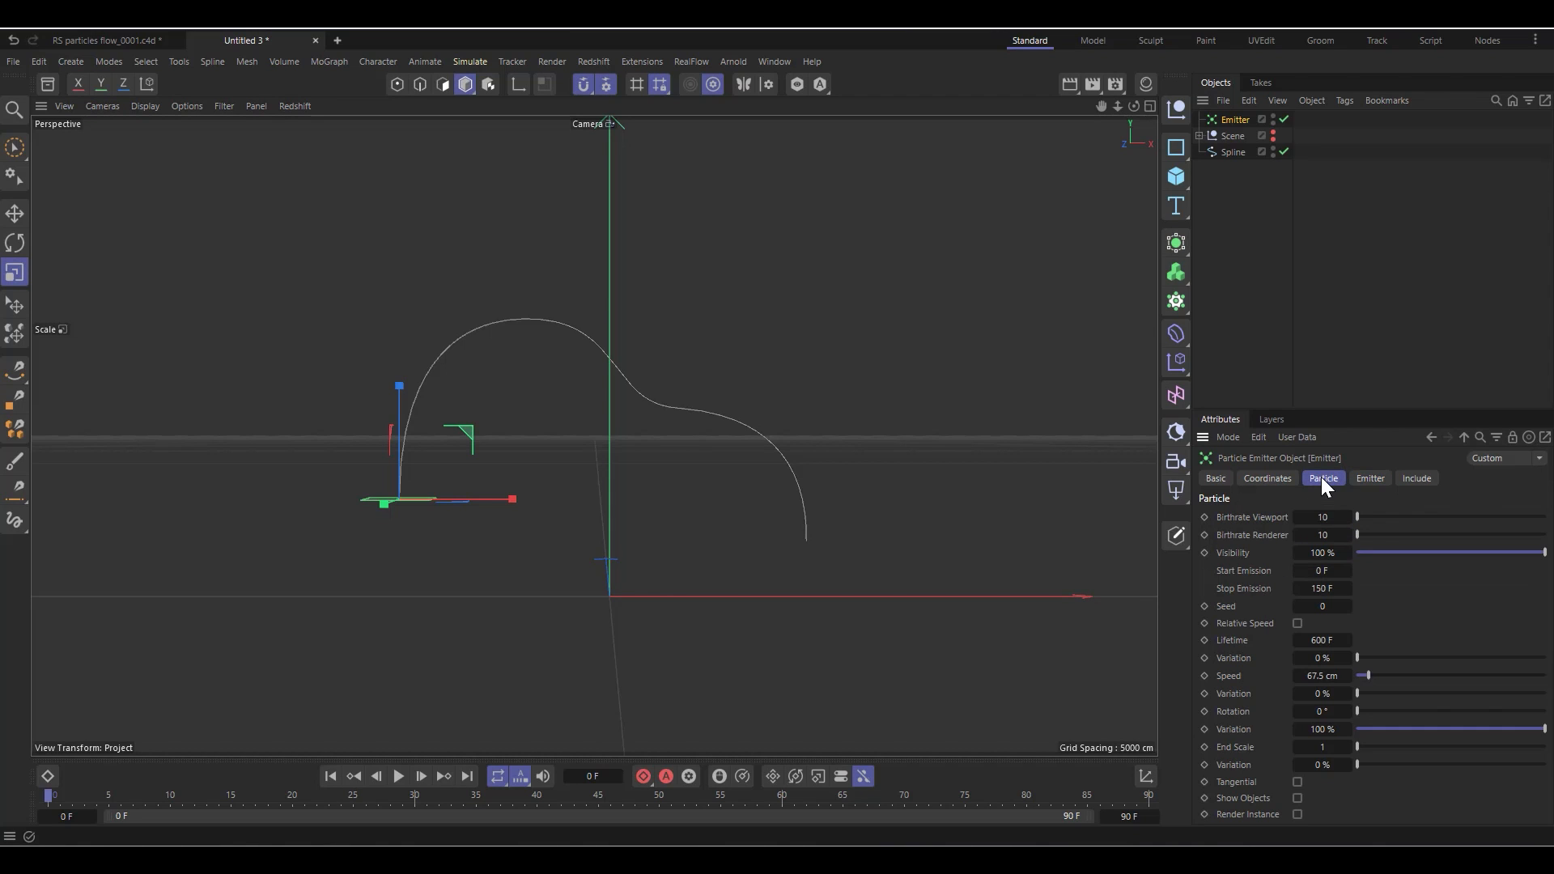
{"action": "left_click_drag", "start_coordinate": [1375, 515], "coordinate": [1552, 516]}
{"action": "left_click", "coordinate": [1378, 533]}
{"action": "left_click_drag", "start_coordinate": [1377, 533], "coordinate": [1548, 534]}
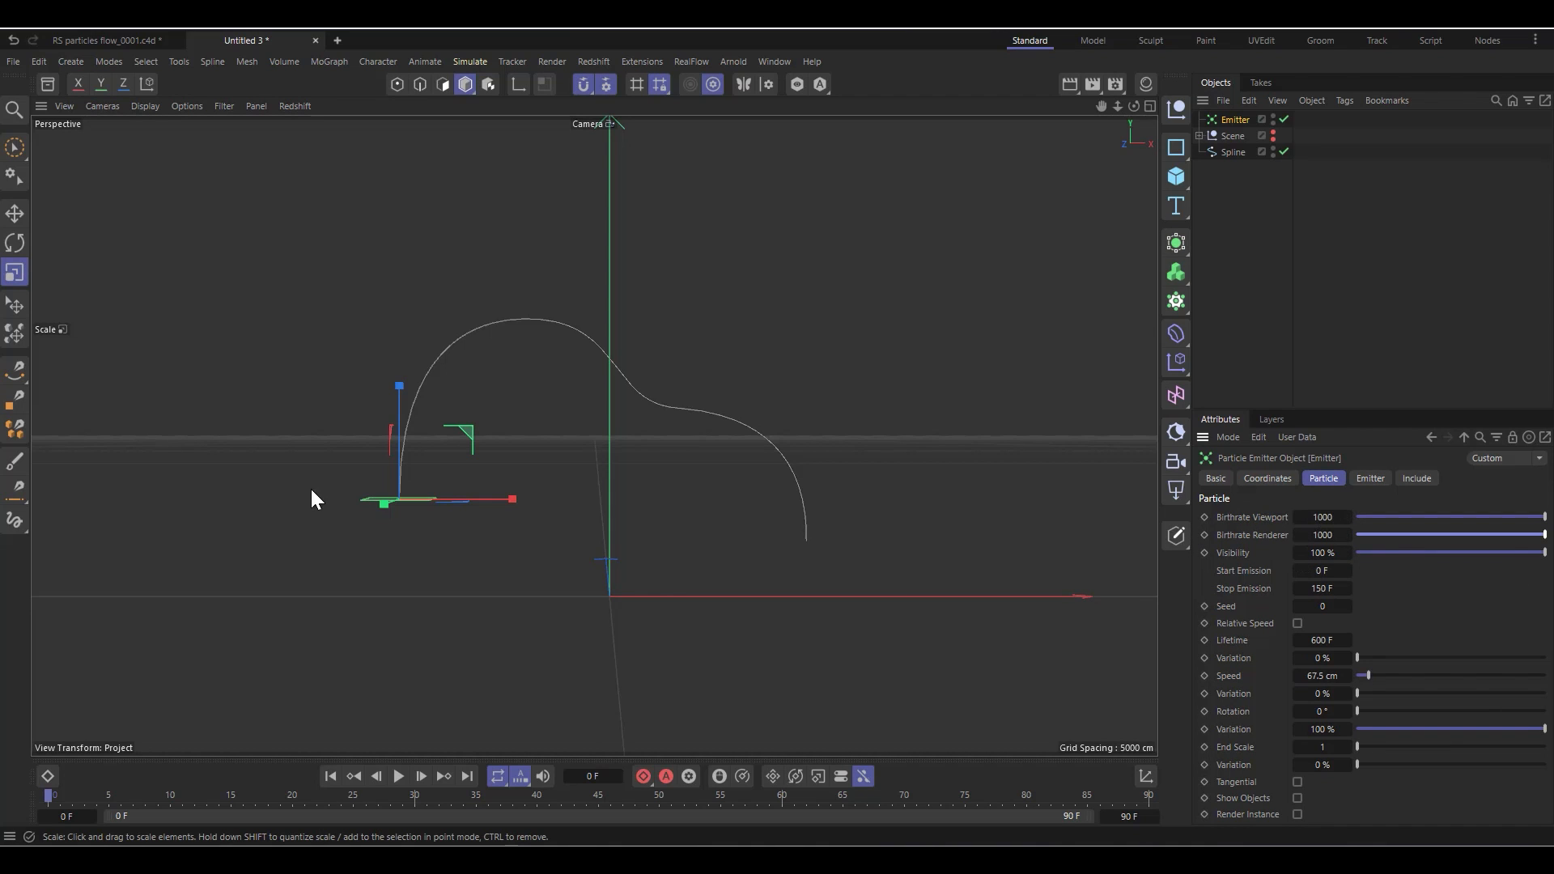
Lower the emitter slightly below the spline's starting end and preview the particle emission from frame 0
{"action": "key", "text": "e"}
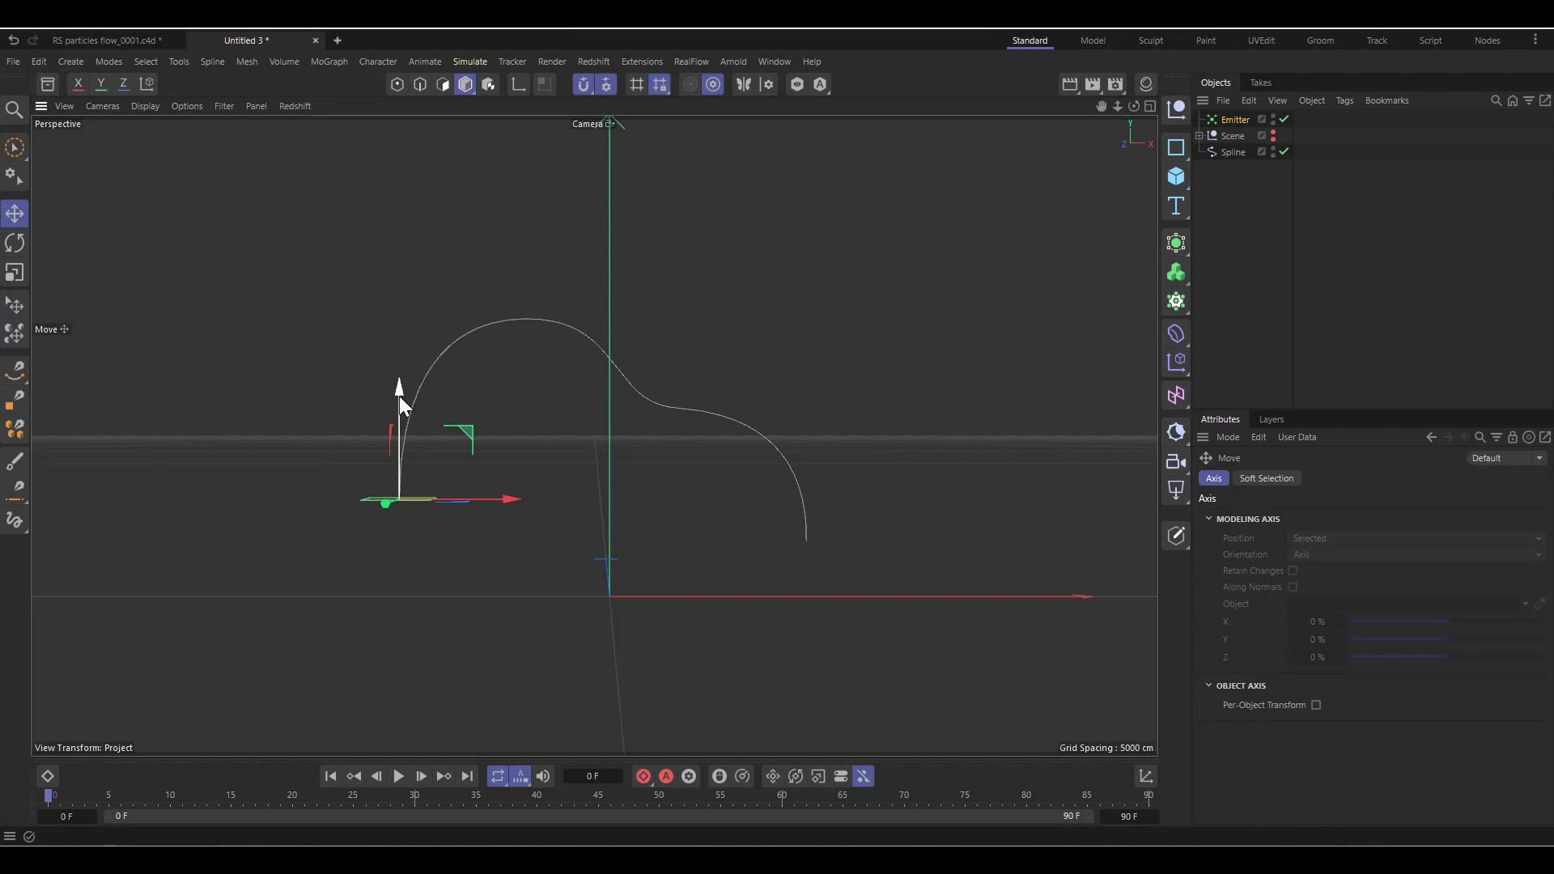
{"action": "left_click_drag", "start_coordinate": [400, 396], "coordinate": [397, 410]}
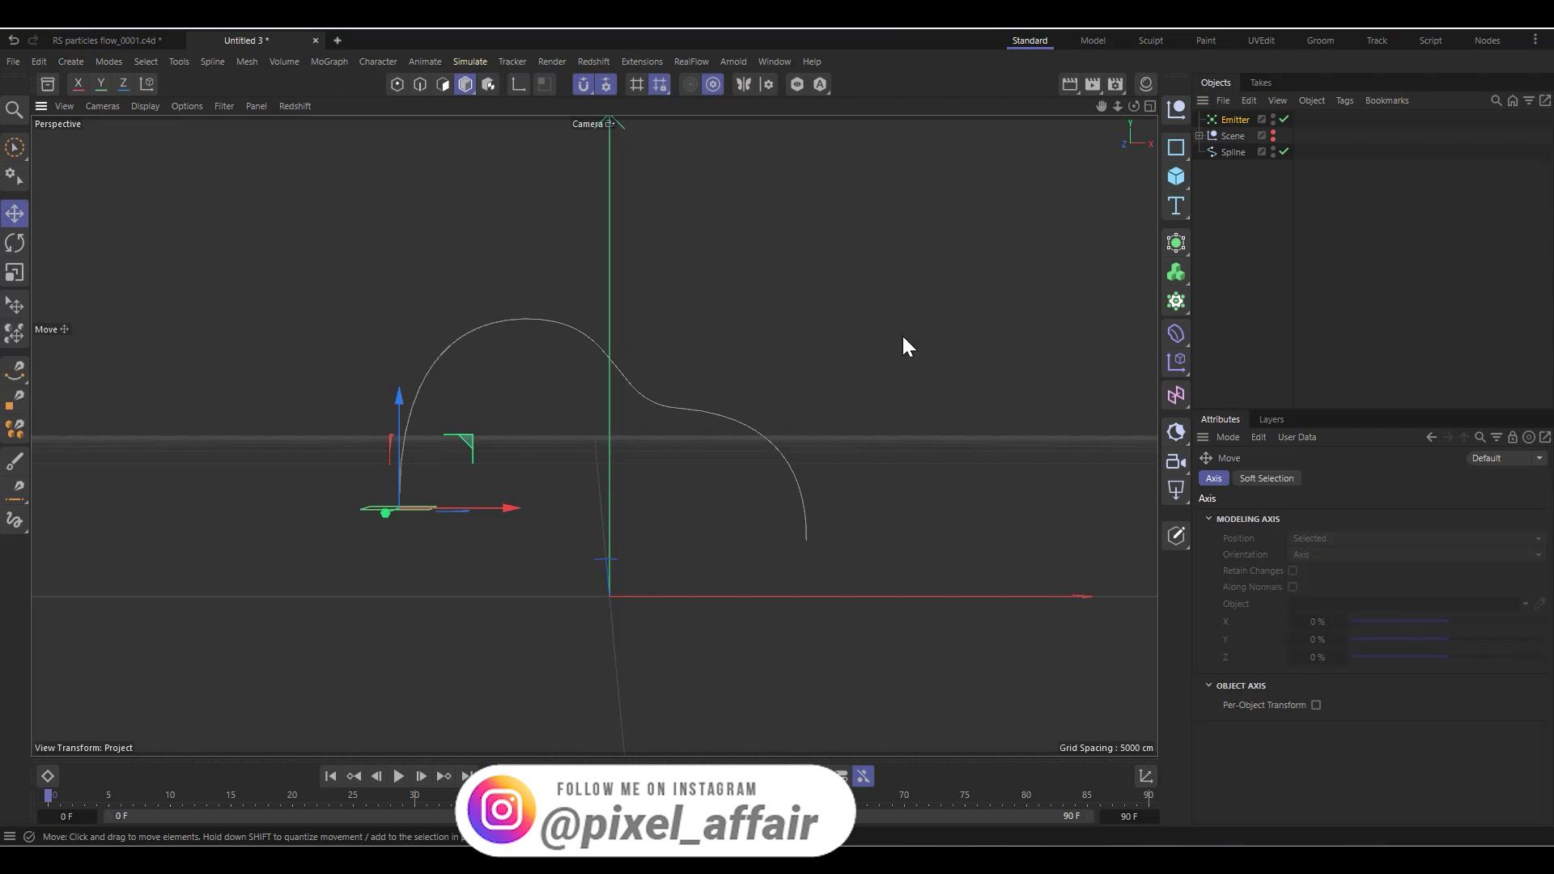
{"action": "left_click", "coordinate": [1246, 246]}
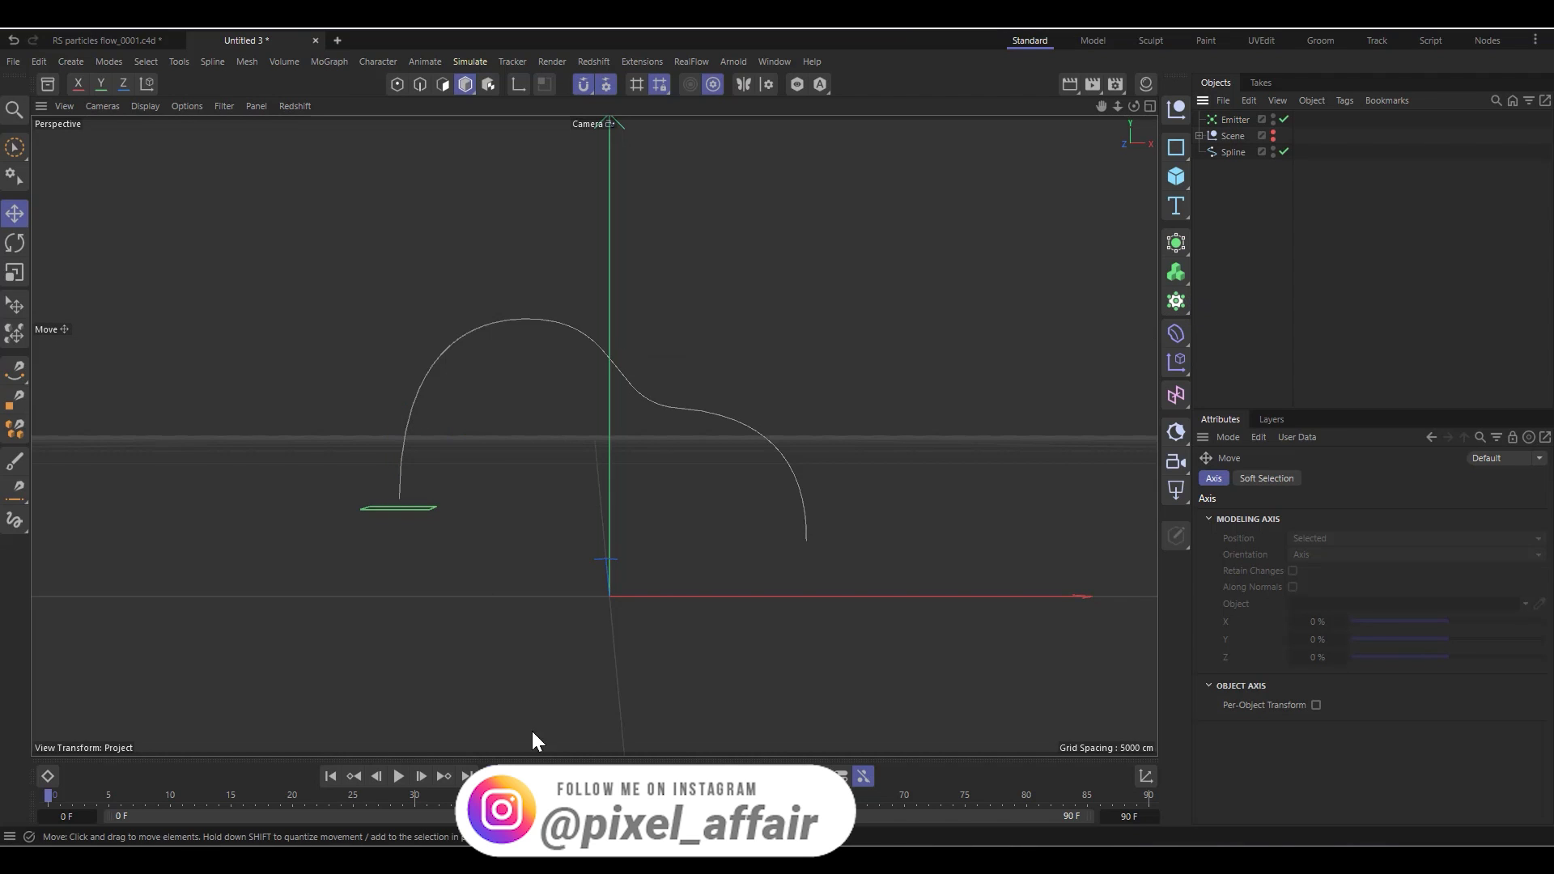
{"action": "left_click", "coordinate": [398, 777]}
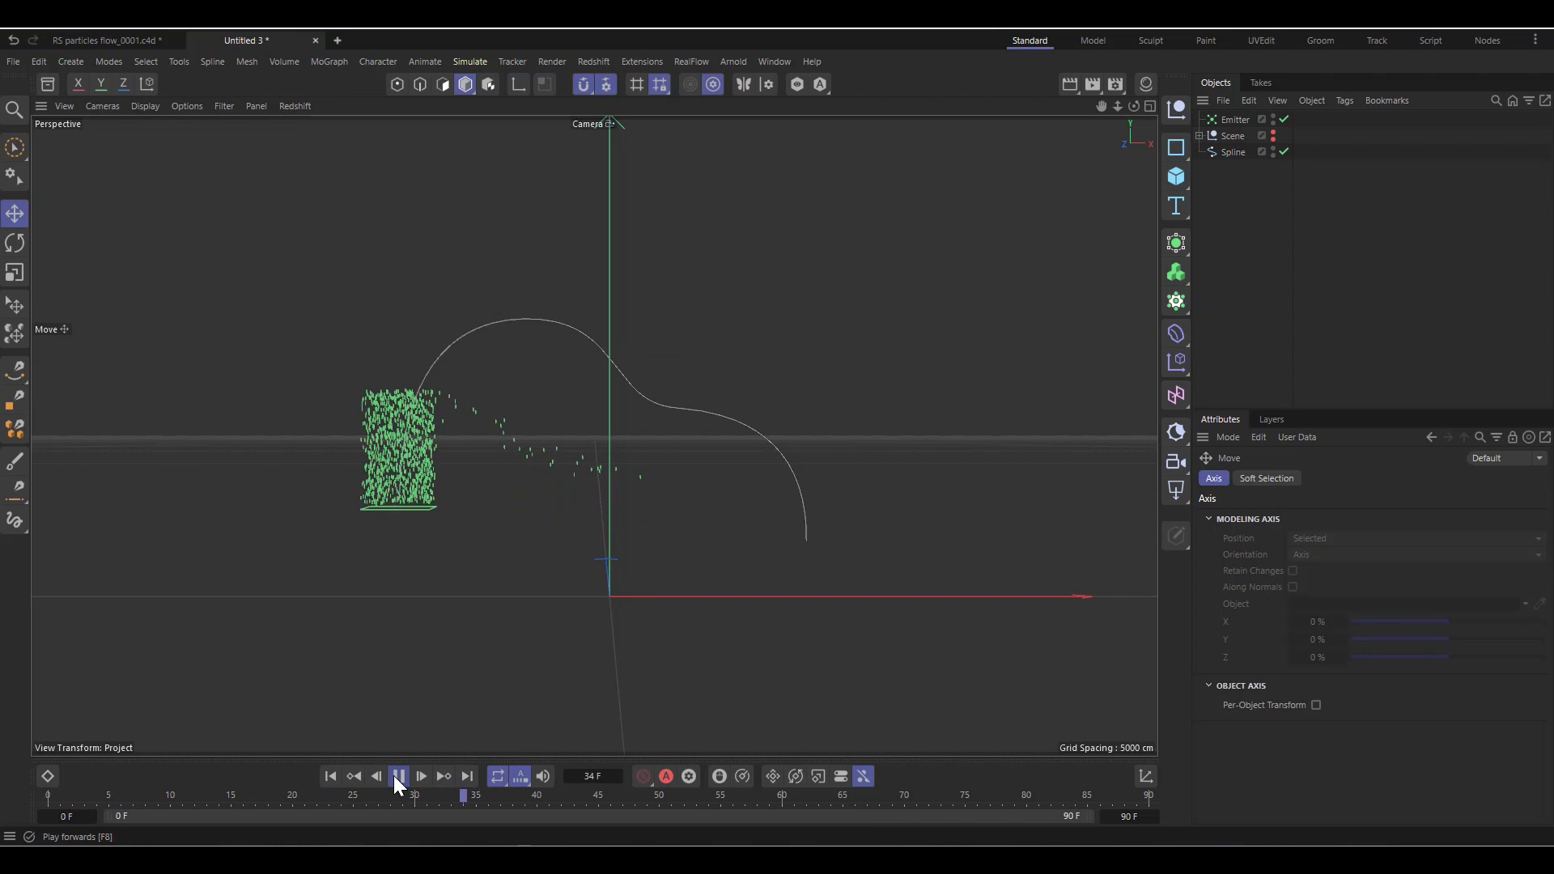
{"action": "left_click", "coordinate": [399, 776]}
{"action": "left_click", "coordinate": [332, 778]}
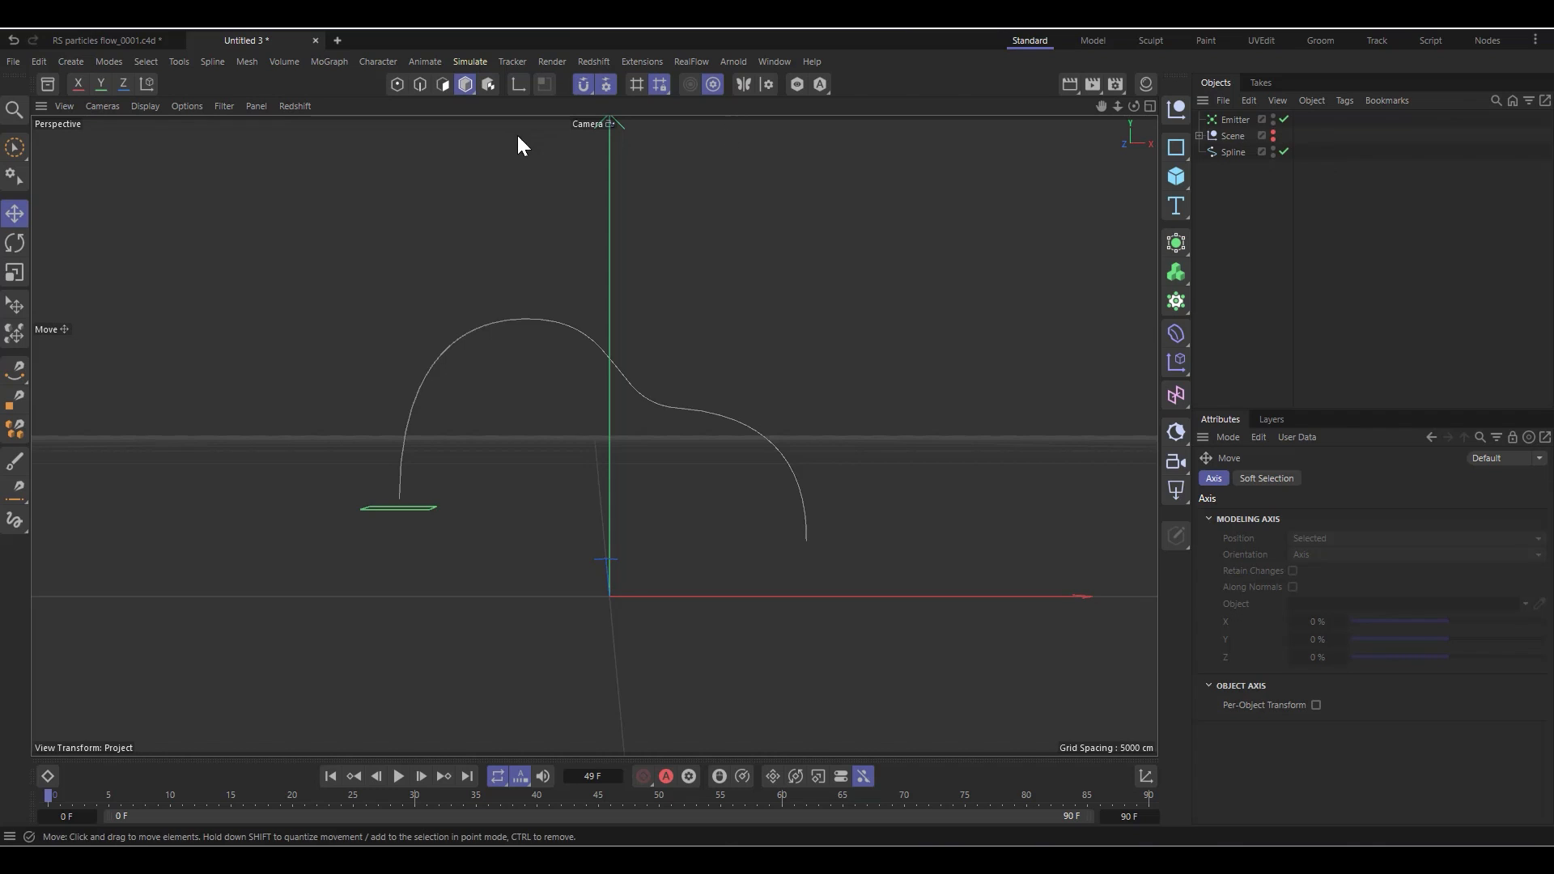
Add a Field Force below the spline in the object hierarchy and assign the spline as its field
{"action": "left_click", "coordinate": [470, 63]}
{"action": "mouse_move", "coordinate": [474, 94]}
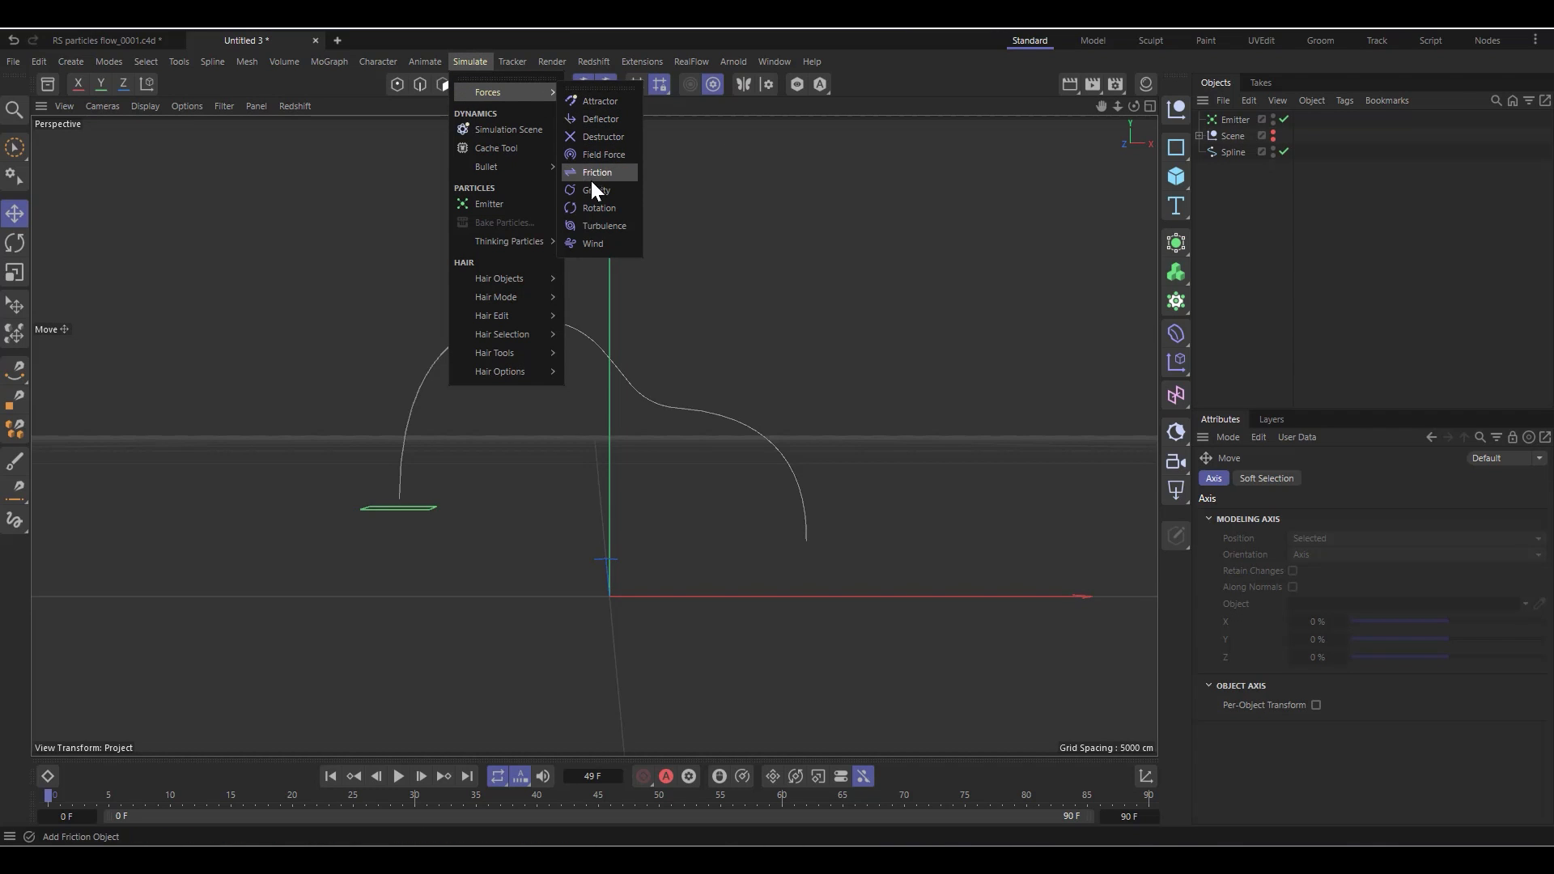
{"action": "left_click", "coordinate": [602, 155]}
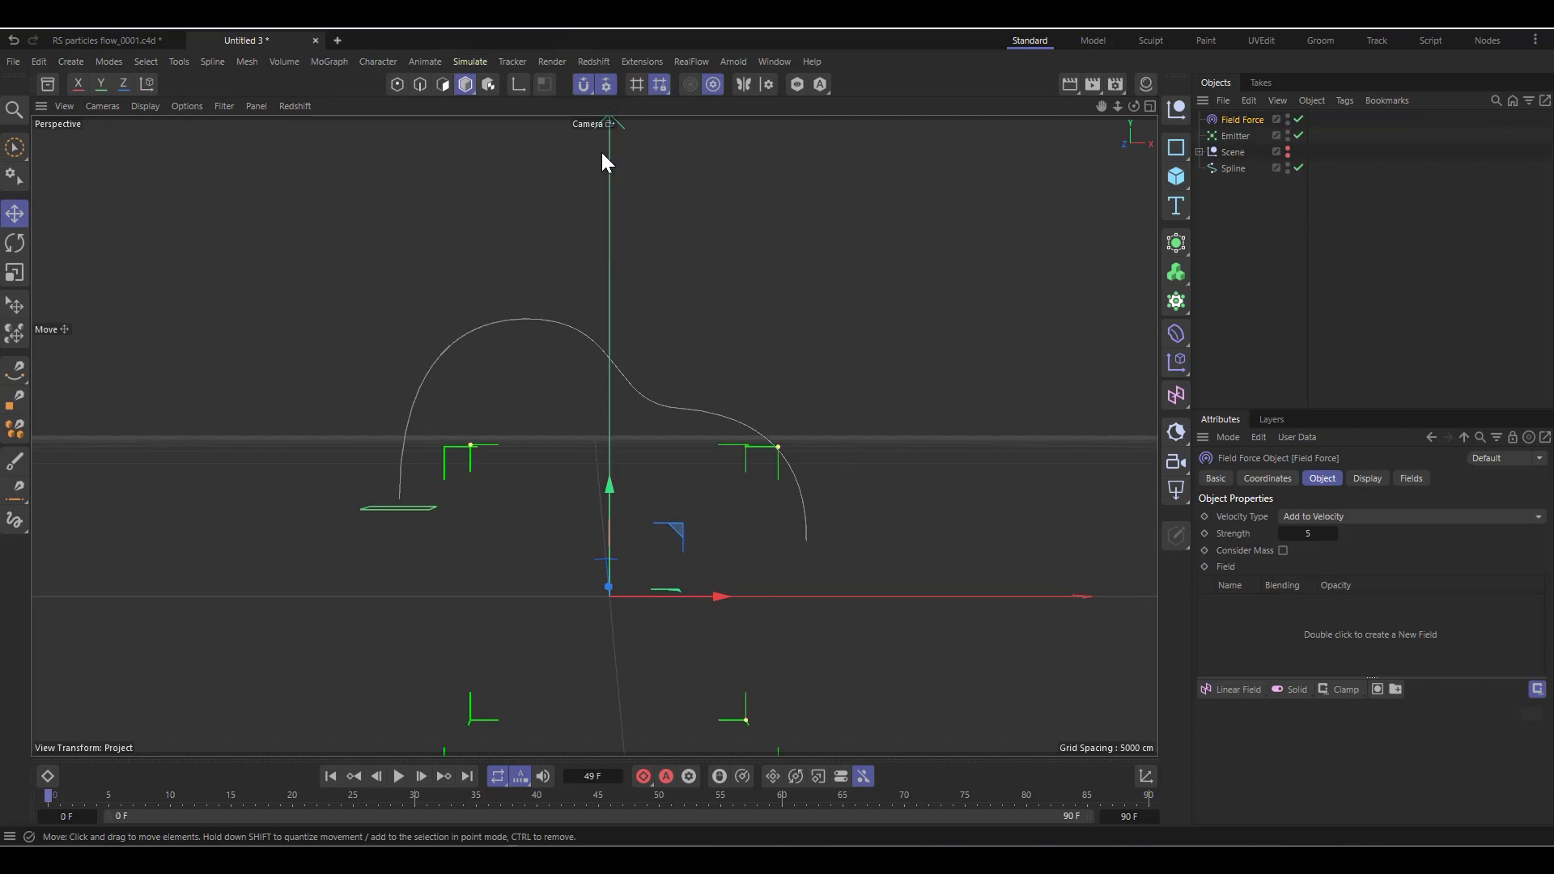
{"action": "left_click_drag", "start_coordinate": [1247, 119], "coordinate": [1242, 229]}
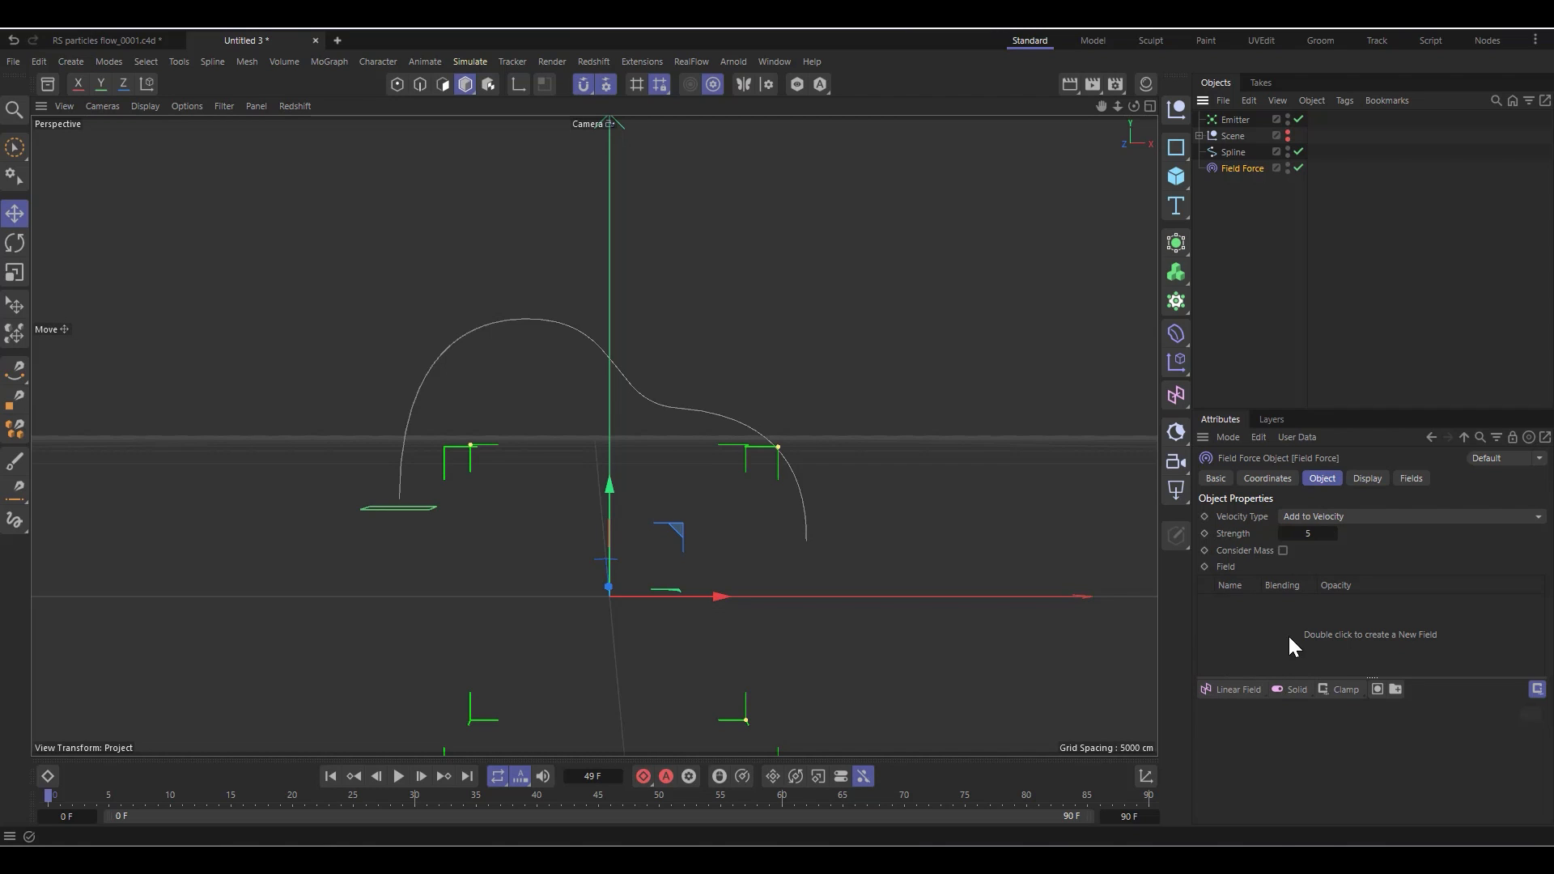
{"action": "mouse_move", "coordinate": [1233, 152]}
{"action": "left_mouse_down"}
{"action": "mouse_move", "coordinate": [1279, 459]}
{"action": "mouse_move", "coordinate": [1283, 635]}
{"action": "left_mouse_up"}
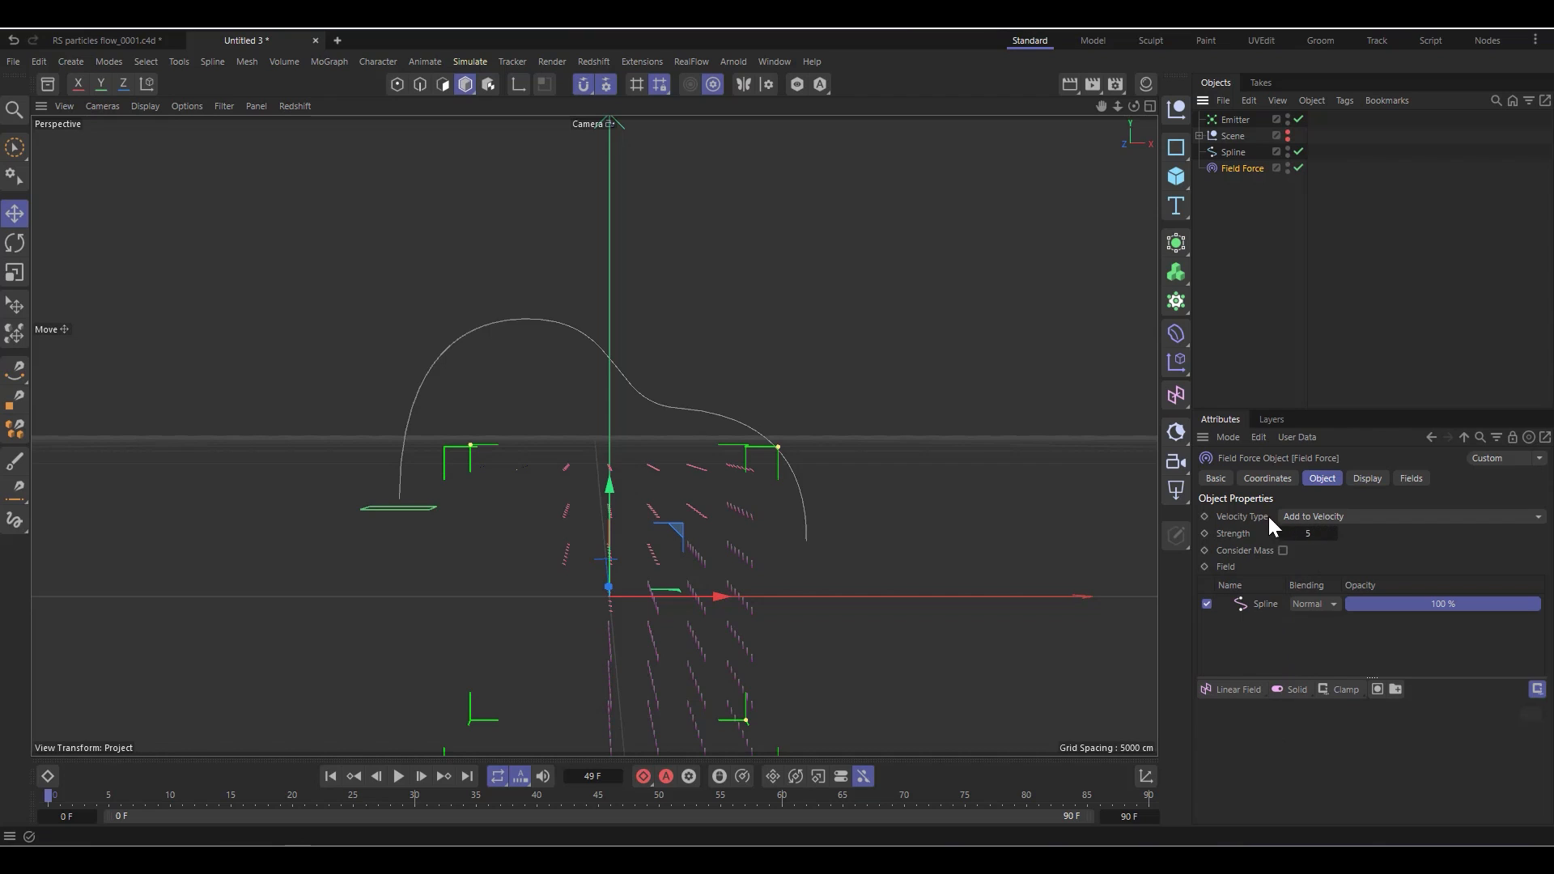
Set the Field Force's Velocity Type to Set Absolute Velocity and its Strength to 150, and preview the particles
{"action": "left_click", "coordinate": [1304, 514]}
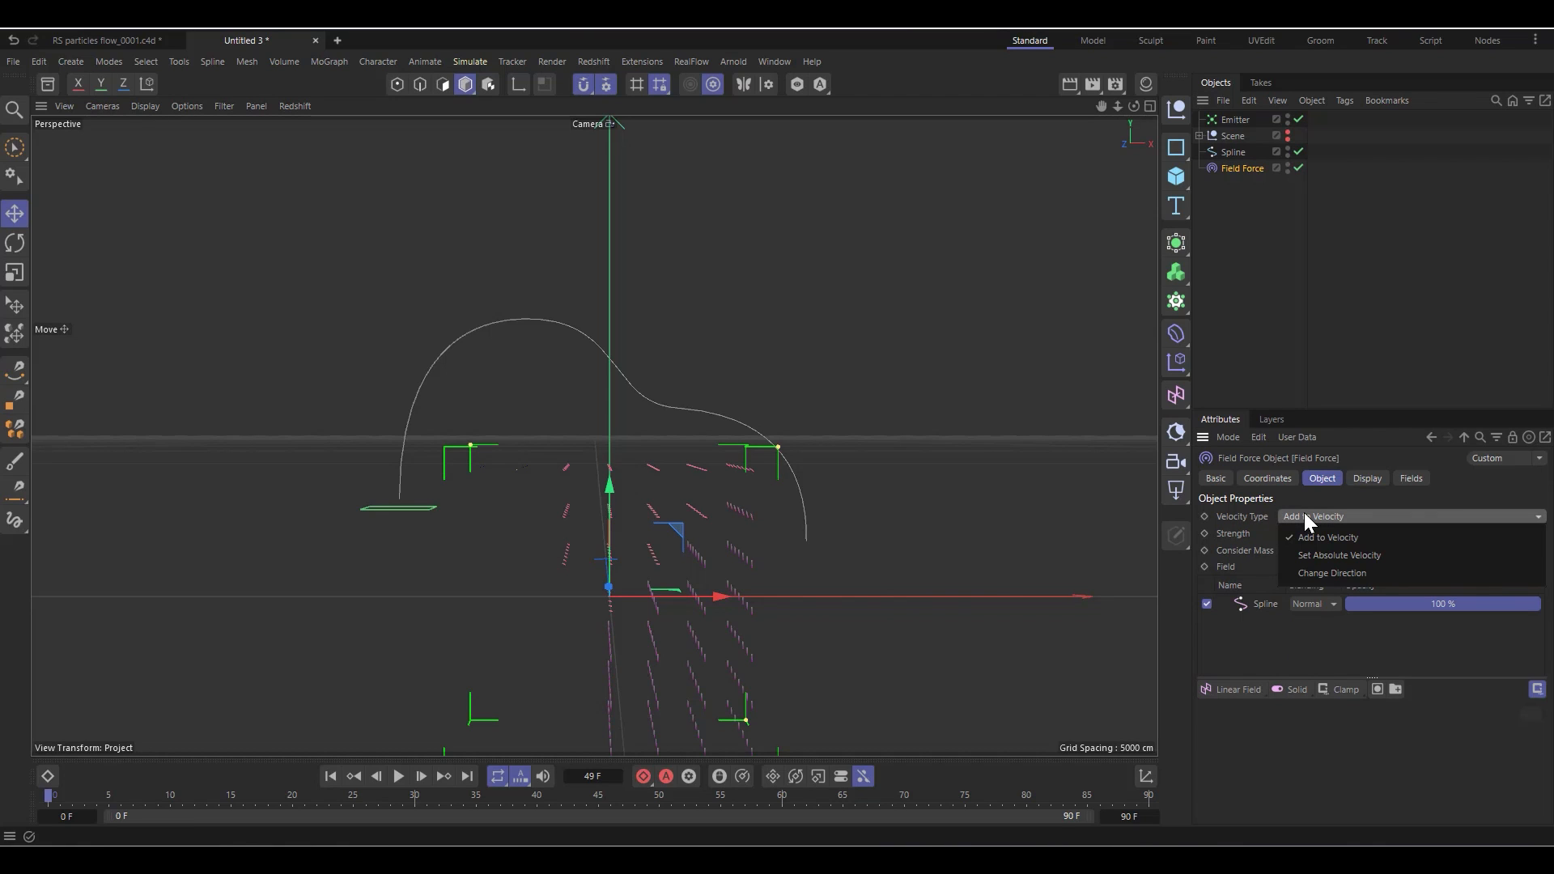
{"action": "left_click", "coordinate": [1321, 555]}
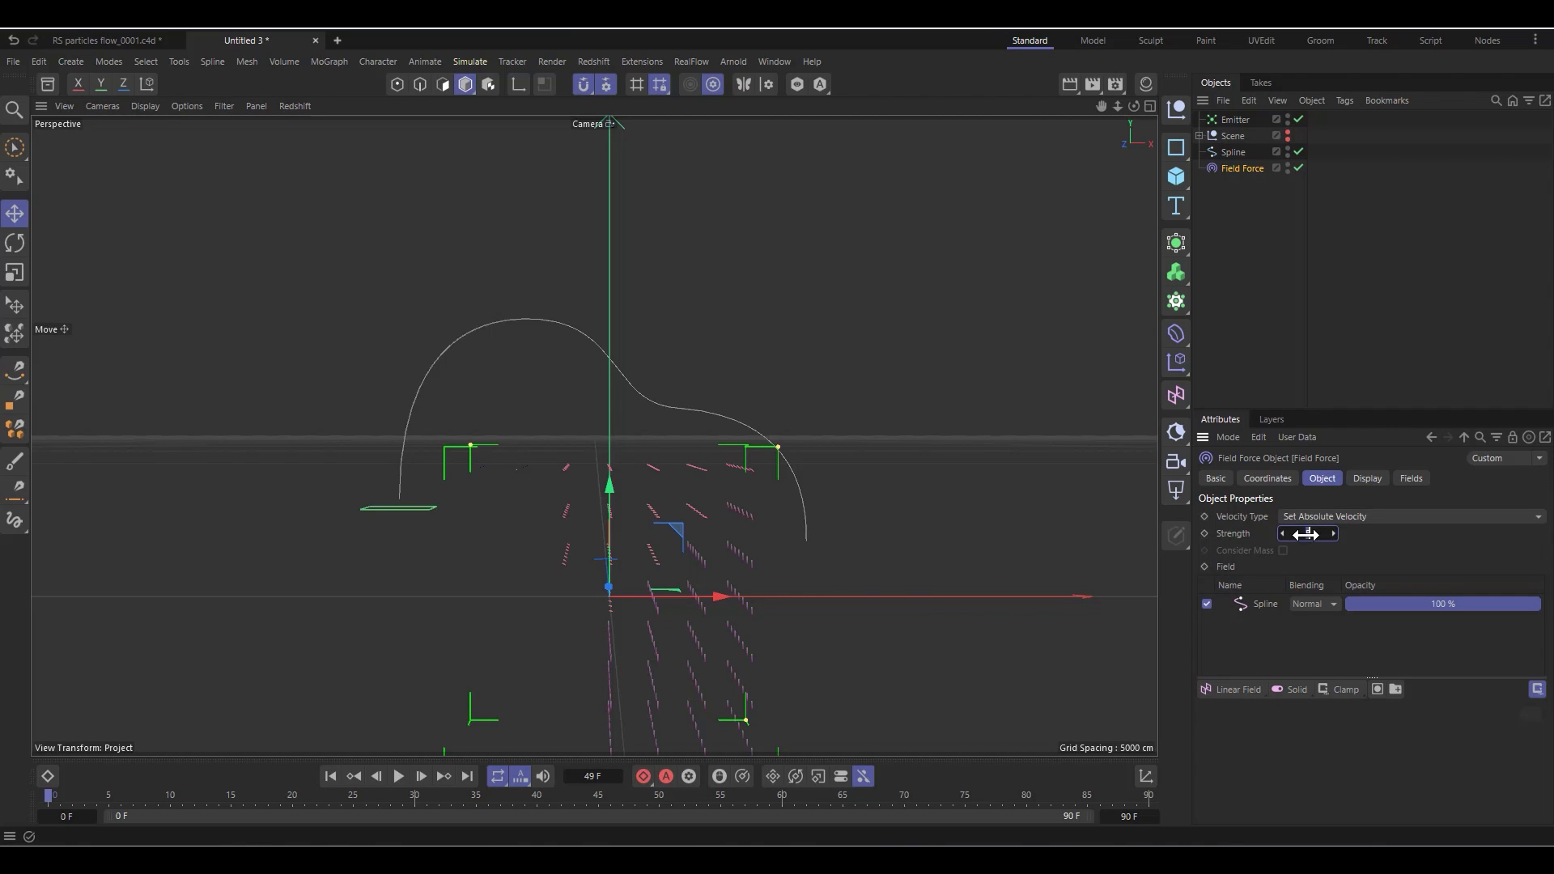
{"action": "left_click", "coordinate": [1305, 534]}
{"action": "type", "text": "150"}
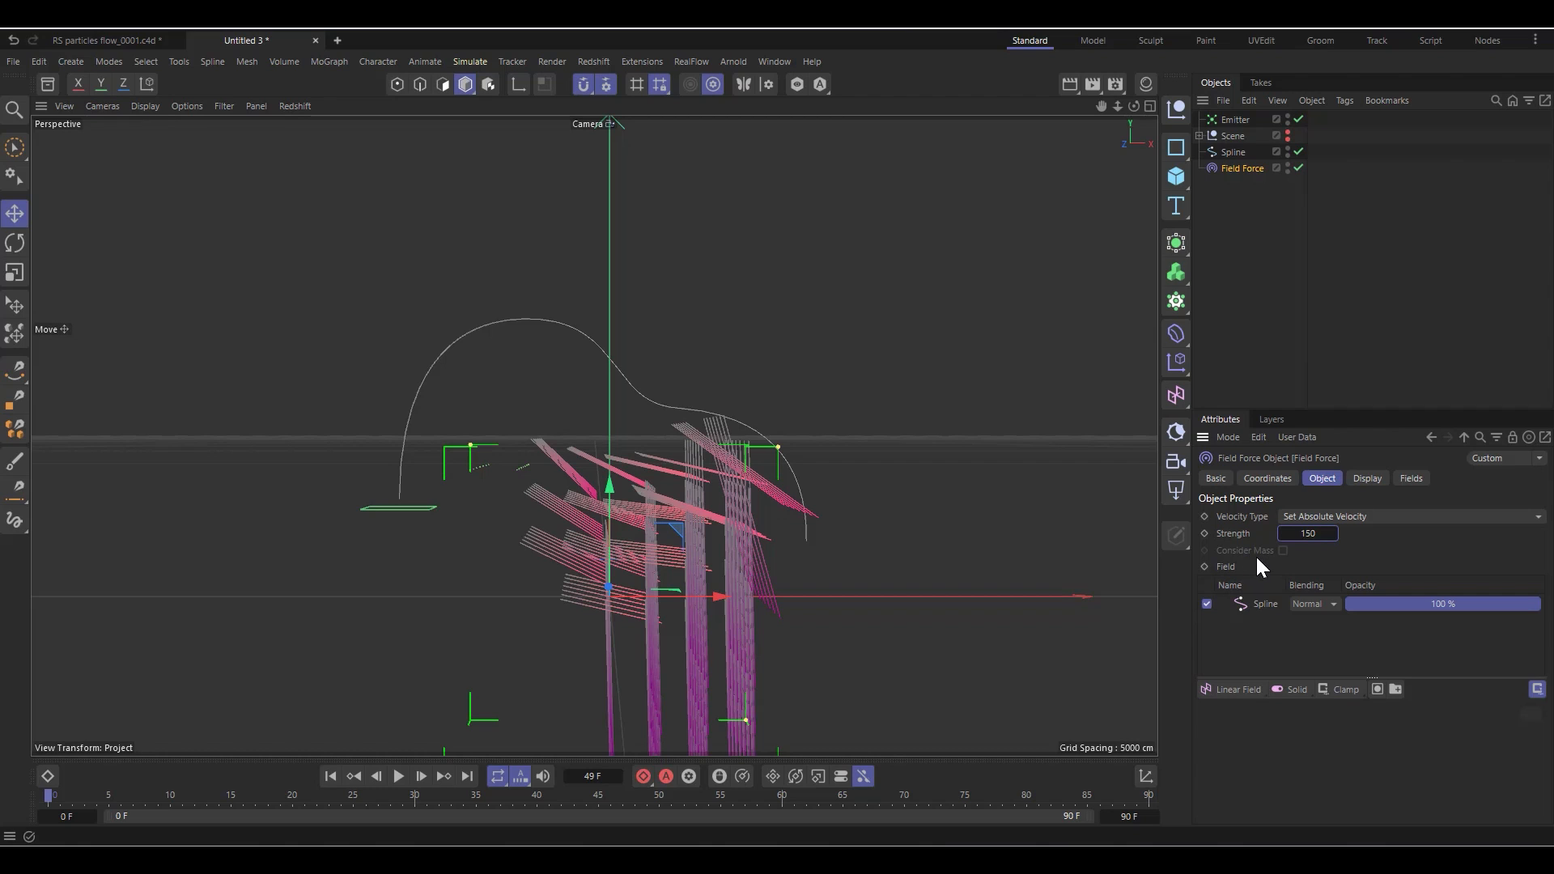
{"action": "left_click", "coordinate": [1235, 119]}
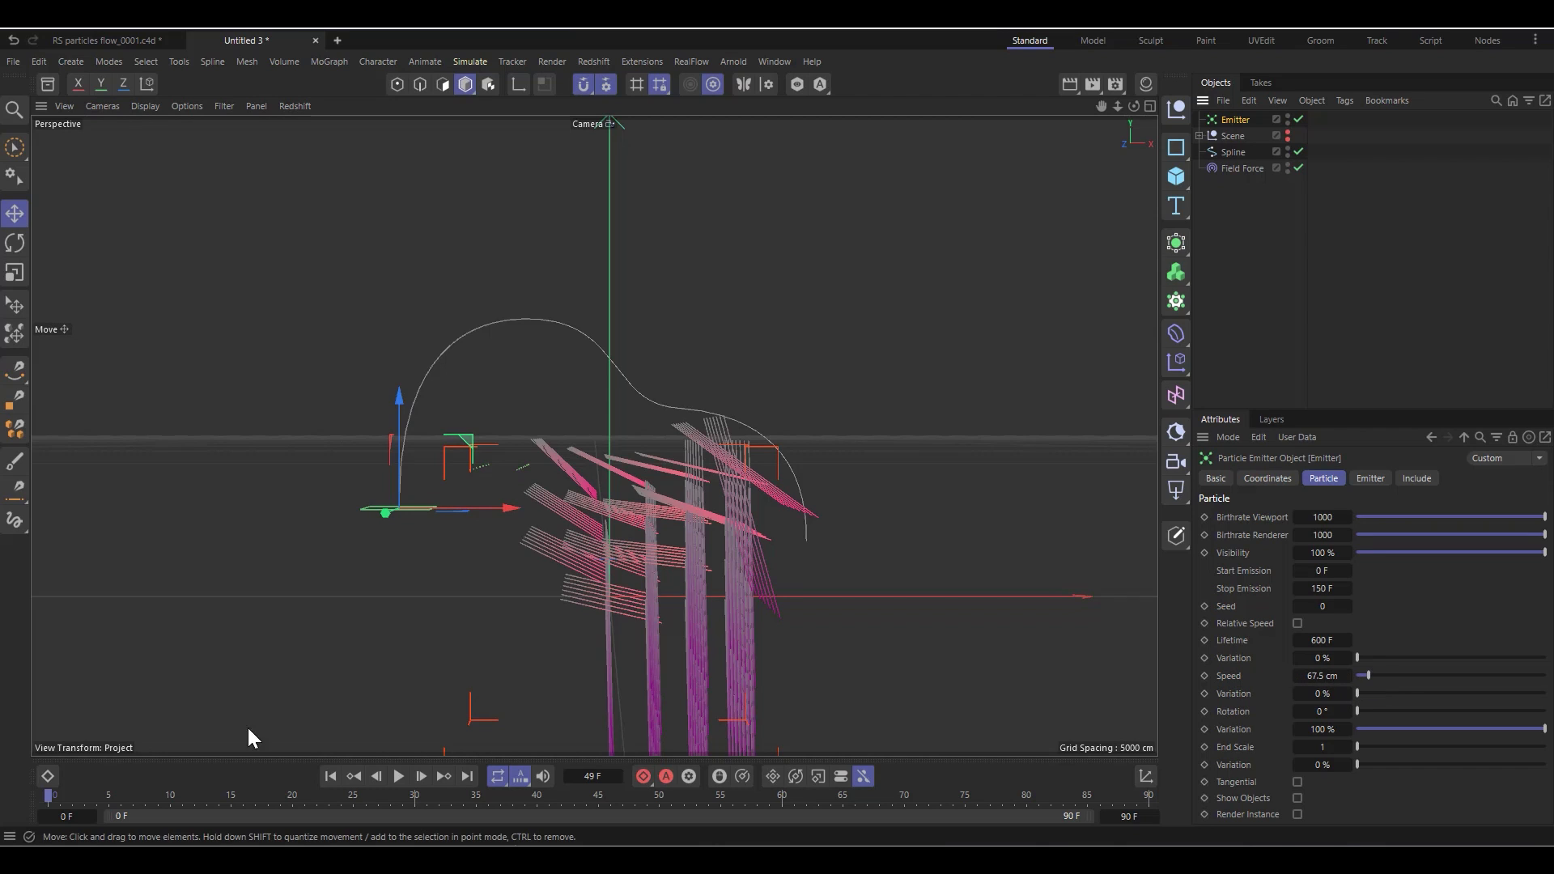
{"action": "left_click", "coordinate": [398, 777]}
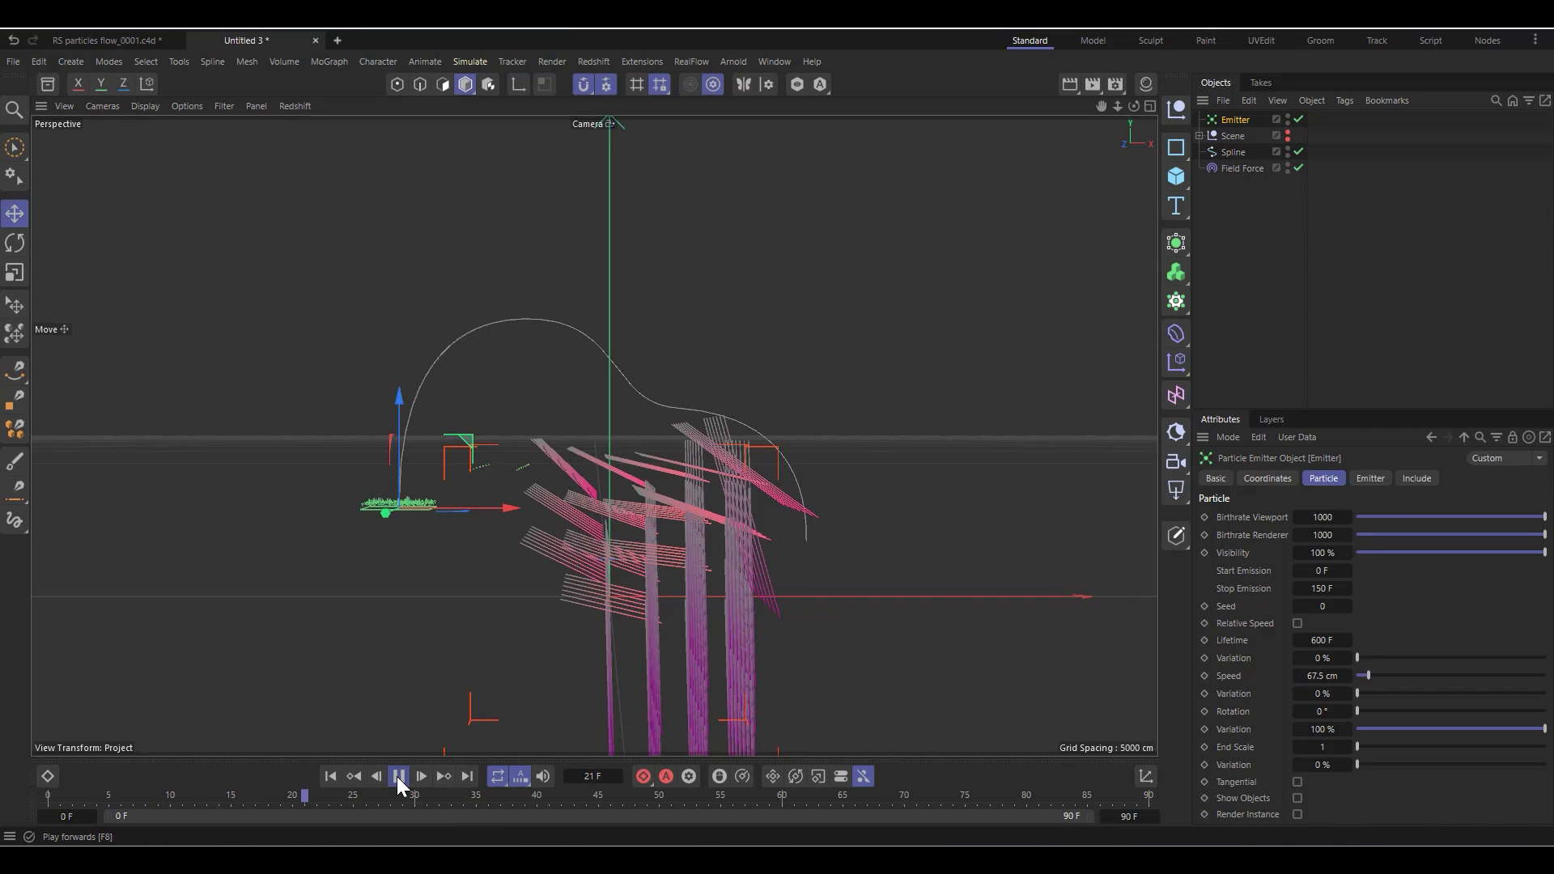
{"action": "left_click", "coordinate": [398, 776]}
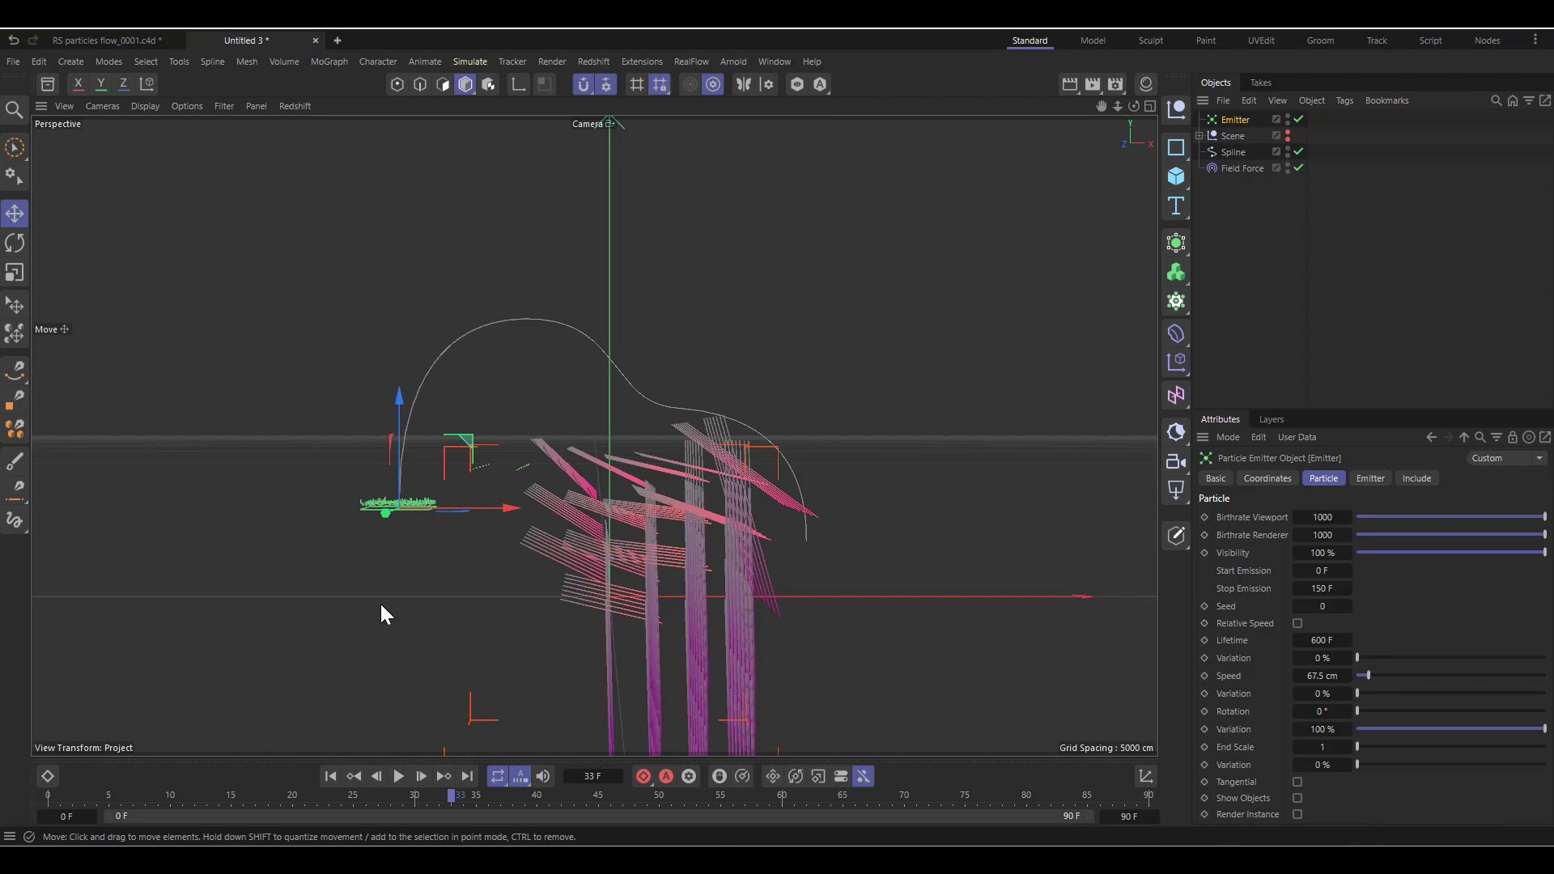
Set the direction Length of the Field Force's spline layer to Normalize and play back the particle flow
{"action": "left_click", "coordinate": [1235, 167]}
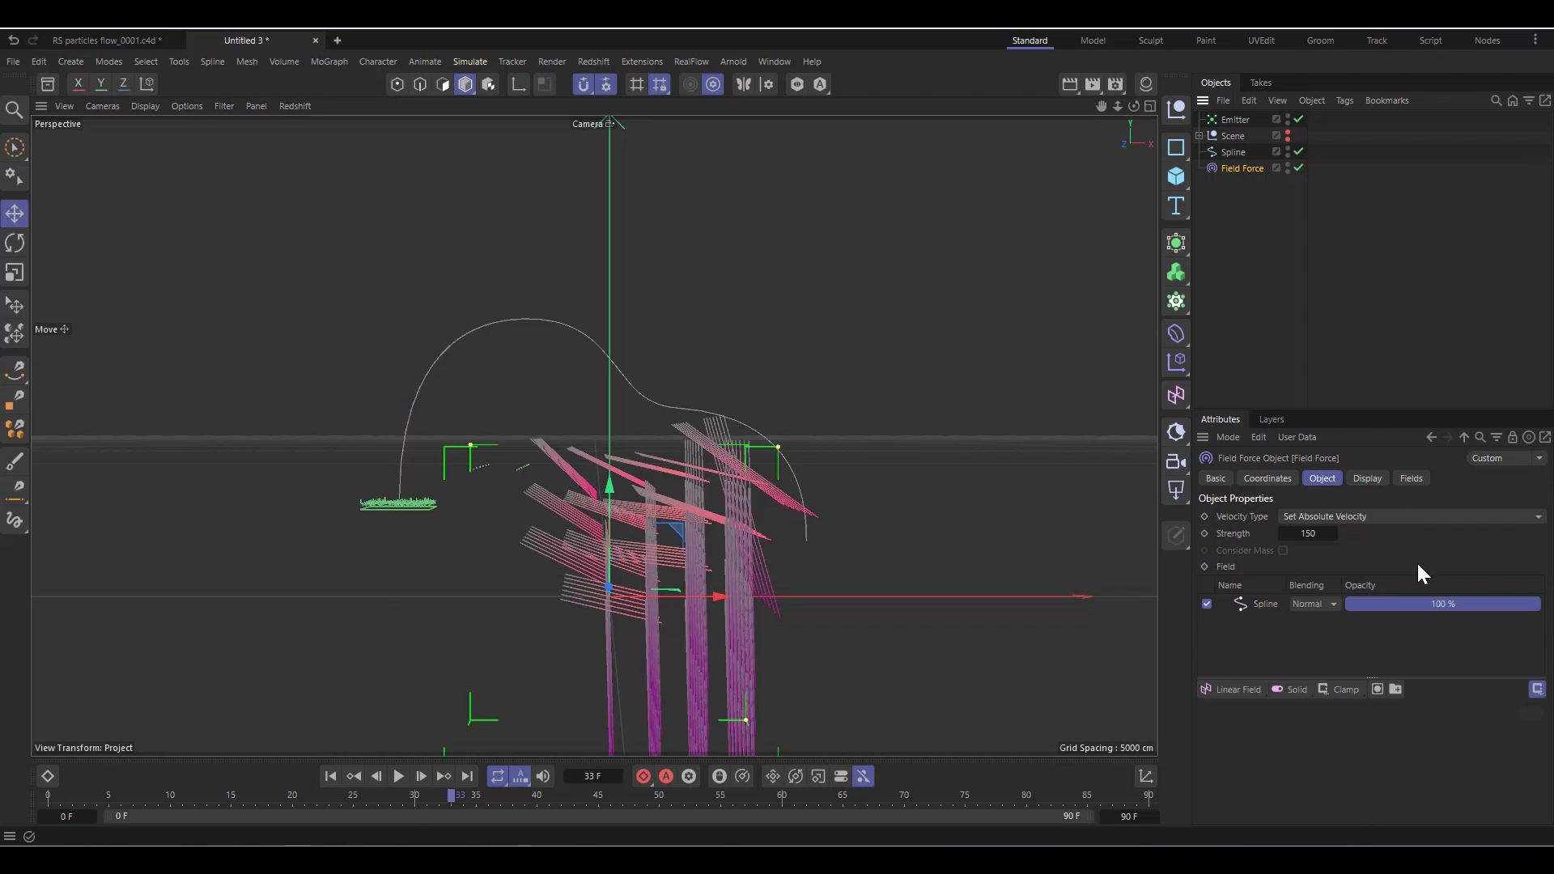
{"action": "left_click", "coordinate": [1265, 605]}
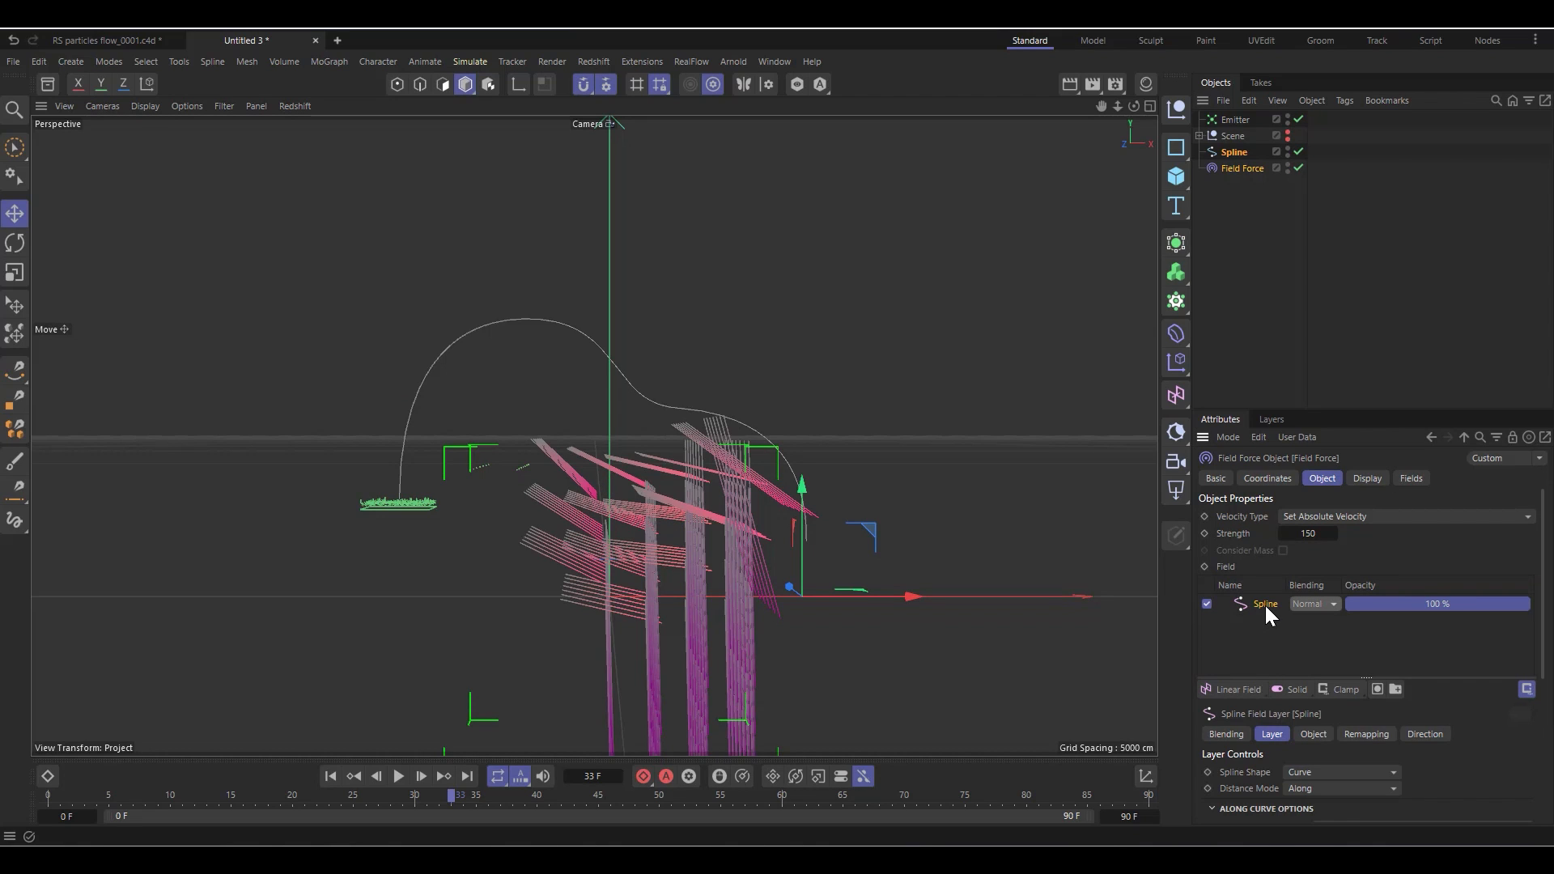
{"action": "left_click", "coordinate": [1249, 808]}
{"action": "scroll", "coordinate": [1247, 777], "scroll_direction": "down", "scroll_amount": 2}
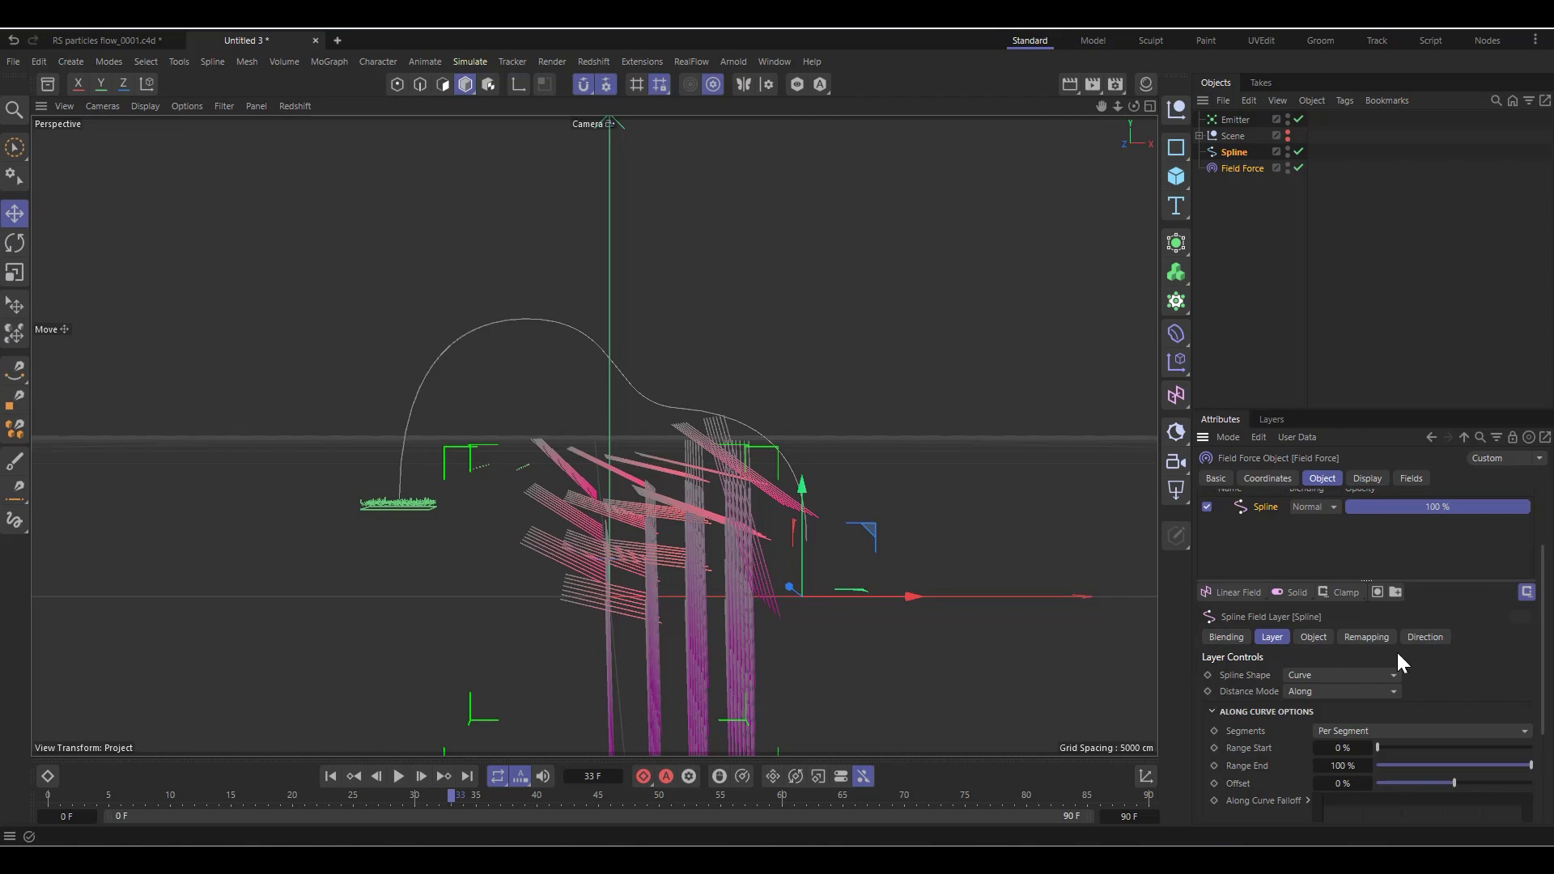
{"action": "left_click", "coordinate": [1426, 637]}
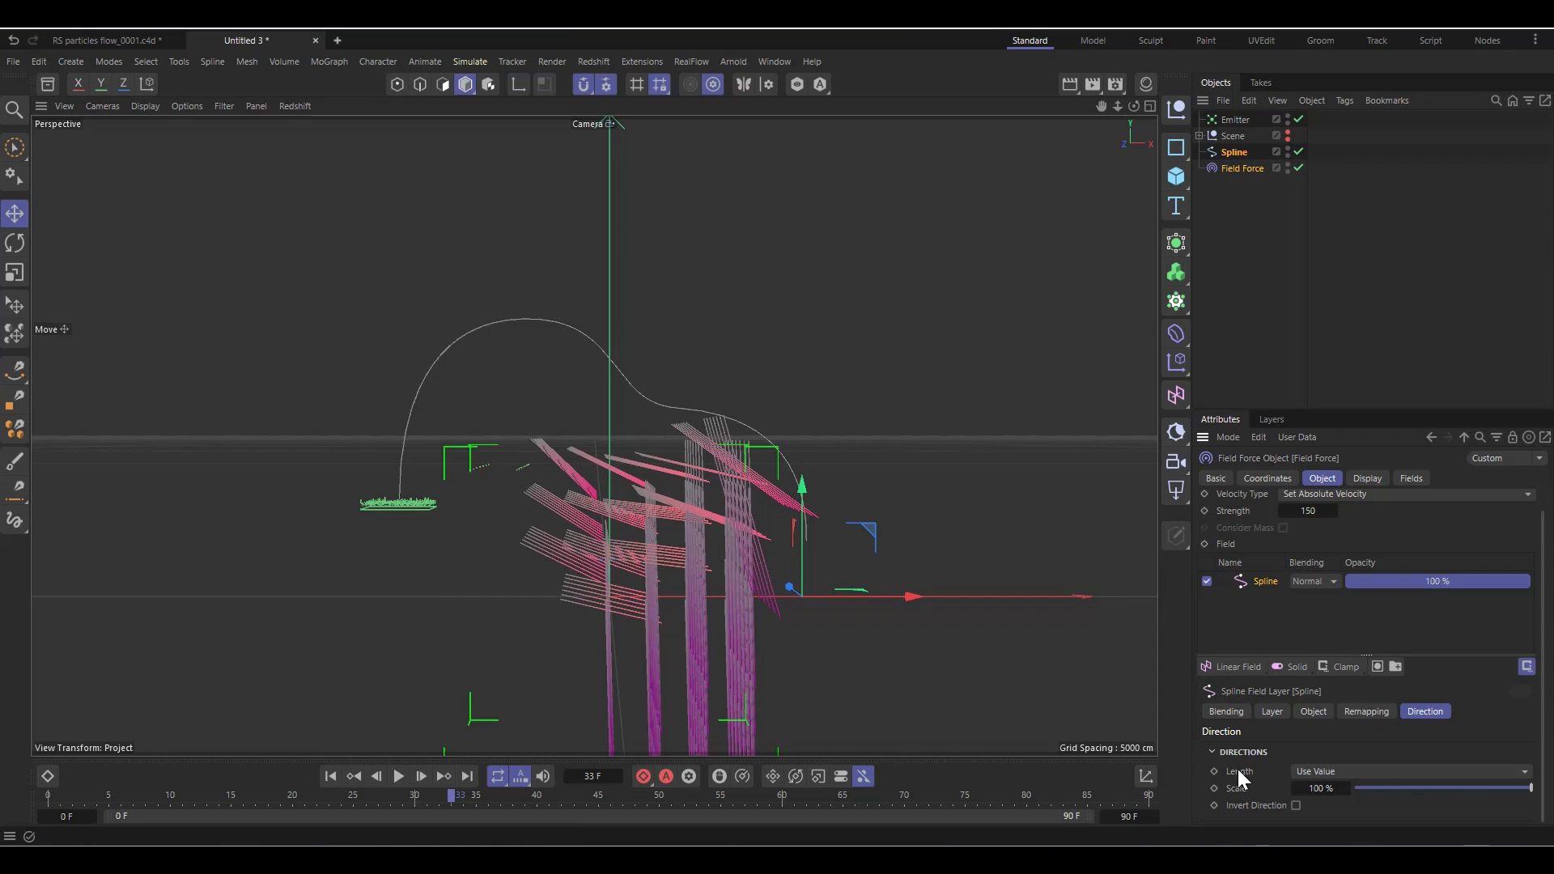
{"action": "left_click", "coordinate": [1336, 771]}
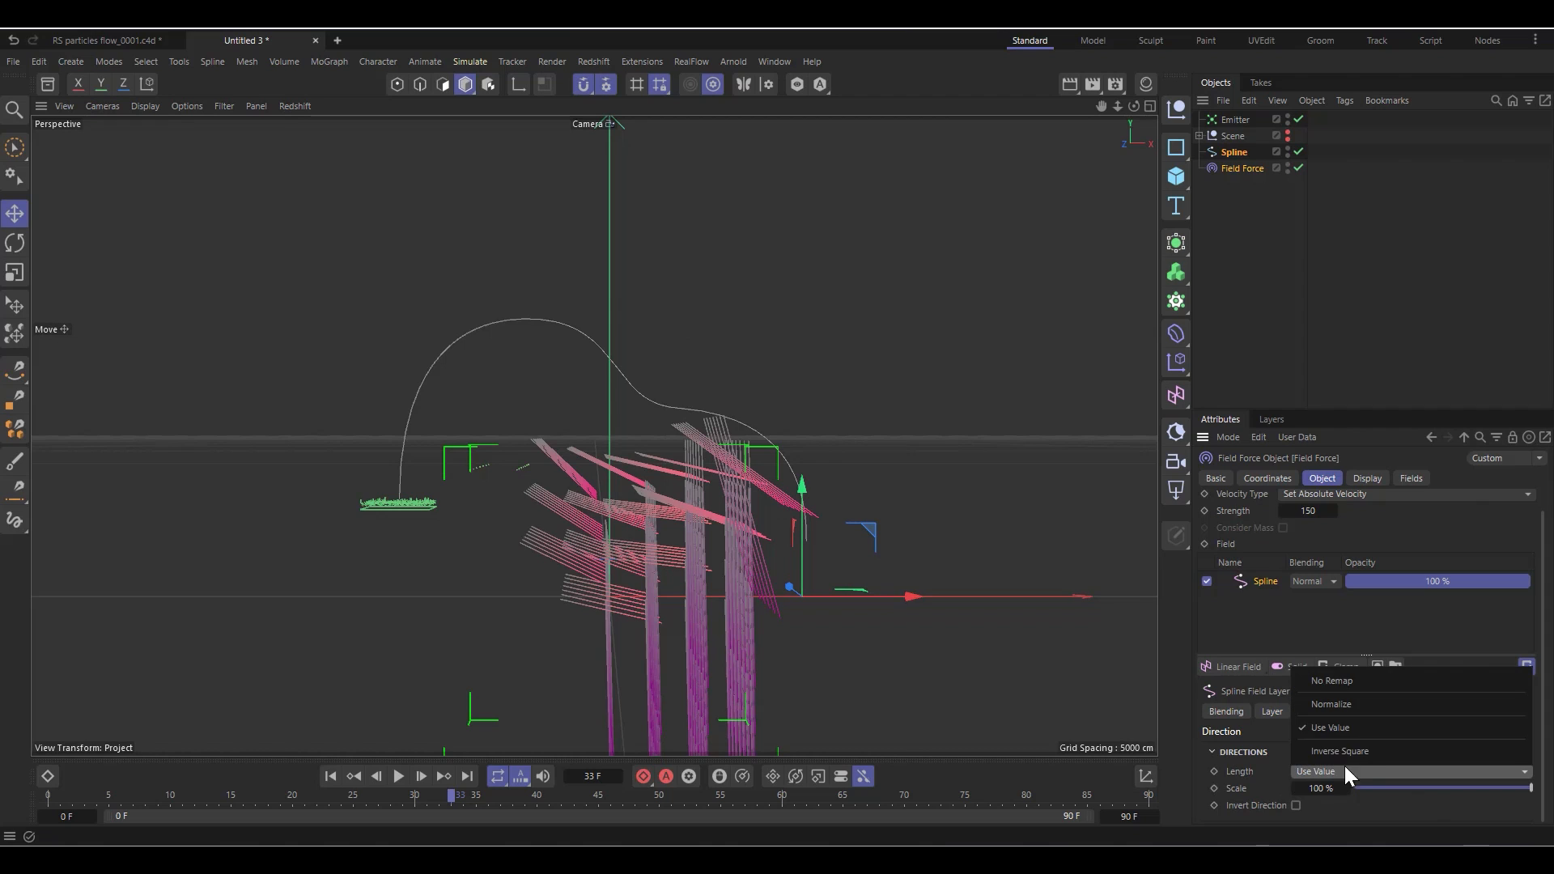
{"action": "left_click", "coordinate": [1367, 704]}
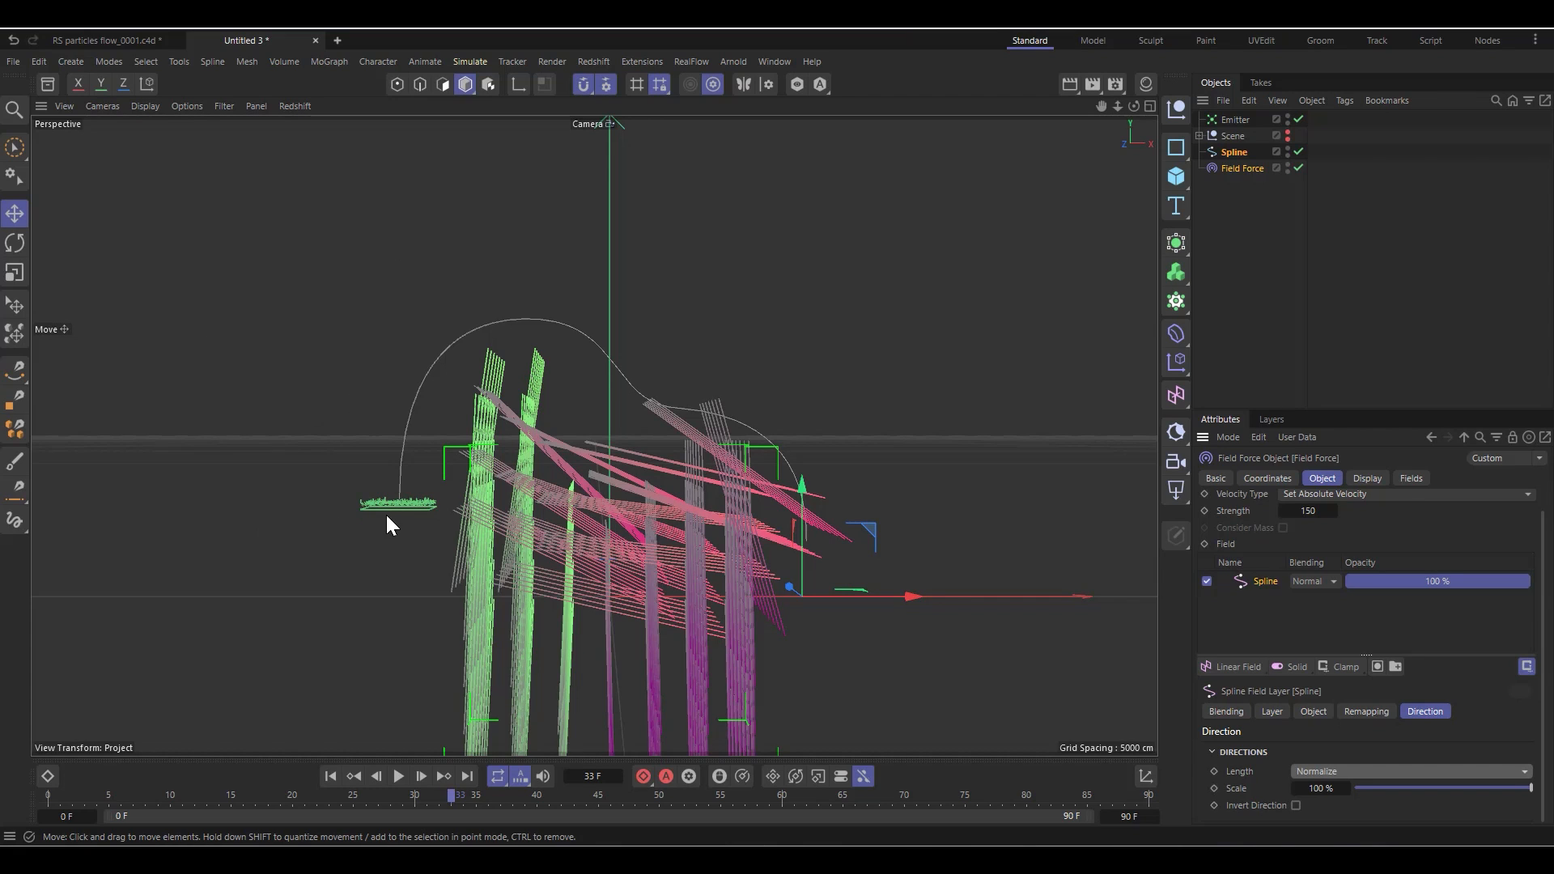
{"action": "left_click", "coordinate": [400, 777]}
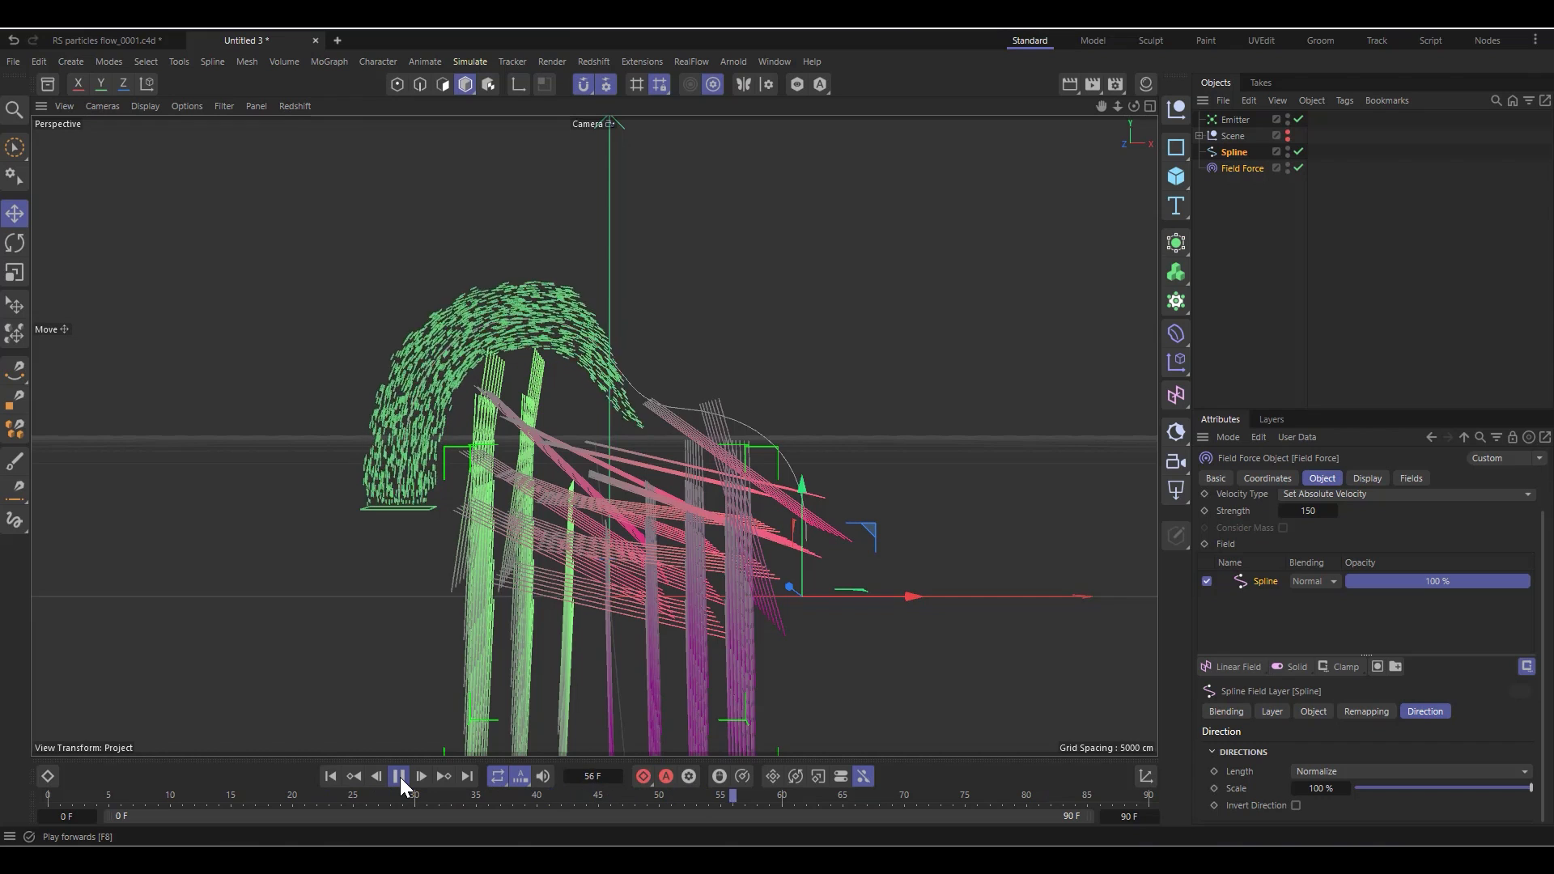
{"action": "left_click", "coordinate": [400, 777]}
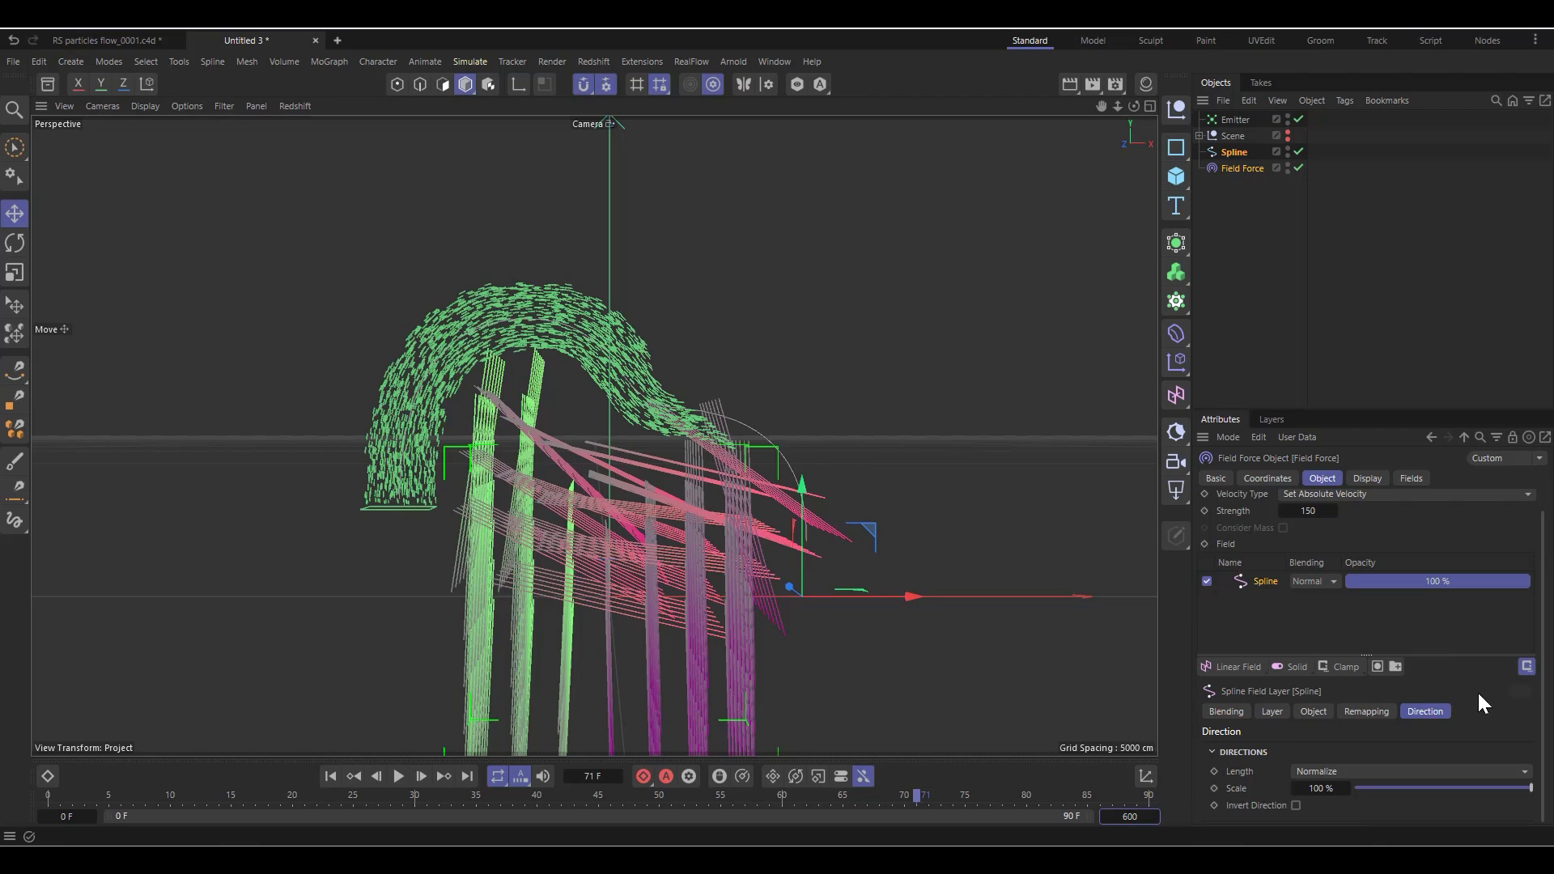
Extend the timeline to 600 frames and replay the particle flow from frame 0
{"action": "key", "text": "Return"}
{"action": "left_click", "coordinate": [399, 776]}
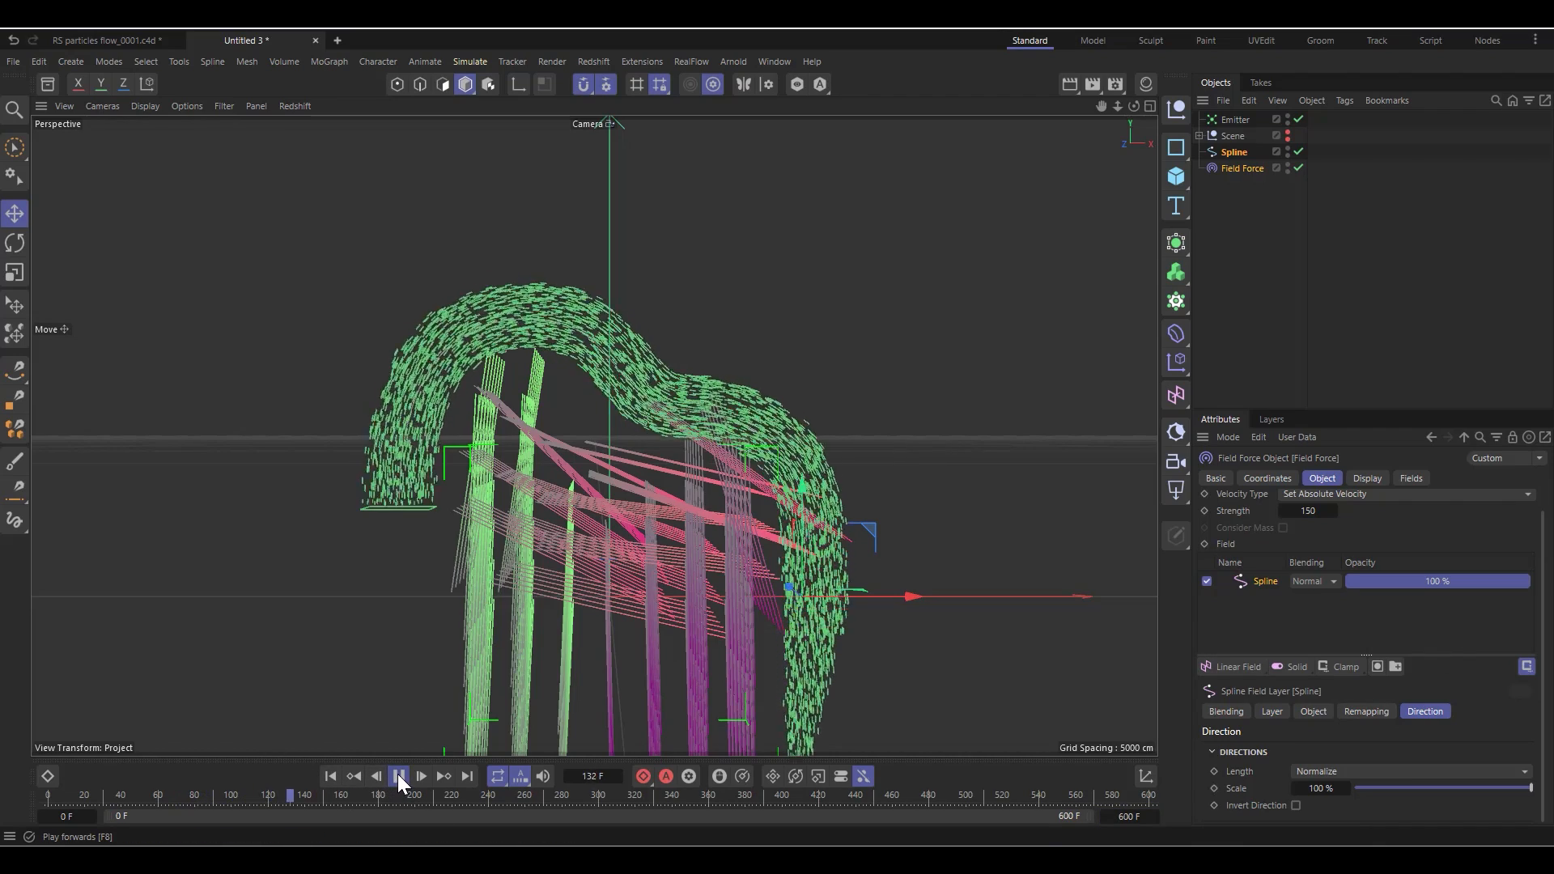
{"action": "left_click", "coordinate": [398, 776]}
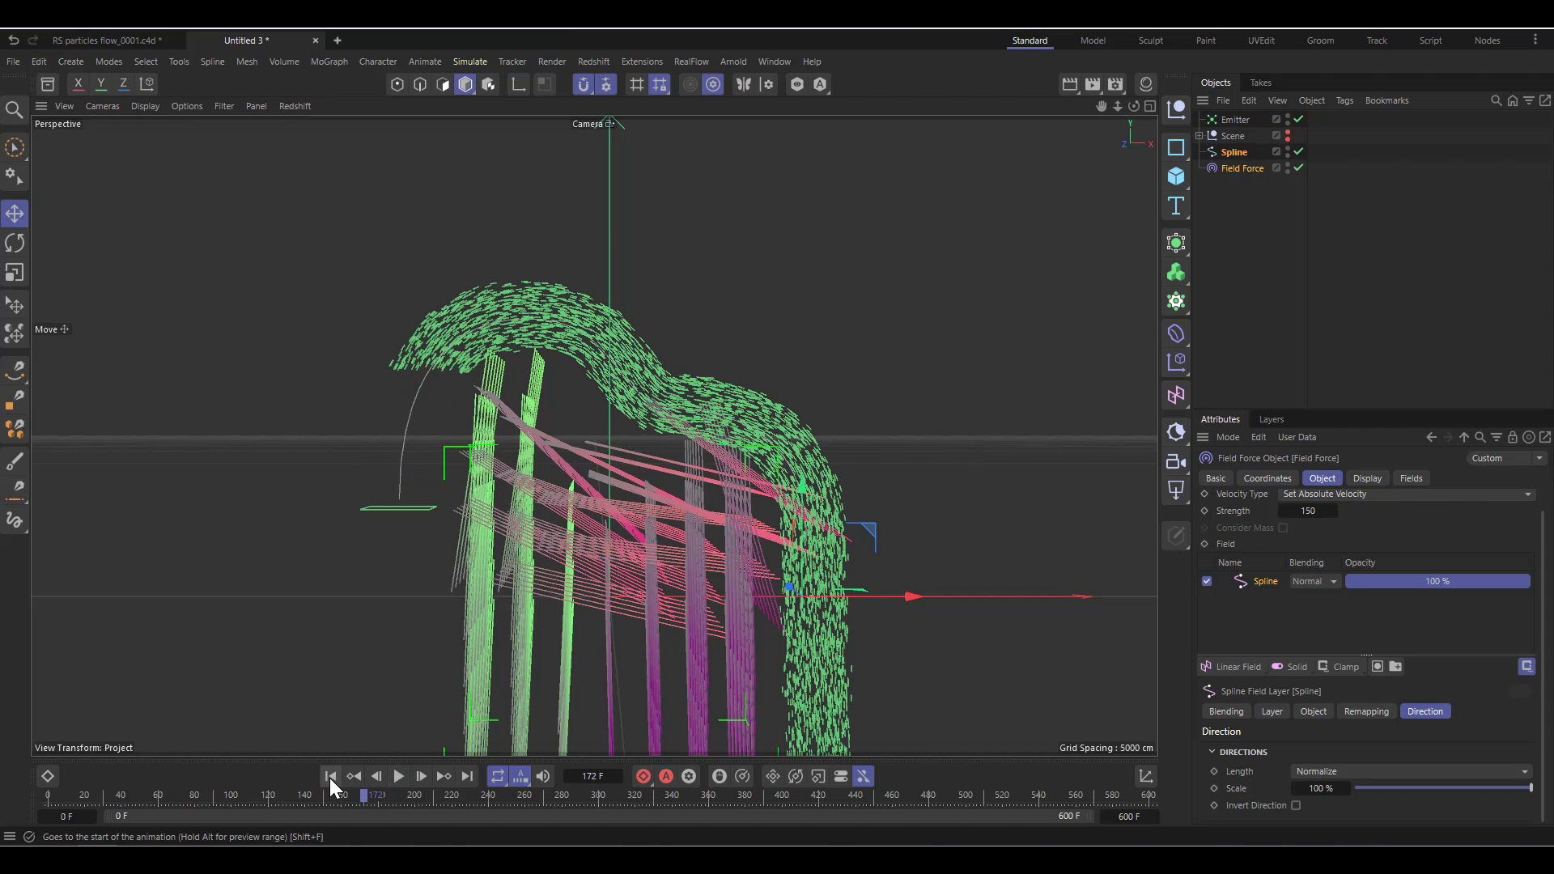
{"action": "left_click", "coordinate": [330, 777]}
{"action": "left_click", "coordinate": [398, 776]}
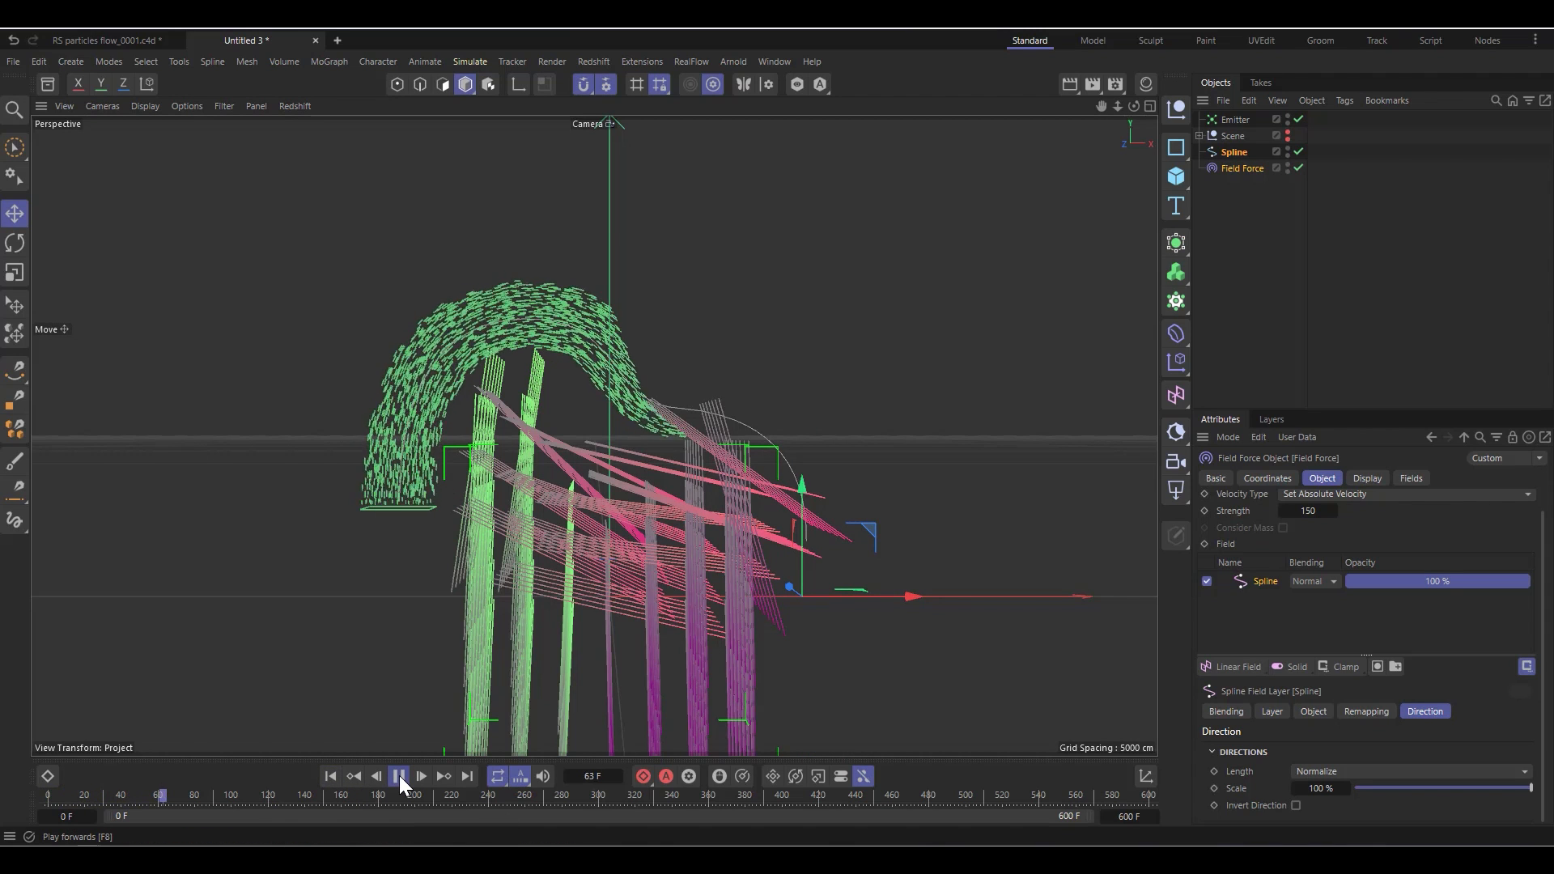
{"action": "left_click", "coordinate": [400, 775]}
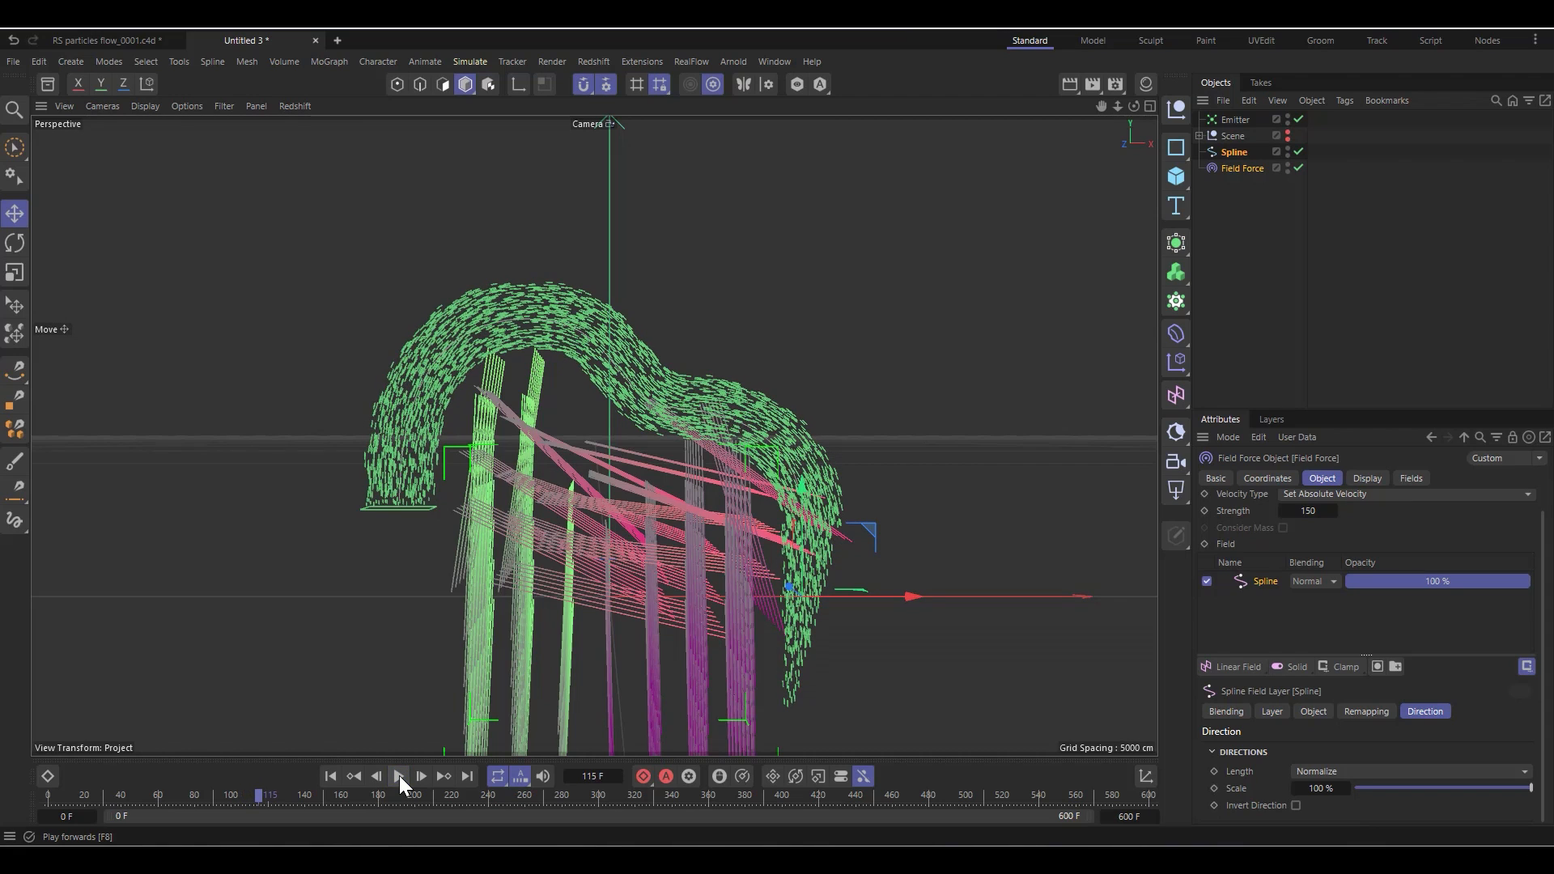
Hide the Field Force's direction lines in the viewport, preview the flow from the start, and return to frame 0
{"action": "left_click", "coordinate": [1244, 168]}
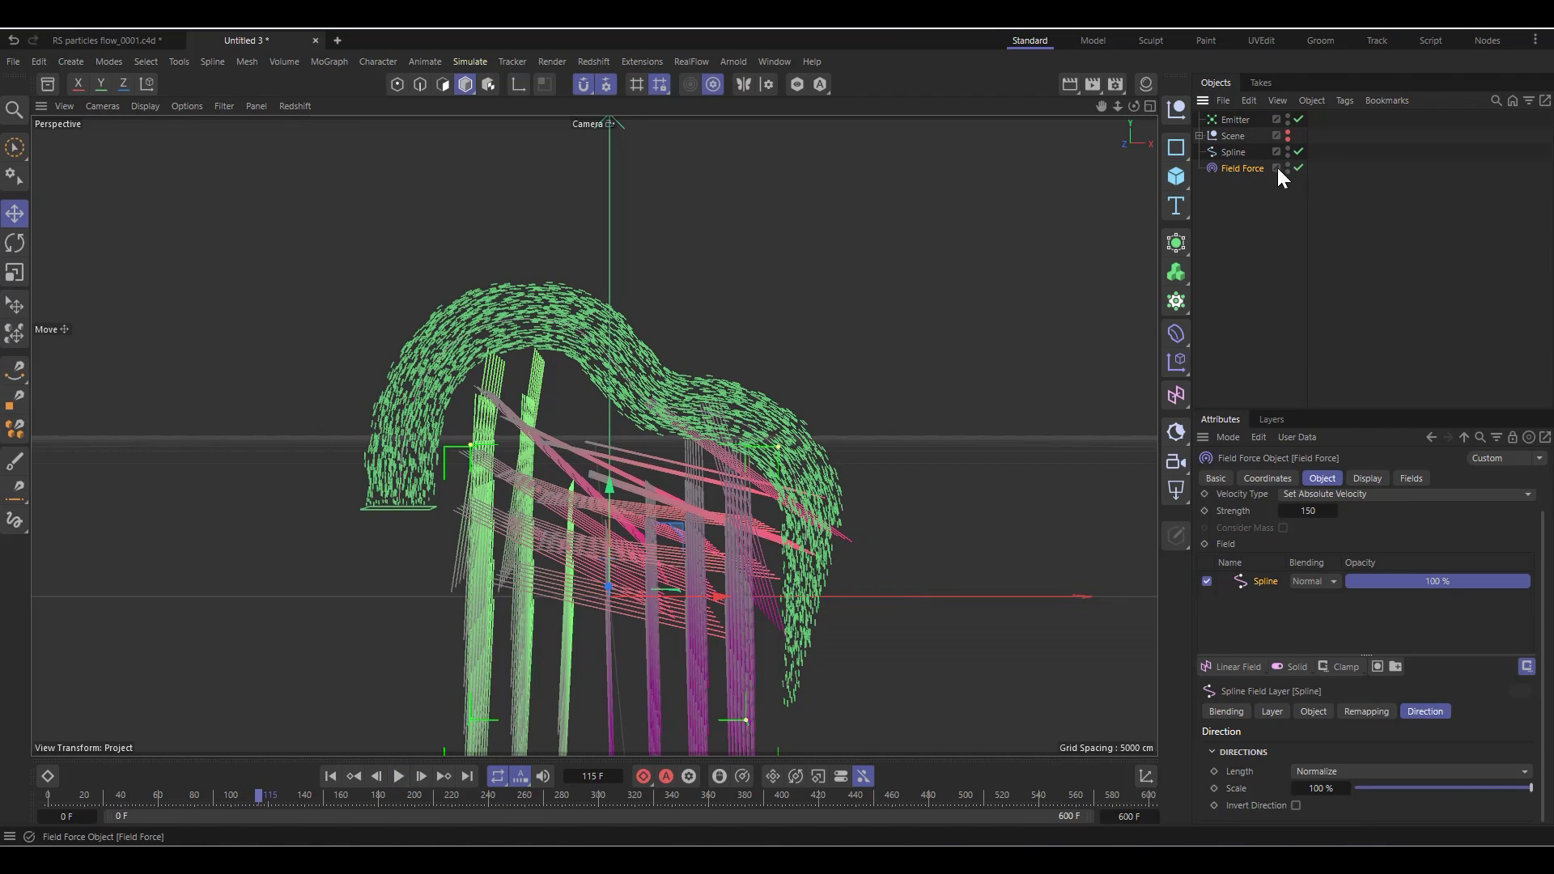
{"action": "left_click", "coordinate": [1287, 163]}
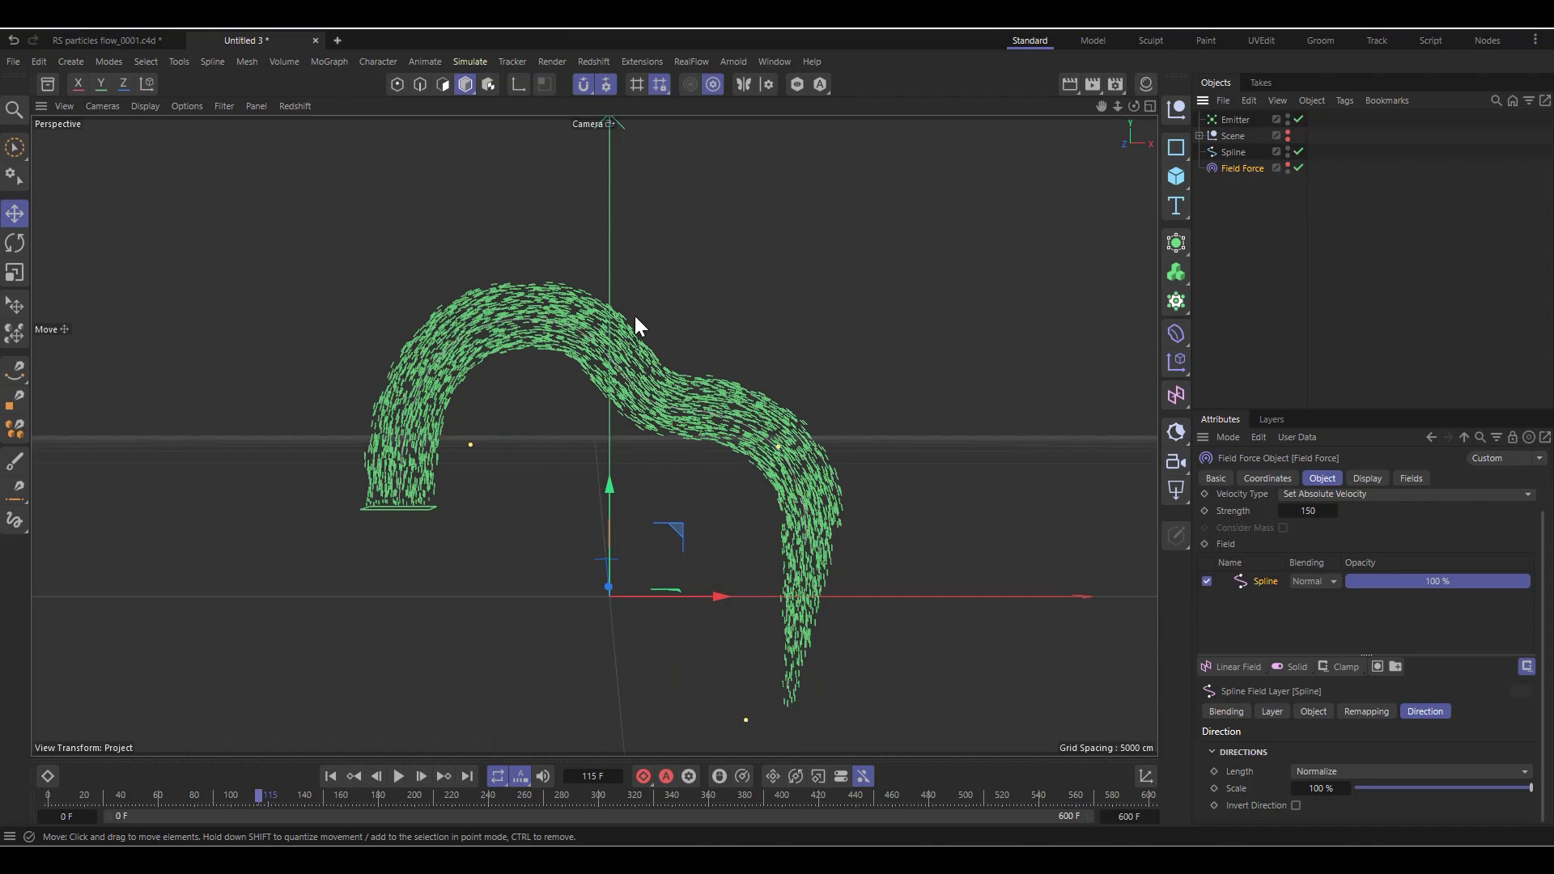
{"action": "left_click", "coordinate": [330, 776]}
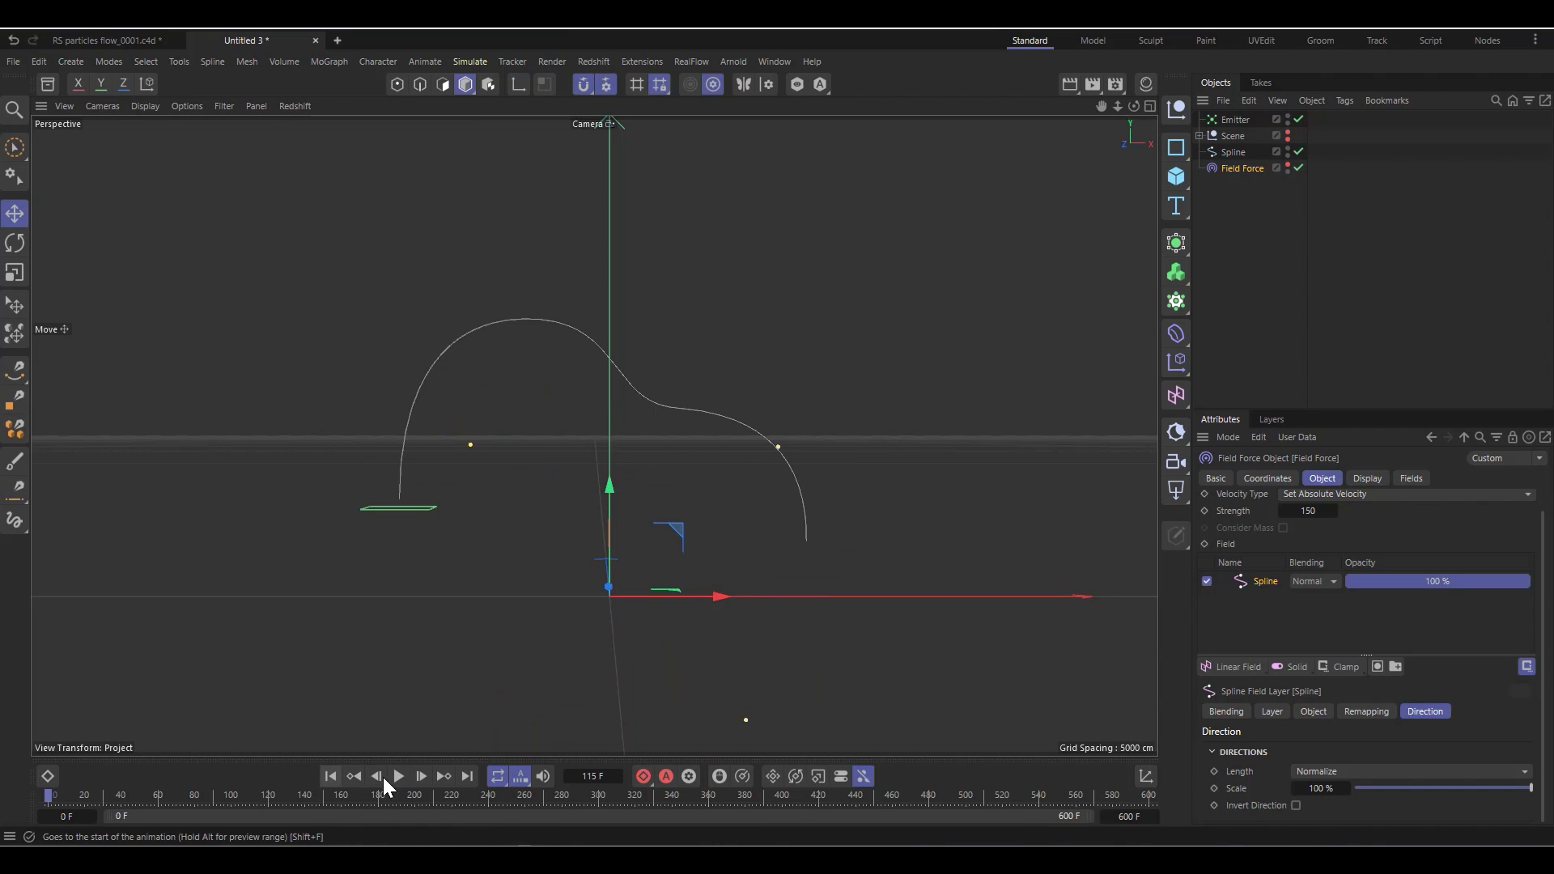
{"action": "left_click", "coordinate": [398, 777]}
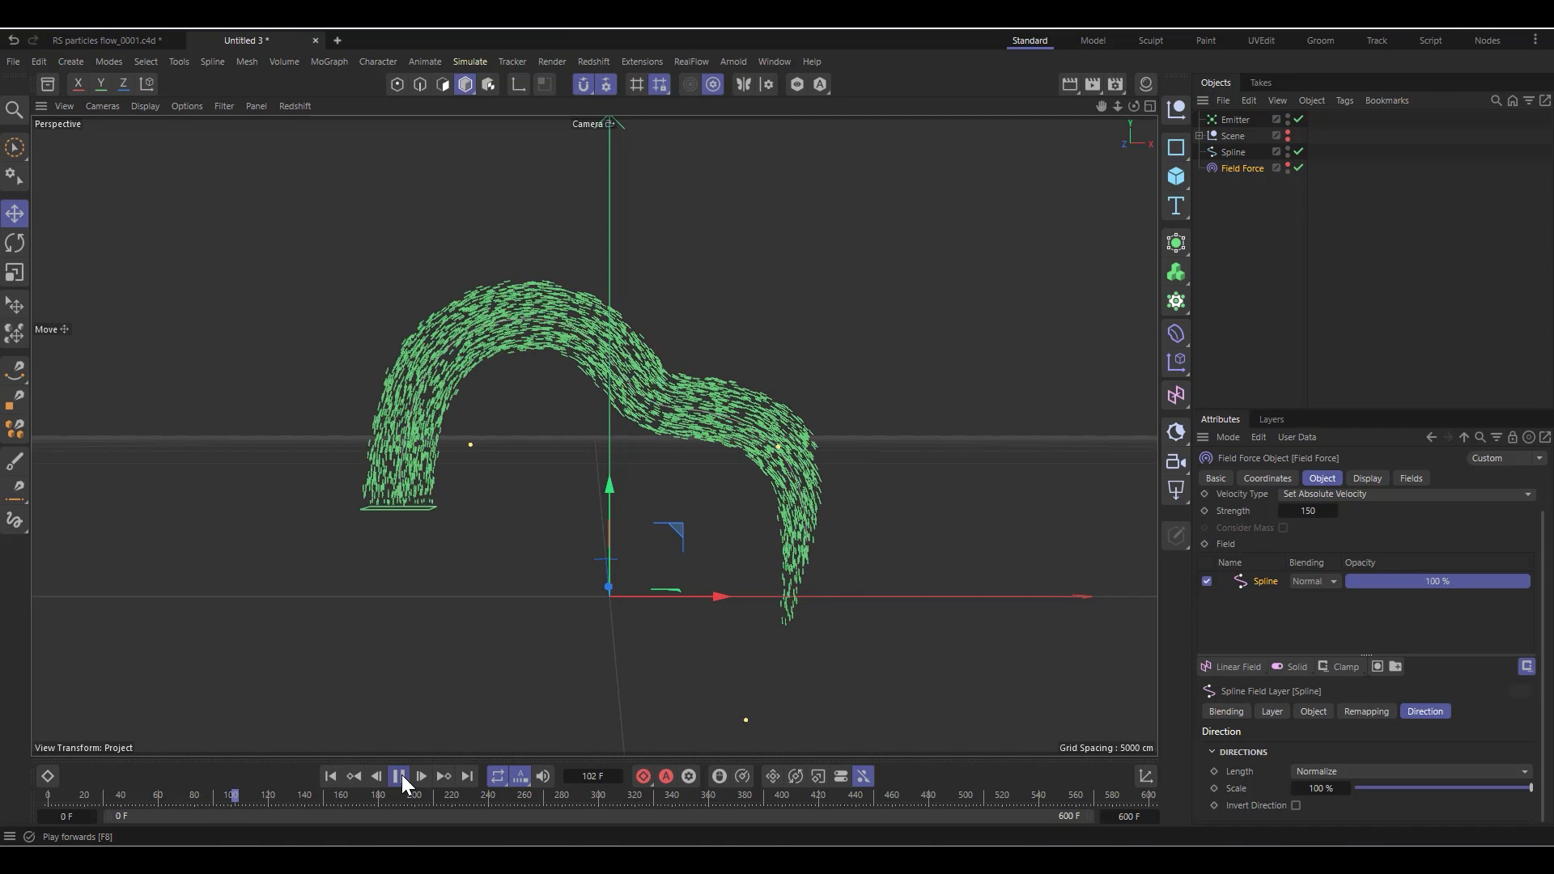
{"action": "left_click", "coordinate": [399, 776]}
{"action": "left_click", "coordinate": [330, 776]}
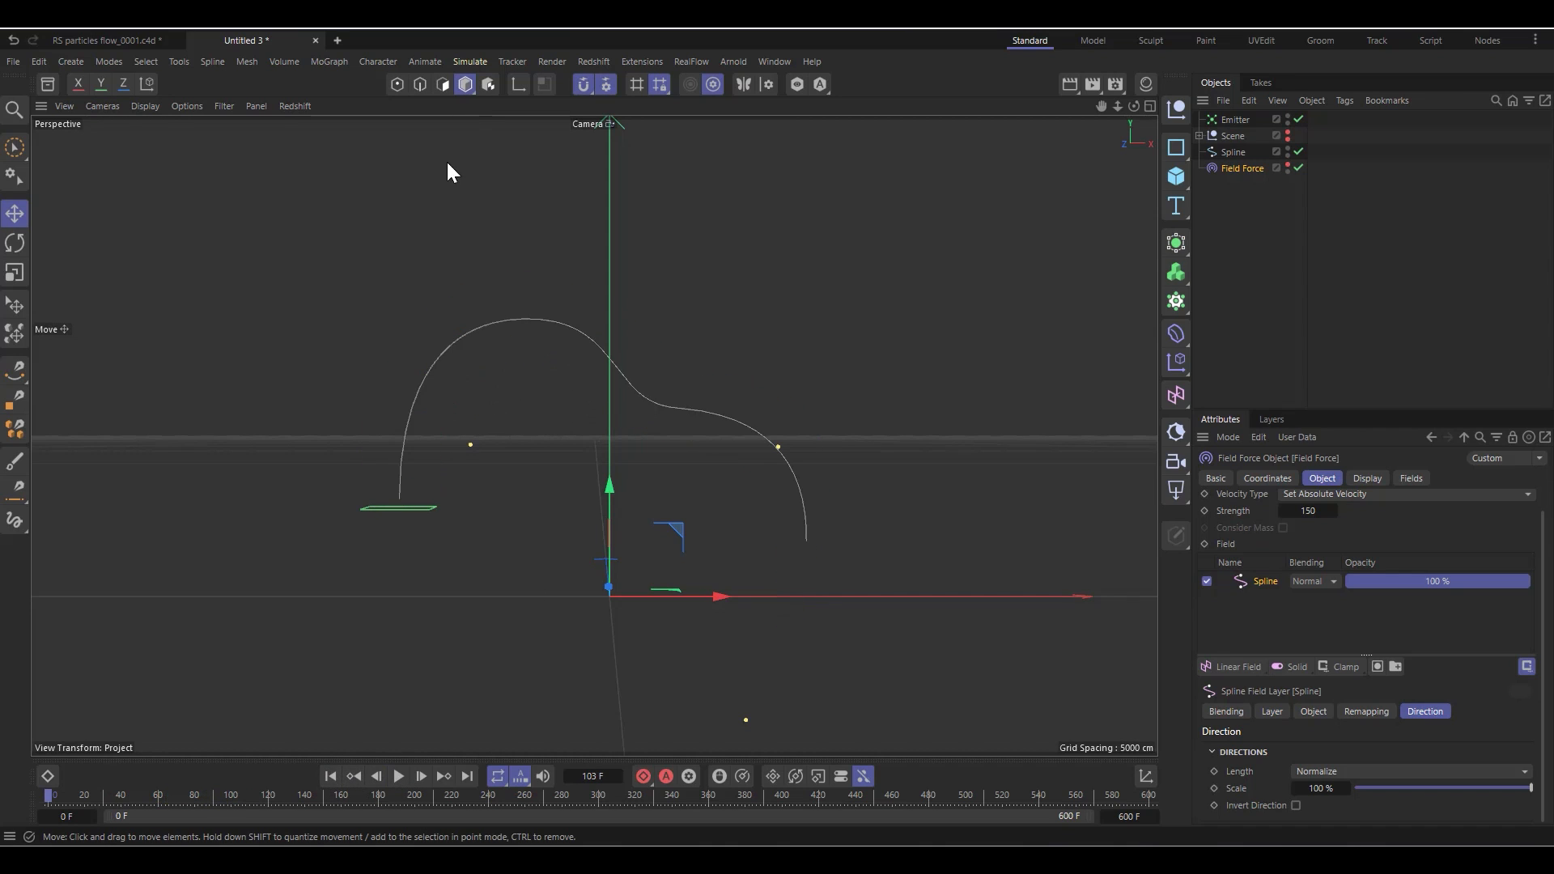
Add a Turbulence force to the scene and preview its effect on the particles
{"action": "left_click", "coordinate": [469, 61]}
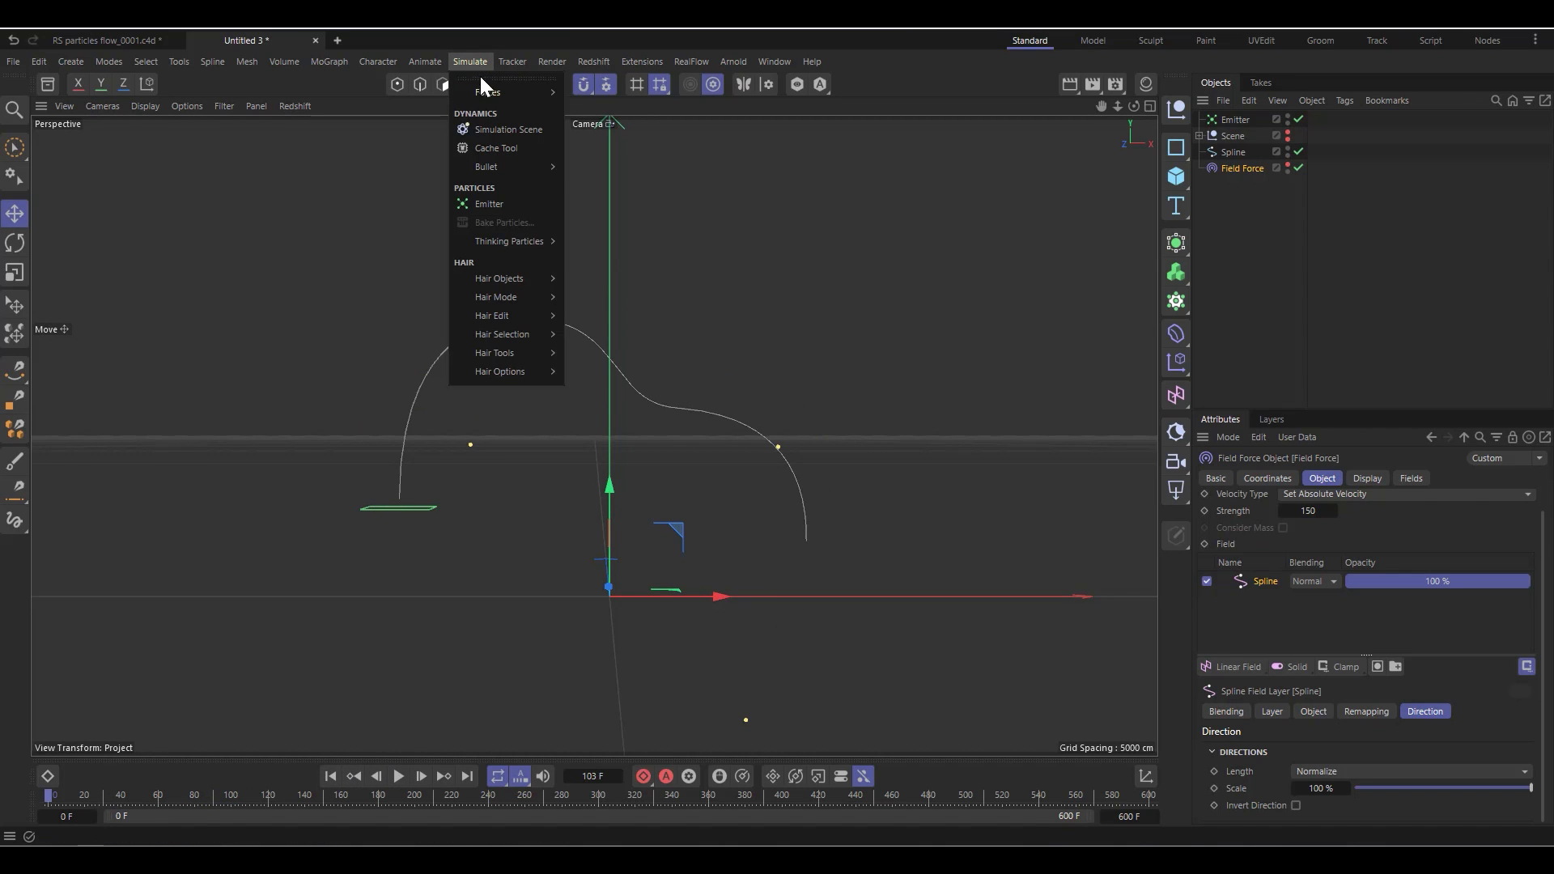
{"action": "mouse_move", "coordinate": [488, 92]}
{"action": "left_click", "coordinate": [616, 225]}
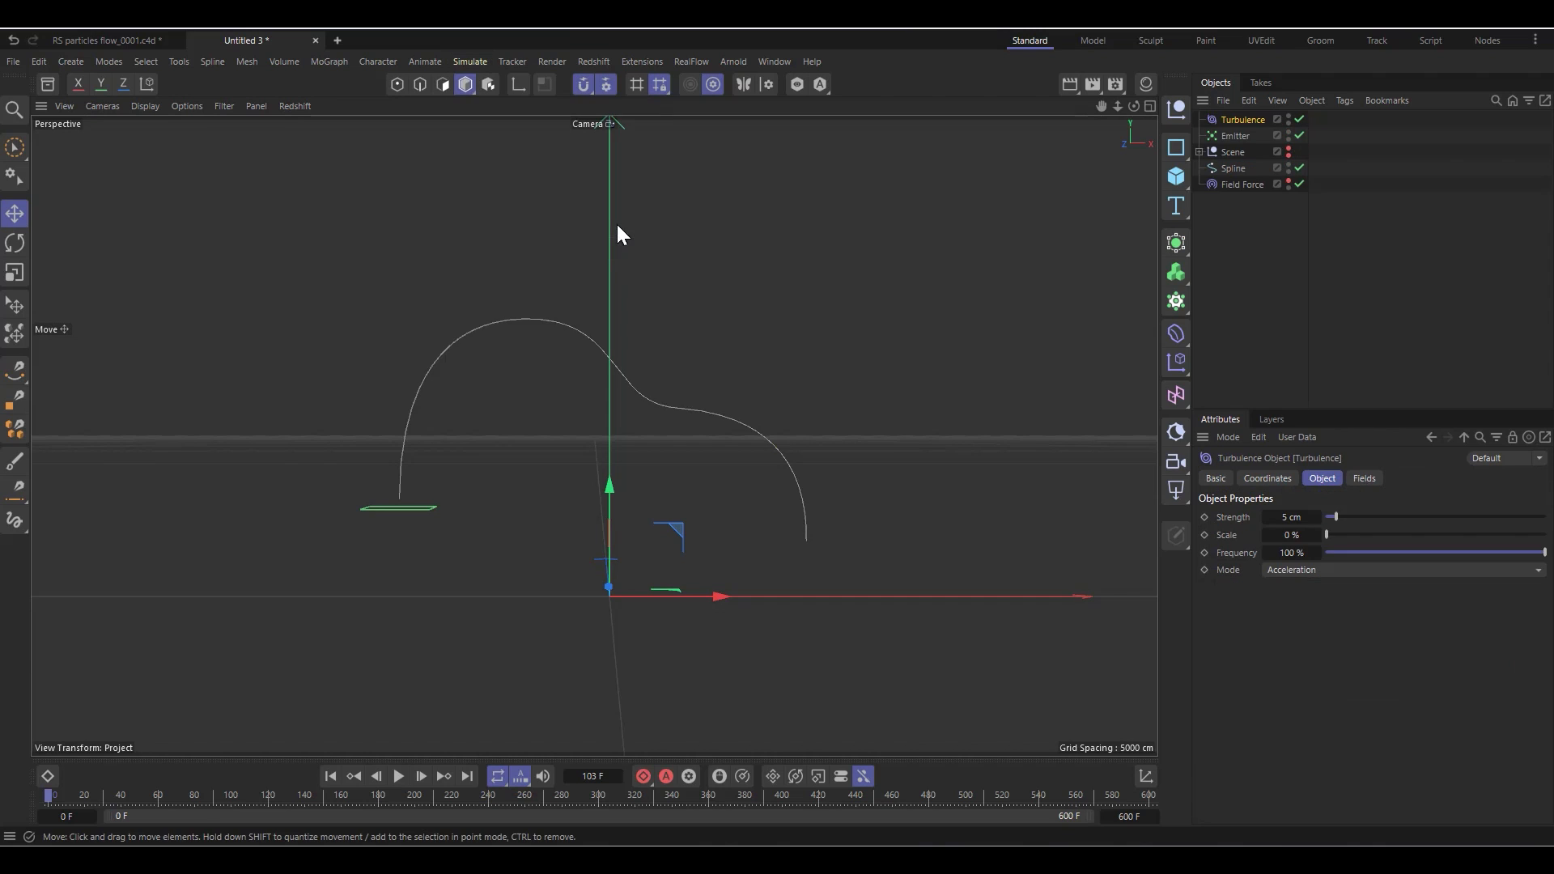
{"action": "left_click", "coordinate": [400, 777]}
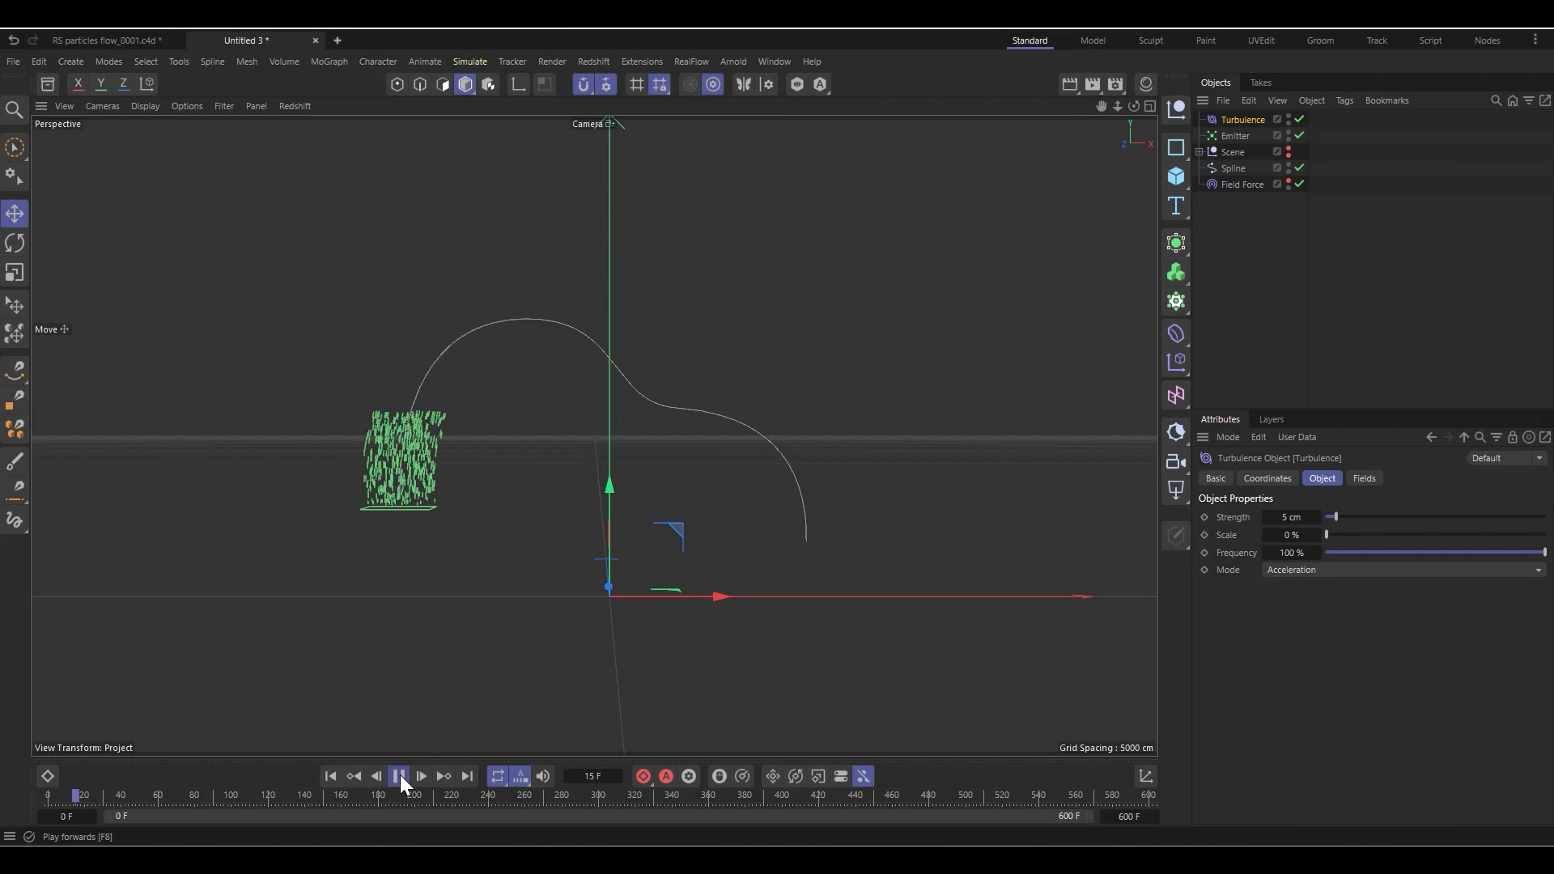
{"action": "left_click", "coordinate": [400, 776]}
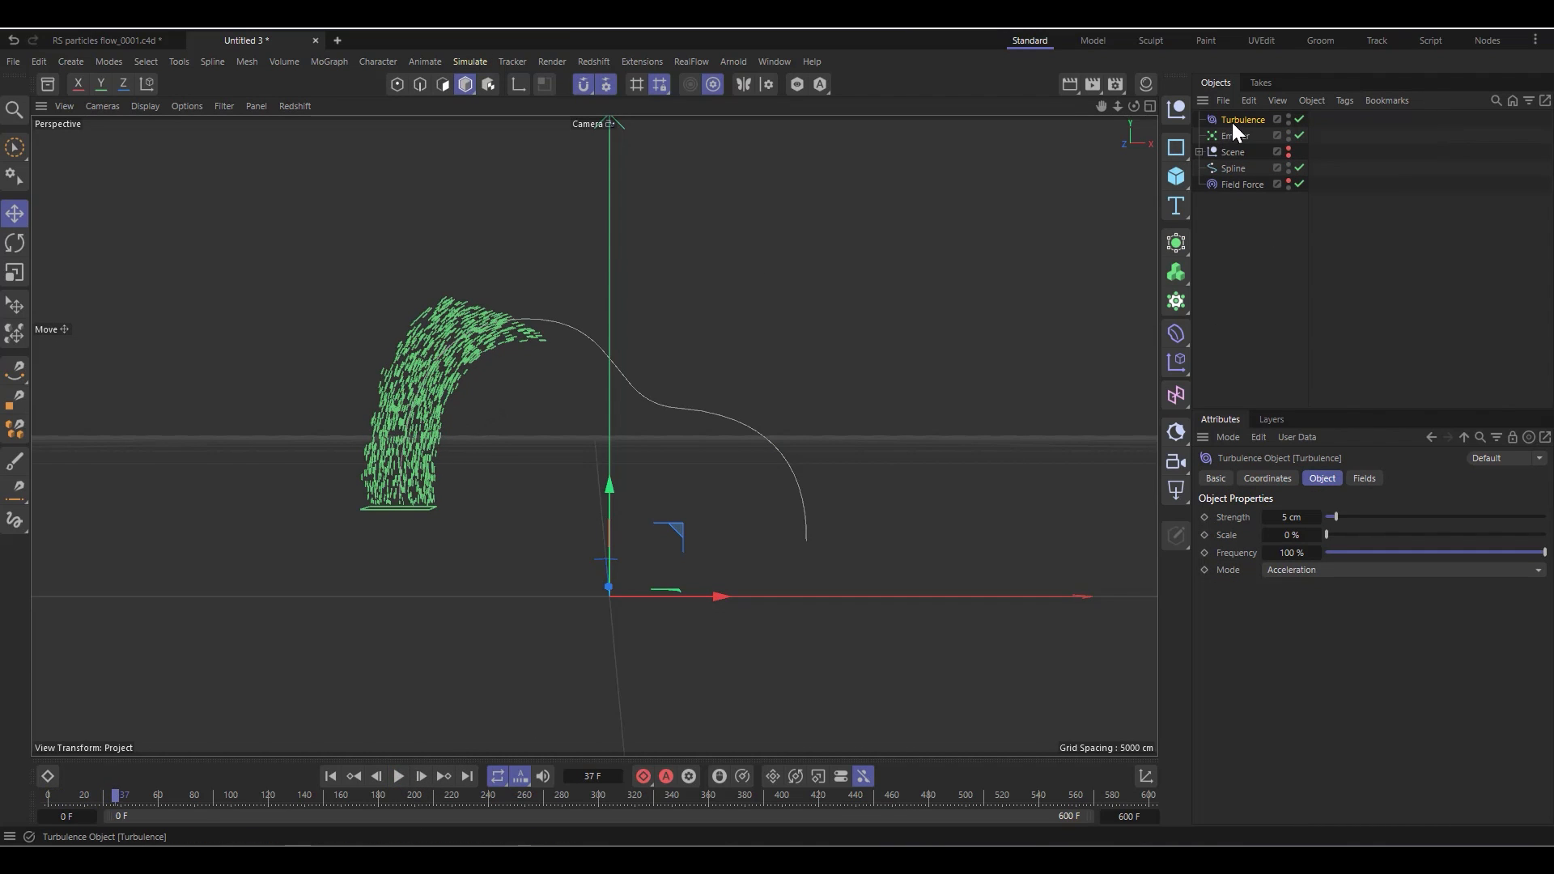
Move Turbulence below the Field Force in the hierarchy and set its Strength to 200 cm and Scale to 41.58 %
{"action": "left_click_drag", "start_coordinate": [1231, 121], "coordinate": [1245, 178]}
{"action": "left_click_drag", "start_coordinate": [1382, 516], "coordinate": [1545, 517]}
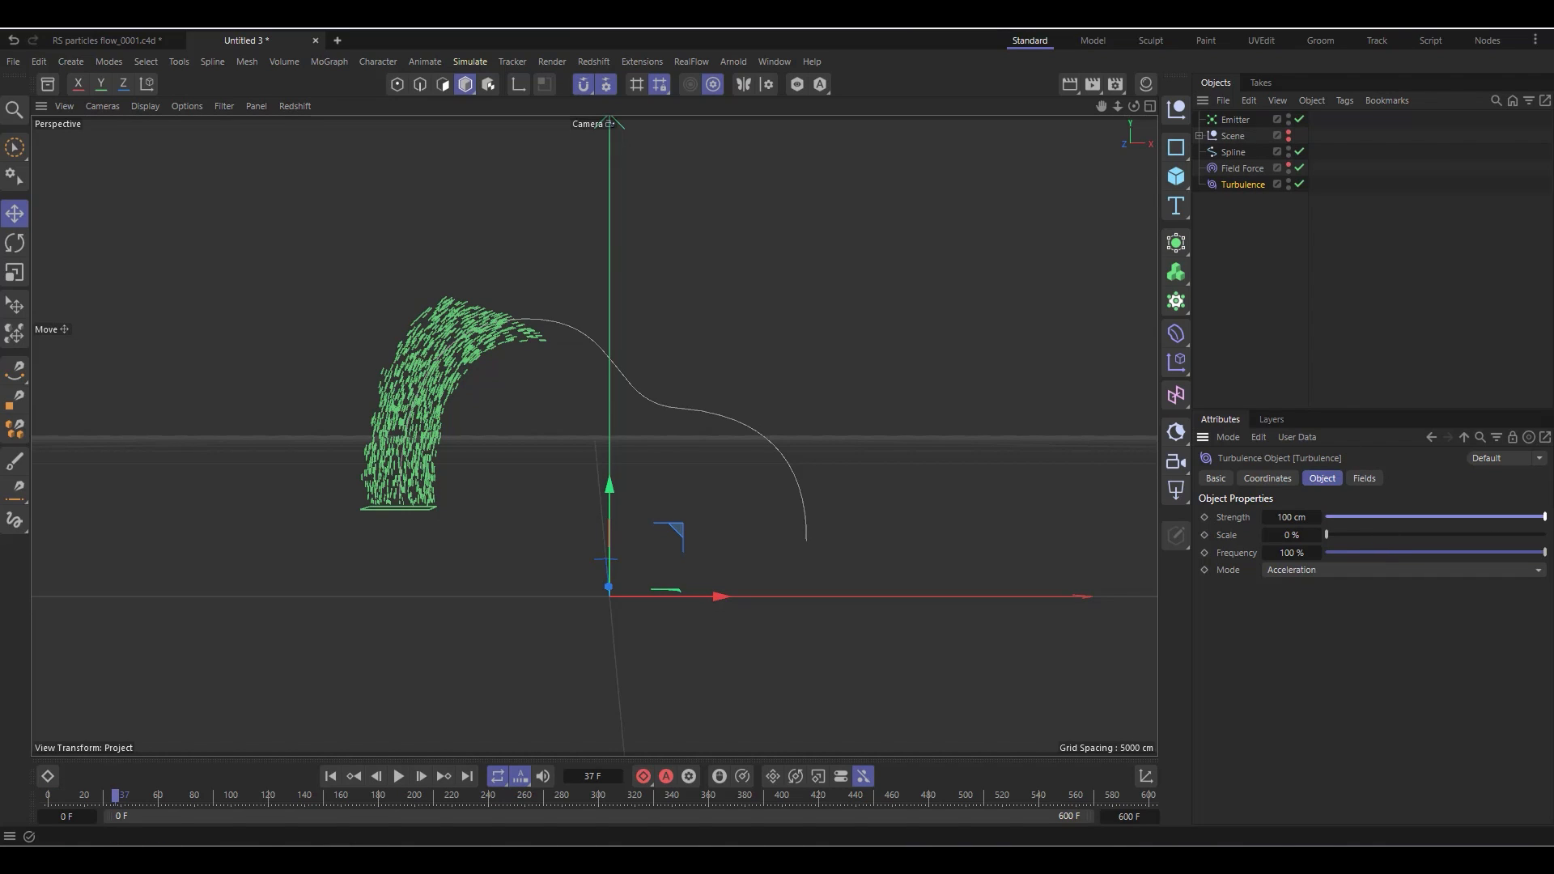
{"action": "left_click", "coordinate": [1288, 517]}
{"action": "key", "text": "BackSpace"}
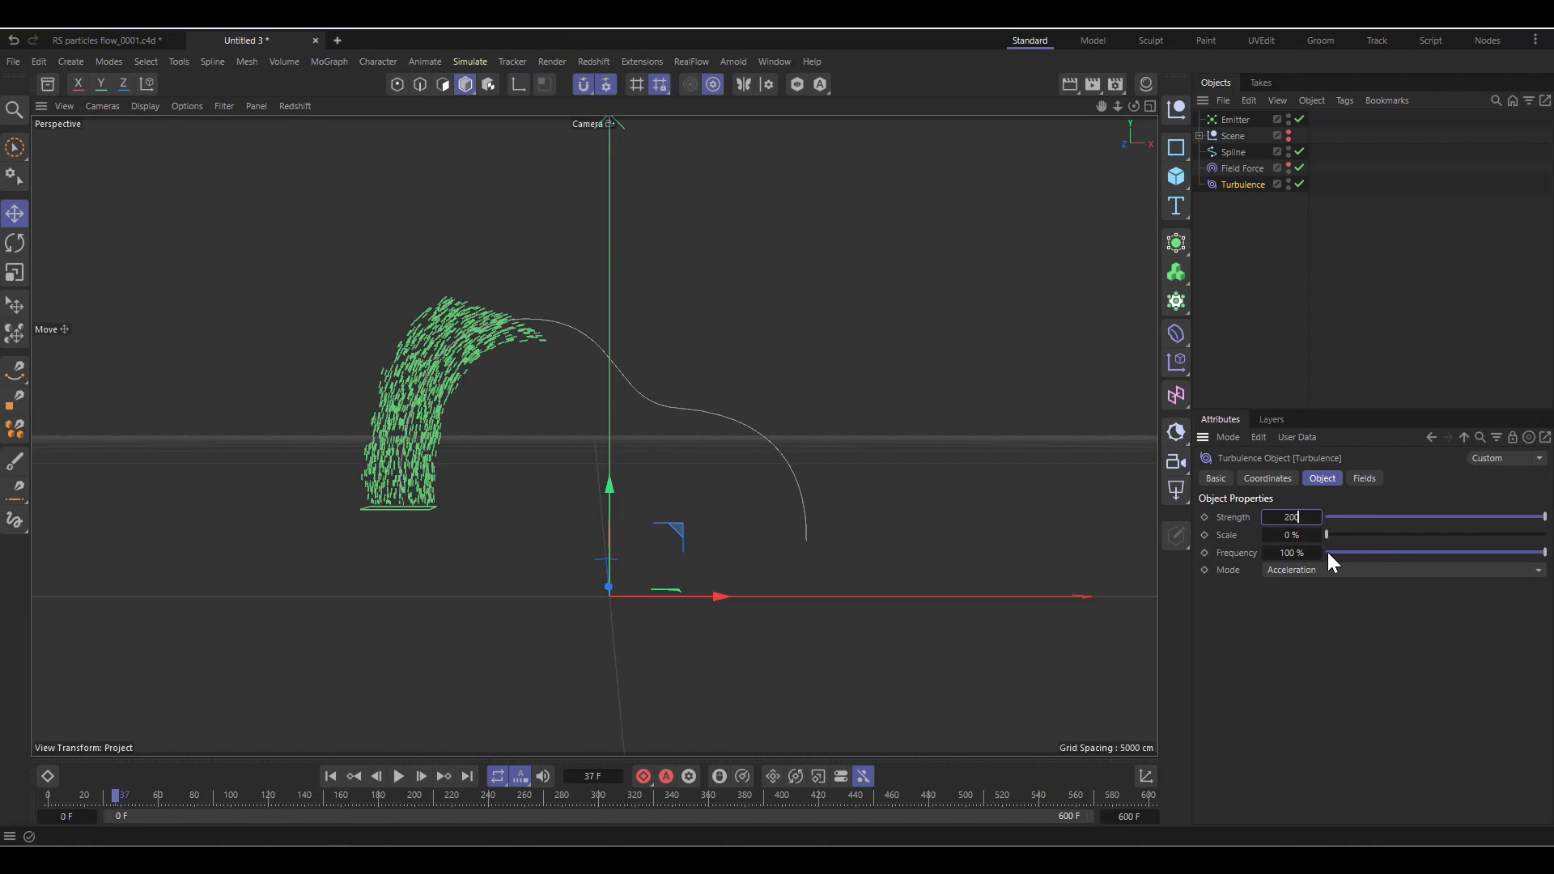
{"action": "key", "text": "Return"}
{"action": "left_click", "coordinate": [1431, 534]}
{"action": "left_click_drag", "start_coordinate": [1431, 531], "coordinate": [1418, 531]}
Play the animation from frame 0 to check how the turbulence disturbs the particle flow along the spline
{"action": "left_click", "coordinate": [330, 776]}
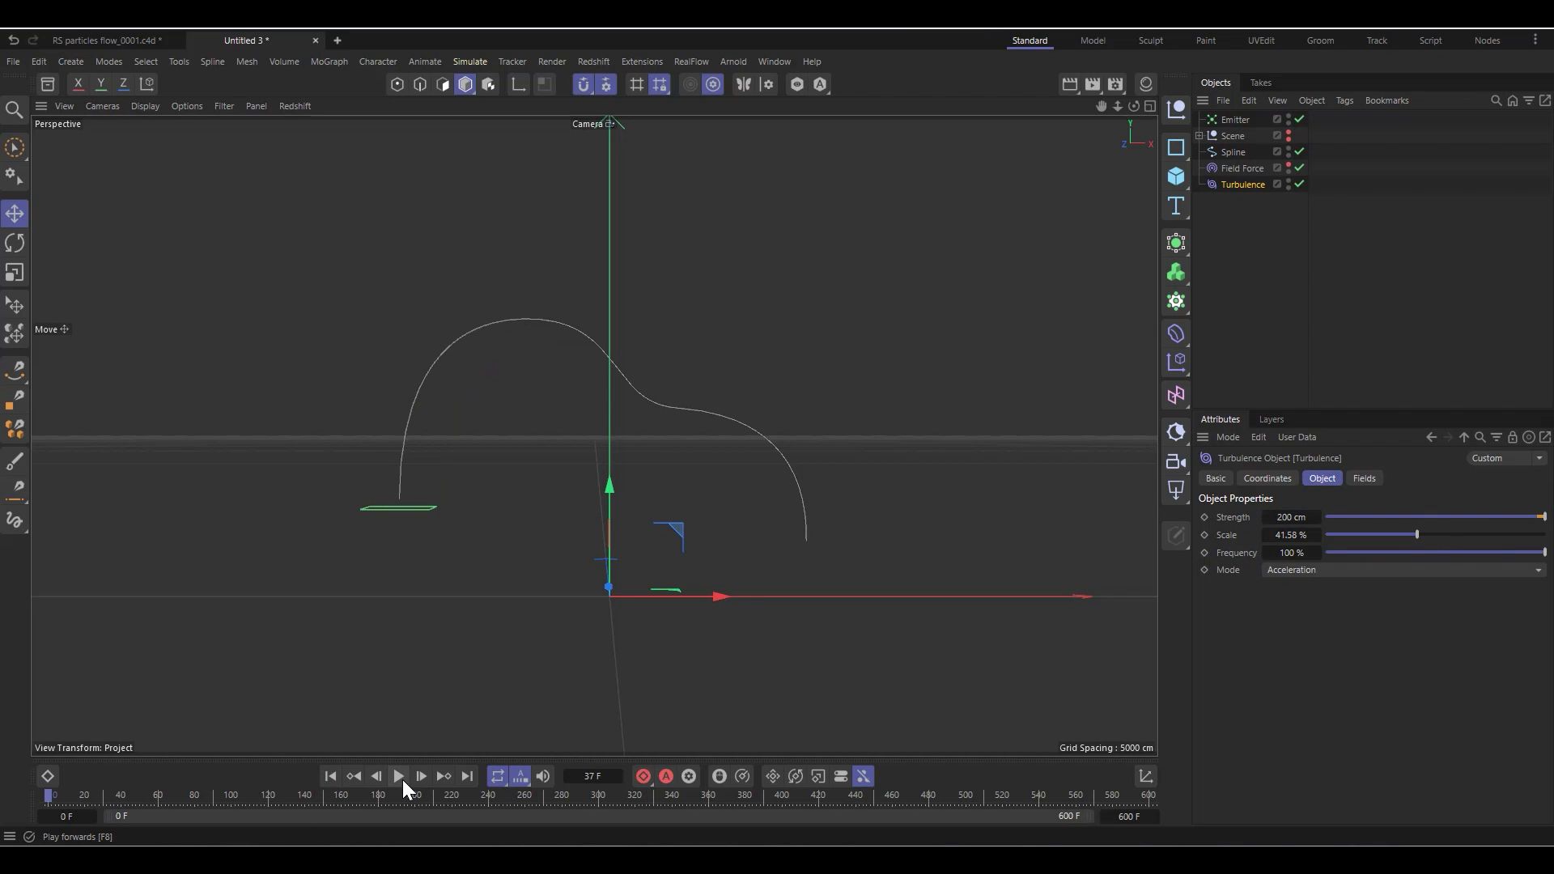
{"action": "left_click", "coordinate": [399, 777]}
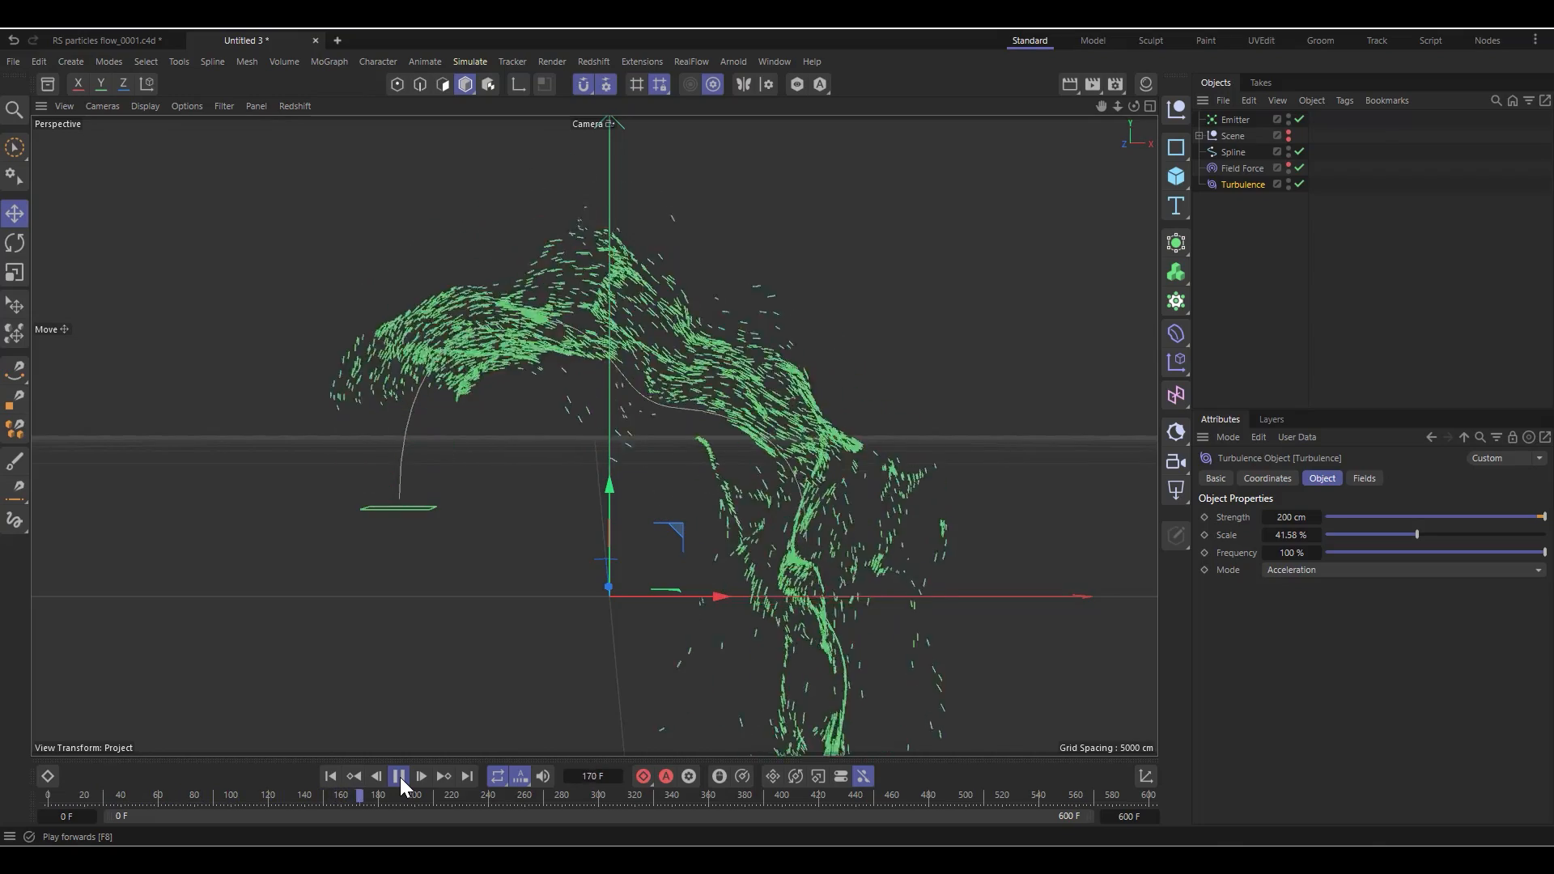
{"action": "left_click", "coordinate": [399, 777]}
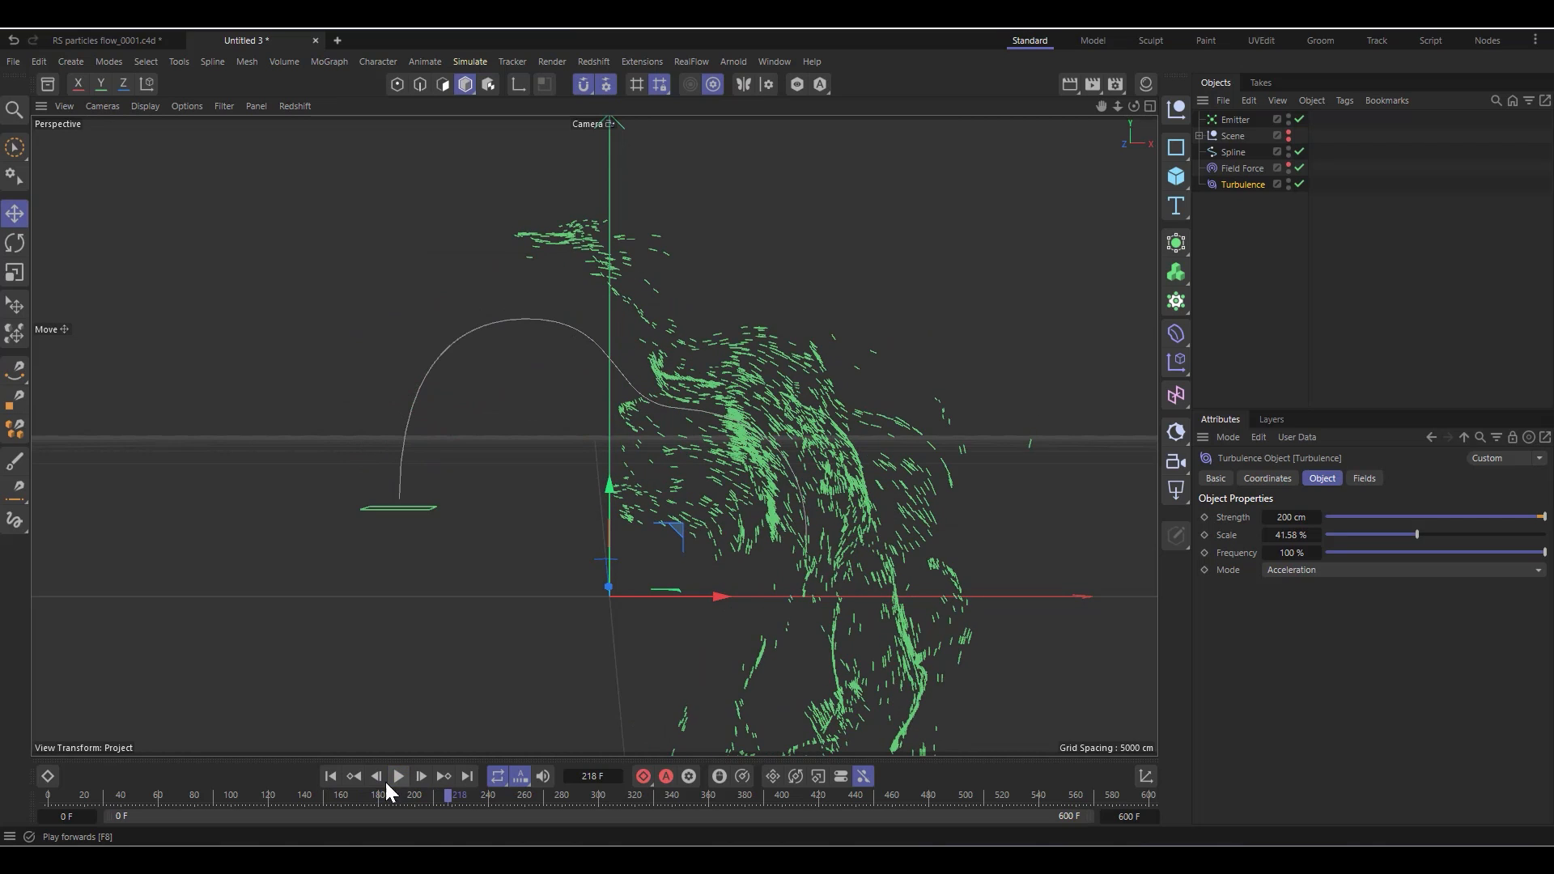
{"action": "left_click", "coordinate": [332, 777]}
{"action": "left_click", "coordinate": [398, 777]}
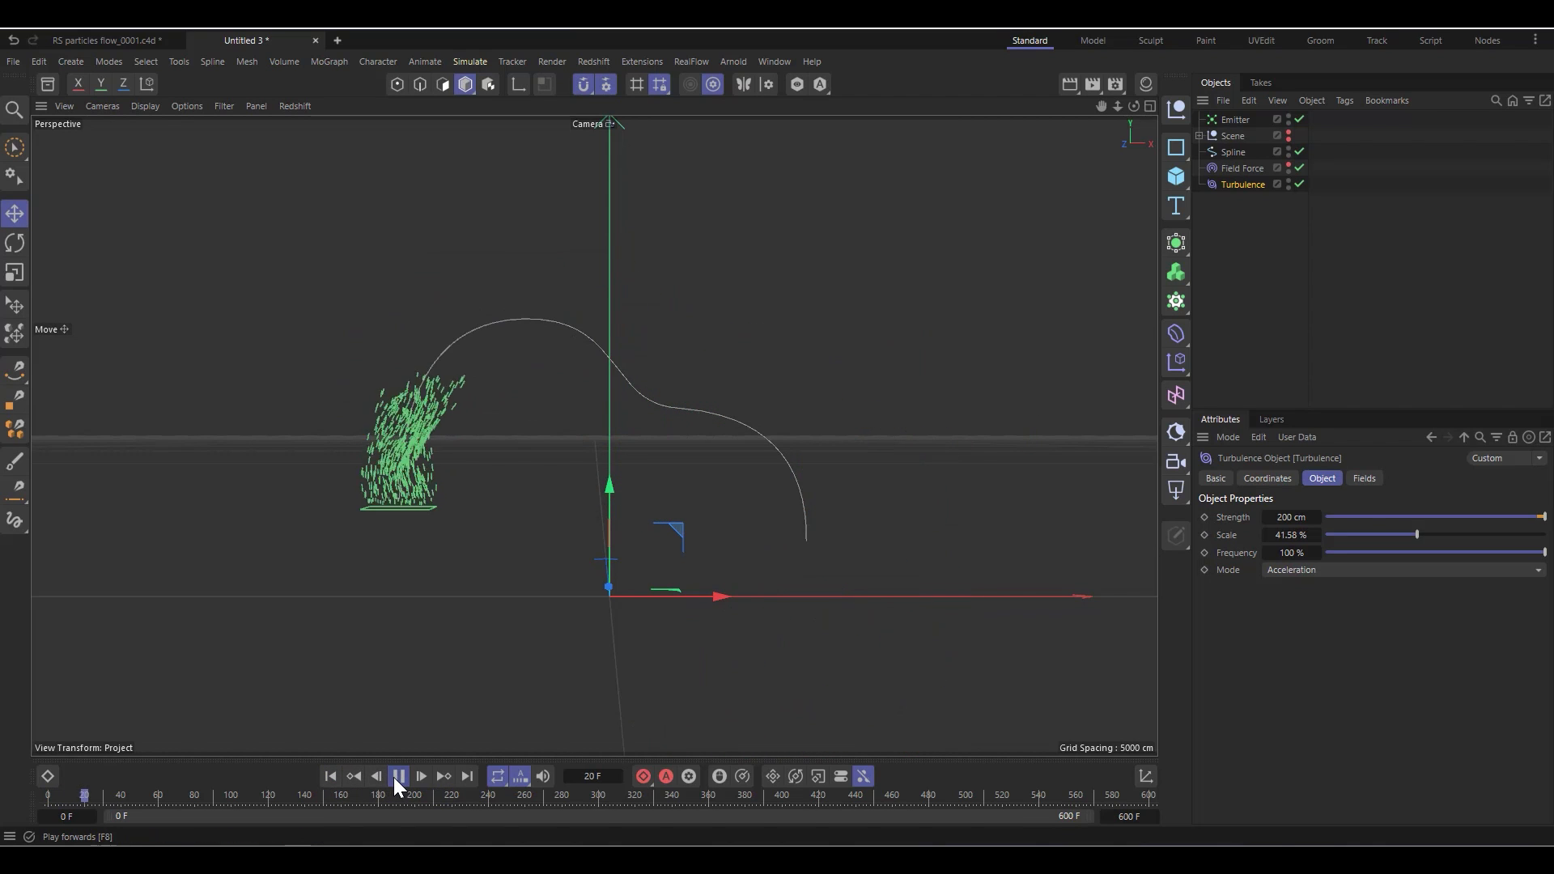
{"action": "left_click", "coordinate": [399, 777]}
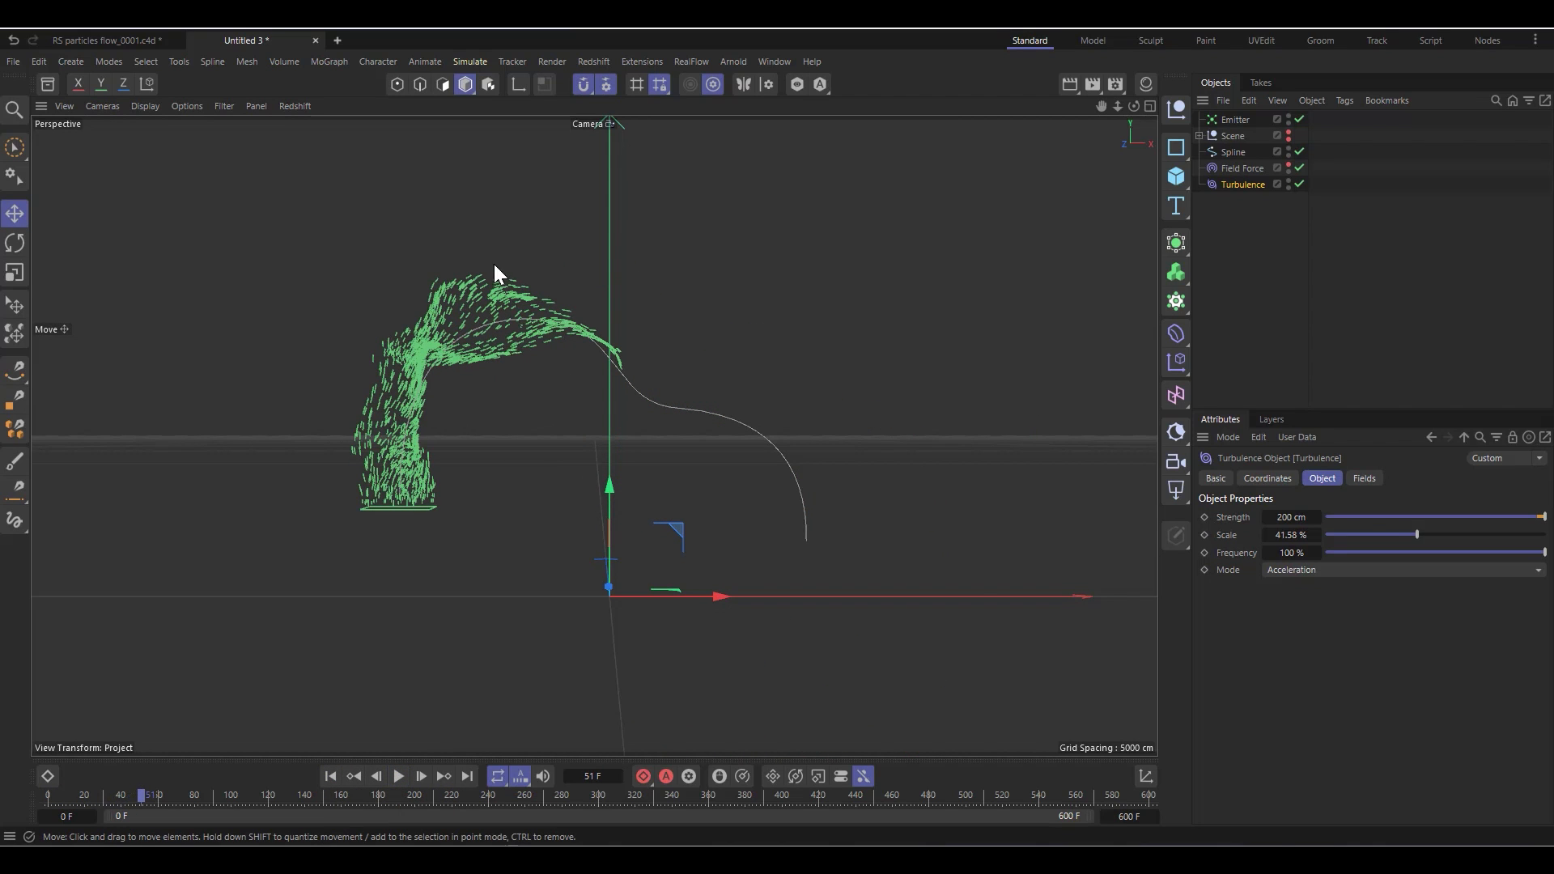
{"action": "left_click", "coordinate": [398, 777]}
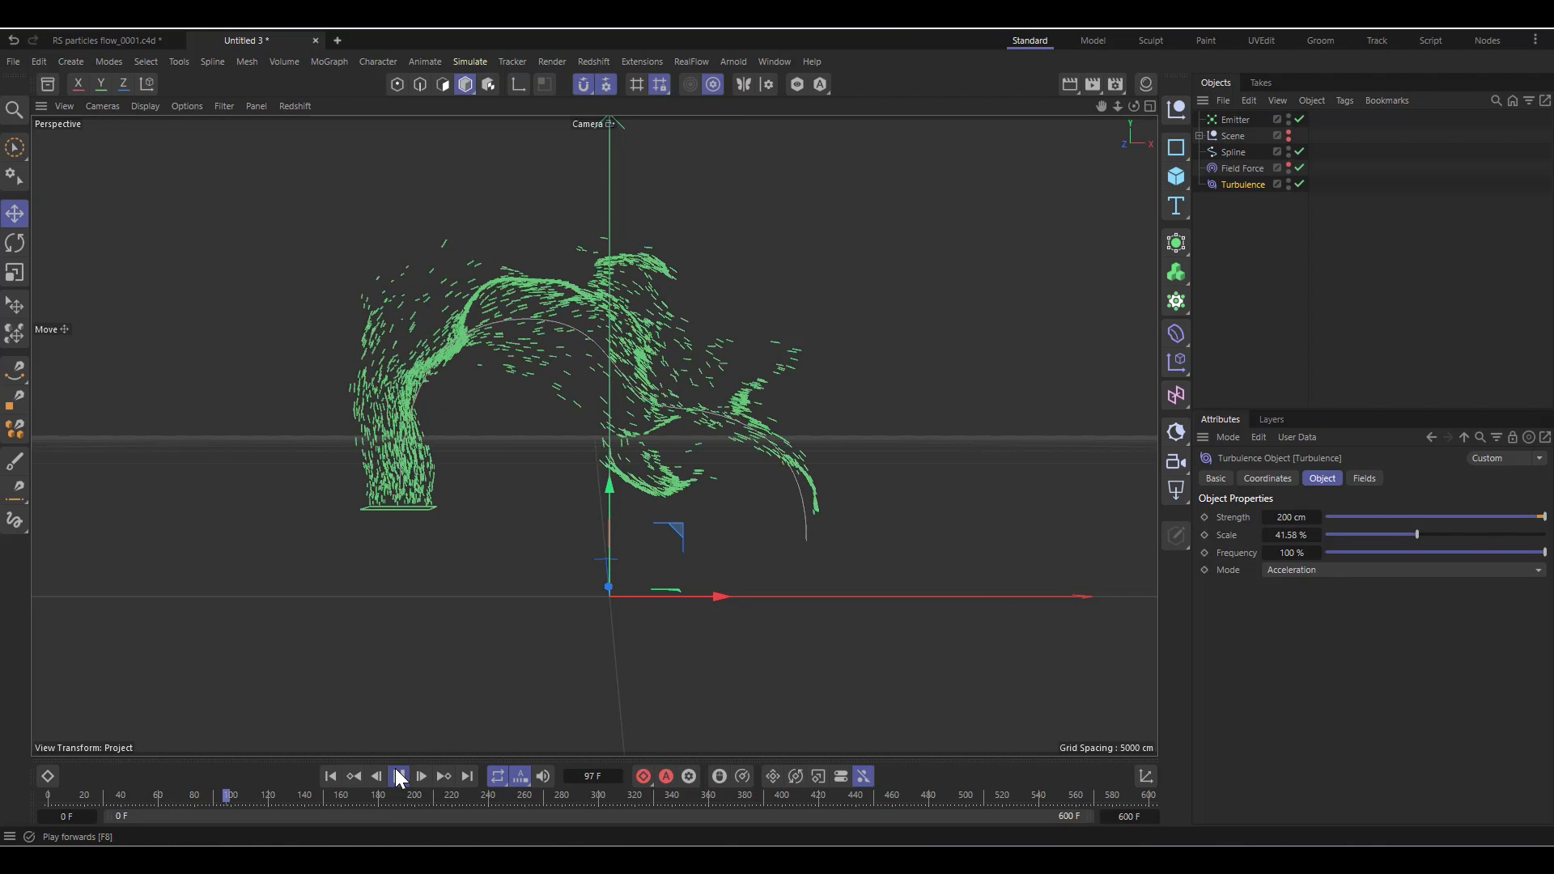
Stop the preview, return to frame 0, and add the Spline to Turbulence's fields with Distance Mode Radius and a 55 cm radius
{"action": "left_click", "coordinate": [398, 777]}
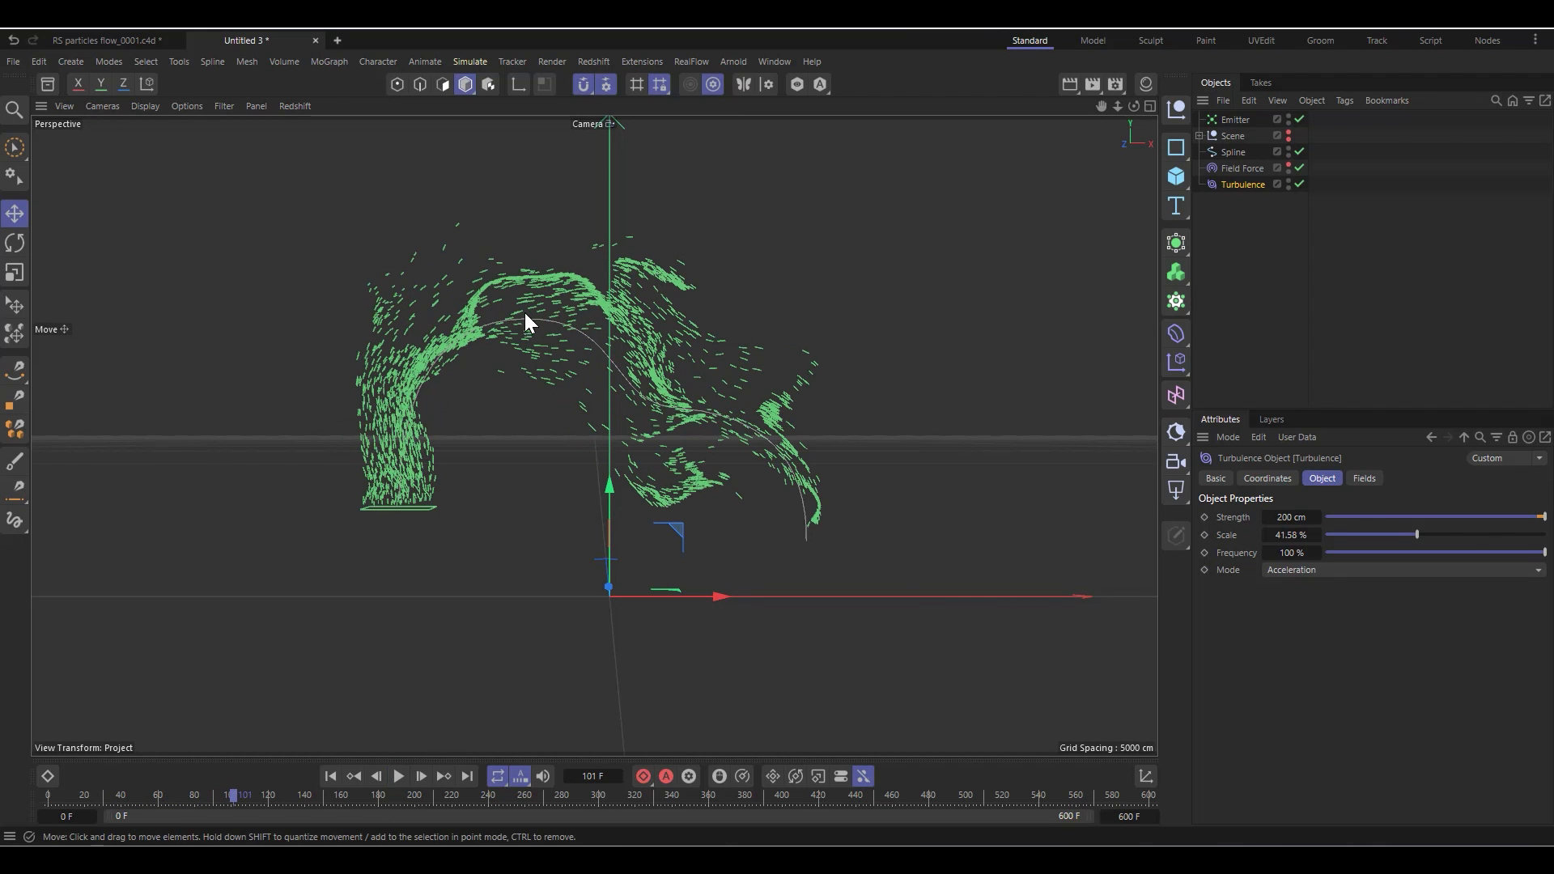
{"action": "left_click", "coordinate": [331, 777]}
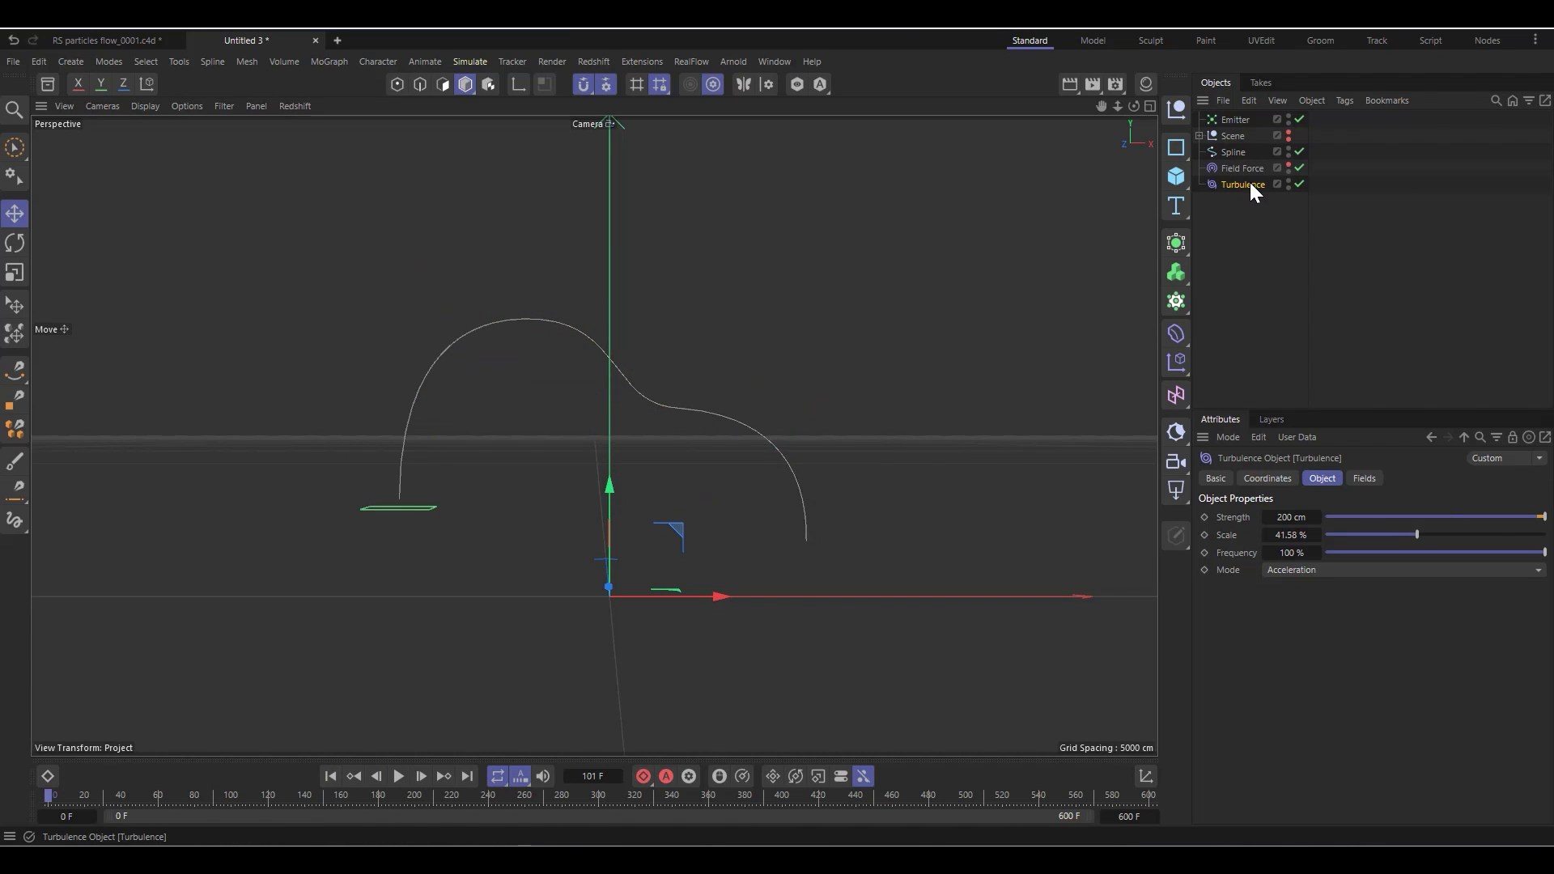
{"action": "left_click", "coordinate": [1367, 479]}
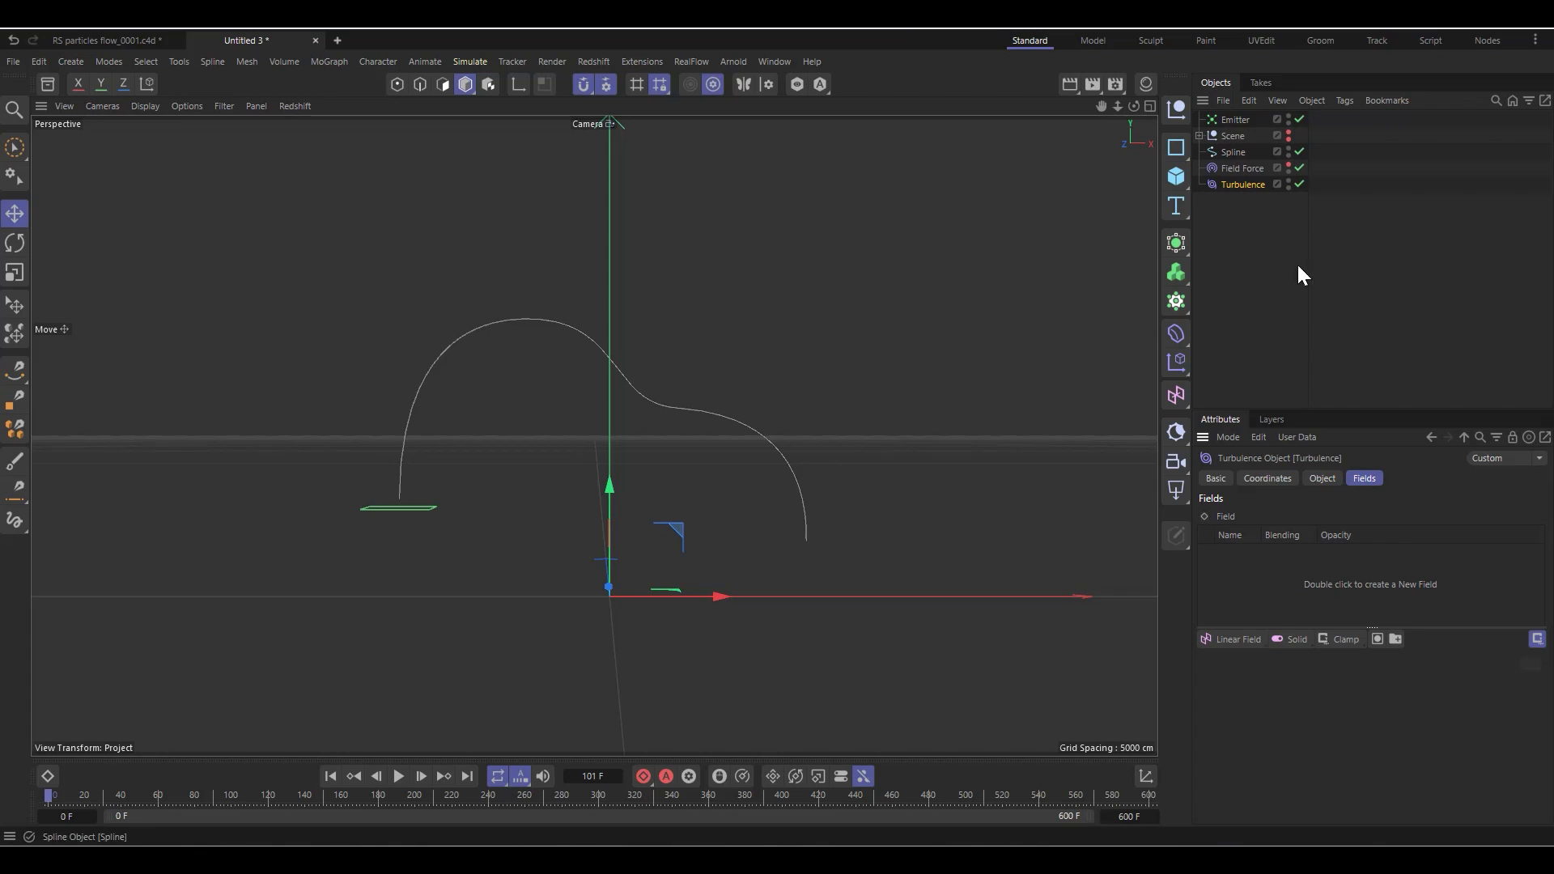
{"action": "left_click_drag", "start_coordinate": [1236, 153], "coordinate": [1258, 581]}
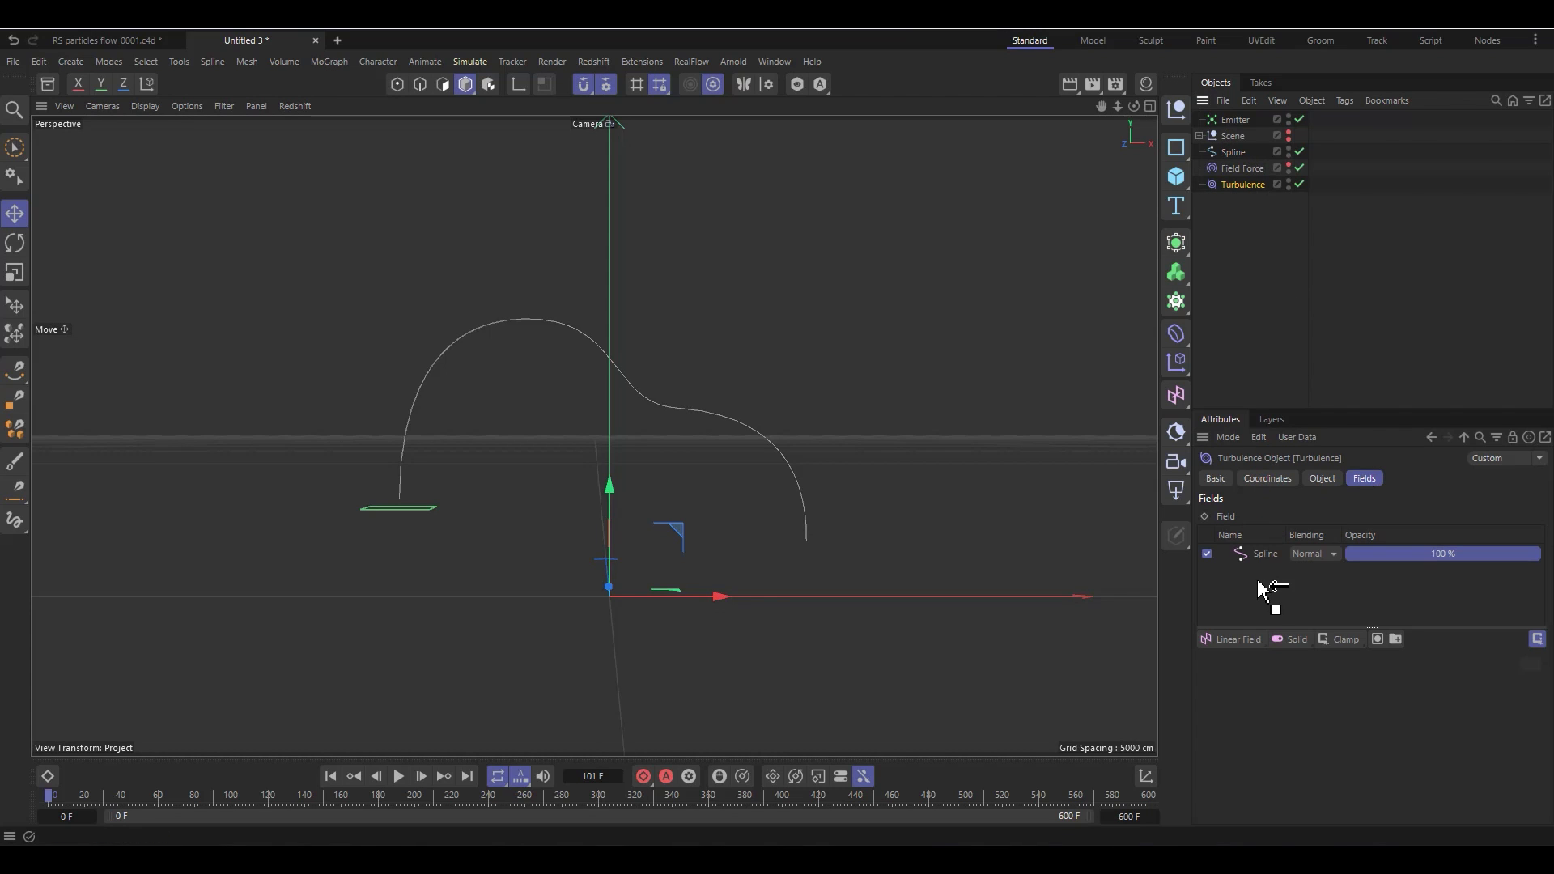
{"action": "left_click", "coordinate": [1267, 554]}
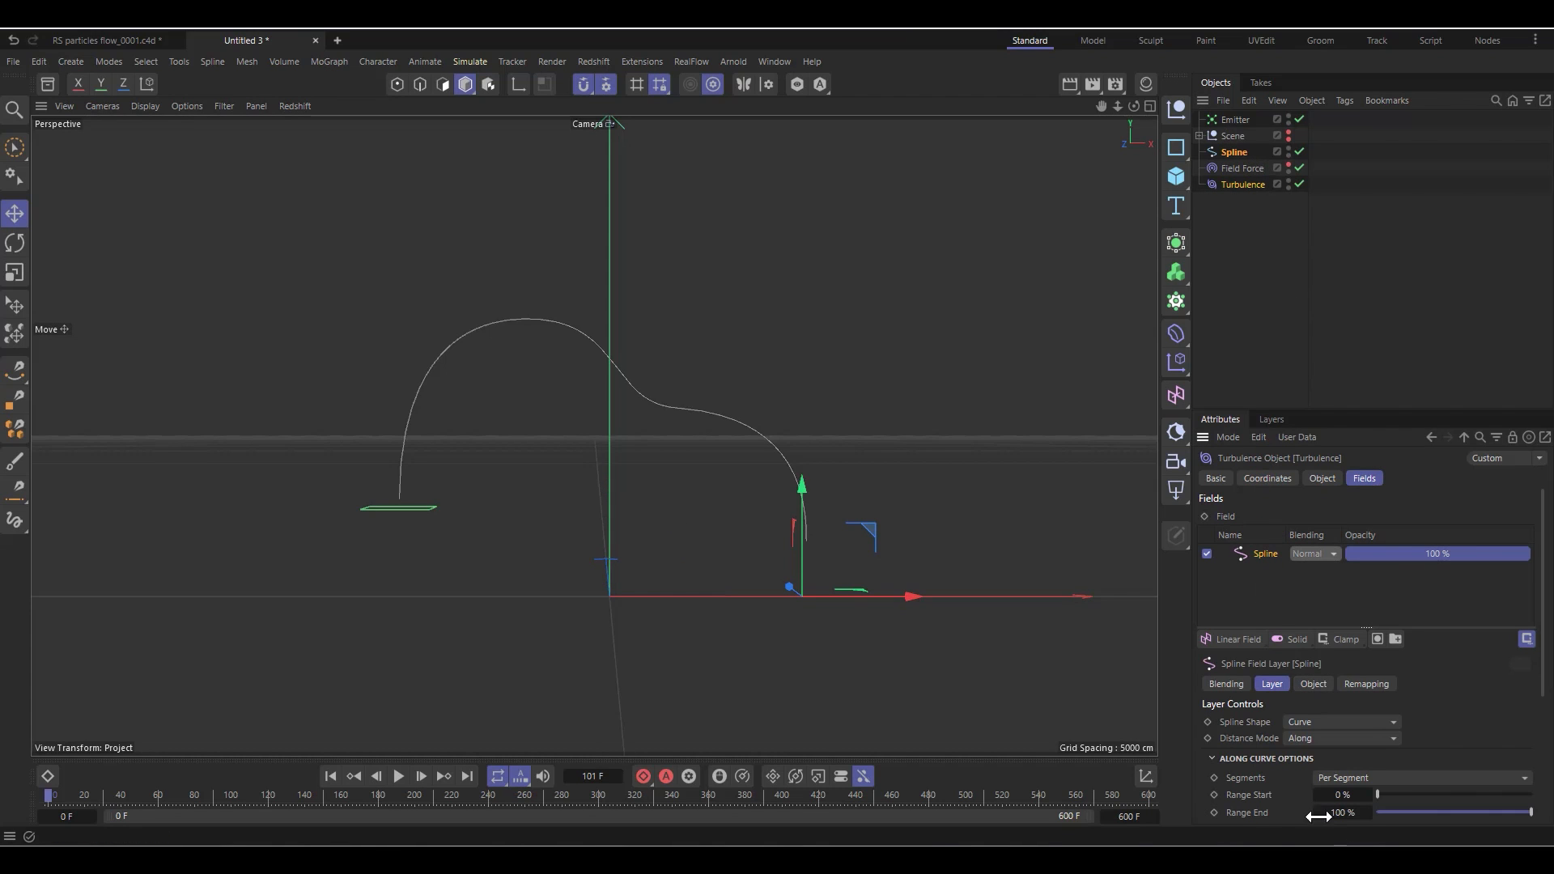
{"action": "scroll", "coordinate": [1256, 742], "scroll_direction": "down", "scroll_amount": 3}
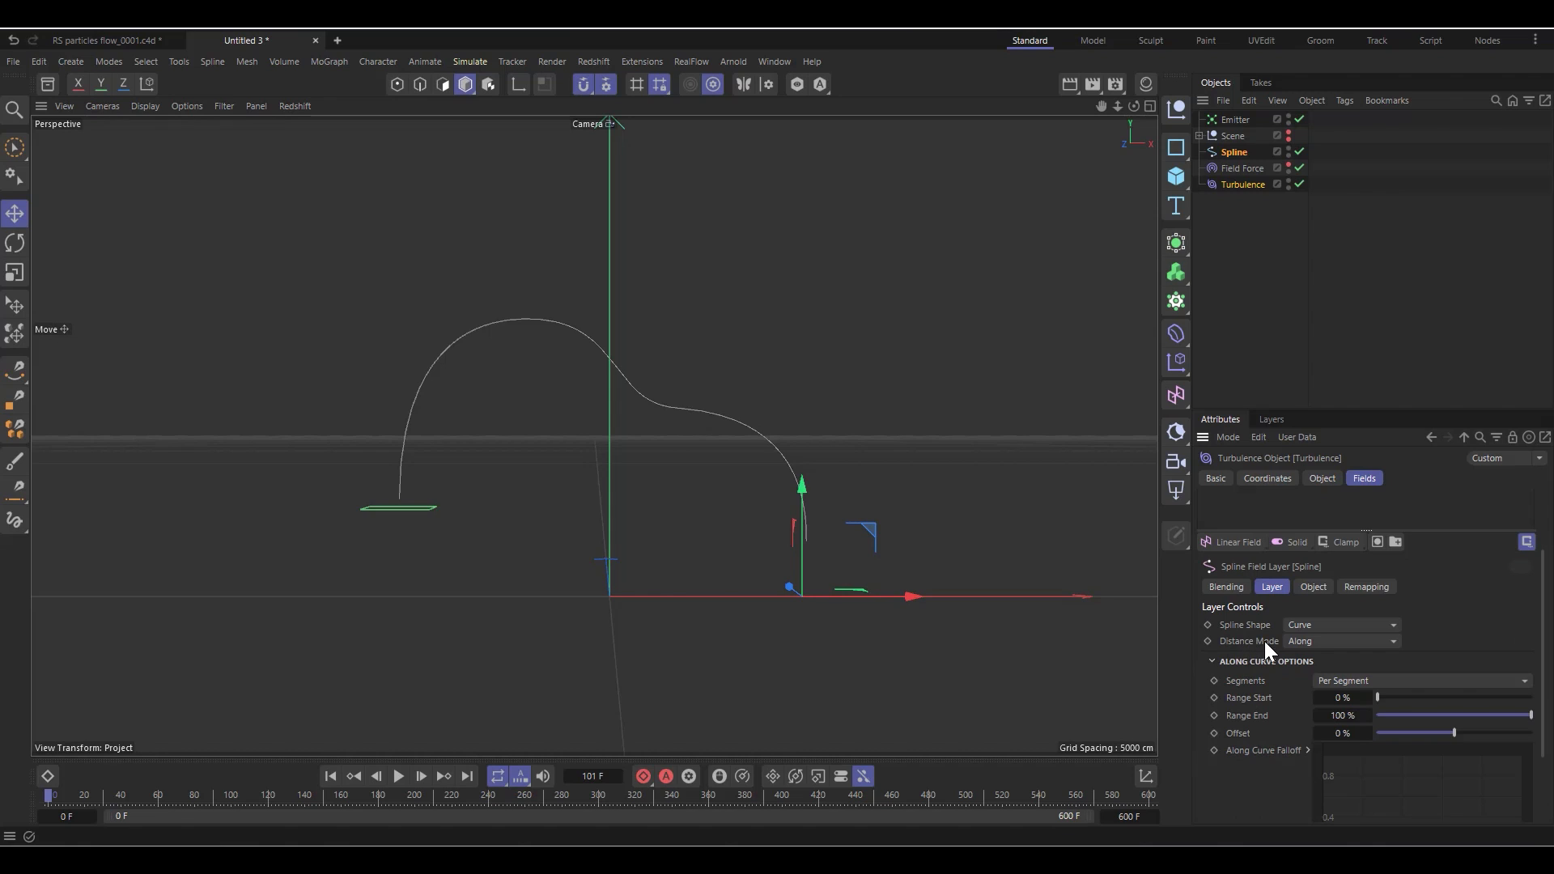
{"action": "left_click", "coordinate": [1318, 644]}
{"action": "left_click", "coordinate": [1319, 673]}
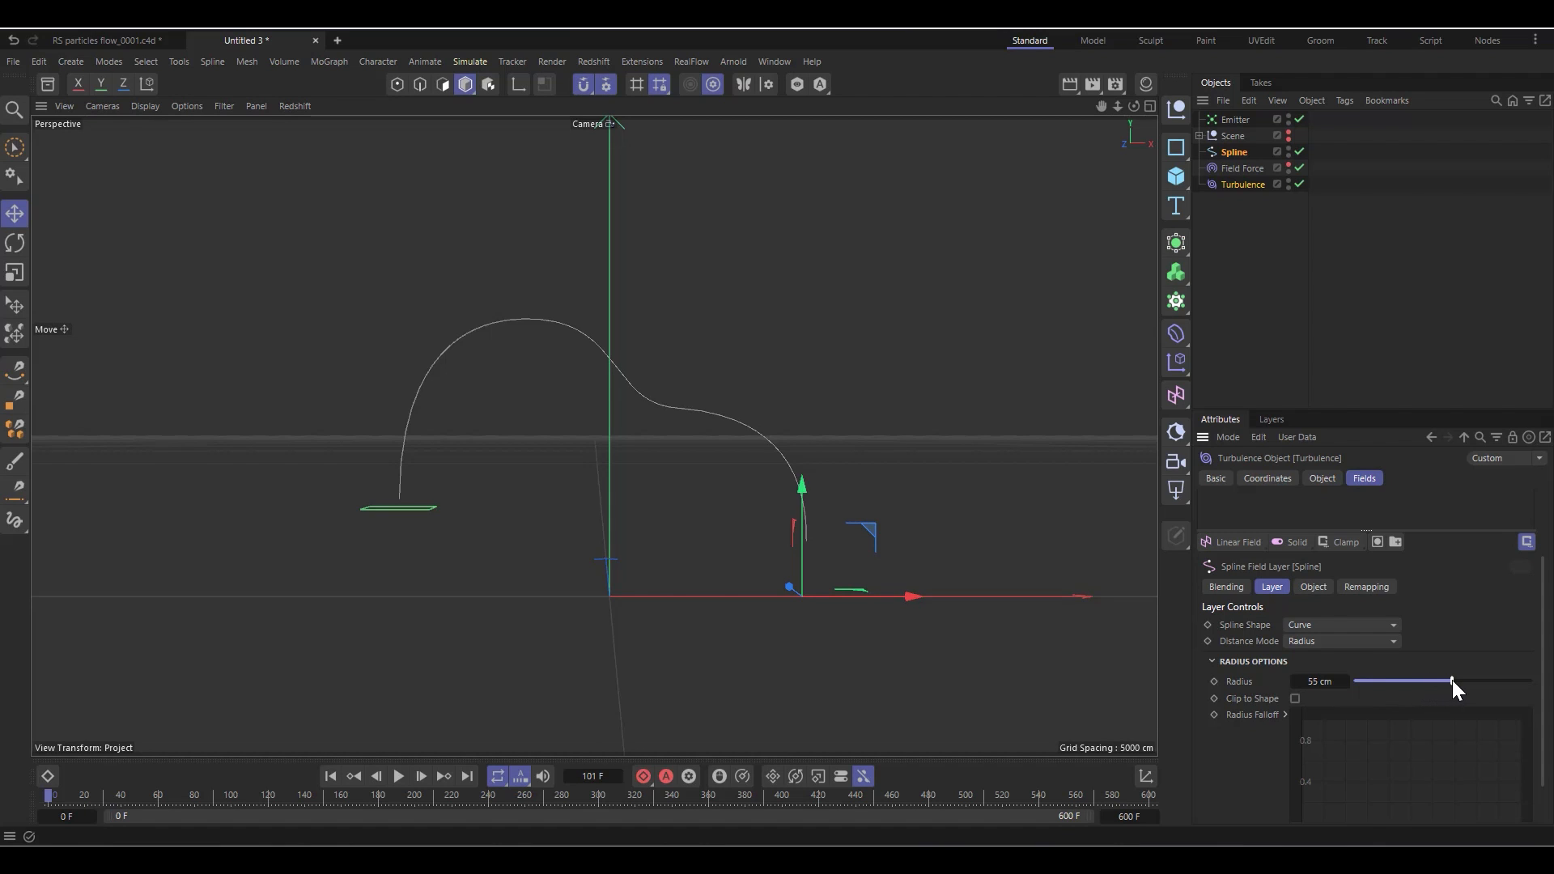
Play the animation from the start twice to check the particle flow with the spline-limited turbulence
{"action": "left_click", "coordinate": [401, 776]}
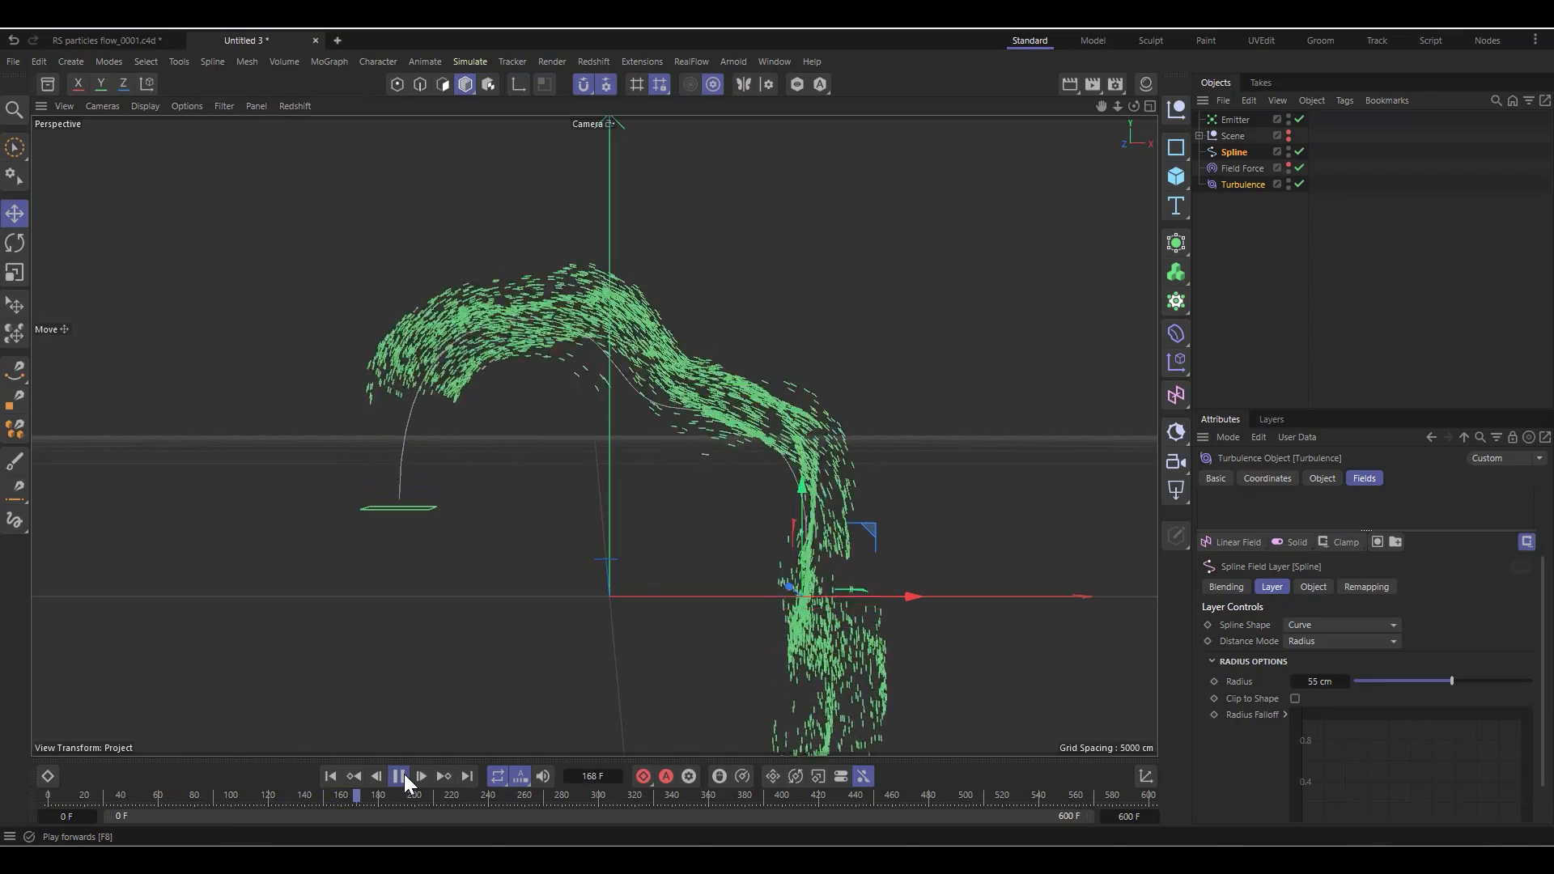
{"action": "left_click", "coordinate": [405, 774]}
{"action": "left_click", "coordinate": [333, 774]}
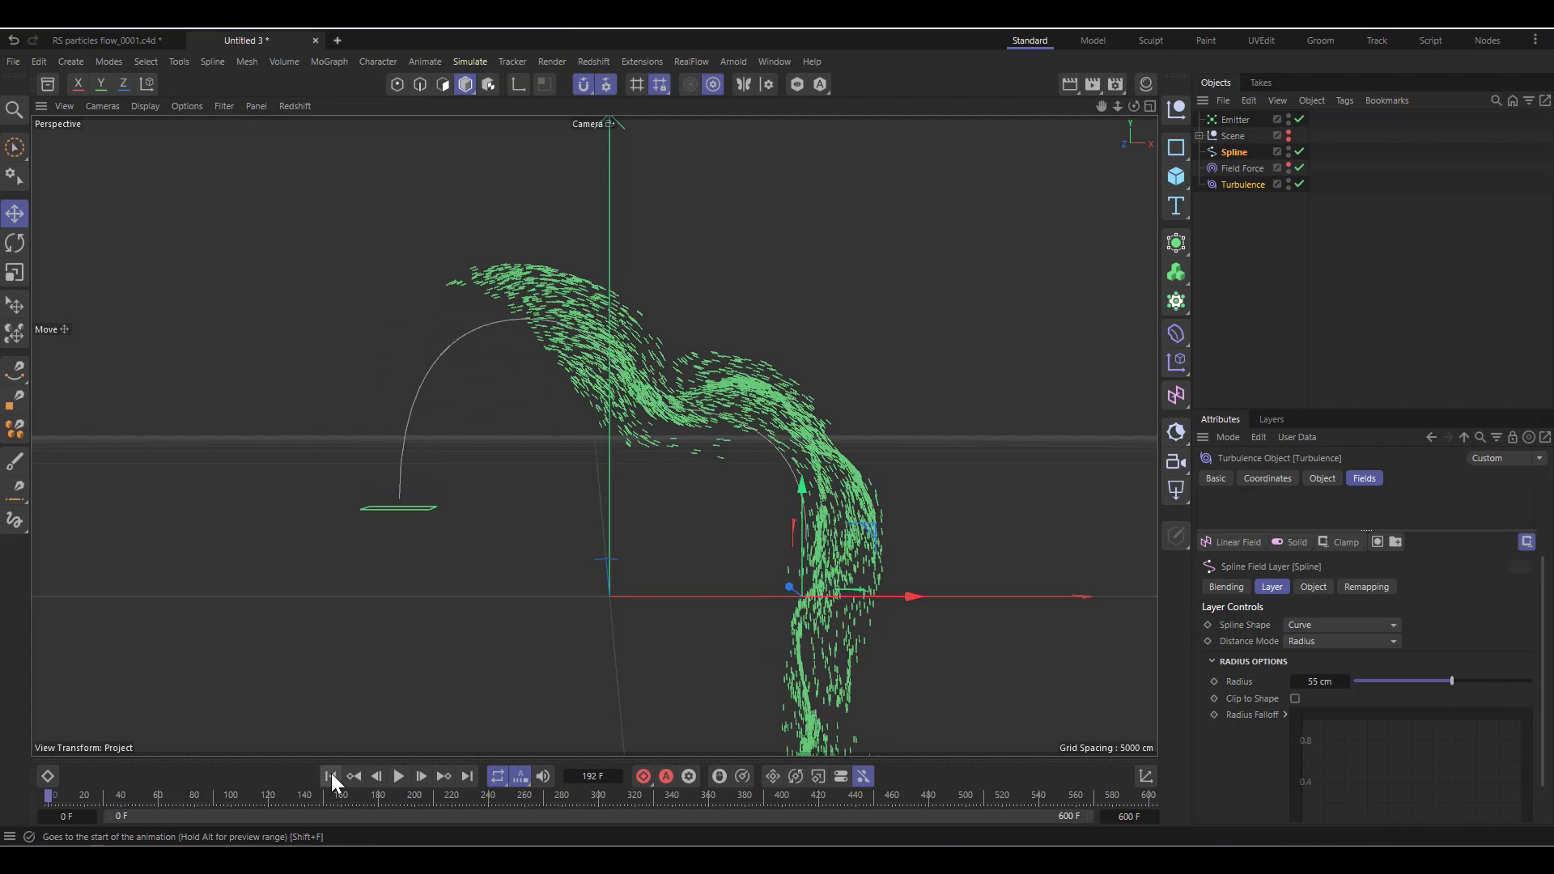
{"action": "left_click", "coordinate": [400, 775]}
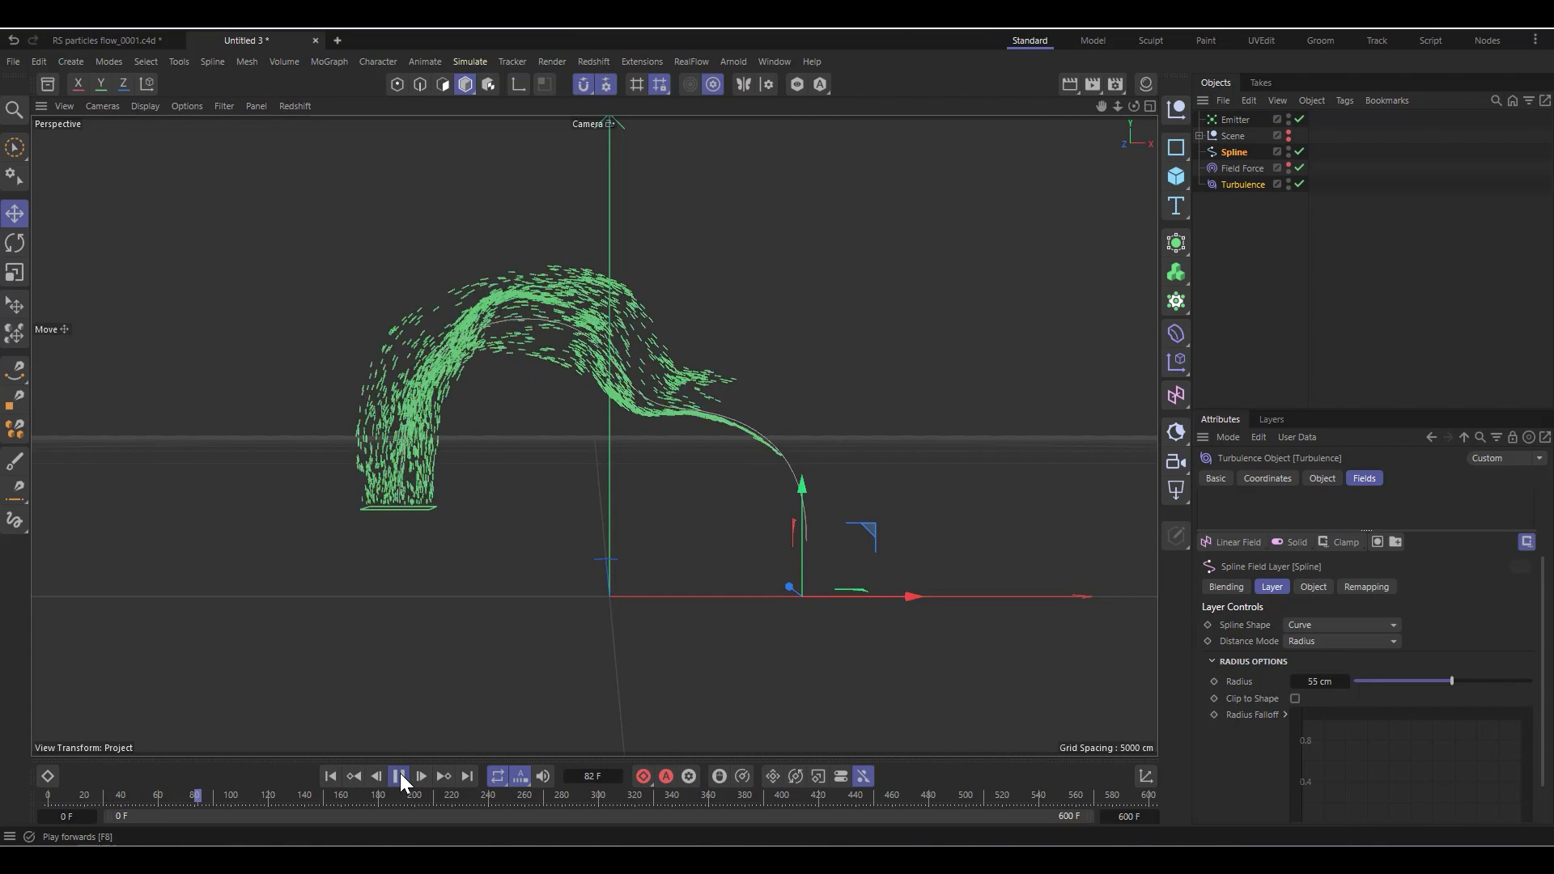
{"action": "left_click", "coordinate": [400, 774]}
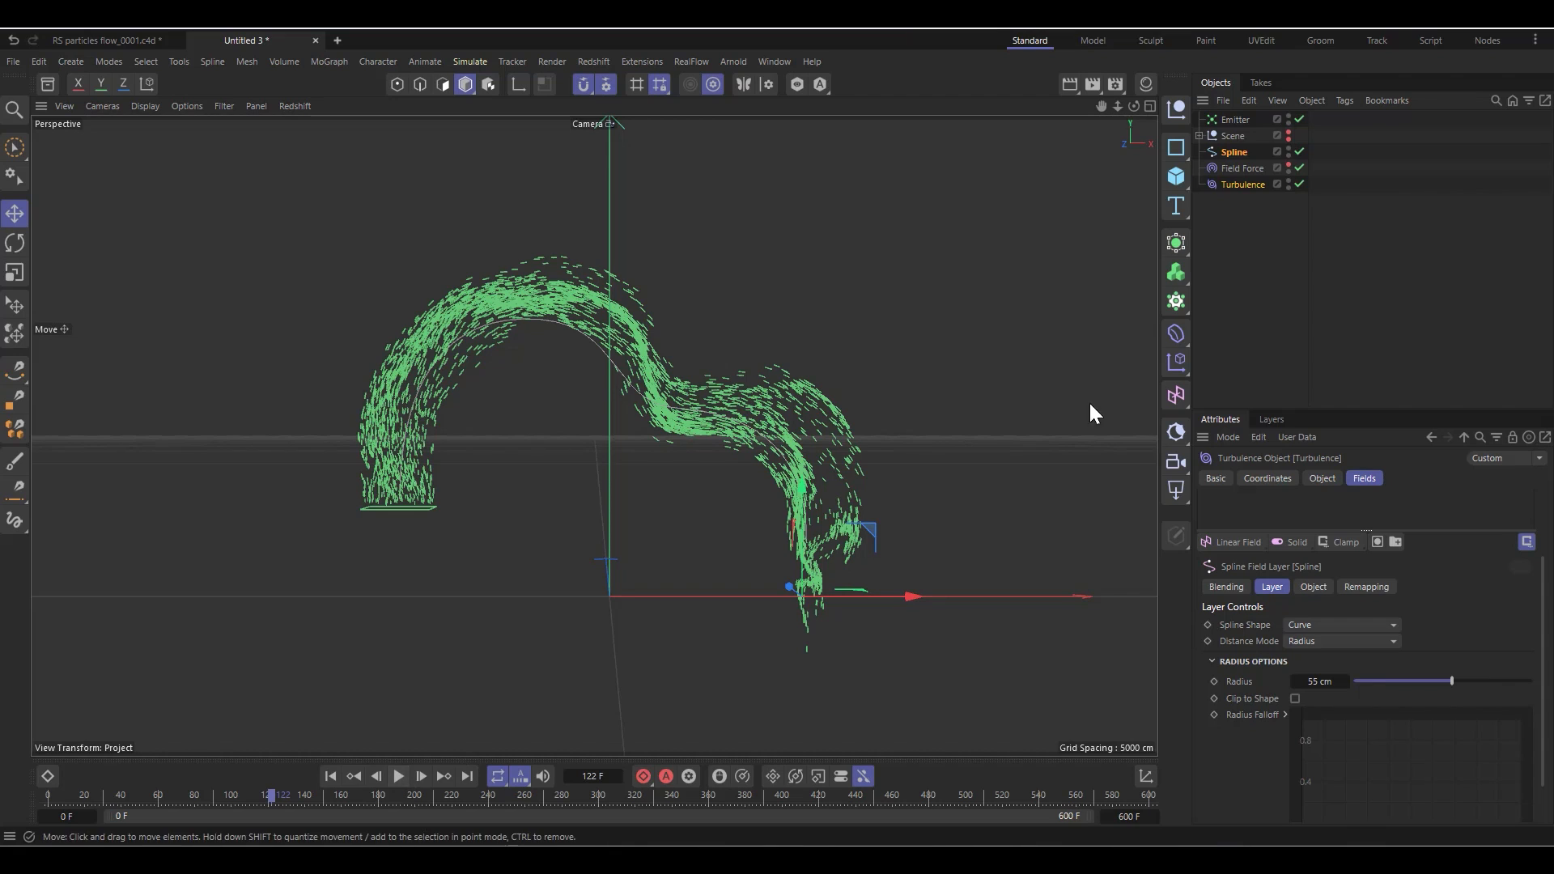
Show the Scene group with the can and mug in the viewport, and preview the flow between them
{"action": "left_click", "coordinate": [1290, 134]}
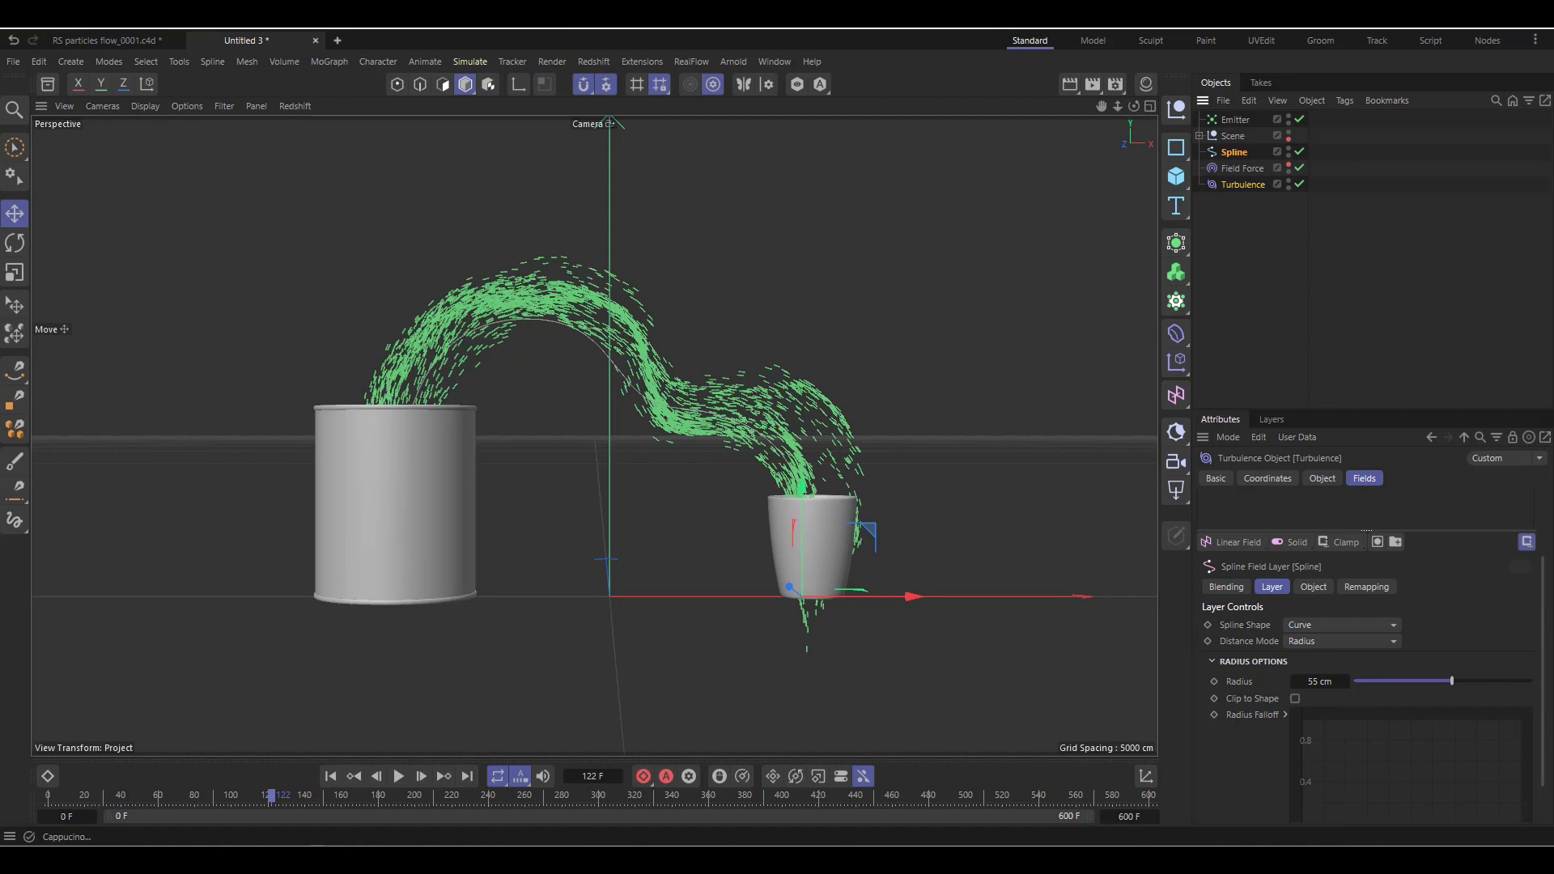
{"action": "left_click", "coordinate": [398, 776]}
{"action": "left_click", "coordinate": [398, 775]}
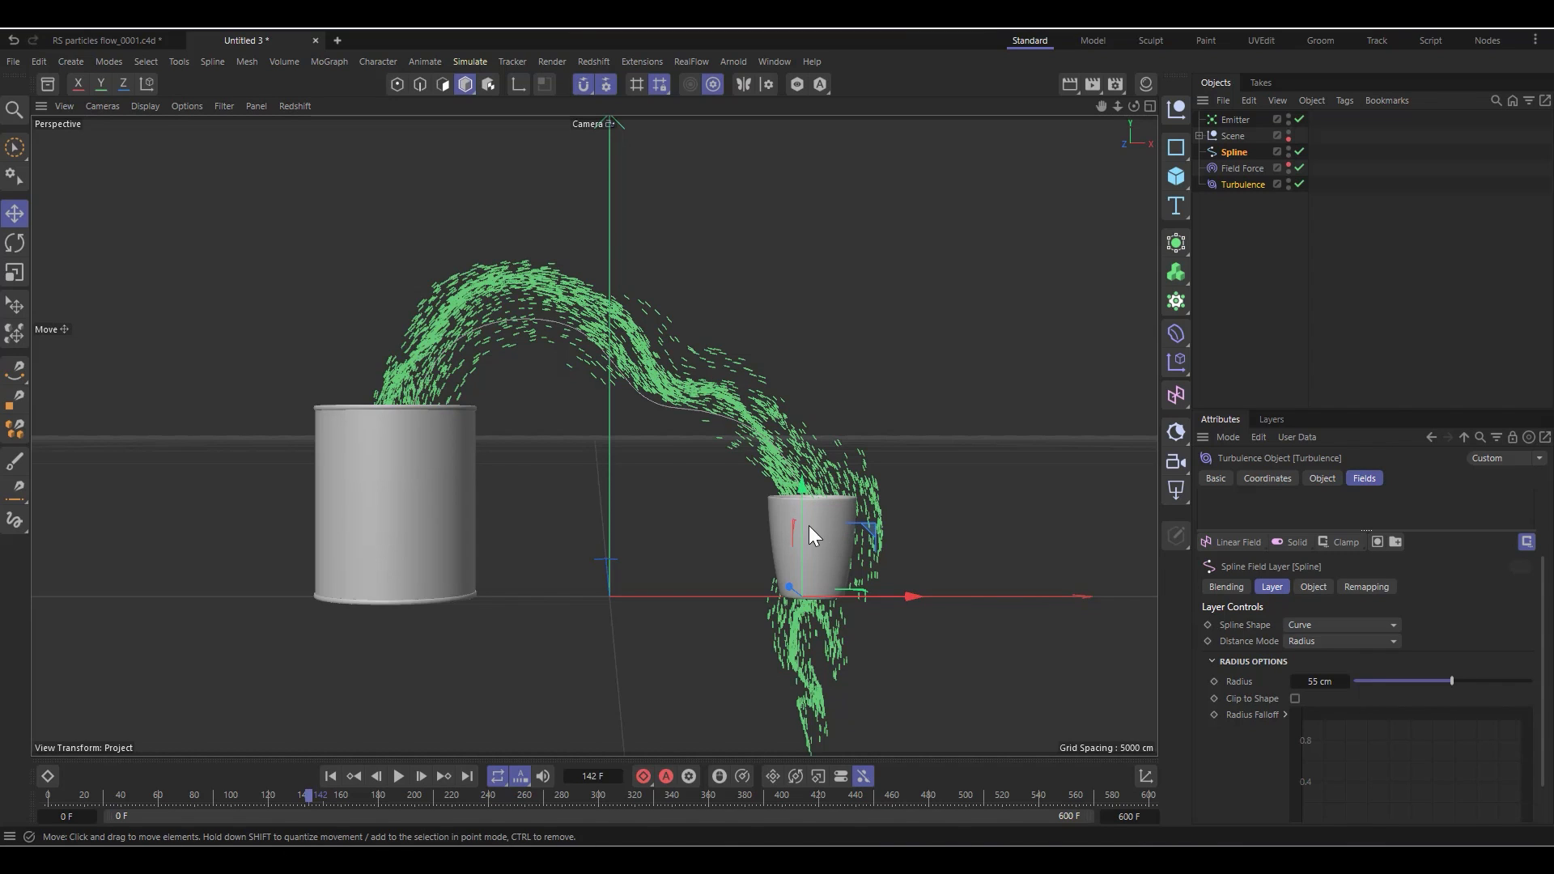
{"action": "left_click", "coordinate": [334, 776]}
{"action": "left_click", "coordinate": [400, 775]}
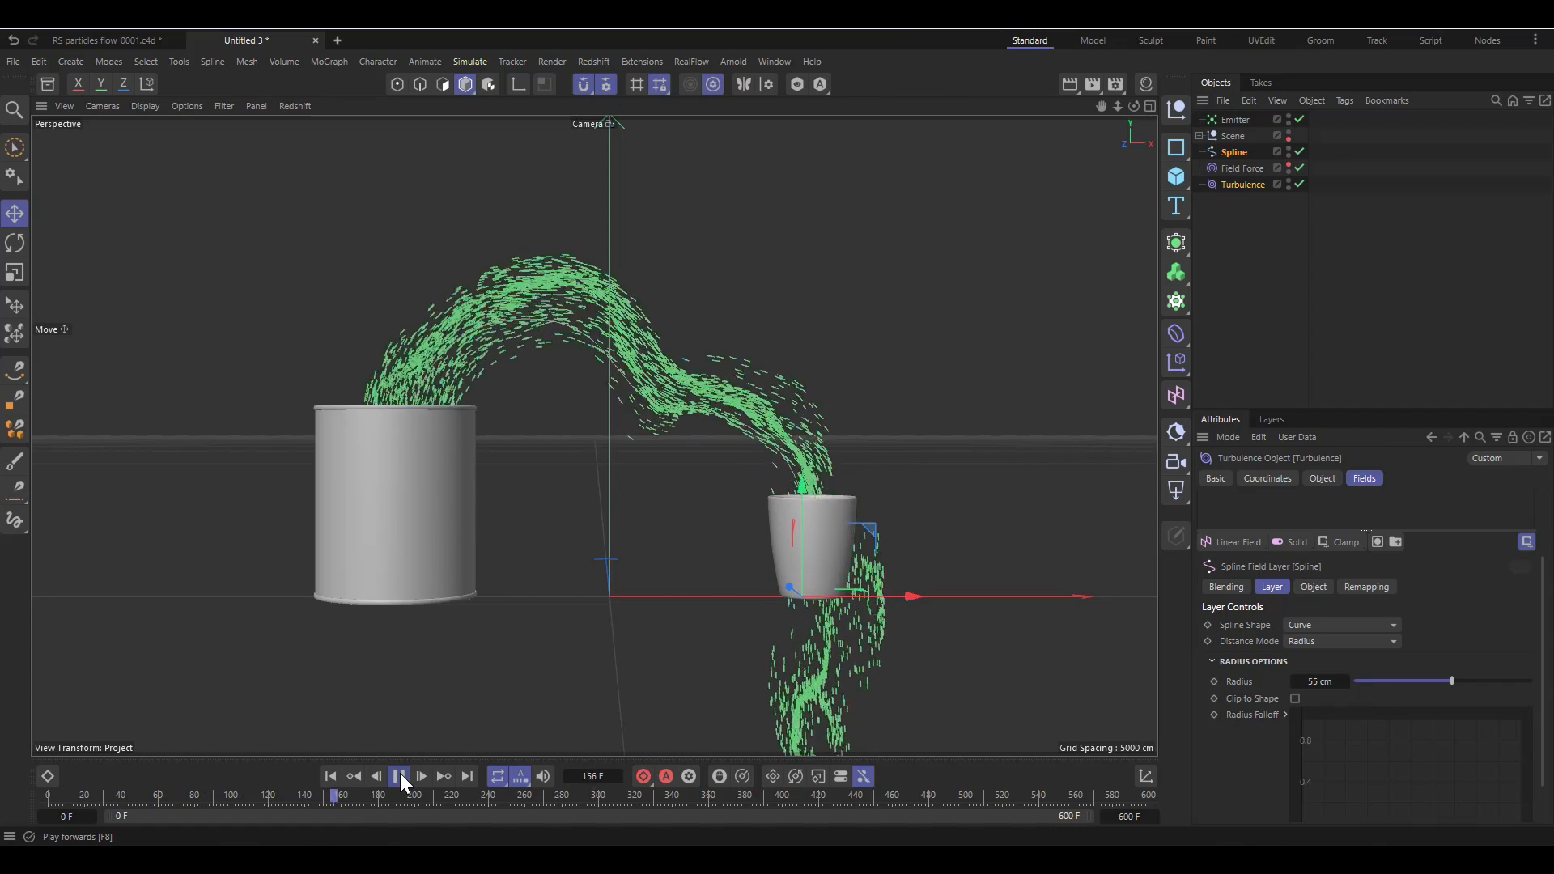
{"action": "left_click", "coordinate": [400, 775]}
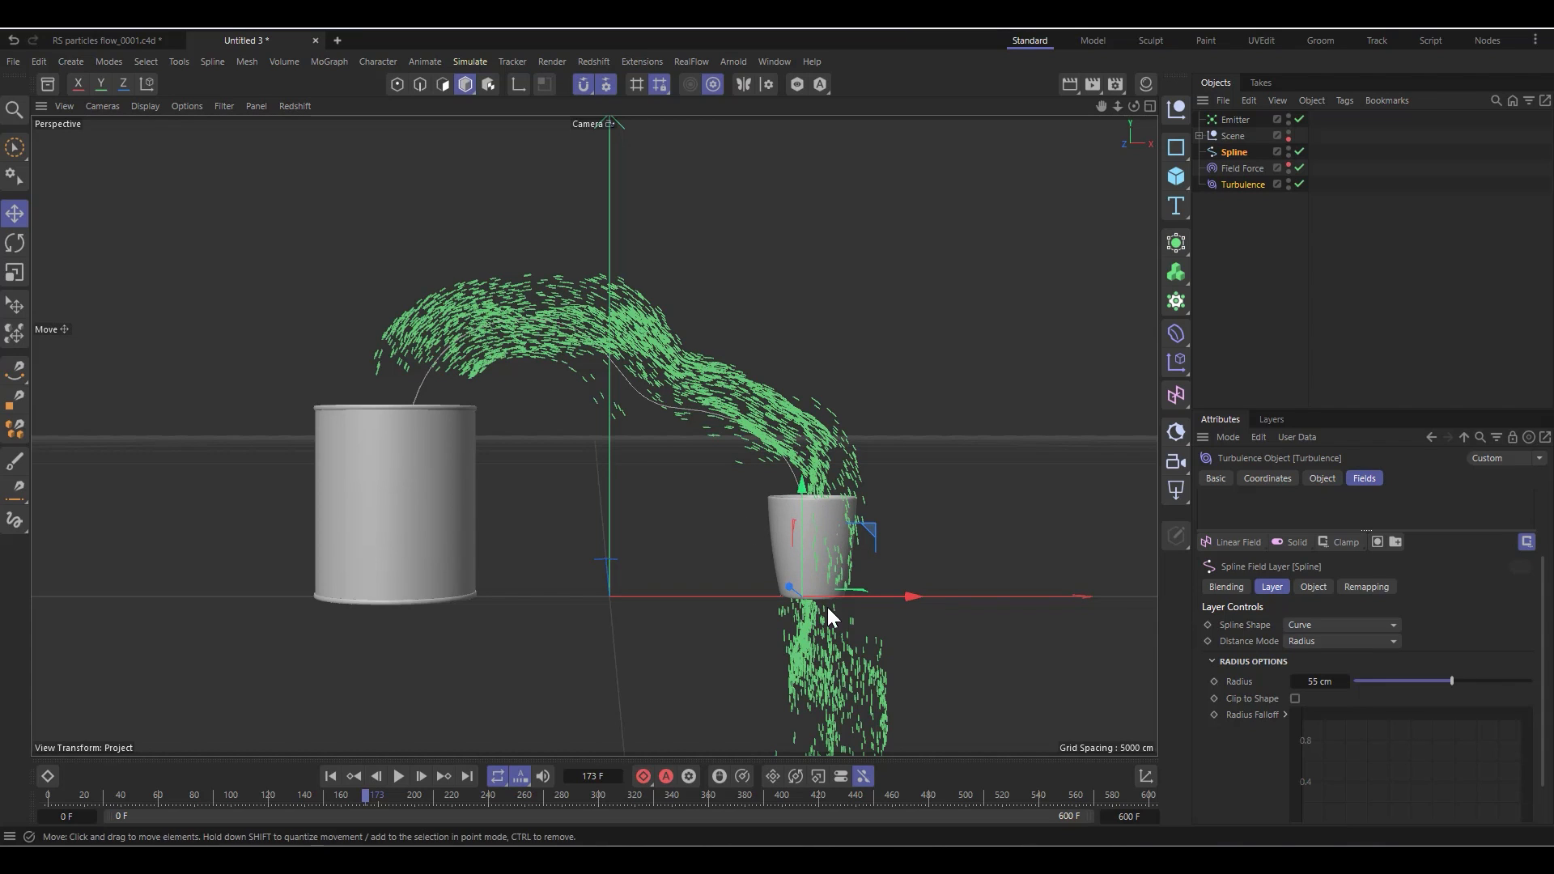
Select the Emitter, replay the flow from frame 0, and stop around frame 117 as the particles reach the mug
{"action": "left_click", "coordinate": [1229, 120]}
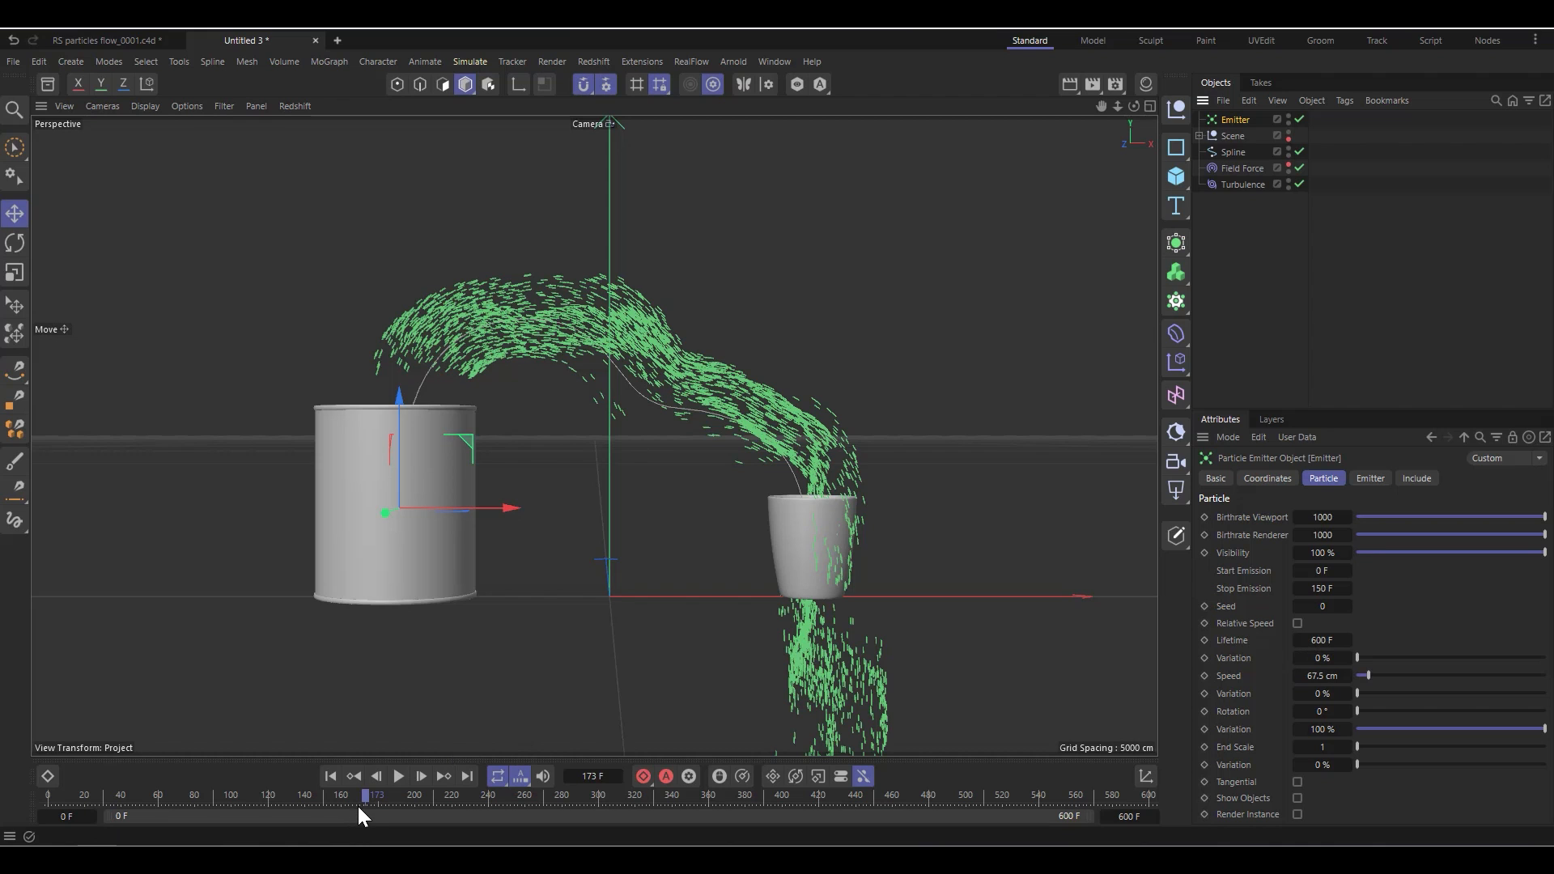
{"action": "left_click", "coordinate": [330, 776]}
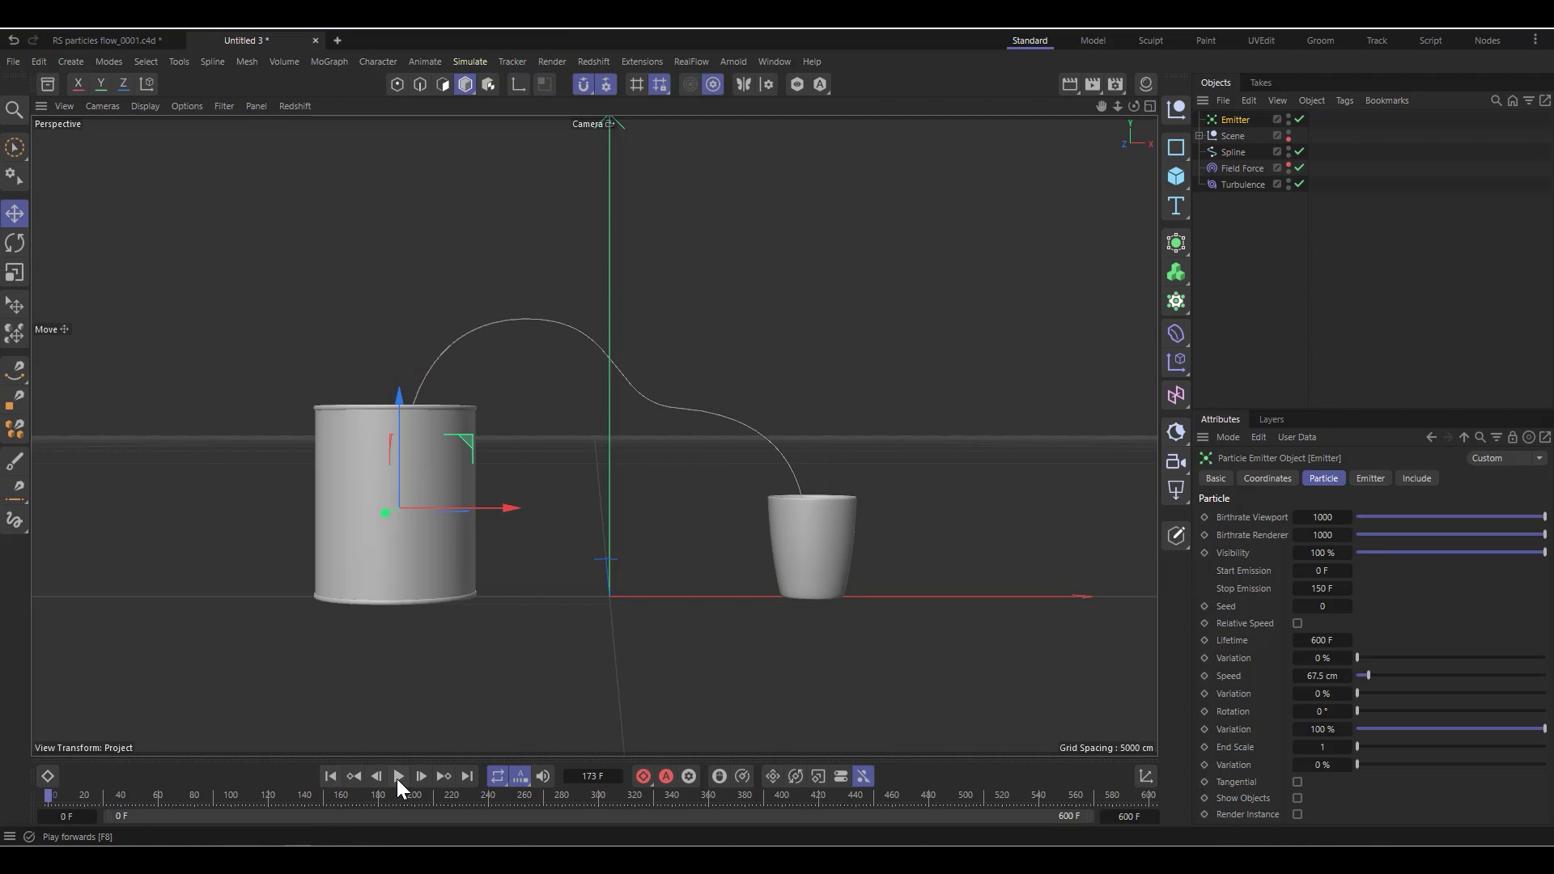
{"action": "left_click", "coordinate": [398, 776]}
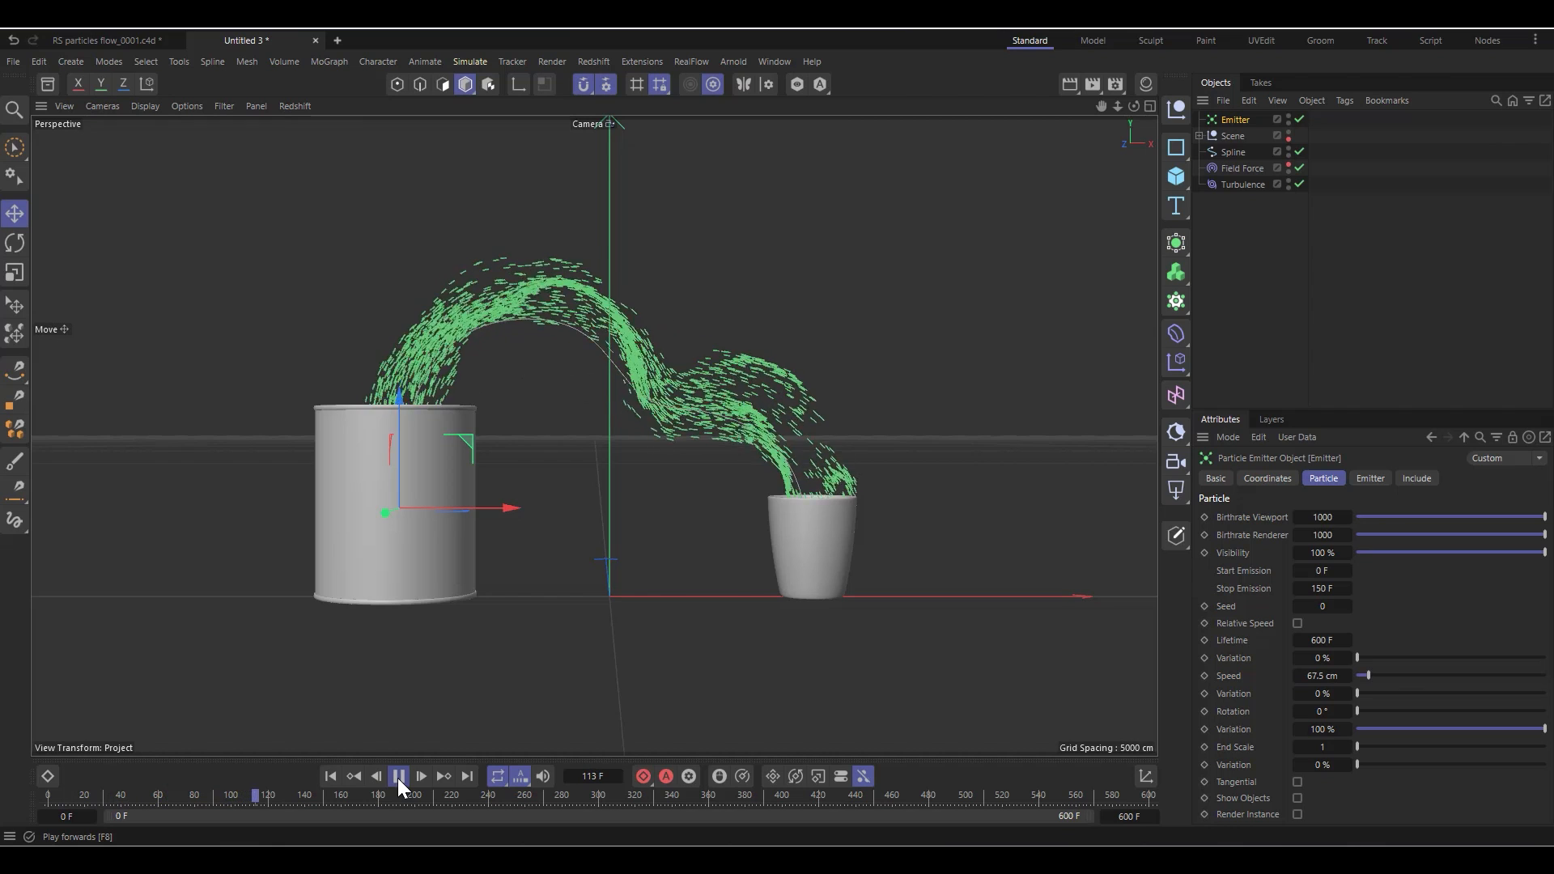
{"action": "left_click", "coordinate": [398, 776]}
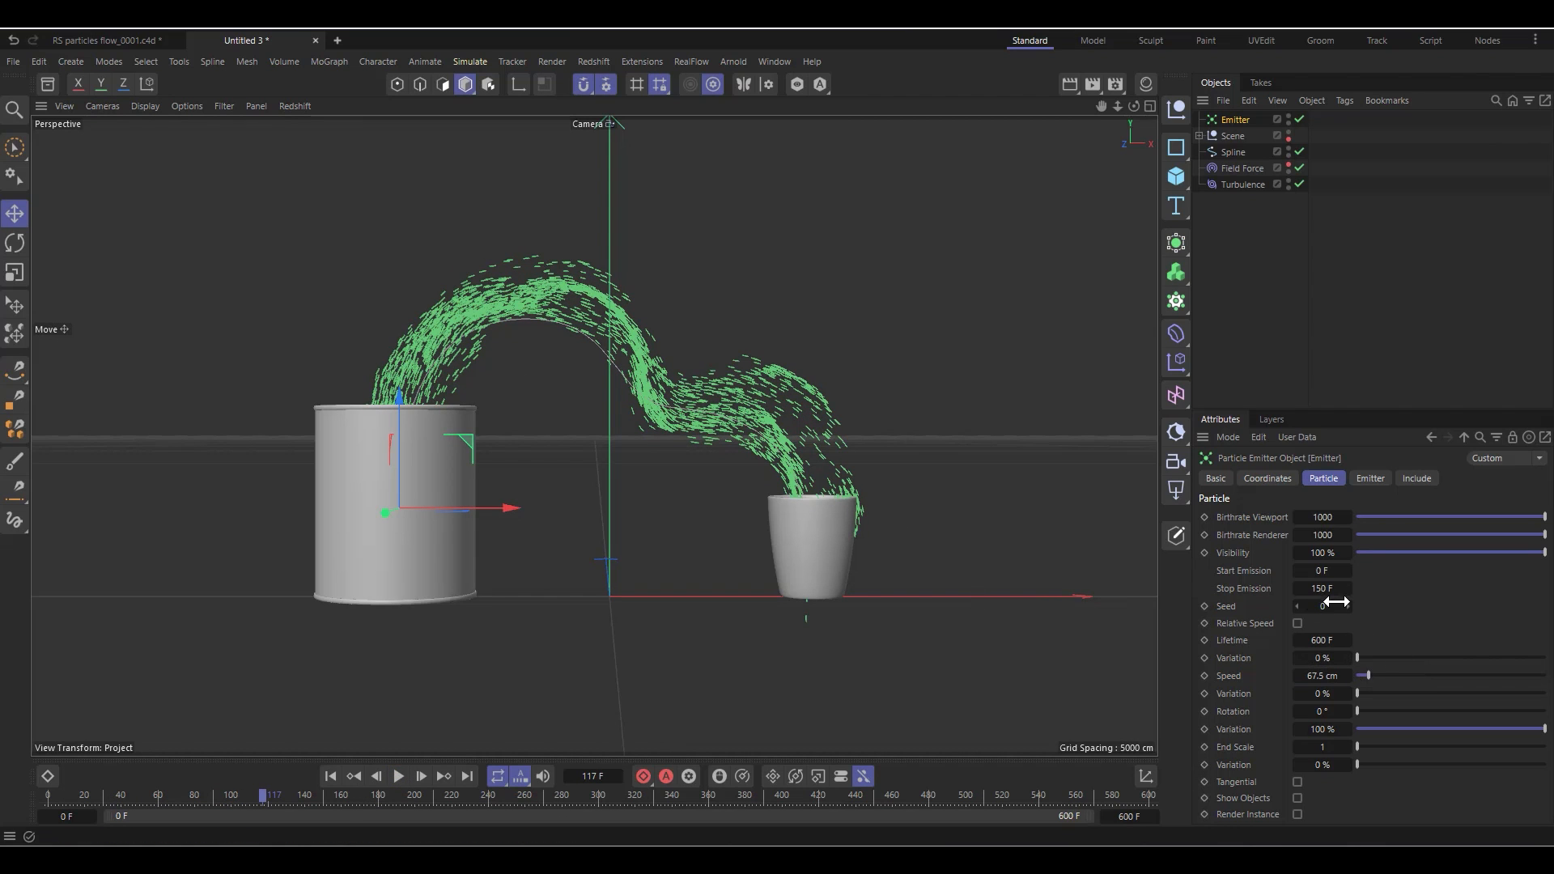
Set the Emitter's Lifetime to 110 F with 10 % Variation and preview the flow from the start
{"action": "left_click", "coordinate": [1323, 640]}
{"action": "type", "text": "11"}
{"action": "left_click_drag", "start_coordinate": [1371, 658], "coordinate": [1376, 658]}
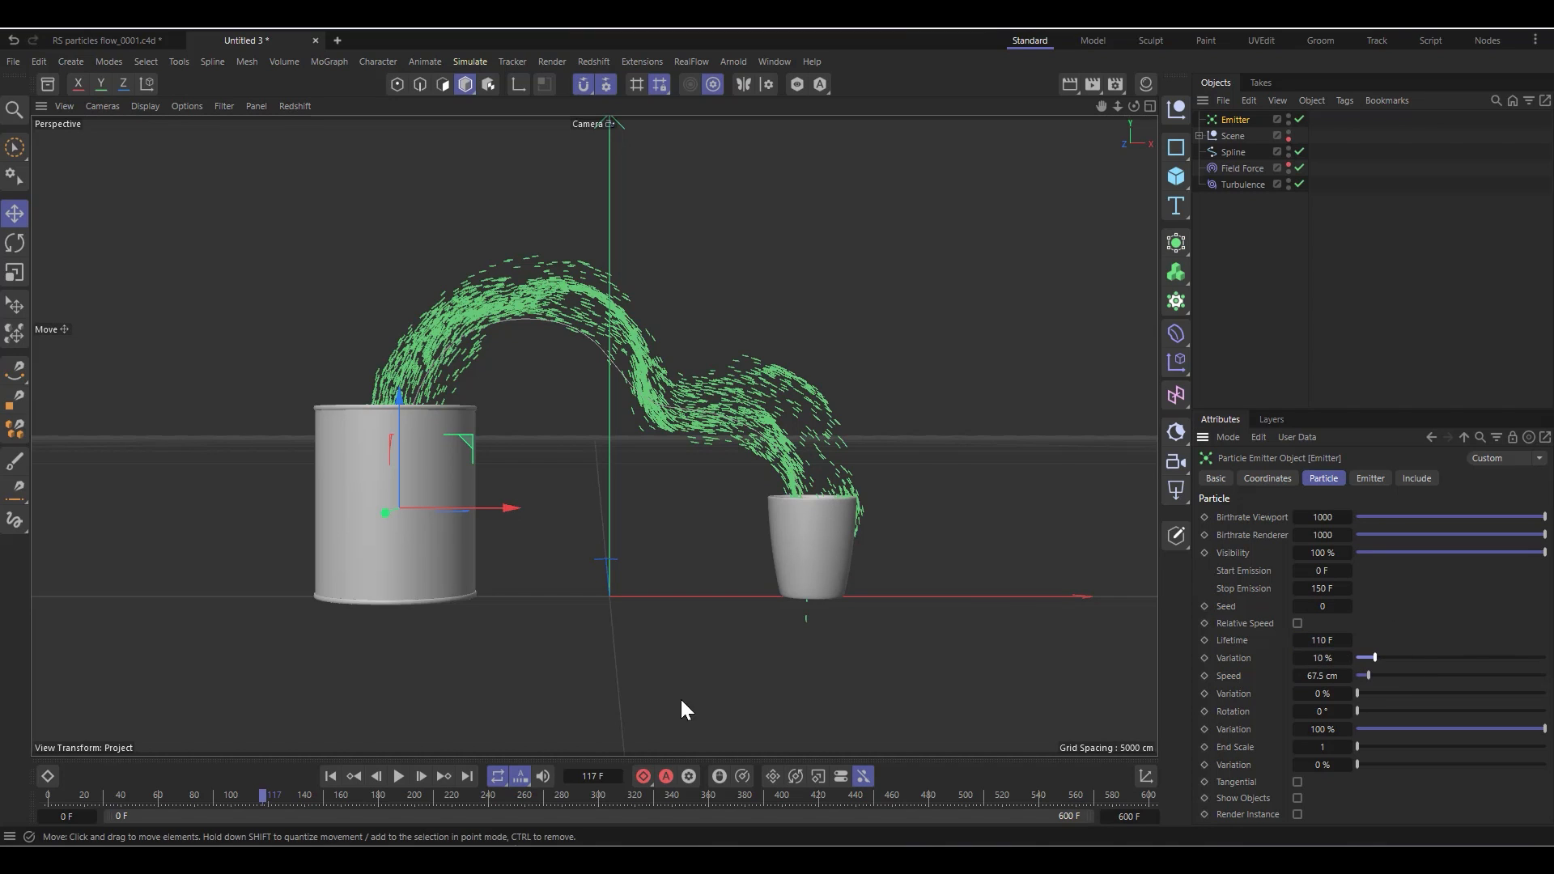
{"action": "left_click", "coordinate": [346, 777]}
{"action": "left_click", "coordinate": [398, 776]}
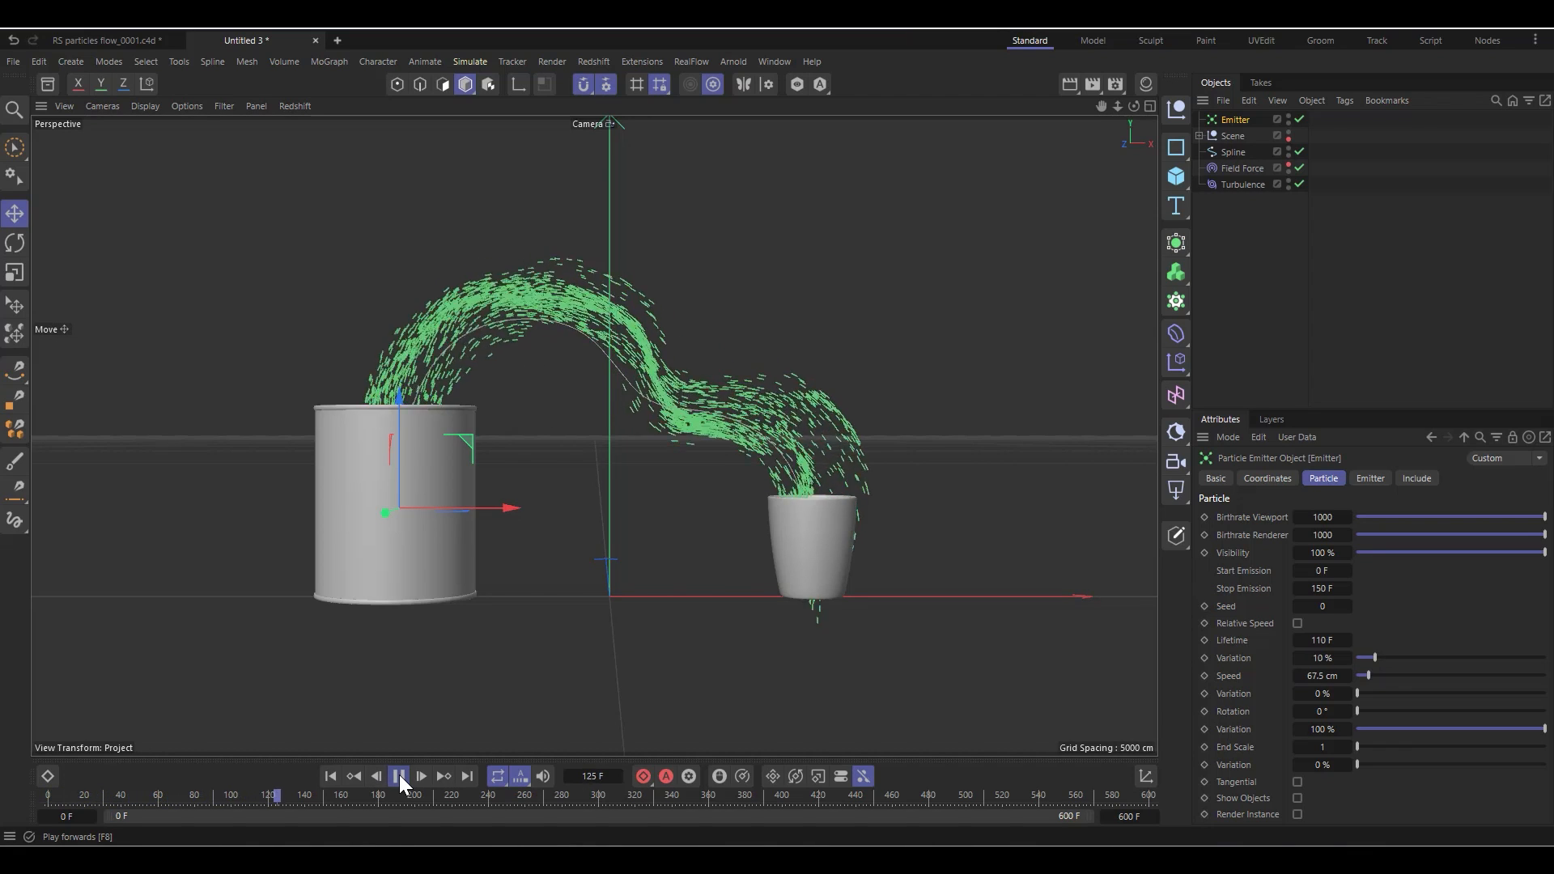
{"action": "left_click", "coordinate": [400, 775]}
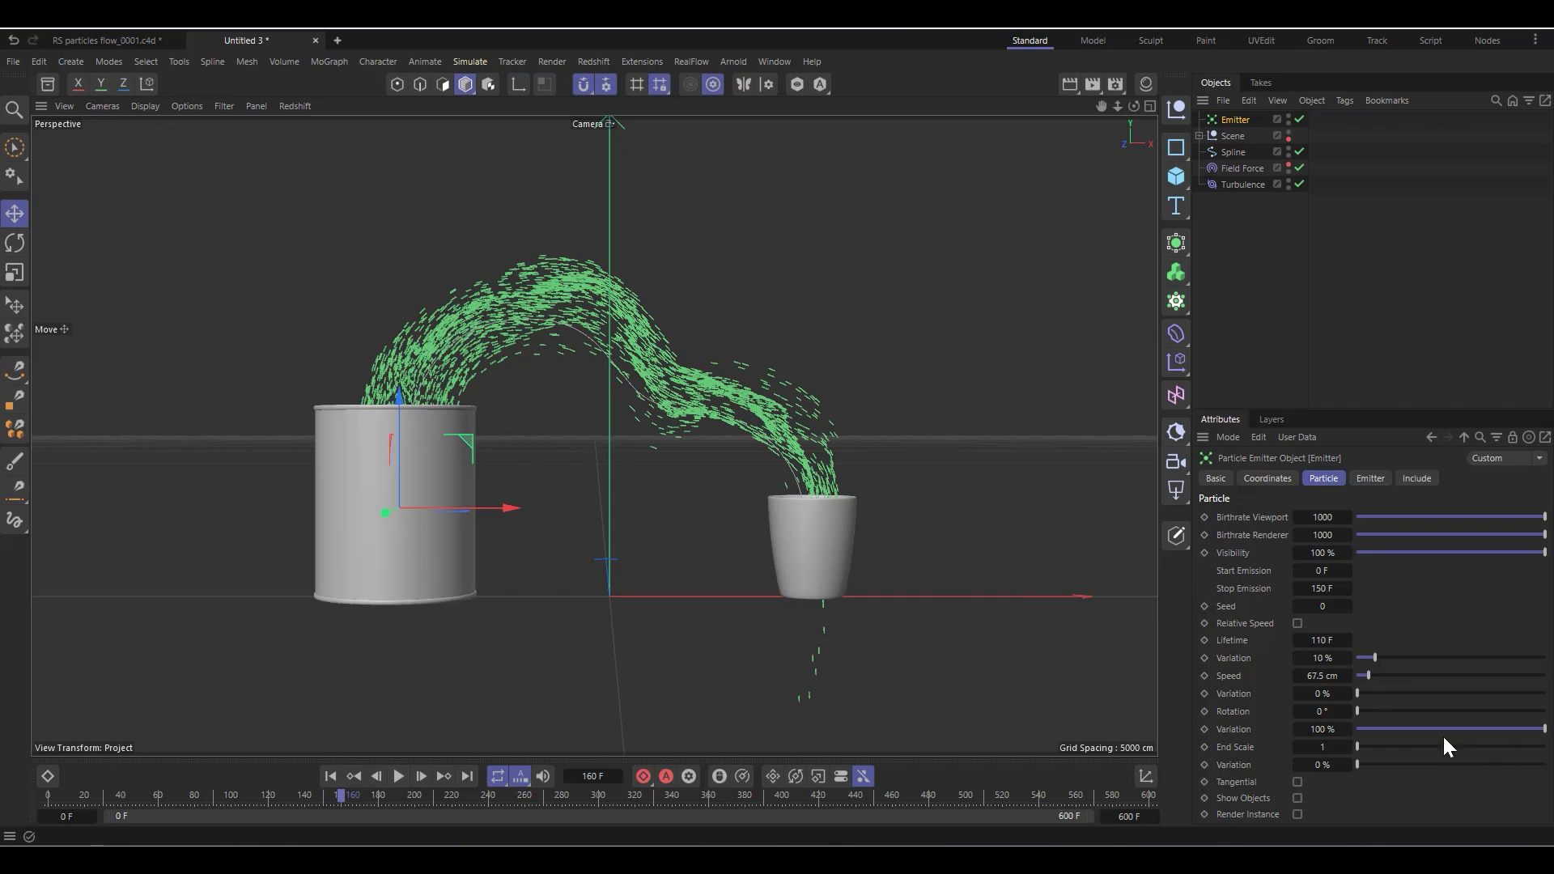
Set the Emitter's Lifetime to 100 F and replay the animation from frame 0 to check the particles ending at the mug
{"action": "left_click", "coordinate": [1322, 641]}
{"action": "left_click", "coordinate": [331, 774]}
{"action": "left_click", "coordinate": [397, 776]}
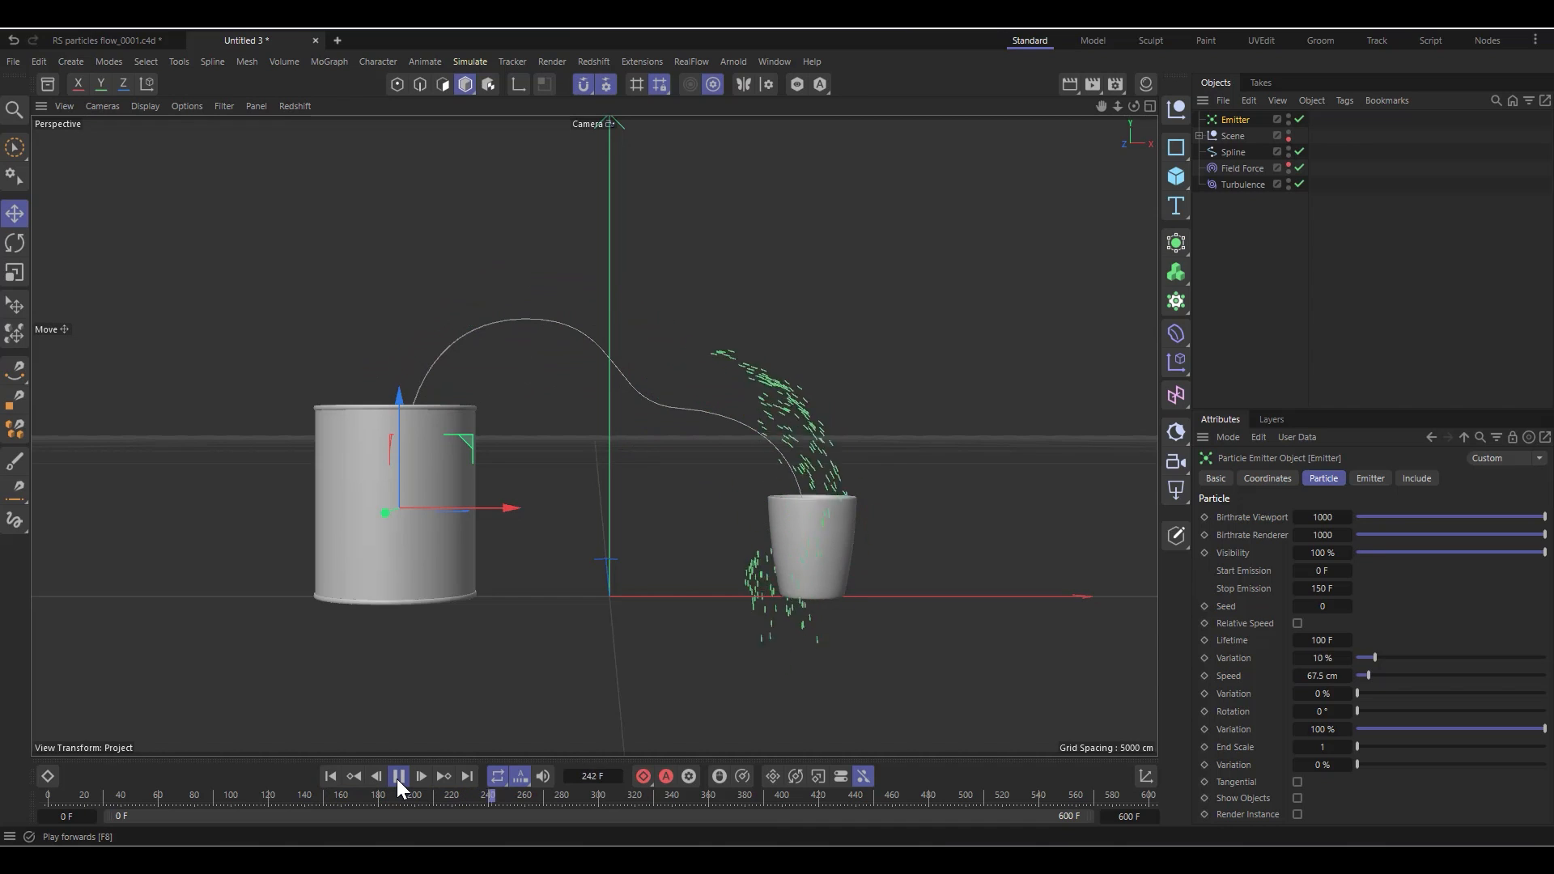
{"action": "left_click", "coordinate": [398, 777]}
{"action": "left_click", "coordinate": [330, 777]}
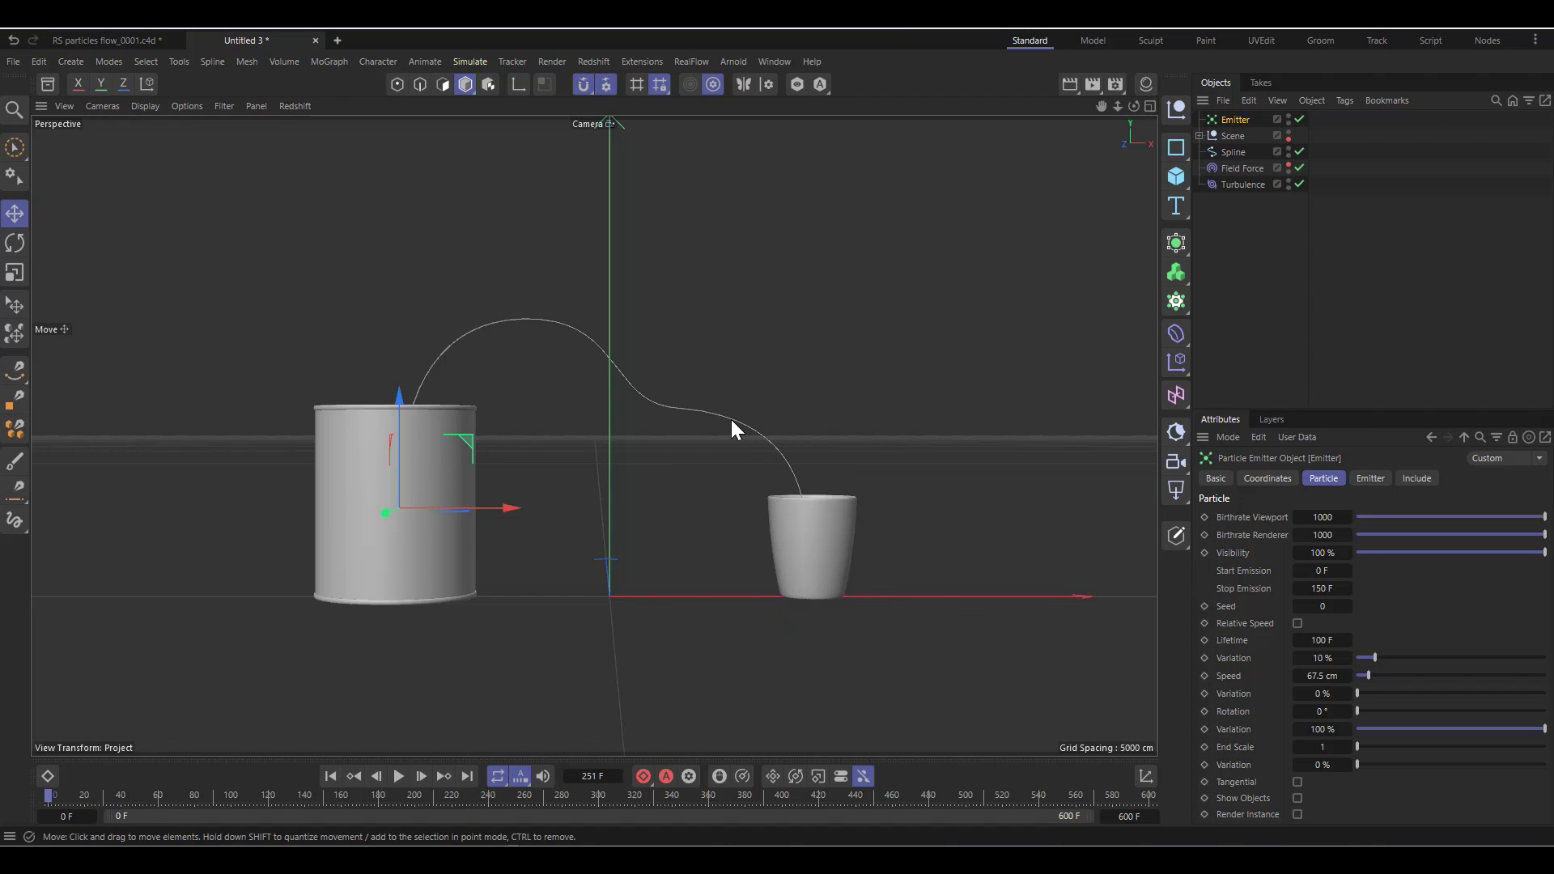
{"action": "left_click", "coordinate": [397, 782]}
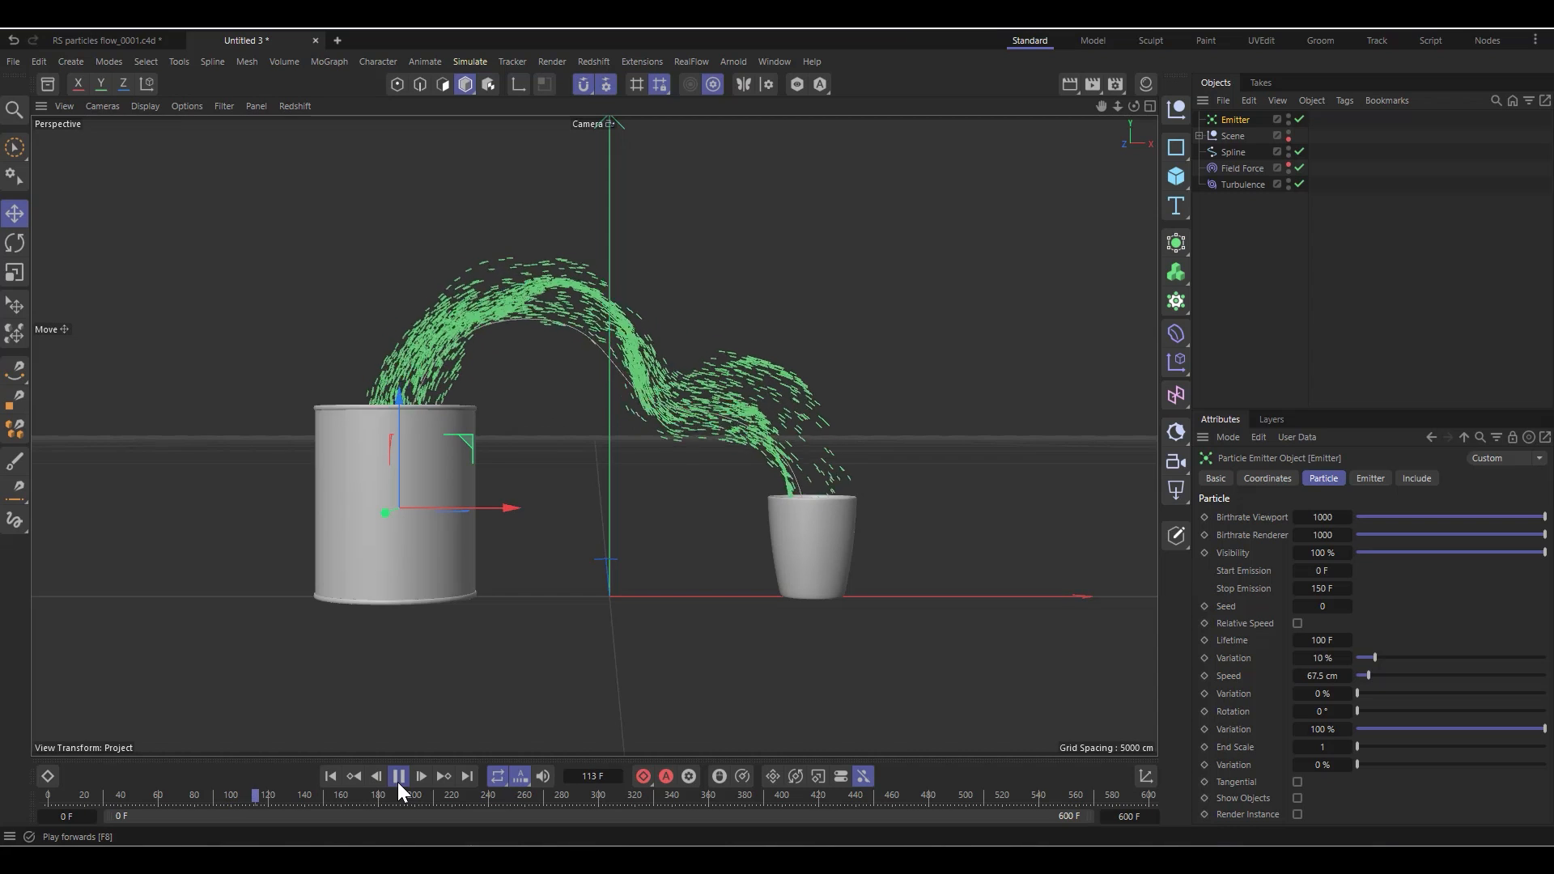
{"action": "left_click", "coordinate": [398, 777]}
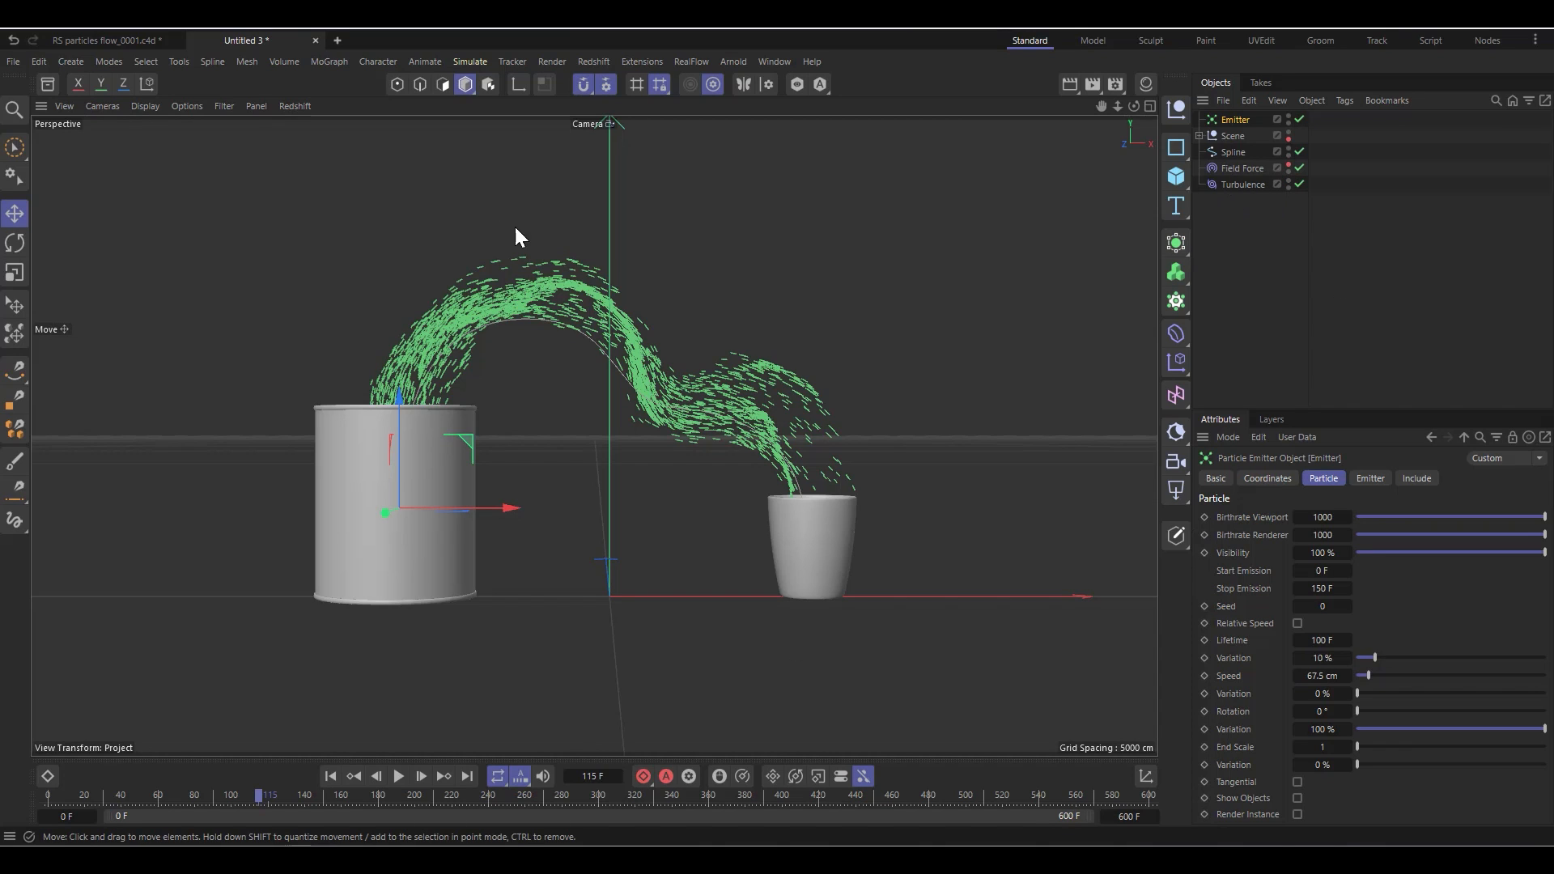
Rename the existing Field Force to "Field Force Foloow spline" and deselect it
{"action": "double_click", "coordinate": [1241, 170]}
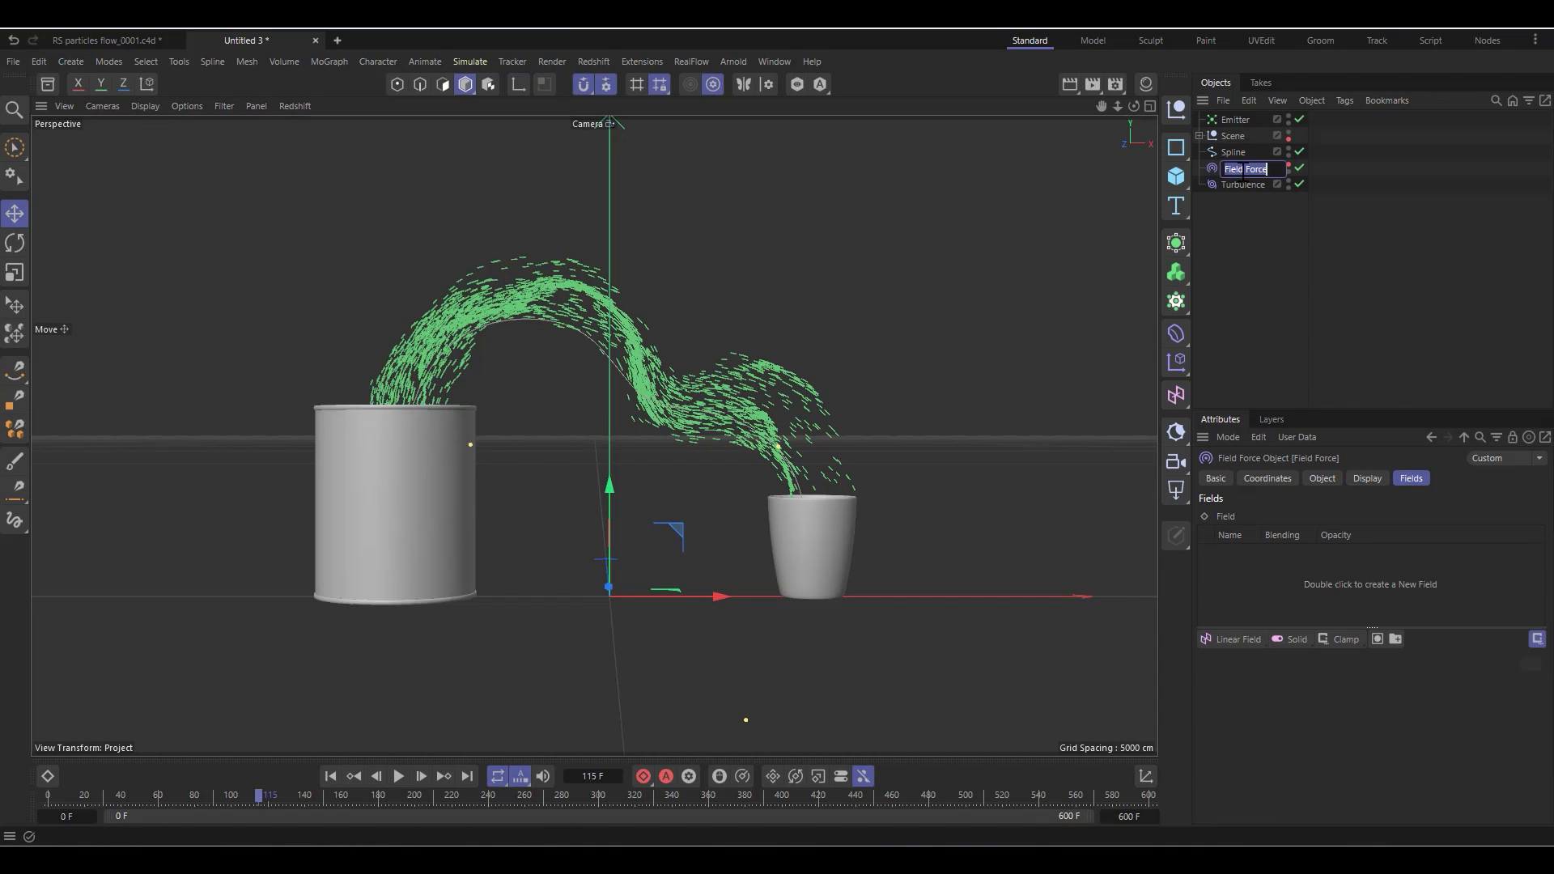
{"action": "left_click", "coordinate": [1261, 172]}
{"action": "type", "text": "Foloow spline"}
{"action": "left_click", "coordinate": [1240, 203]}
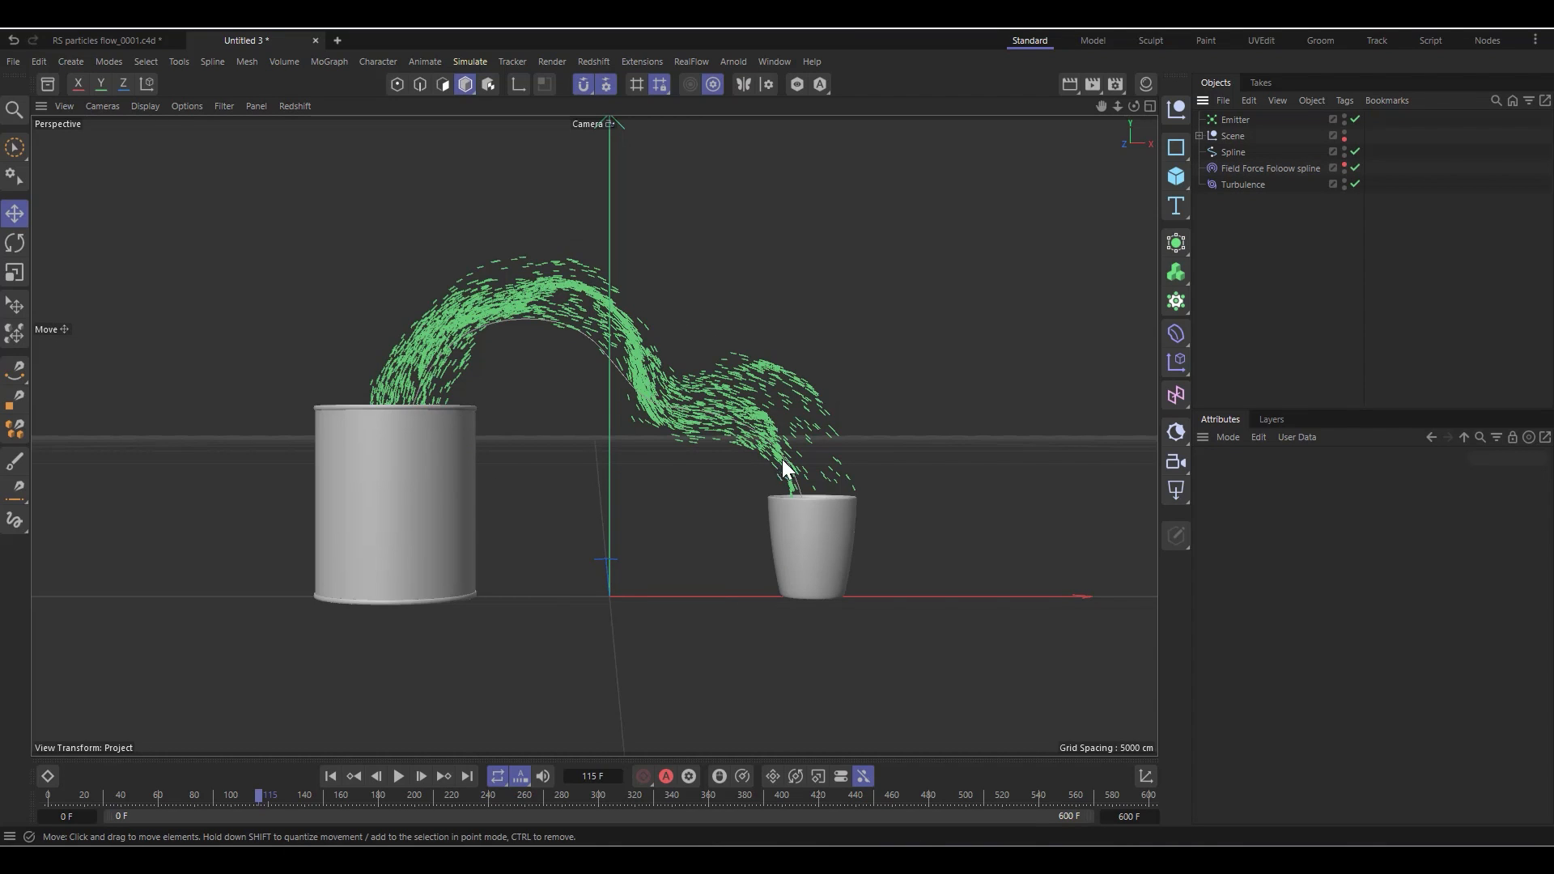
Add a second Field Force, move it below Turbulence in the hierarchy, and rename it "Field Force attrcak"
{"action": "left_click", "coordinate": [467, 62]}
{"action": "mouse_move", "coordinate": [477, 96]}
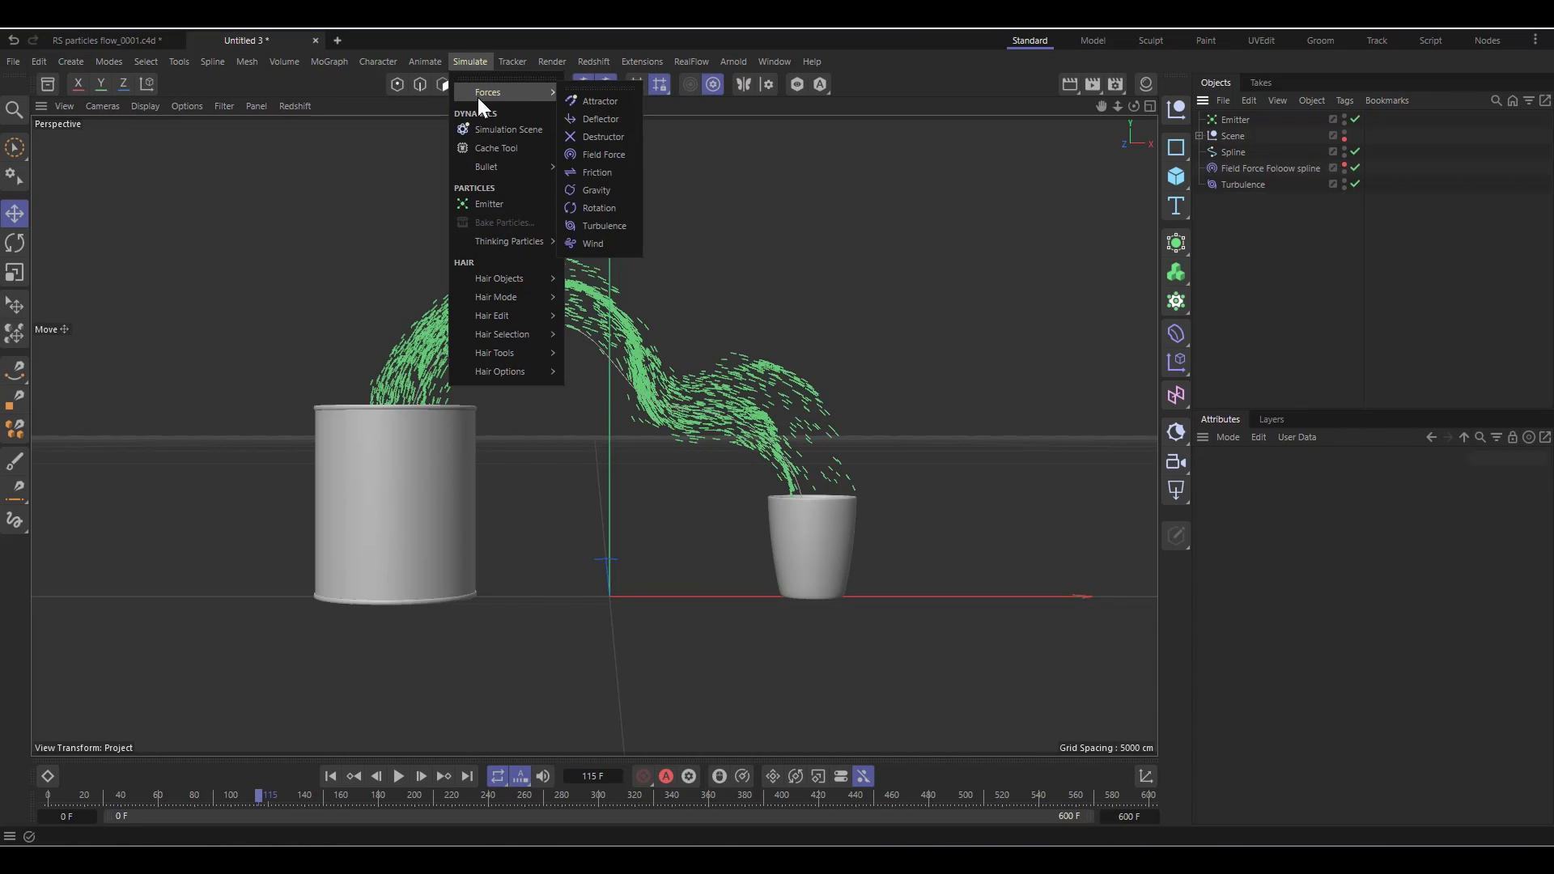
{"action": "left_click", "coordinate": [600, 155]}
{"action": "left_click_drag", "start_coordinate": [1242, 127], "coordinate": [1254, 199]}
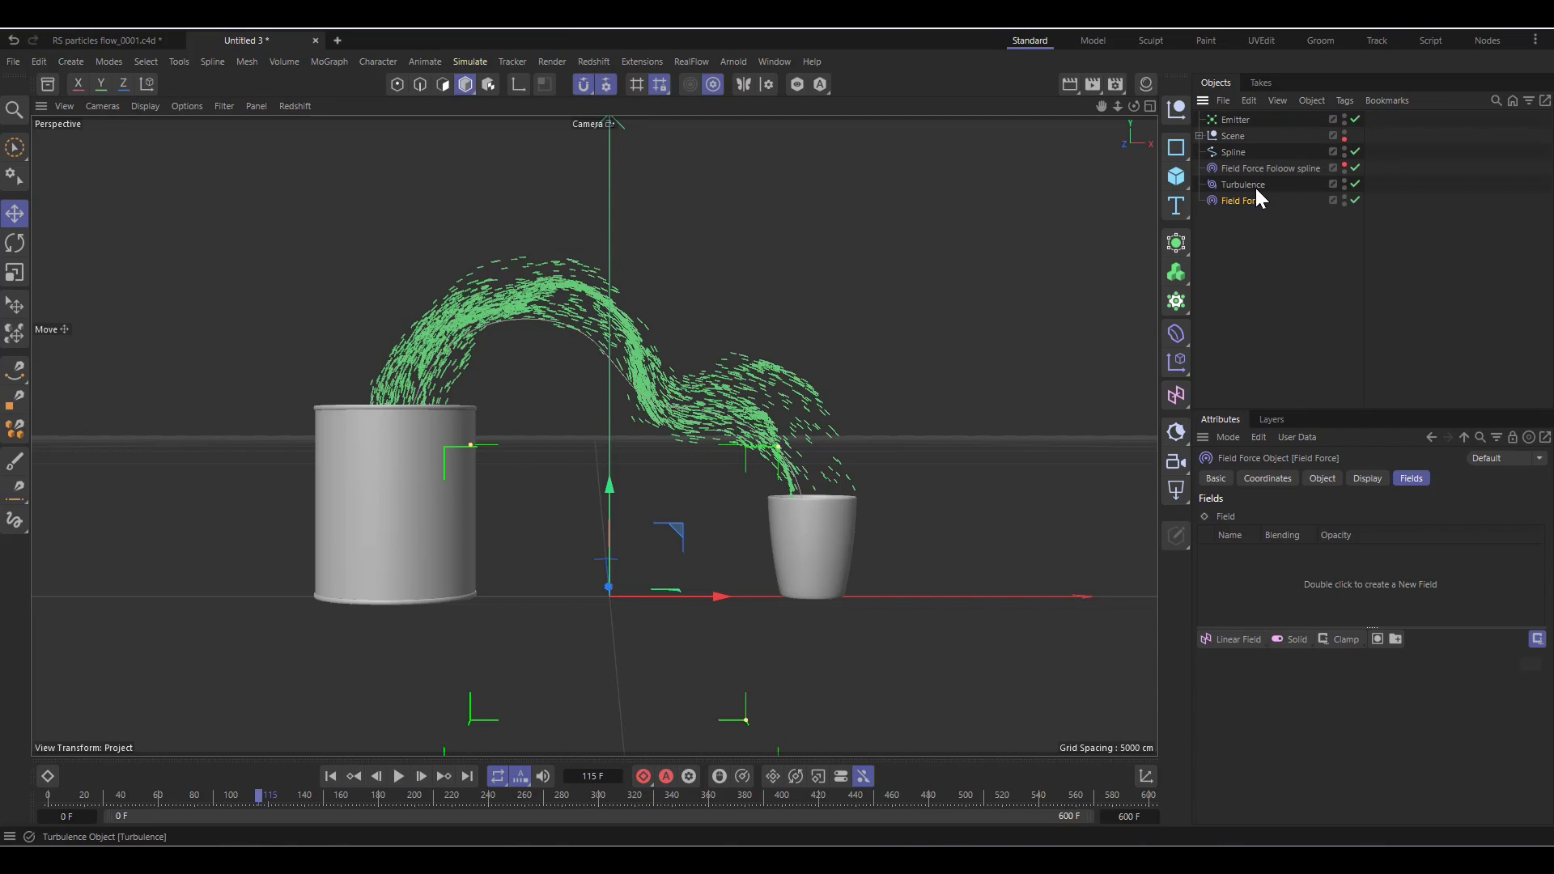
{"action": "double_click", "coordinate": [1254, 201]}
{"action": "left_click", "coordinate": [1279, 202]}
{"action": "type", "text": "attrcak"}
Add the Spline to the fields of "Field Force attrcak" and set the layer's Distance Mode to Radius
{"action": "left_click", "coordinate": [1241, 201]}
{"action": "left_click_drag", "start_coordinate": [1236, 152], "coordinate": [1269, 592]}
{"action": "left_click", "coordinate": [1265, 553]}
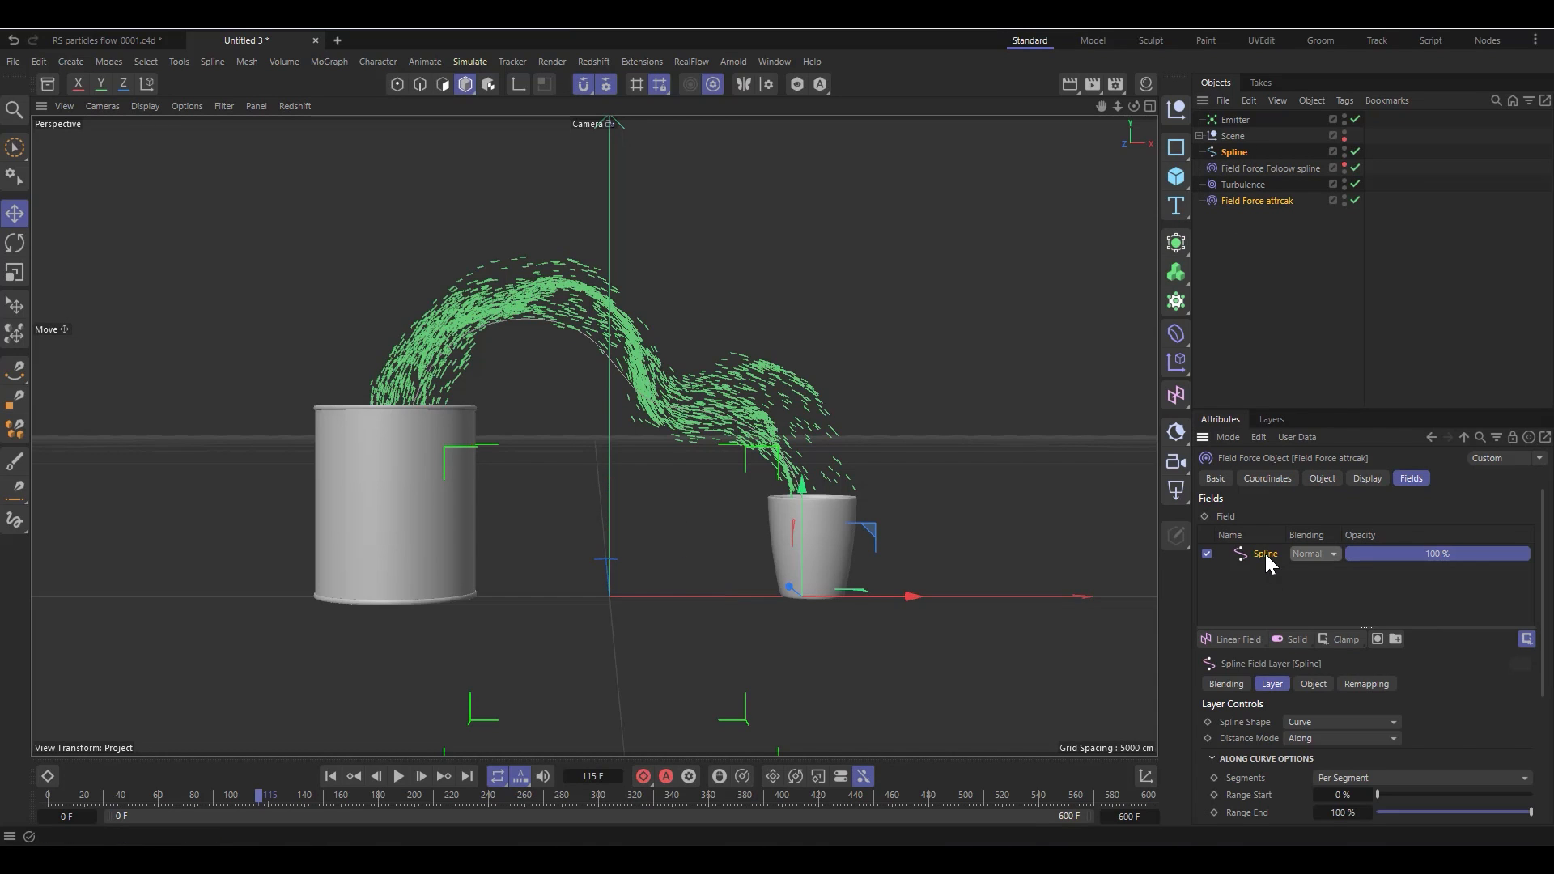
{"action": "scroll", "coordinate": [1237, 731], "scroll_direction": "down", "scroll_amount": 3}
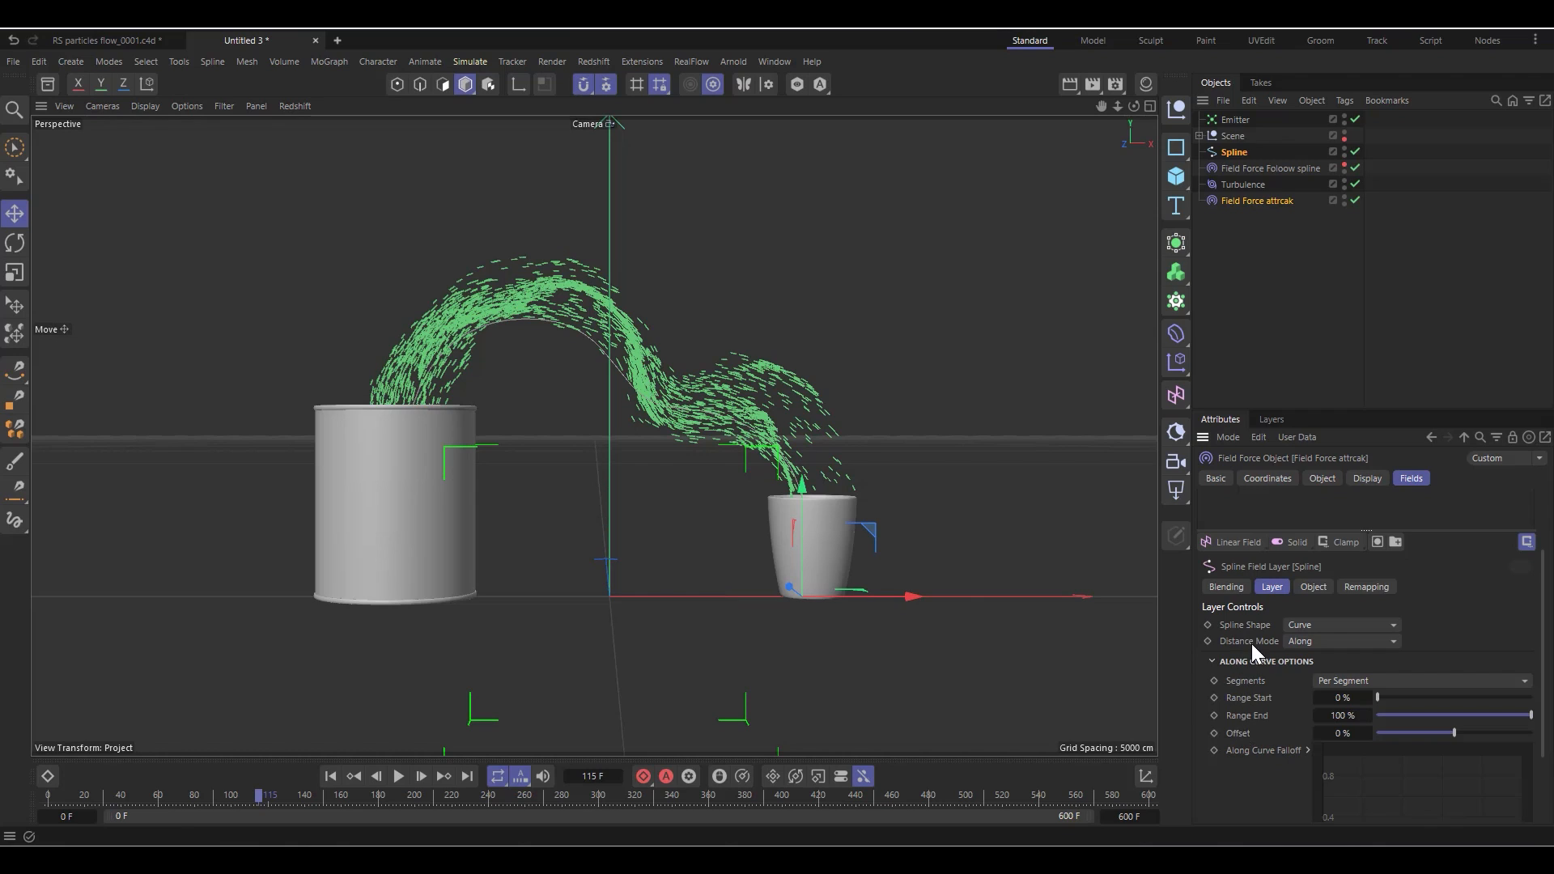
{"action": "left_click", "coordinate": [1295, 640]}
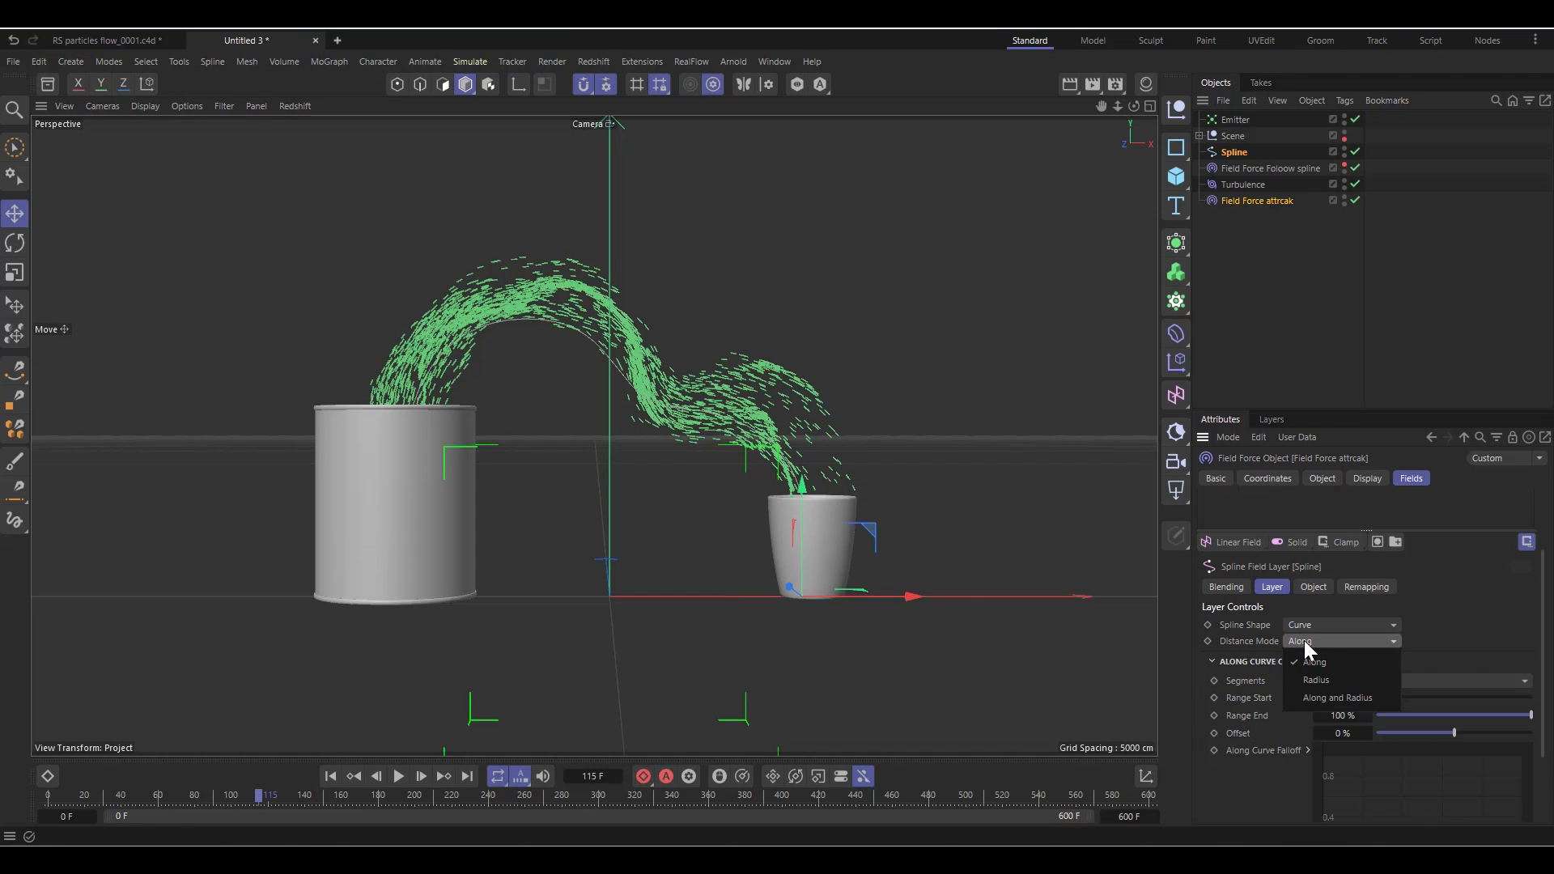
{"action": "left_click", "coordinate": [1319, 682]}
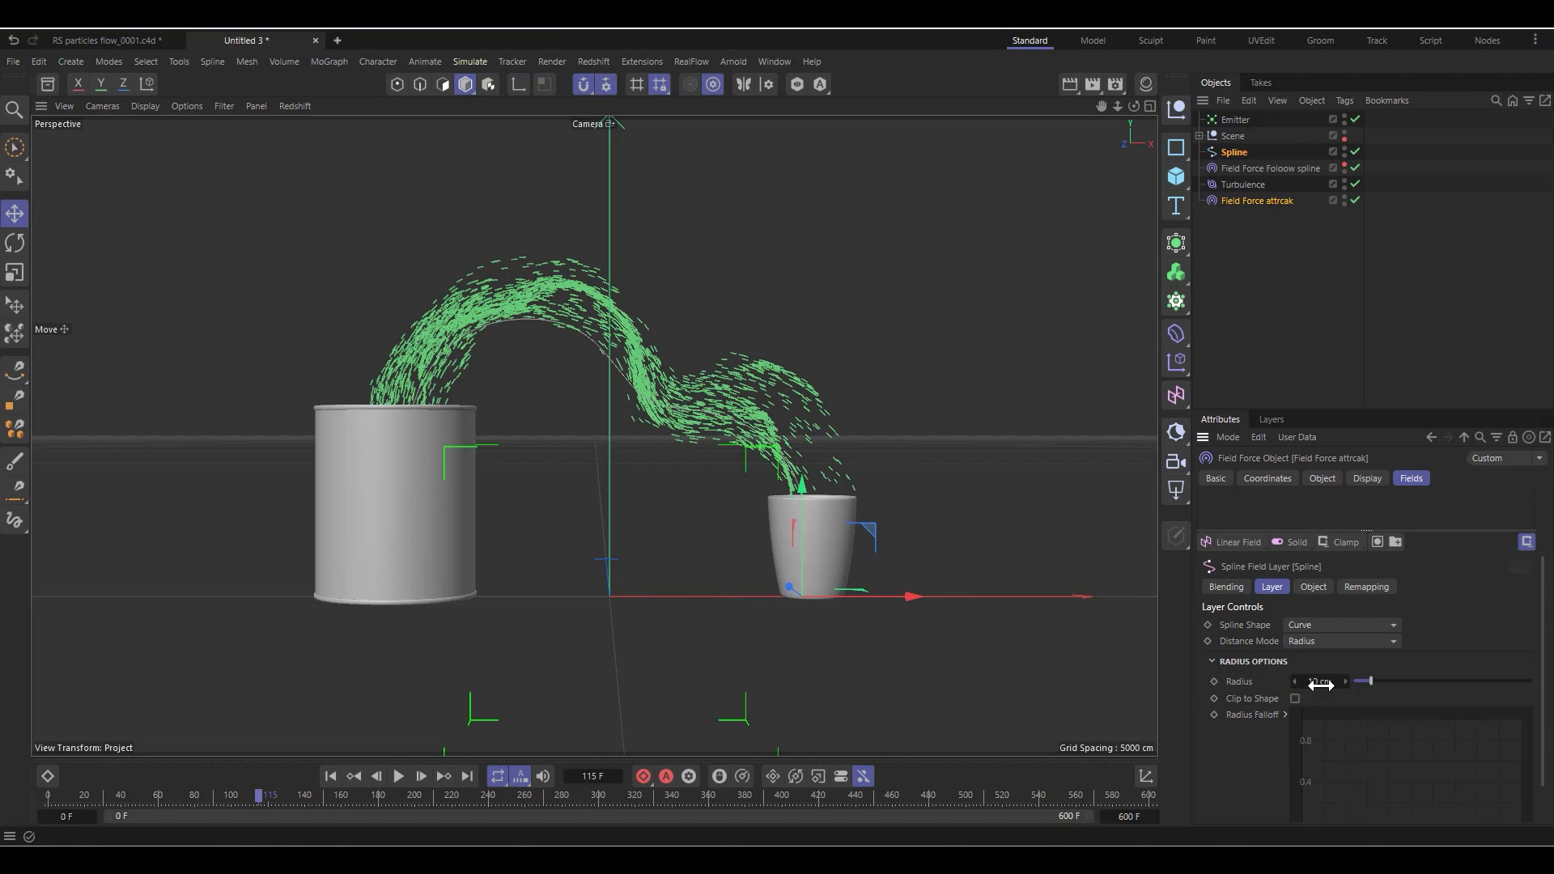
{"action": "scroll", "coordinate": [1238, 632], "scroll_direction": "up", "scroll_amount": 3}
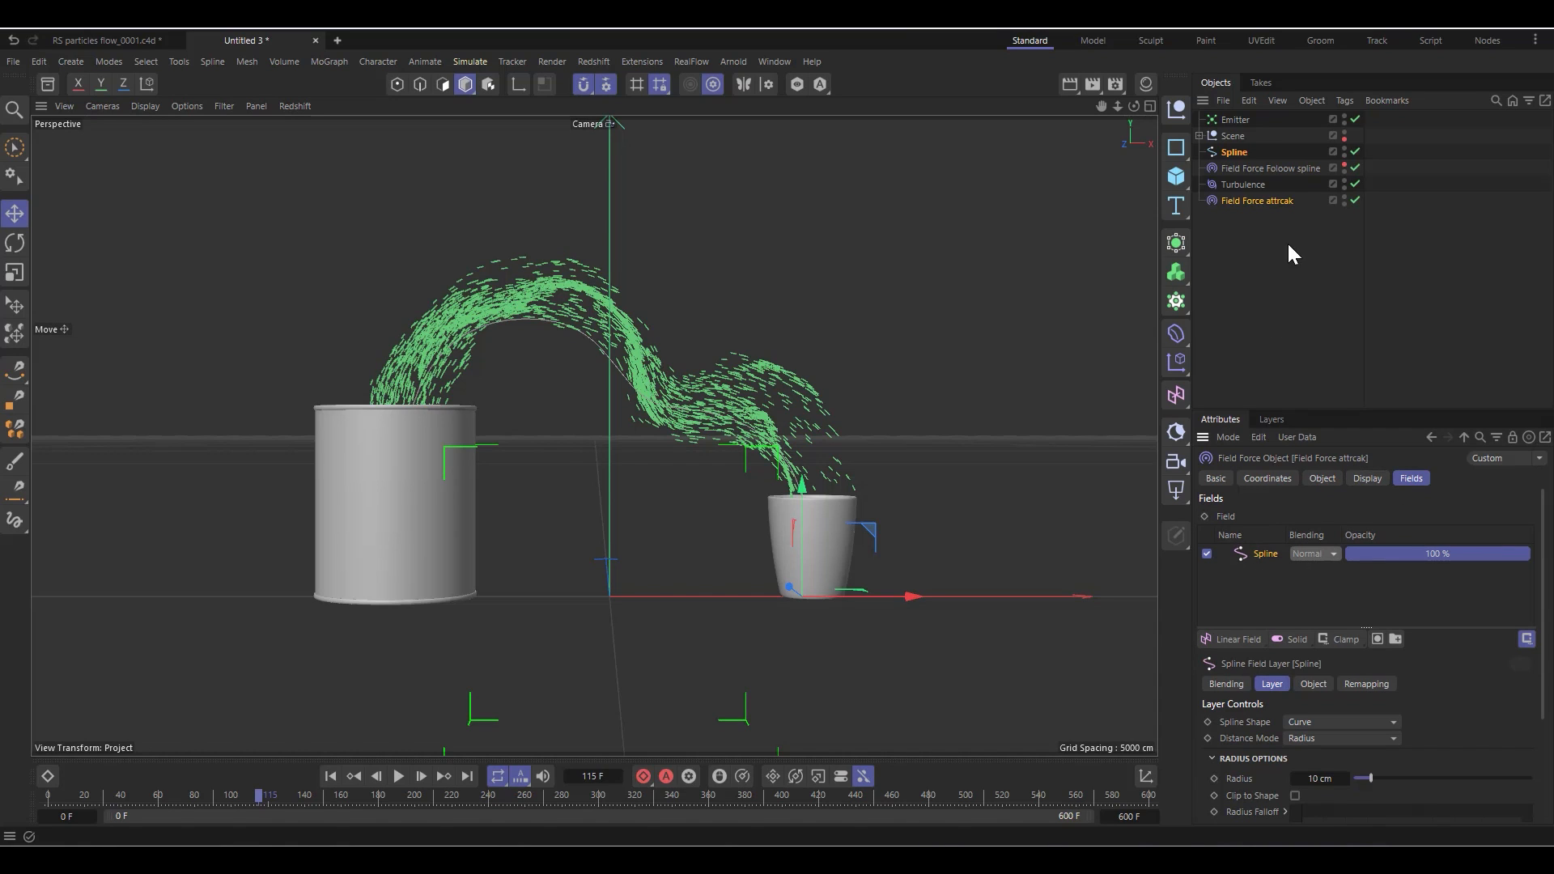
Remove the Spline layer from the general Fields list of "Field Force attrcak"
{"action": "left_click", "coordinate": [1245, 201]}
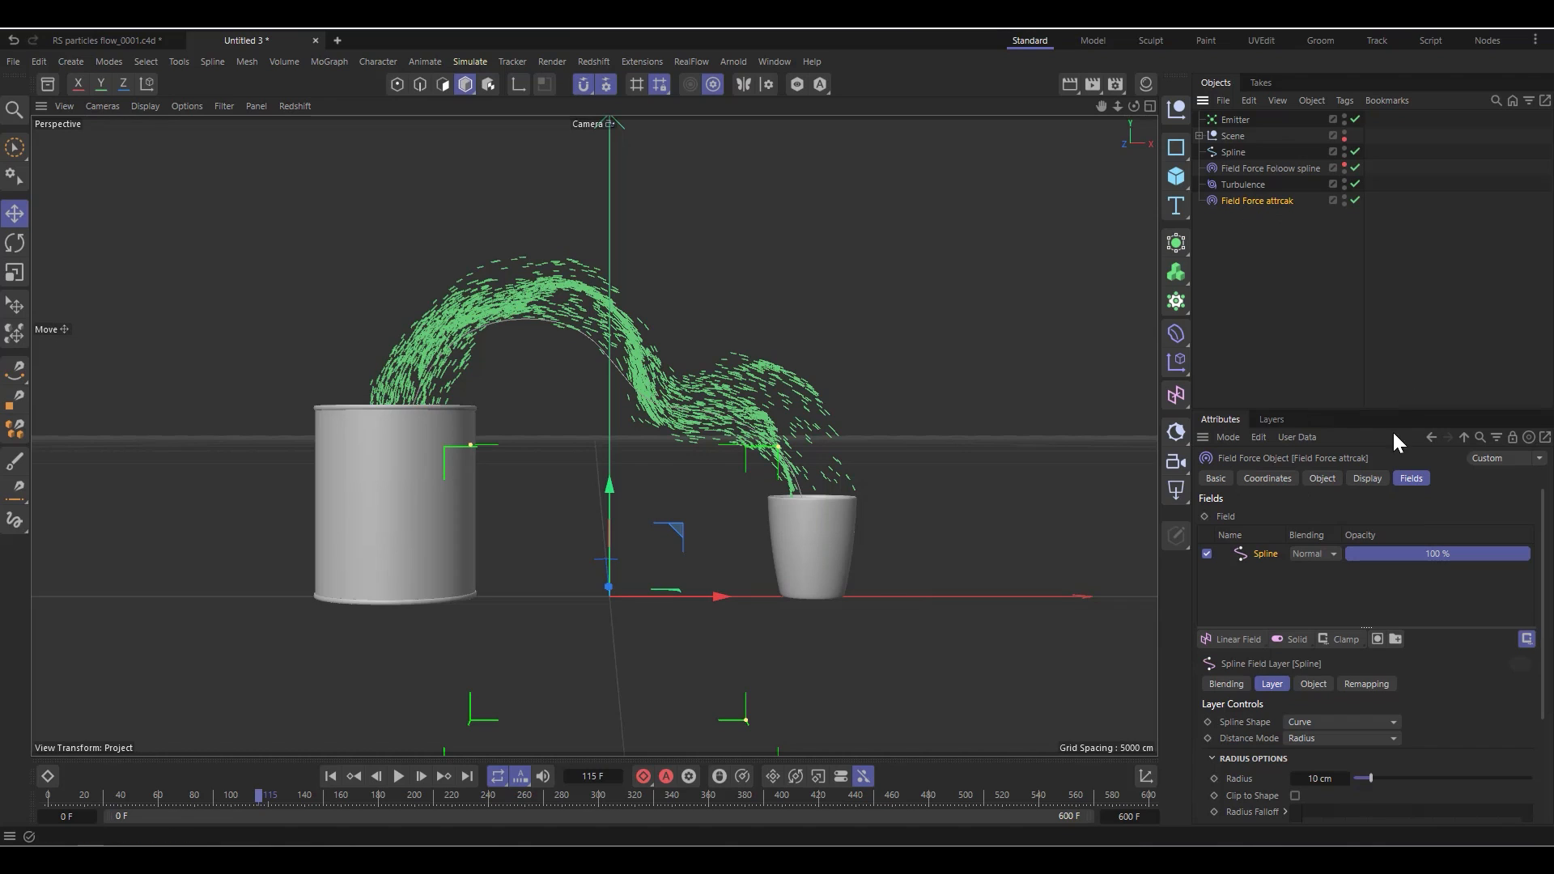
{"action": "left_click", "coordinate": [1323, 478]}
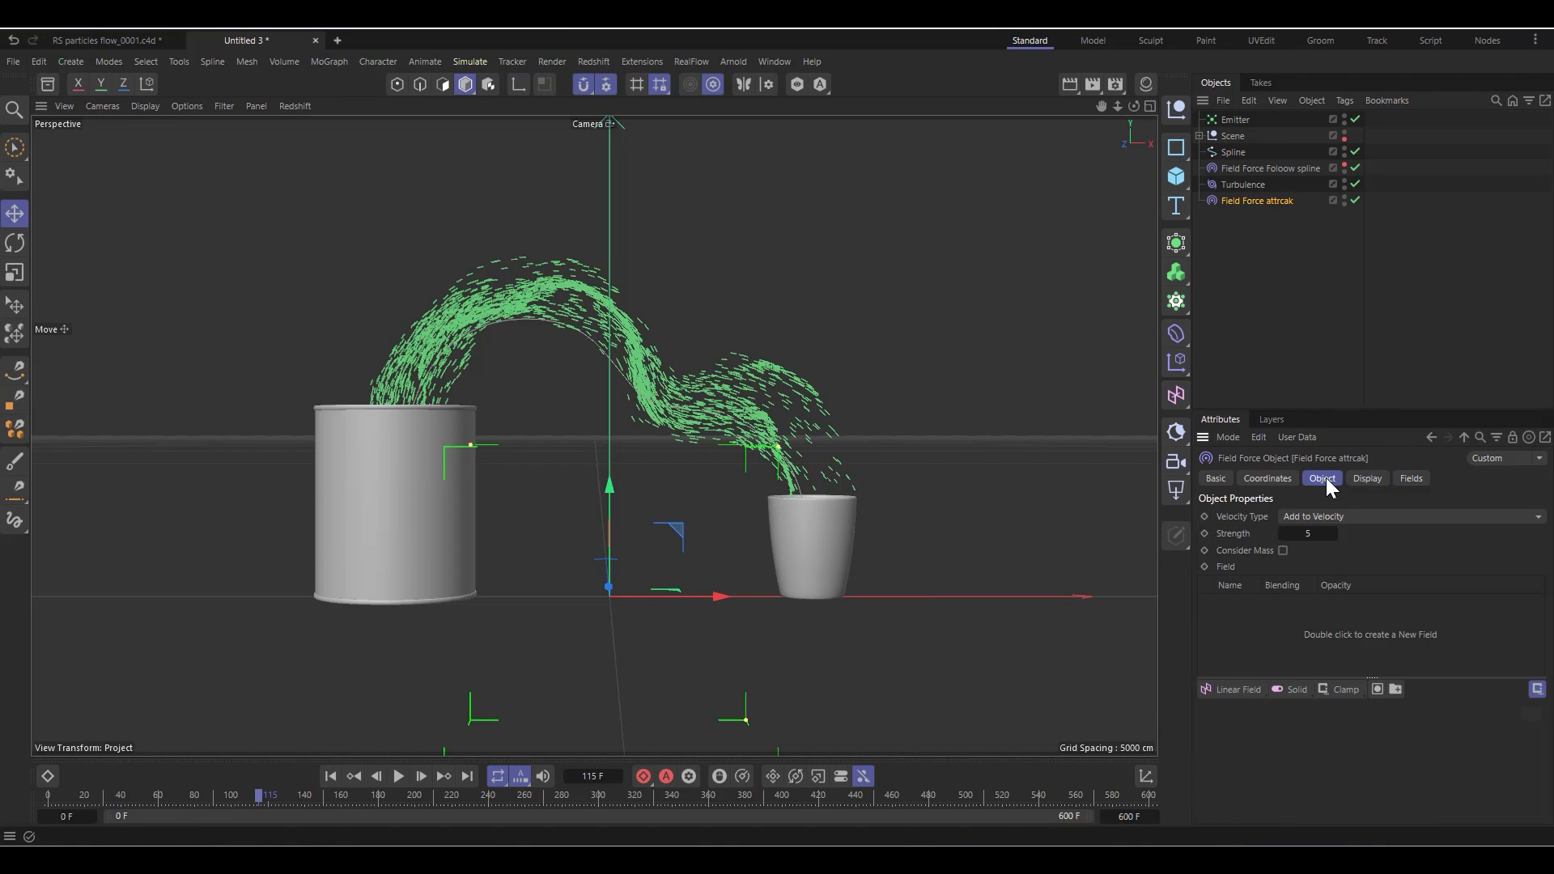
{"action": "left_click", "coordinate": [1416, 479]}
{"action": "left_click", "coordinate": [1266, 556]}
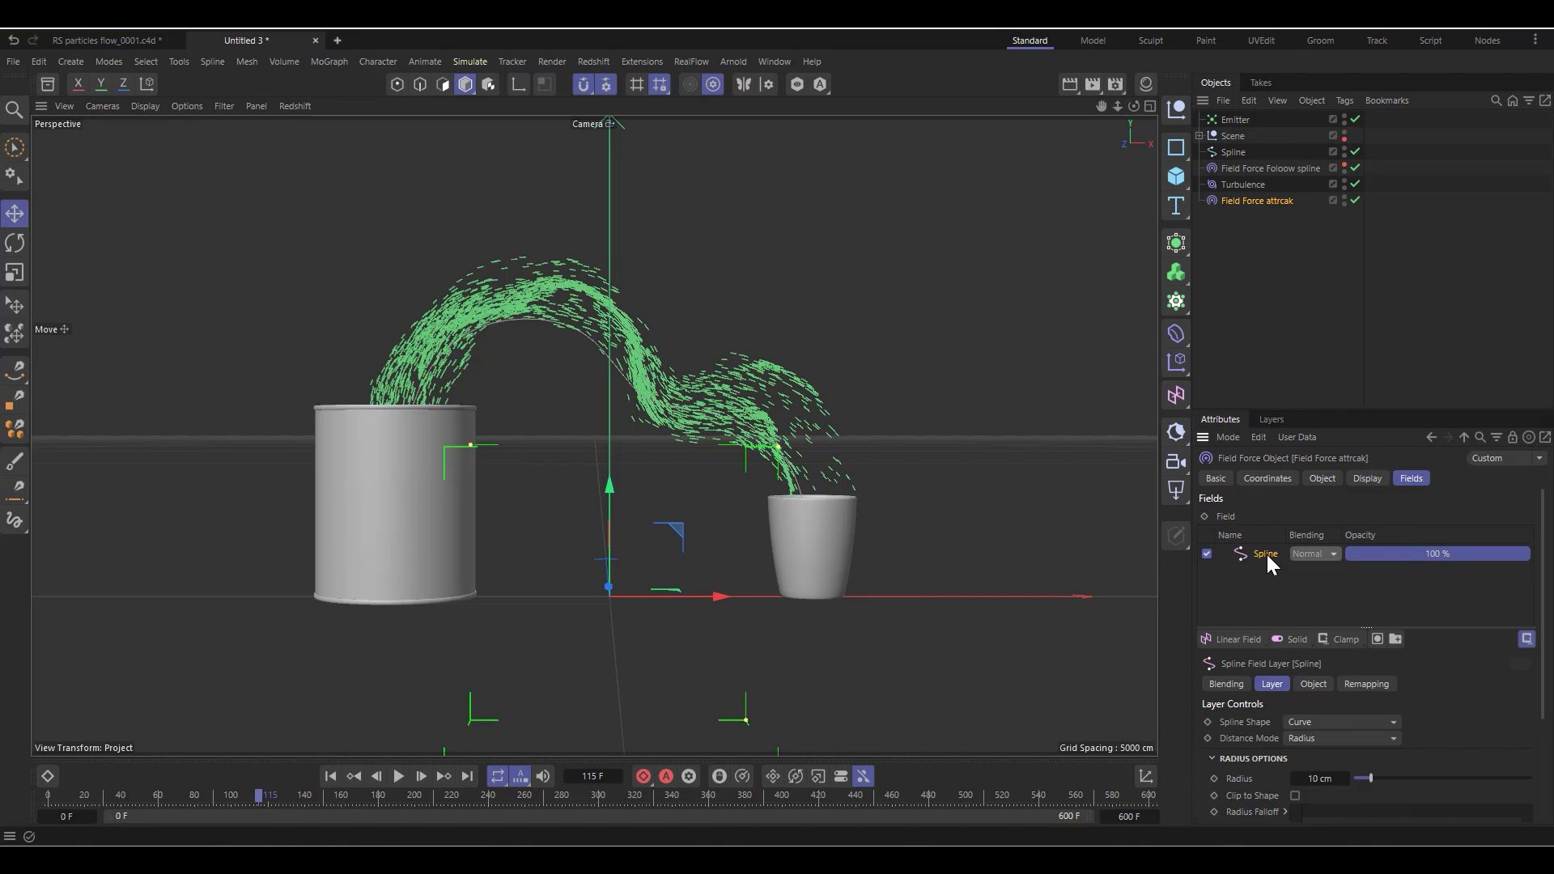
{"action": "key", "text": "Delete"}
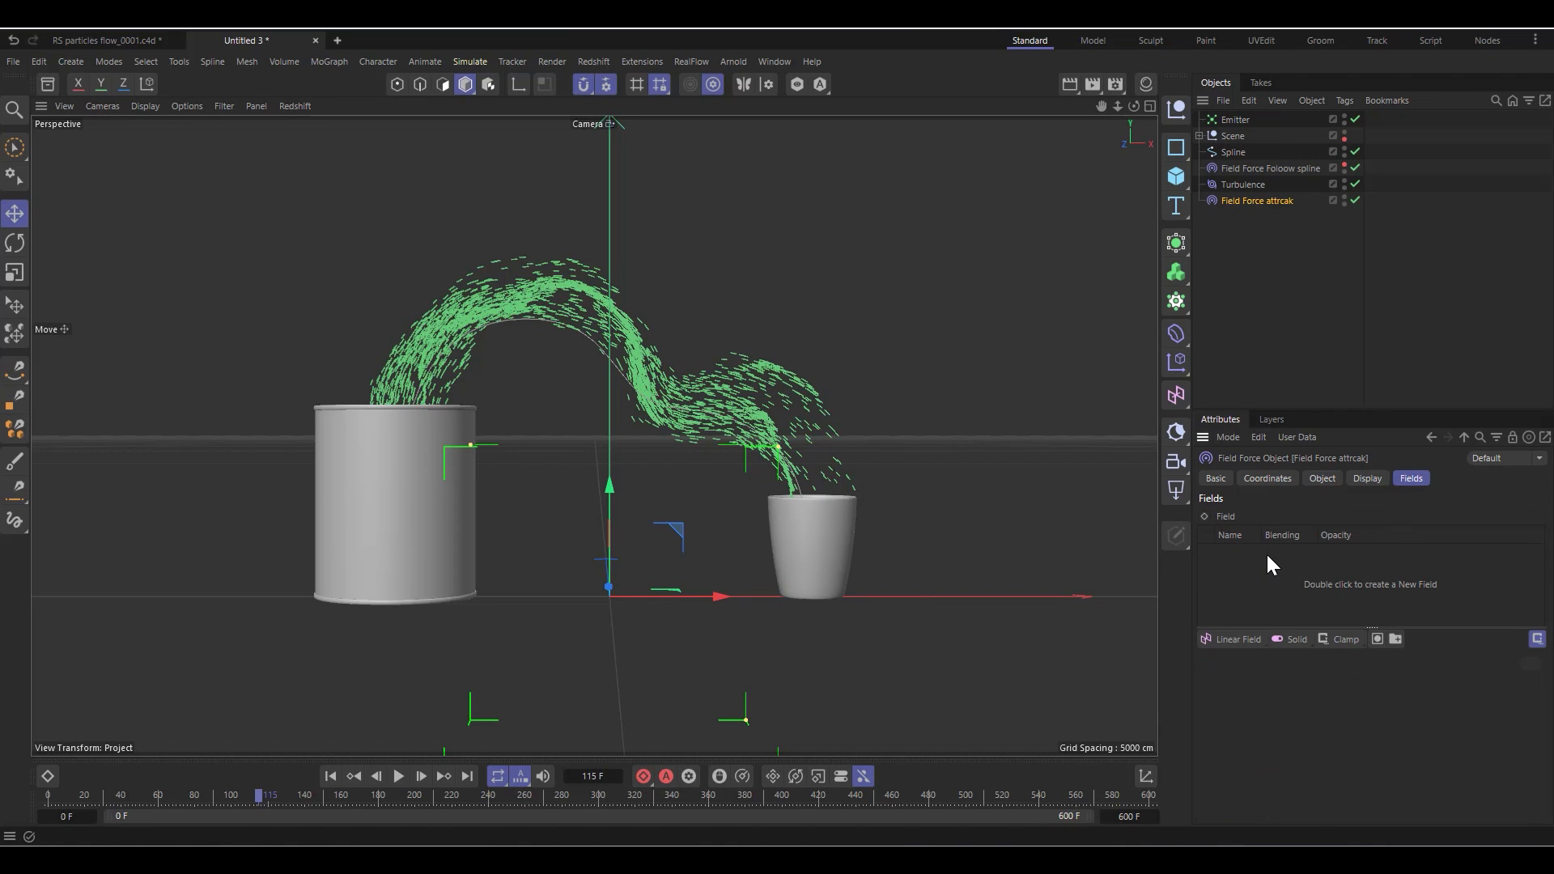
Add the Spline to the Field list in the object properties of "Field Force attrcak" and set its Distance Mode to Radius
{"action": "left_click", "coordinate": [1325, 478]}
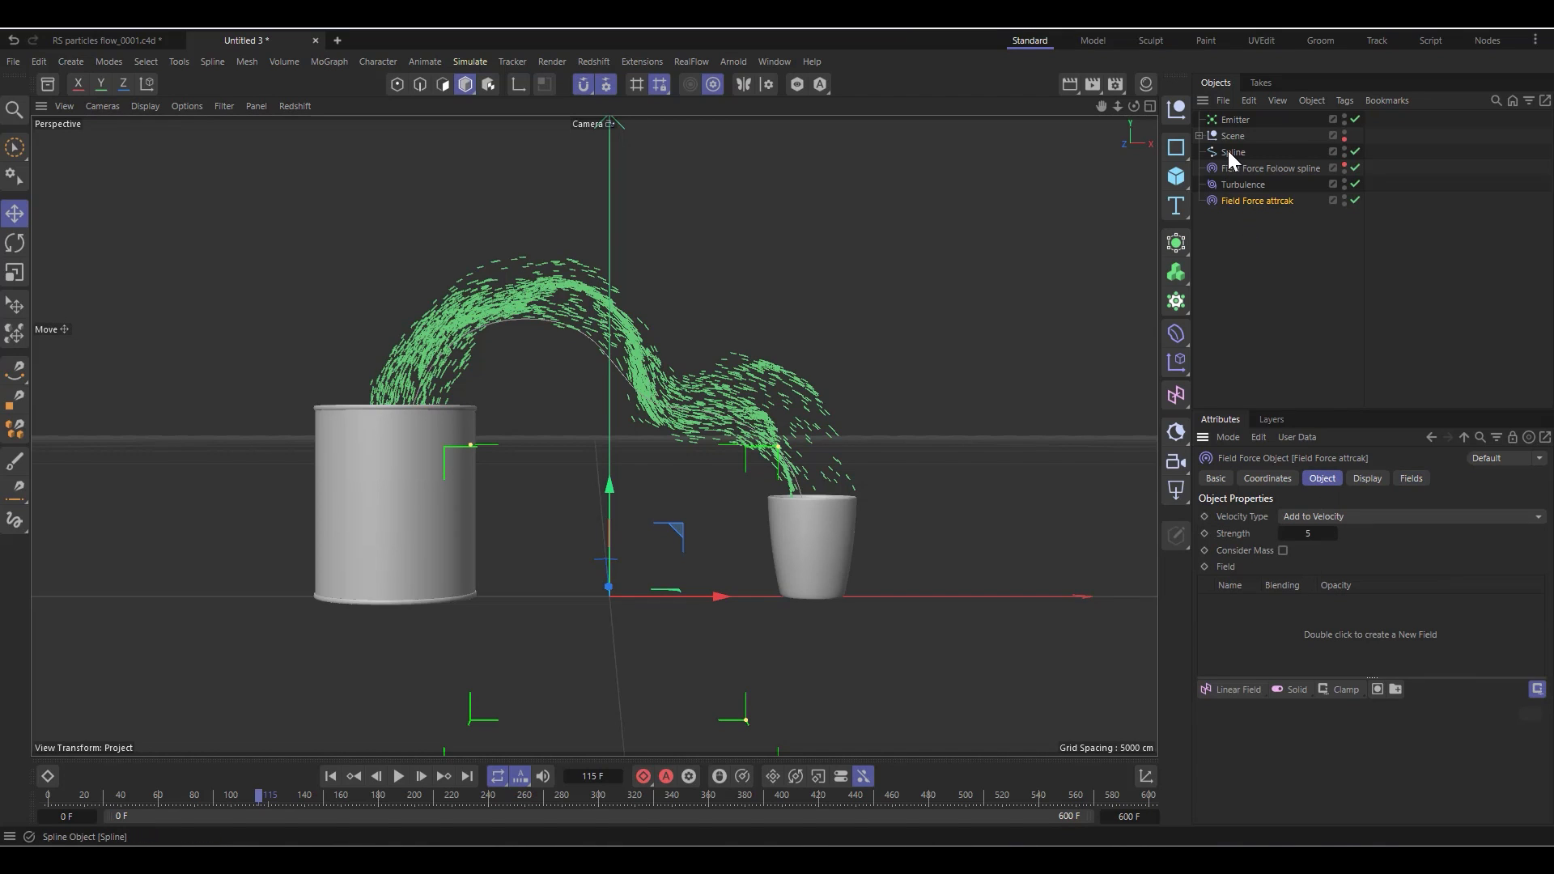
{"action": "left_click_drag", "start_coordinate": [1227, 151], "coordinate": [1268, 595]}
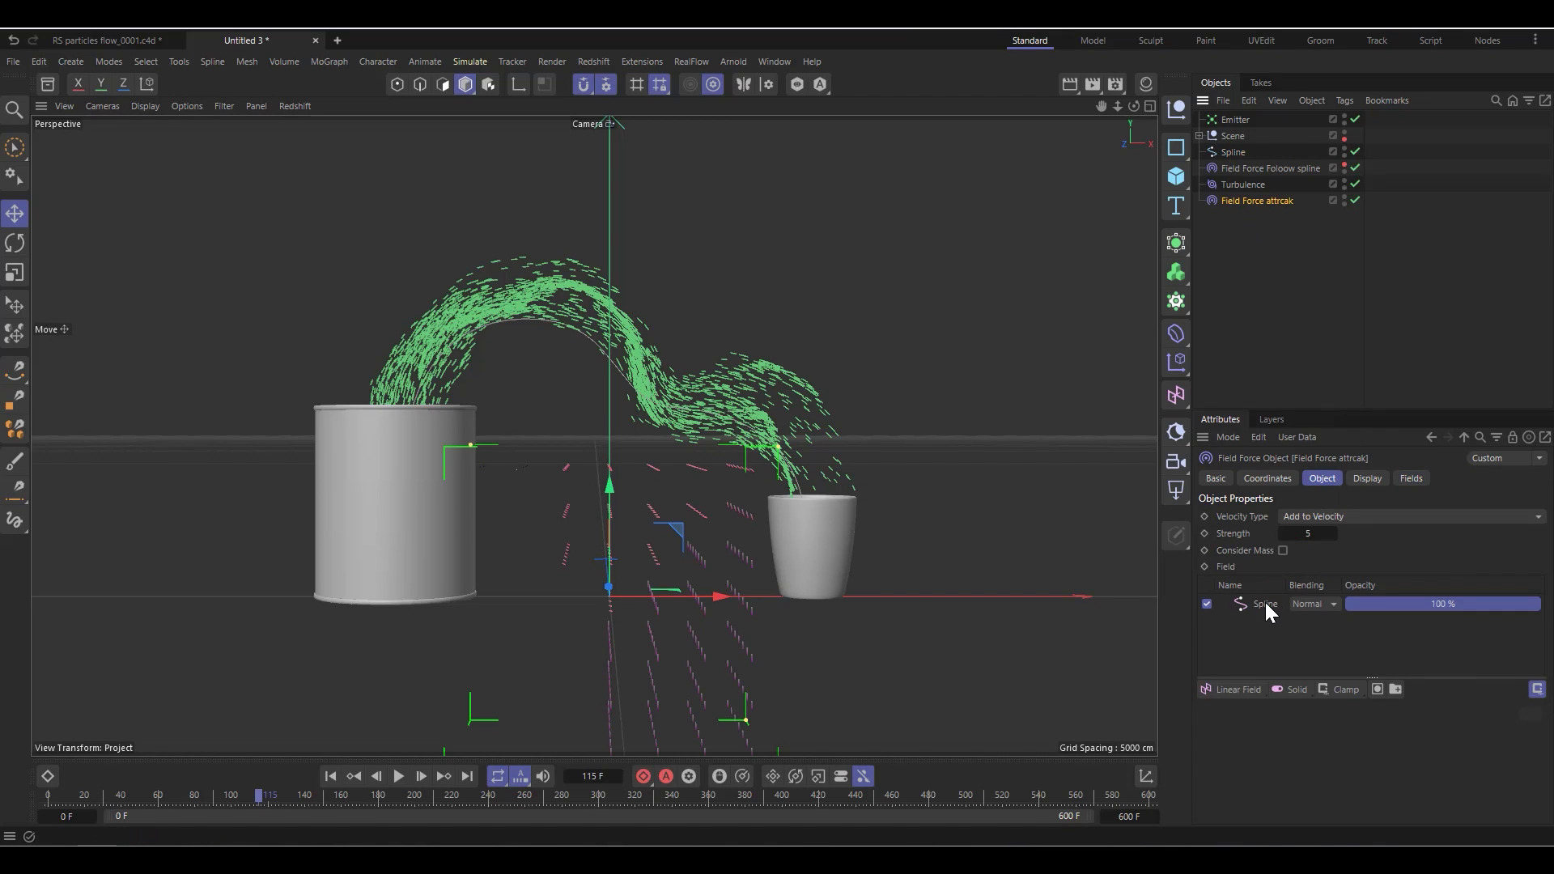
{"action": "left_click", "coordinate": [1265, 603]}
{"action": "scroll", "coordinate": [1265, 798], "scroll_direction": "down", "scroll_amount": 1}
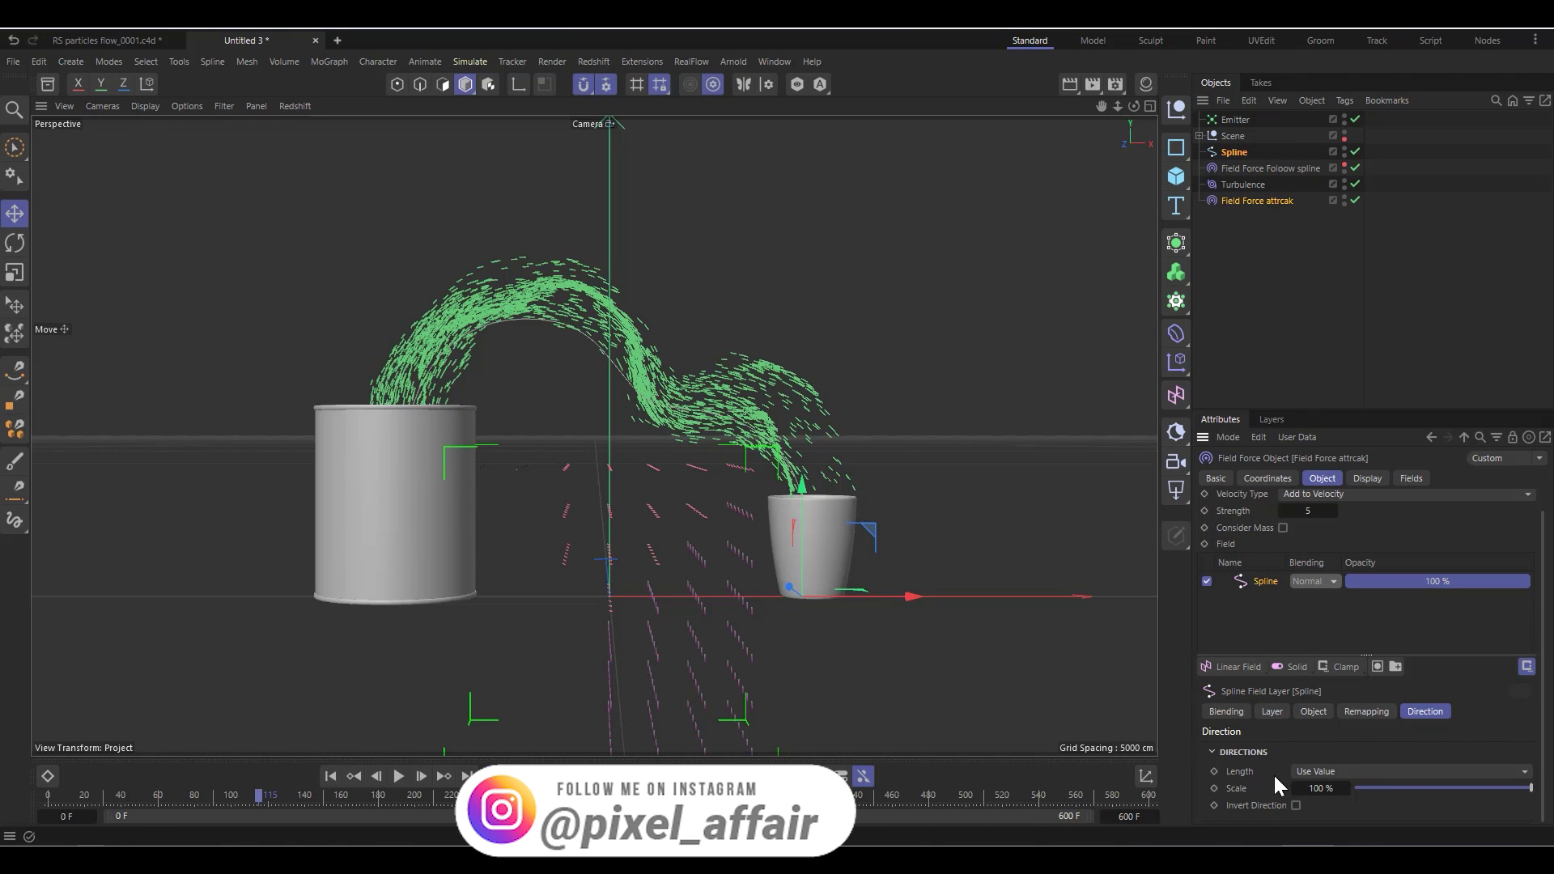
{"action": "left_click", "coordinate": [1272, 711]}
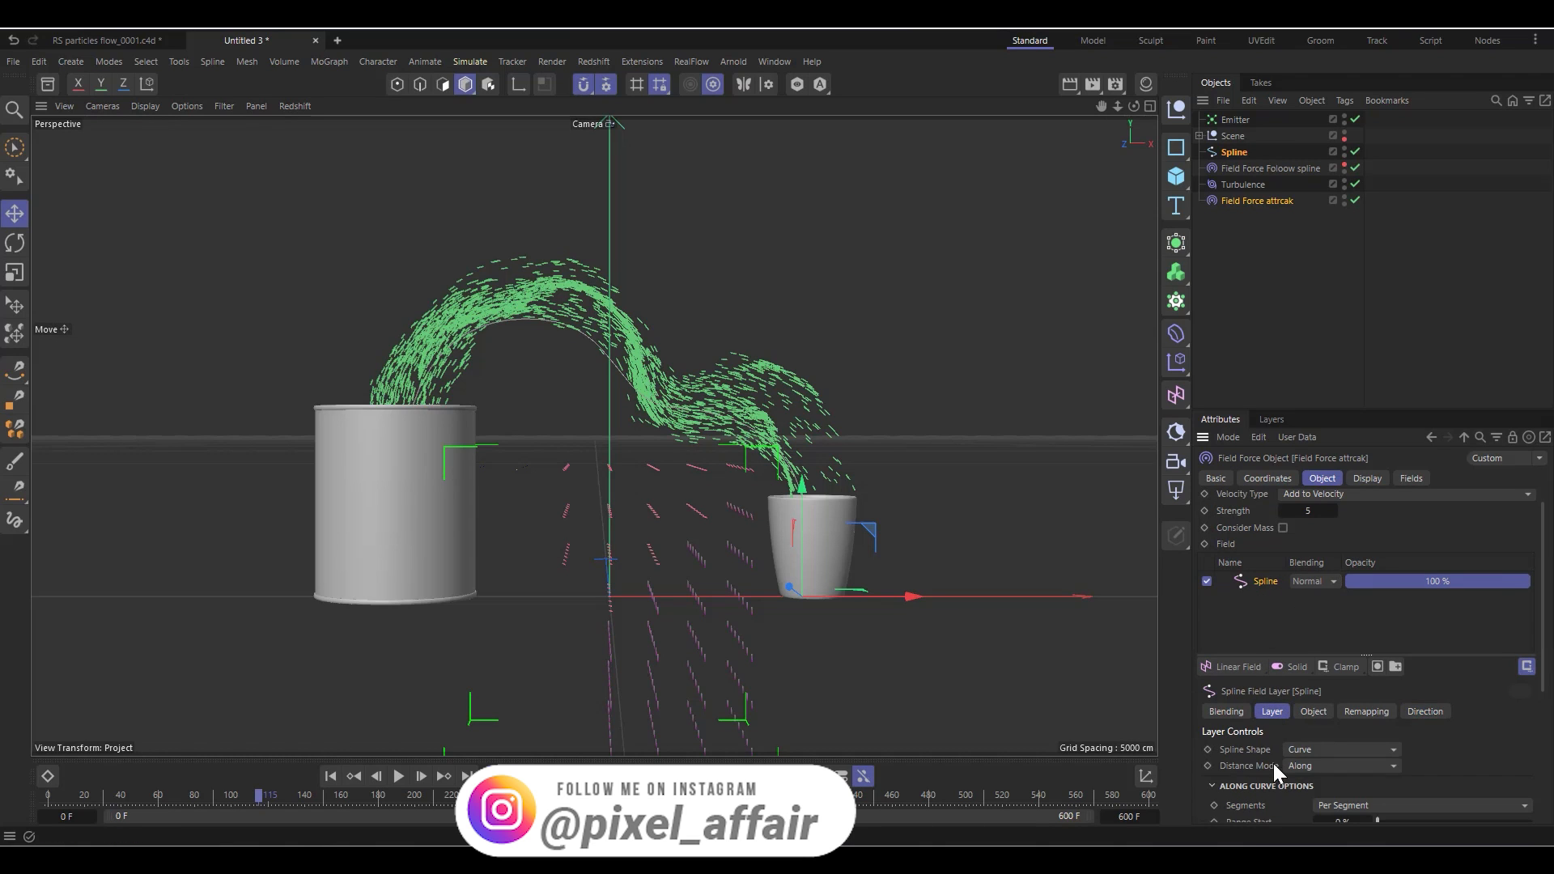
{"action": "scroll", "coordinate": [1247, 761], "scroll_direction": "down", "scroll_amount": 4}
{"action": "left_click", "coordinate": [1292, 665]}
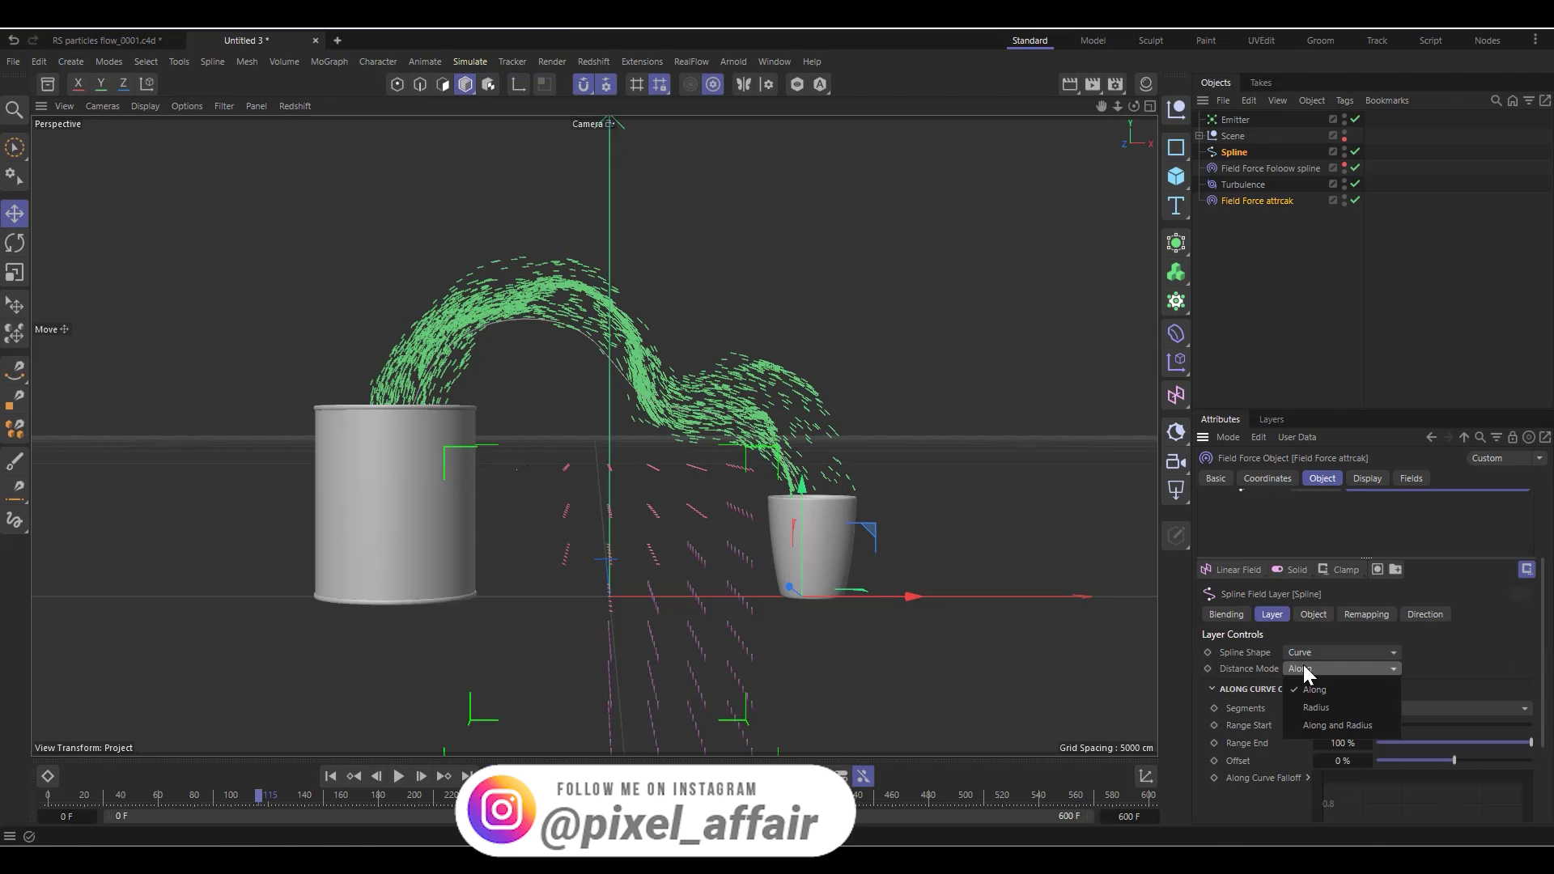
{"action": "left_click", "coordinate": [1310, 707]}
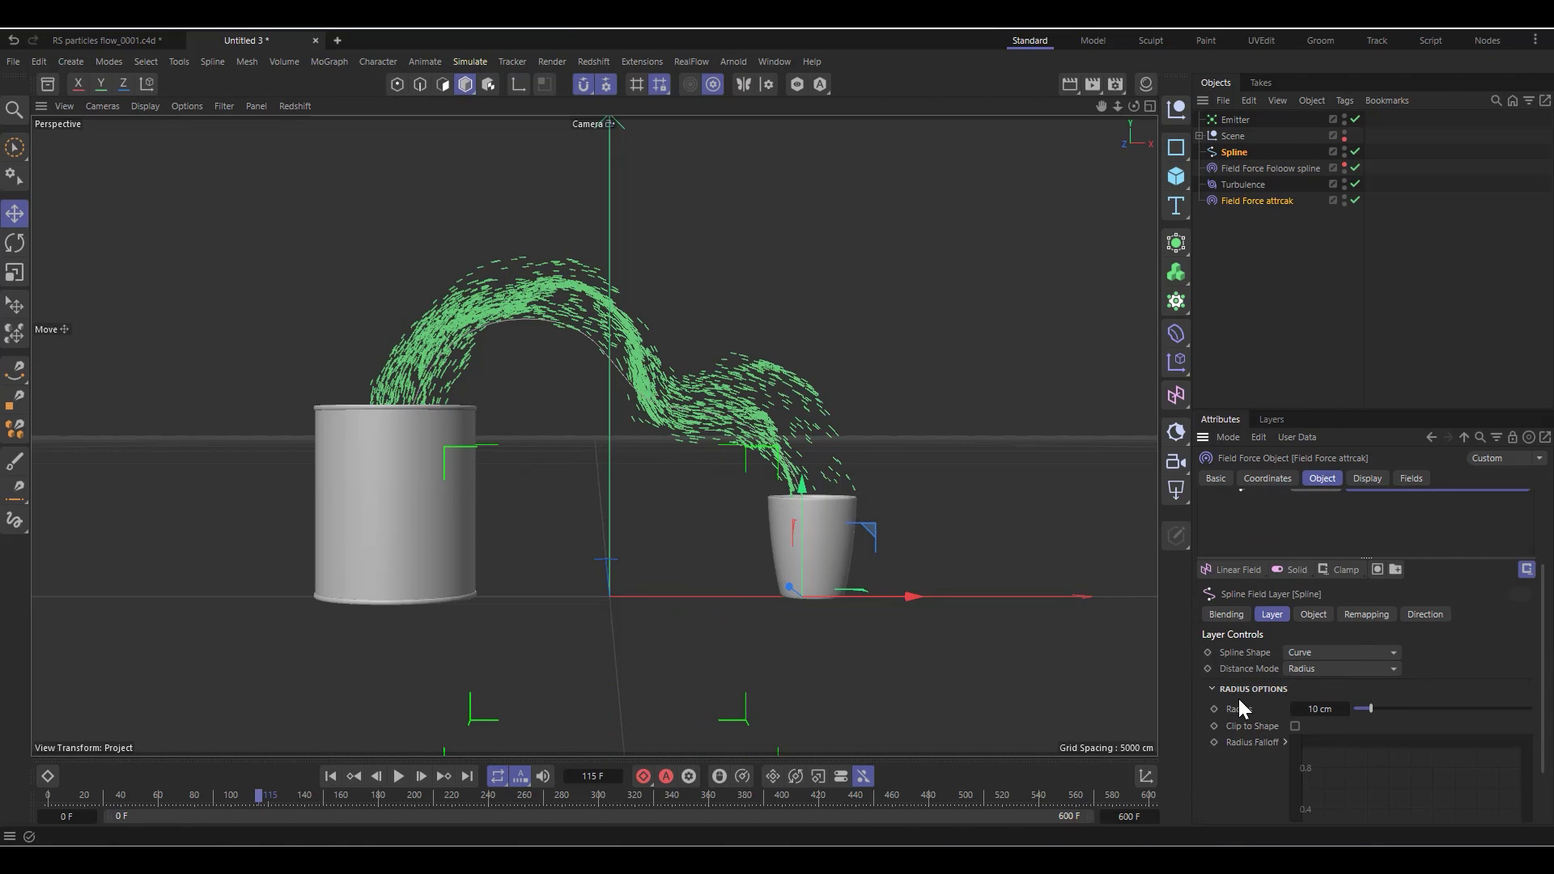
Set the force's Velocity Type to Set Absolute Velocity with Strength 60, and its Spline layer's Radius to 30 cm
{"action": "scroll", "coordinate": [1241, 704], "scroll_direction": "up", "scroll_amount": 5}
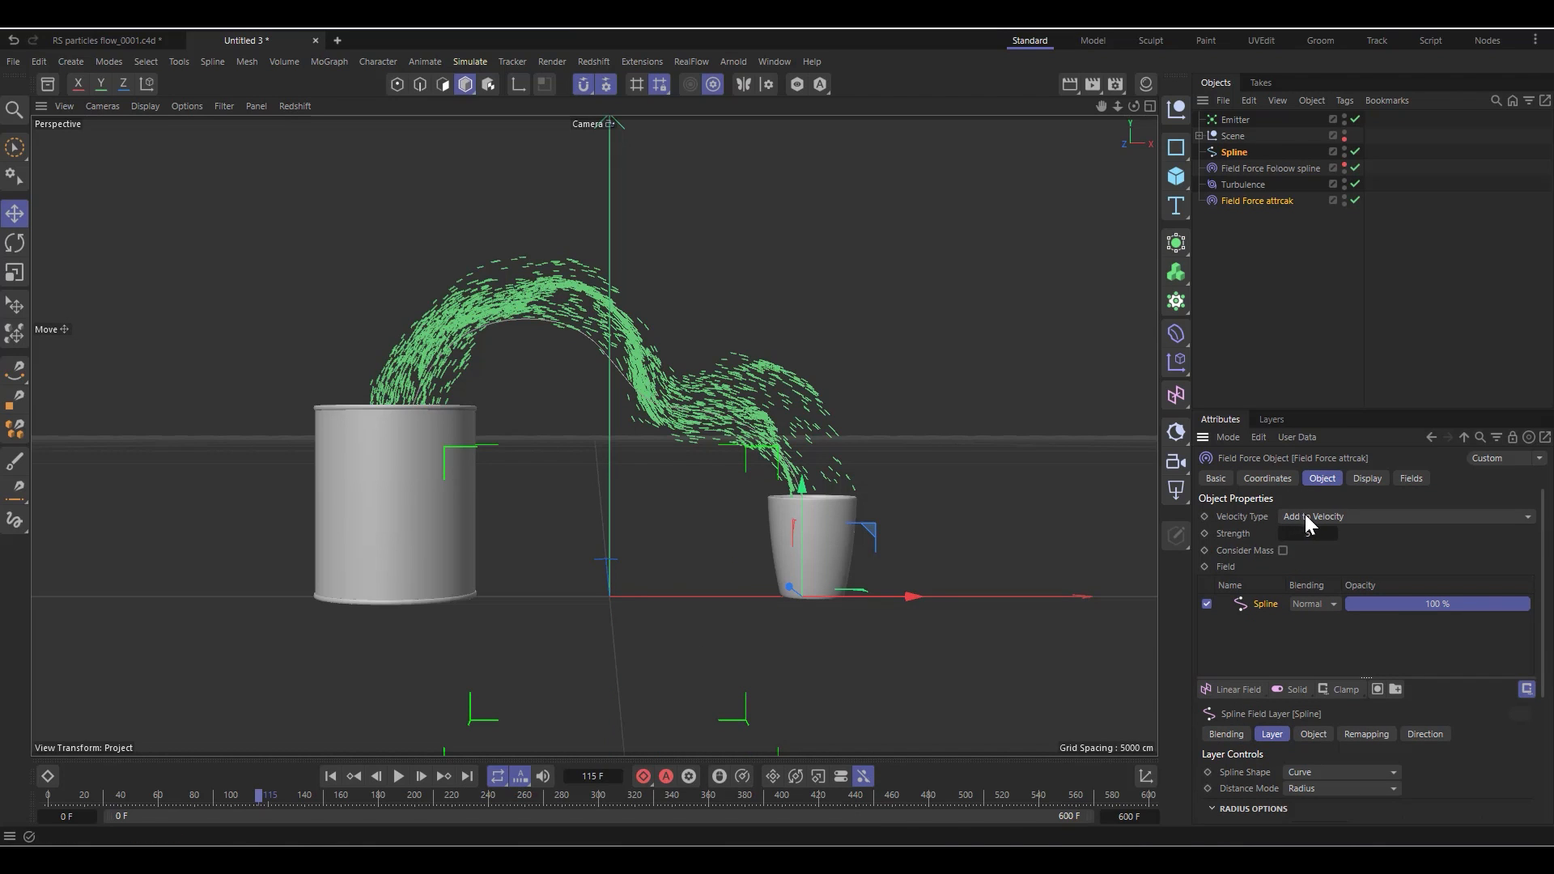
{"action": "left_click", "coordinate": [1306, 516]}
{"action": "left_click", "coordinate": [1311, 552]}
{"action": "scroll", "coordinate": [1400, 556], "scroll_direction": "down", "scroll_amount": 3}
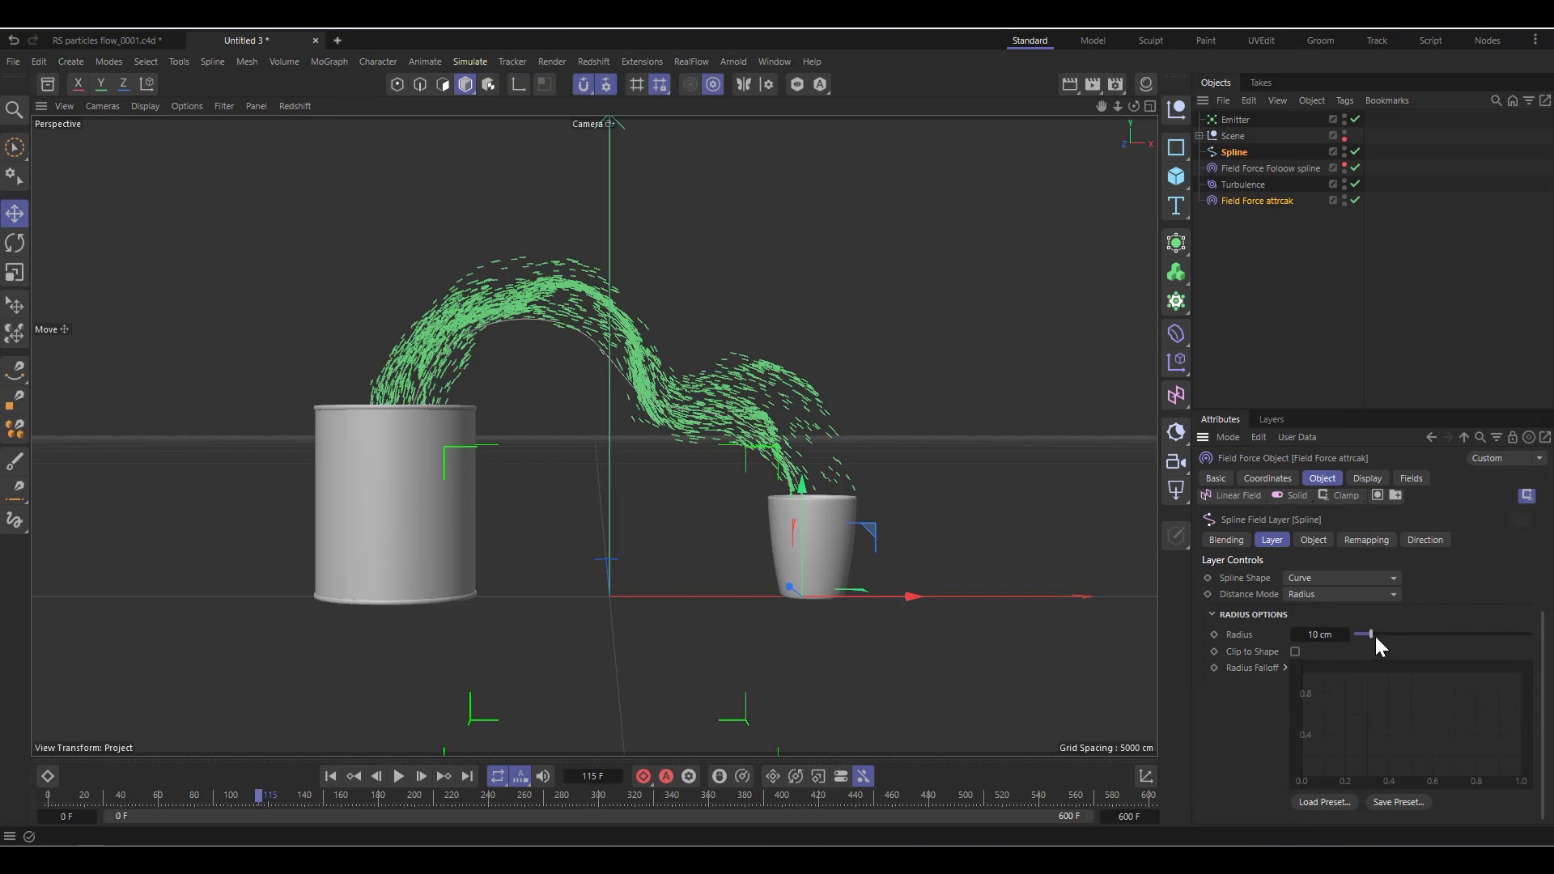
{"action": "left_click_drag", "start_coordinate": [1391, 636], "coordinate": [1394, 637]}
Play the animation from frame 0 to check the attraction, stop it, and disable Turbulence
{"action": "left_click", "coordinate": [332, 777]}
{"action": "left_click", "coordinate": [398, 777]}
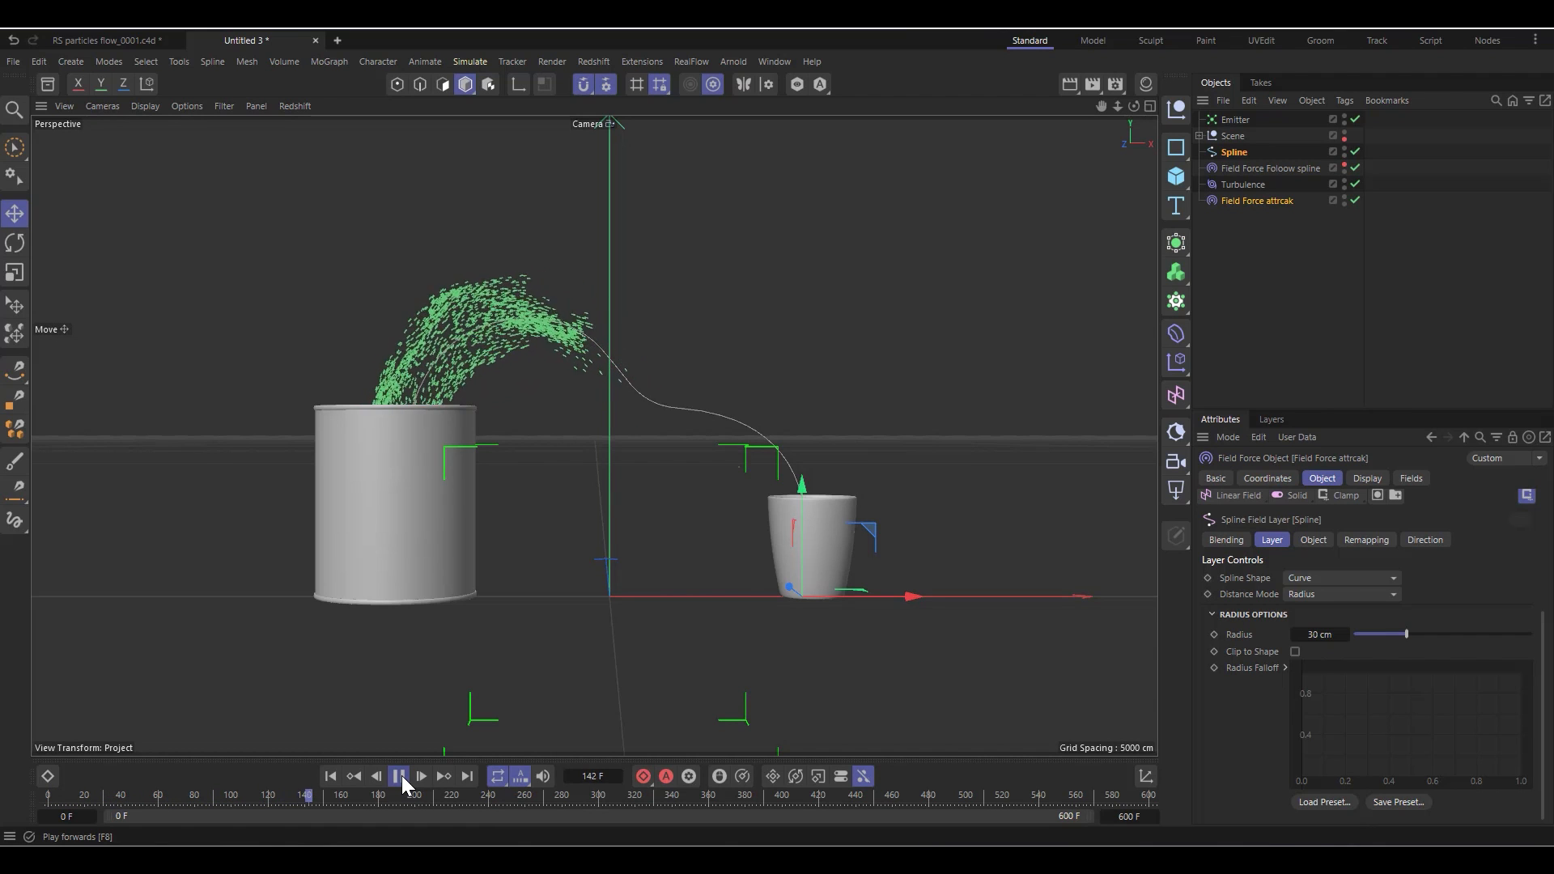
{"action": "left_click", "coordinate": [400, 776]}
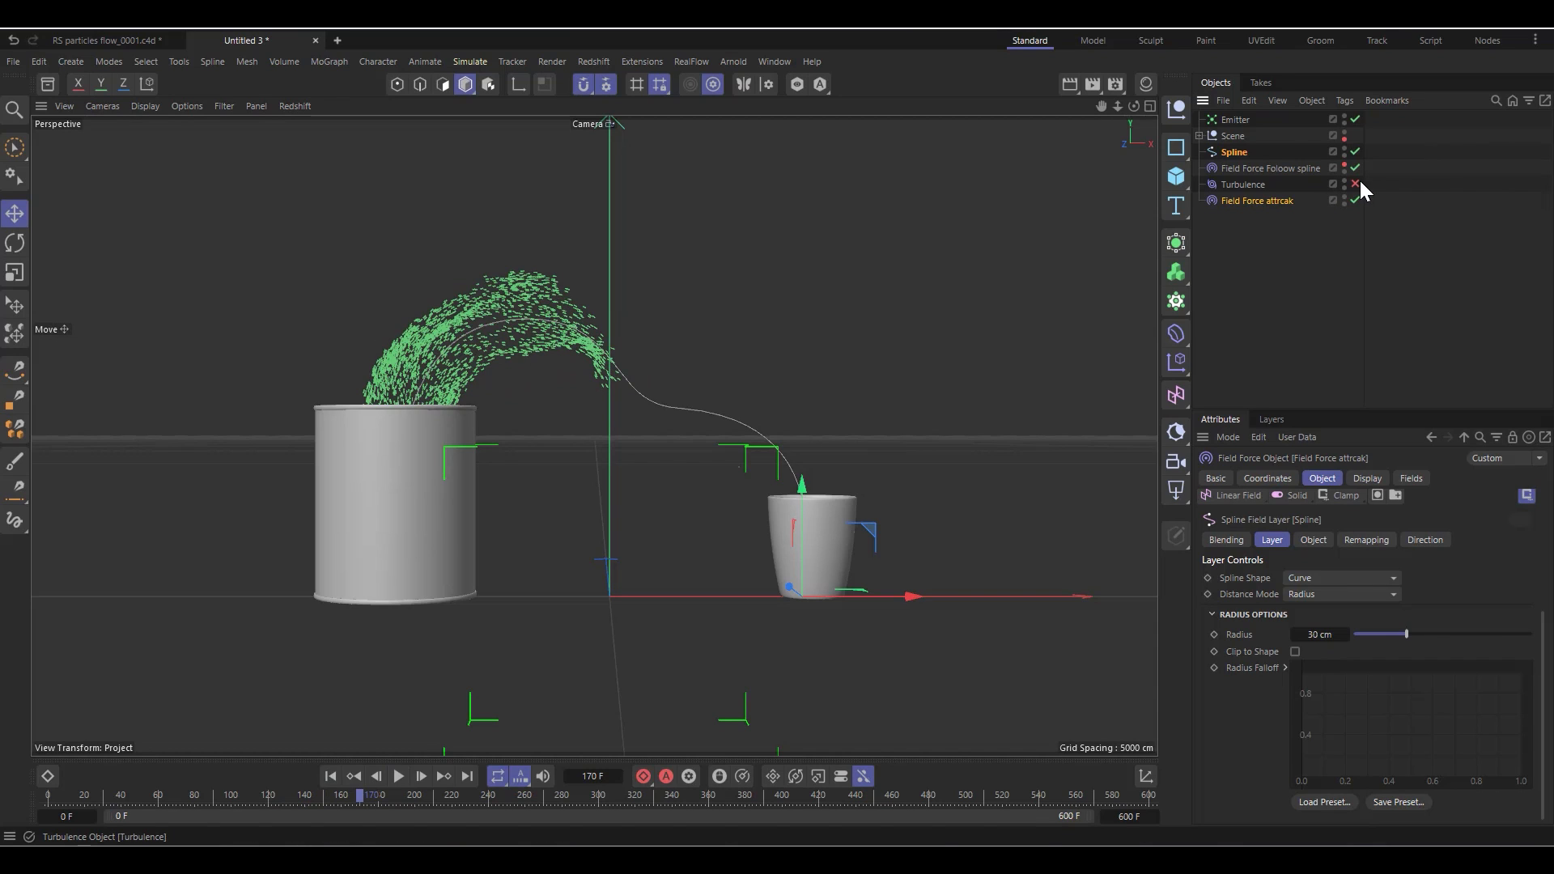
Hide the Scene object in the viewport and replay the animation from frame 0 to inspect the particle path
{"action": "left_click", "coordinate": [1343, 133], "text": "ctrl"}
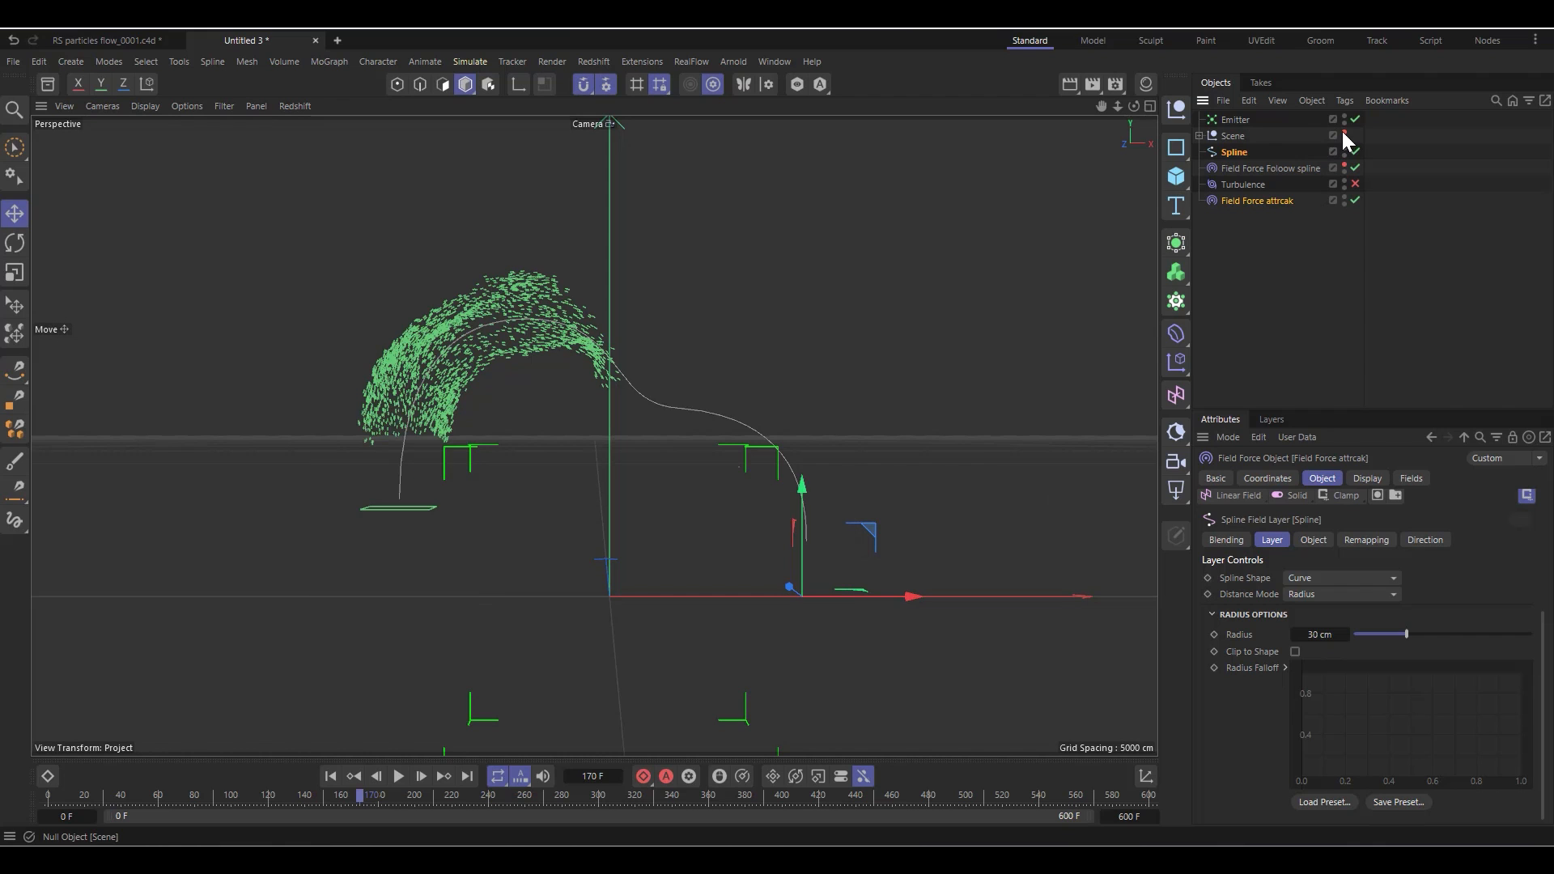
{"action": "left_click", "coordinate": [331, 776]}
{"action": "left_click", "coordinate": [399, 777]}
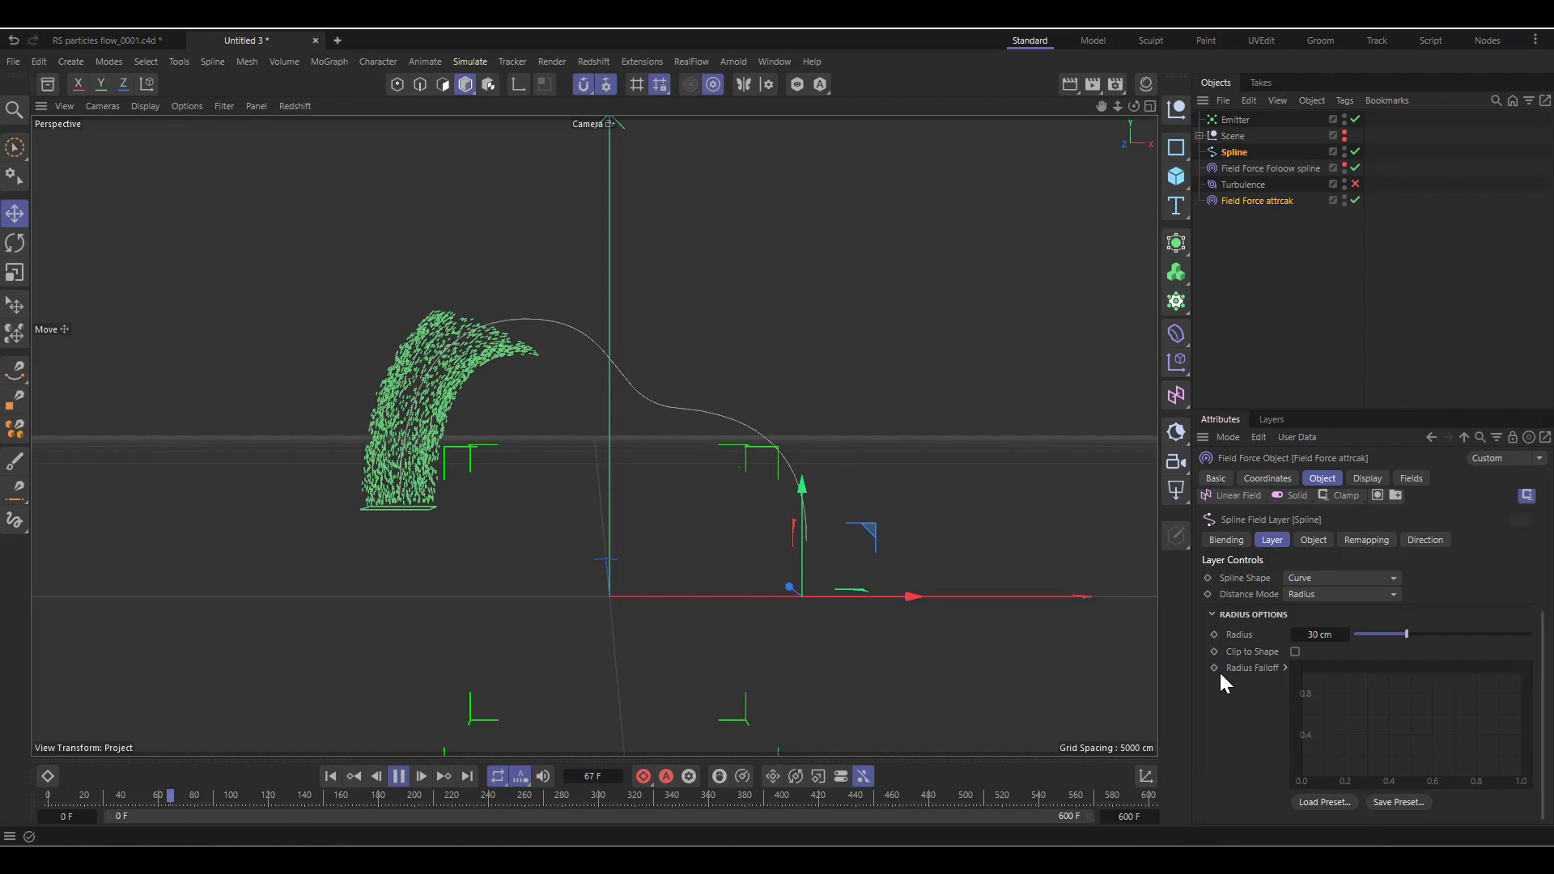
{"action": "scroll", "coordinate": [1224, 656], "scroll_direction": "up", "scroll_amount": 3}
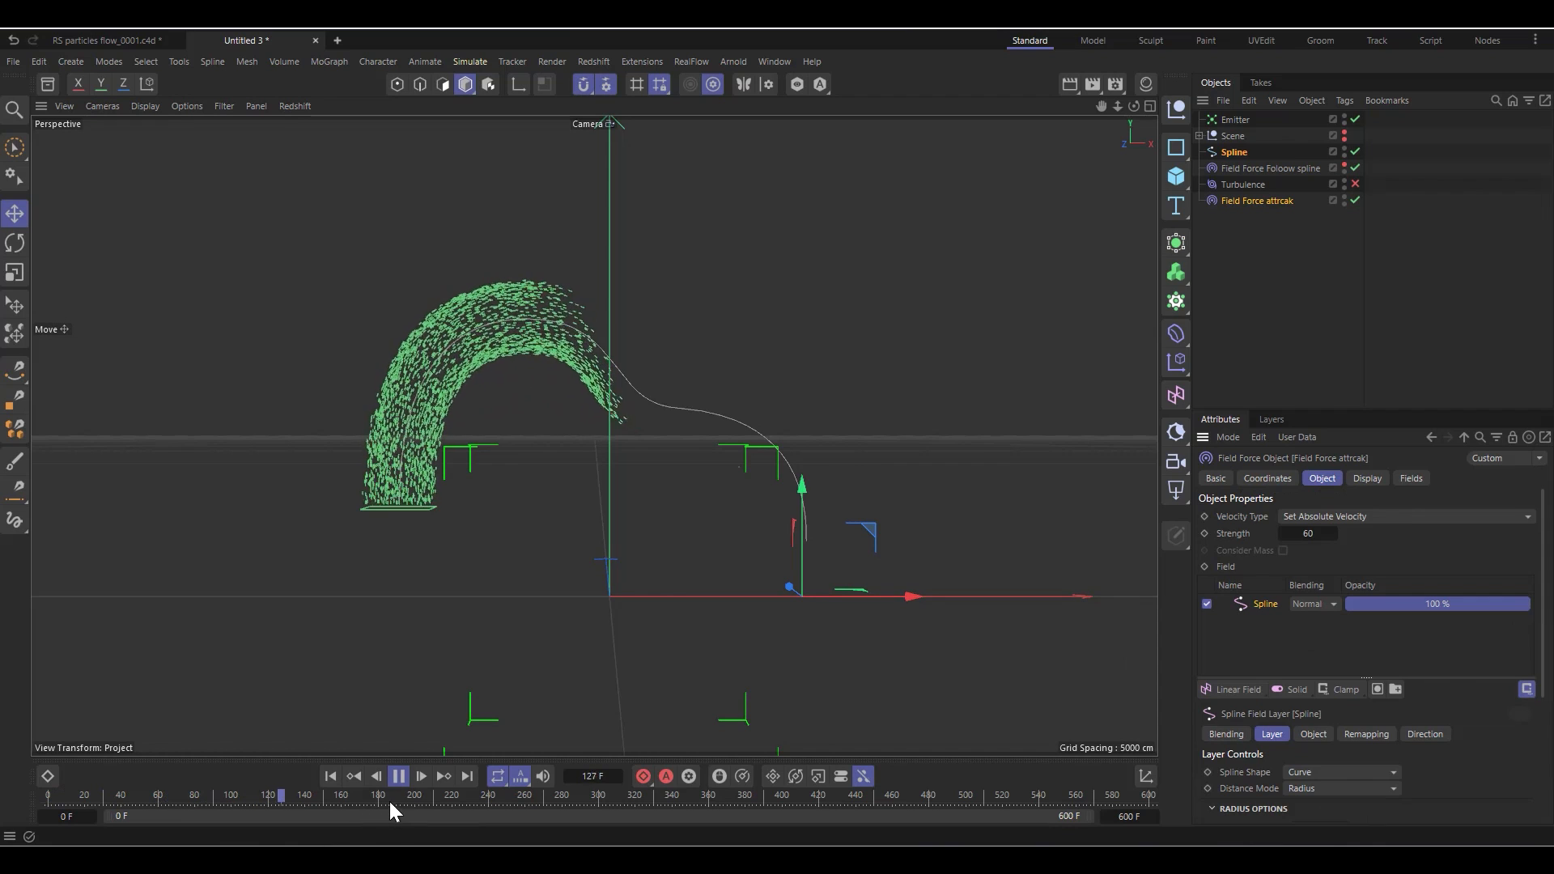
{"action": "left_click", "coordinate": [398, 776]}
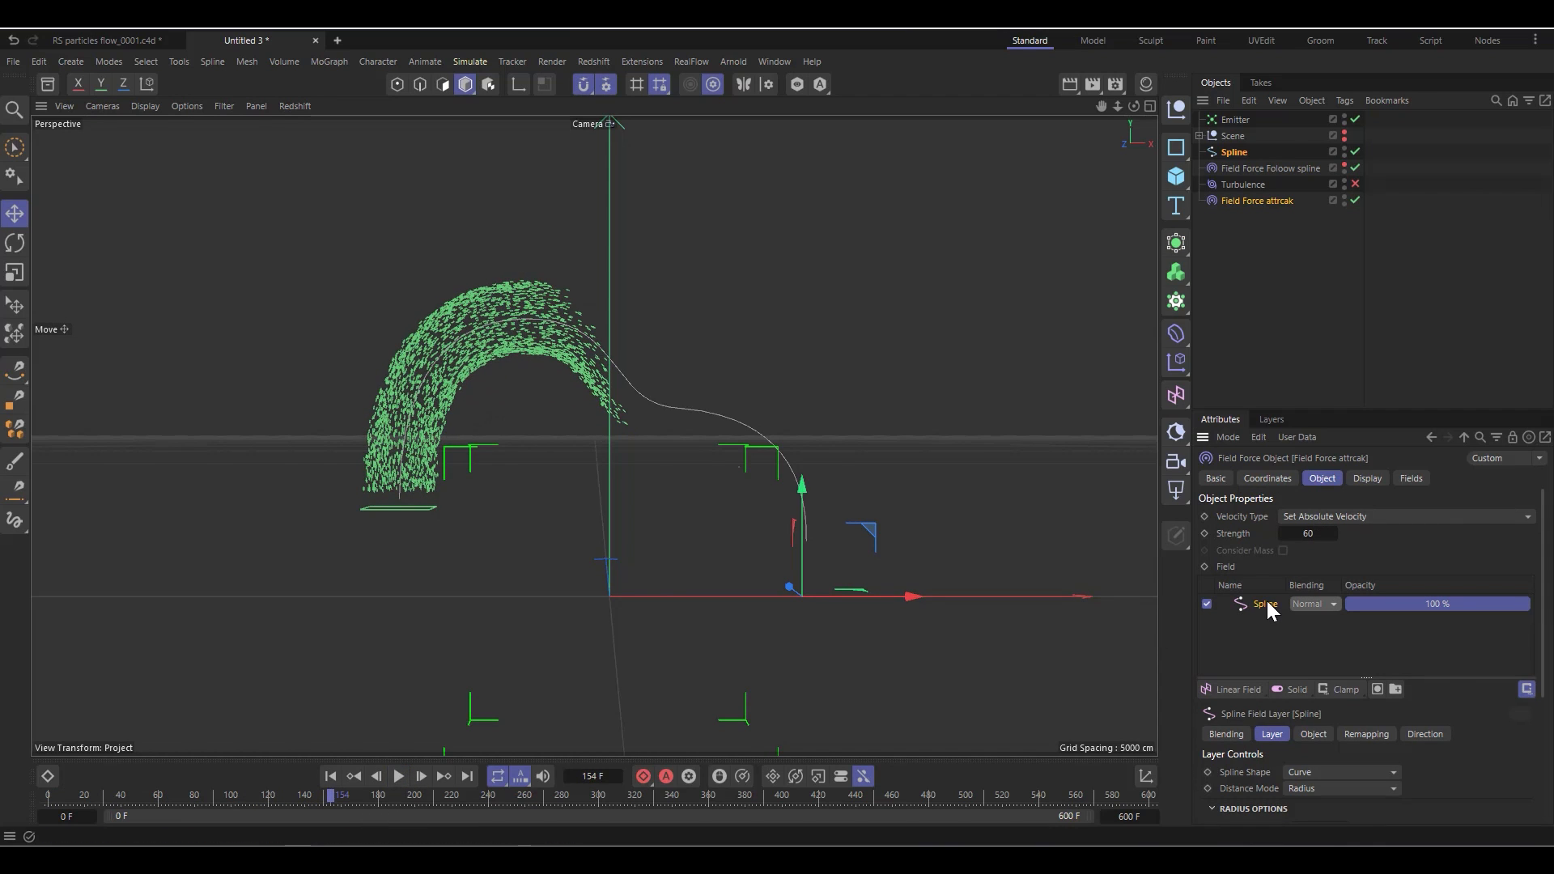
Set the Spline layer's direction Length to Normalize and hide the "Field Force attrcak" display in the viewport
{"action": "left_click", "coordinate": [1436, 733]}
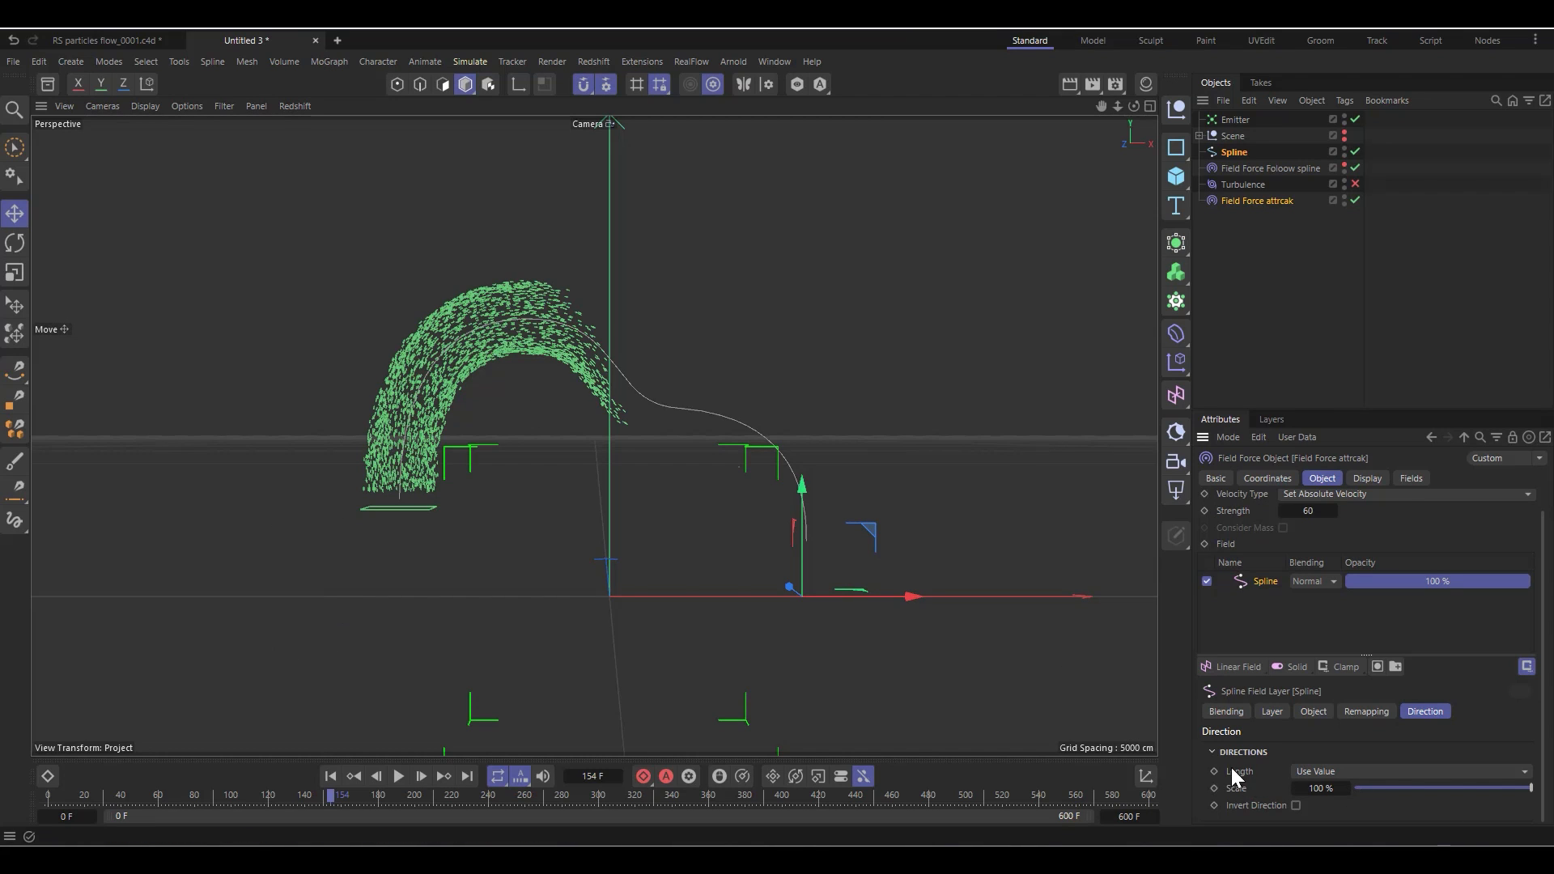
{"action": "left_click", "coordinate": [1316, 771]}
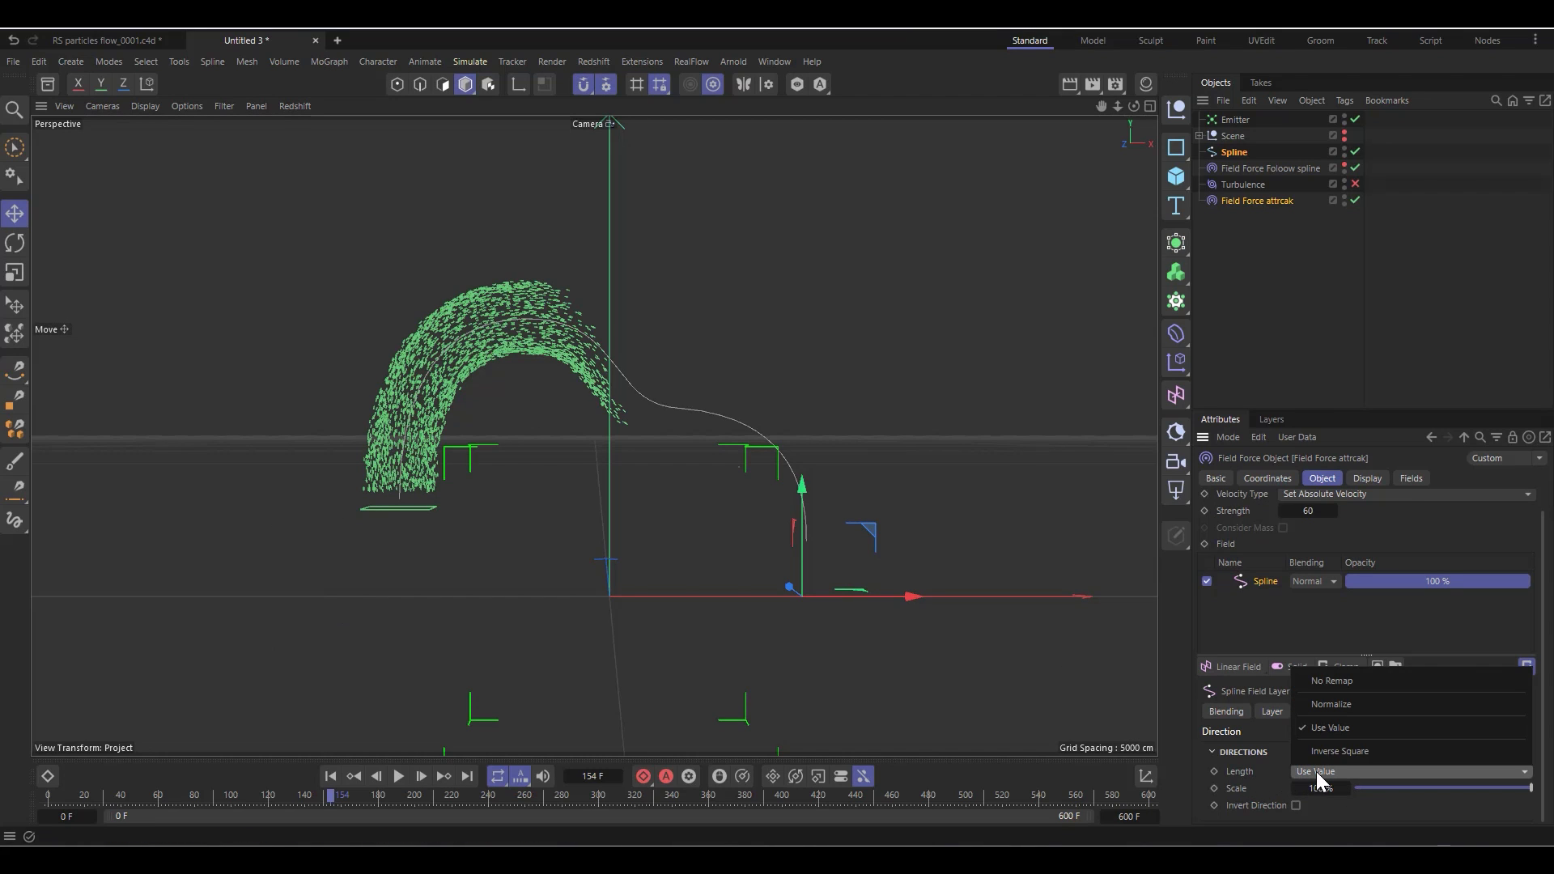
{"action": "left_click", "coordinate": [1344, 703]}
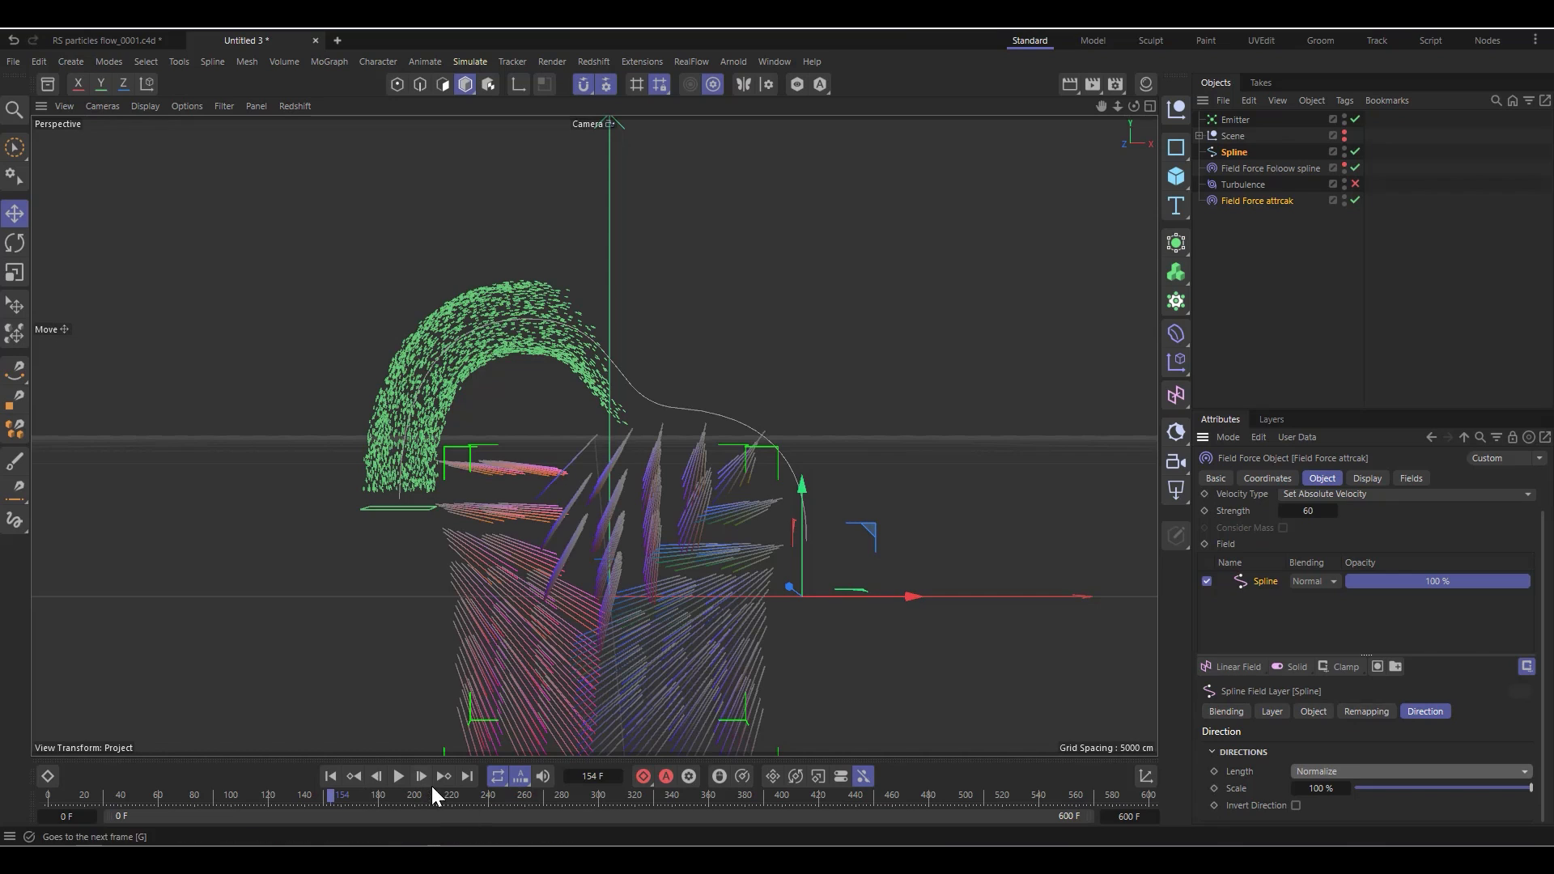
{"action": "left_click", "coordinate": [1344, 197]}
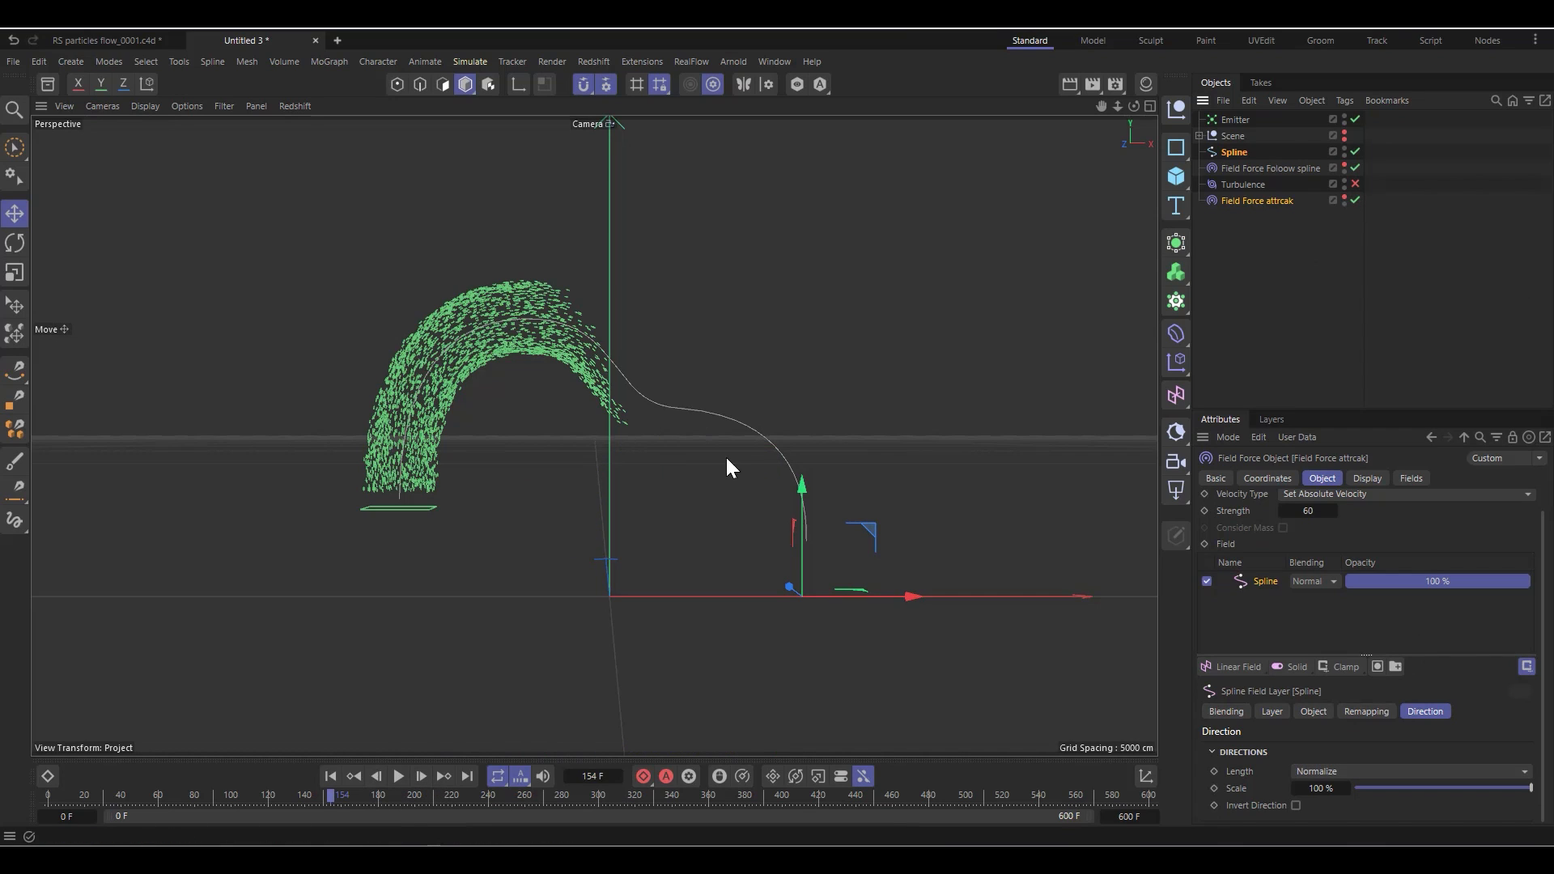
Enable Invert Direction on the Spline layer and replay the animation from frame 0 to compare the particle flow
{"action": "left_click", "coordinate": [329, 777]}
{"action": "left_click", "coordinate": [398, 776]}
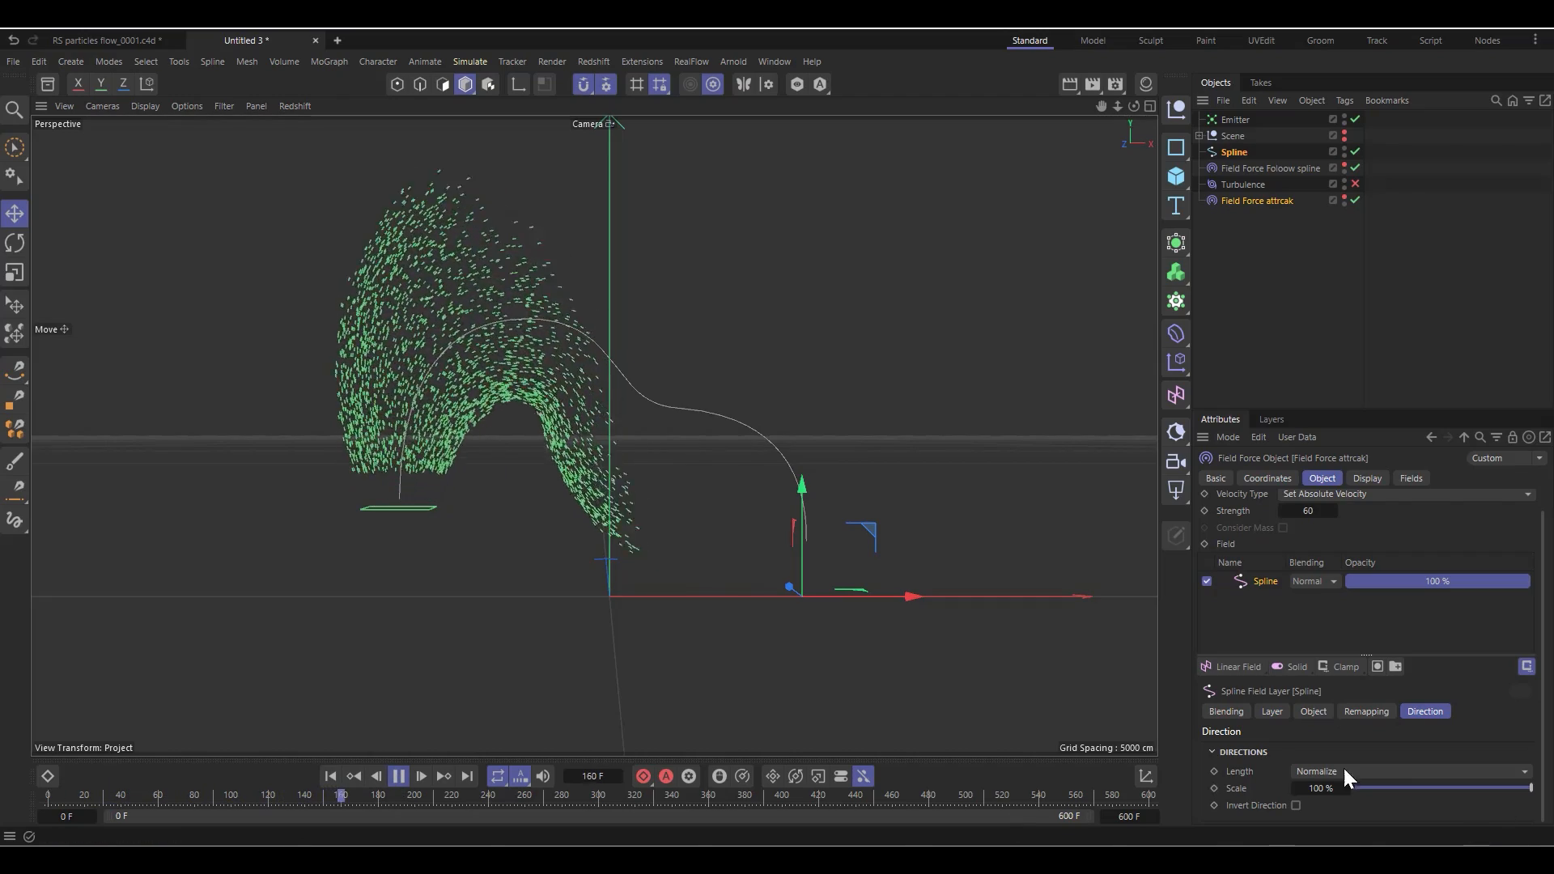
{"action": "left_click", "coordinate": [1295, 805]}
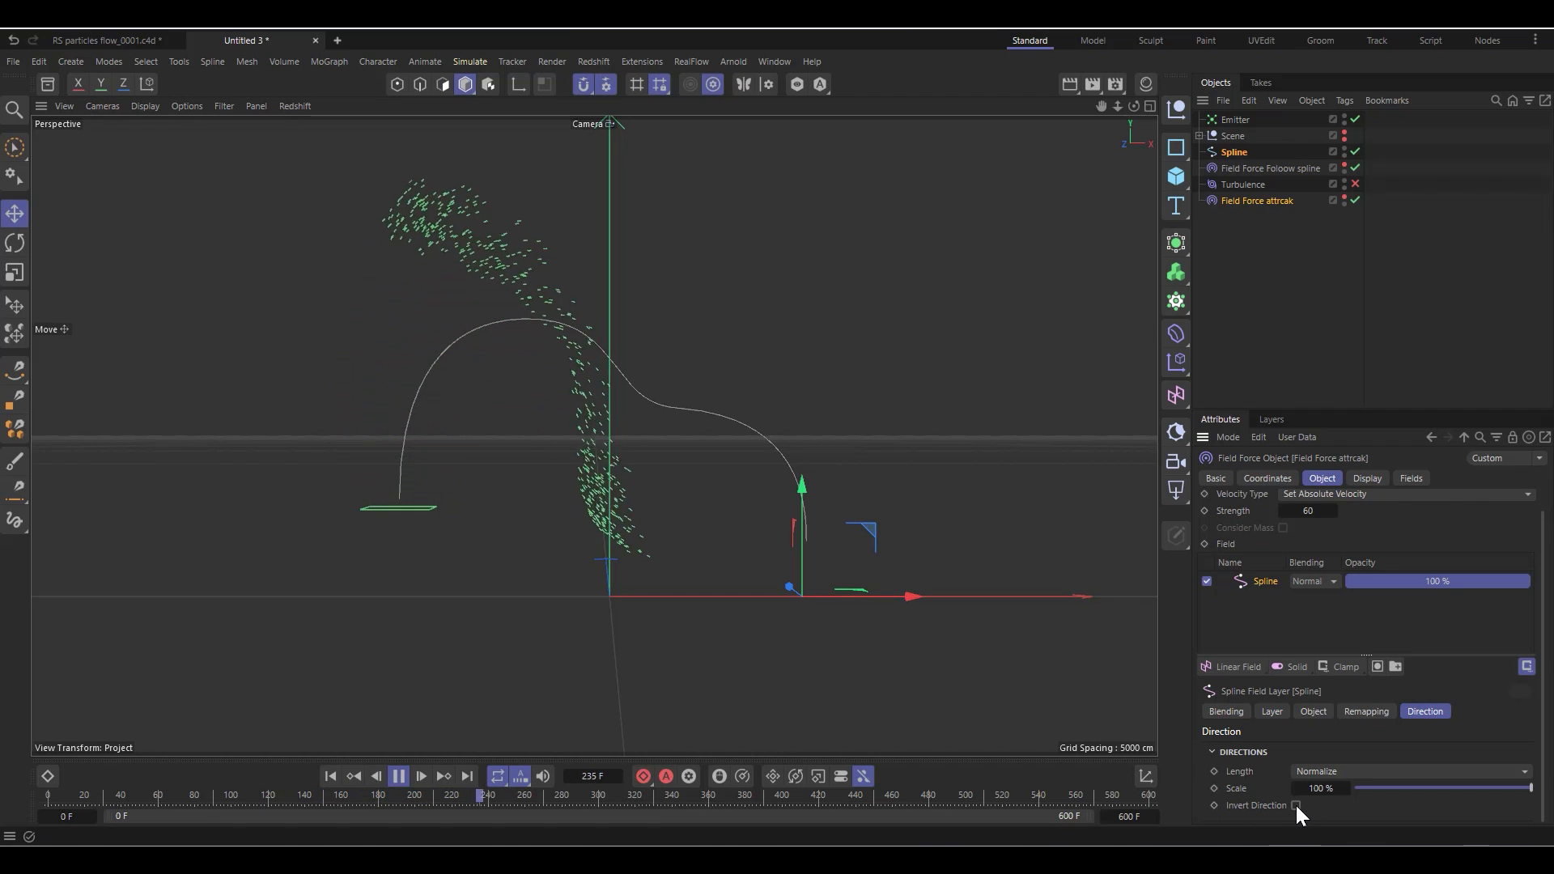
{"action": "left_click", "coordinate": [348, 777]}
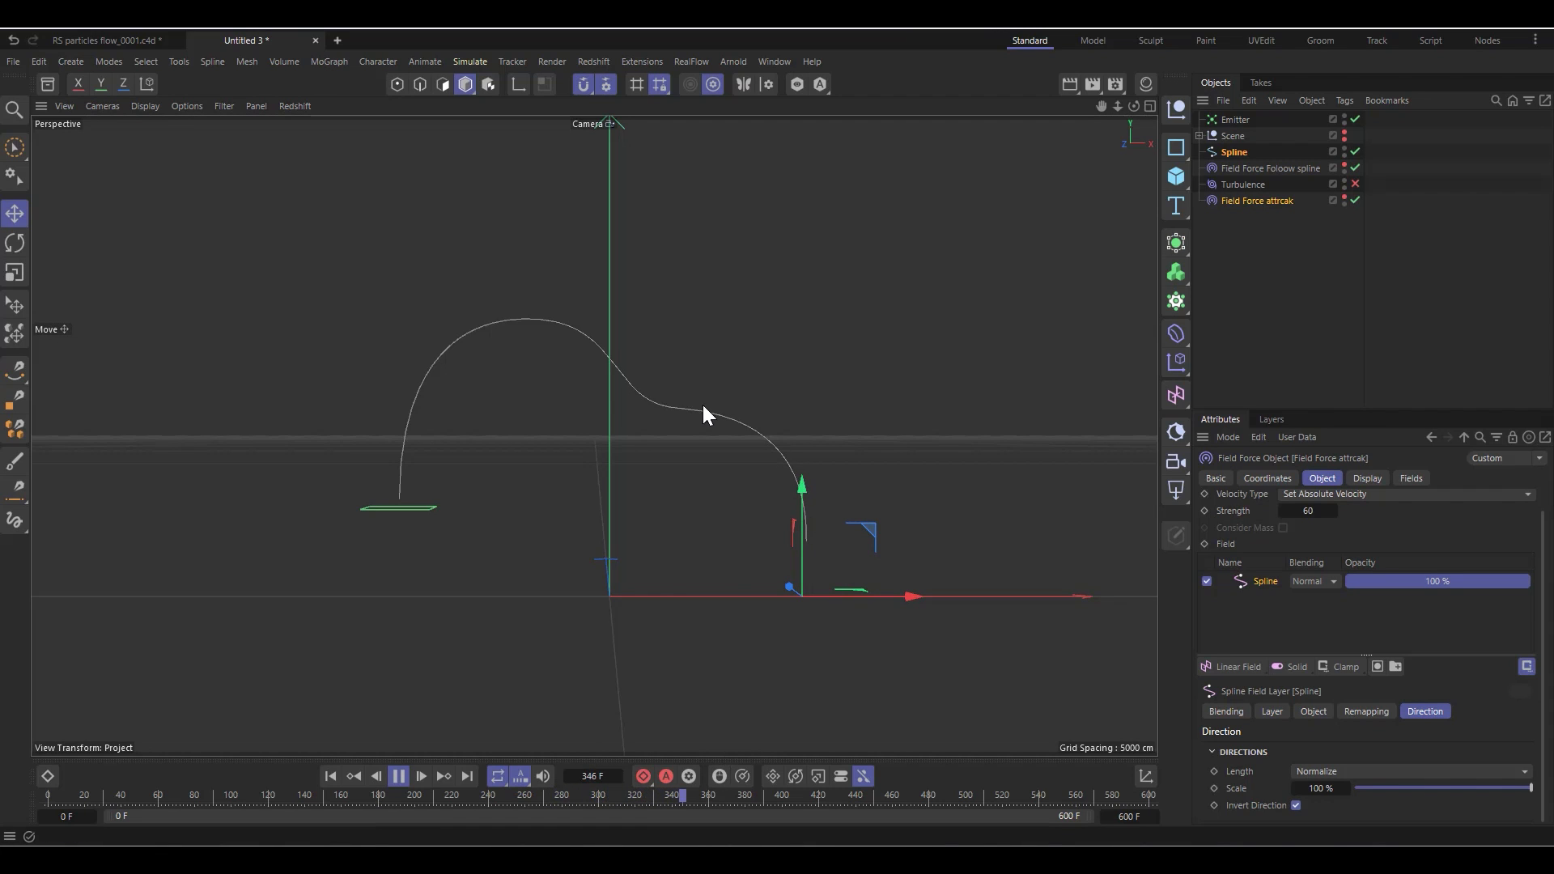
{"action": "left_click", "coordinate": [330, 776]}
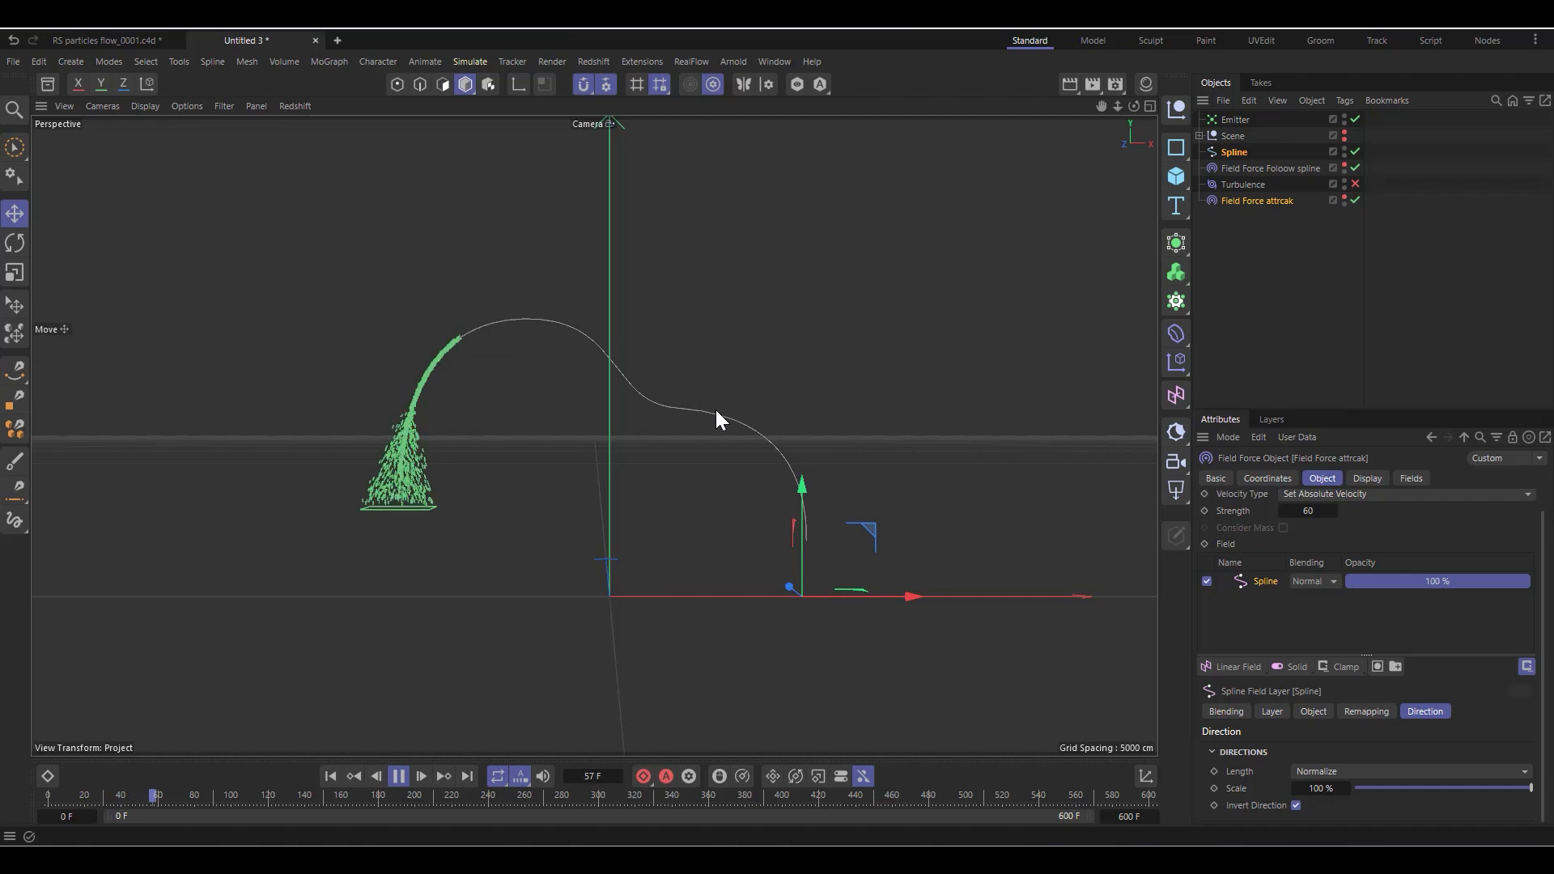
{"action": "left_click", "coordinate": [398, 777]}
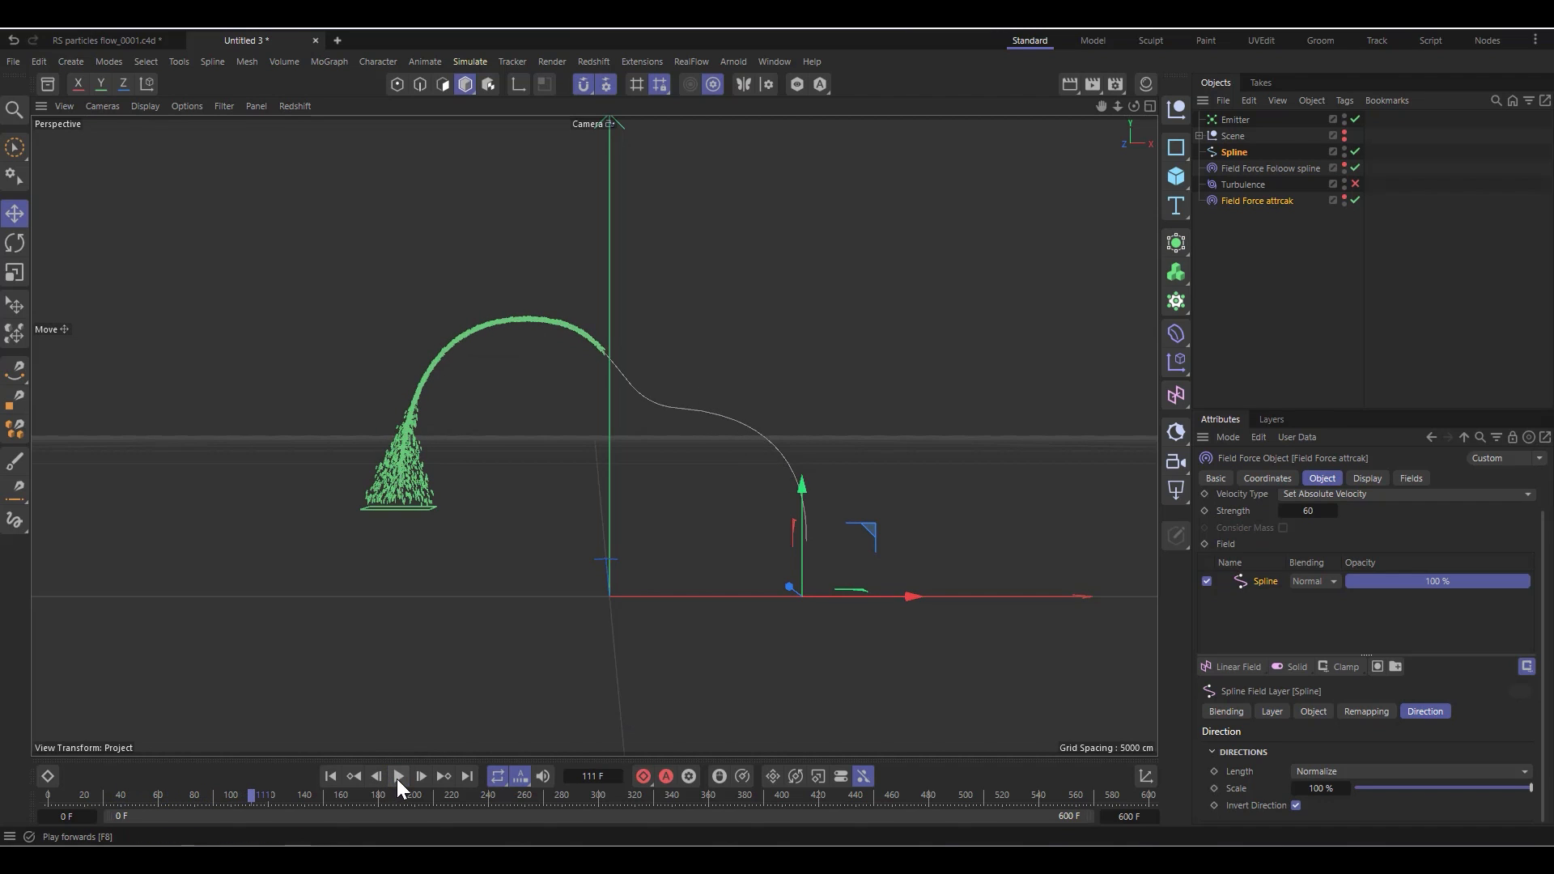
Add the Spline to the general Fields list of "Field Force attrcak" and replay the animation from frame 0
{"action": "left_click", "coordinate": [1275, 200]}
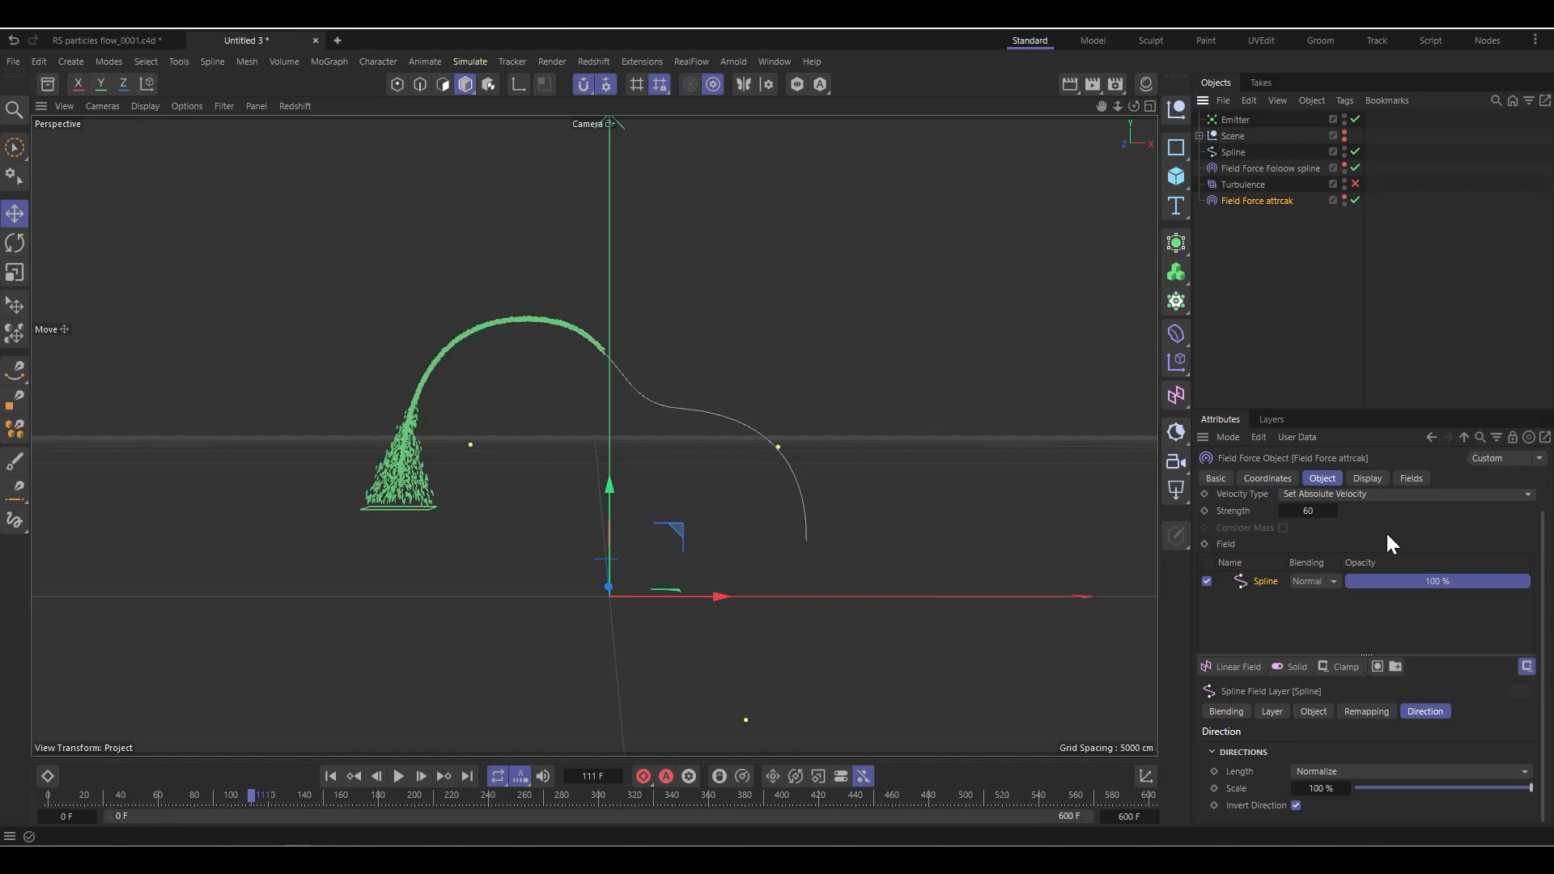
{"action": "left_click", "coordinate": [1412, 479]}
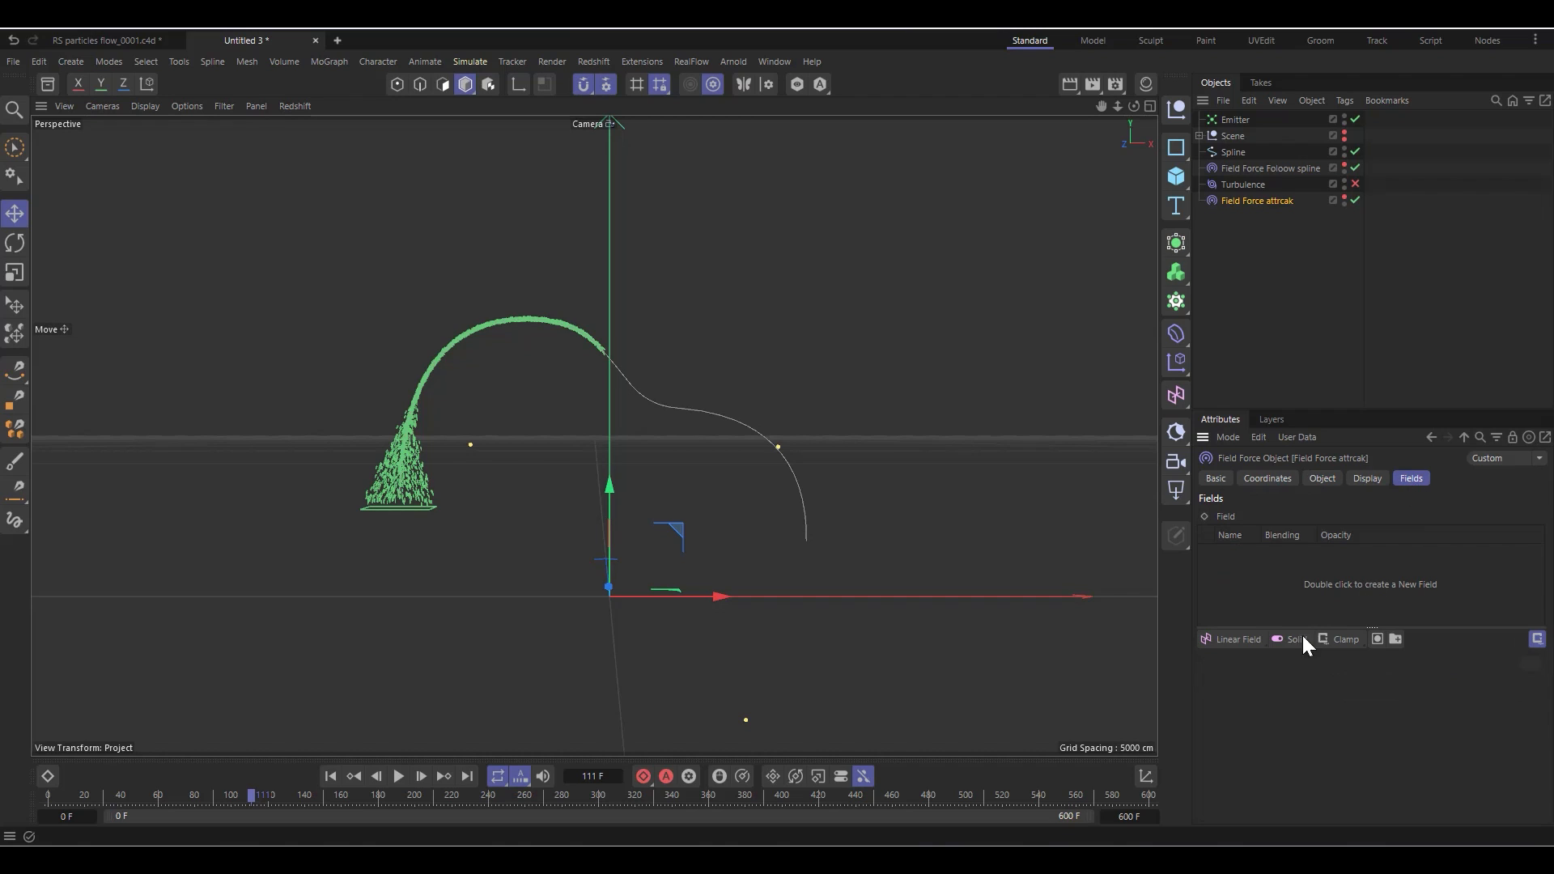
{"action": "left_click_drag", "start_coordinate": [1239, 158], "coordinate": [1286, 609]}
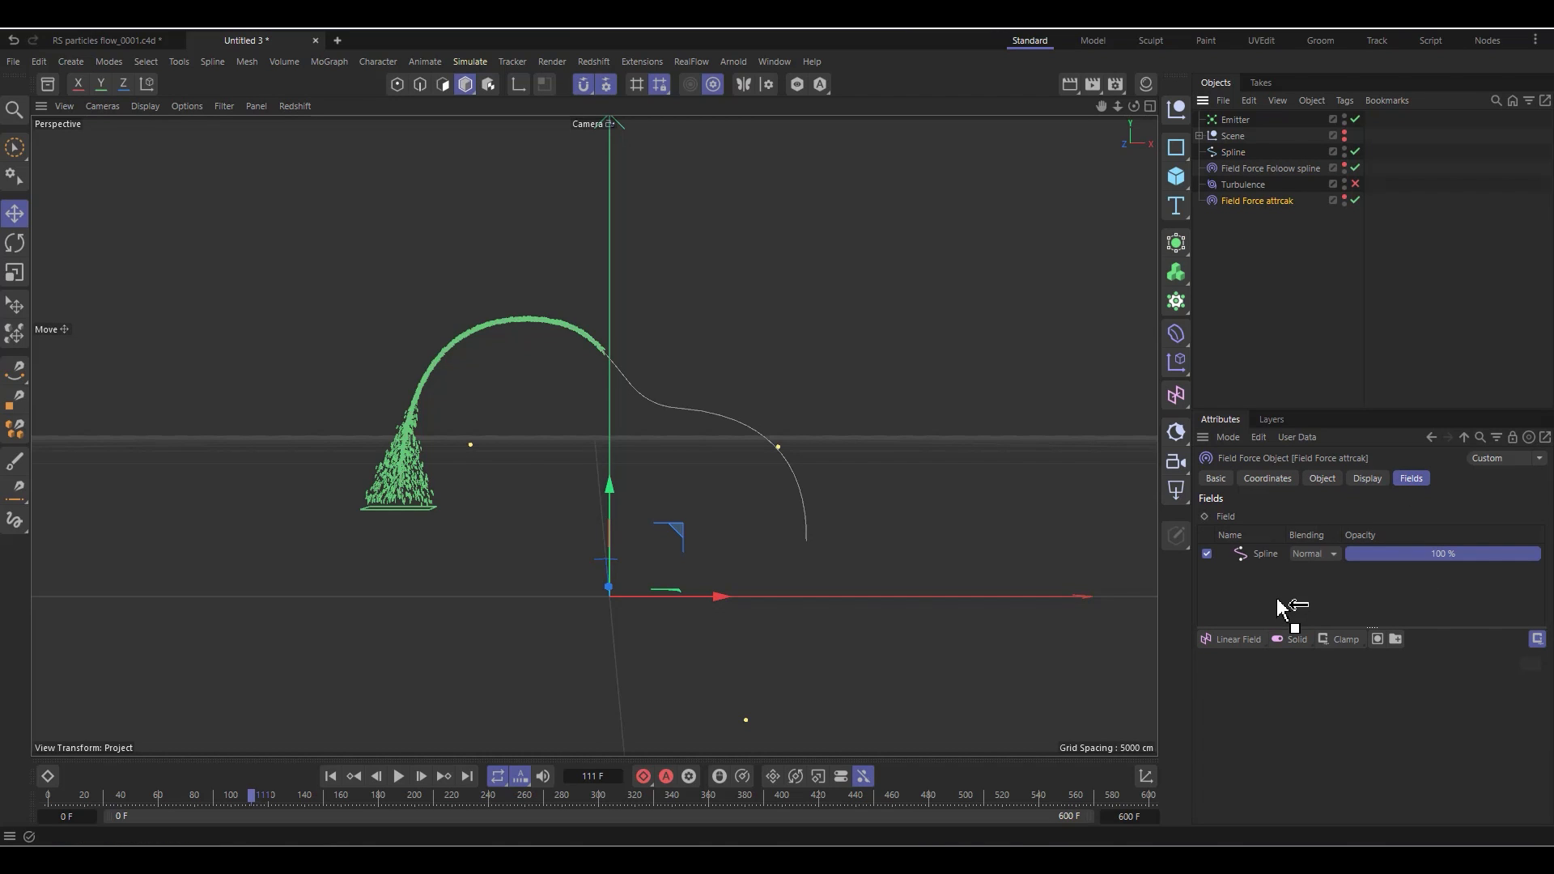
{"action": "left_click", "coordinate": [1264, 555]}
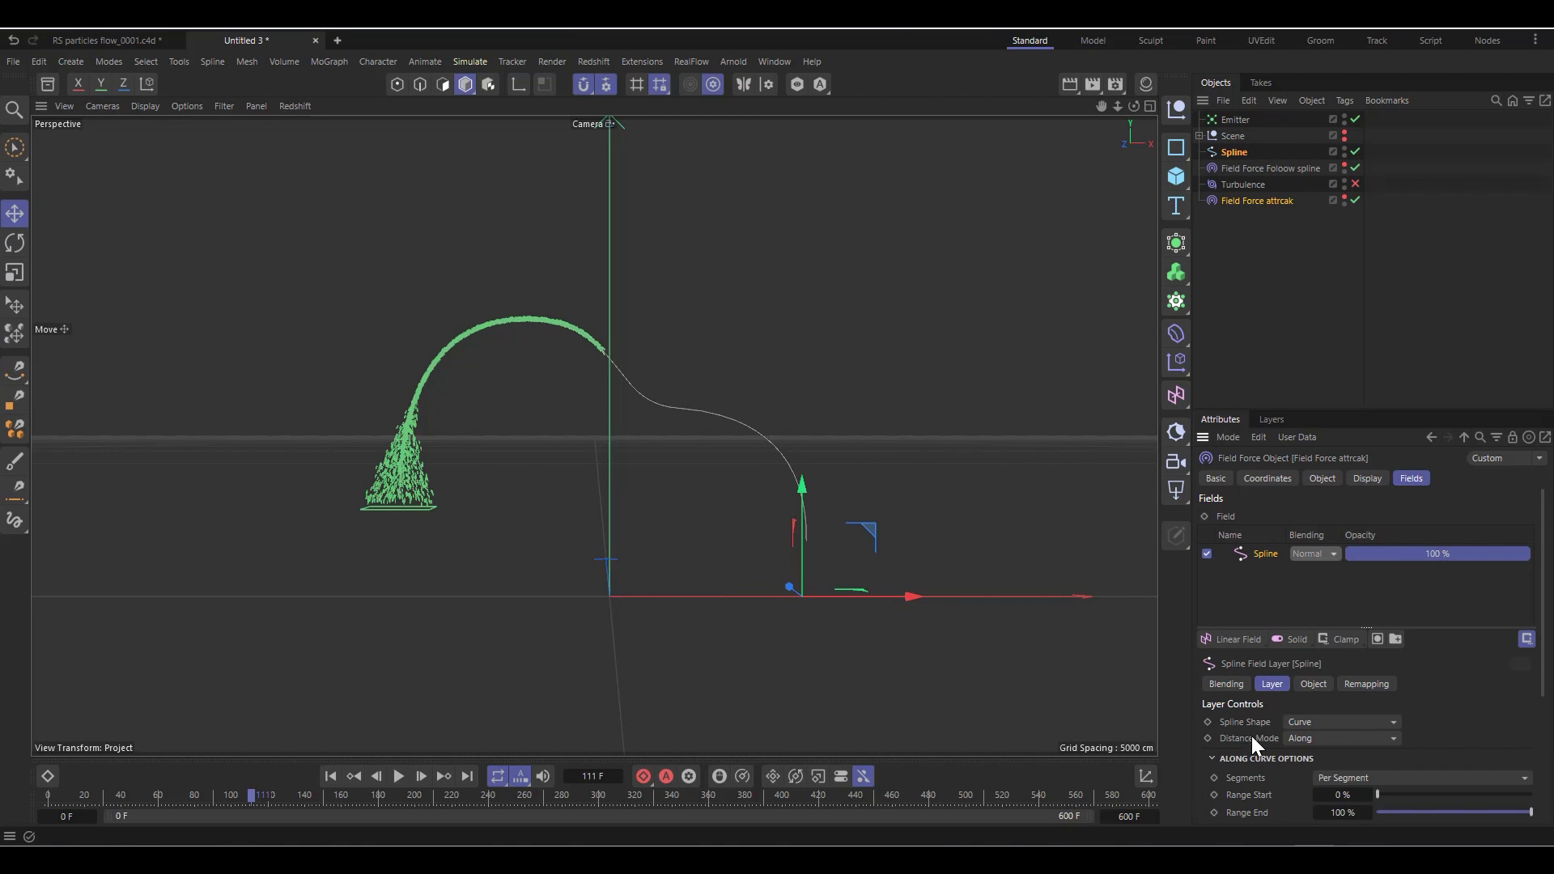
{"action": "left_click", "coordinate": [331, 776]}
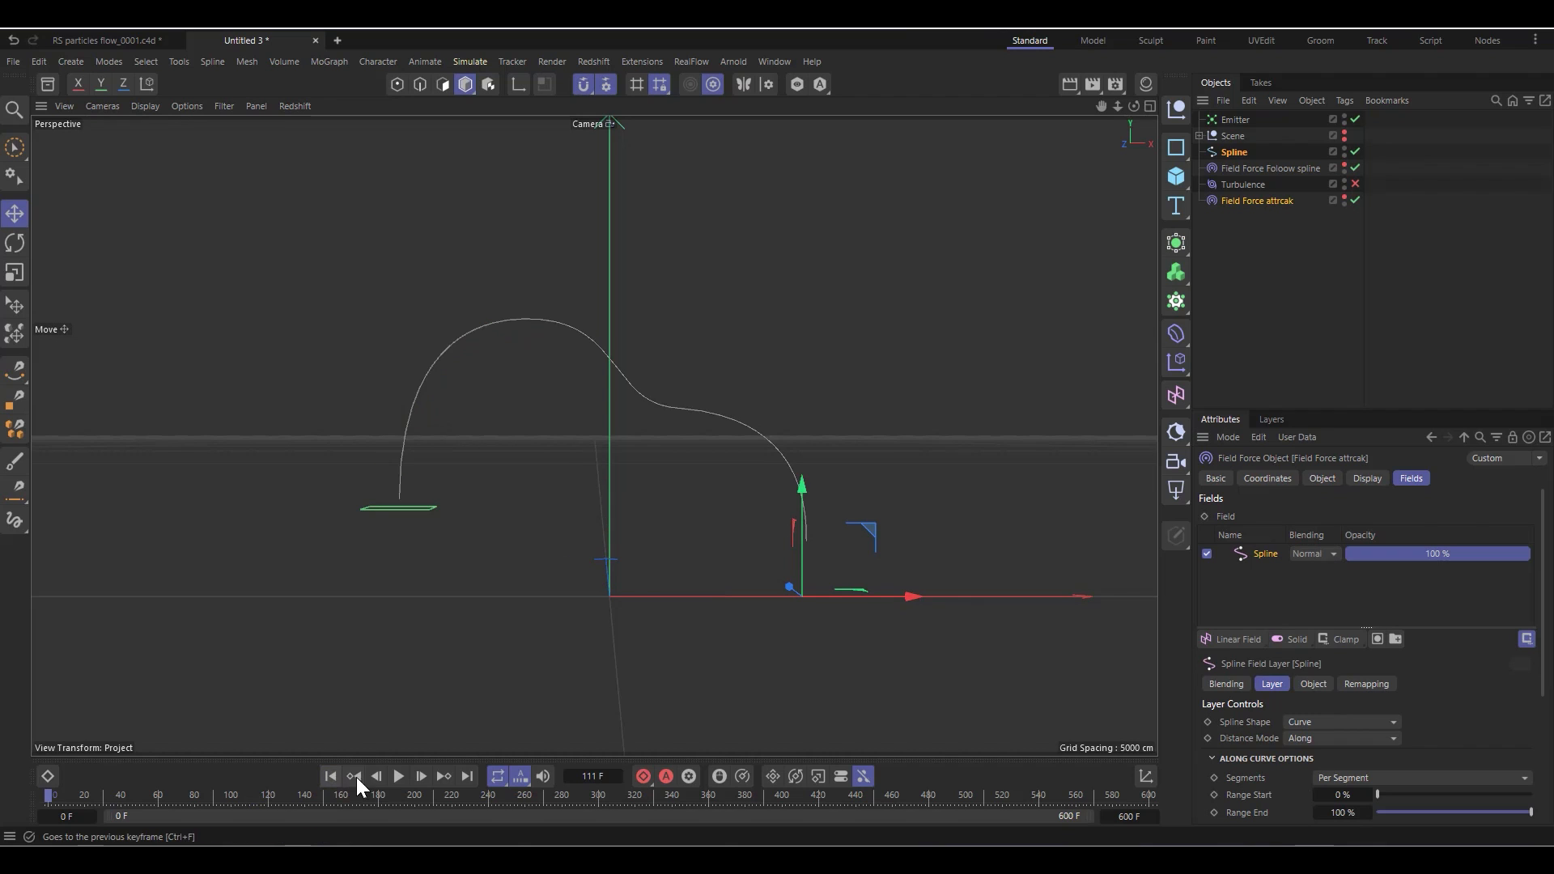
{"action": "left_click", "coordinate": [399, 775]}
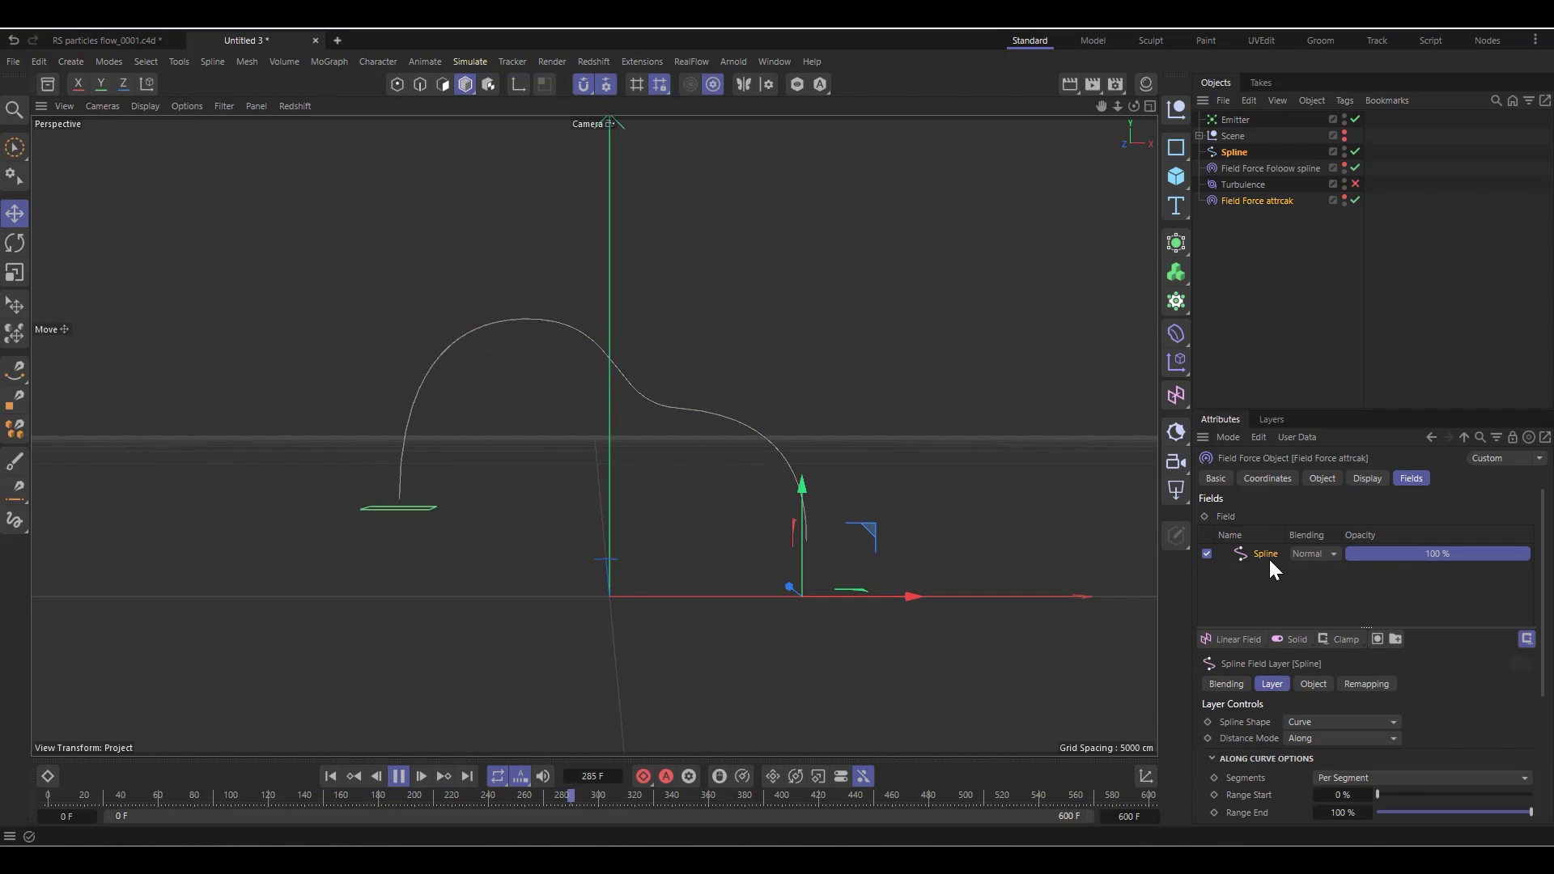
Set the Range Start of the Spline layer's along-curve options to 54 %
{"action": "scroll", "coordinate": [1269, 571], "scroll_direction": "down", "scroll_amount": 4}
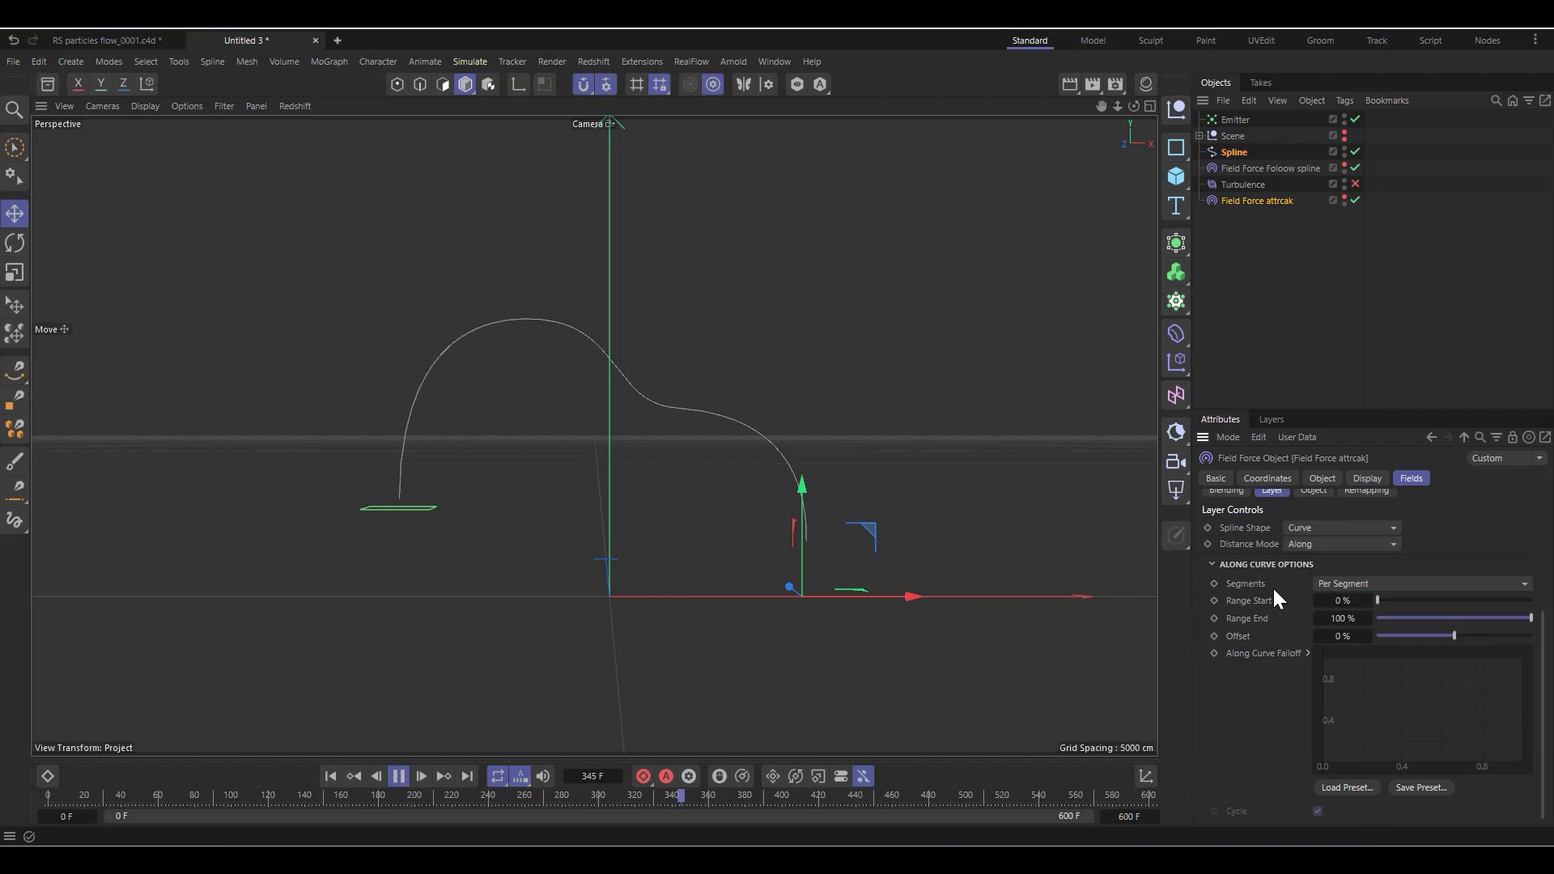
{"action": "scroll", "coordinate": [1271, 680], "scroll_direction": "up", "scroll_amount": 2}
{"action": "left_click_drag", "start_coordinate": [1377, 698], "coordinate": [1461, 697]}
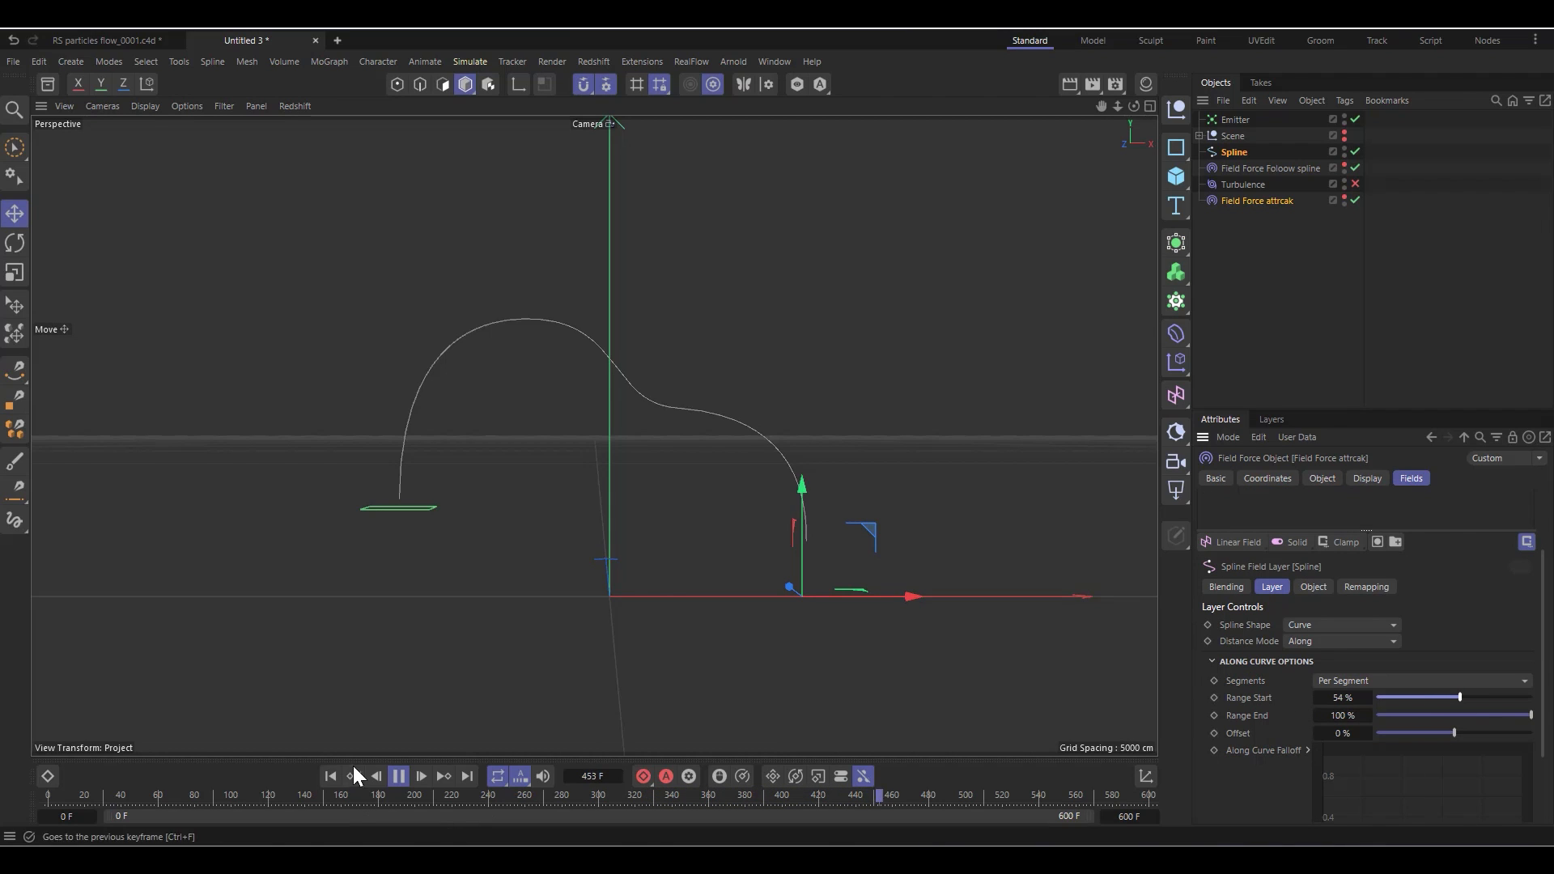
Replay the animation from frame 0 and set the Spline layer's Range Start to 63 %
{"action": "left_click", "coordinate": [331, 776]}
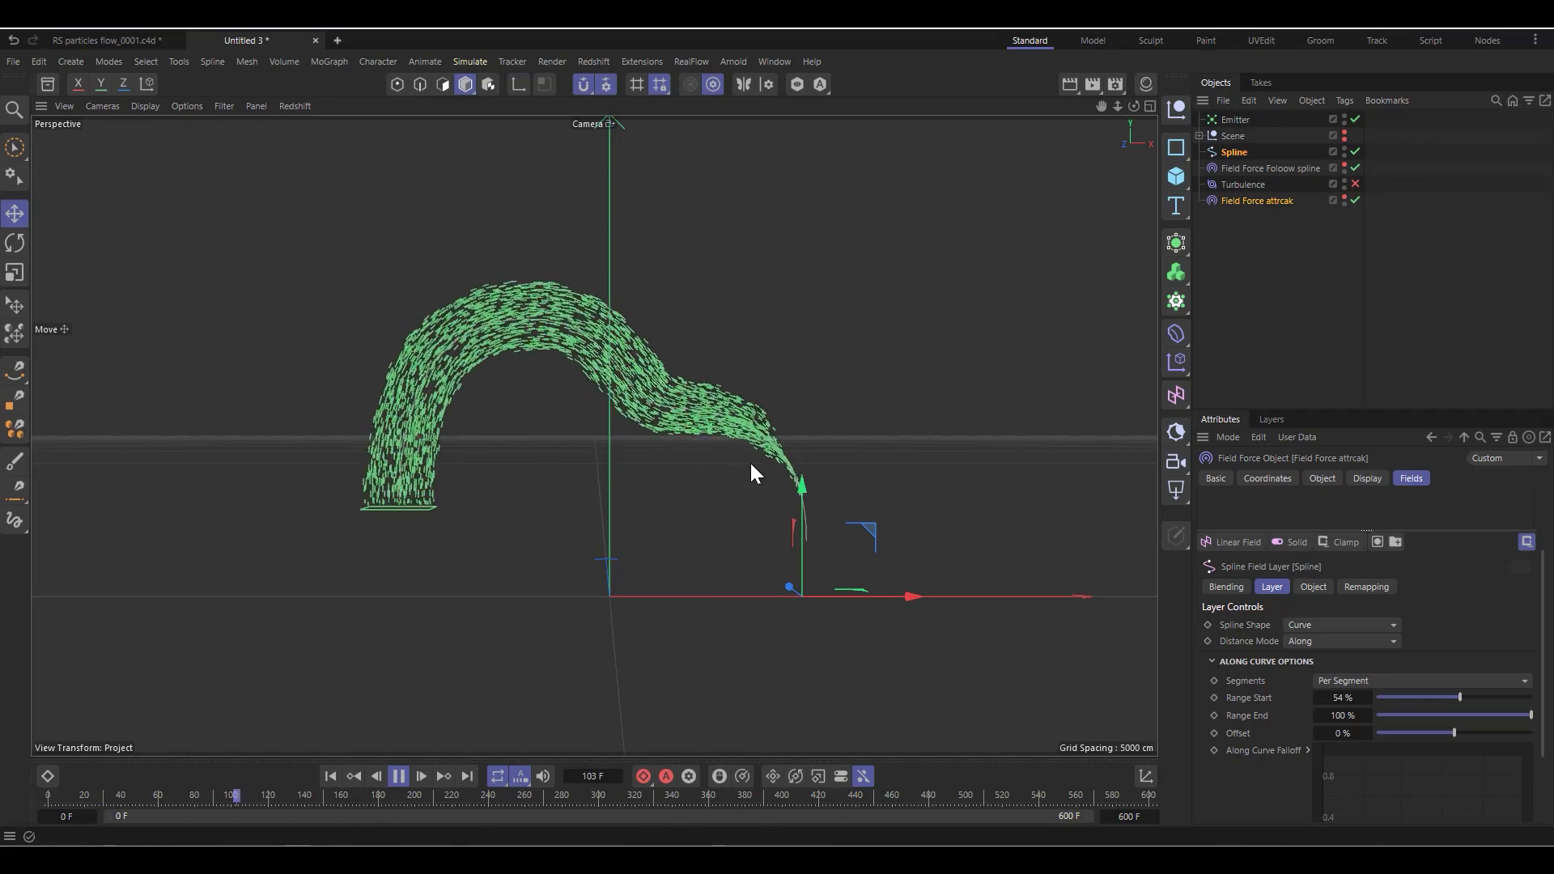
{"action": "left_click", "coordinate": [1474, 697]}
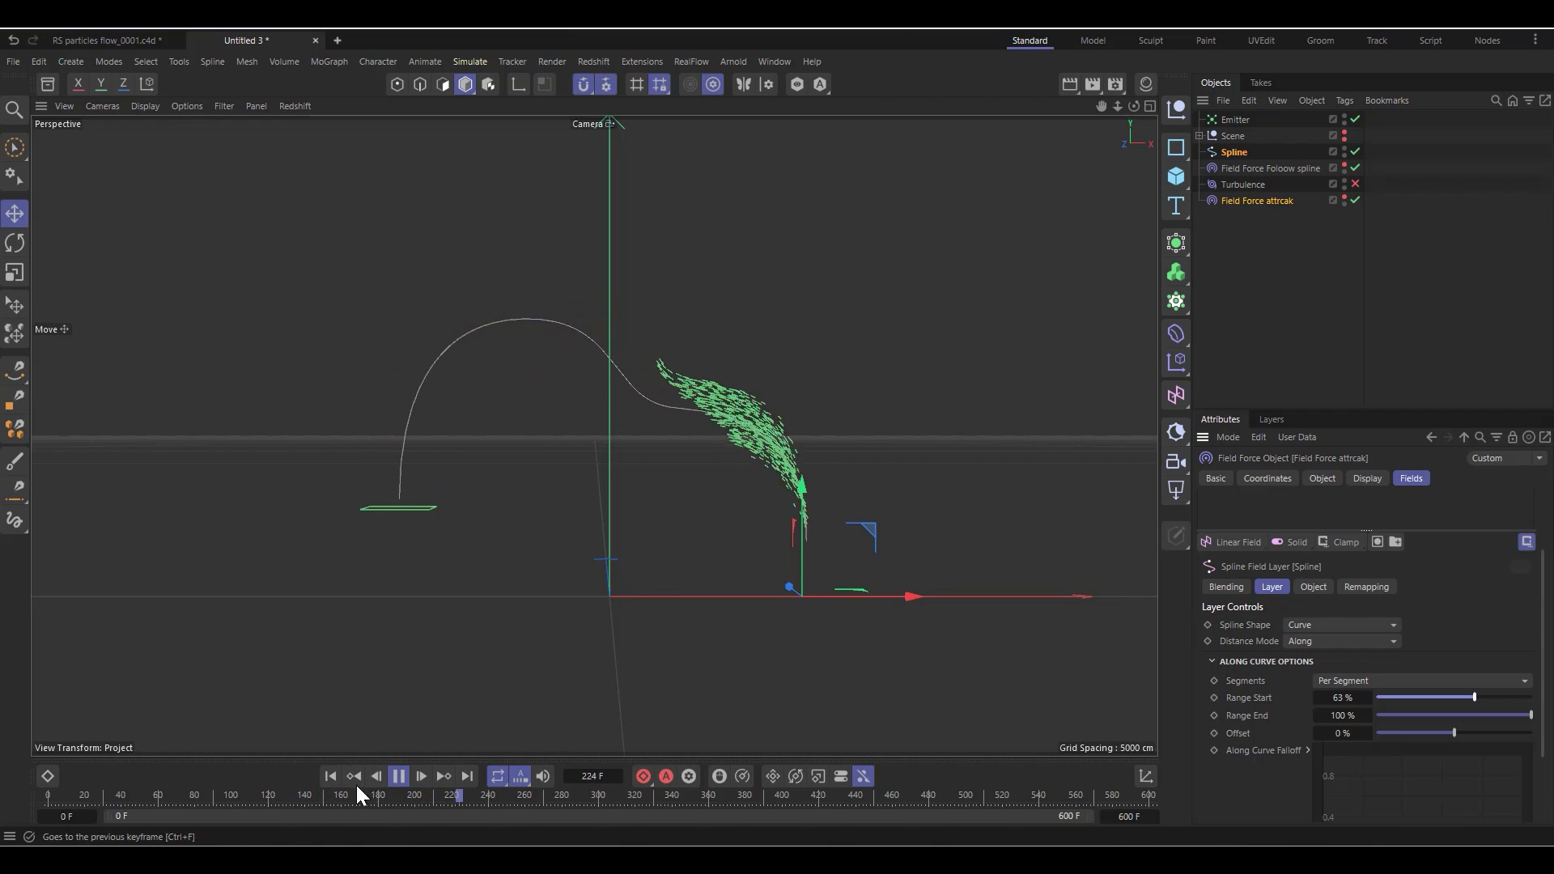
Set the Emitter's Stop Emission to 500 F
{"action": "left_click", "coordinate": [1236, 120]}
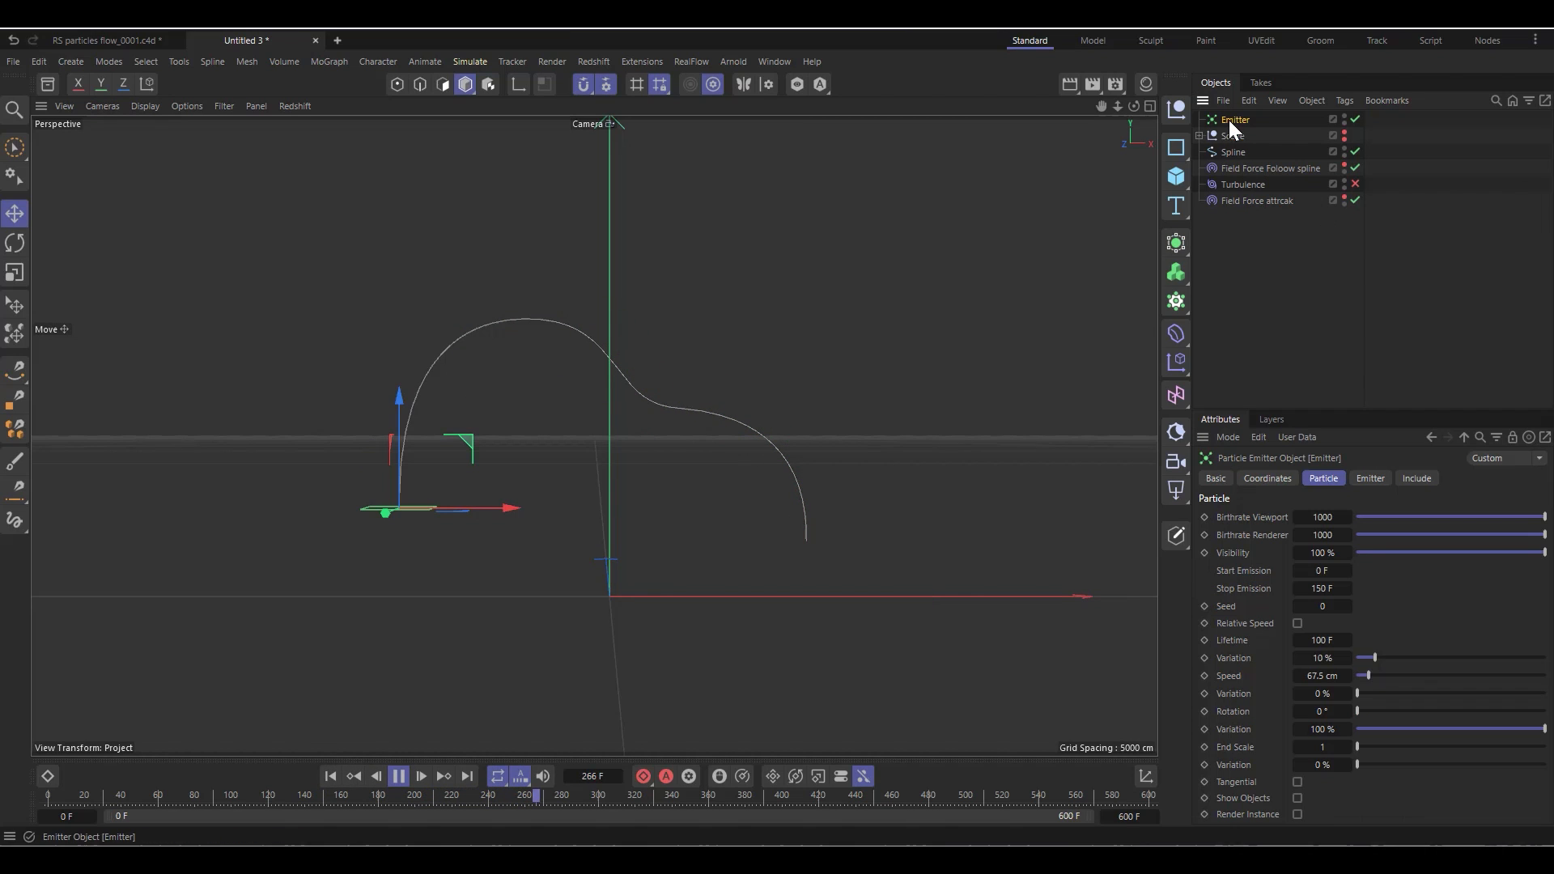
{"action": "left_click", "coordinate": [1316, 589]}
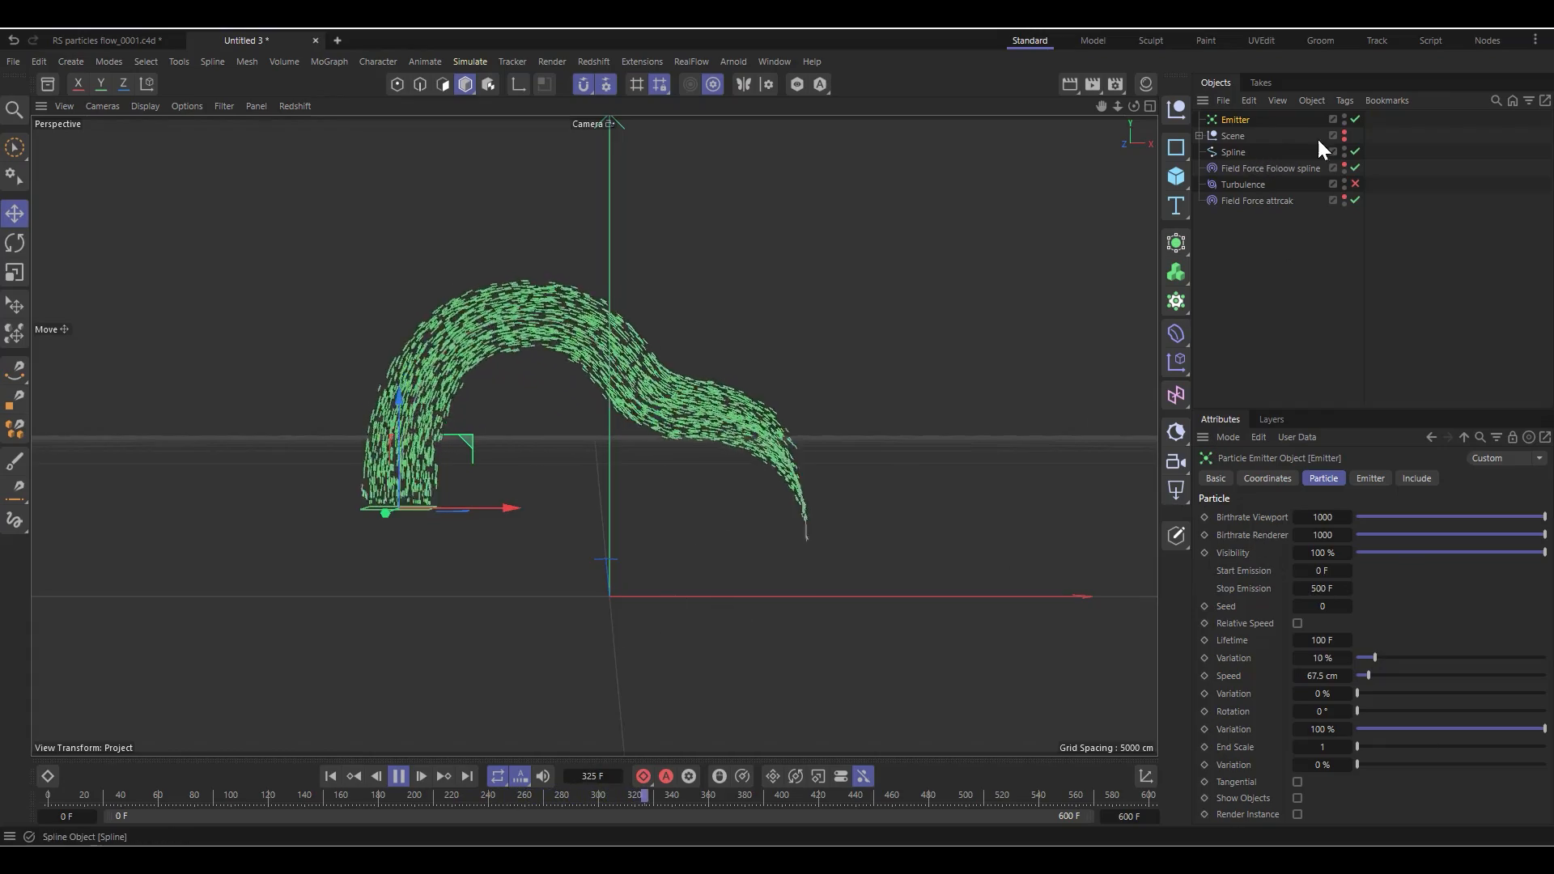
Show the Scene group with the can and mug in the viewport and enable the Turbulence force
{"action": "left_click", "coordinate": [1343, 131]}
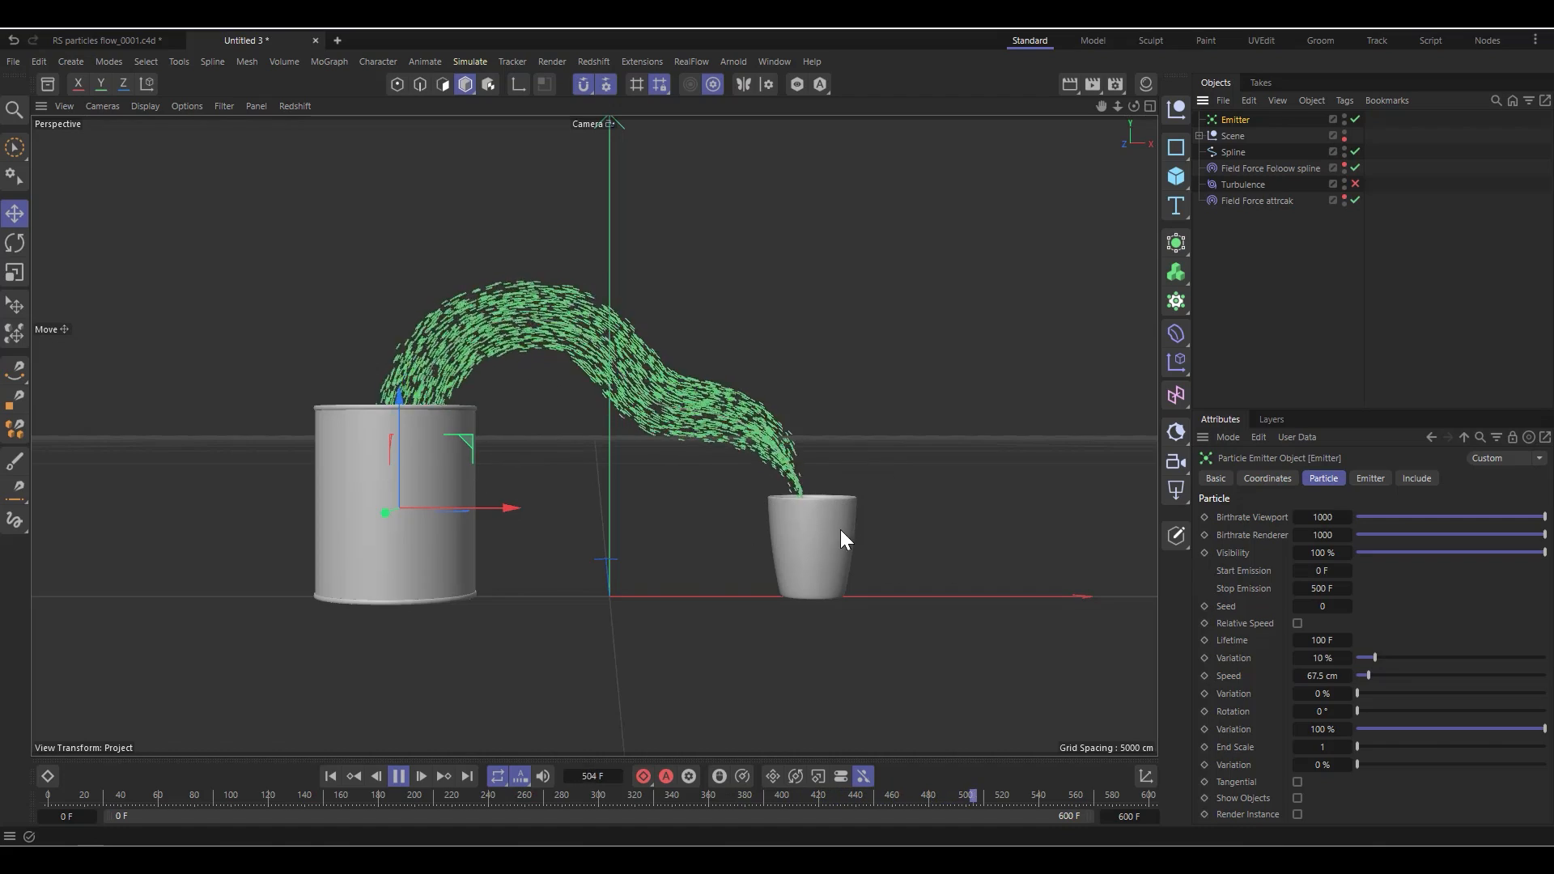
{"action": "left_click", "coordinate": [1355, 183]}
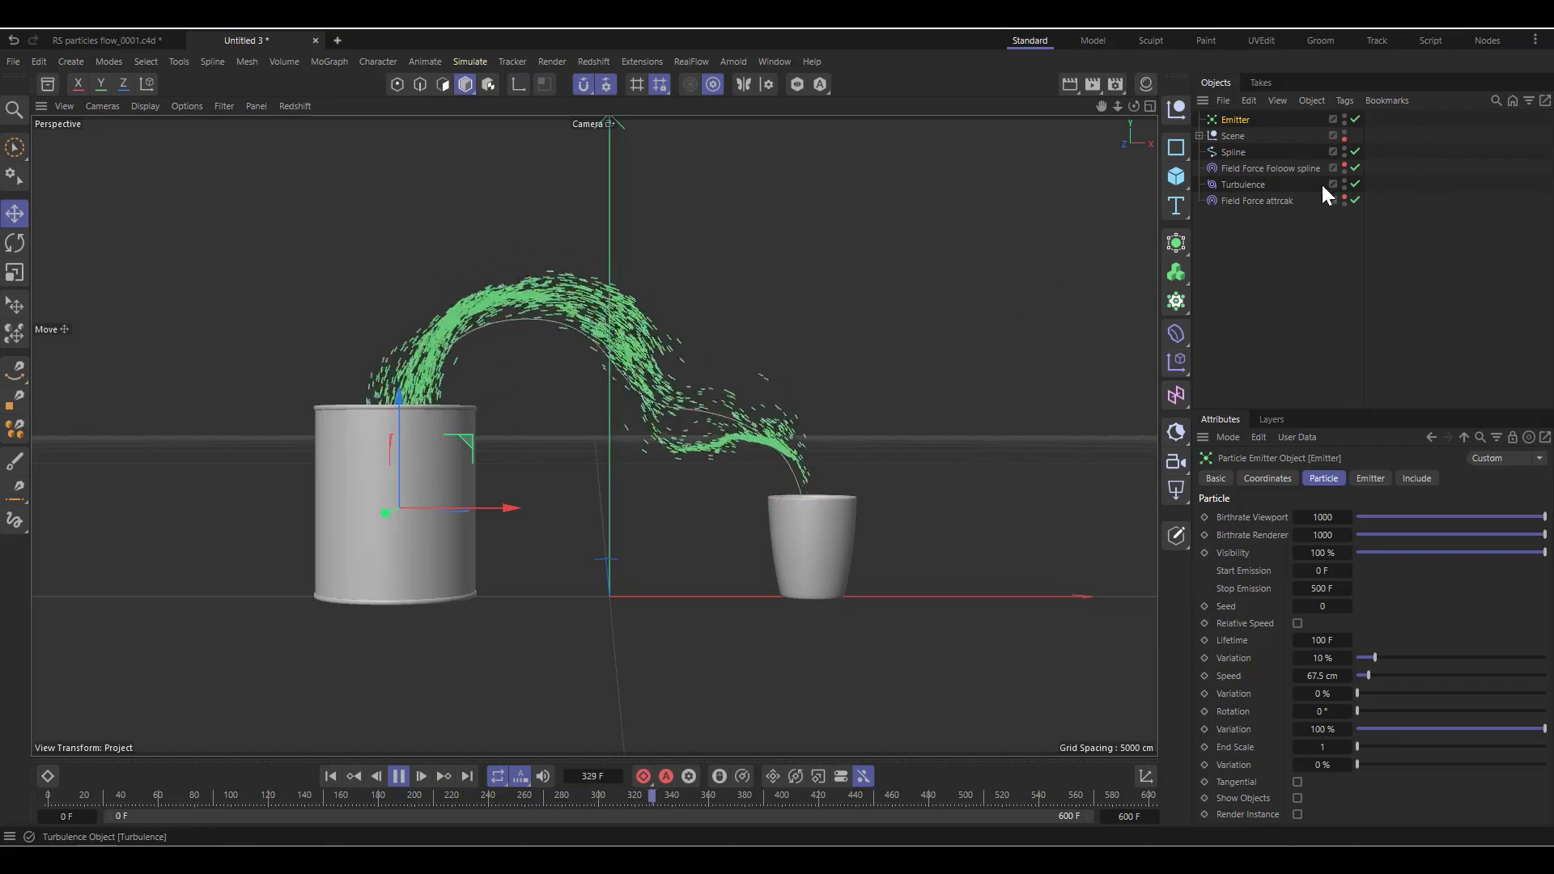
Set the Range Start of the Spline layer in "Field Force attrcak" to 48 %
{"action": "left_click", "coordinate": [1253, 199]}
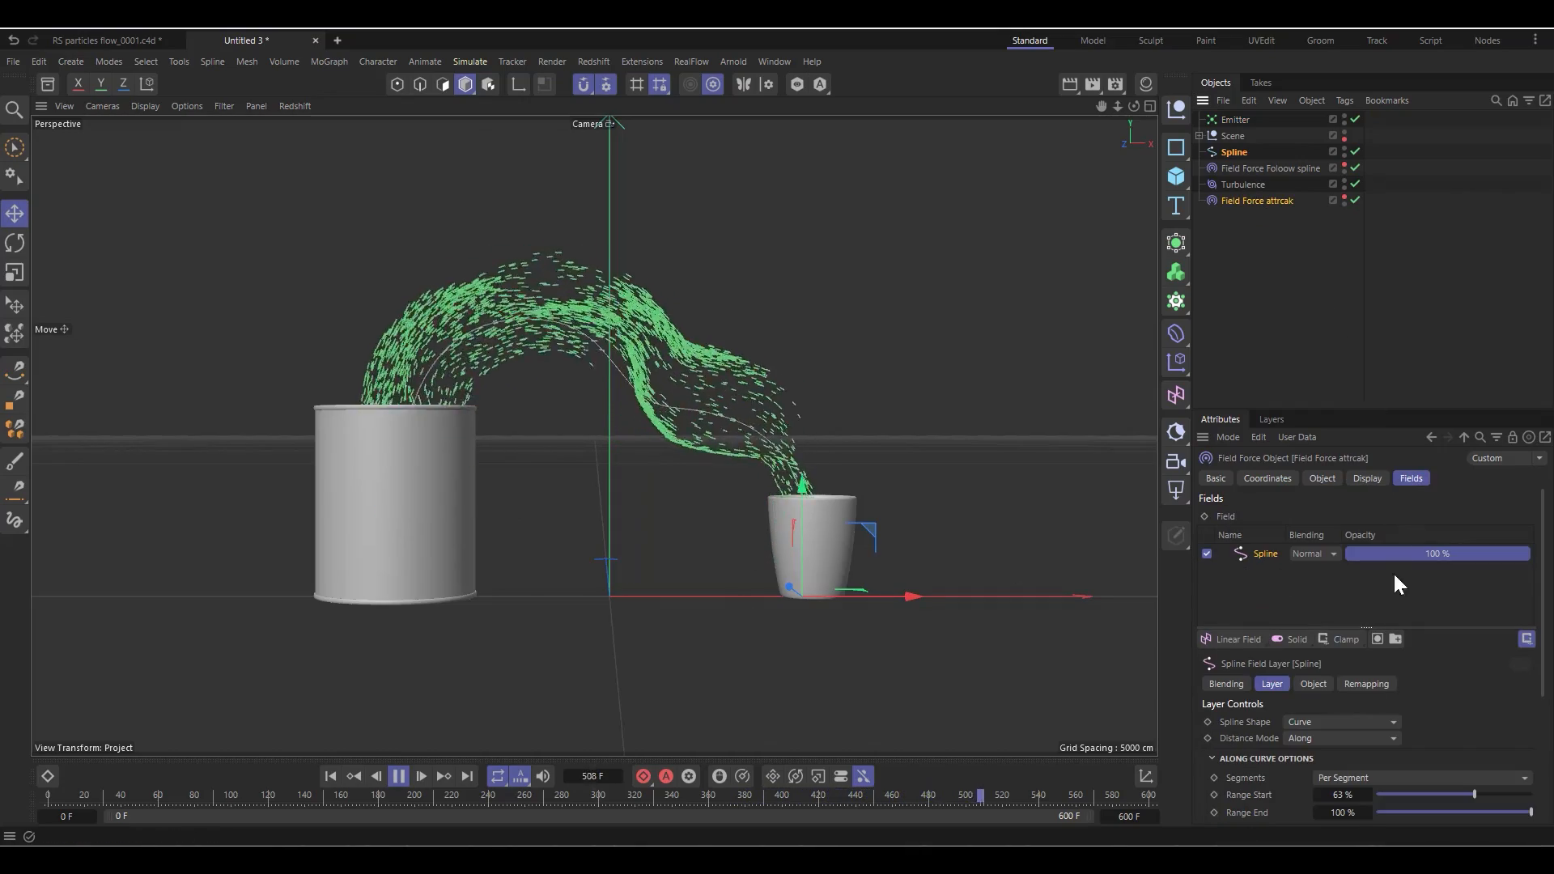
{"action": "left_click_drag", "start_coordinate": [1470, 795], "coordinate": [1452, 794]}
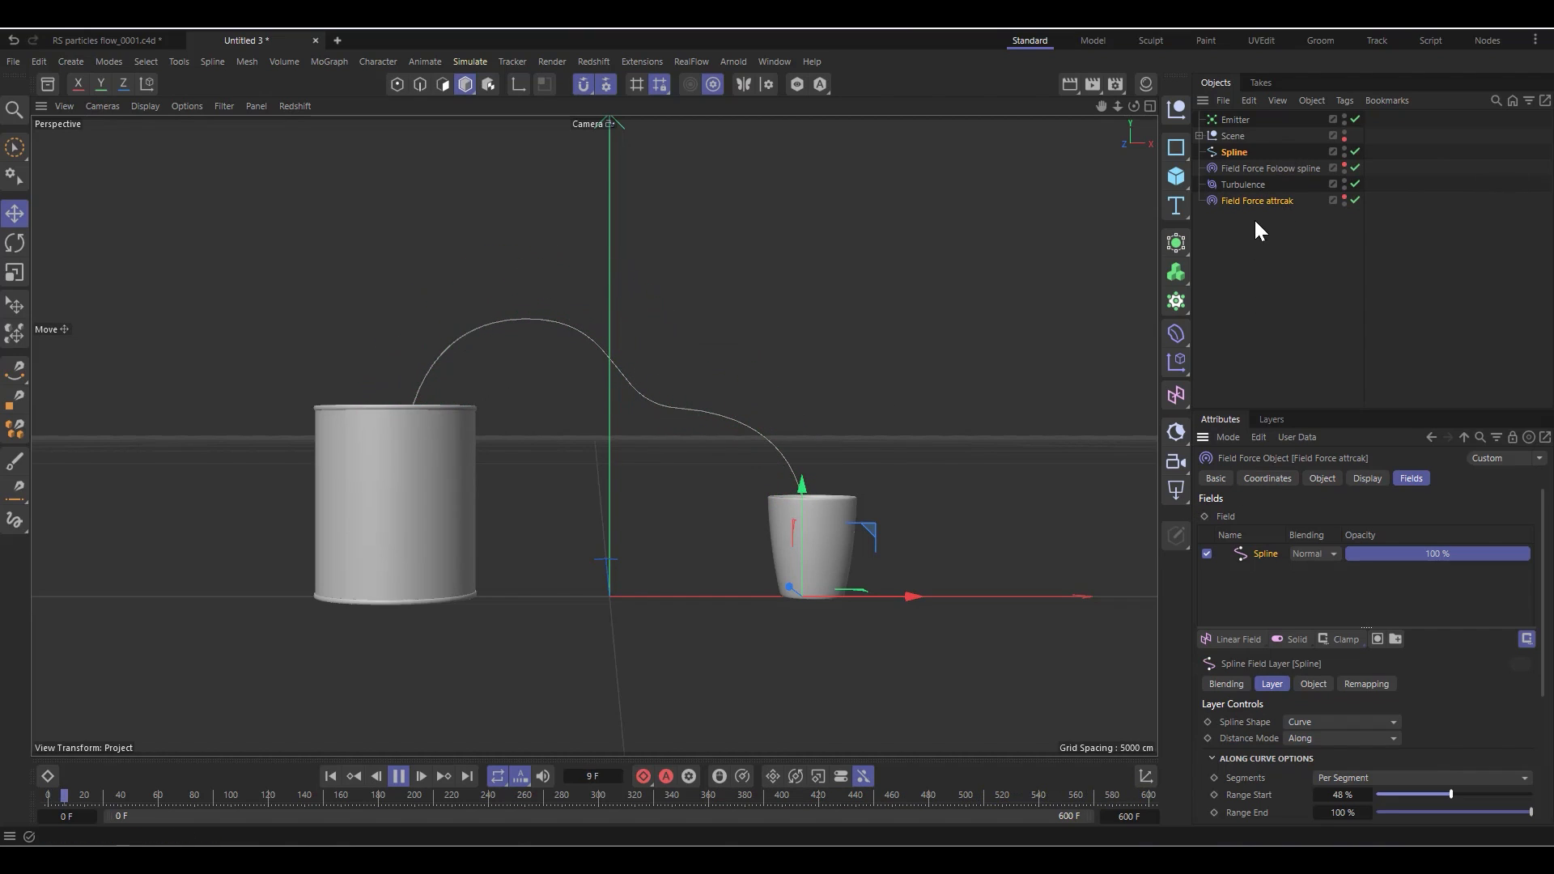
Set the Emitter's Birthrate Viewport and Birthrate Renderer to 10000, replay the animation from frame 0 and stop it at frame 343
{"action": "left_click", "coordinate": [1232, 120]}
{"action": "left_click", "coordinate": [1338, 517]}
{"action": "type", "text": "10000"}
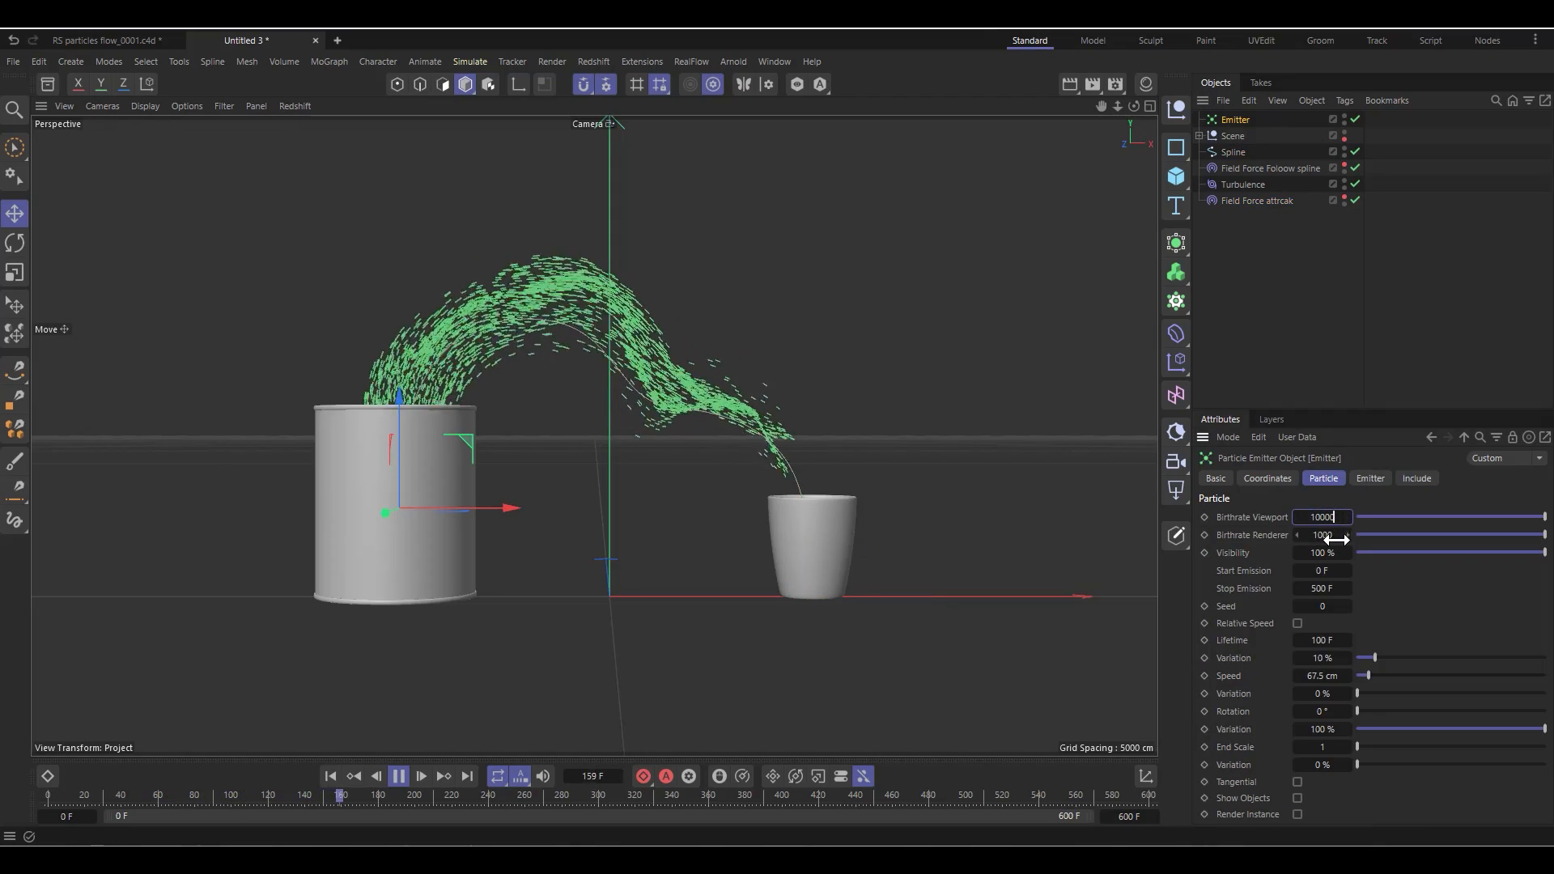
{"action": "left_click", "coordinate": [1341, 535]}
{"action": "type", "text": "10000"}
{"action": "key", "text": "Return"}
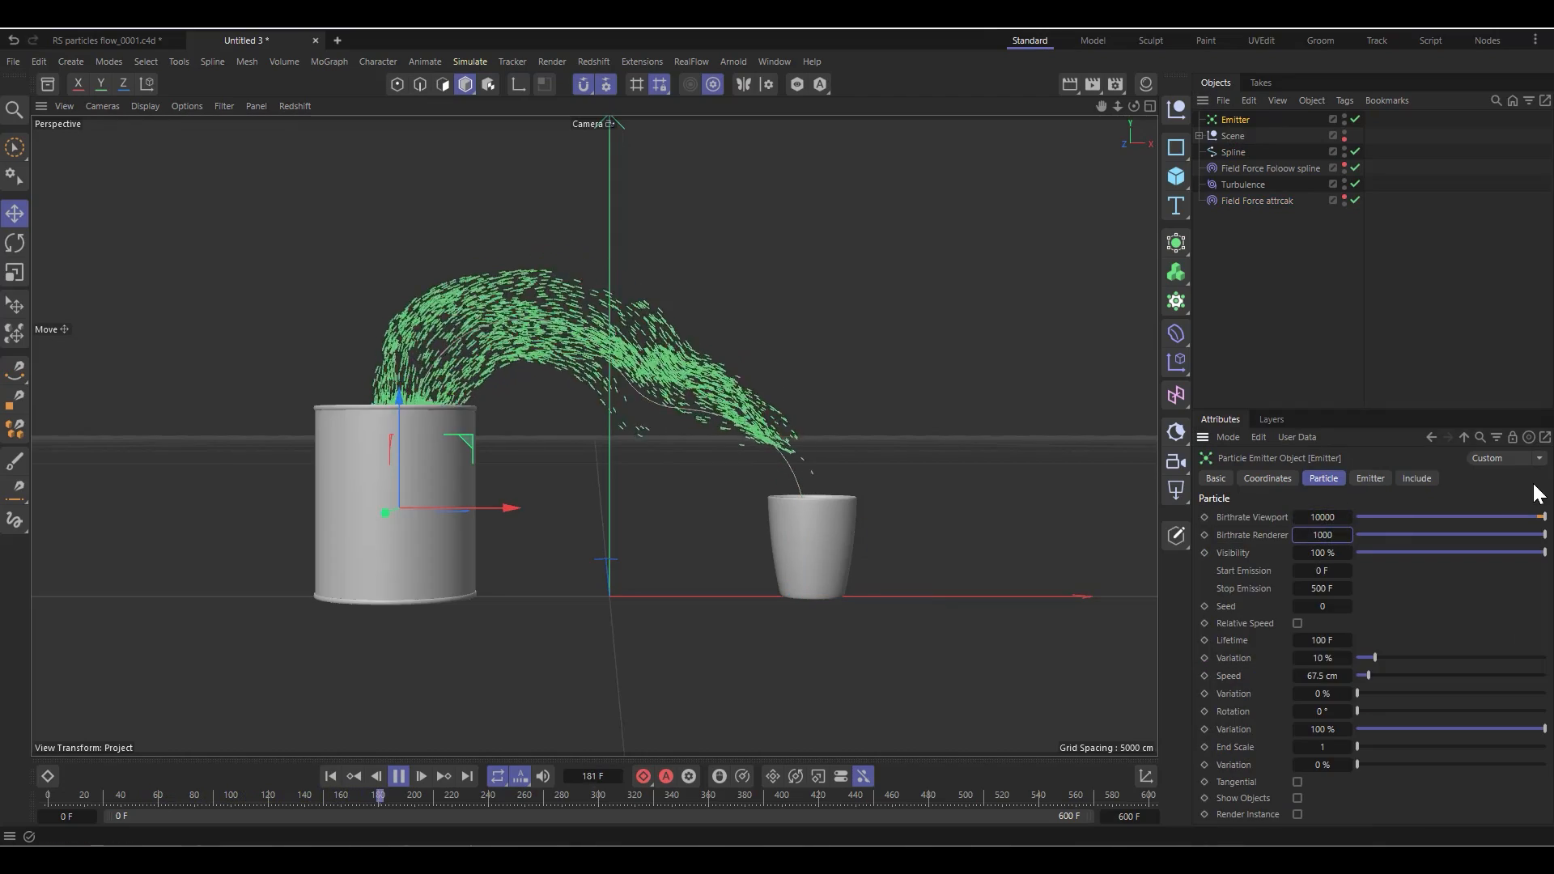
{"action": "left_click", "coordinate": [330, 776]}
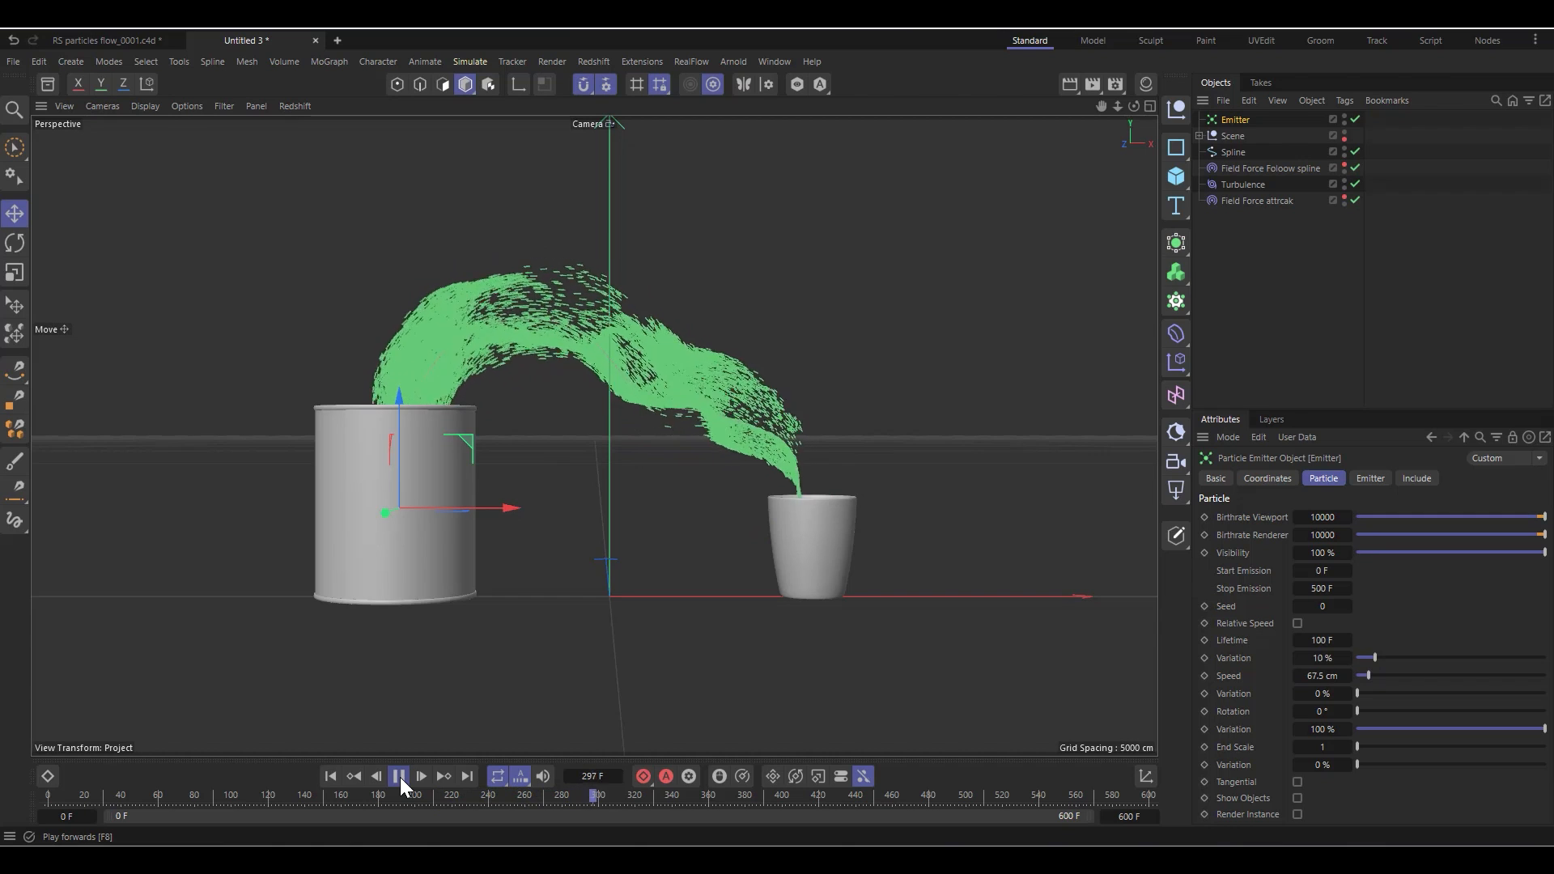
{"action": "left_click", "coordinate": [399, 777]}
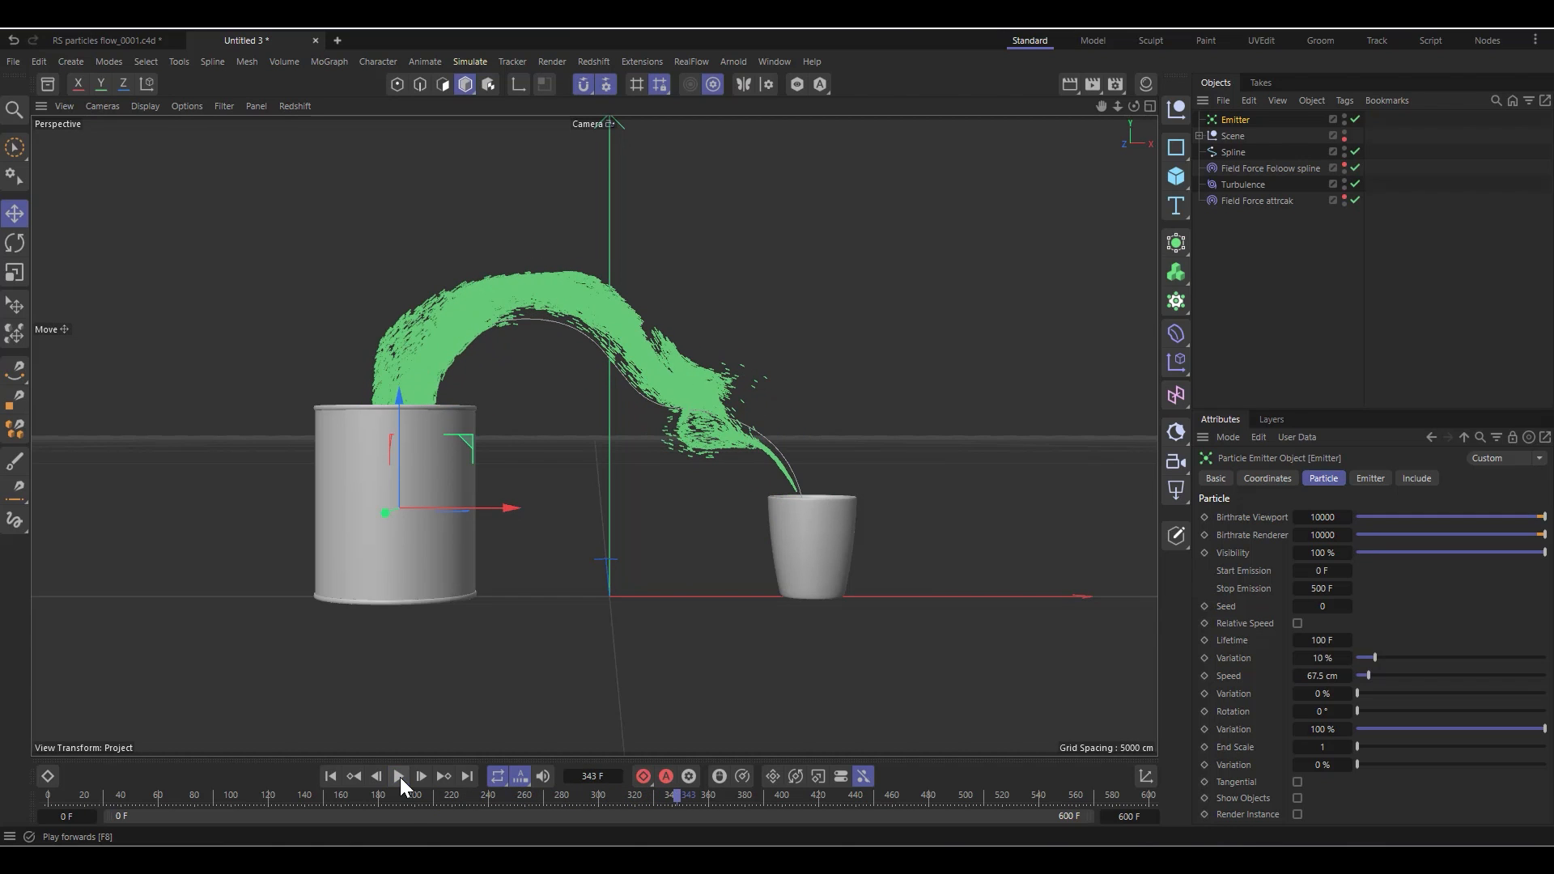
Check the grouping in RS particles flow_0001.c4d, then group the Spline, both field forces, Turbulence and Emitter under a new Null below Scene
{"action": "left_click", "coordinate": [99, 45]}
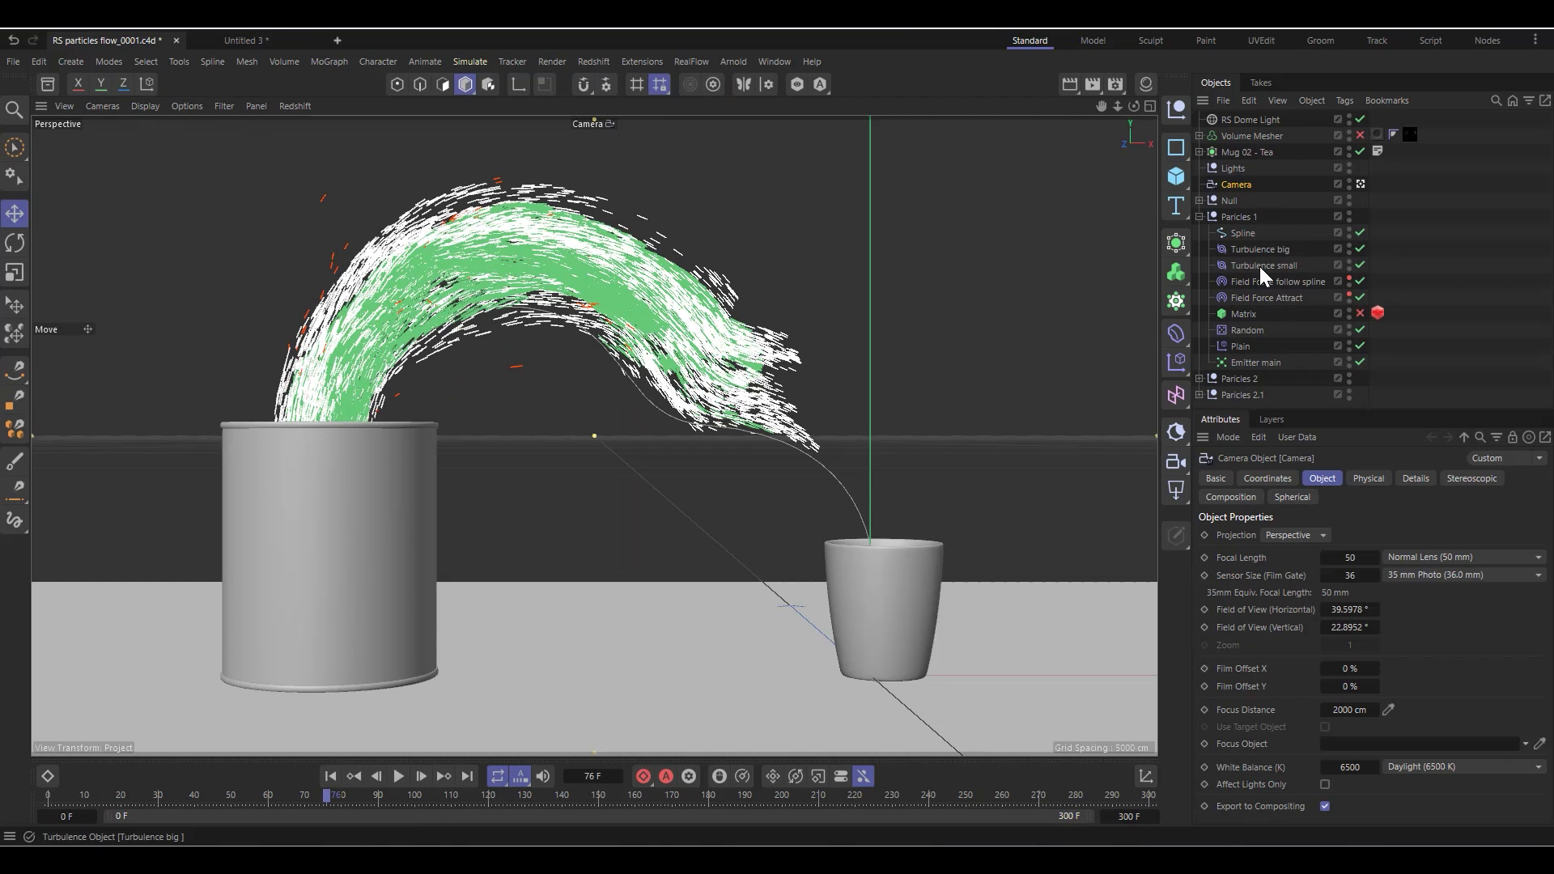
{"action": "left_click", "coordinate": [238, 41]}
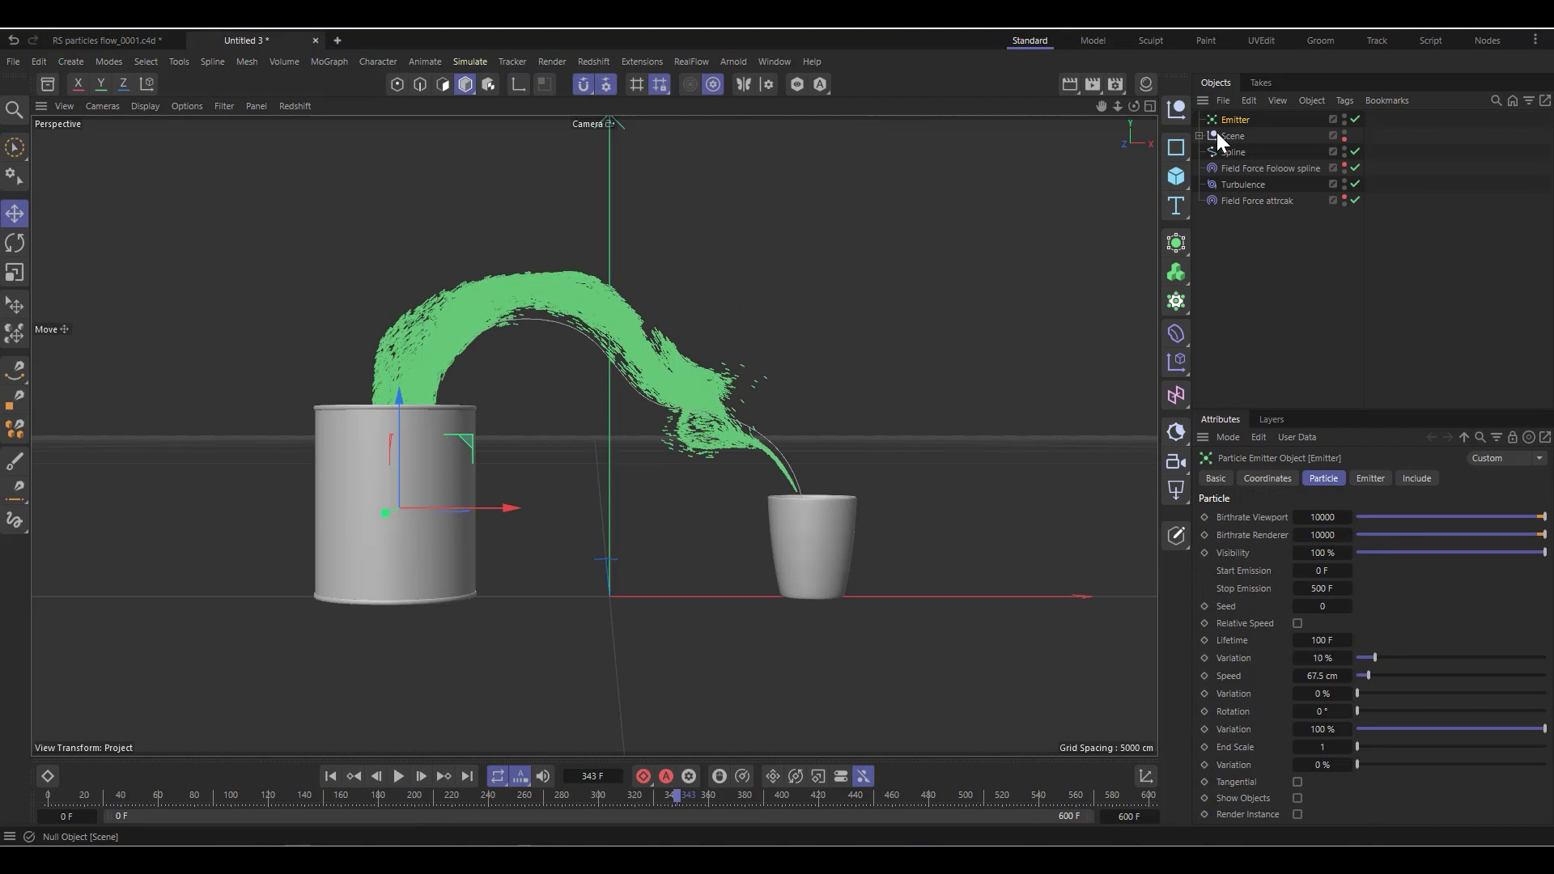
{"action": "left_click_drag", "start_coordinate": [1228, 122], "coordinate": [1235, 236]}
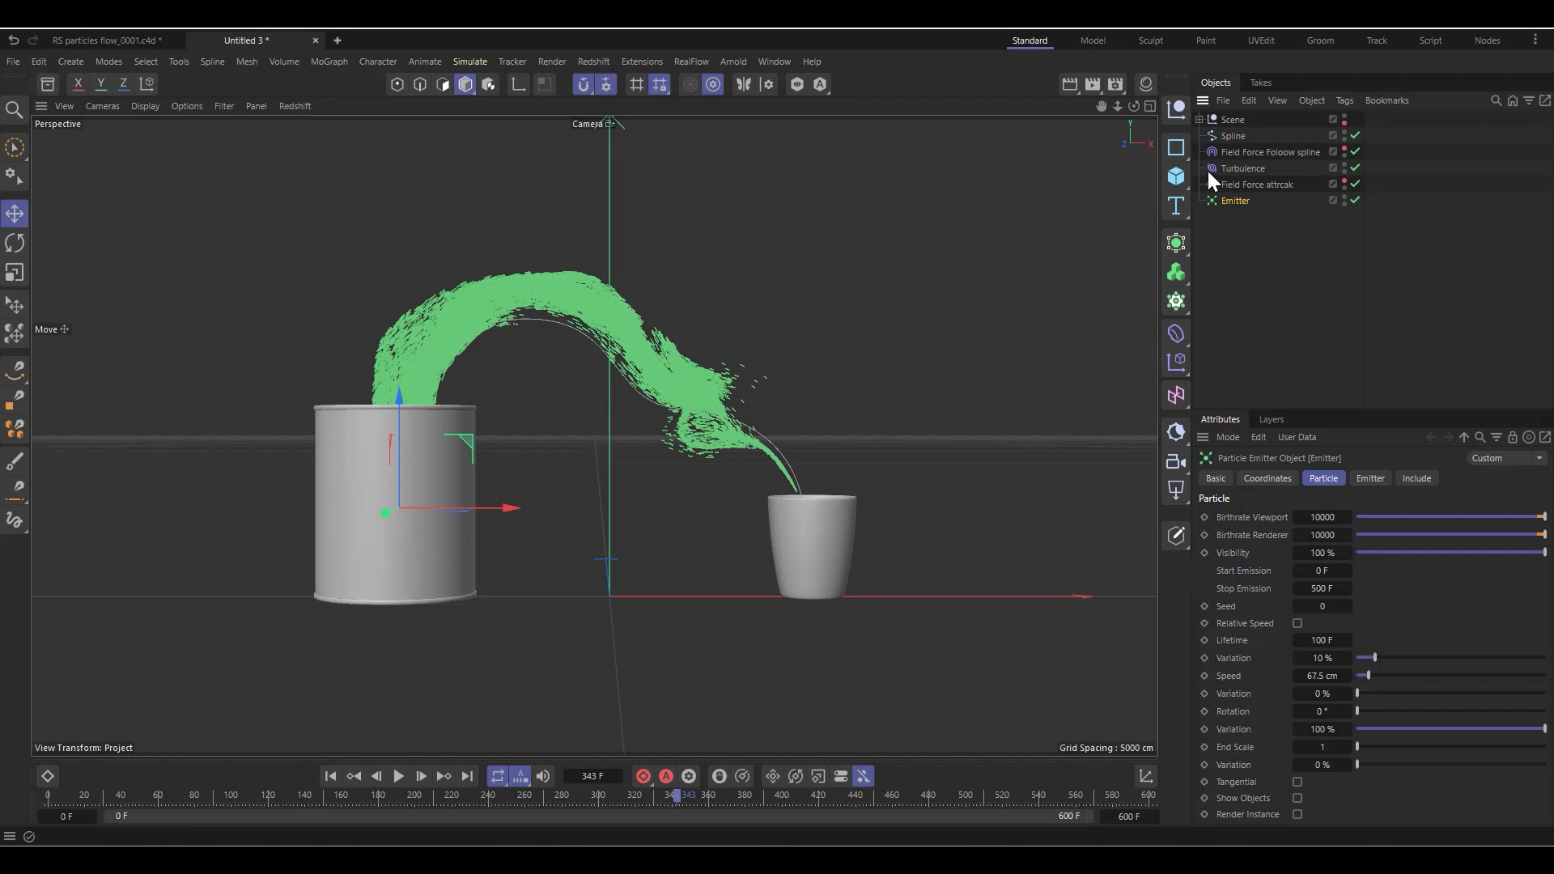
{"action": "left_click", "coordinate": [1175, 110]}
{"action": "left_click_drag", "start_coordinate": [1277, 274], "coordinate": [1223, 126]}
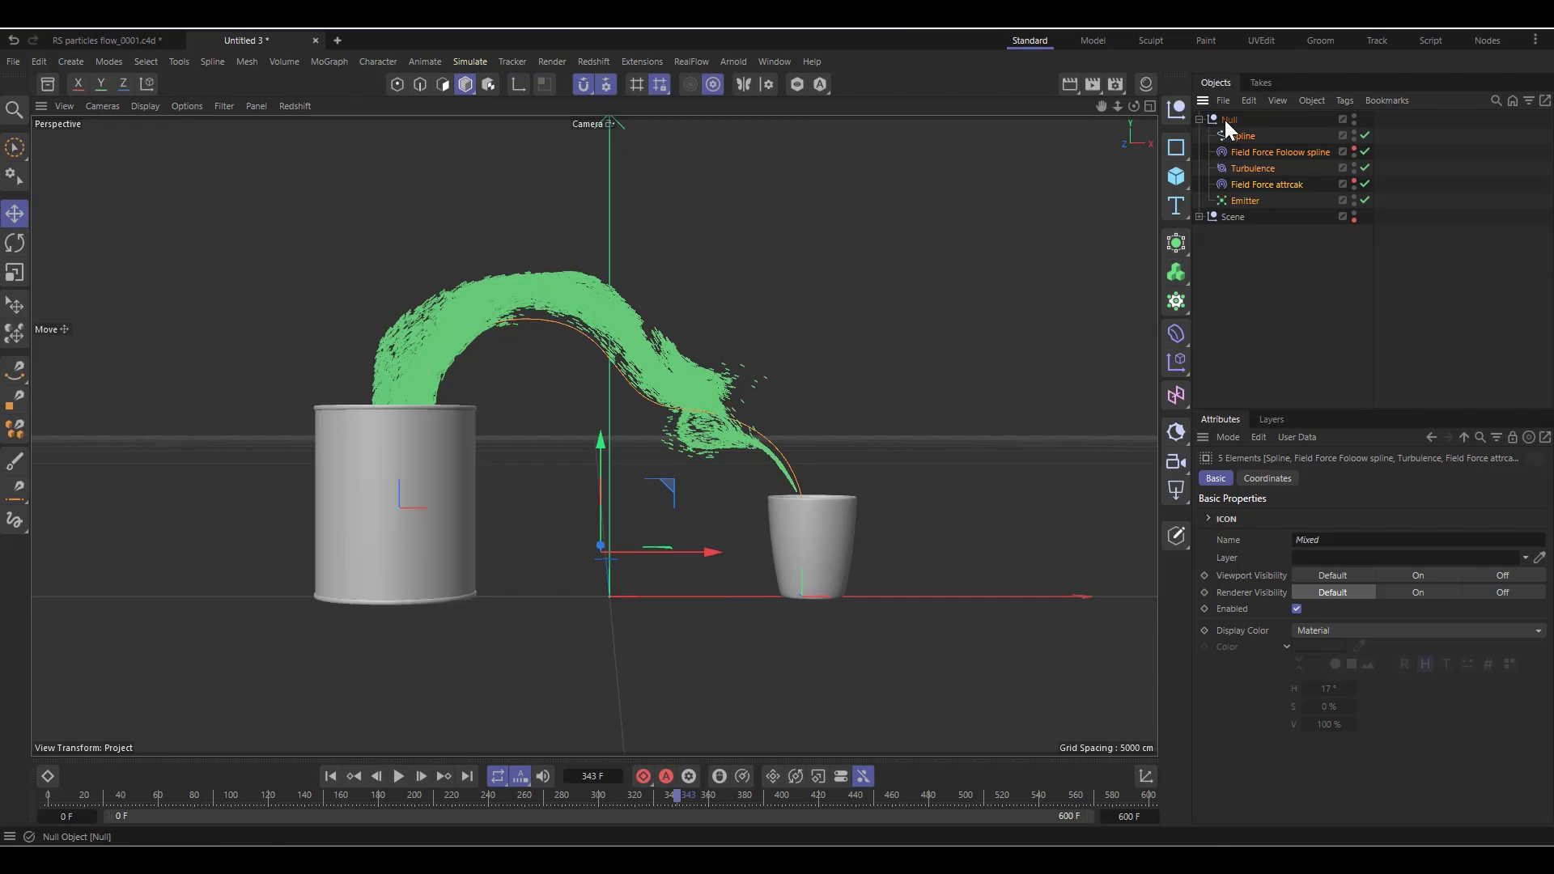
{"action": "left_click", "coordinate": [1245, 276]}
Set the Emitter's modifier mode to Include and add "Field Force attrcak", Turbulence and "Field Force Foloow spline" to its Modifiers list
{"action": "left_click", "coordinate": [1244, 215]}
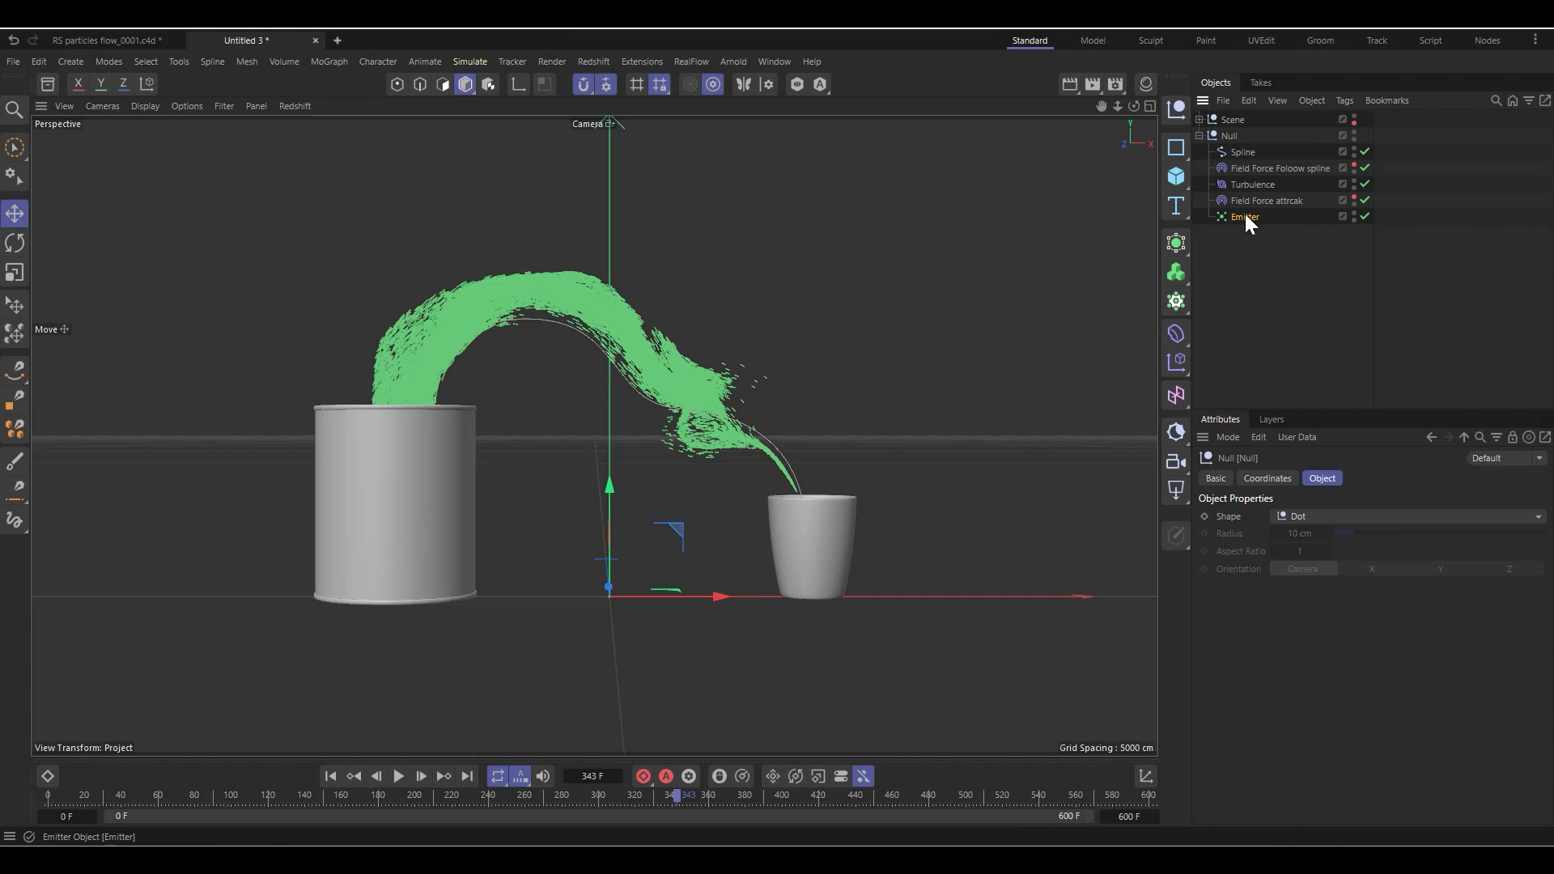
{"action": "left_click", "coordinate": [1418, 479]}
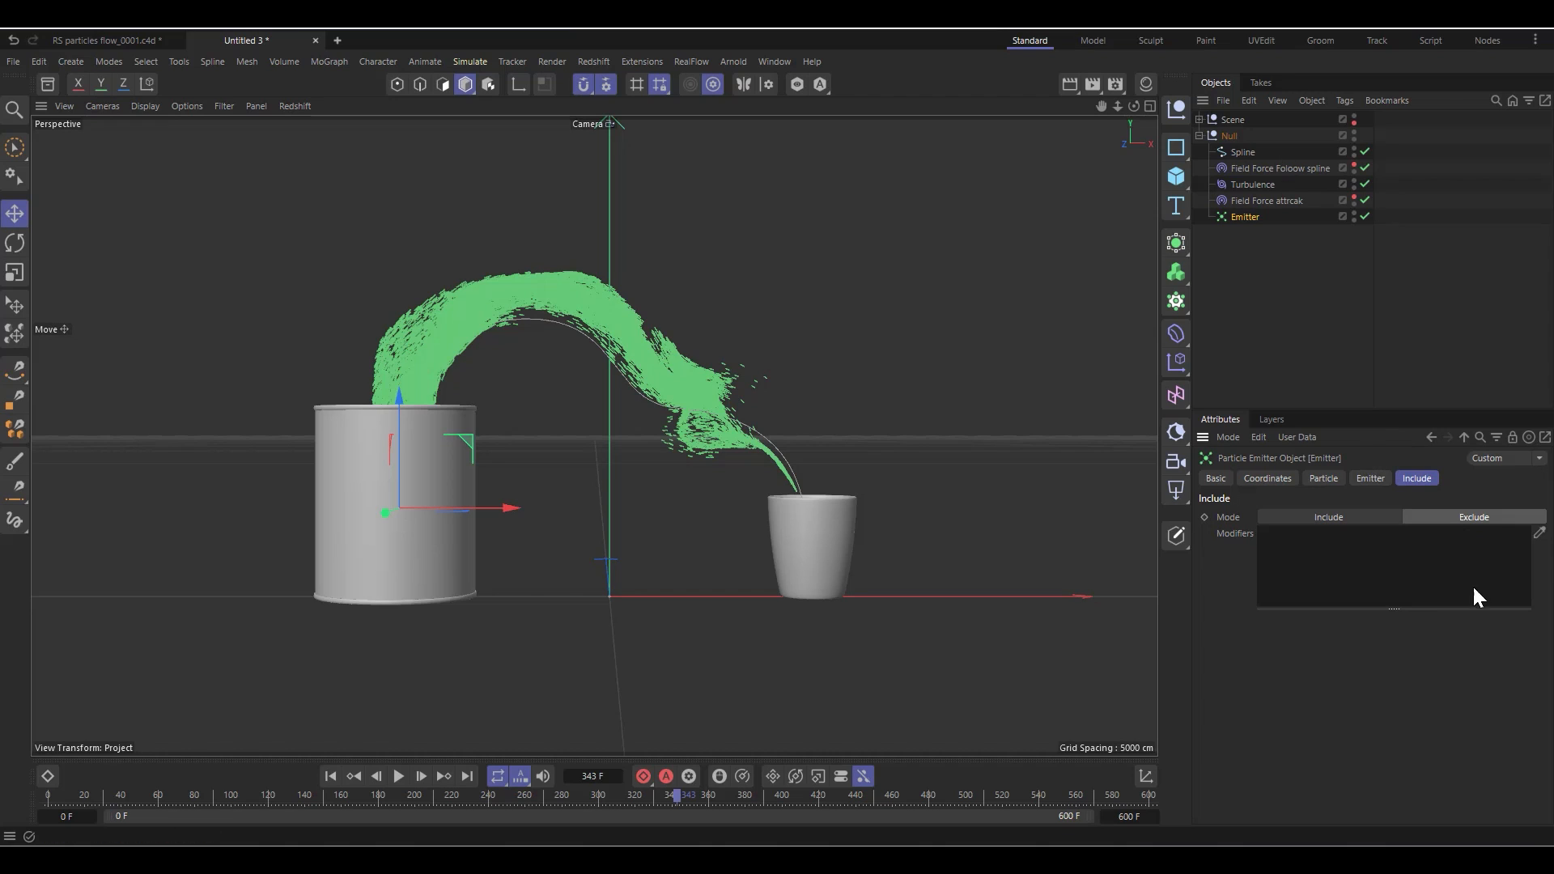
{"action": "left_click", "coordinate": [1335, 518]}
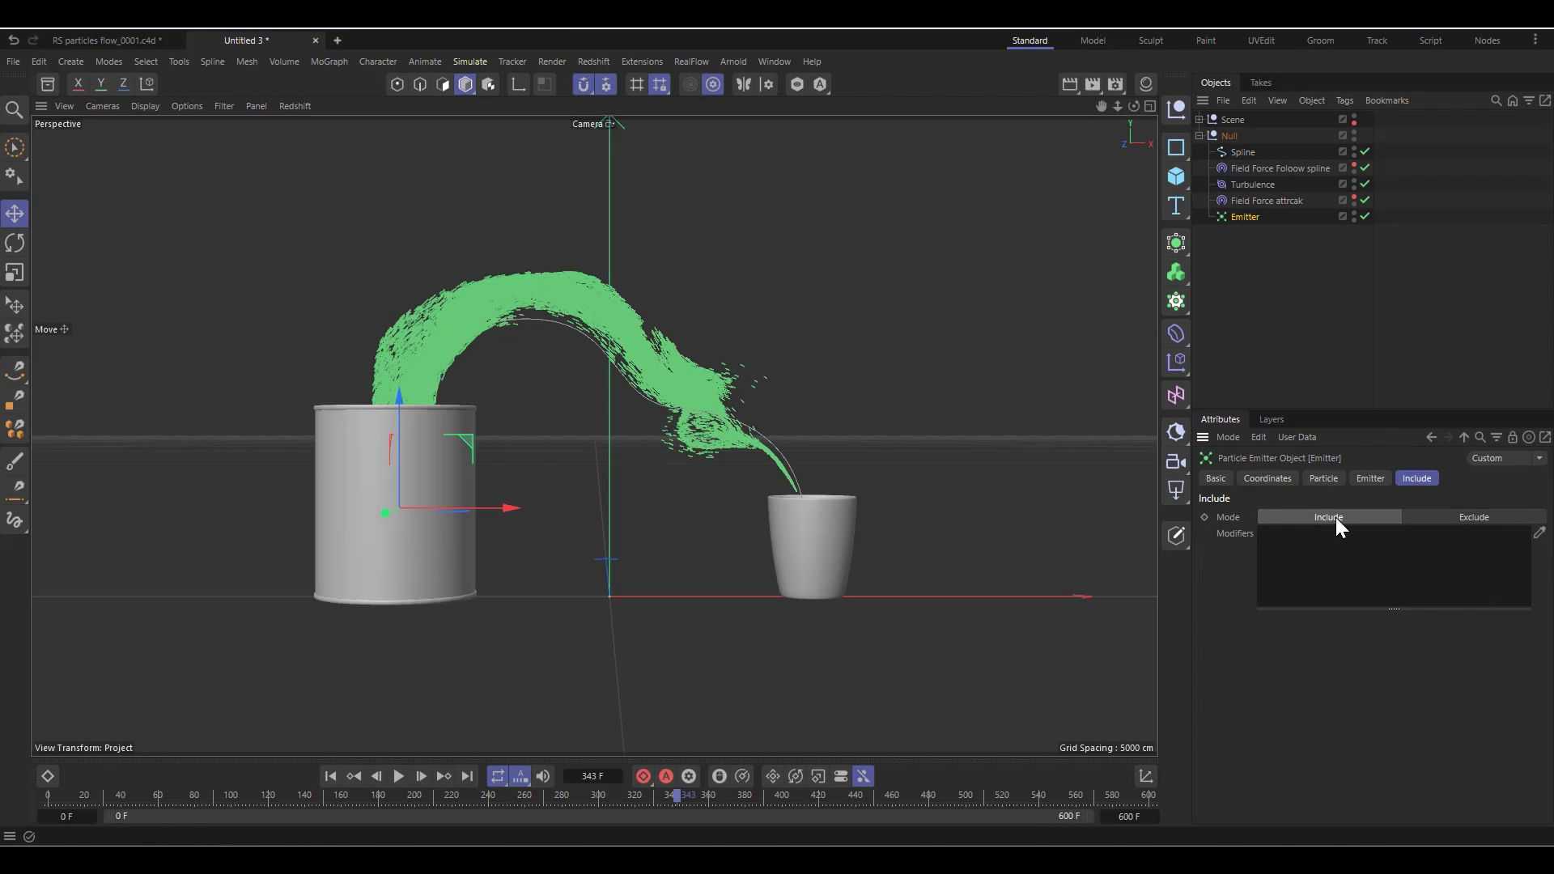
{"action": "left_click_drag", "start_coordinate": [1253, 202], "coordinate": [1313, 577]}
{"action": "left_click_drag", "start_coordinate": [1284, 170], "coordinate": [1356, 595]}
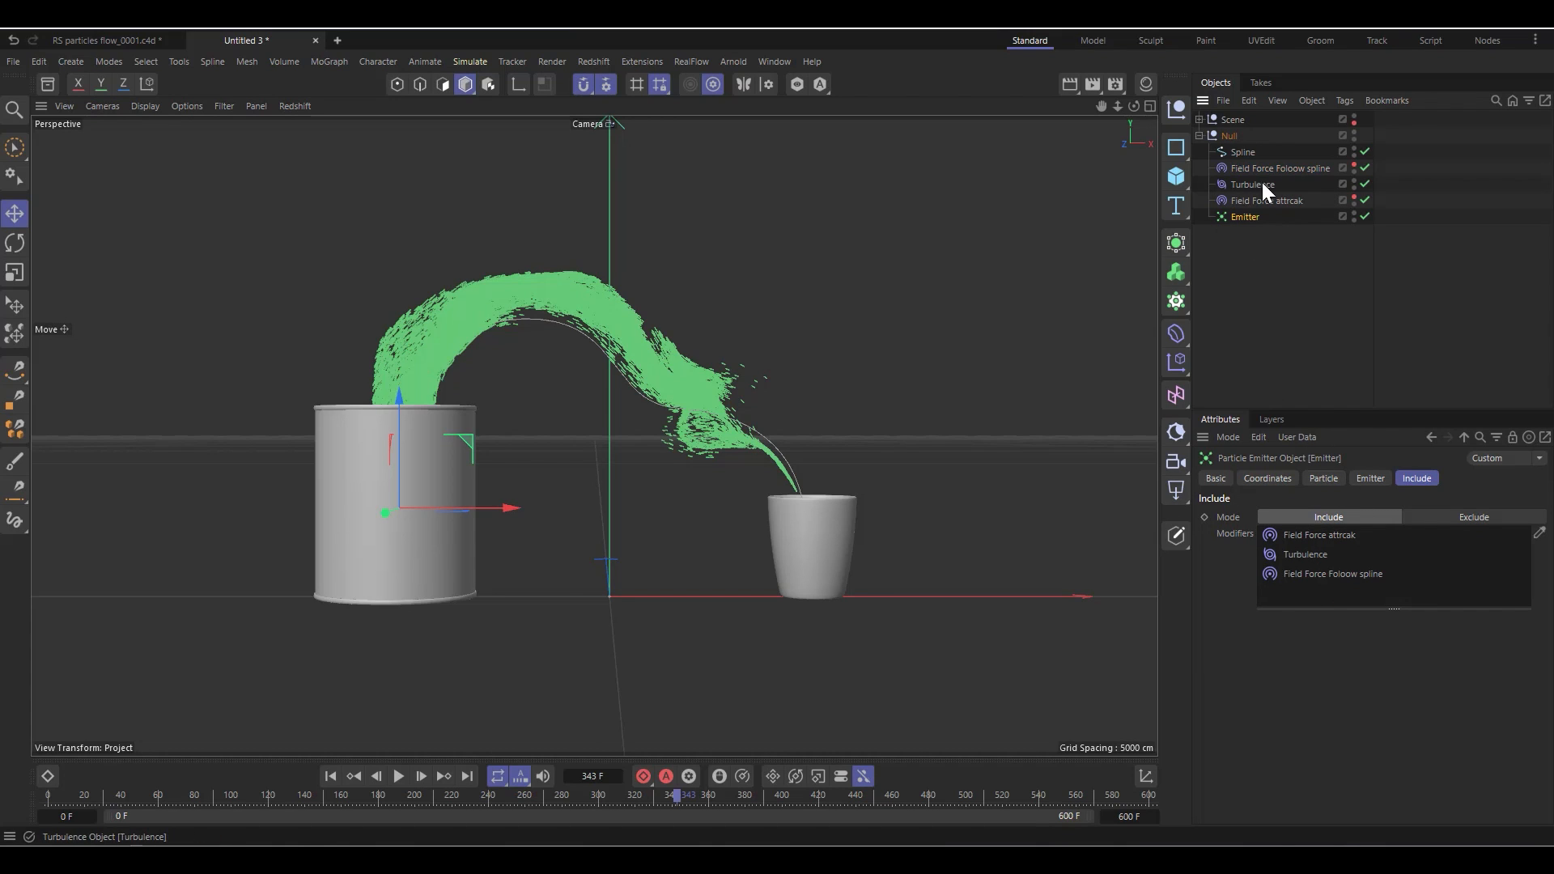
Duplicate the Null group directly below the original and expand the copy
{"action": "left_click", "coordinate": [1199, 135]}
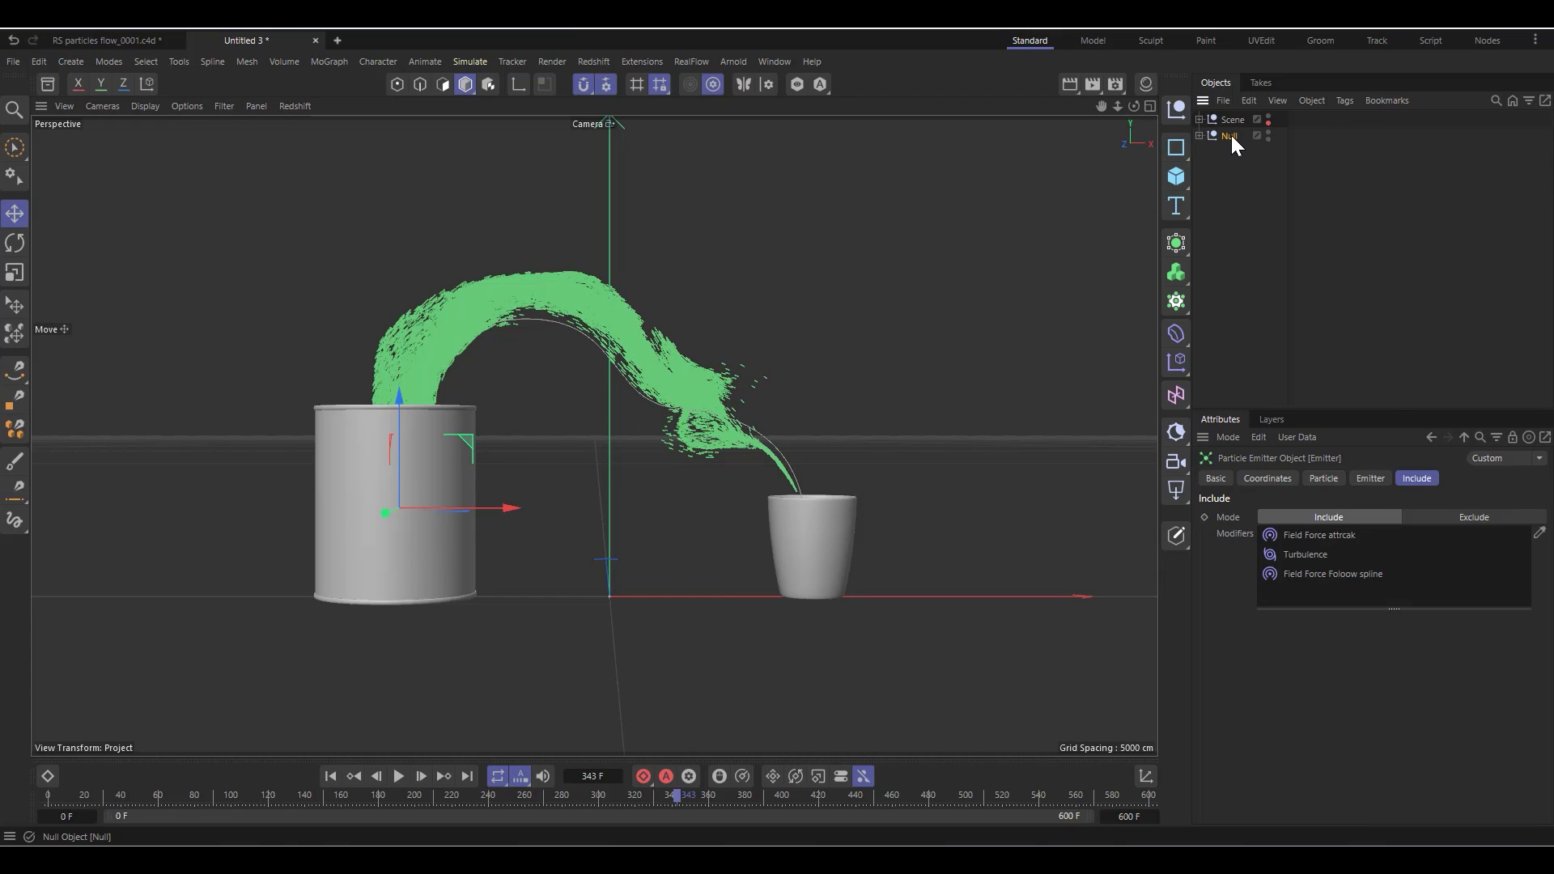
{"action": "left_click", "coordinate": [1230, 136]}
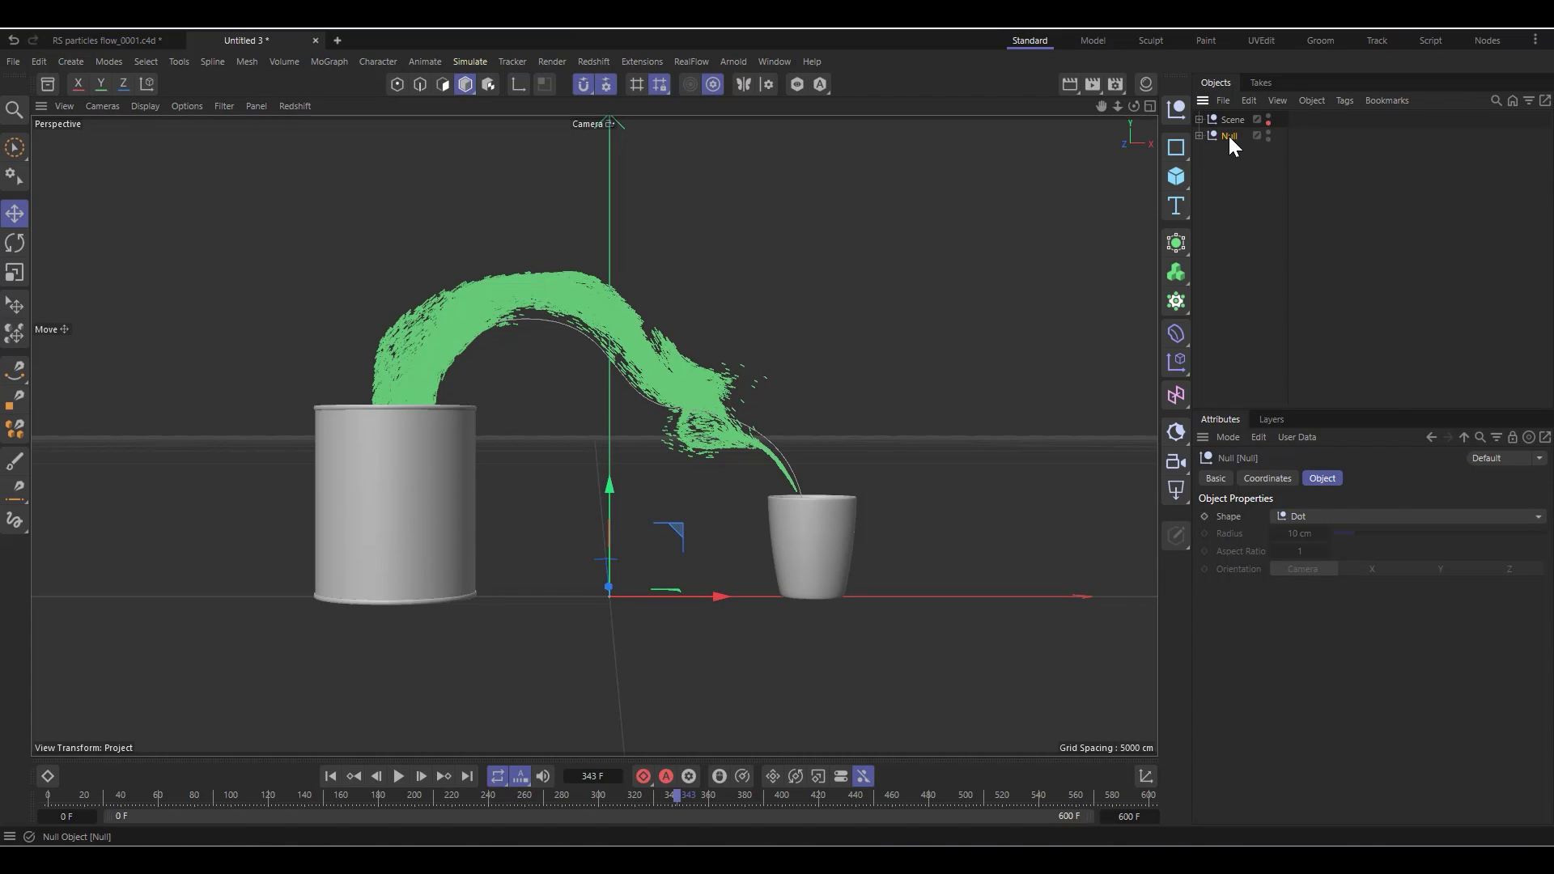
{"action": "left_click_drag", "start_coordinate": [1229, 136], "coordinate": [1231, 175], "text": "ctrl"}
{"action": "left_click", "coordinate": [1199, 151]}
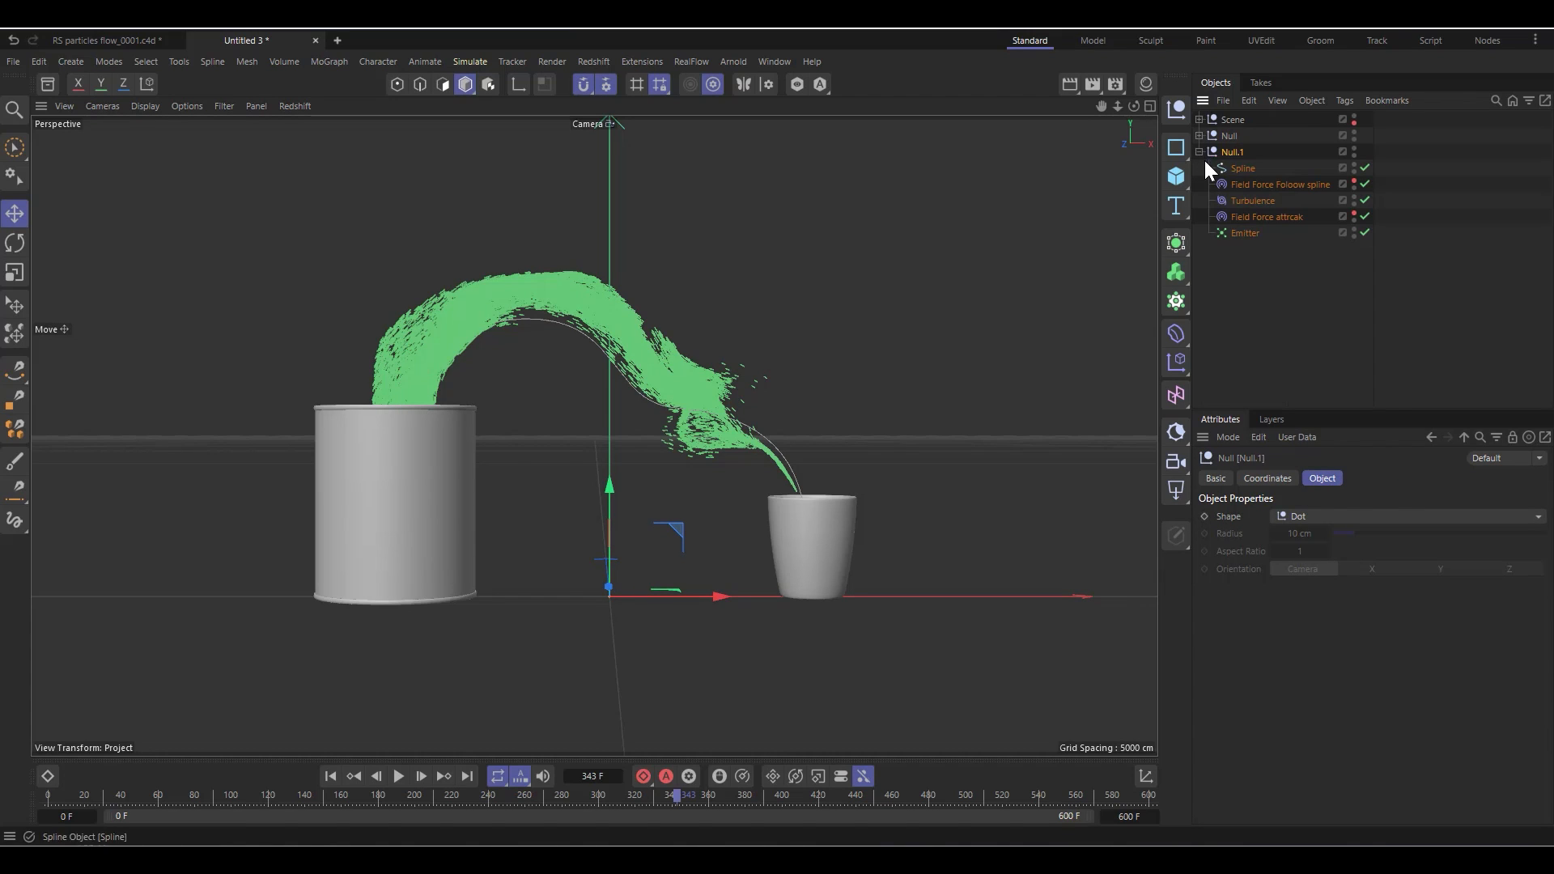
Rename the attraction force and turbulence in the duplicated group as "Field Force attrcak 2" and "Turbulence 2"
{"action": "left_click", "coordinate": [1245, 233]}
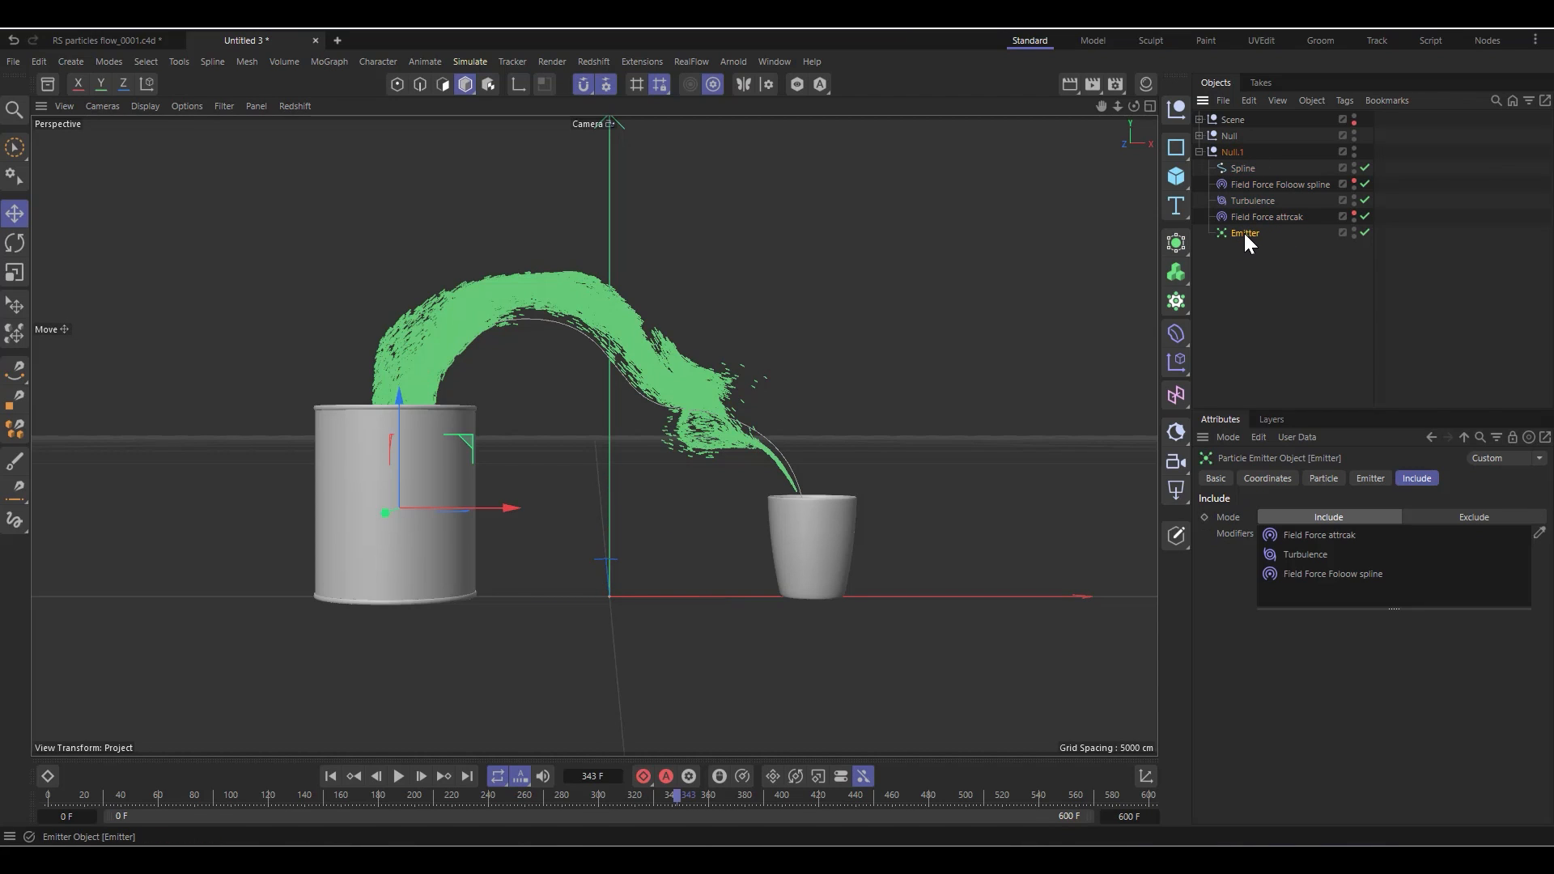
{"action": "double_click", "coordinate": [1287, 217]}
{"action": "left_click", "coordinate": [1309, 219]}
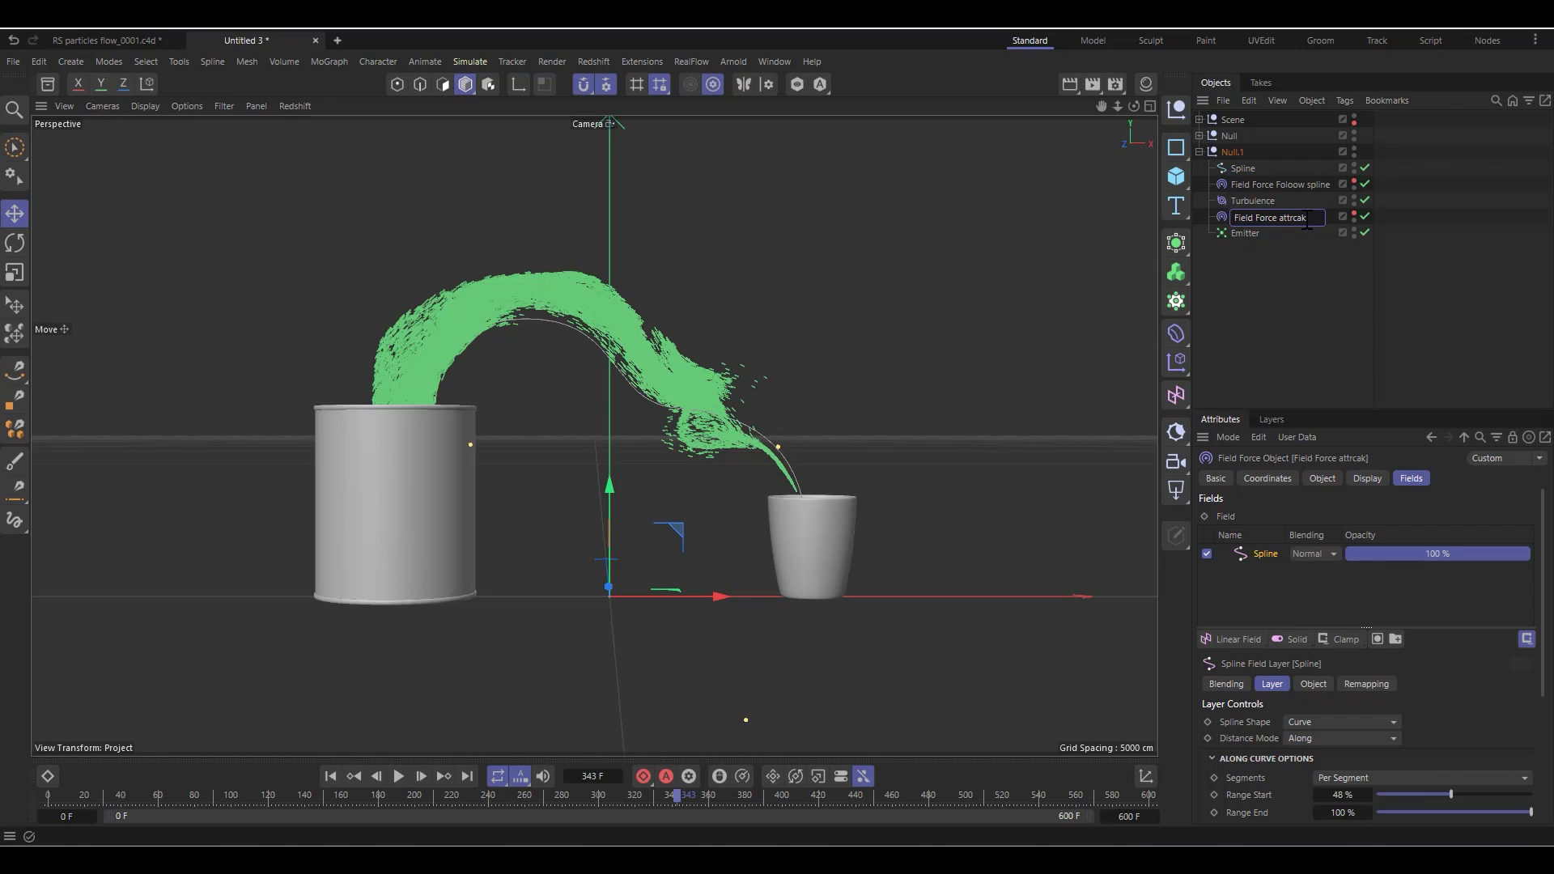
{"action": "left_click", "coordinate": [1259, 201]}
{"action": "double_click", "coordinate": [1271, 202]}
{"action": "left_click", "coordinate": [1288, 199]}
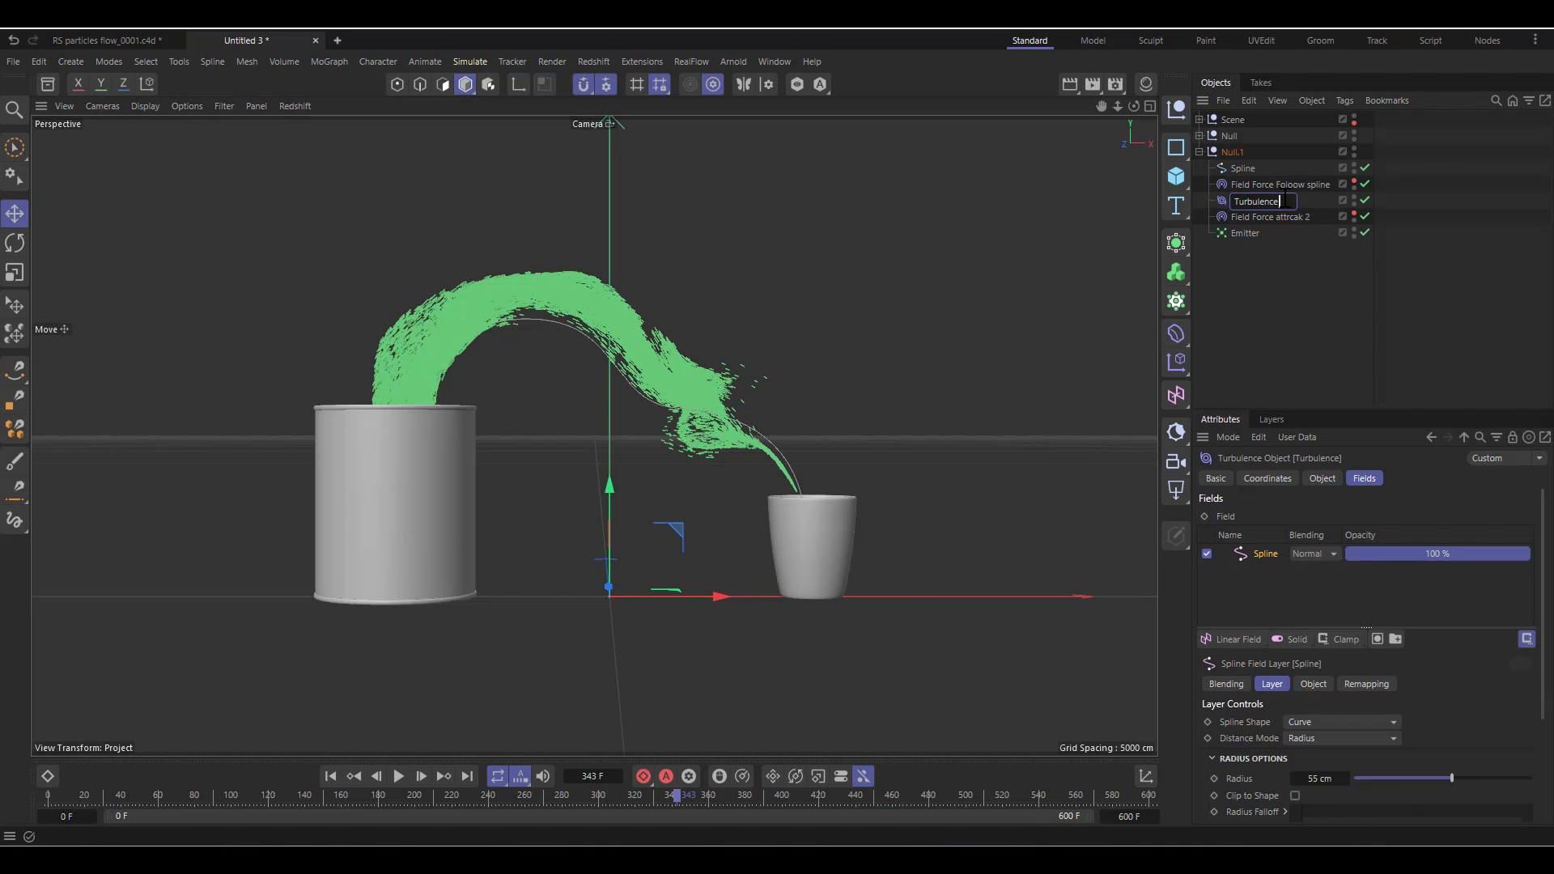
{"action": "type", "text": "2"}
{"action": "left_click", "coordinate": [1279, 185]}
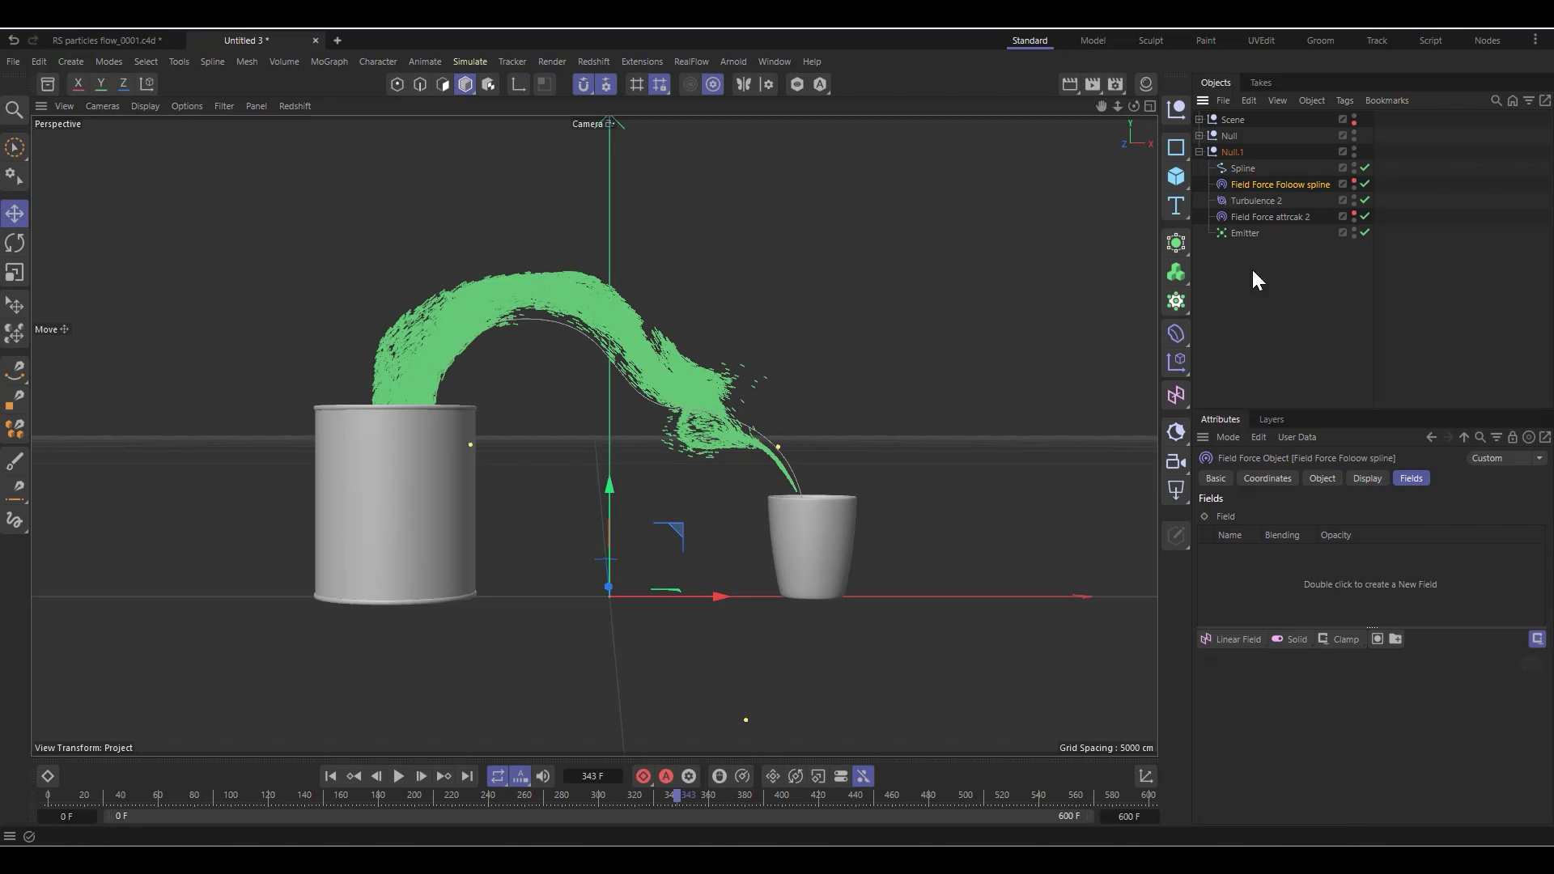
Check the duplicated emitter's included modifiers and rename it as "Emitter 2"
{"action": "left_click", "coordinate": [1243, 234]}
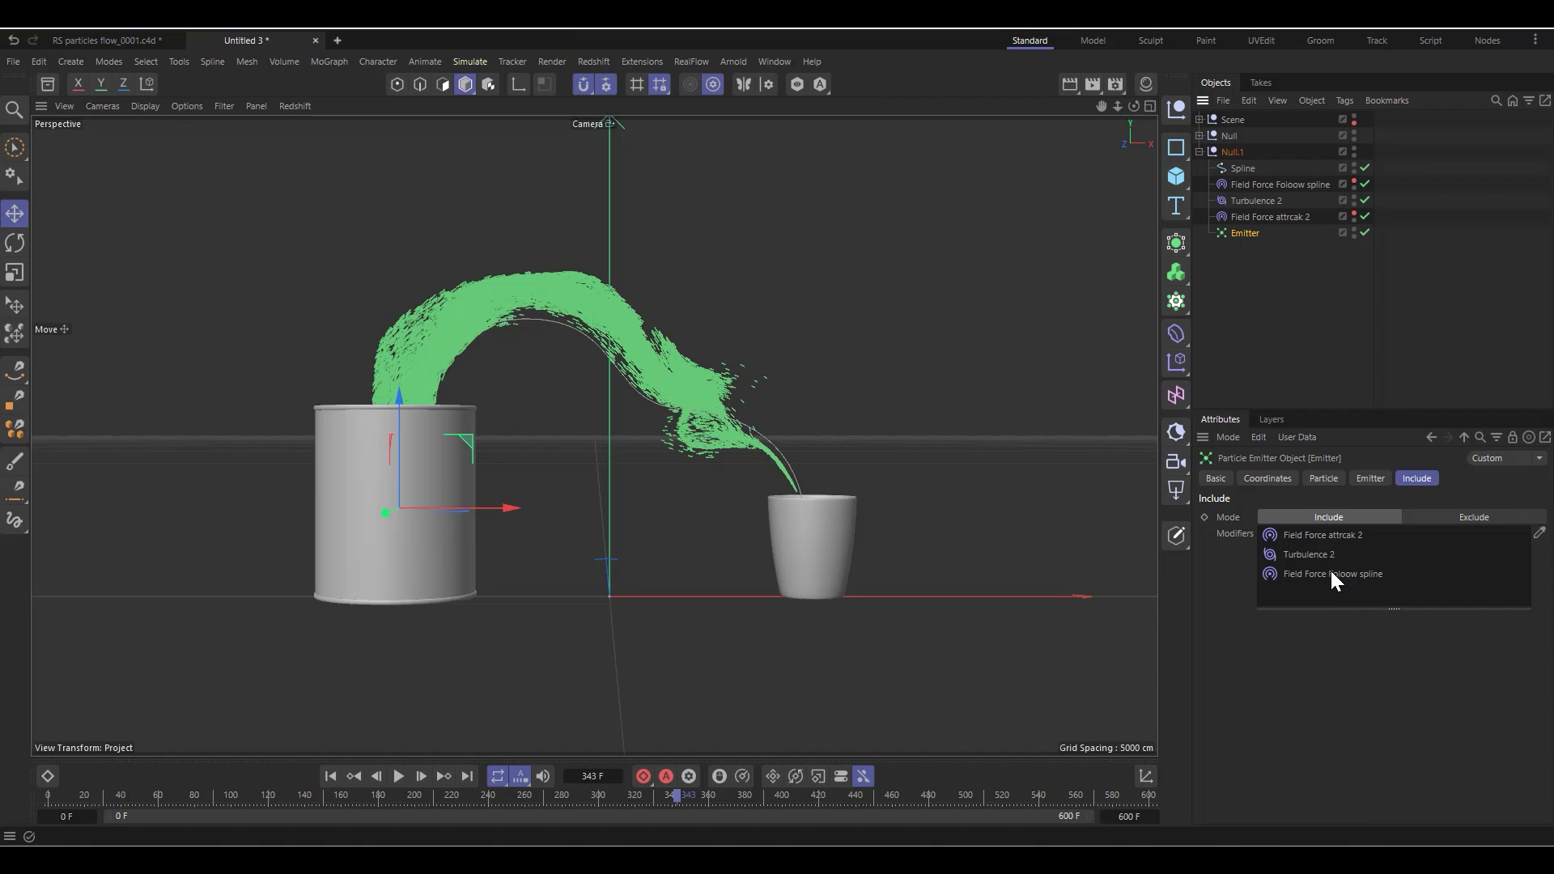
{"action": "double_click", "coordinate": [1257, 233]}
{"action": "type", "text": "2"}
{"action": "left_click", "coordinate": [1265, 310]}
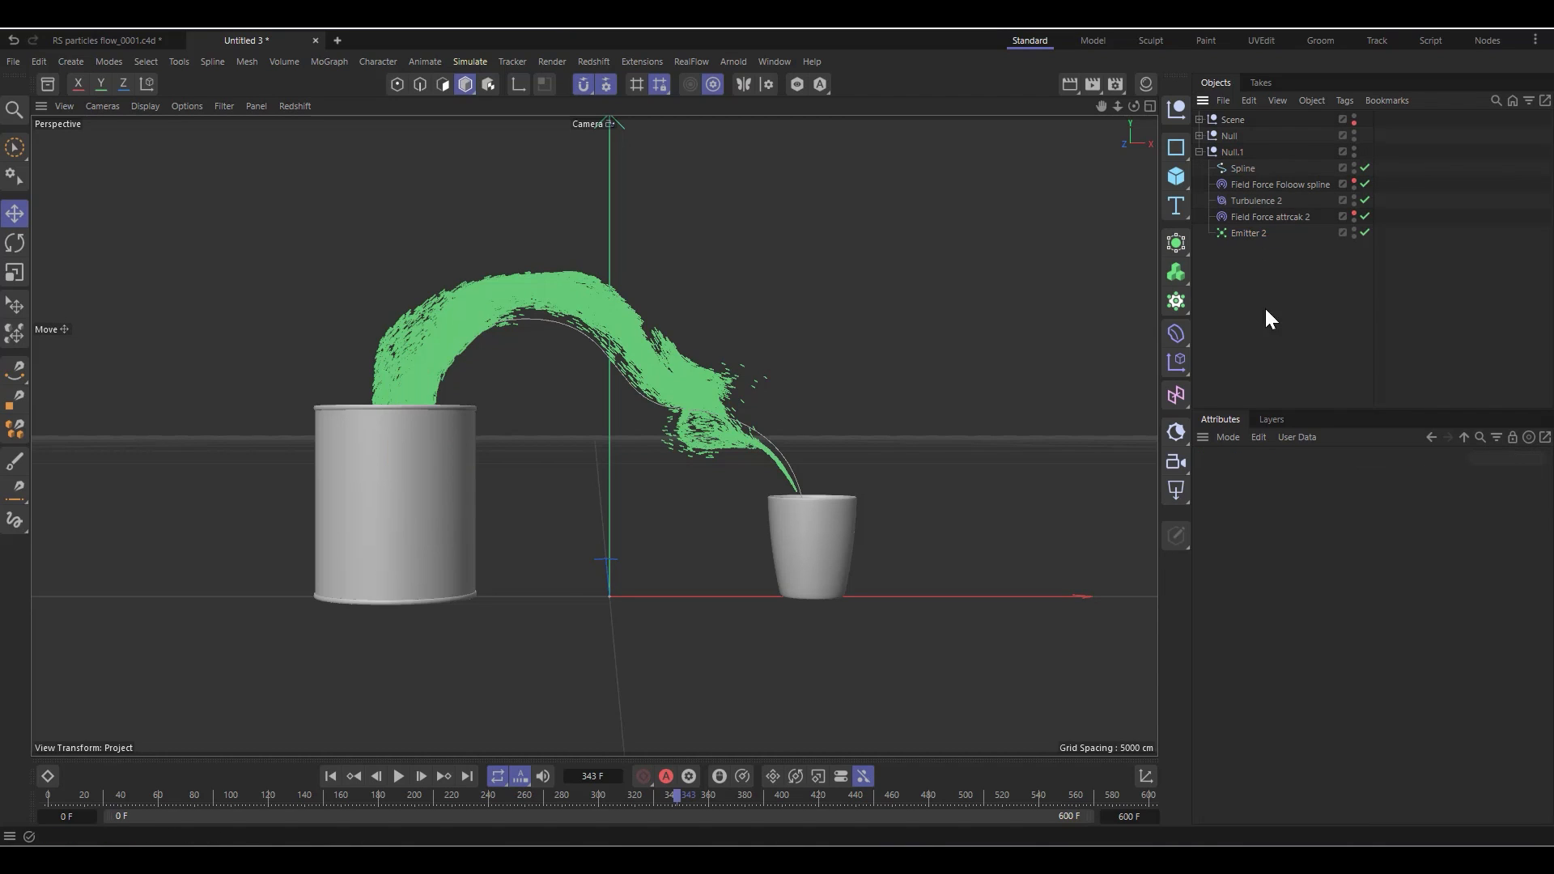
Review Emitter 2's particle settings and examine the layered particle flow in RS particles flow_0001.c4d
{"action": "left_click", "coordinate": [1251, 234]}
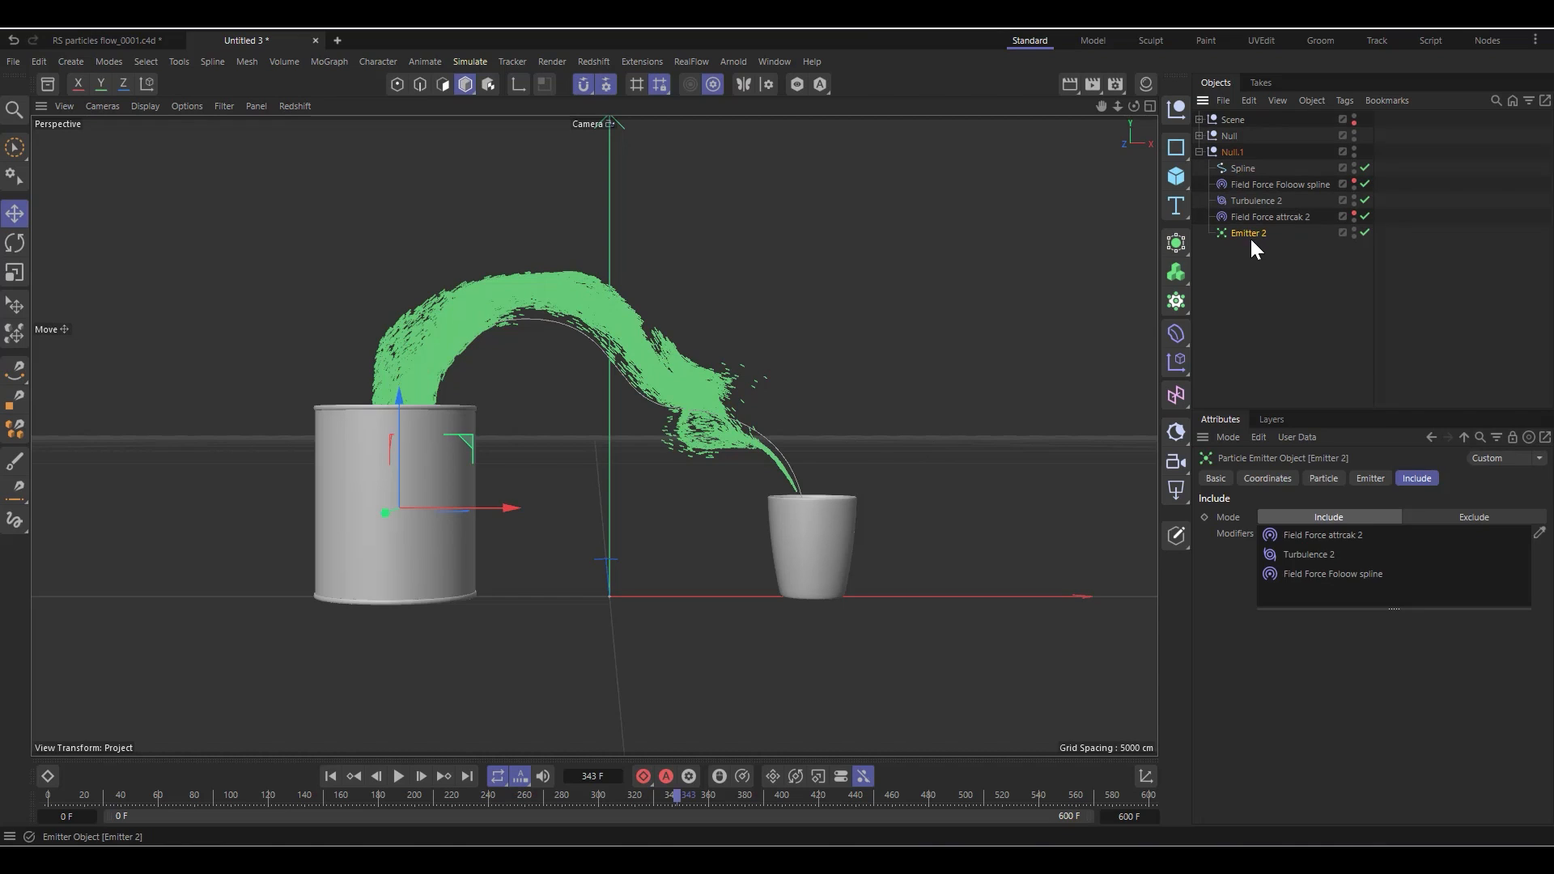
{"action": "left_click", "coordinate": [1324, 479]}
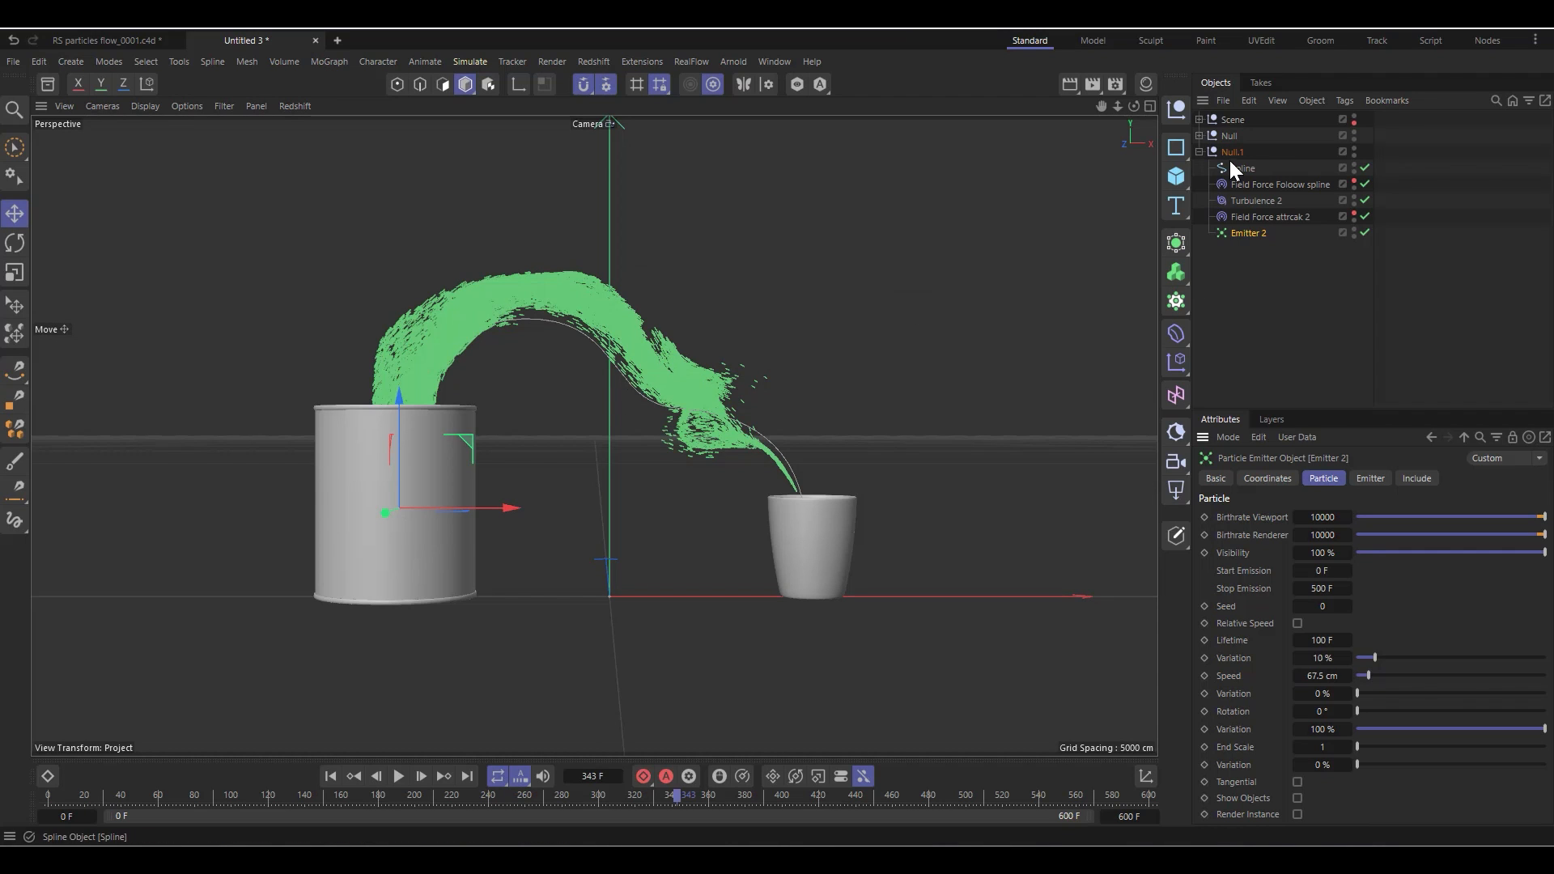
{"action": "left_click", "coordinate": [74, 39]}
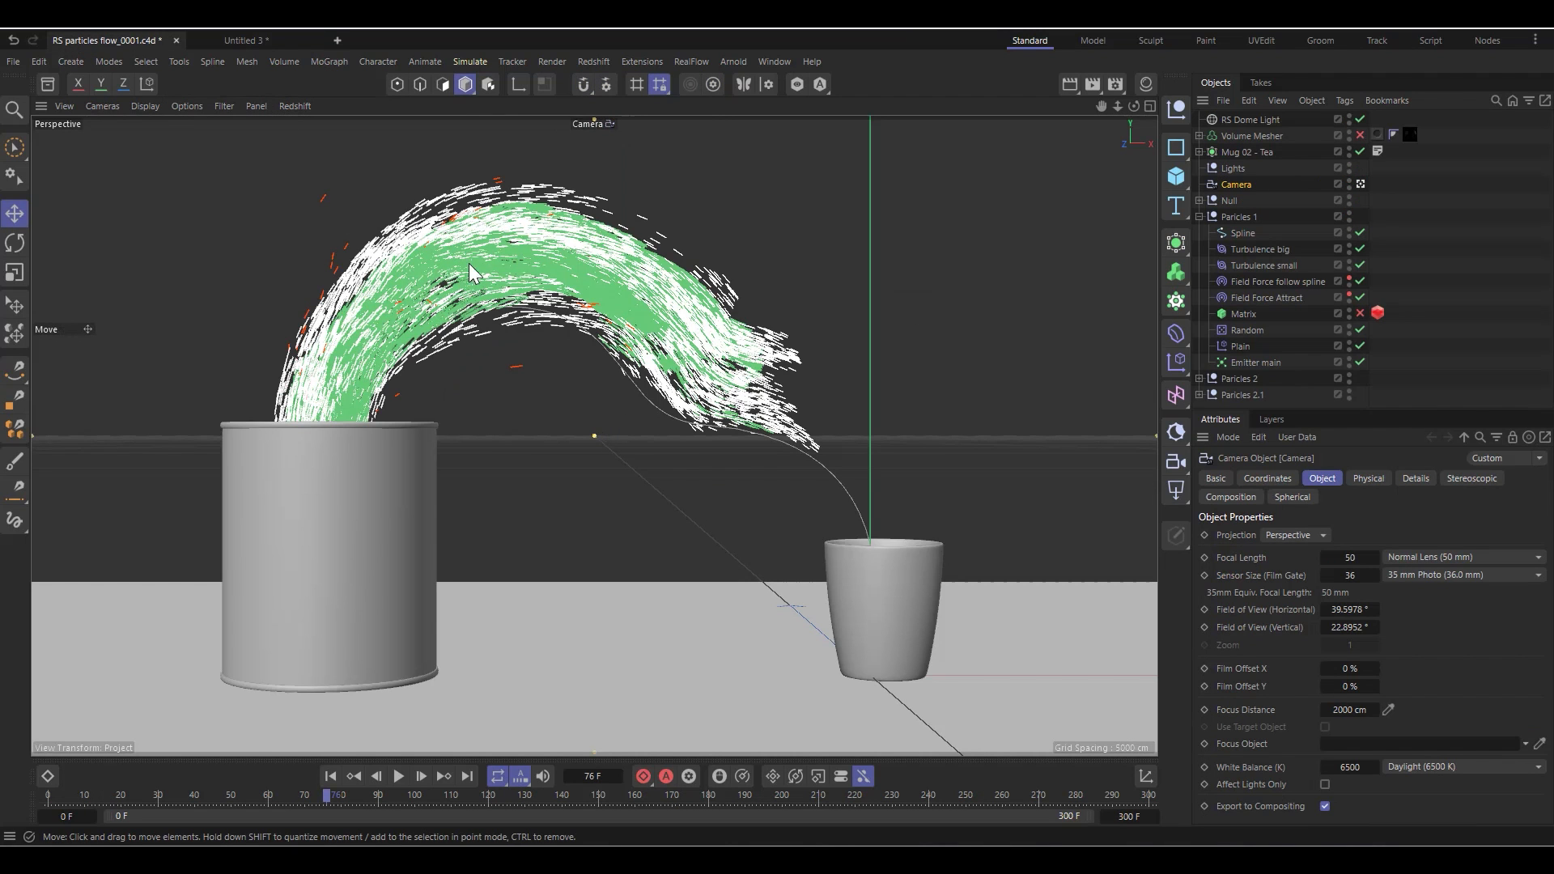
{"action": "left_click", "coordinate": [251, 41]}
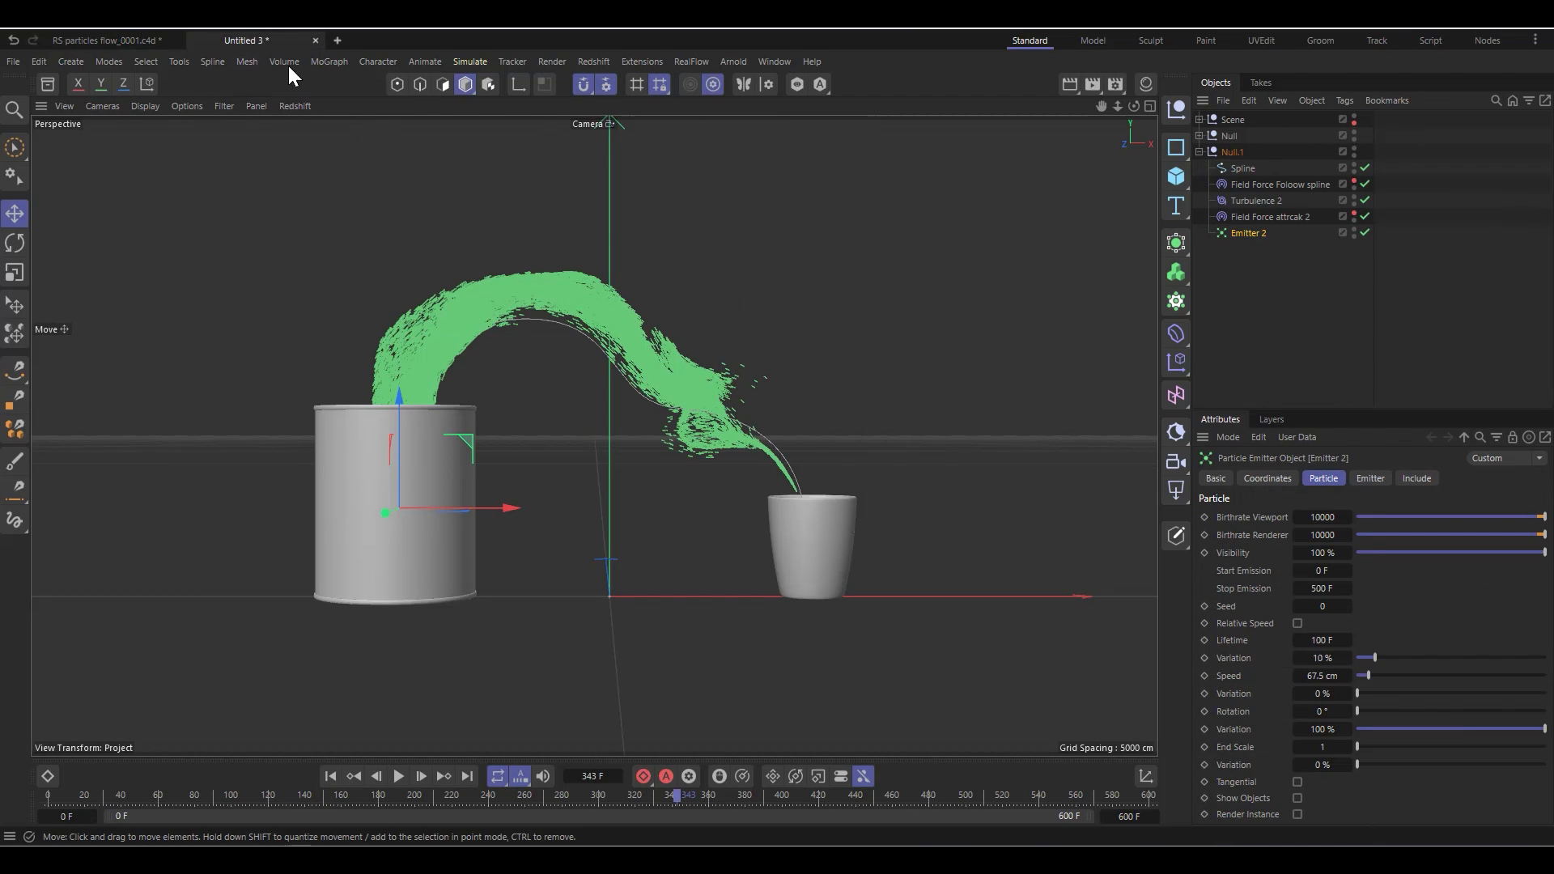
Create a new project, add a particle Emitter, and view it from the side
{"action": "left_click", "coordinate": [337, 42]}
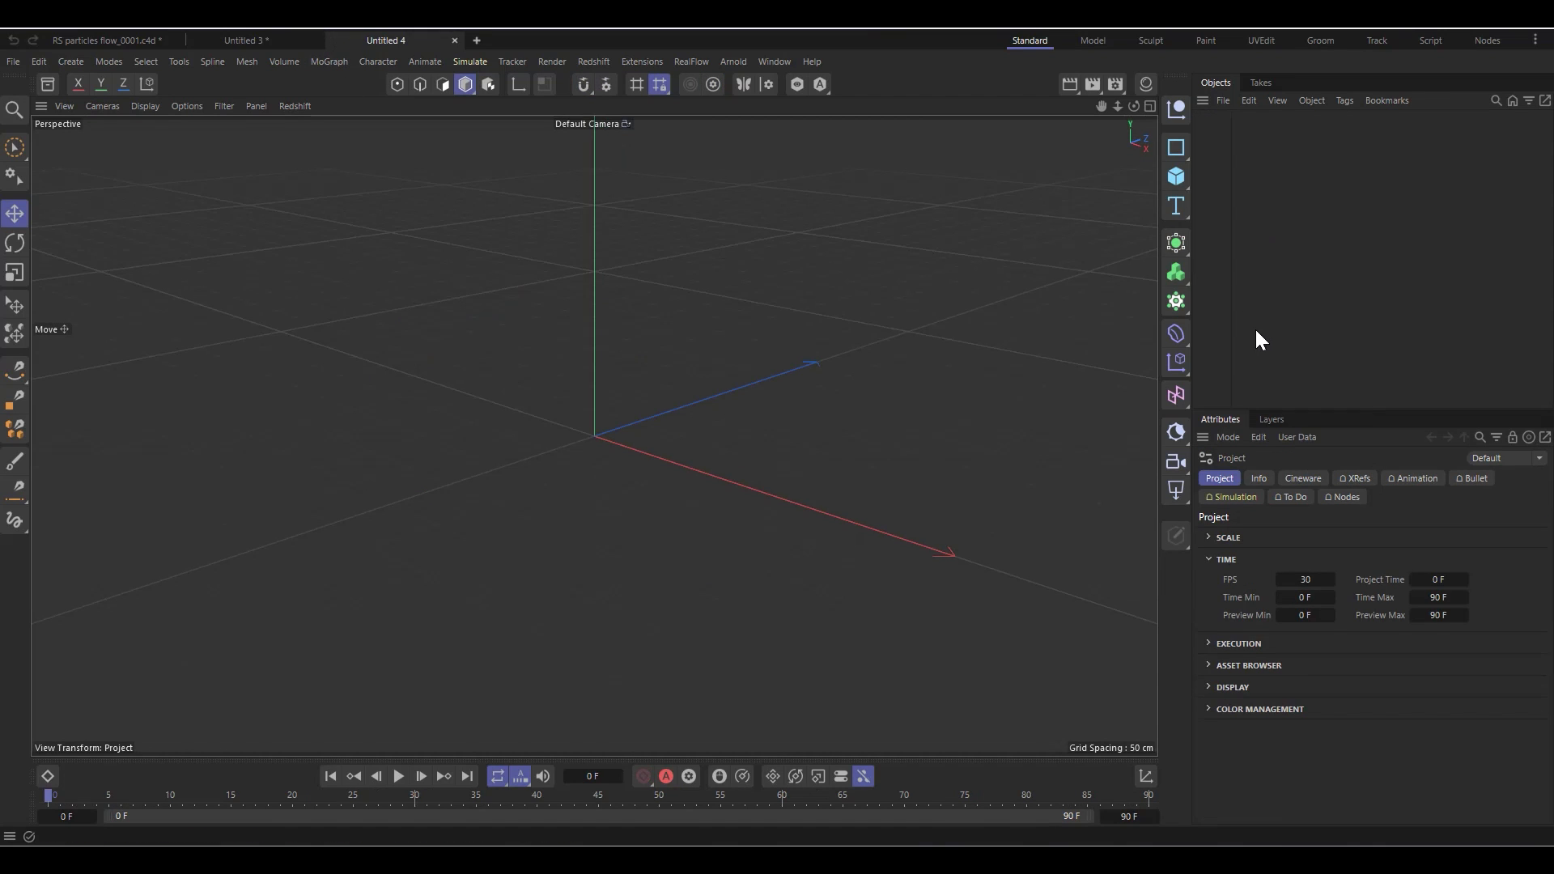
{"action": "left_click", "coordinate": [480, 63]}
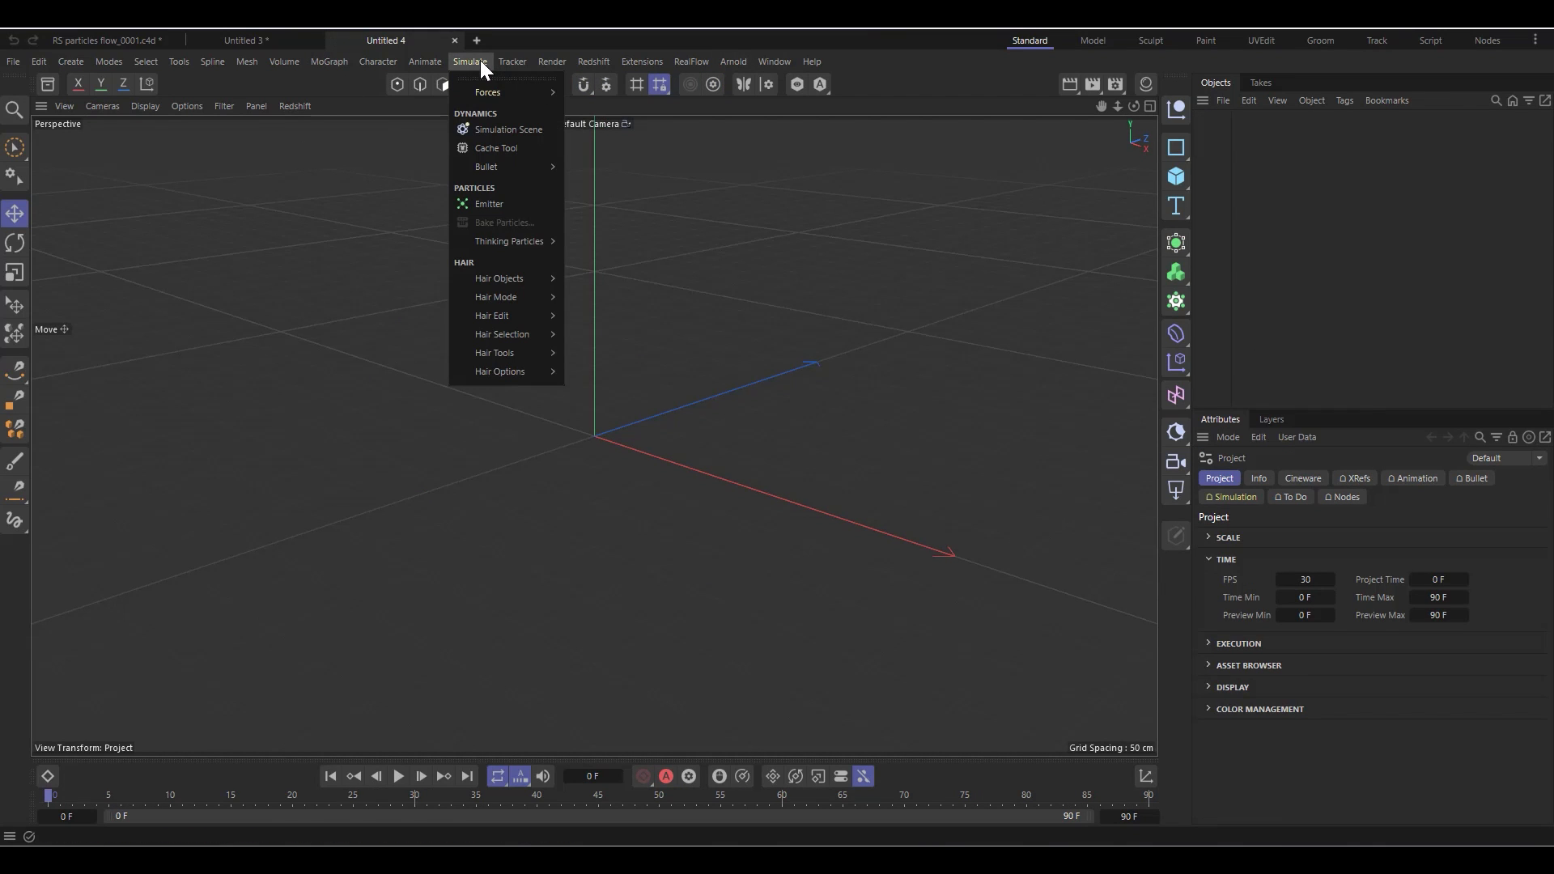
{"action": "left_click", "coordinate": [491, 202]}
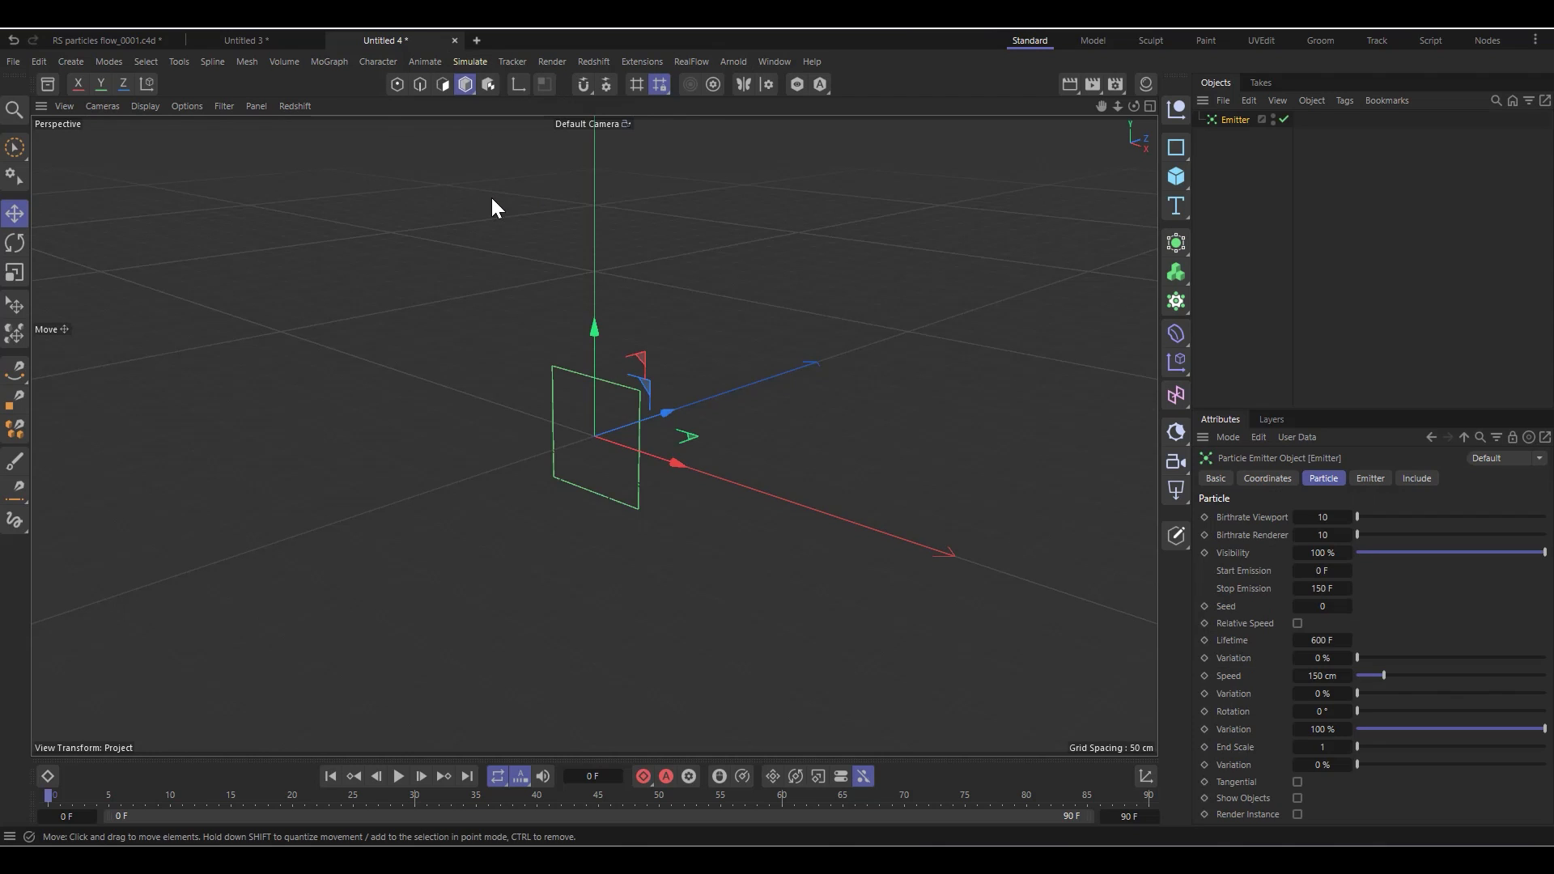
{"action": "scroll", "coordinate": [533, 396], "scroll_direction": "down", "scroll_amount": 2}
{"action": "scroll", "coordinate": [371, 454], "scroll_direction": "down", "scroll_amount": 3}
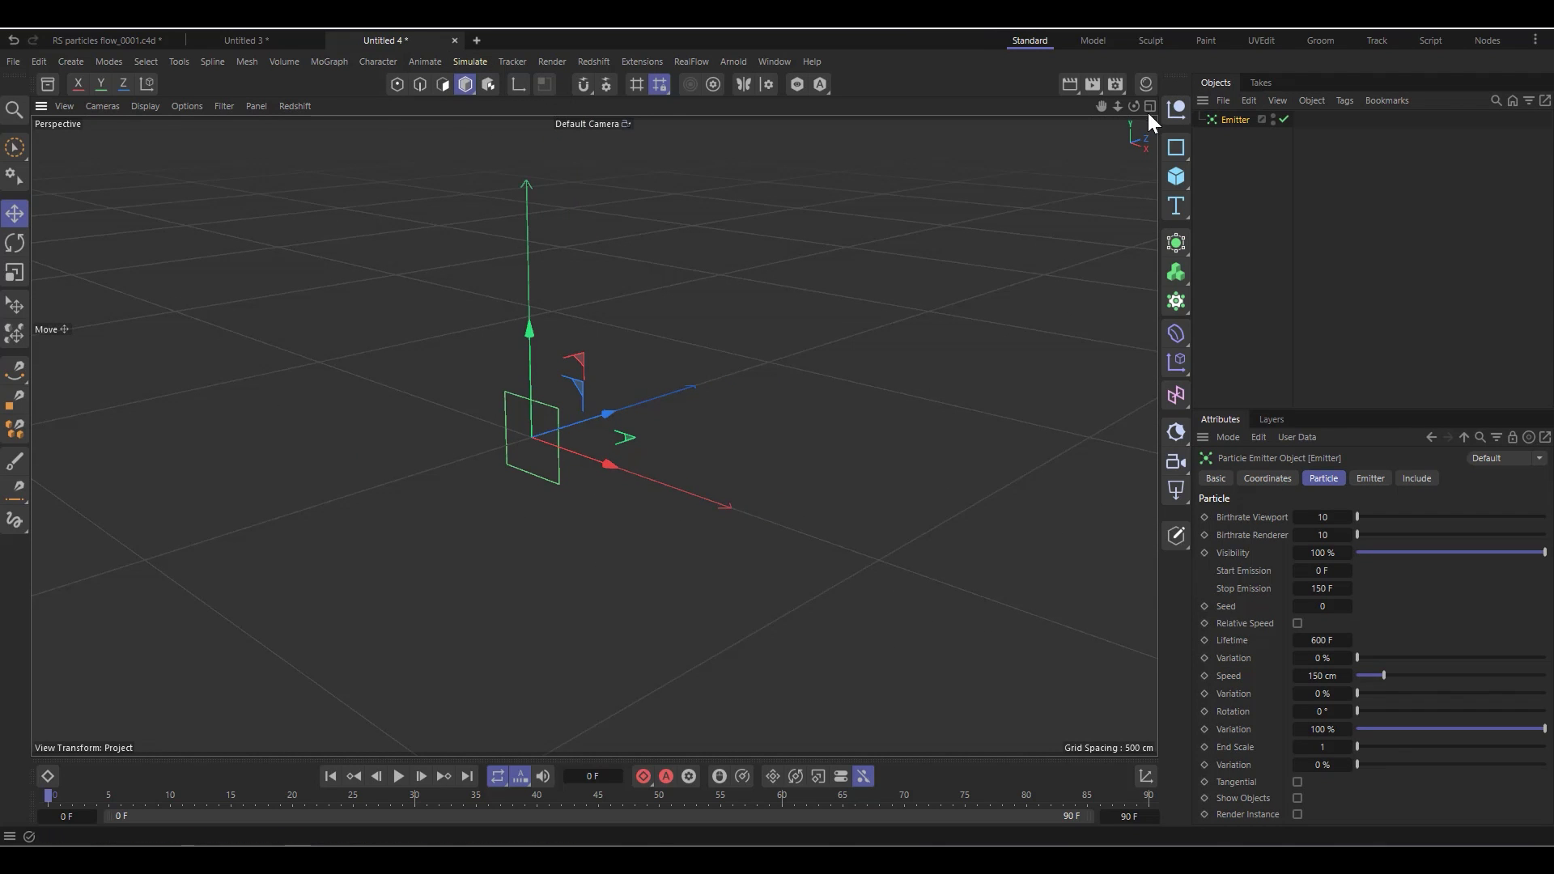
{"action": "left_click_drag", "start_coordinate": [1134, 107], "coordinate": [1003, 91]}
{"action": "left_click_drag", "start_coordinate": [594, 435], "coordinate": [607, 528], "text": "alt"}
{"action": "scroll", "coordinate": [607, 528], "scroll_direction": "up", "scroll_amount": 2}
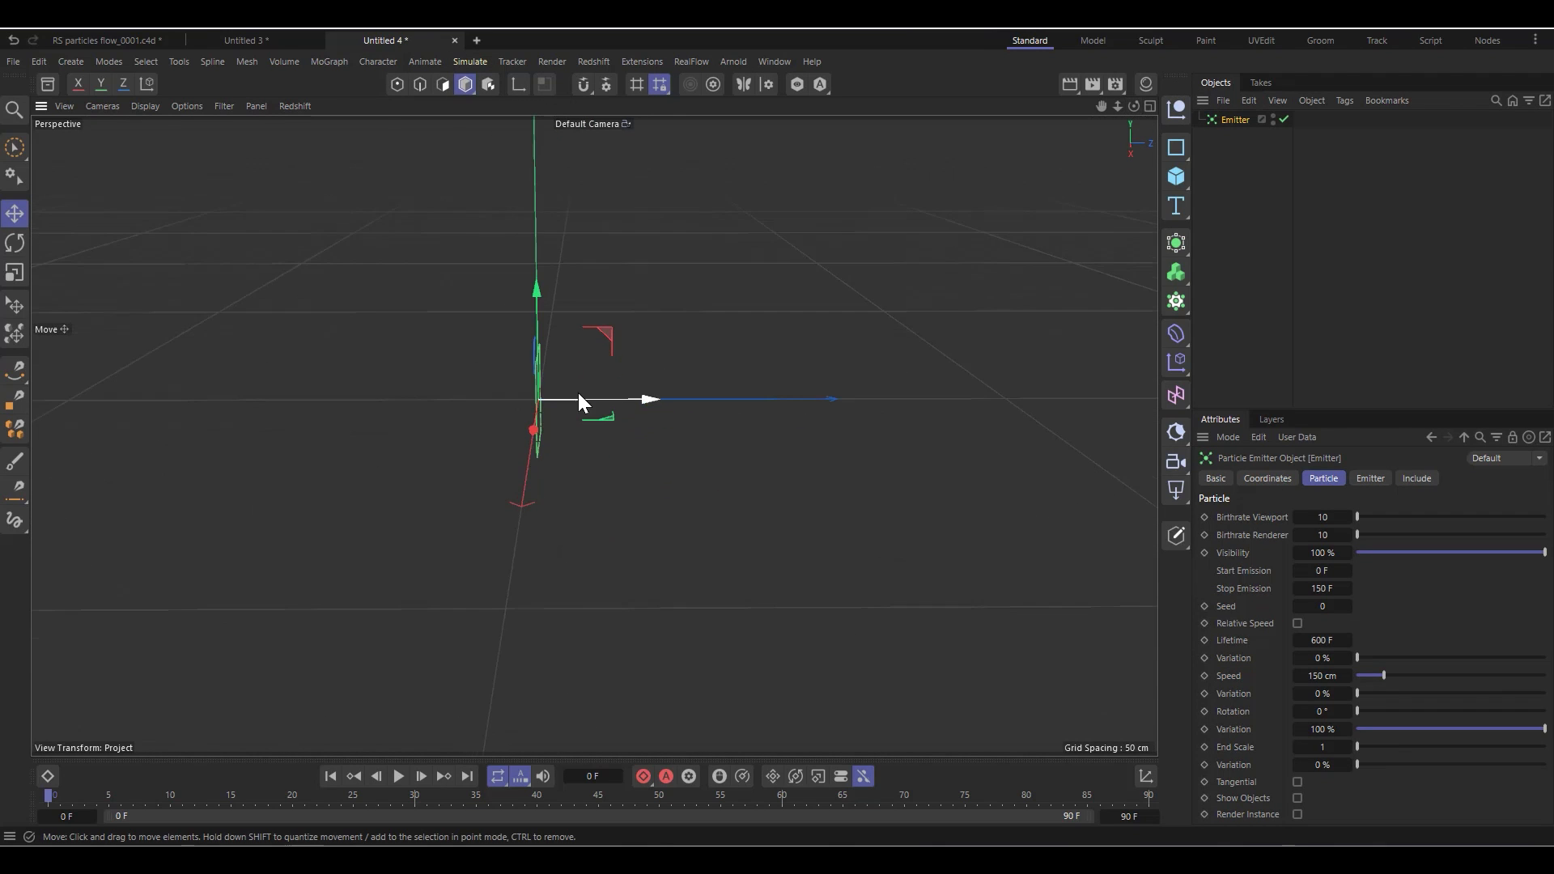
{"action": "scroll", "coordinate": [566, 387], "scroll_direction": "up", "scroll_amount": 3}
Set the emitter's X-Size and Y-Size to 40 cm and preview the emission
{"action": "left_click", "coordinate": [1372, 477]}
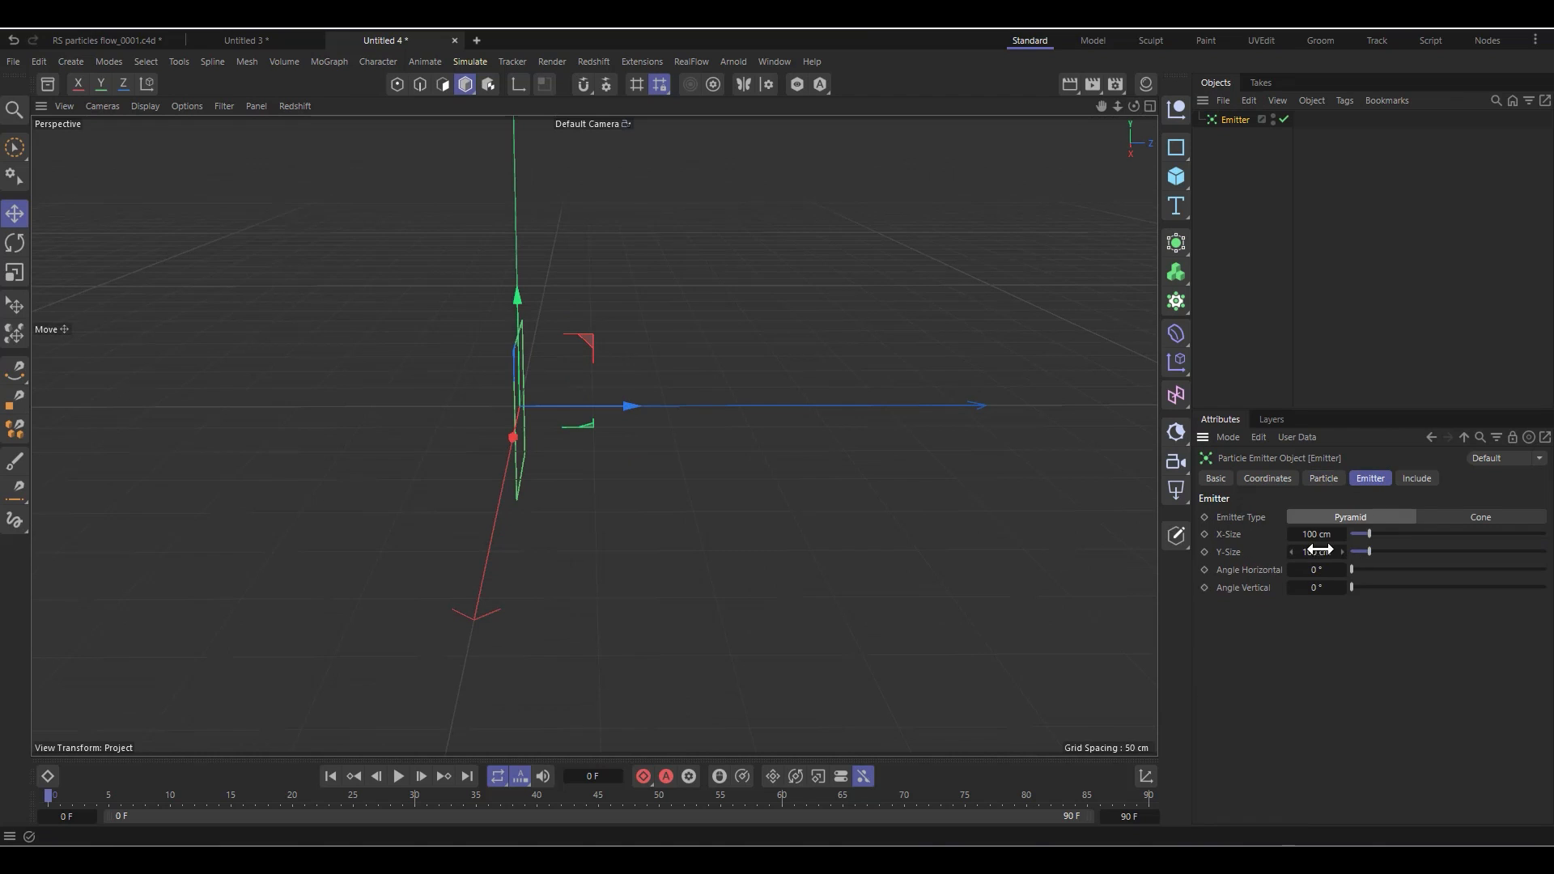
{"action": "left_click", "coordinate": [1314, 534]}
{"action": "type", "text": "40"}
{"action": "left_click", "coordinate": [1319, 552]}
{"action": "type", "text": "40"}
{"action": "key", "text": "Tab"}
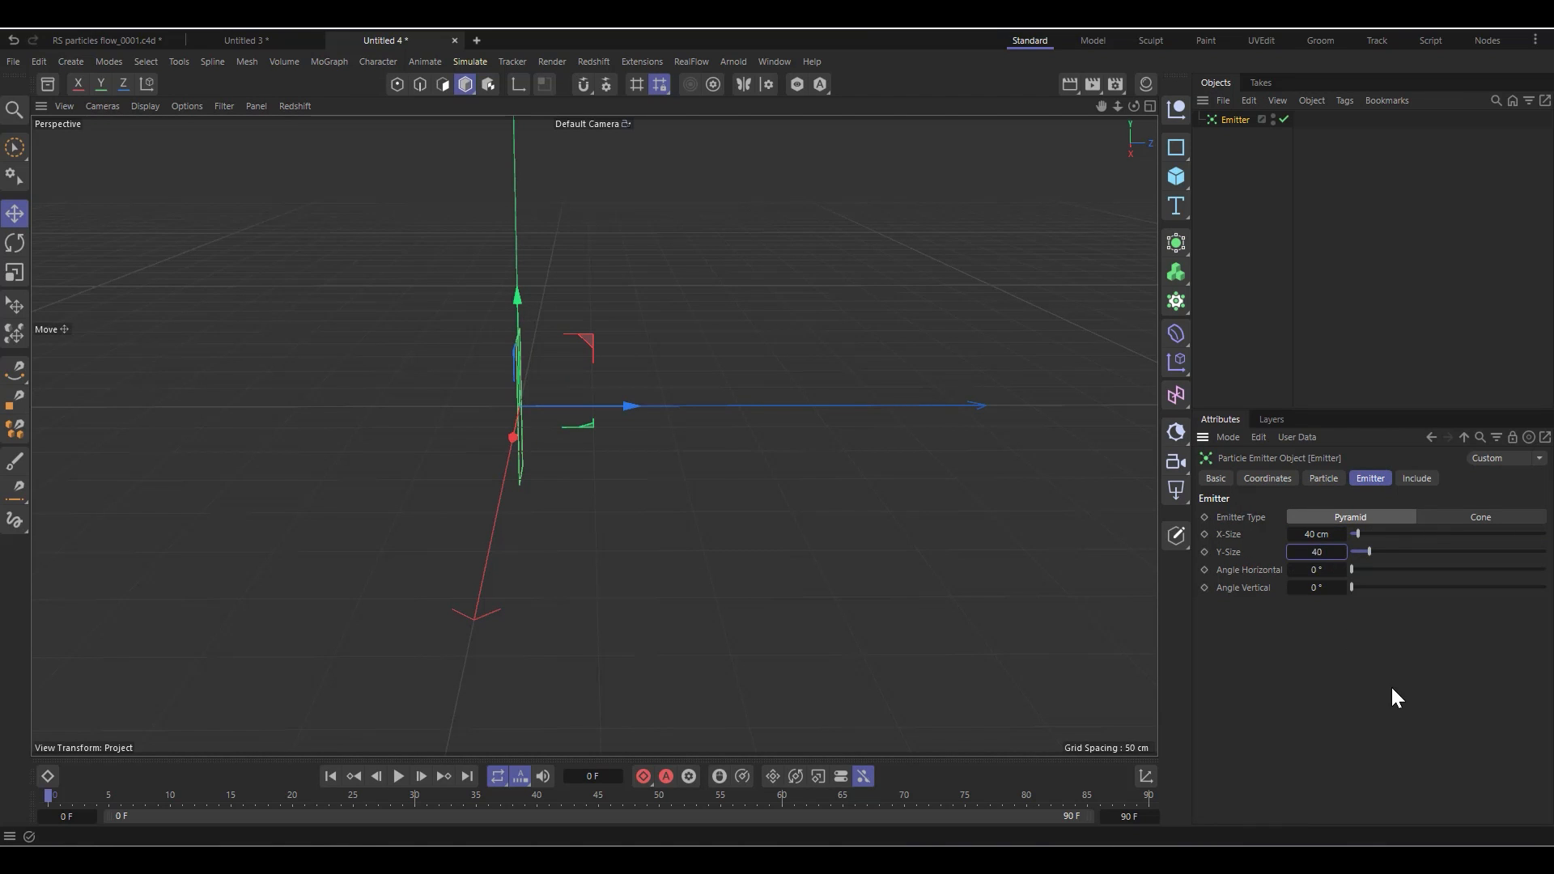
{"action": "scroll", "coordinate": [148, 336], "scroll_direction": "down", "scroll_amount": 2}
{"action": "scroll", "coordinate": [149, 336], "scroll_direction": "down", "scroll_amount": 1}
{"action": "left_click", "coordinate": [398, 776]}
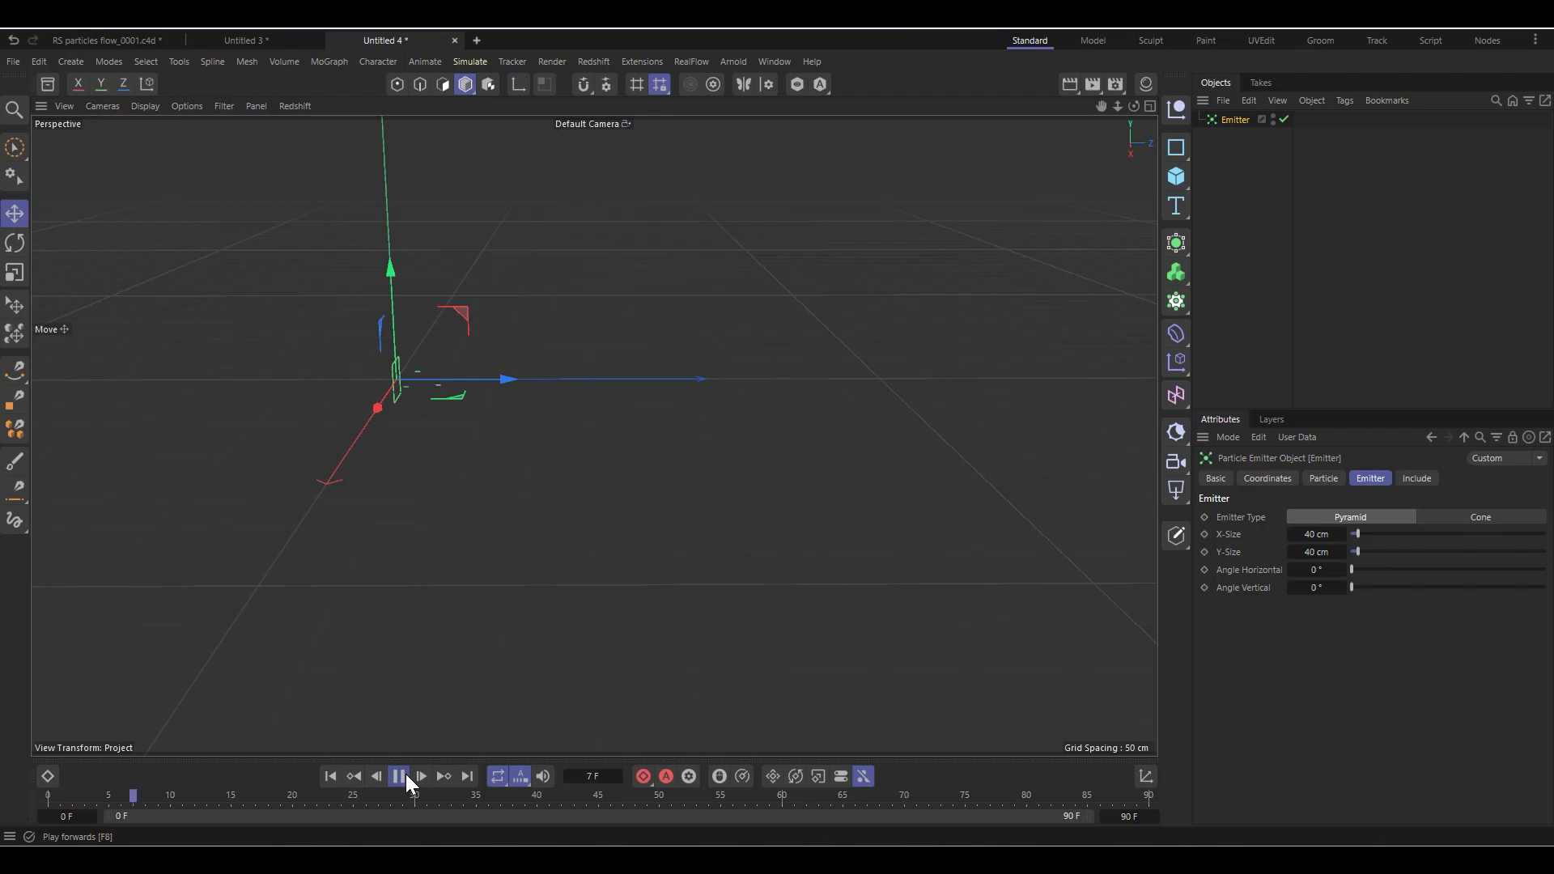
{"action": "left_click", "coordinate": [330, 777]}
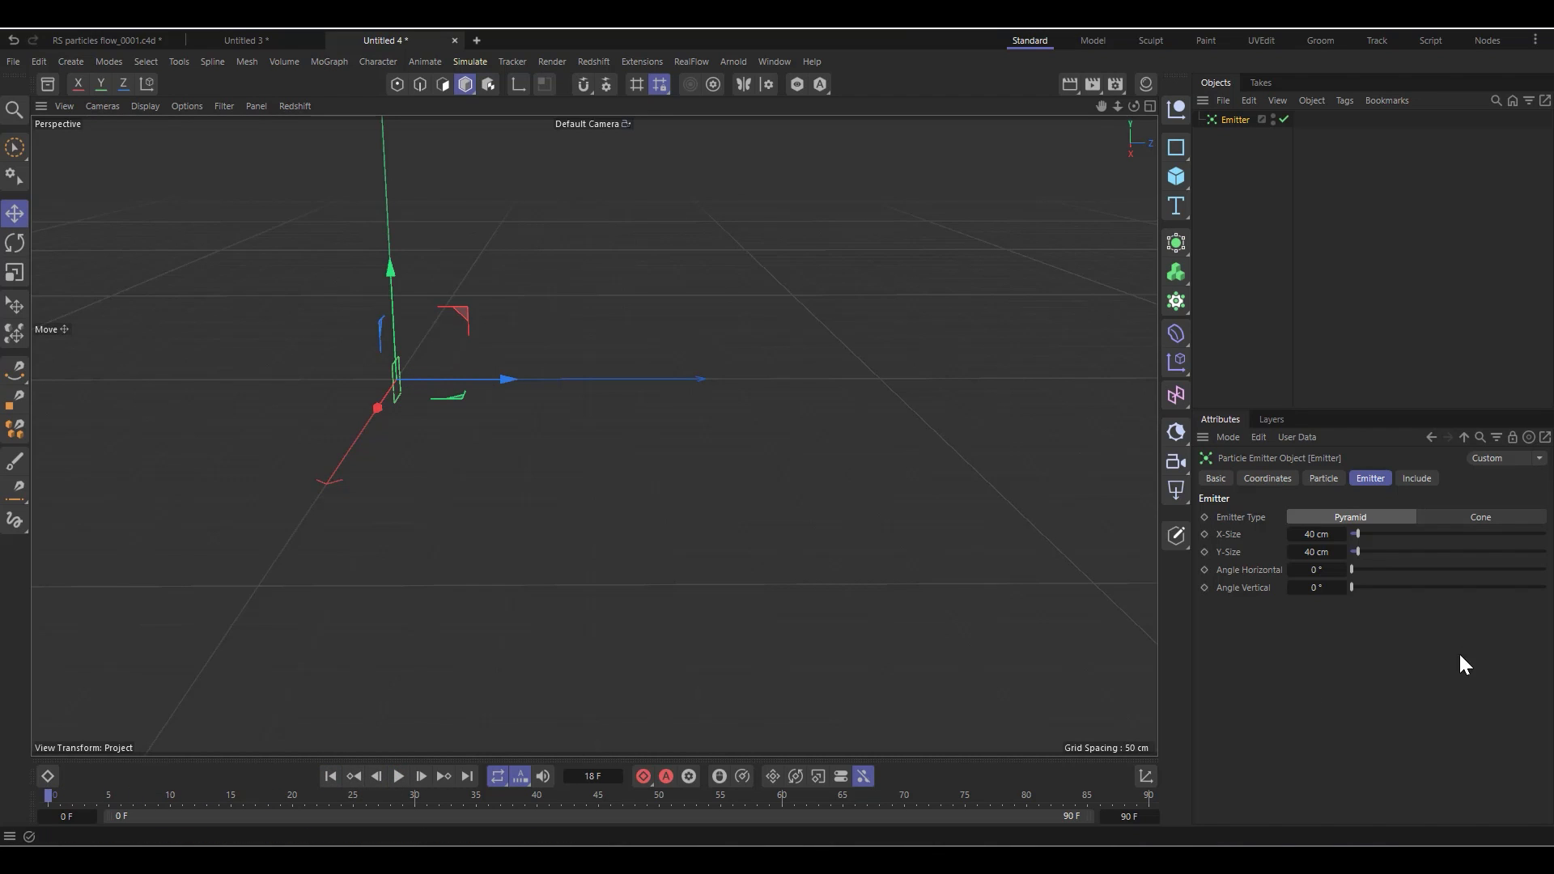
Set the emitter's viewport and renderer birthrates to 1000 and its particle speed to 0 cm
{"action": "left_click", "coordinate": [1325, 481]}
{"action": "left_click_drag", "start_coordinate": [1388, 518], "coordinate": [1546, 534]}
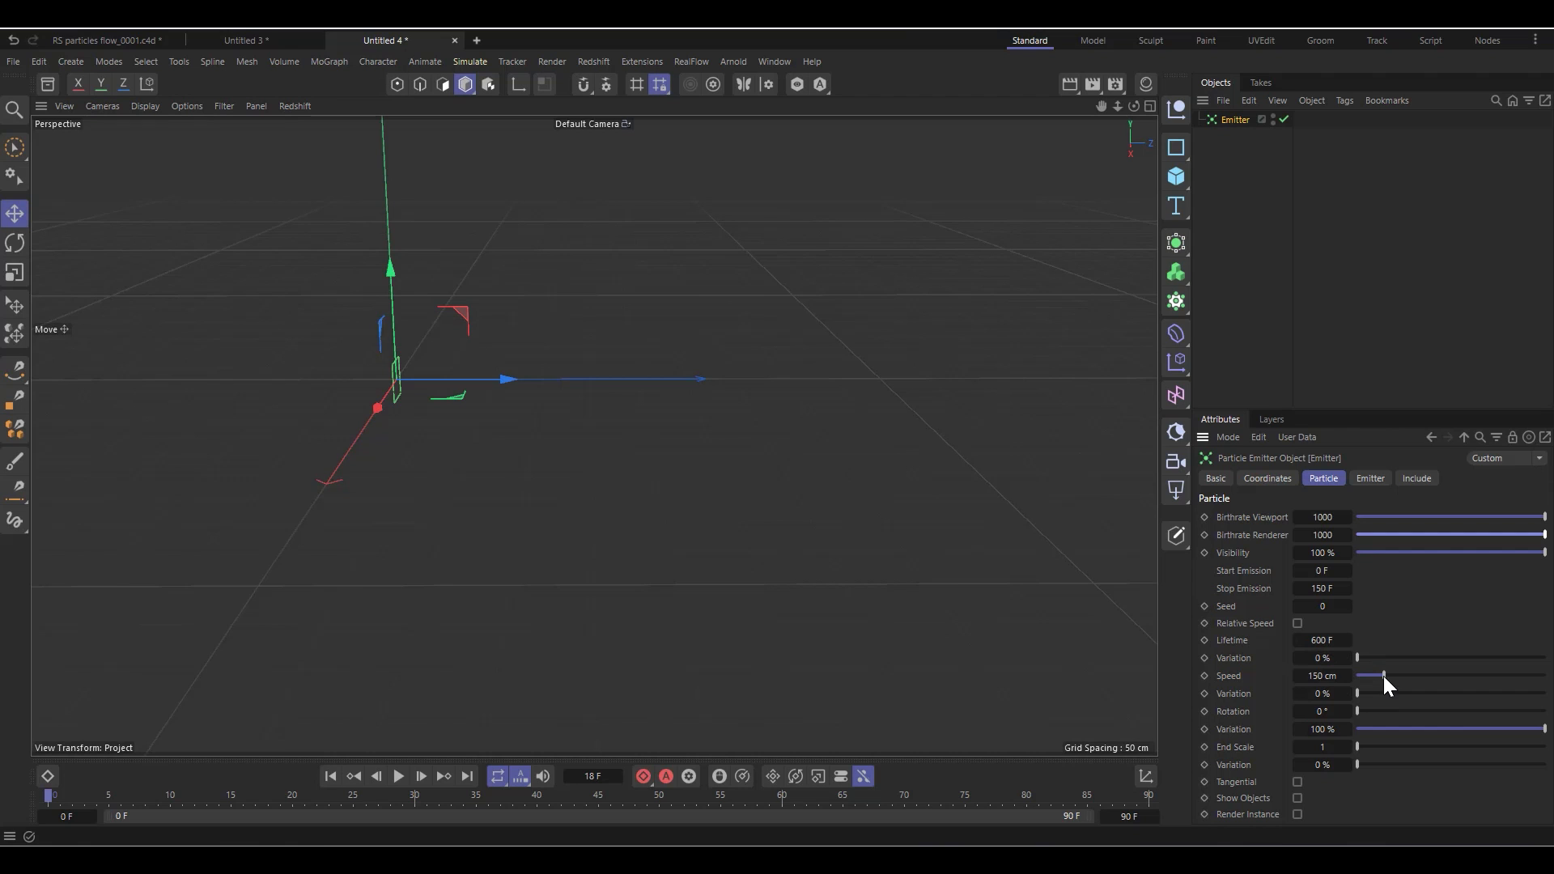
{"action": "left_click_drag", "start_coordinate": [1382, 683], "coordinate": [1352, 680]}
{"action": "scroll", "coordinate": [467, 440], "scroll_direction": "down", "scroll_amount": 3}
{"action": "scroll", "coordinate": [437, 367], "scroll_direction": "up", "scroll_amount": 6}
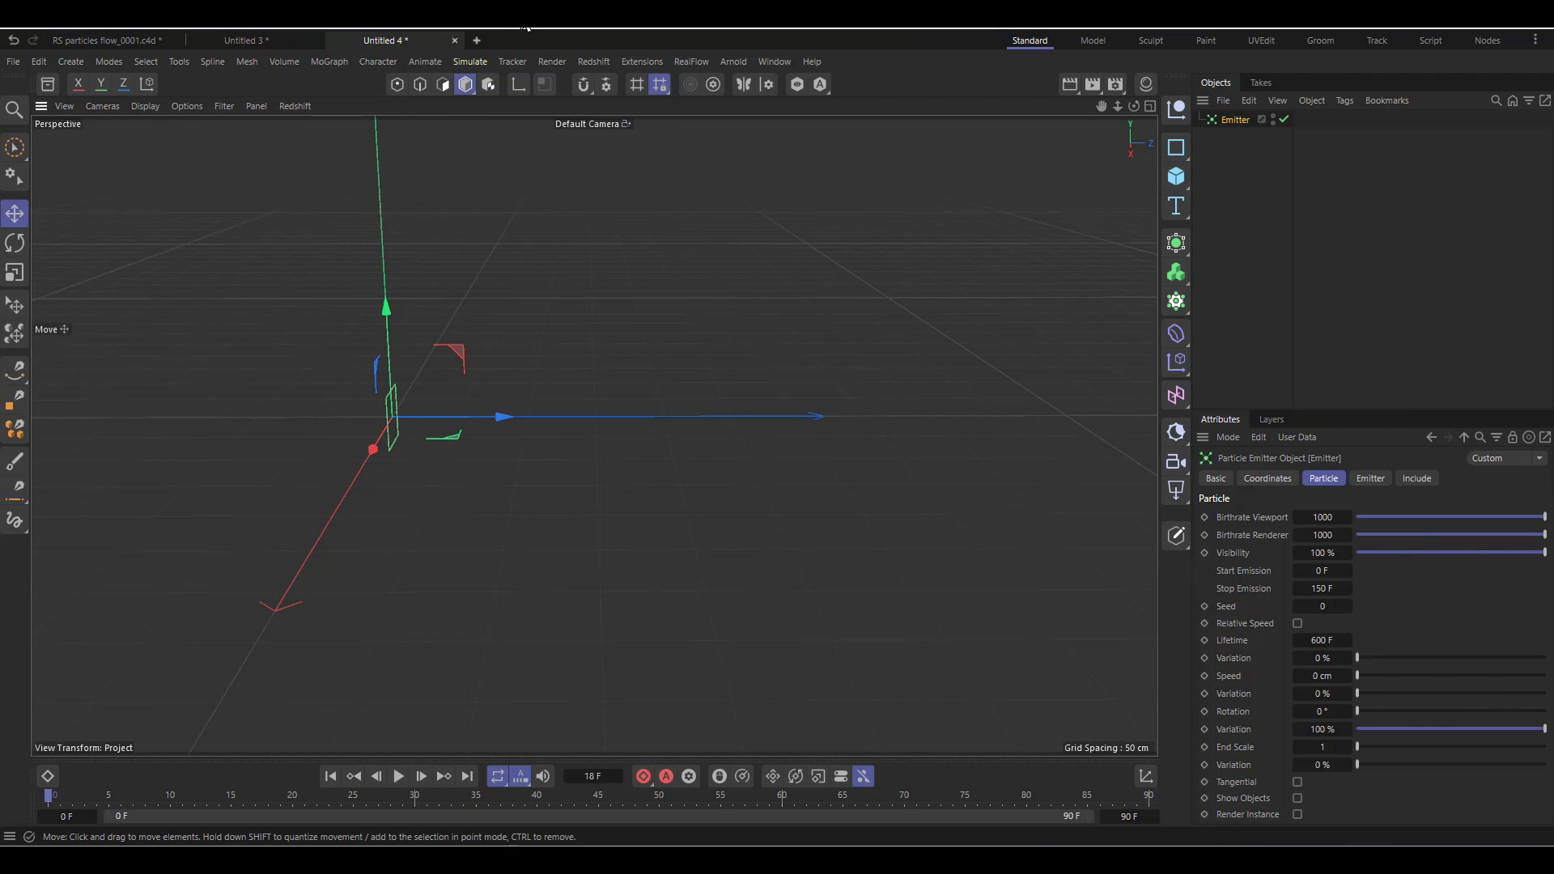
Add a Field Force to the scene and place it below the emitter in the object hierarchy
{"action": "left_click", "coordinate": [476, 64]}
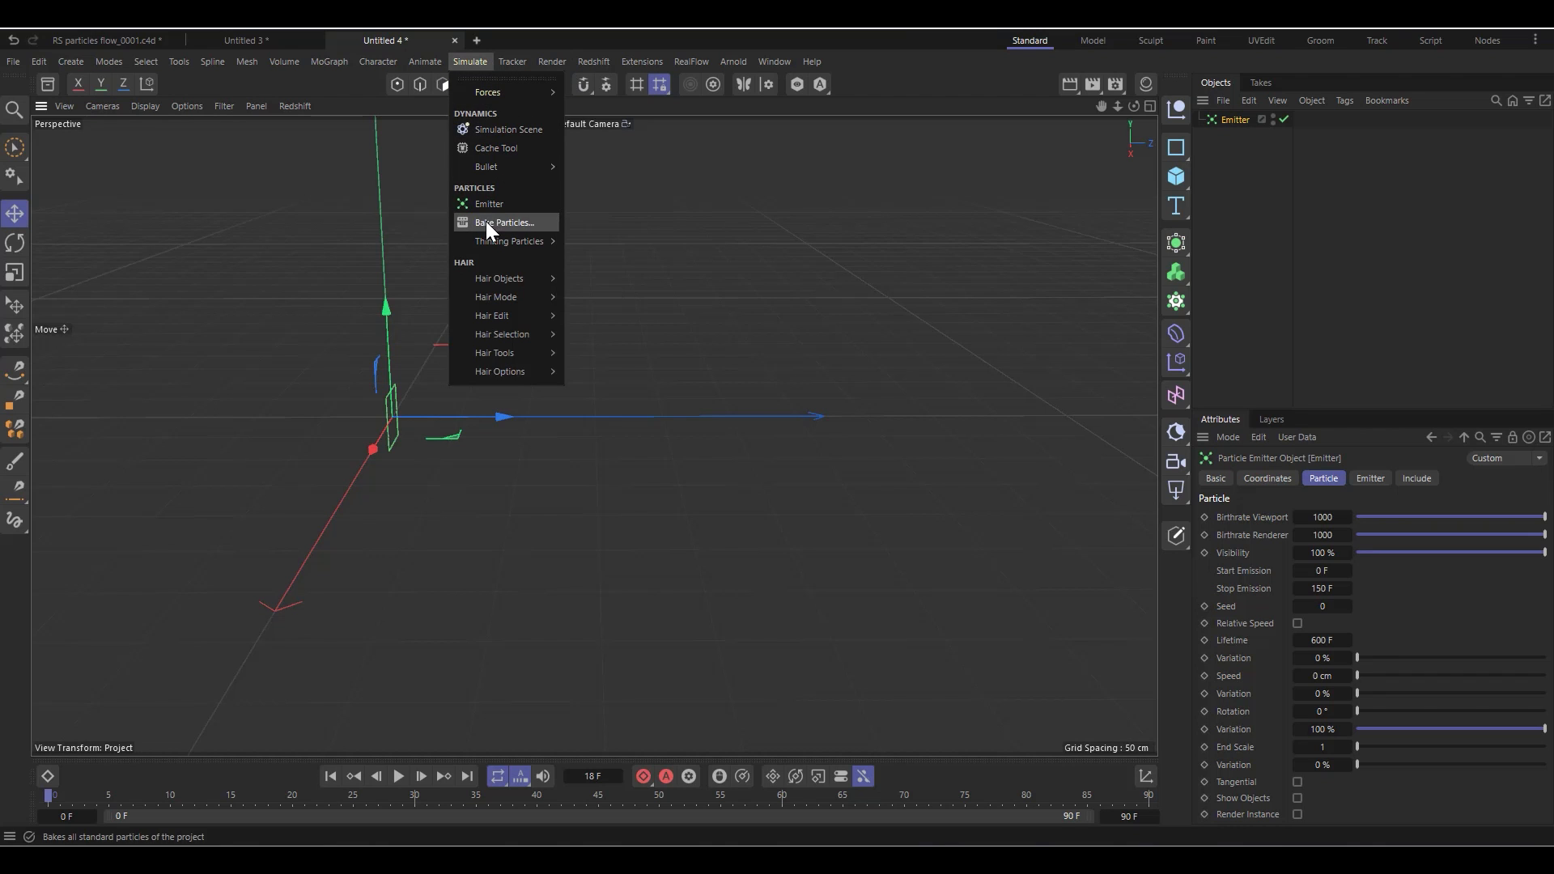
{"action": "mouse_move", "coordinate": [497, 91]}
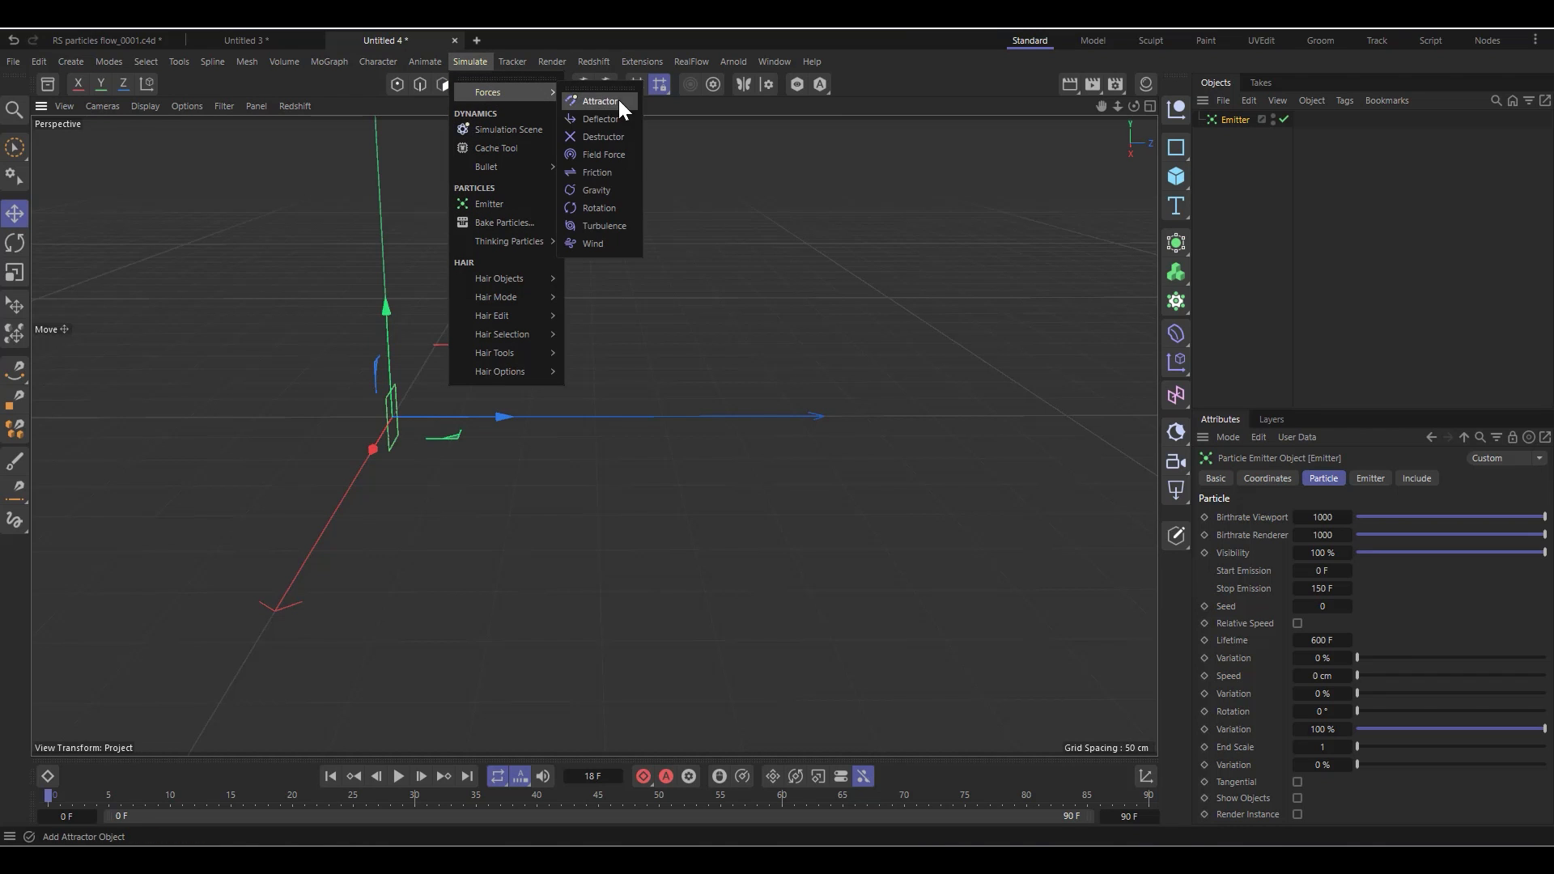
{"action": "left_click", "coordinate": [612, 155]}
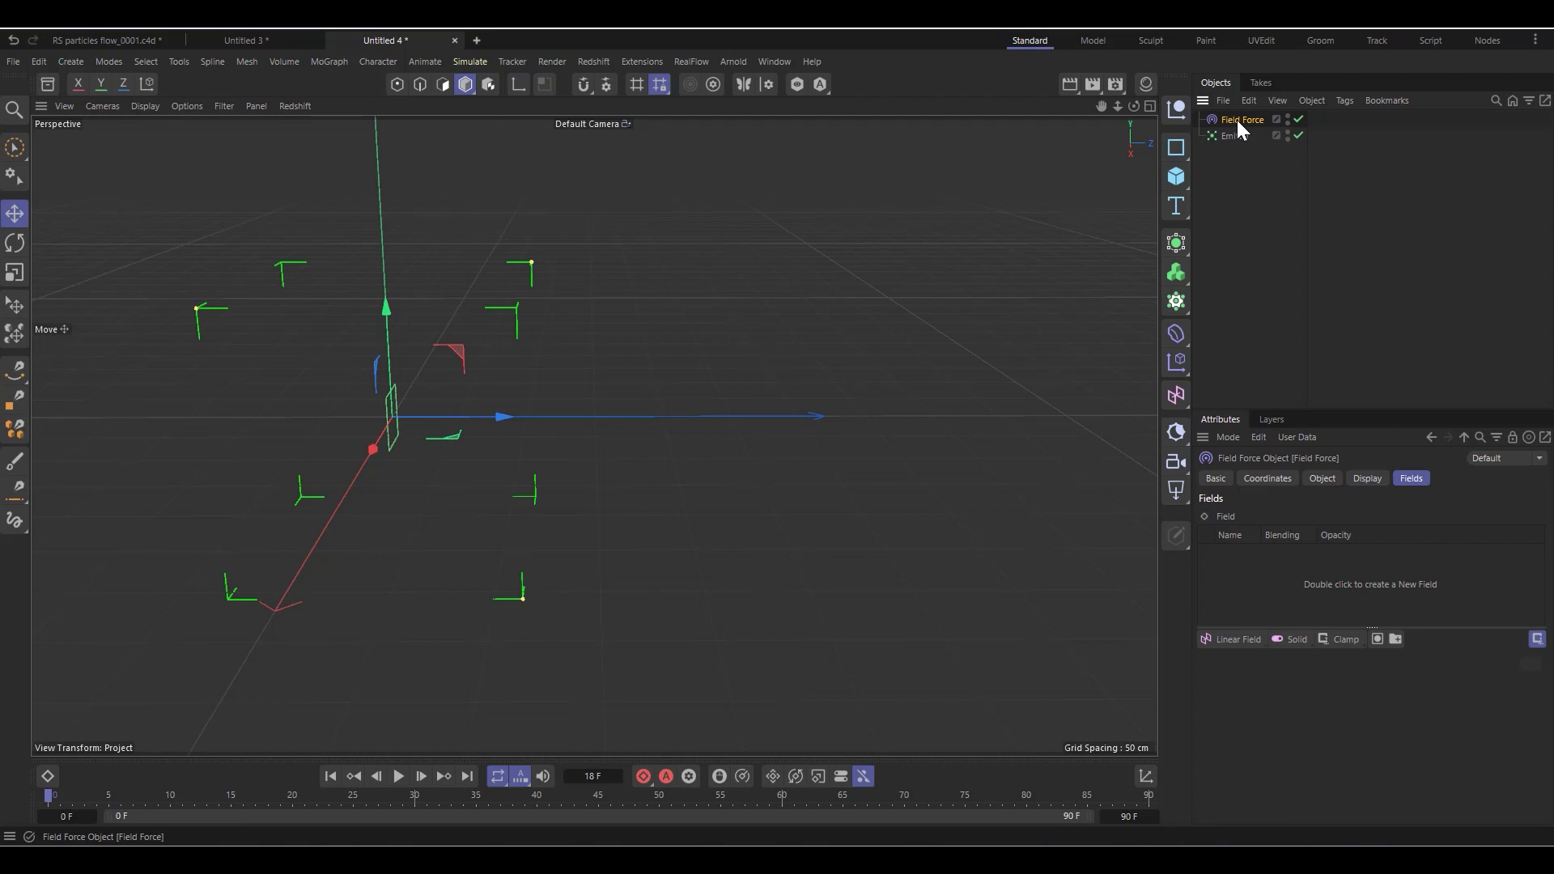
{"action": "left_click_drag", "start_coordinate": [1237, 119], "coordinate": [1232, 222]}
Add a Linear Field to the Field Force's general Fields list, set its direction to +Z, and test the simulation
{"action": "left_click", "coordinate": [1234, 638]}
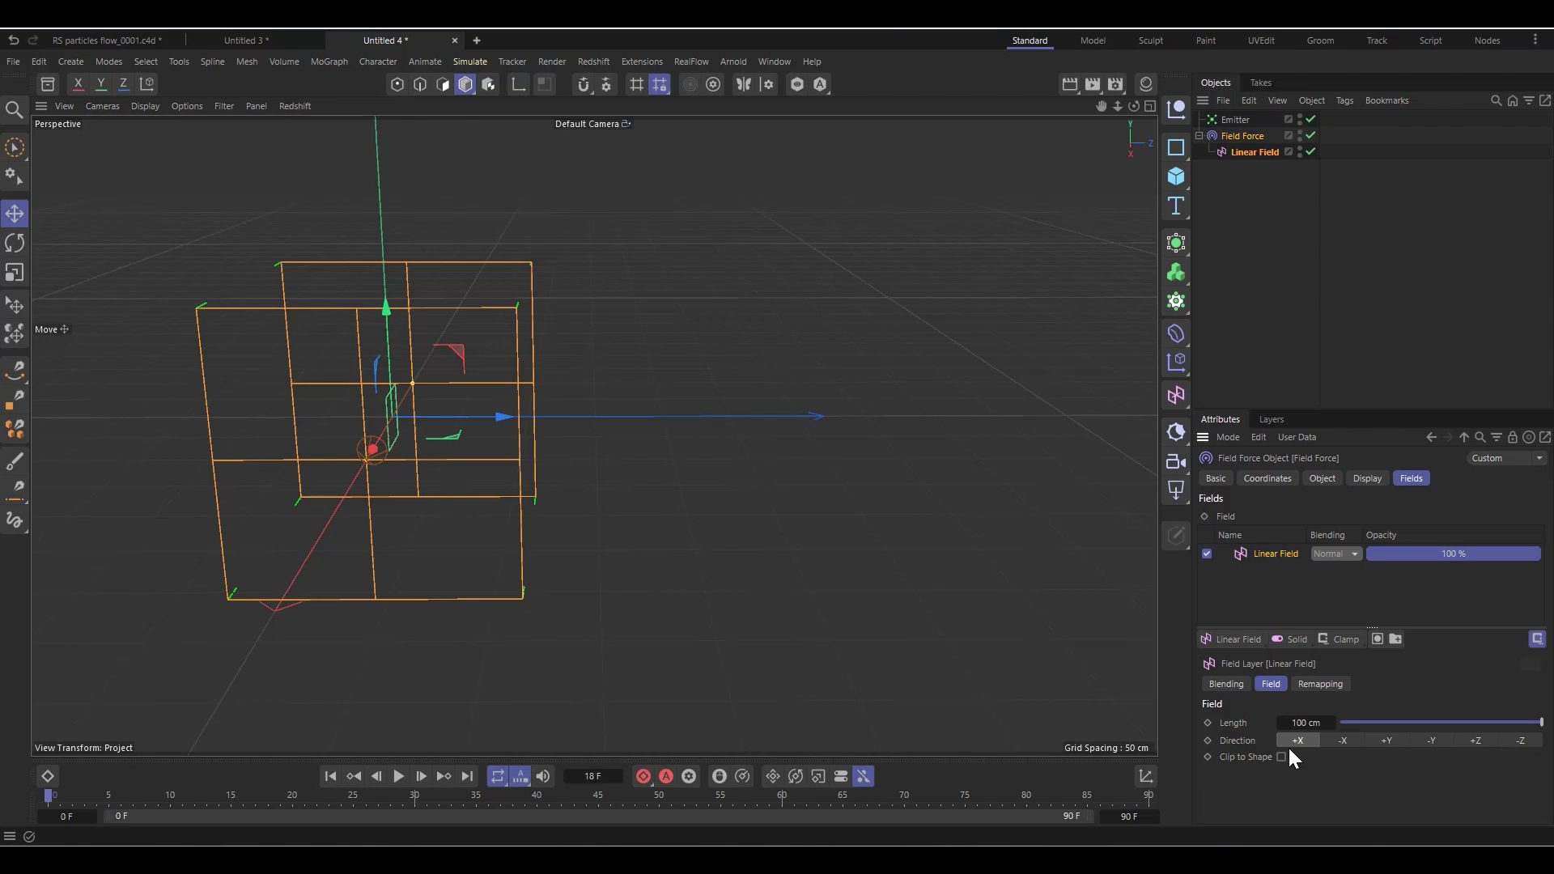
{"action": "left_click", "coordinate": [1485, 741]}
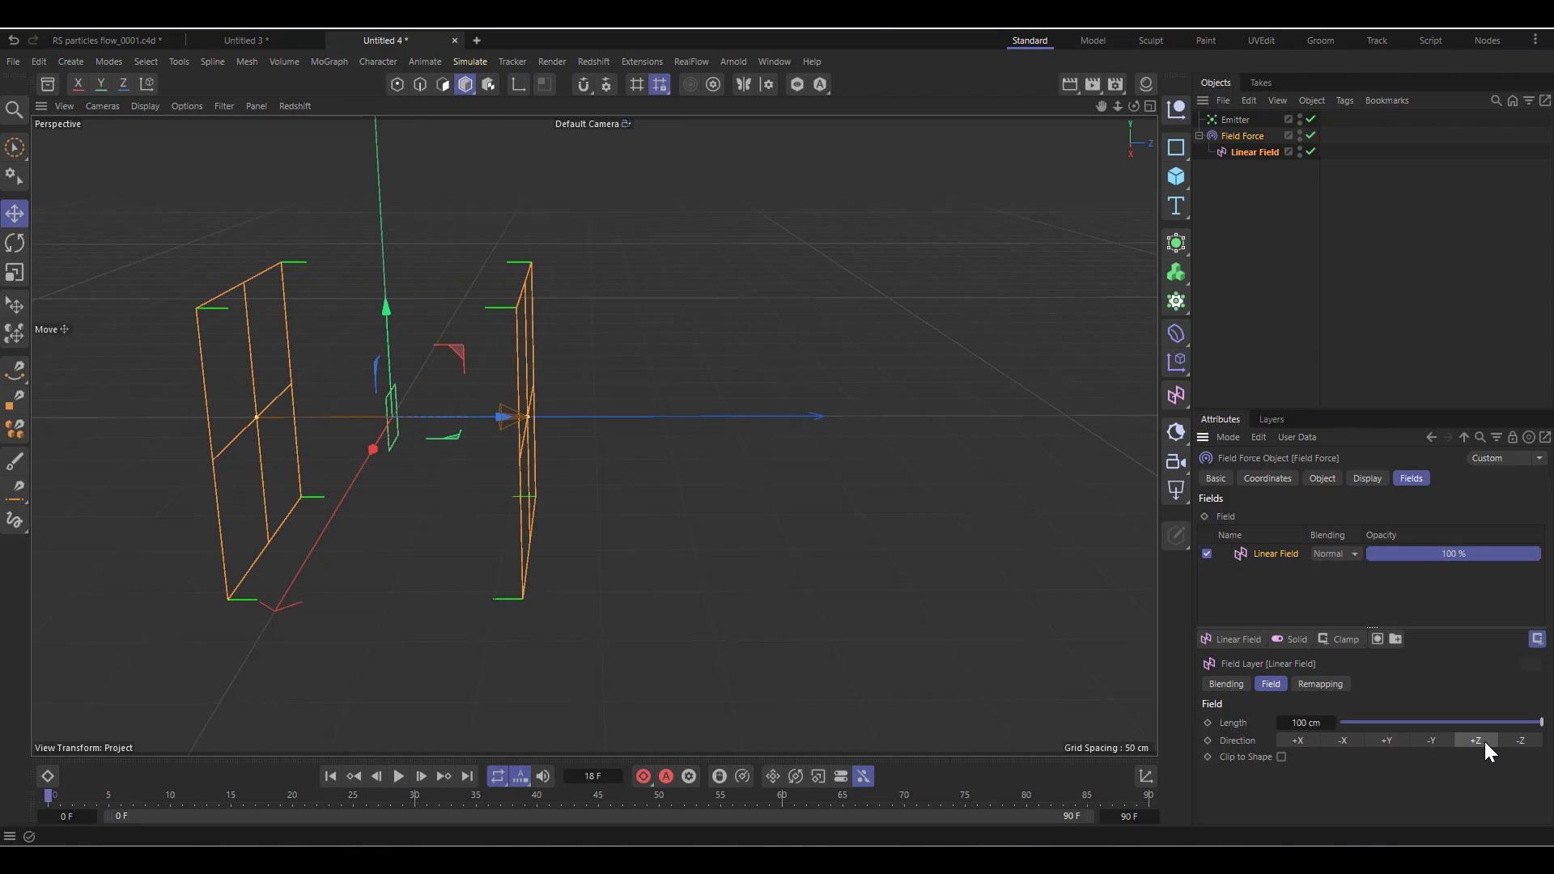
{"action": "left_click", "coordinate": [399, 775]}
{"action": "left_click", "coordinate": [398, 775]}
Change the Field Force's velocity type to Set Absolute Velocity and replay the simulation from the start
{"action": "left_click", "coordinate": [1243, 137]}
{"action": "left_click", "coordinate": [1325, 477]}
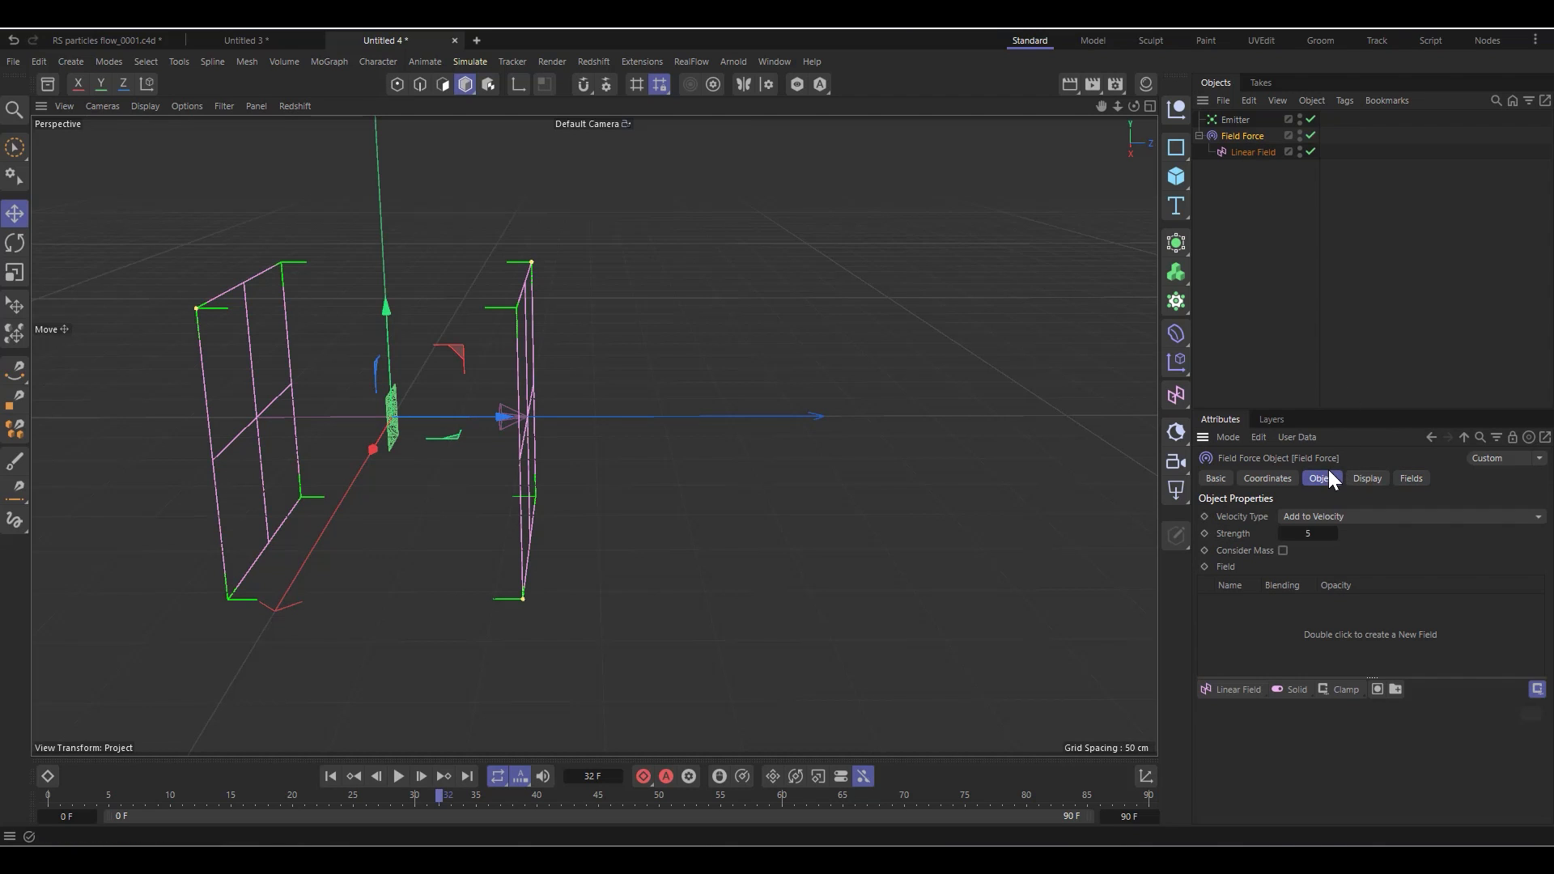
{"action": "left_click", "coordinate": [1315, 516]}
{"action": "left_click", "coordinate": [1327, 555]}
{"action": "left_click", "coordinate": [332, 776]}
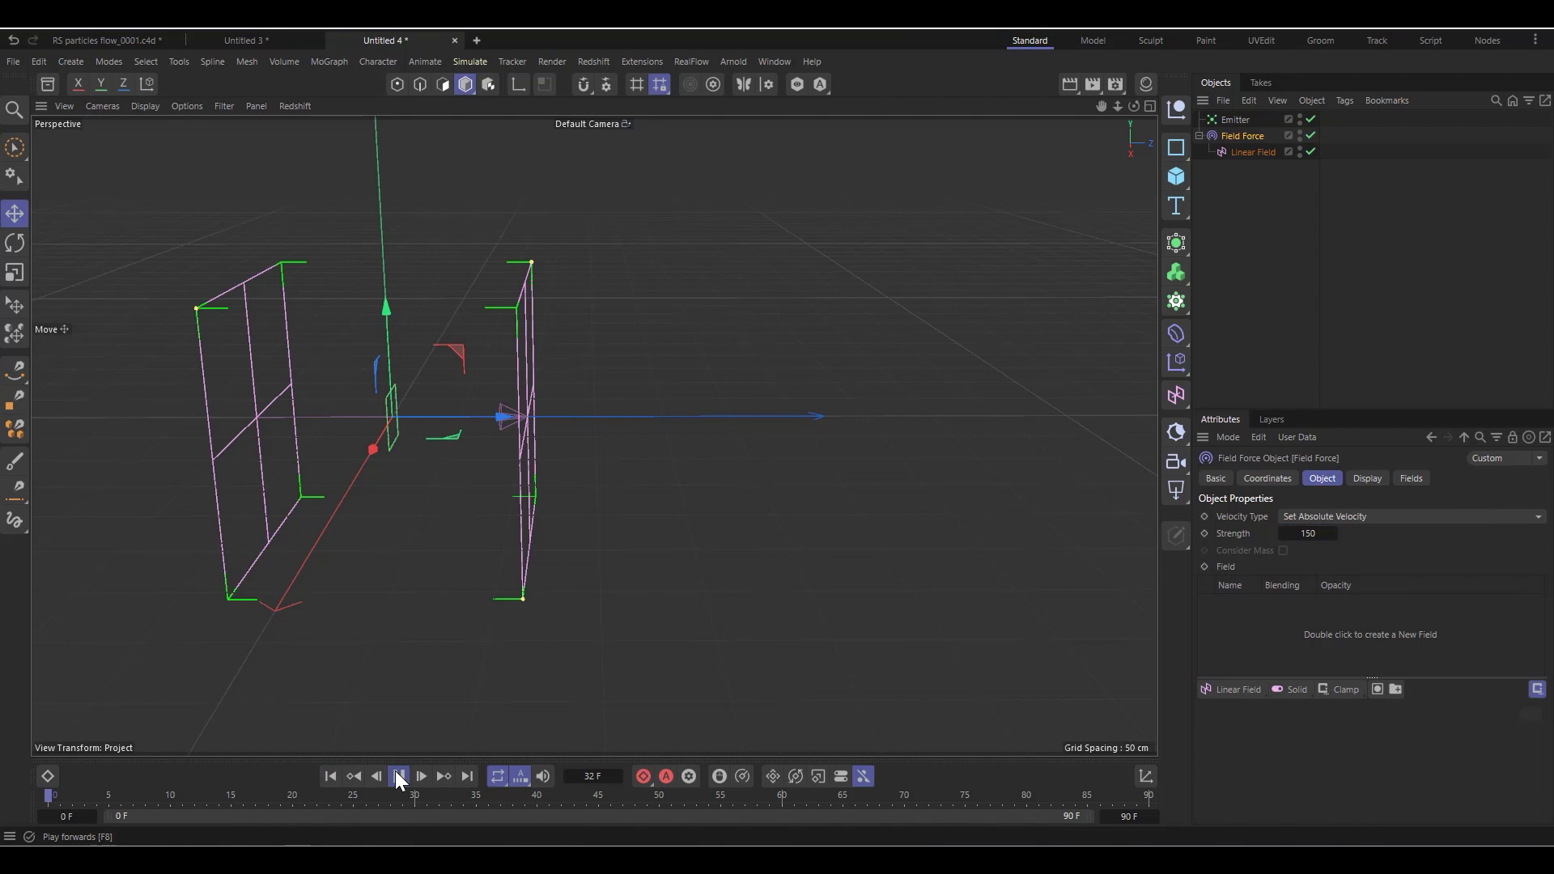
{"action": "left_click", "coordinate": [396, 776]}
{"action": "left_click", "coordinate": [398, 776]}
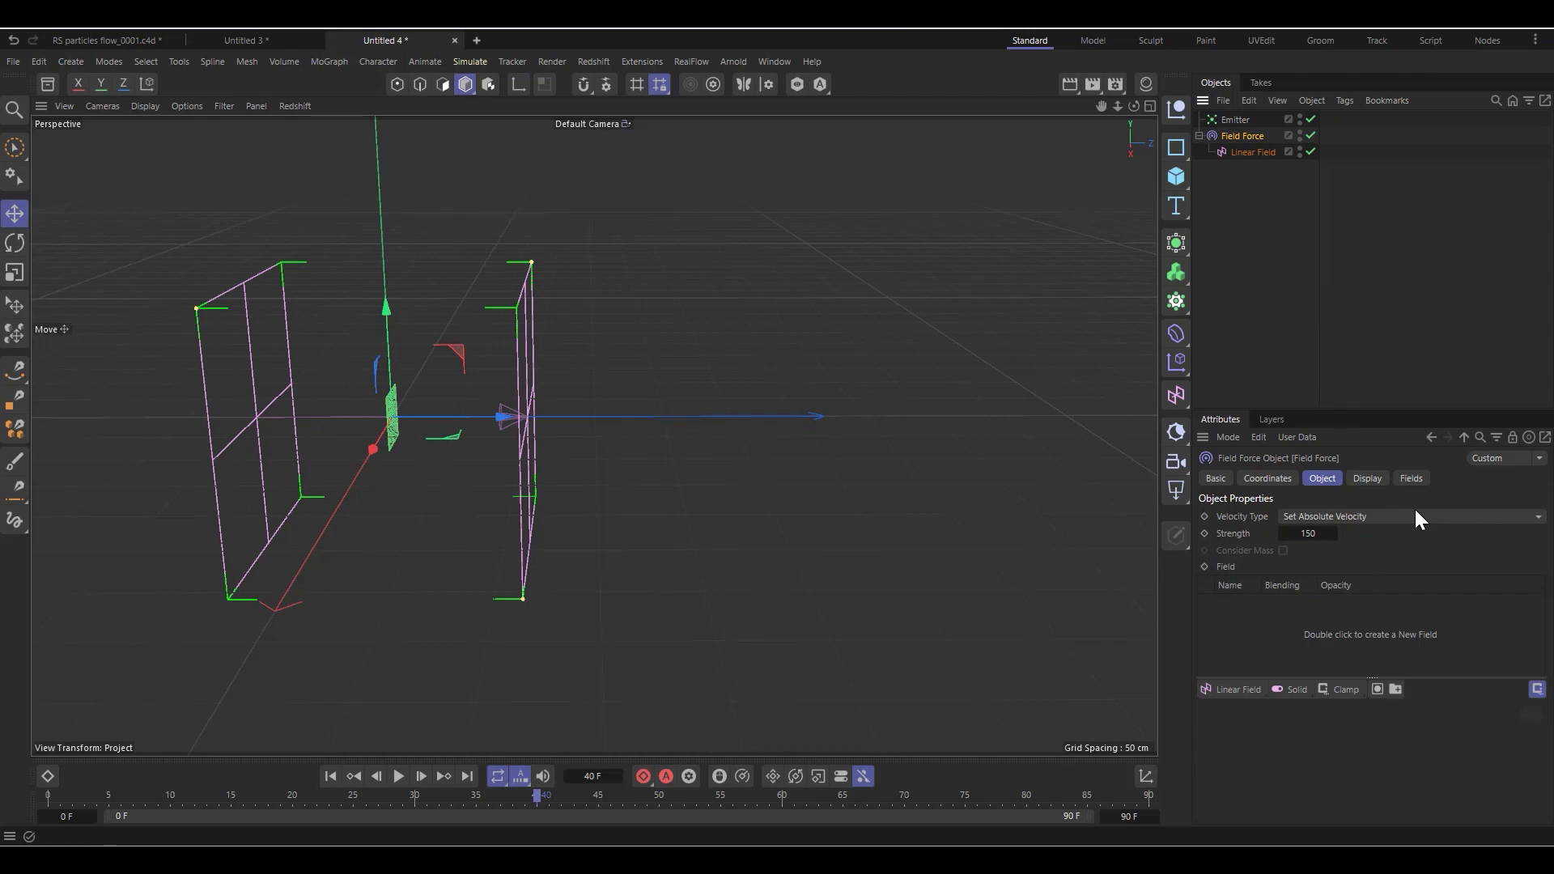
Add a second Linear Field to the Field Force's object properties, point it along +Z, and play the simulation
{"action": "left_click", "coordinate": [1413, 481]}
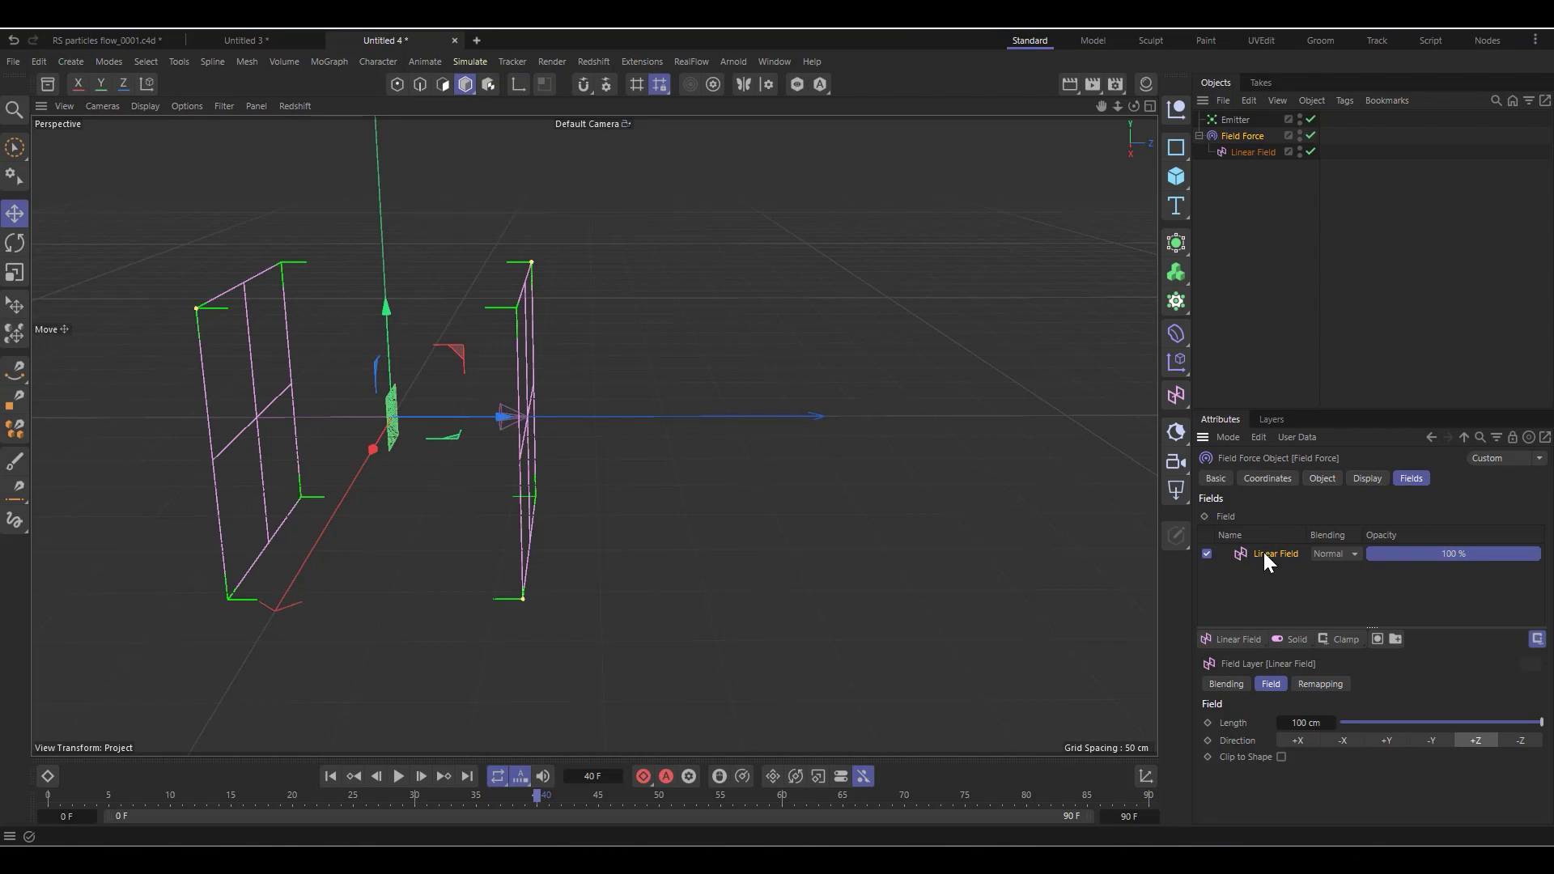
{"action": "left_click", "coordinate": [1322, 479]}
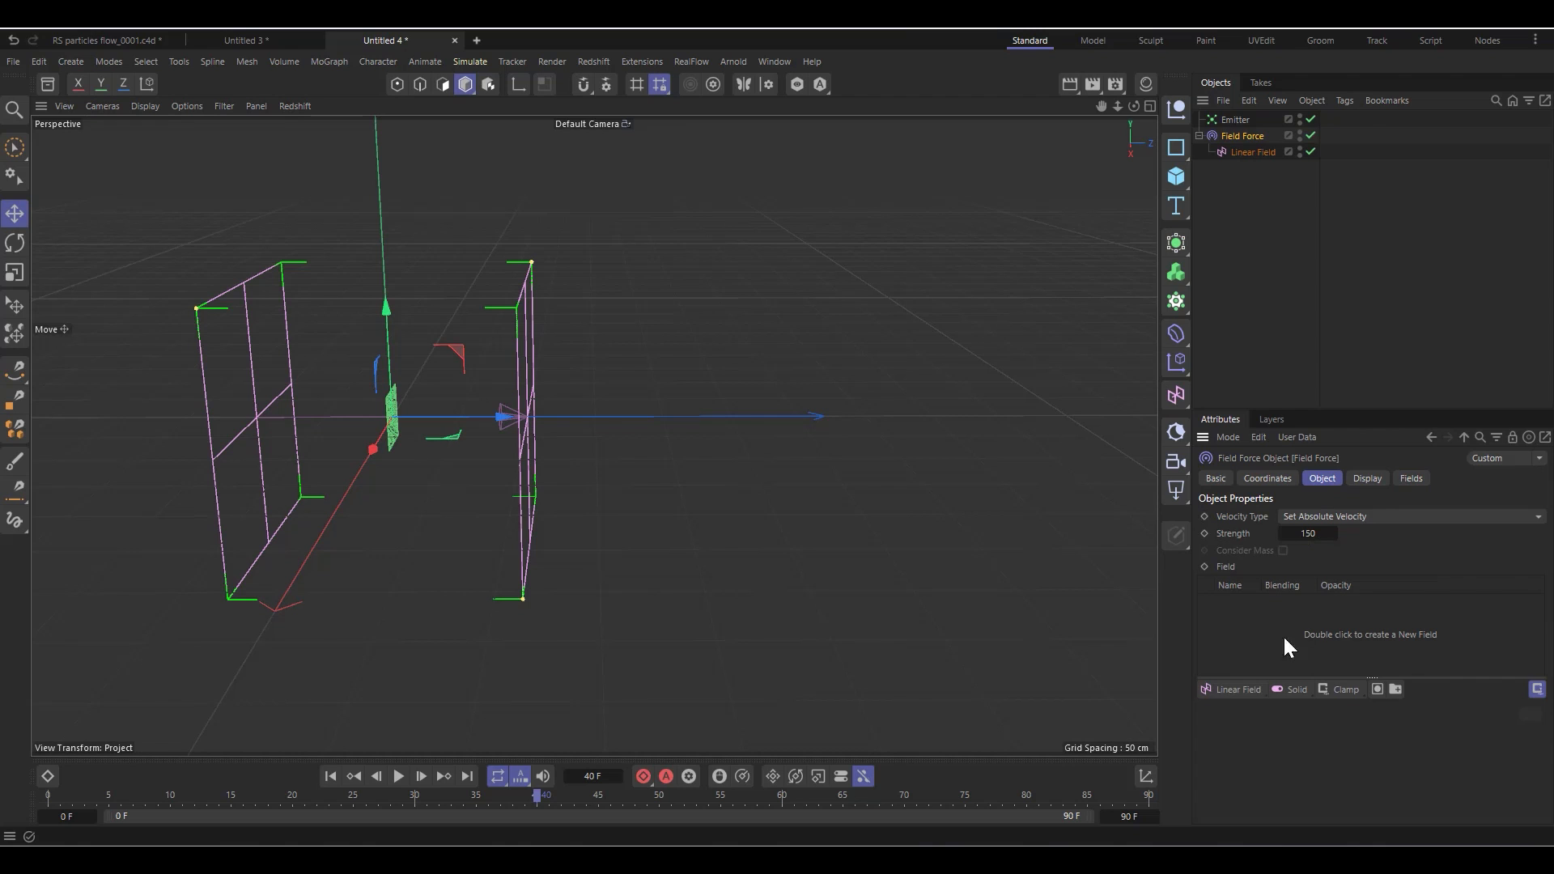
{"action": "left_click", "coordinate": [1239, 691]}
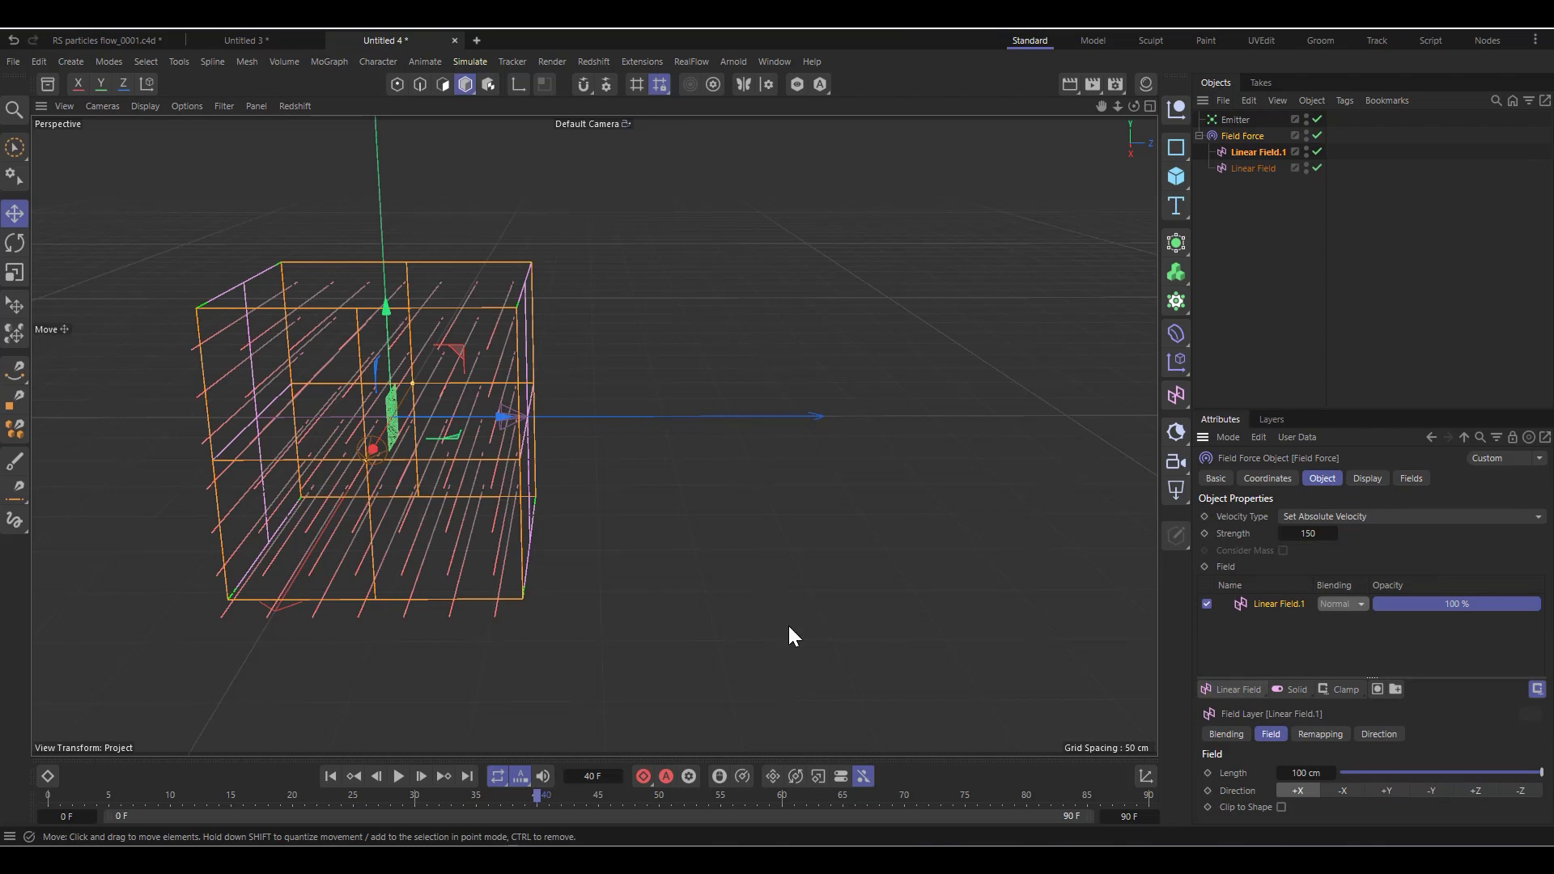
{"action": "left_click", "coordinate": [1481, 791]}
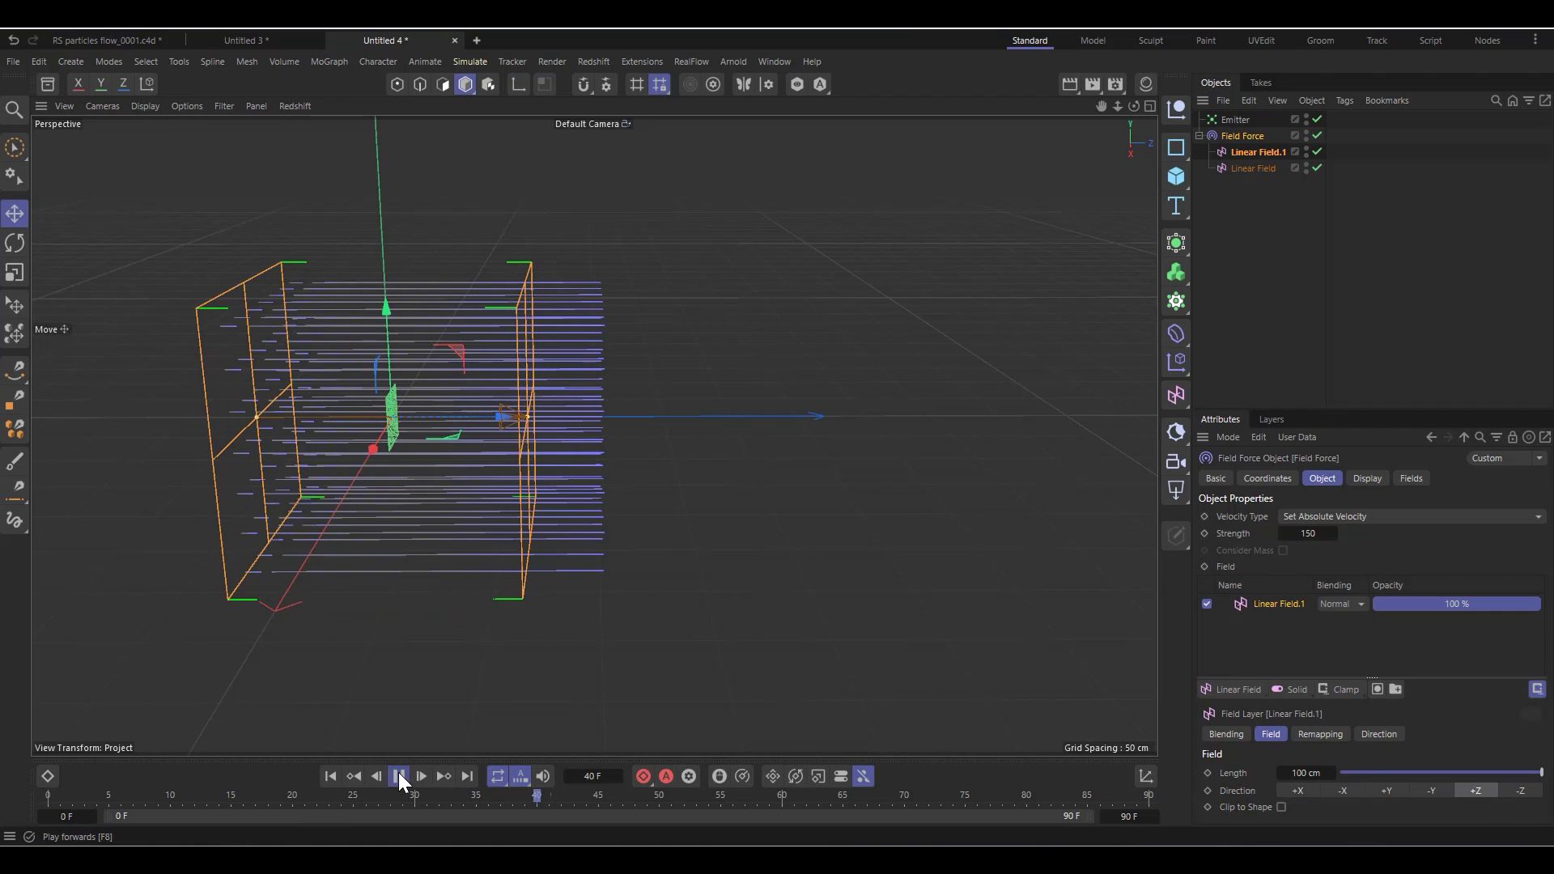
{"action": "left_click", "coordinate": [398, 776]}
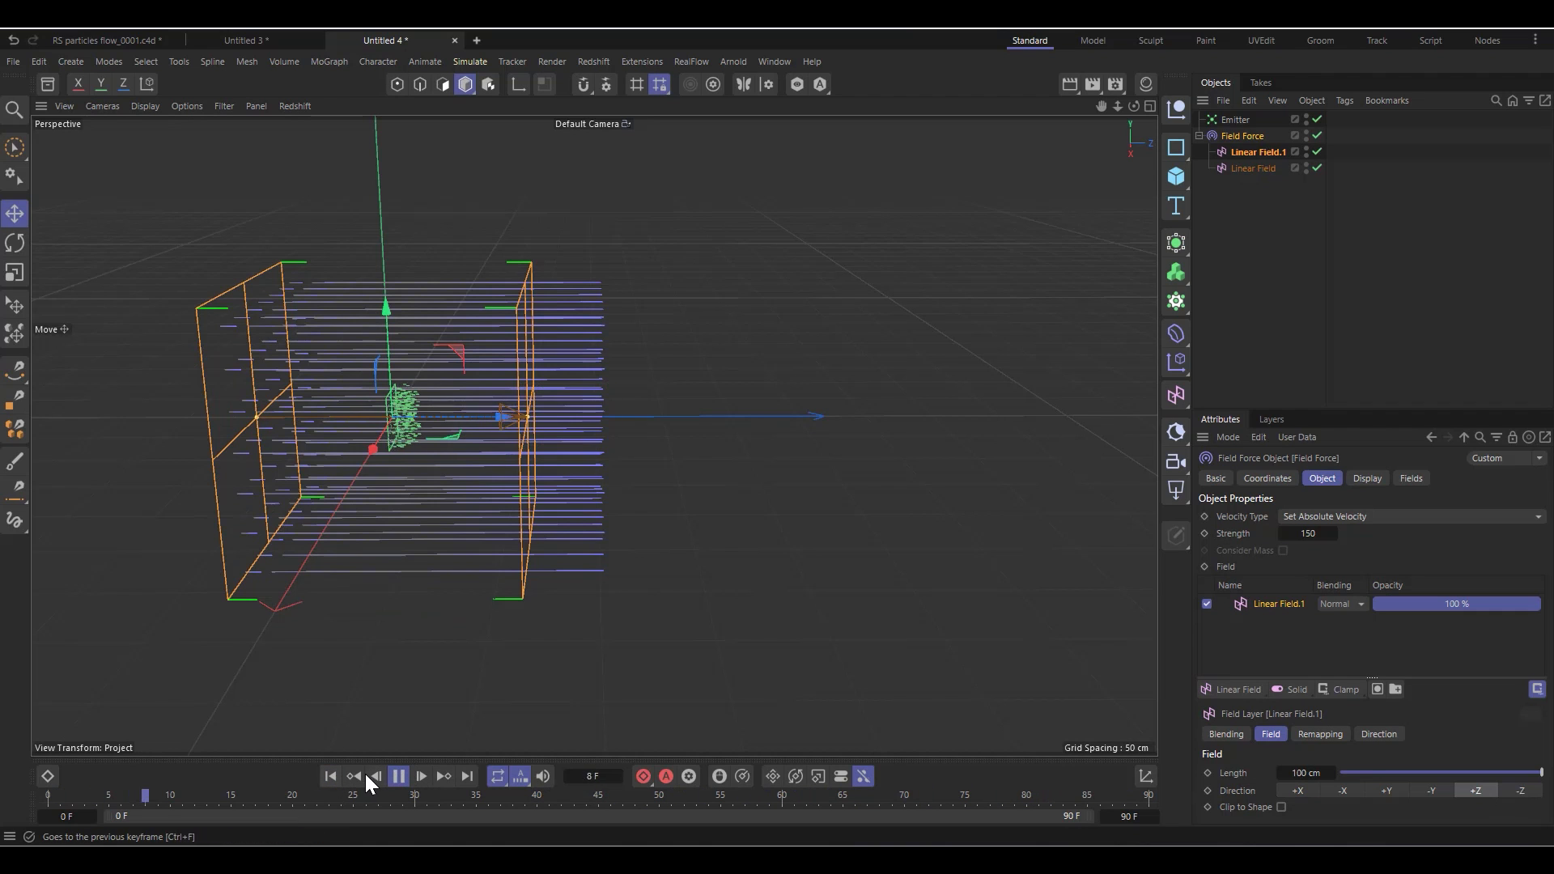
Test the second Linear Field in the -X and -Y directions, return it to +Z, and stop playback
{"action": "left_click", "coordinate": [1348, 793]}
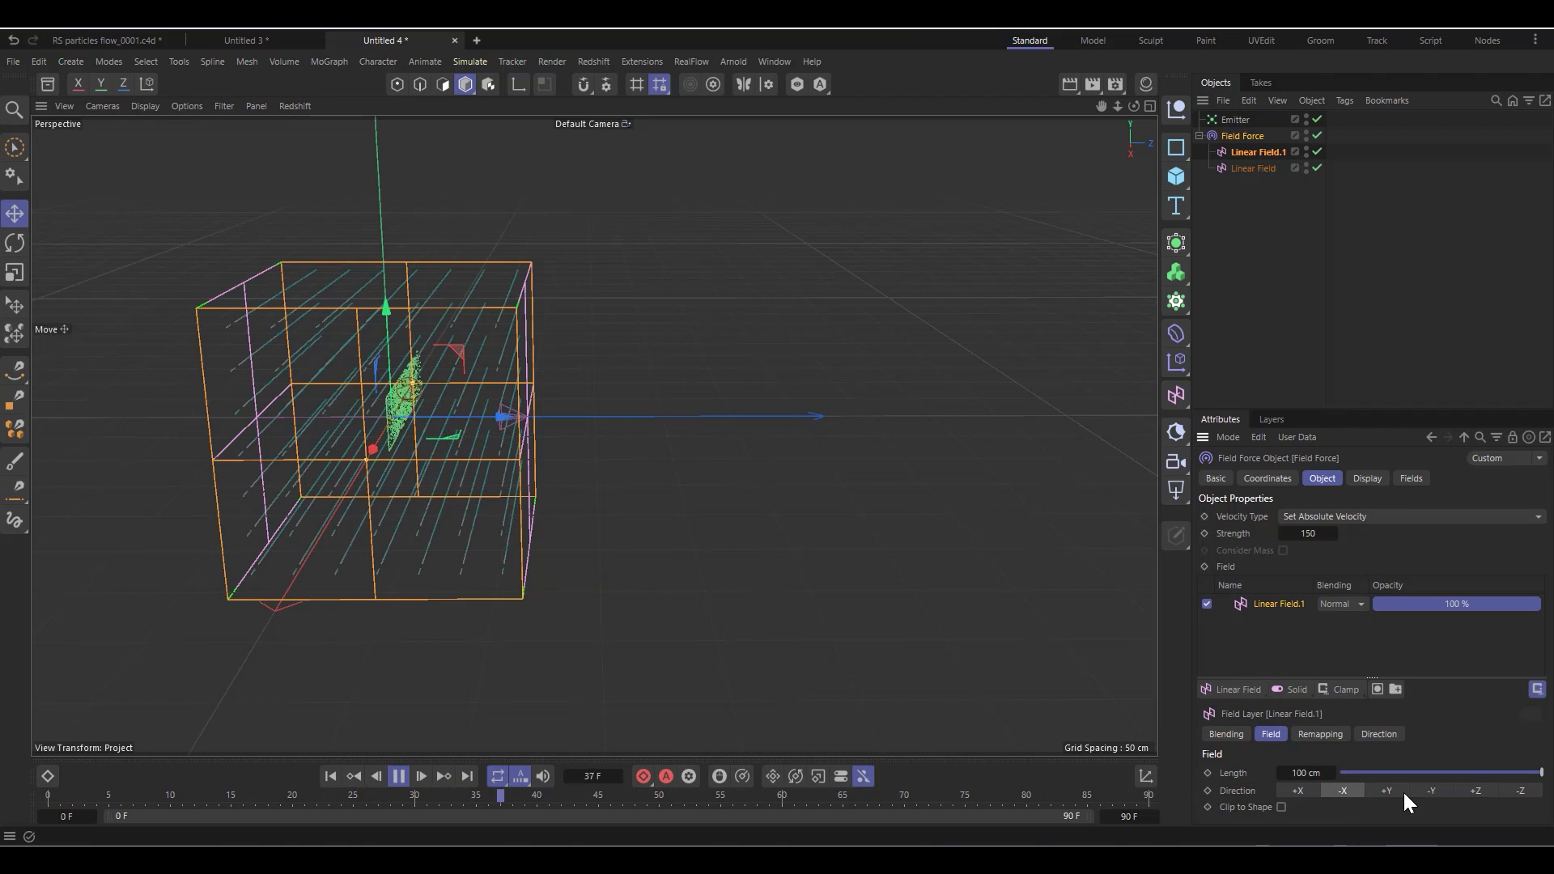
{"action": "left_click", "coordinate": [1433, 790]}
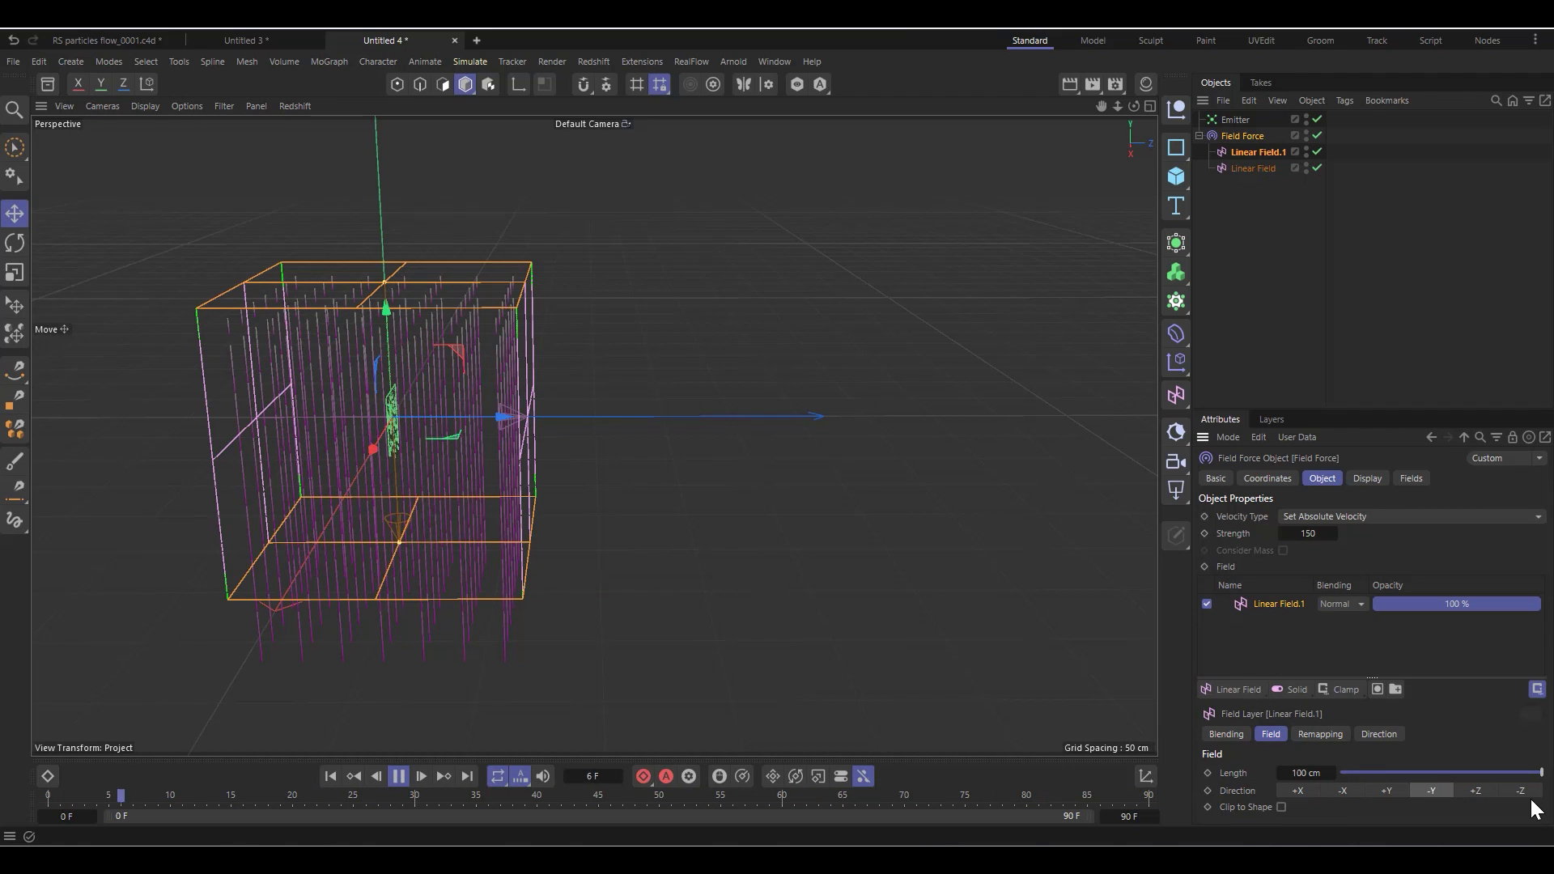
{"action": "left_click", "coordinate": [1474, 790]}
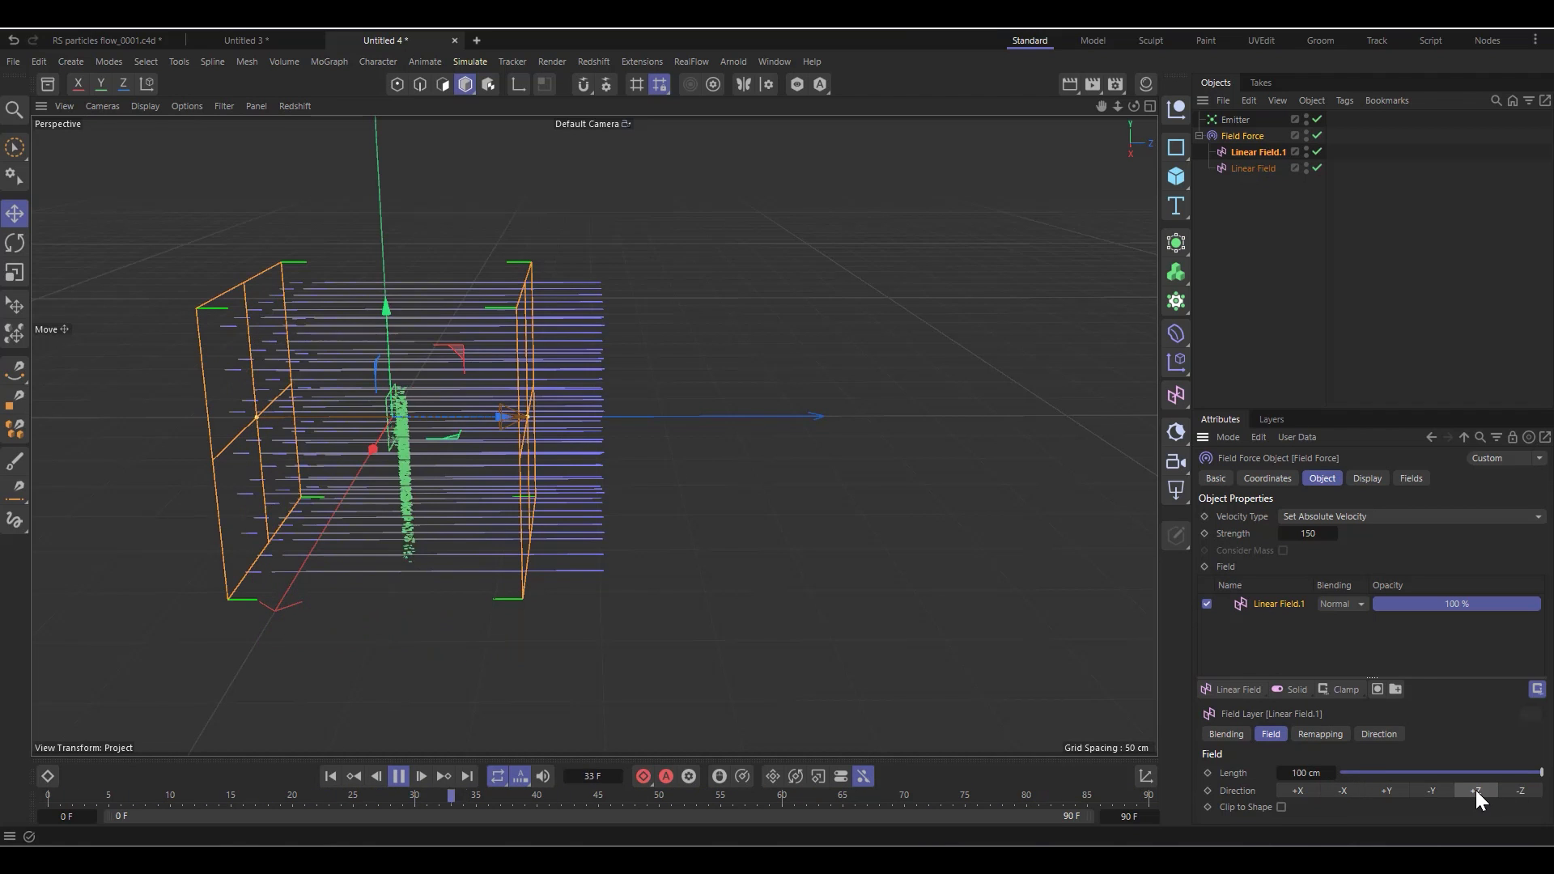
{"action": "left_click", "coordinate": [399, 775]}
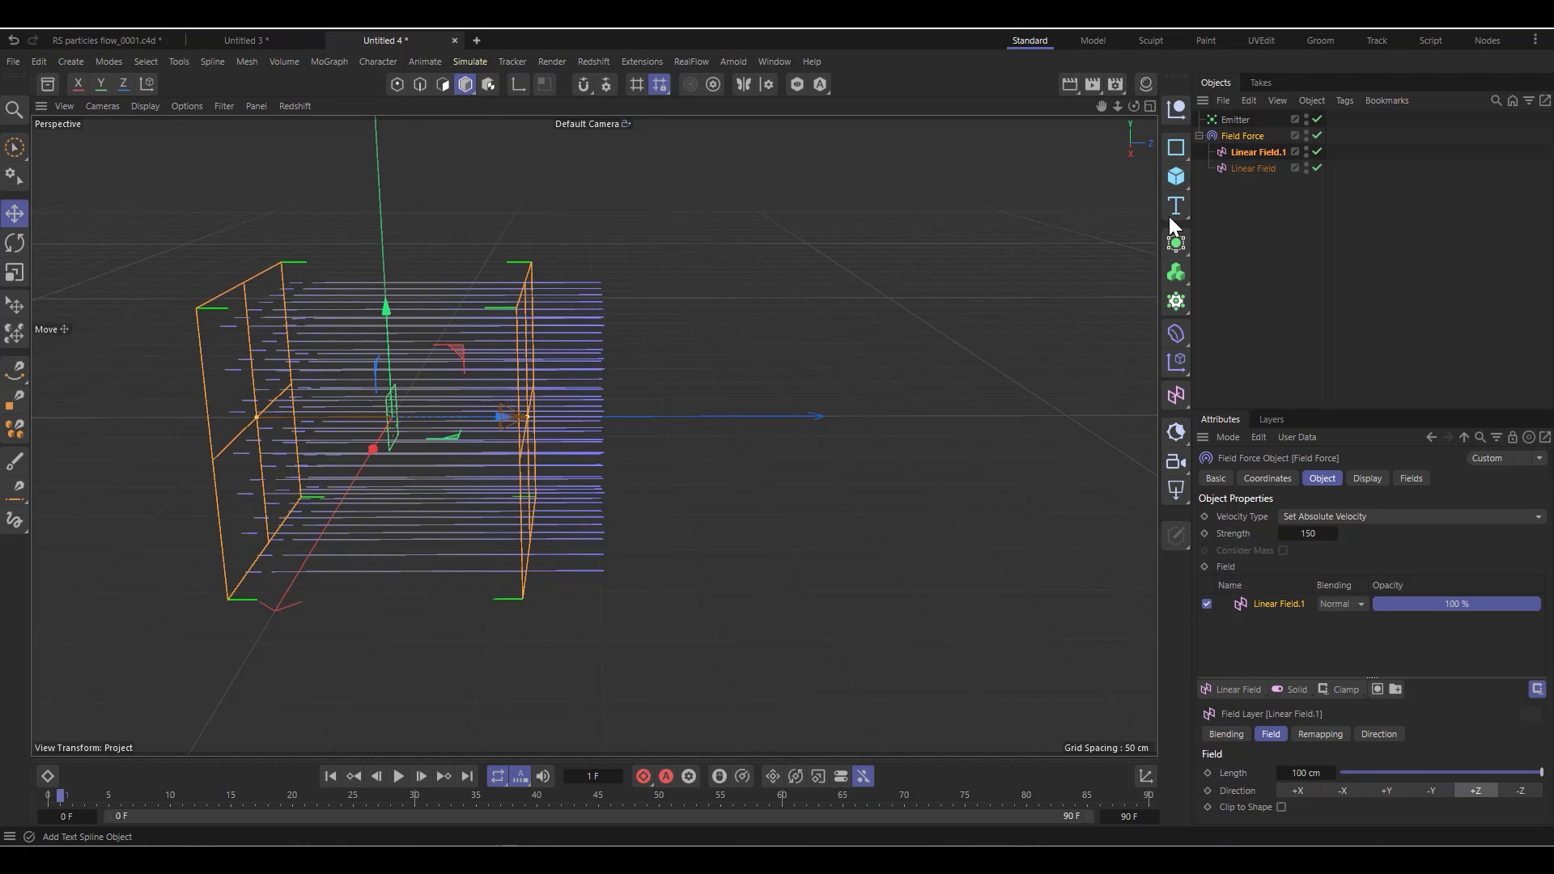
Play the simulation and set the emitter's Stop Emission to 500 F
{"action": "left_click", "coordinate": [1230, 120]}
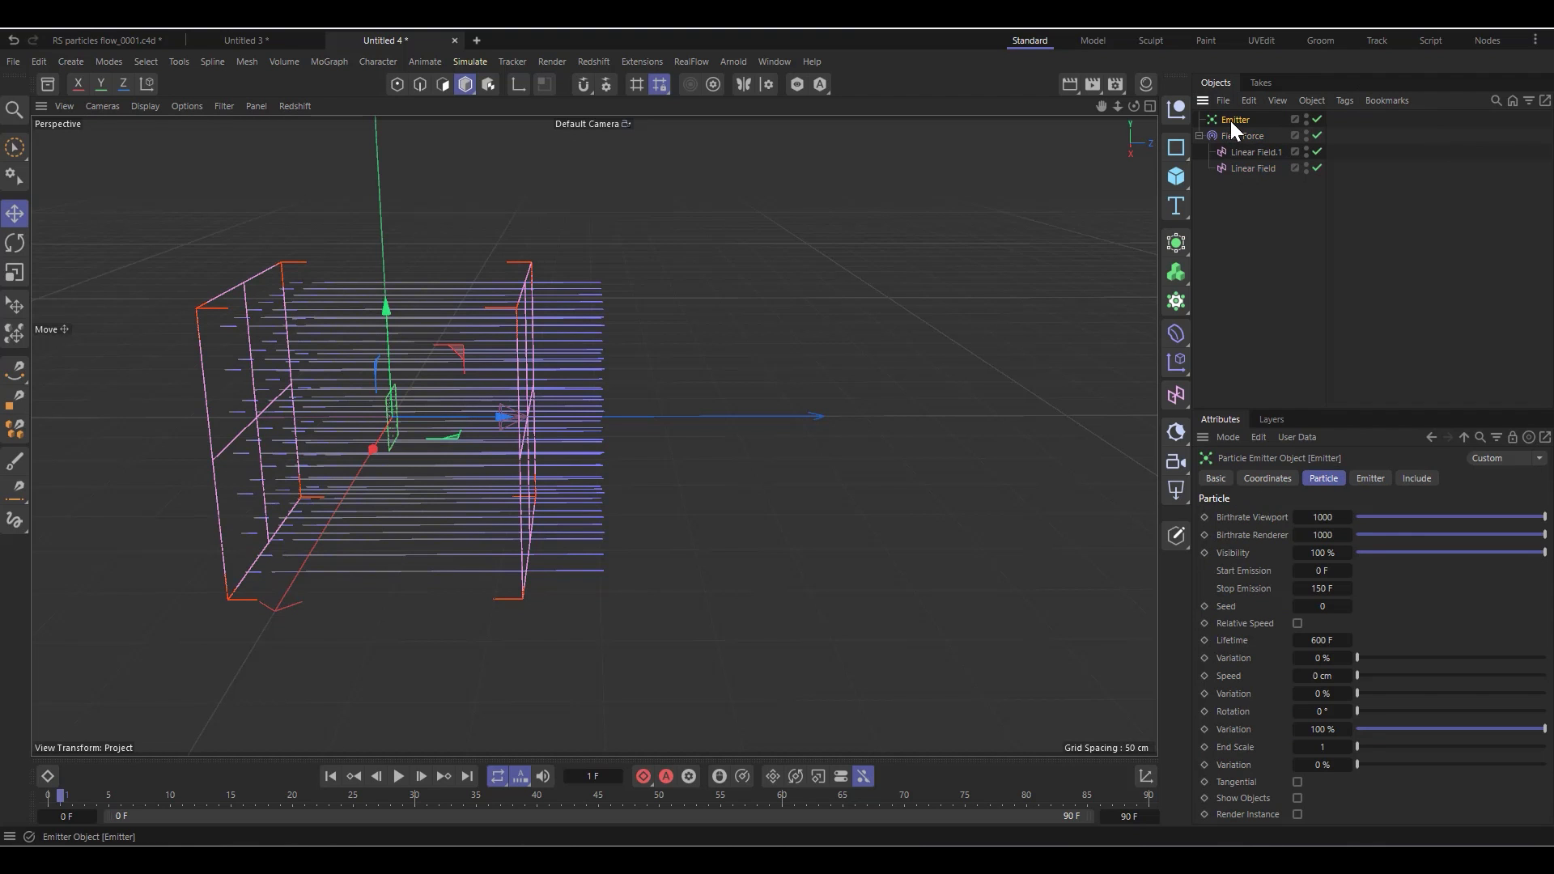
{"action": "left_click", "coordinate": [400, 775]}
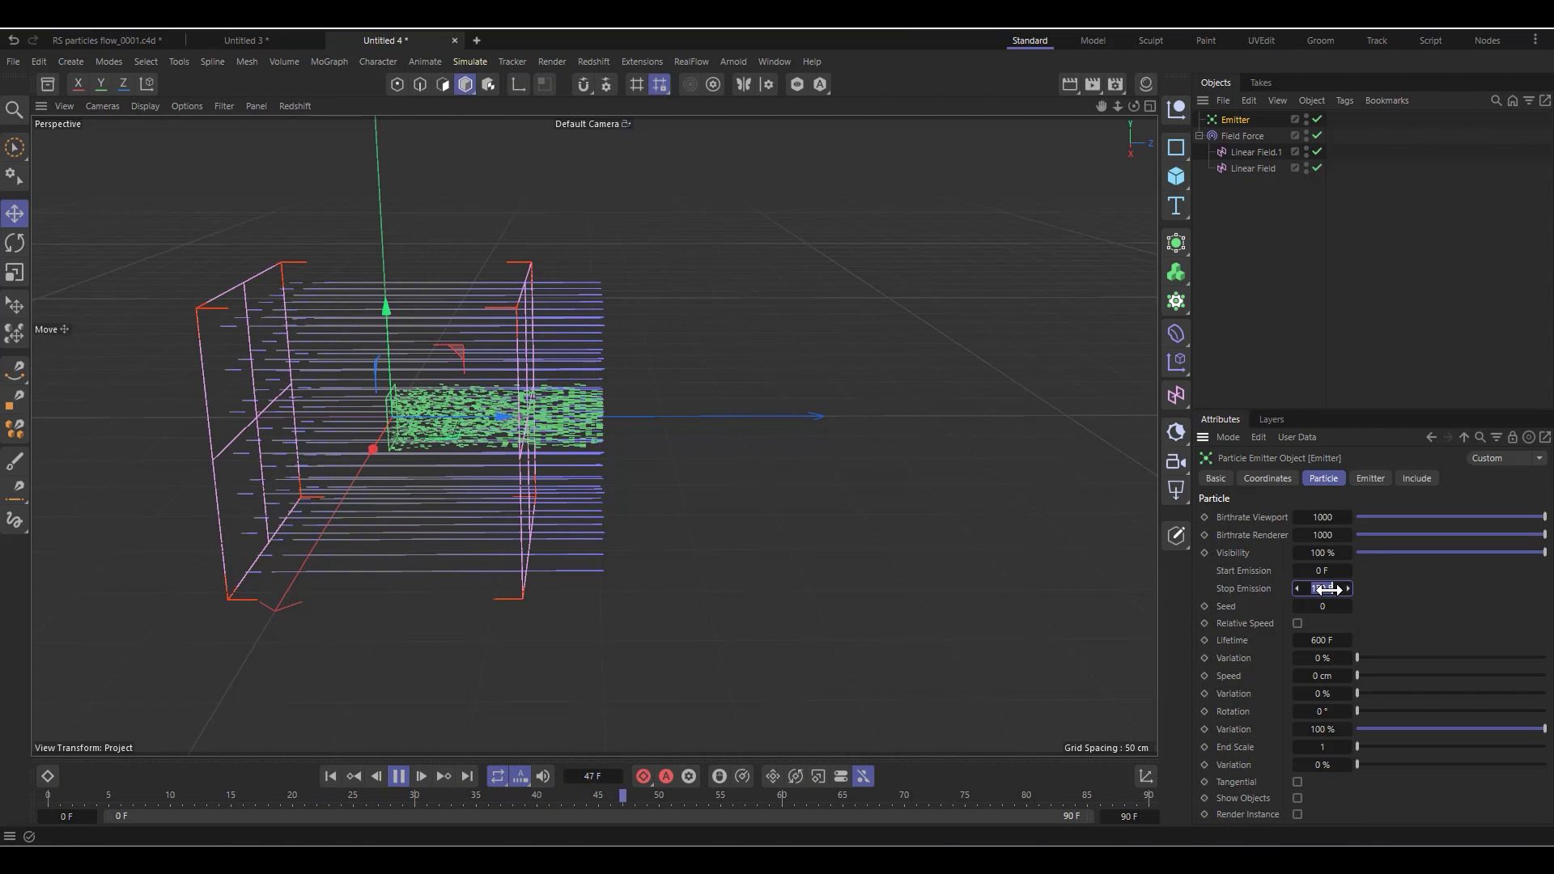
{"action": "type", "text": "500"}
{"action": "key", "text": "Return"}
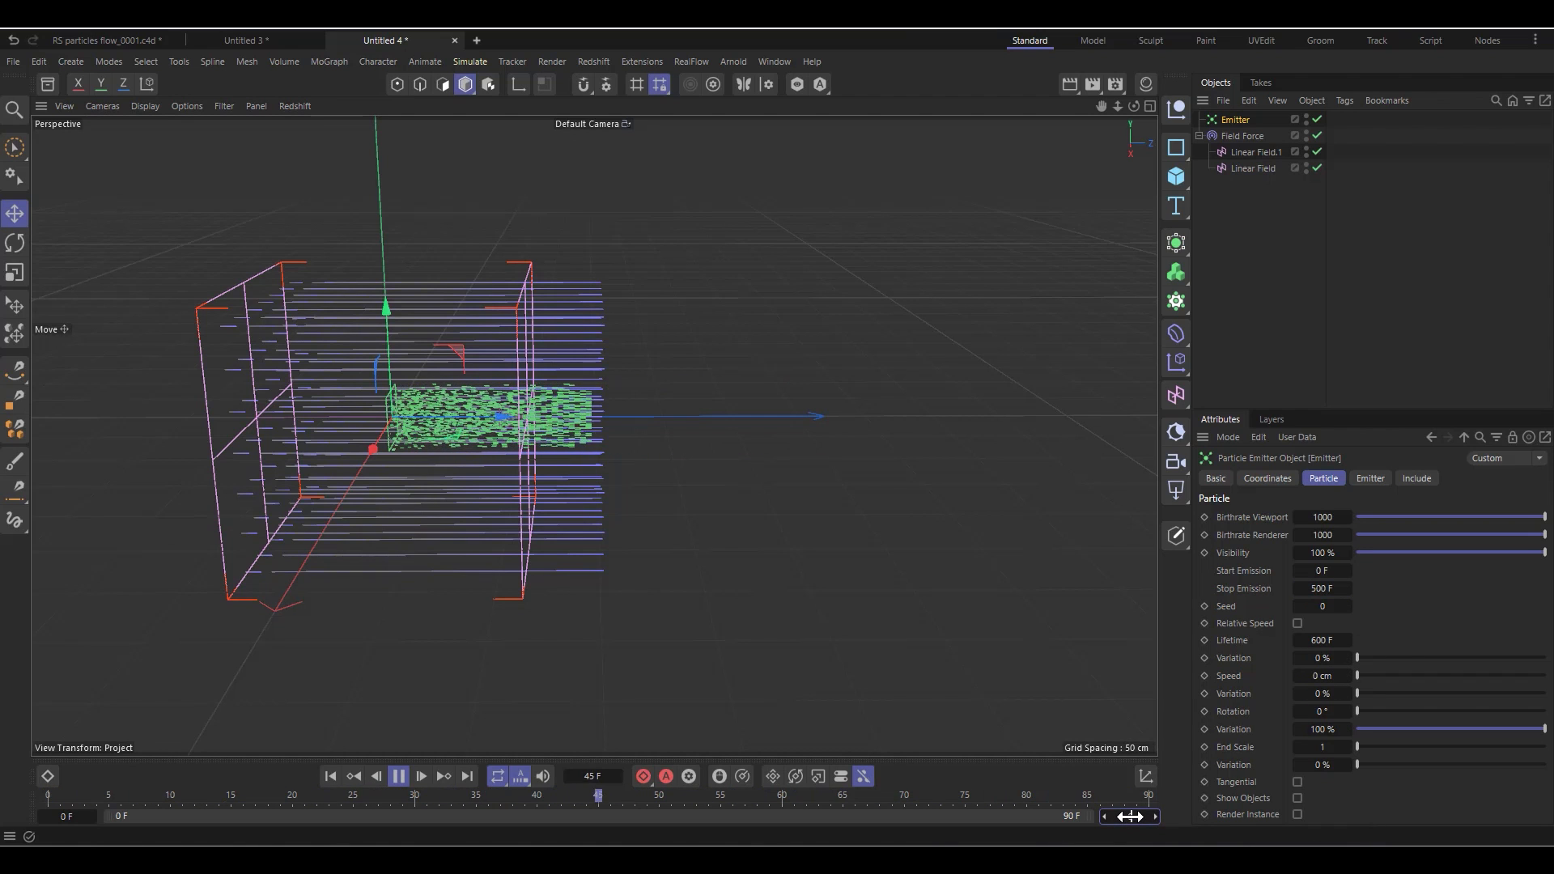
Extend the project's end frame to 600 F and replay the particle stream
{"action": "double_click", "coordinate": [1130, 816]}
{"action": "type", "text": "600"}
{"action": "key", "text": "Return"}
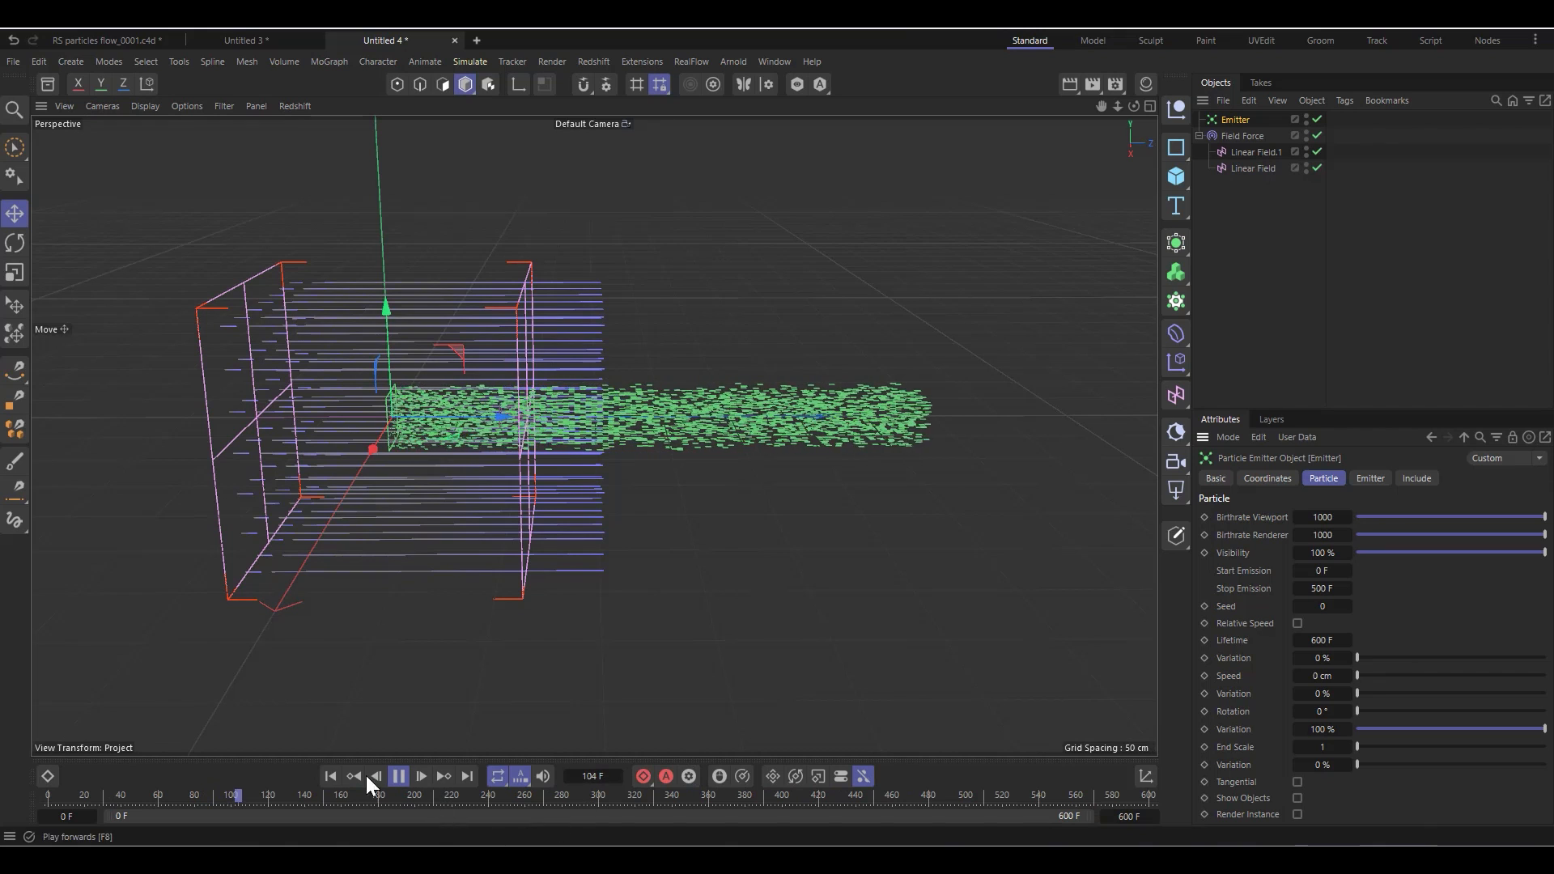
{"action": "left_click", "coordinate": [332, 777]}
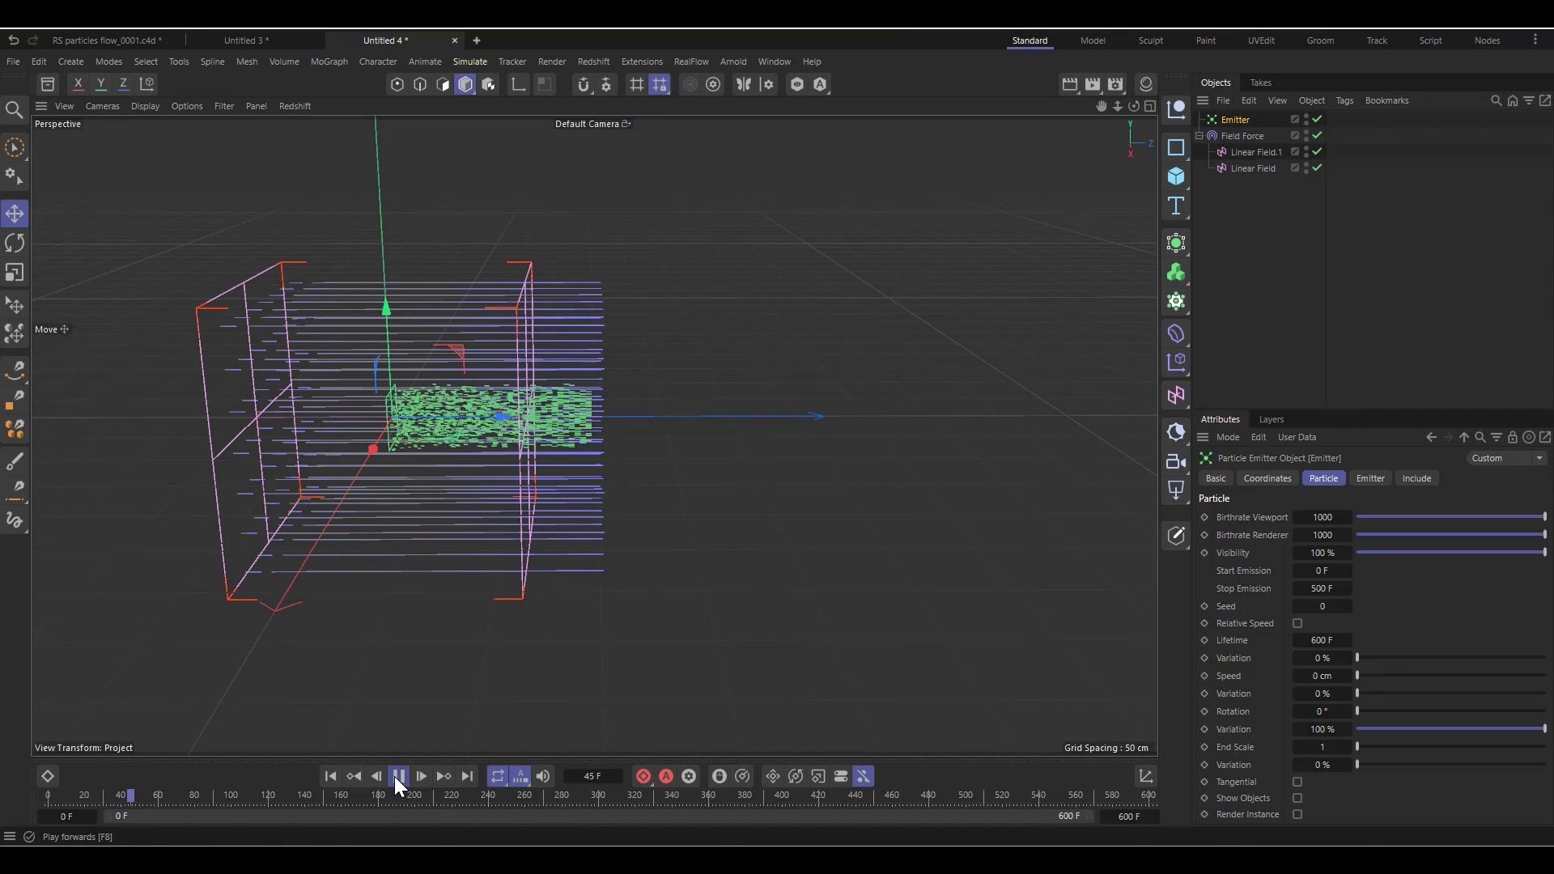
{"action": "left_click", "coordinate": [398, 777]}
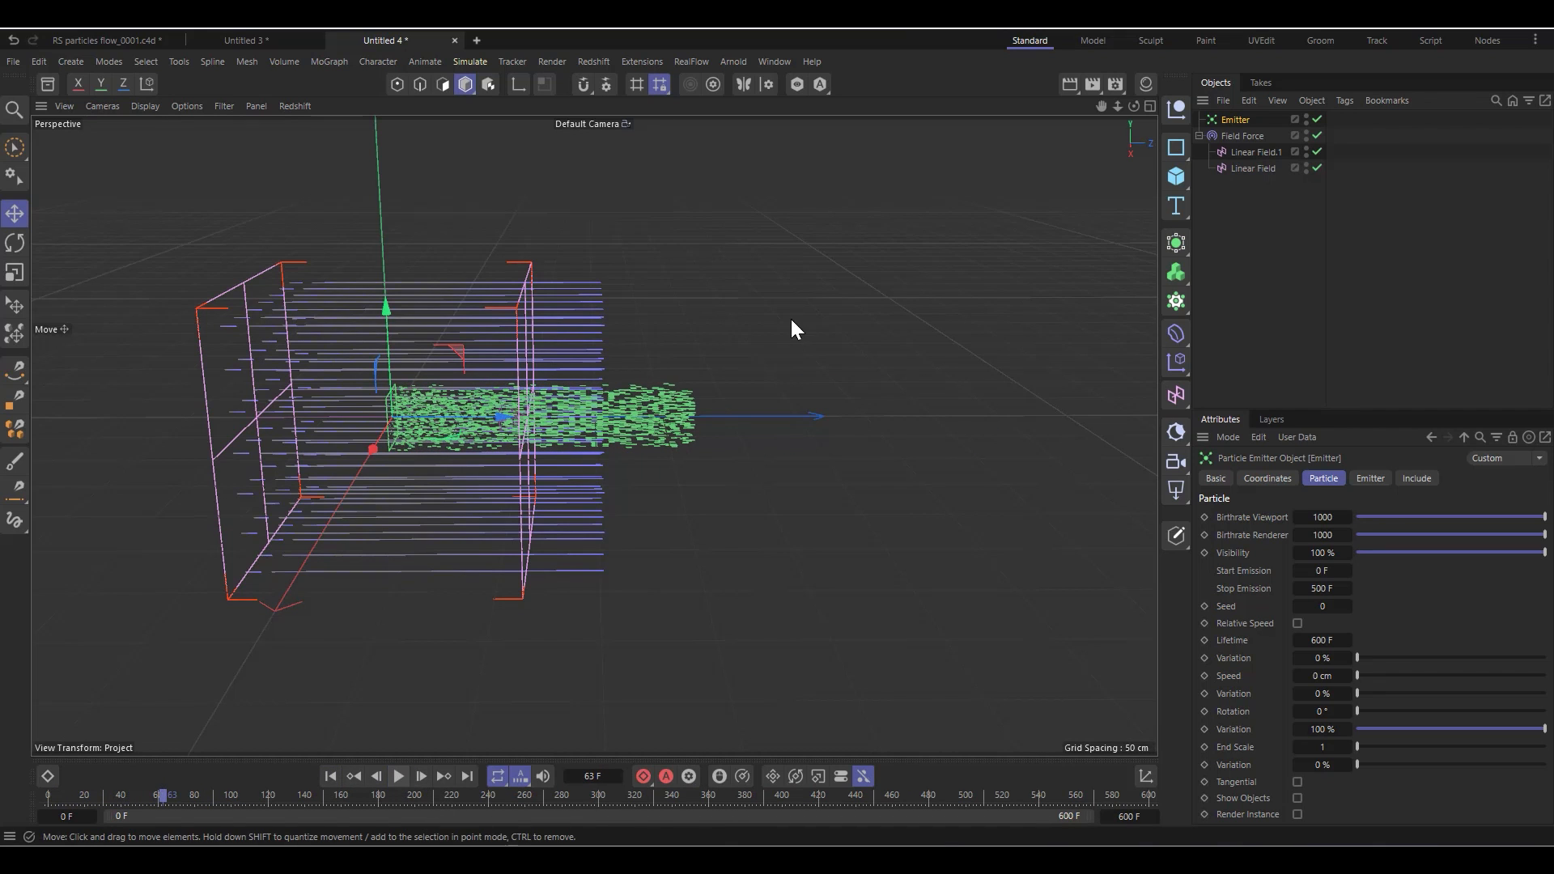
Add a Turbulence force to the scene and place it below the Field Force in the object hierarchy
{"action": "left_click", "coordinate": [470, 61]}
{"action": "mouse_move", "coordinate": [486, 90]}
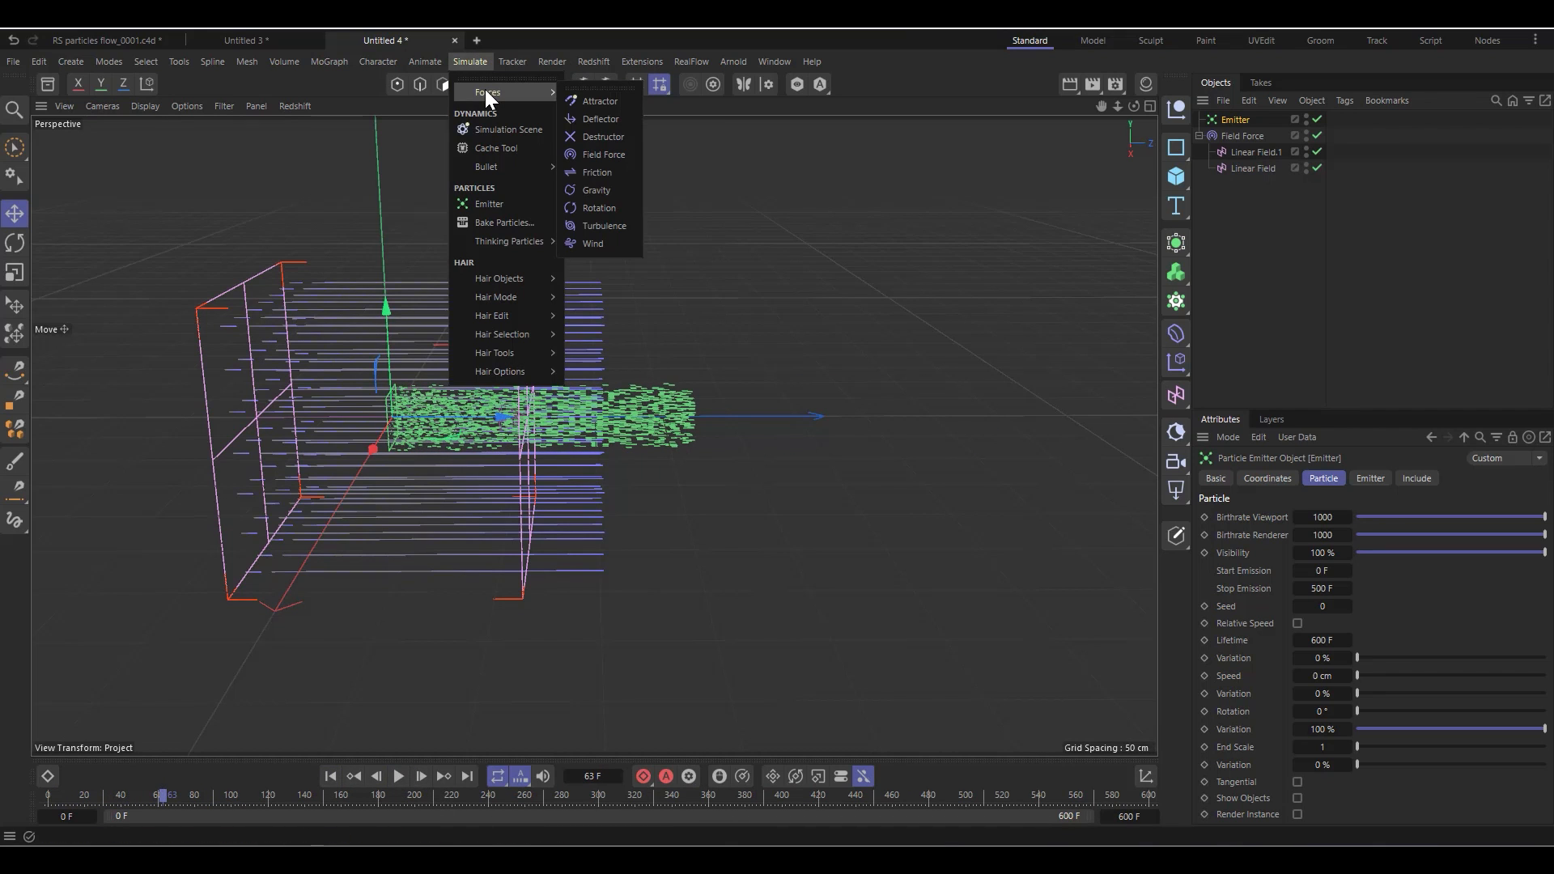
{"action": "left_click", "coordinate": [599, 225]}
{"action": "left_click_drag", "start_coordinate": [1256, 122], "coordinate": [1238, 215]}
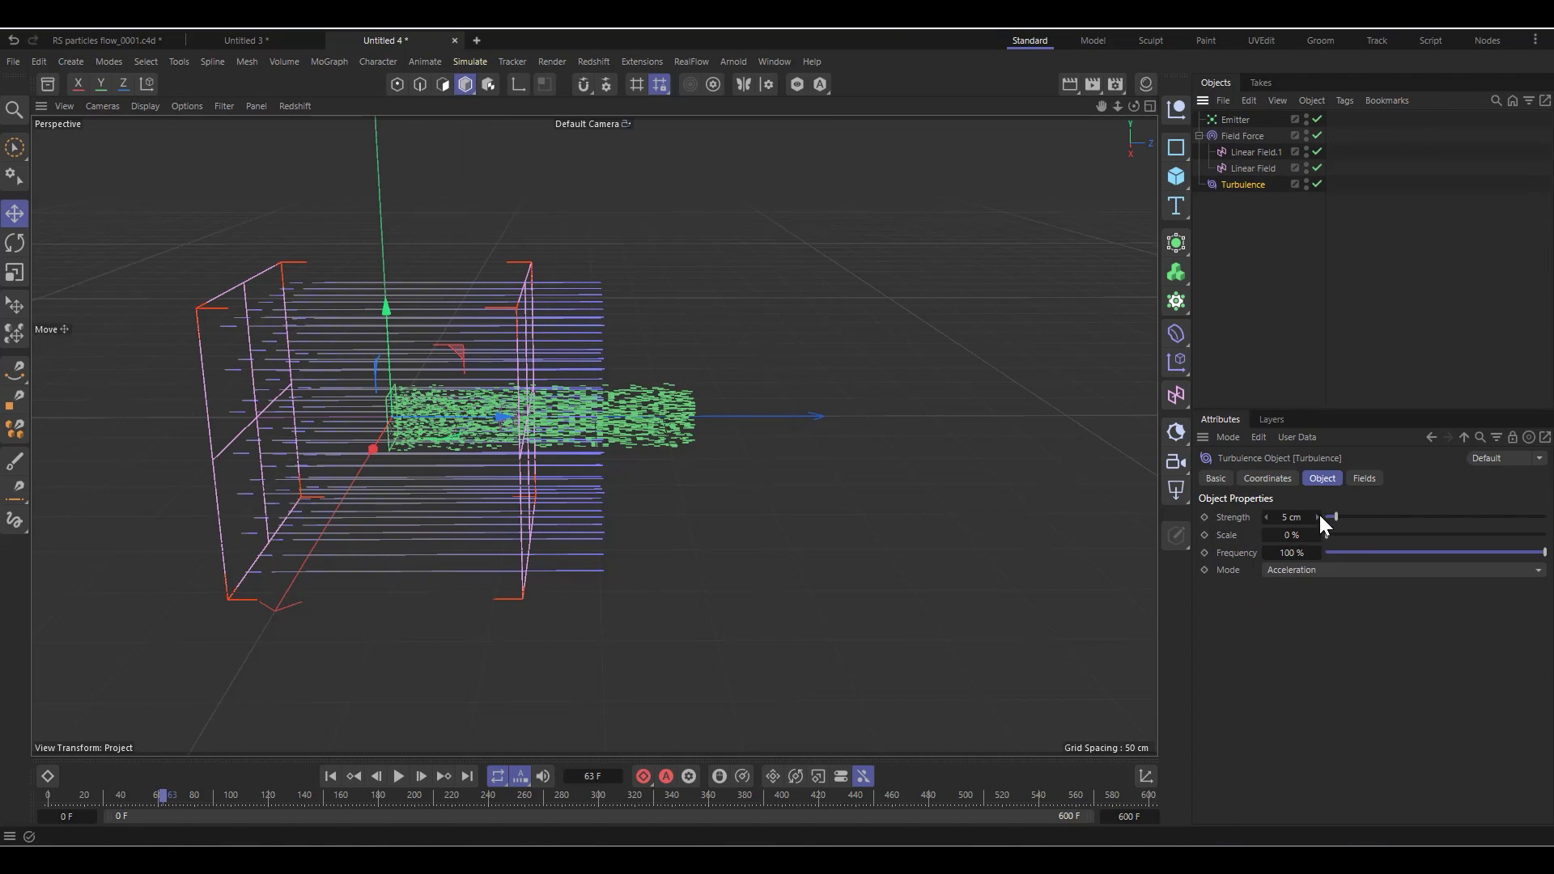
Set the Turbulence strength to 200 cm and scale to about 33 %, then play the simulation from the start and stop it
{"action": "left_click_drag", "start_coordinate": [1335, 516], "coordinate": [1544, 518]}
{"action": "left_click", "coordinate": [1289, 519]}
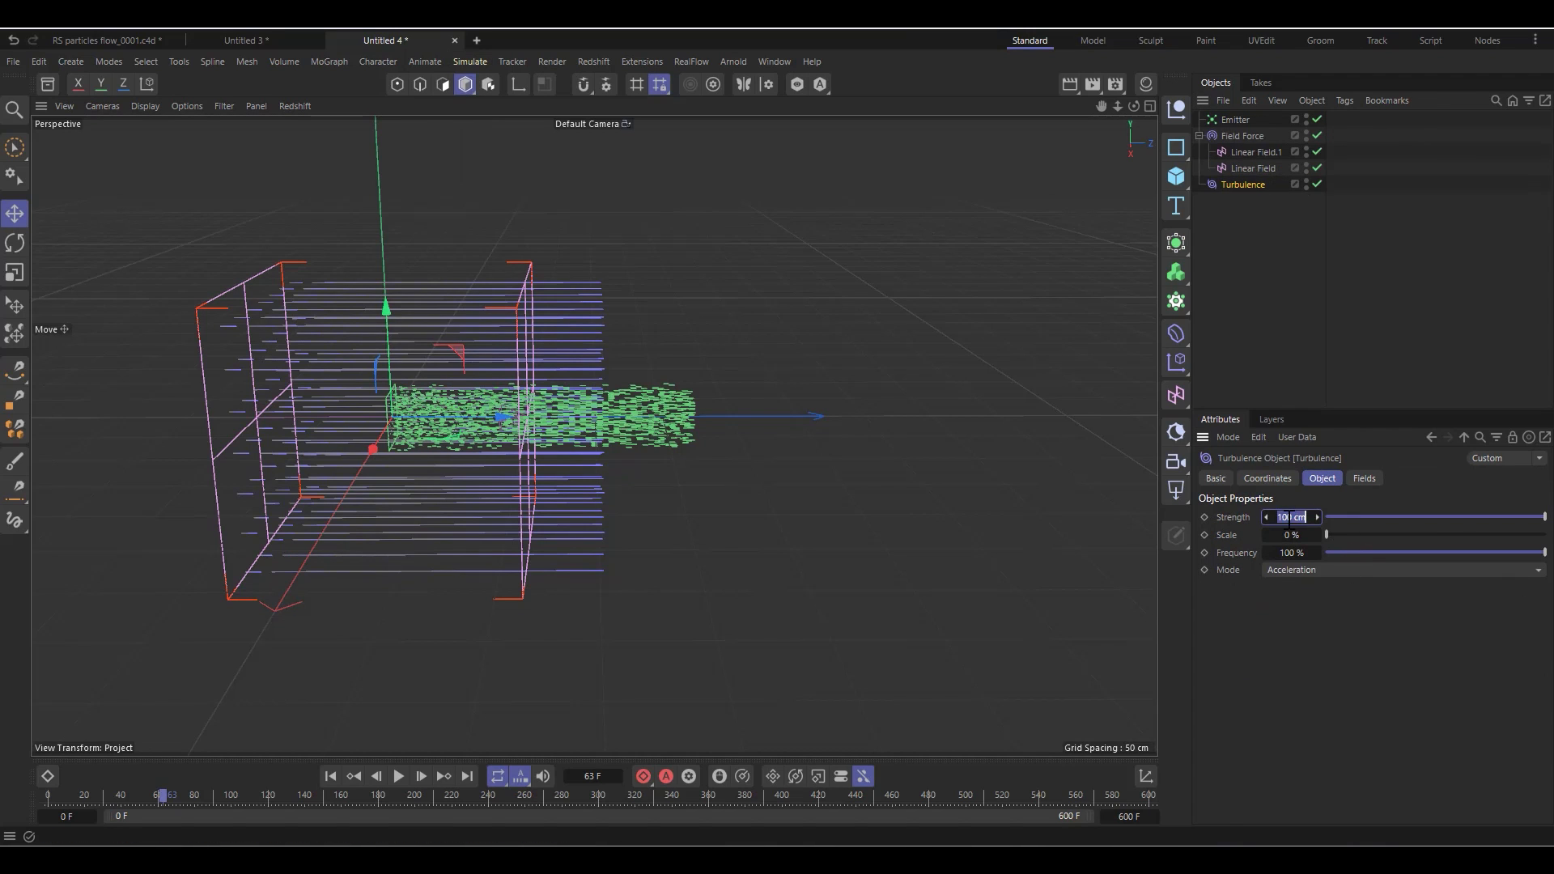
{"action": "left_click_drag", "start_coordinate": [1285, 521], "coordinate": [1397, 536]}
{"action": "type", "text": "2"}
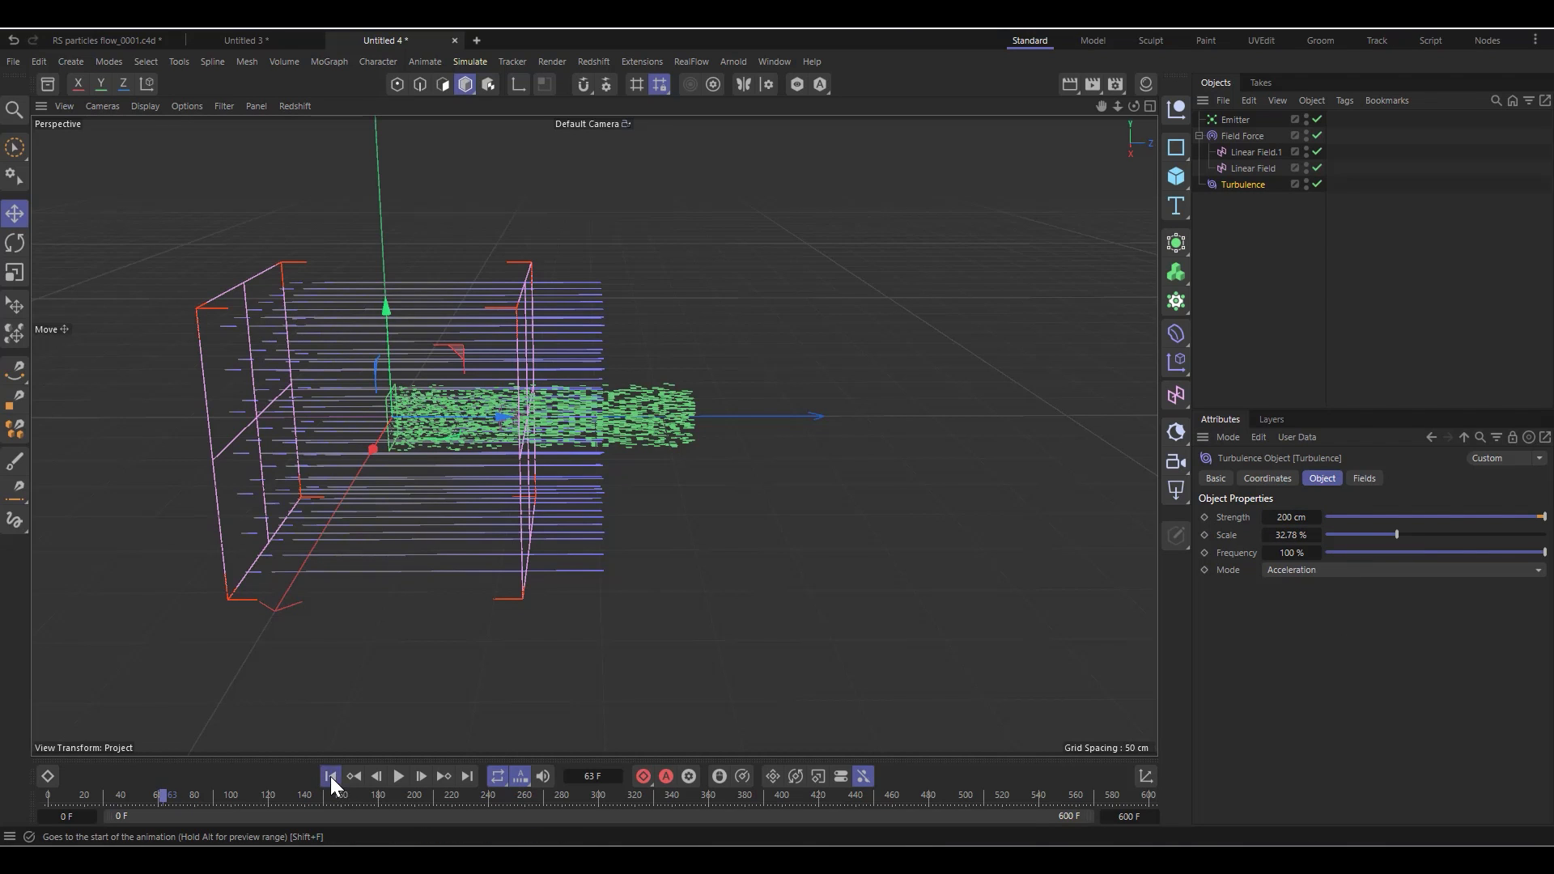
{"action": "left_click", "coordinate": [331, 776]}
{"action": "left_click", "coordinate": [403, 777]}
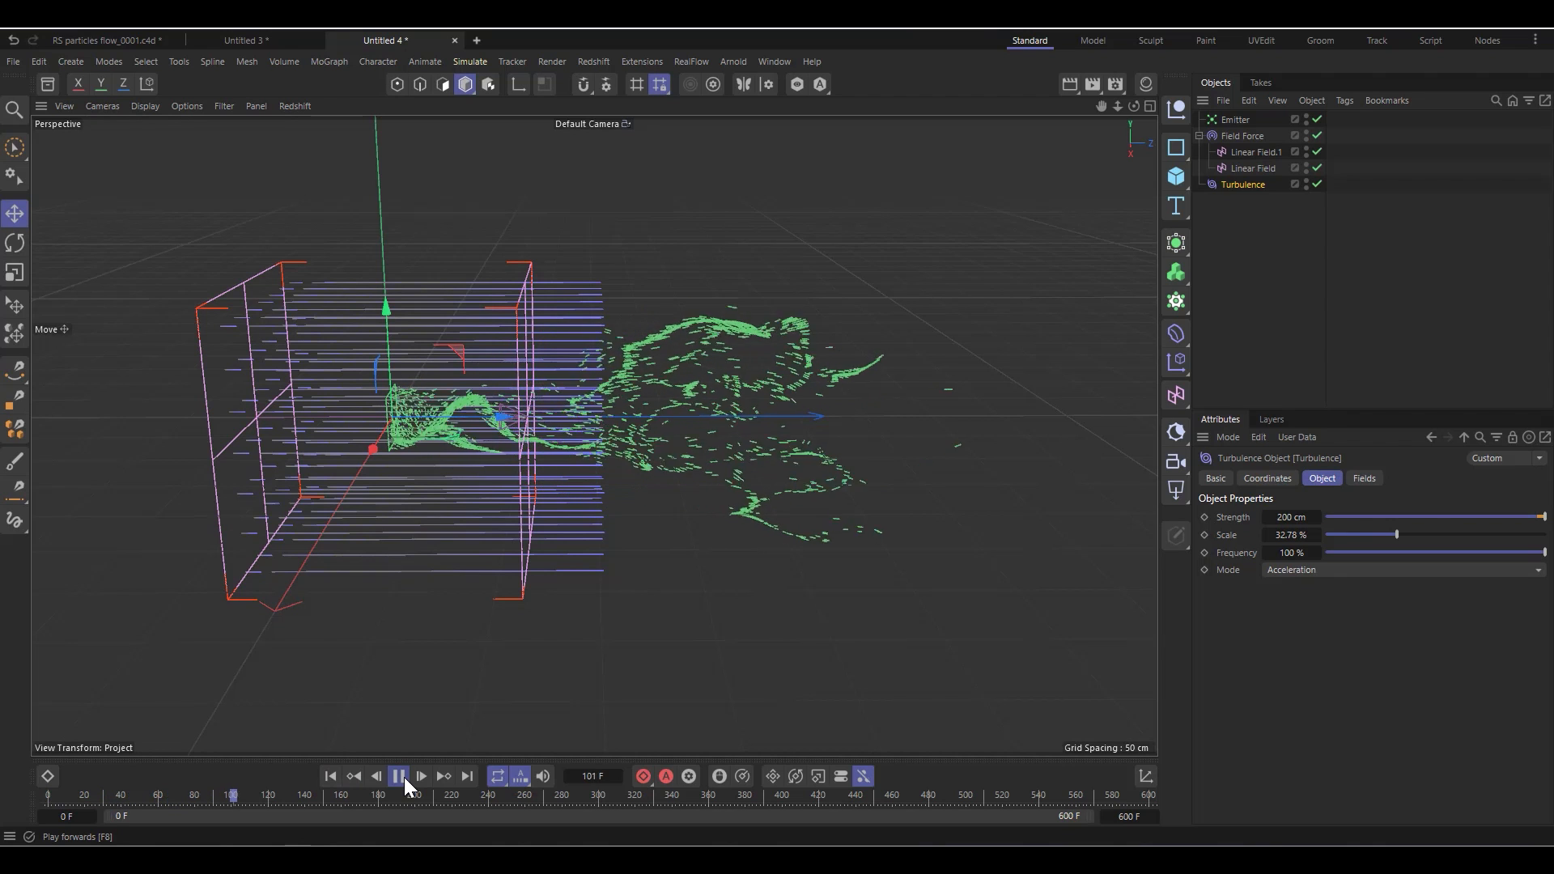
{"action": "left_click", "coordinate": [401, 777]}
Reduce the Turbulence strength to 120 cm and replay the simulation from the first frame
{"action": "left_click", "coordinate": [1291, 517]}
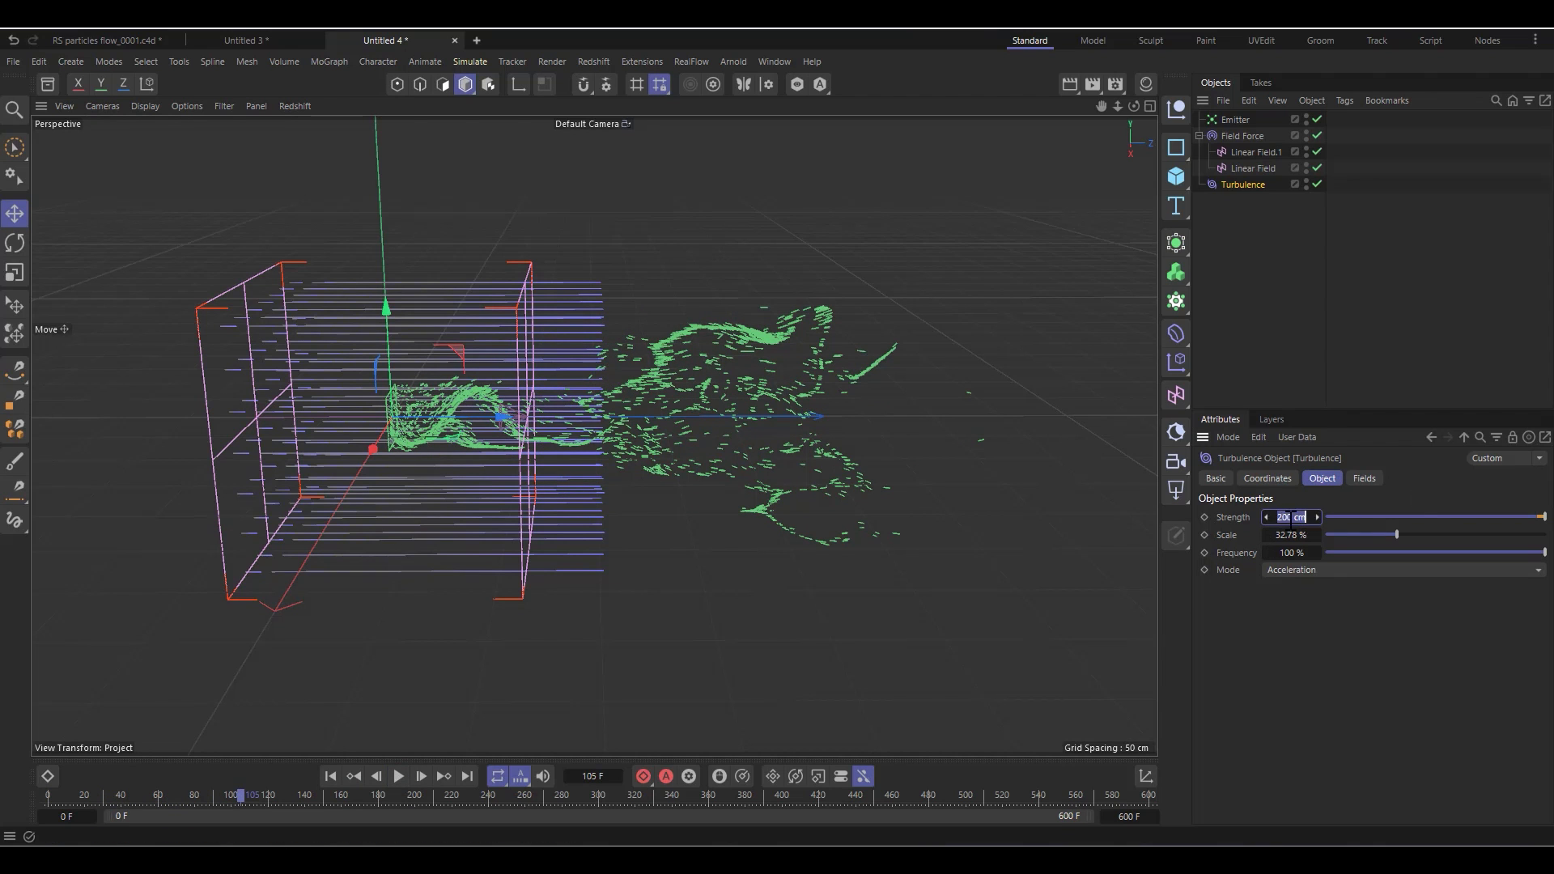
{"action": "type", "text": "120"}
{"action": "key", "text": "Return"}
{"action": "left_click", "coordinate": [1397, 532]}
{"action": "left_click", "coordinate": [330, 775]}
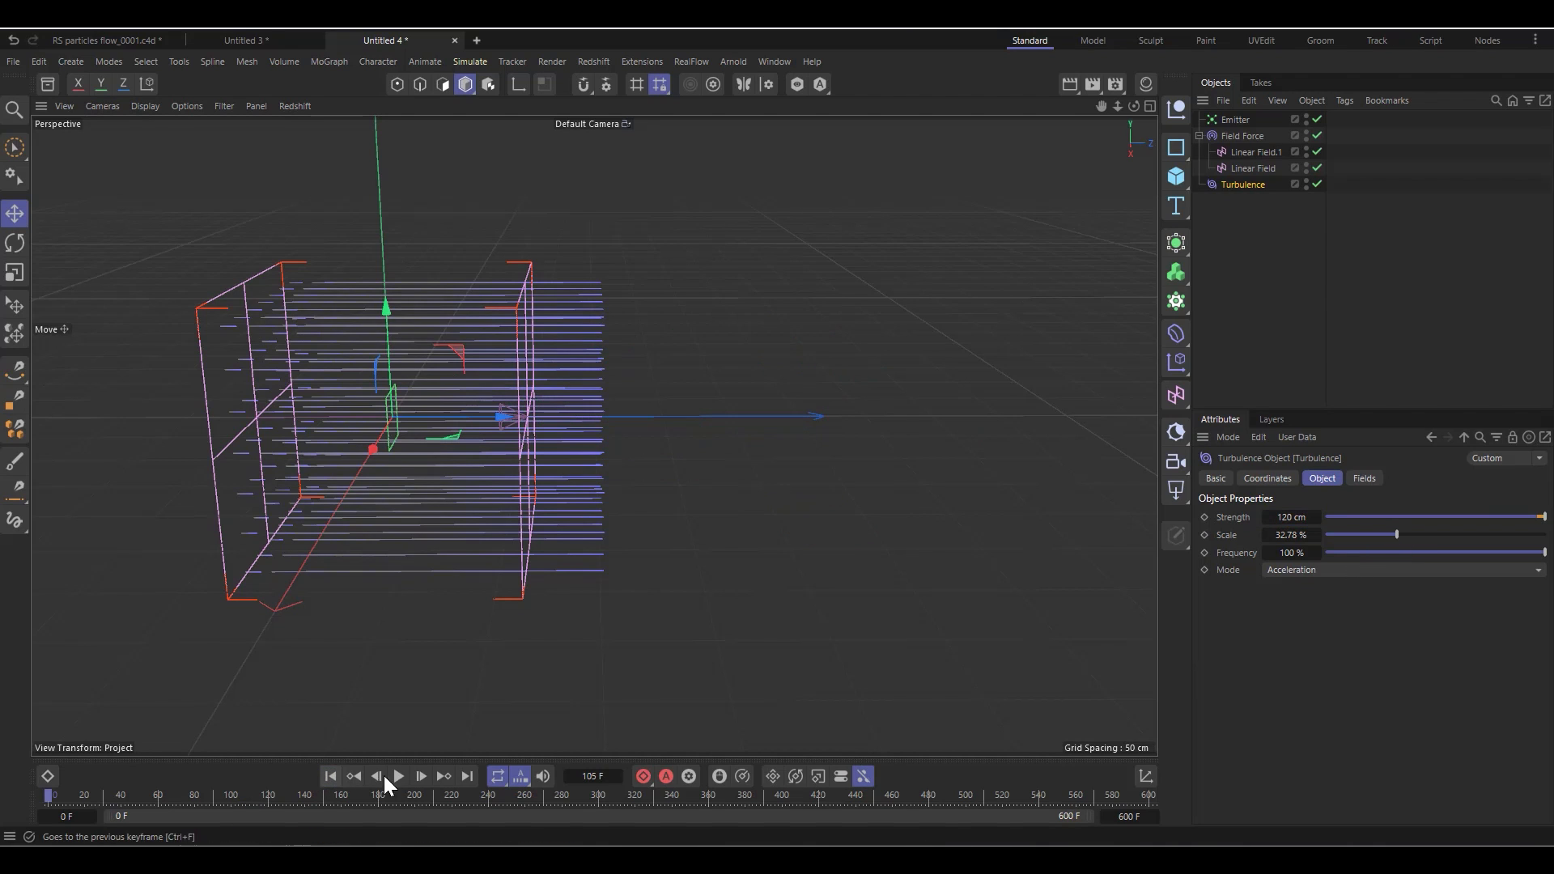
{"action": "left_click", "coordinate": [396, 776]}
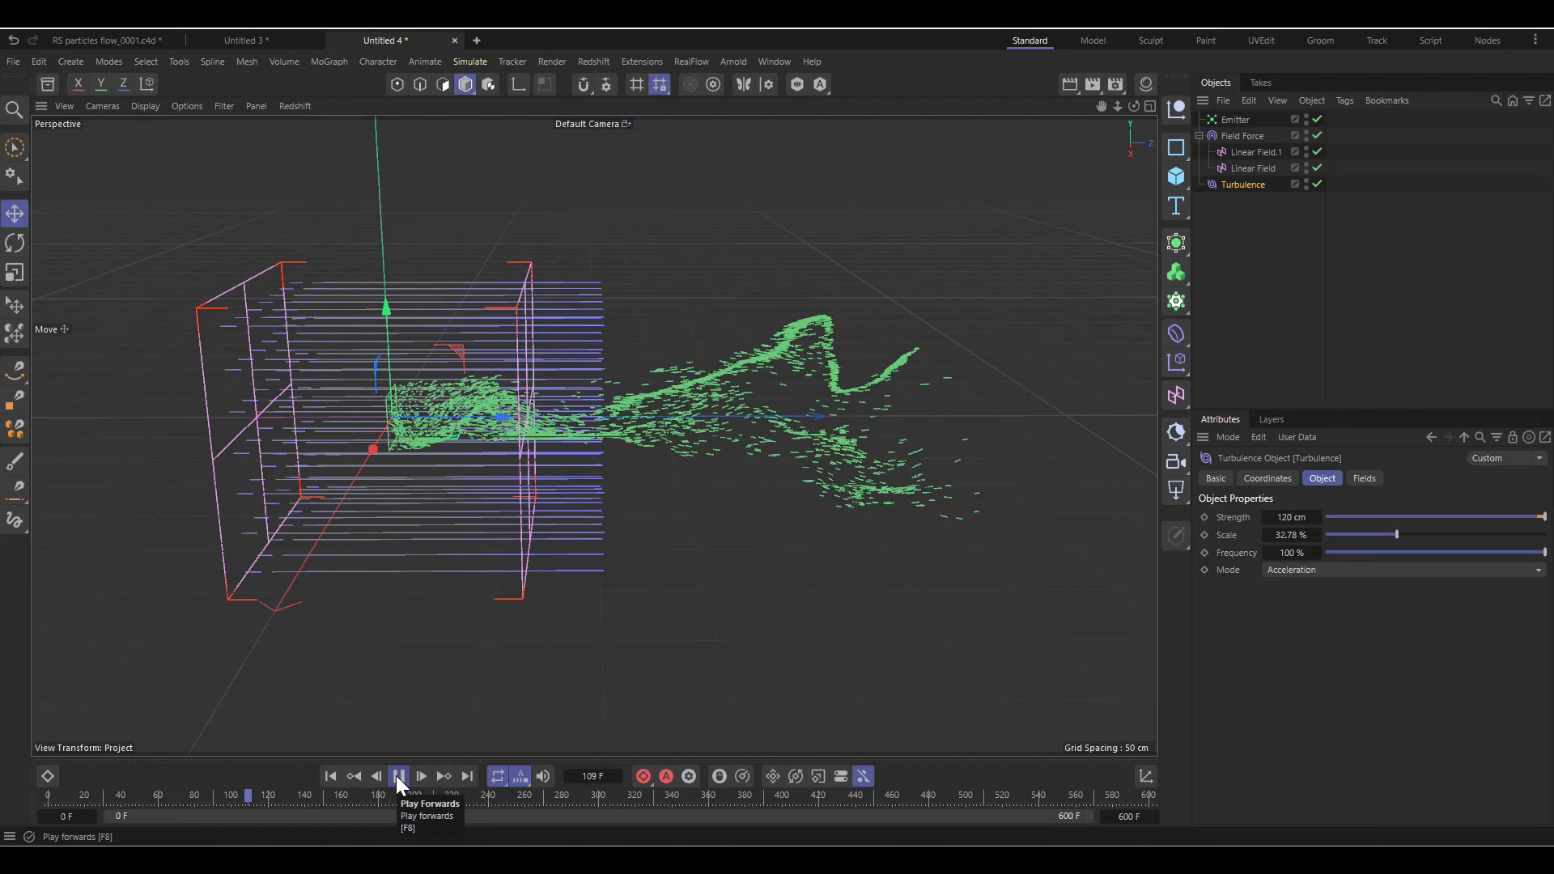
{"action": "left_click", "coordinate": [396, 775]}
Disable the Field Force in the viewport and renderer and return to the first frame
{"action": "left_click", "coordinate": [1246, 134]}
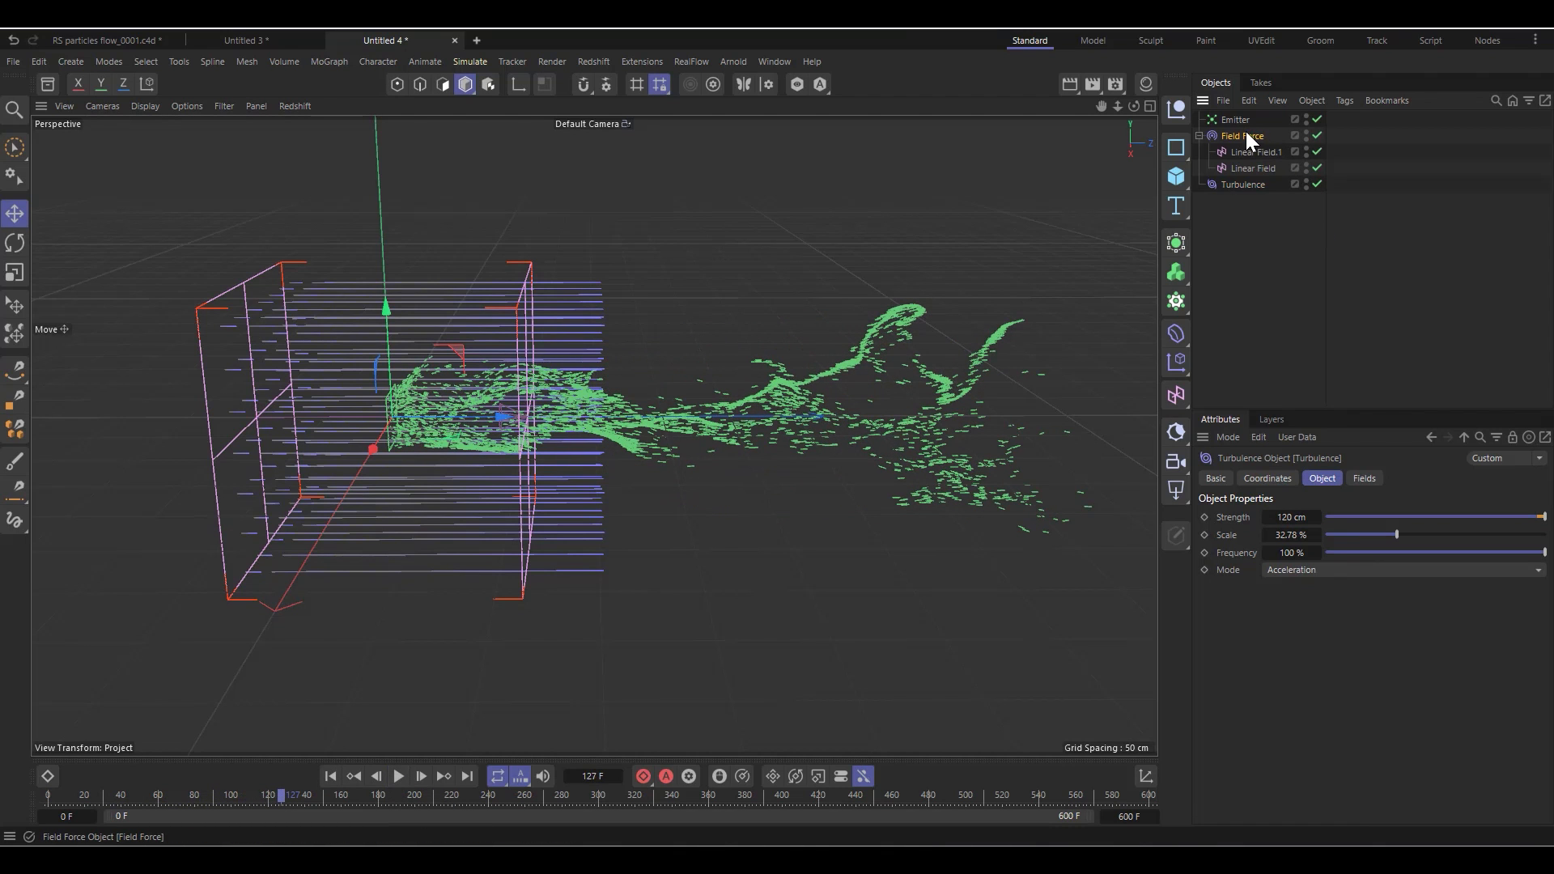
{"action": "left_click", "coordinate": [1306, 131]}
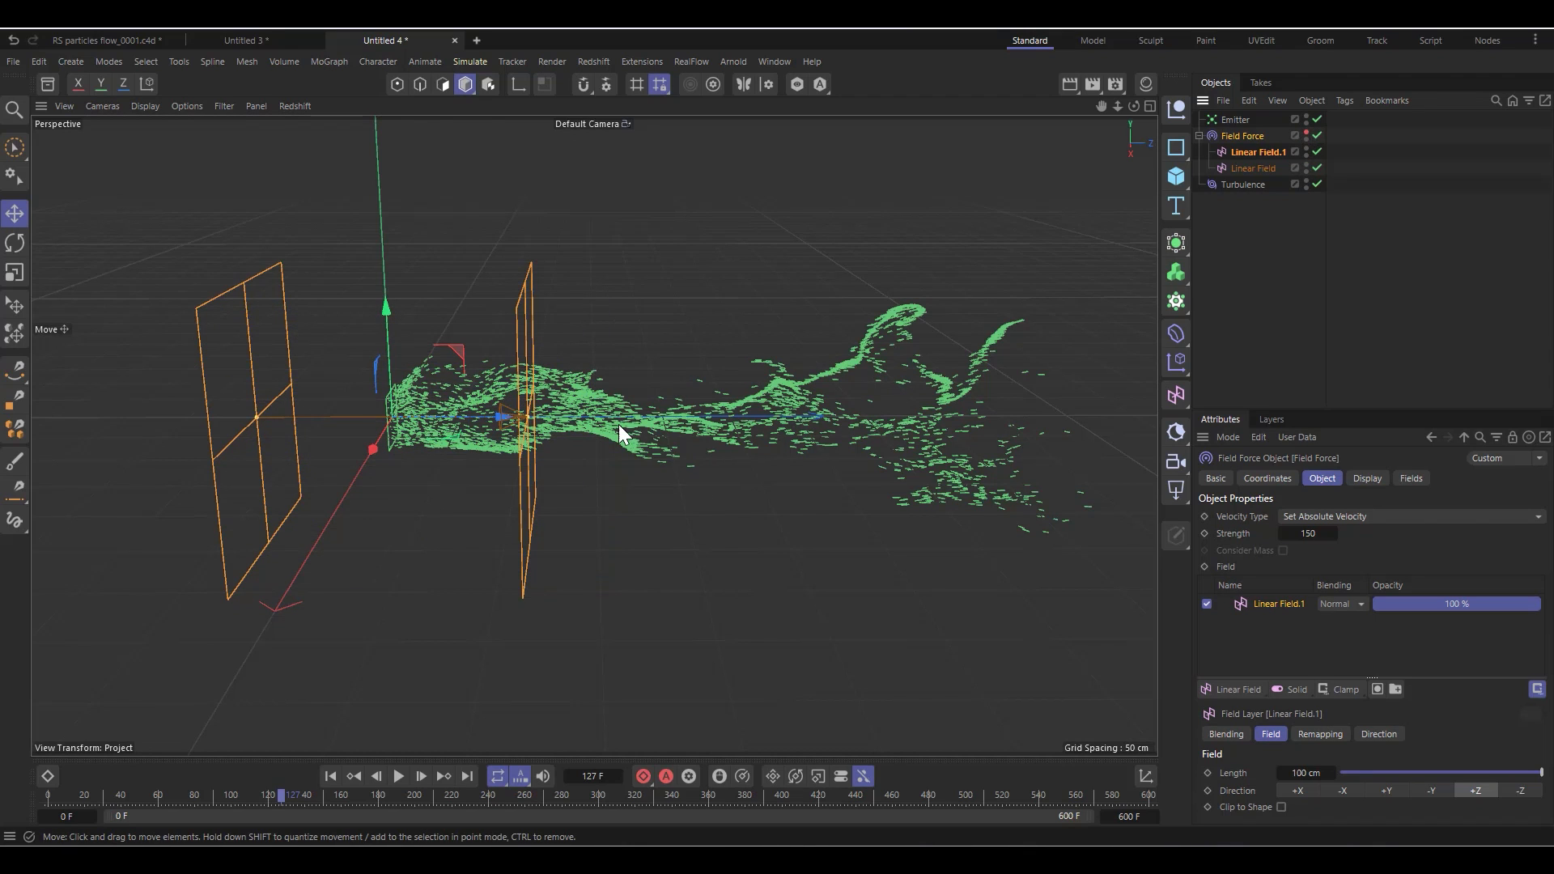
{"action": "left_click", "coordinate": [330, 776]}
Add a Cylinder Field to the Turbulence's fields, point it along -Z, and briefly play the simulation
{"action": "left_click", "coordinate": [1243, 186]}
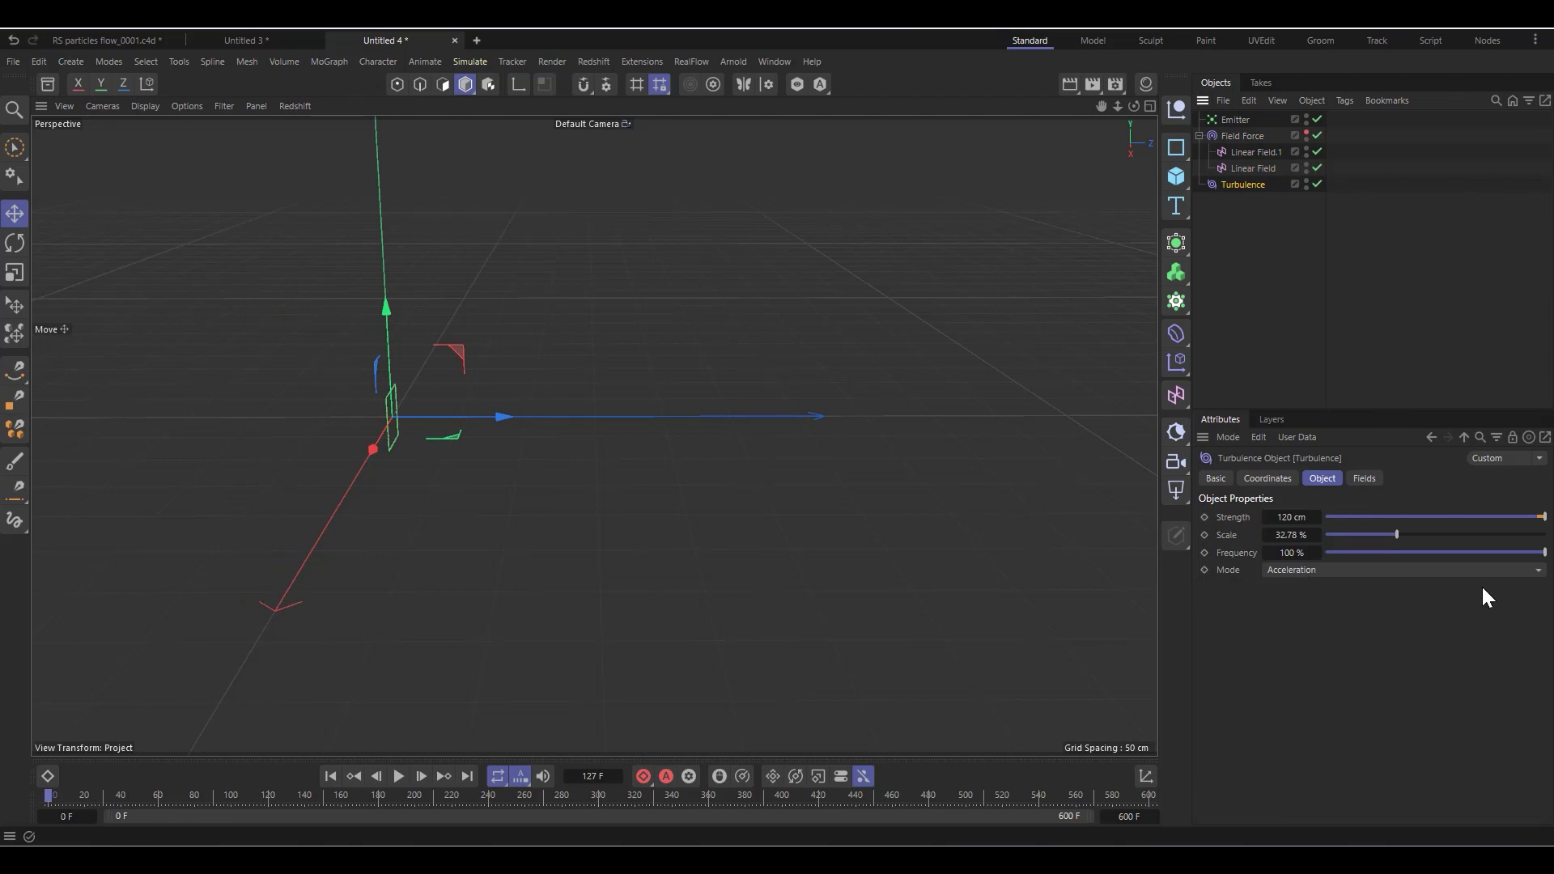
{"action": "left_click", "coordinate": [1365, 479]}
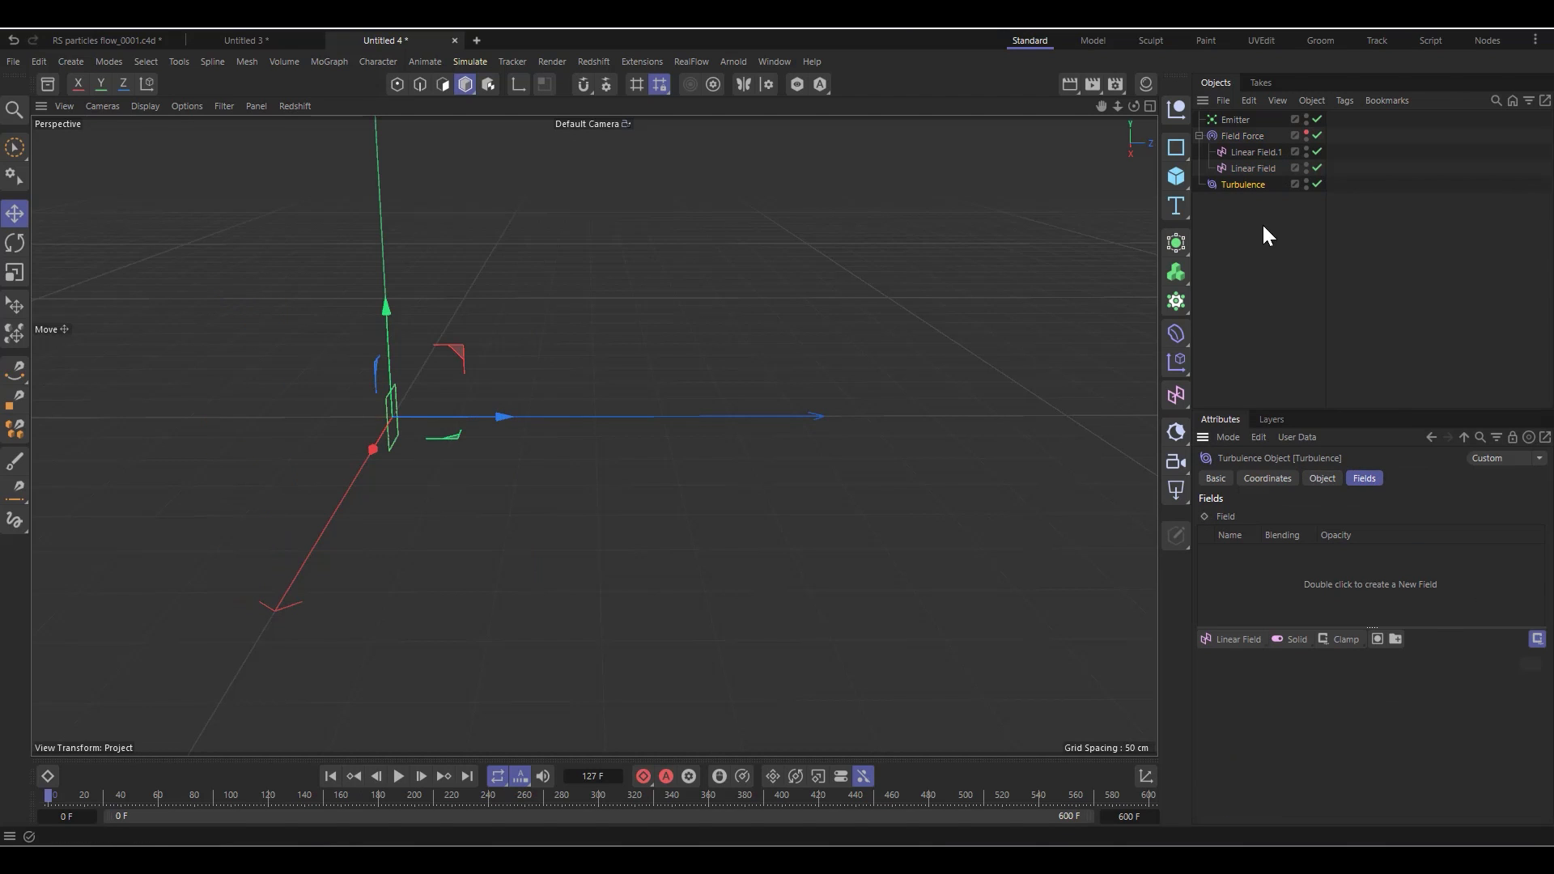
{"action": "left_click", "coordinate": [1240, 643]}
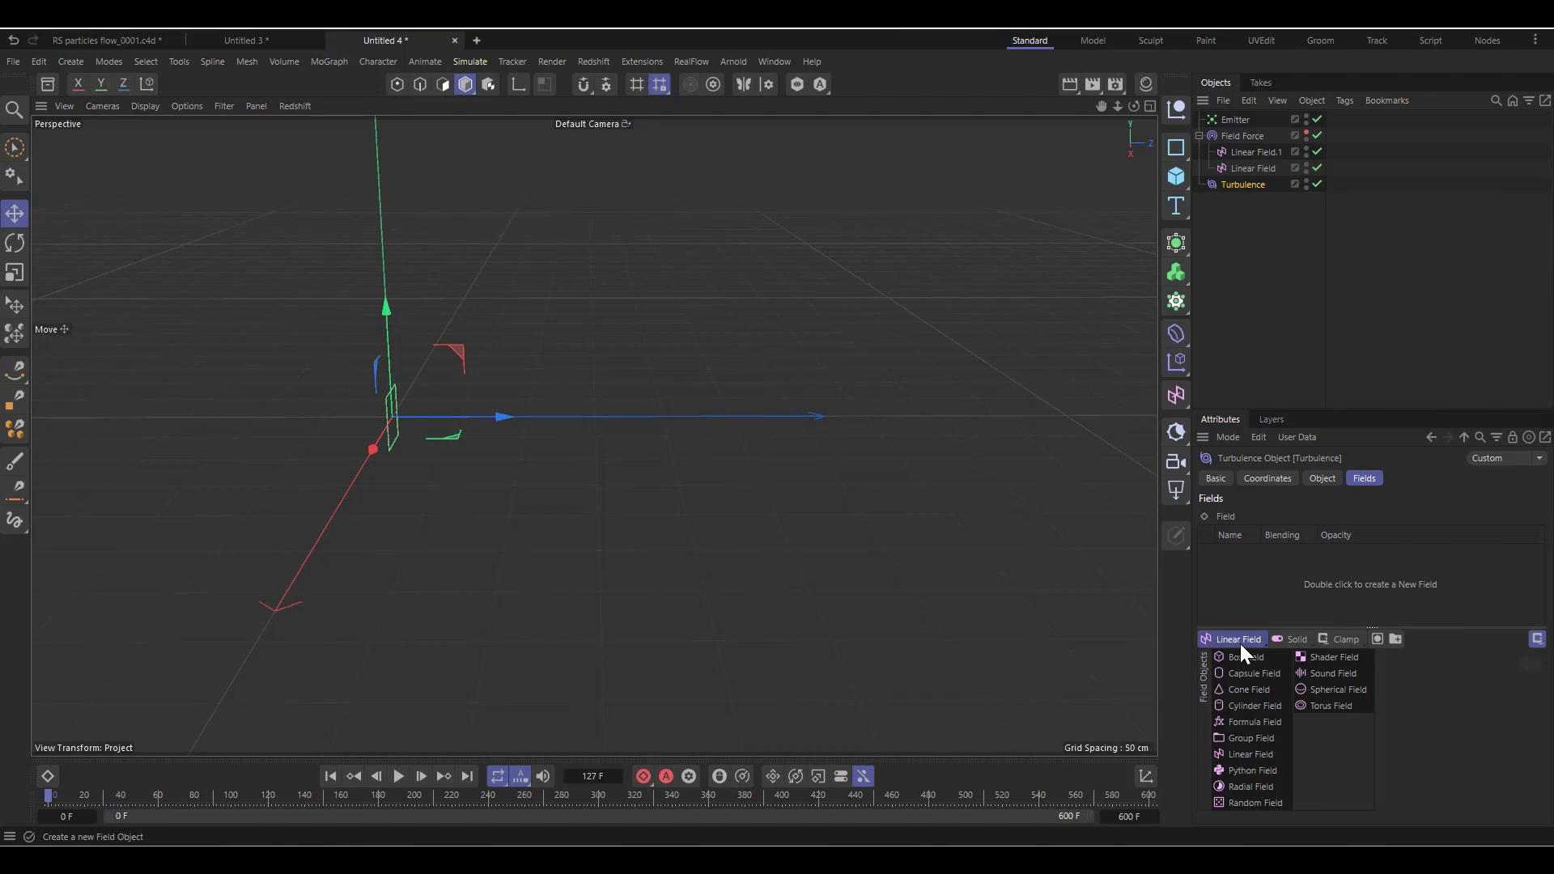
{"action": "left_click", "coordinate": [1257, 705]}
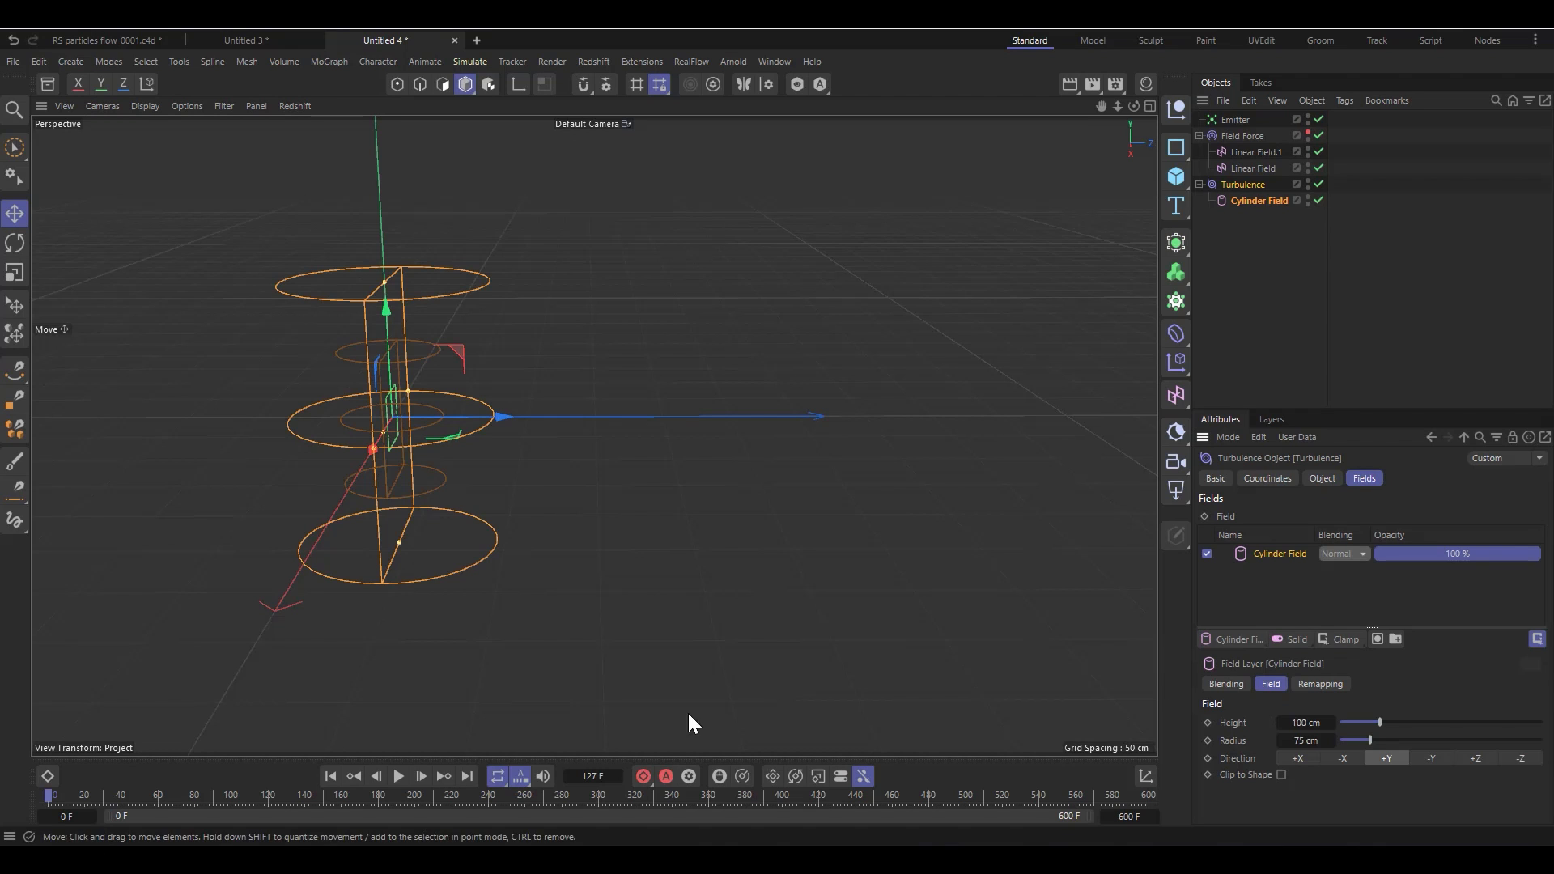
{"action": "left_click", "coordinate": [1521, 759]}
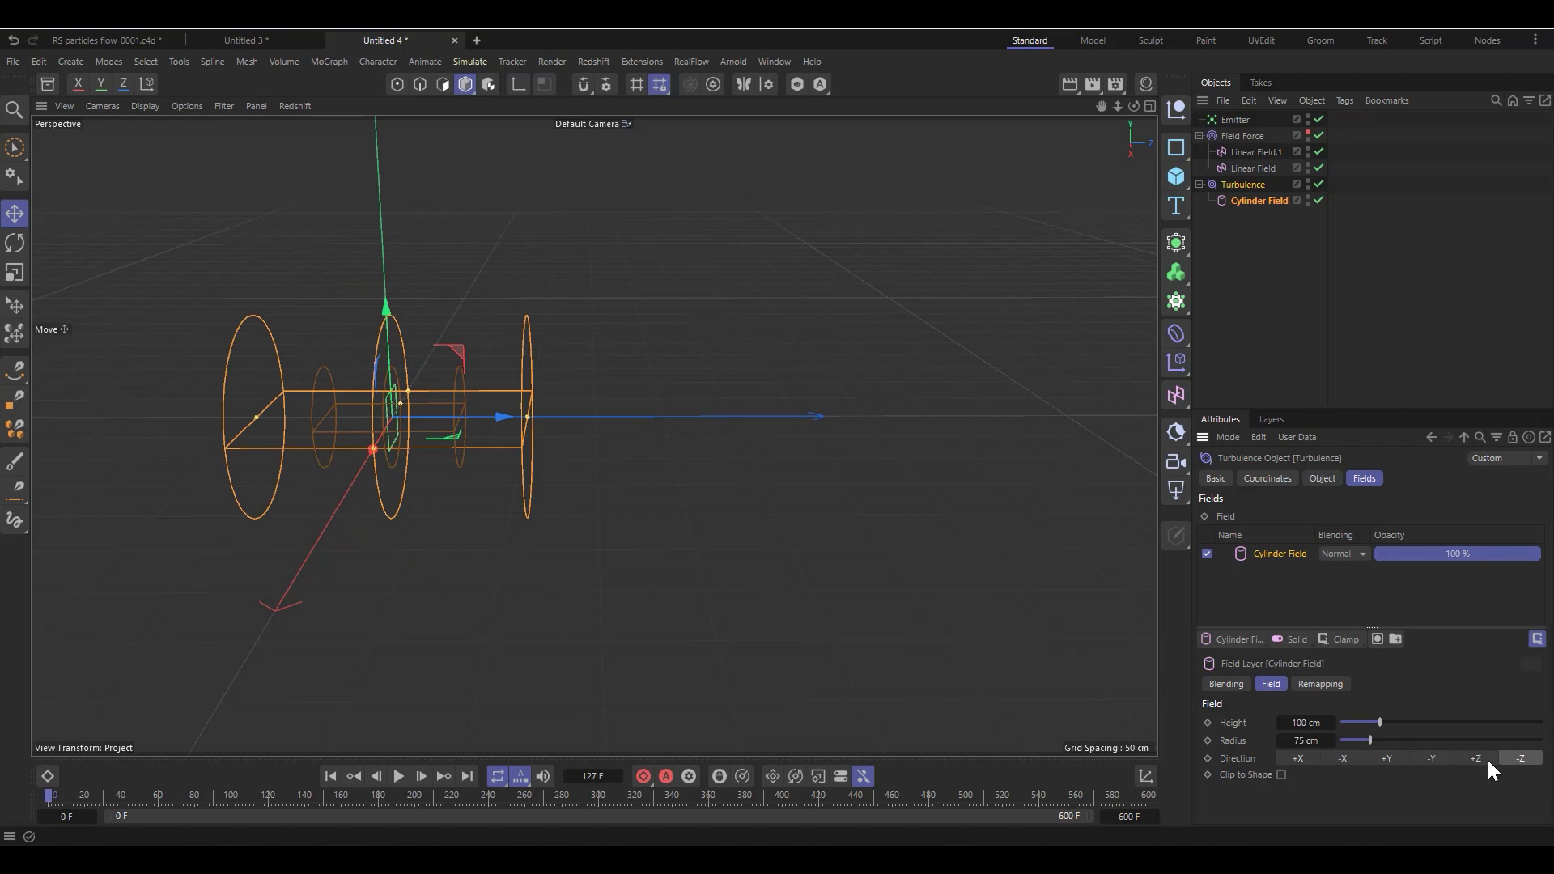
{"action": "left_click", "coordinate": [399, 776]}
{"action": "left_click", "coordinate": [400, 776]}
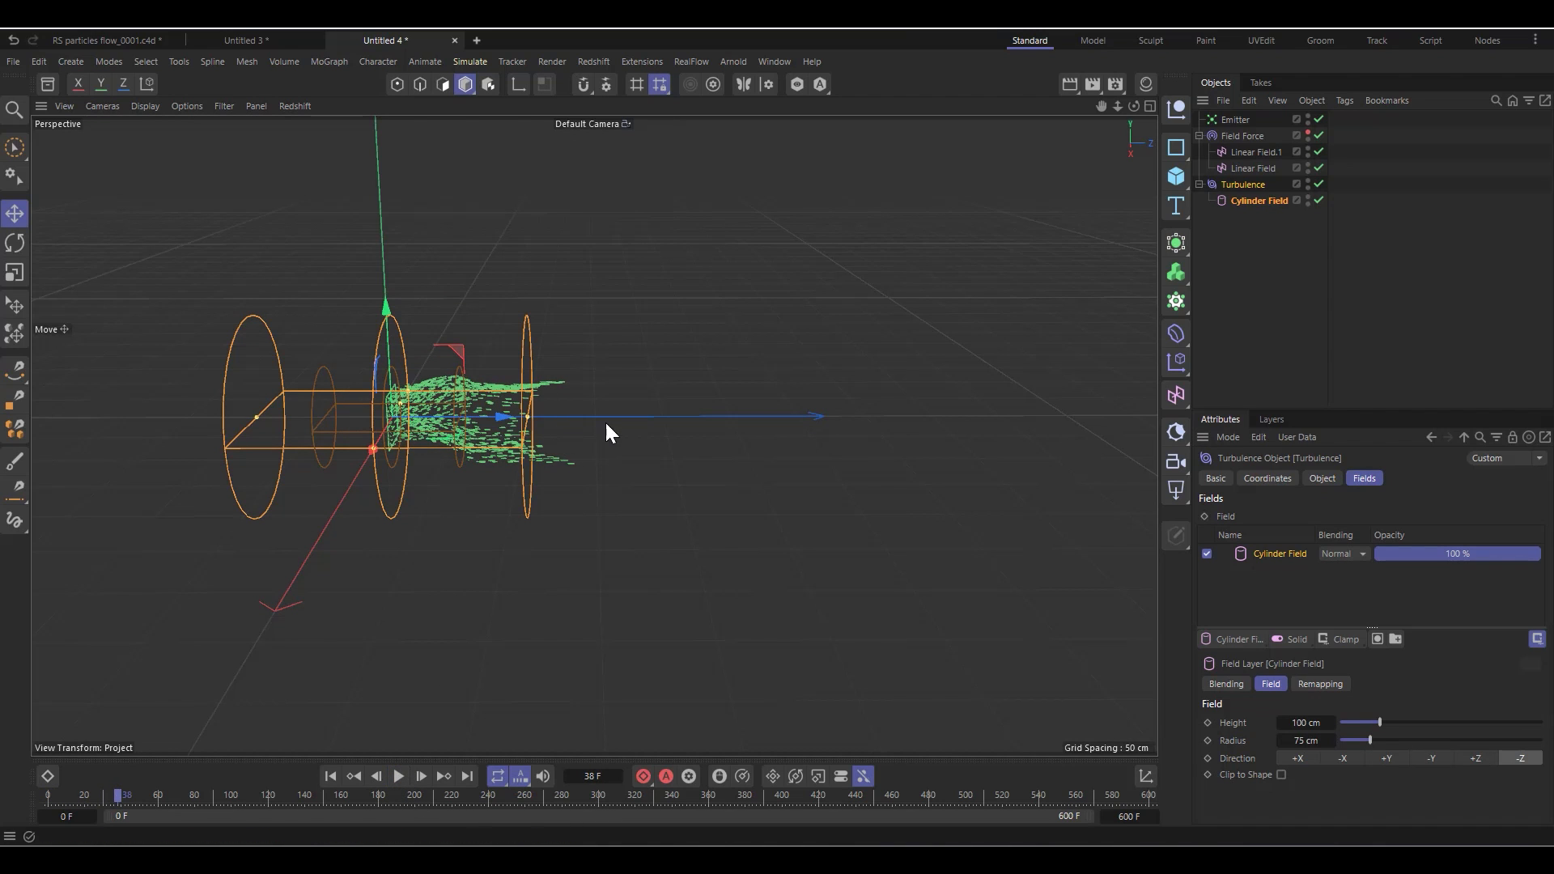
Stretch the Cylinder Field to about 397 cm high, move it forward along Z, and shrink its radius to about 42 cm
{"action": "left_click_drag", "start_coordinate": [528, 416], "coordinate": [922, 429]}
{"action": "left_click_drag", "start_coordinate": [507, 417], "coordinate": [722, 438]}
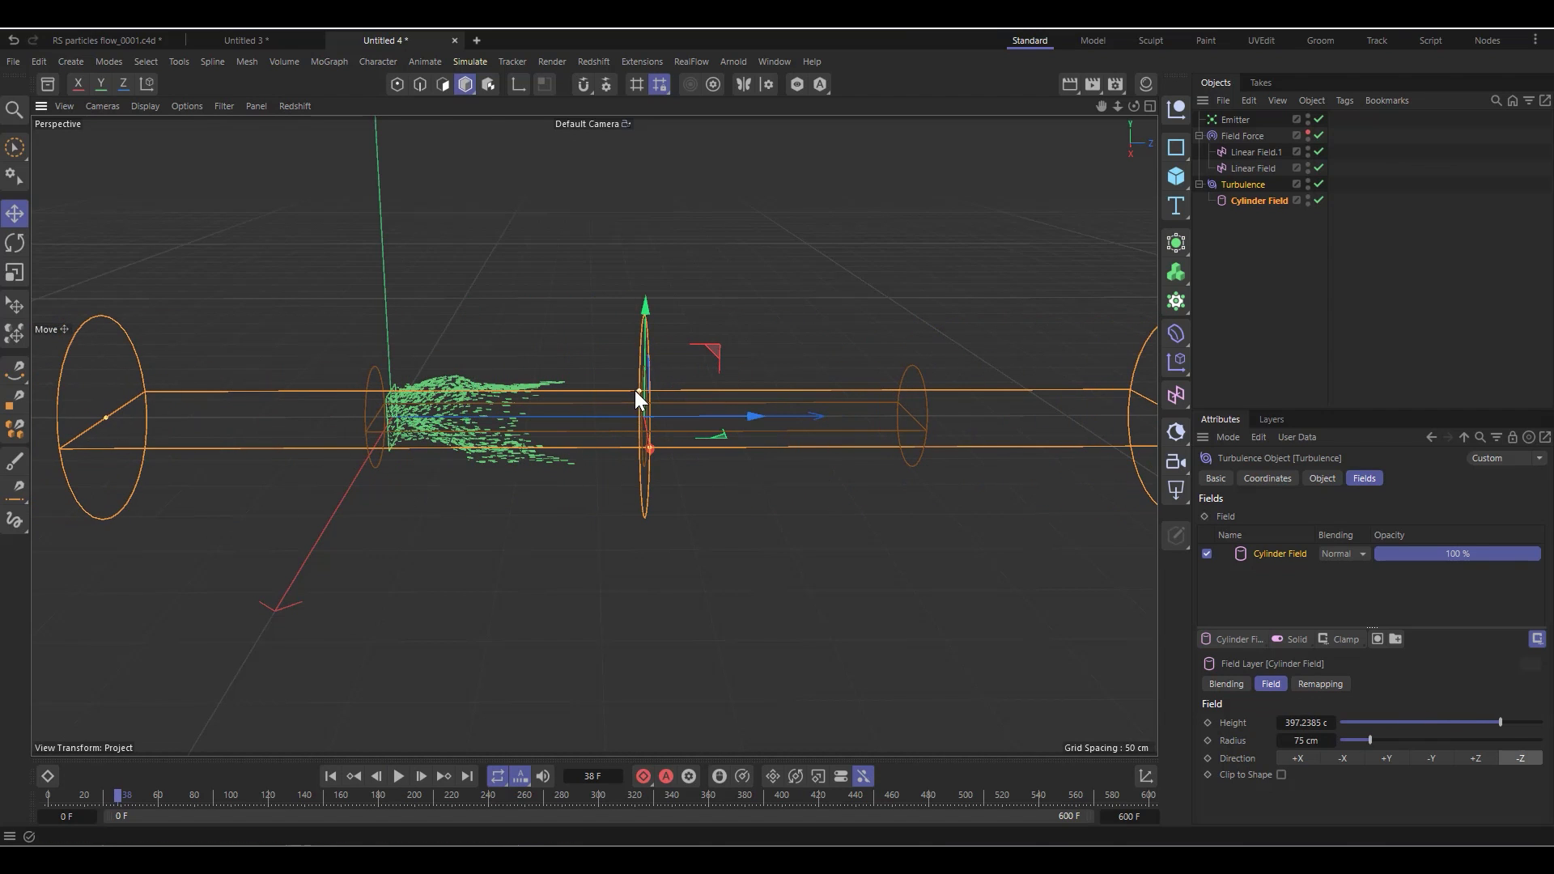
{"action": "left_click_drag", "start_coordinate": [644, 400], "coordinate": [645, 400]}
Move the Cylinder Field slightly farther along Z in the Right view, keeping the emitter inside it
{"action": "left_click", "coordinate": [1150, 105]}
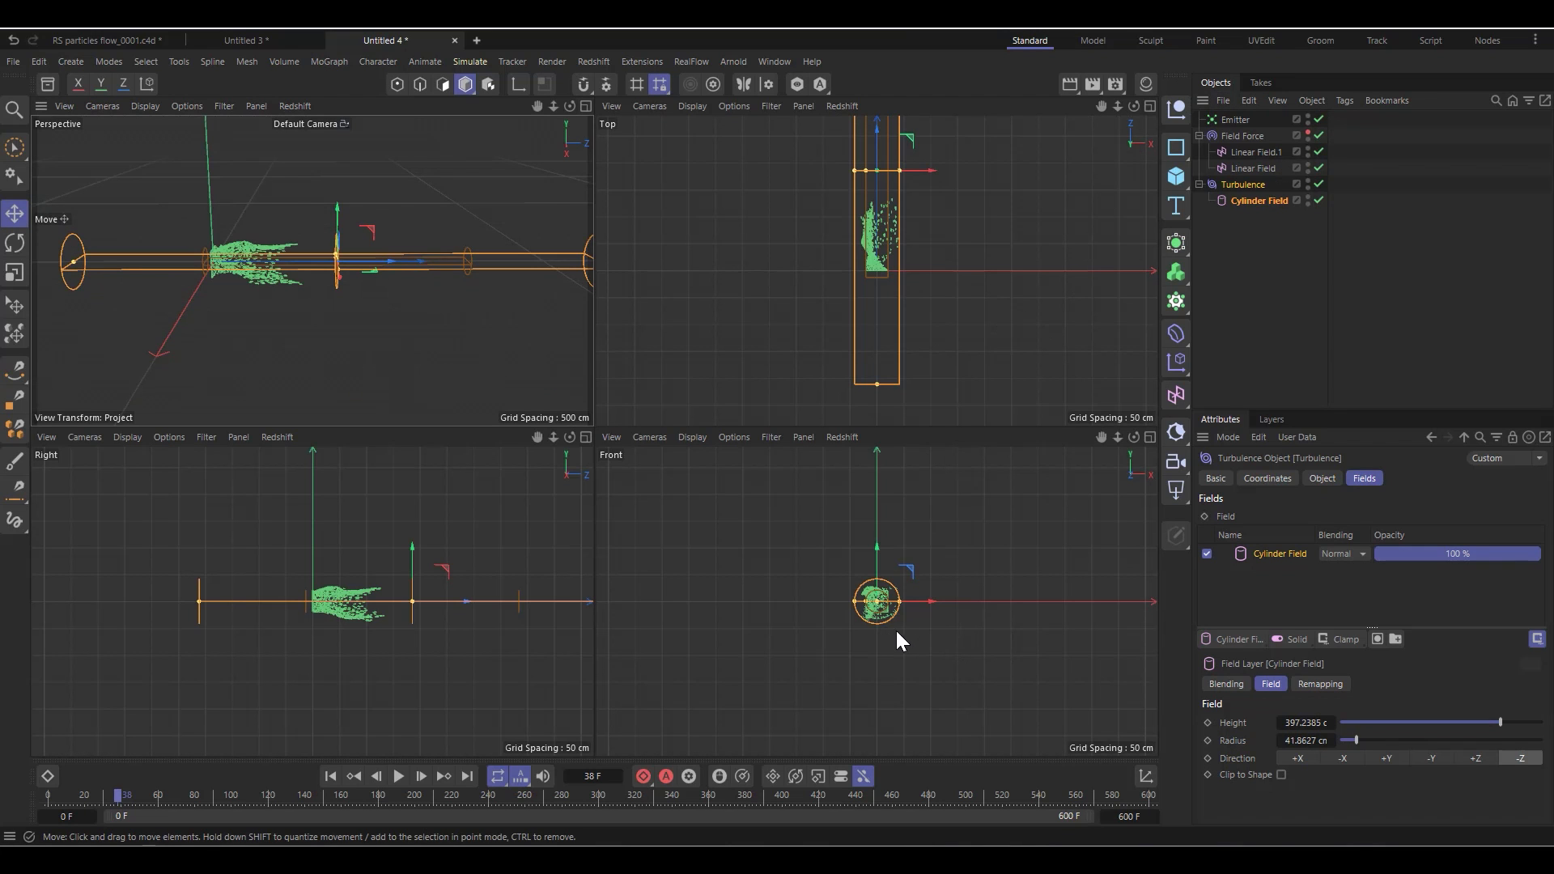
{"action": "left_click", "coordinate": [358, 618]}
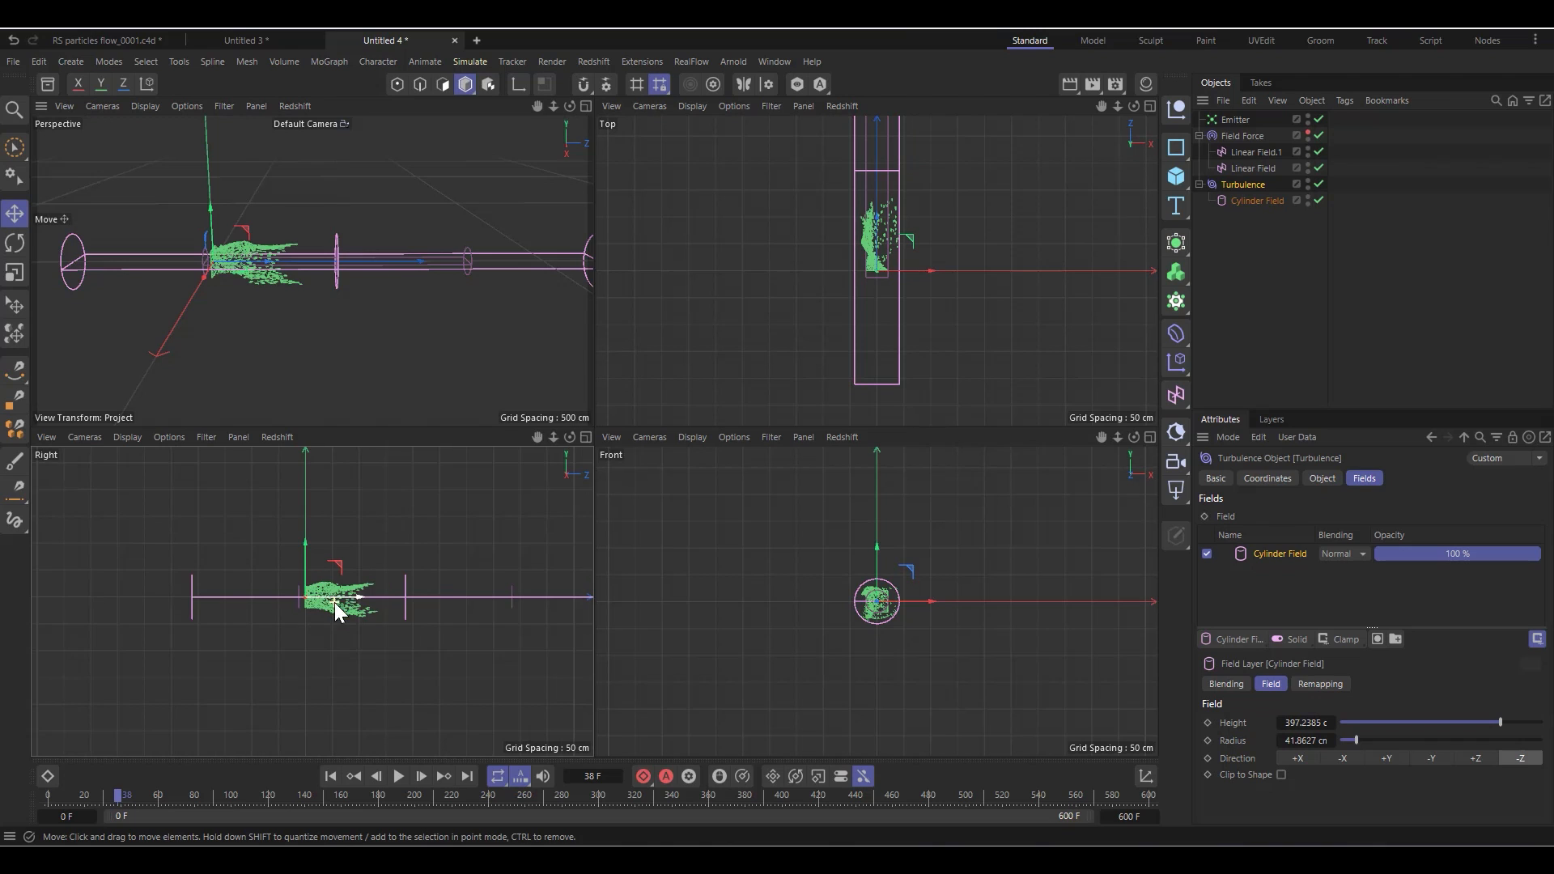
{"action": "left_click", "coordinate": [586, 436]}
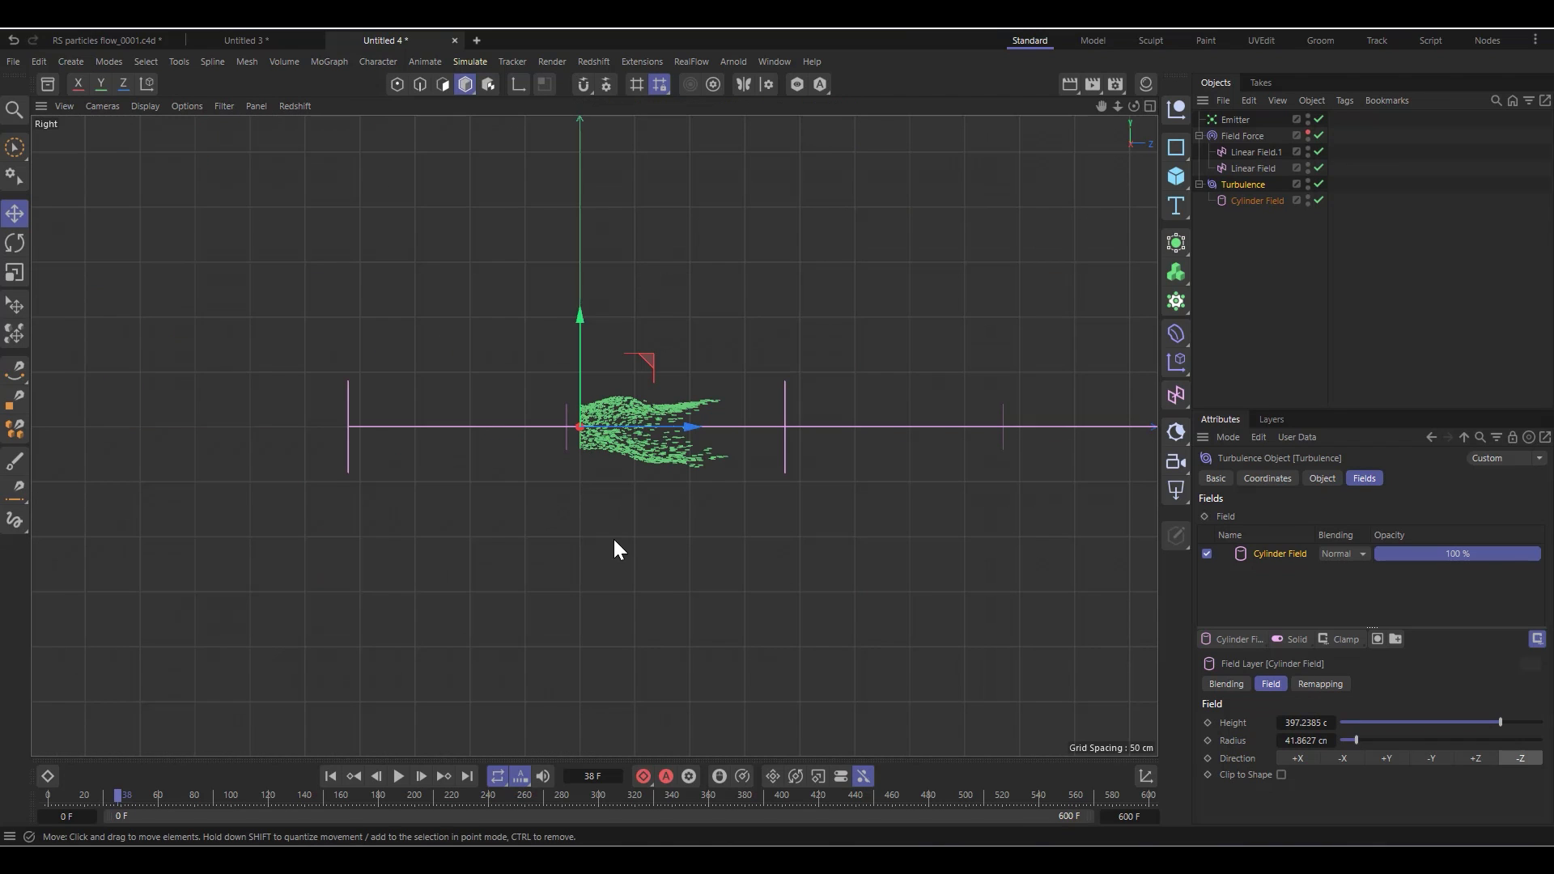
{"action": "left_click", "coordinate": [1241, 199]}
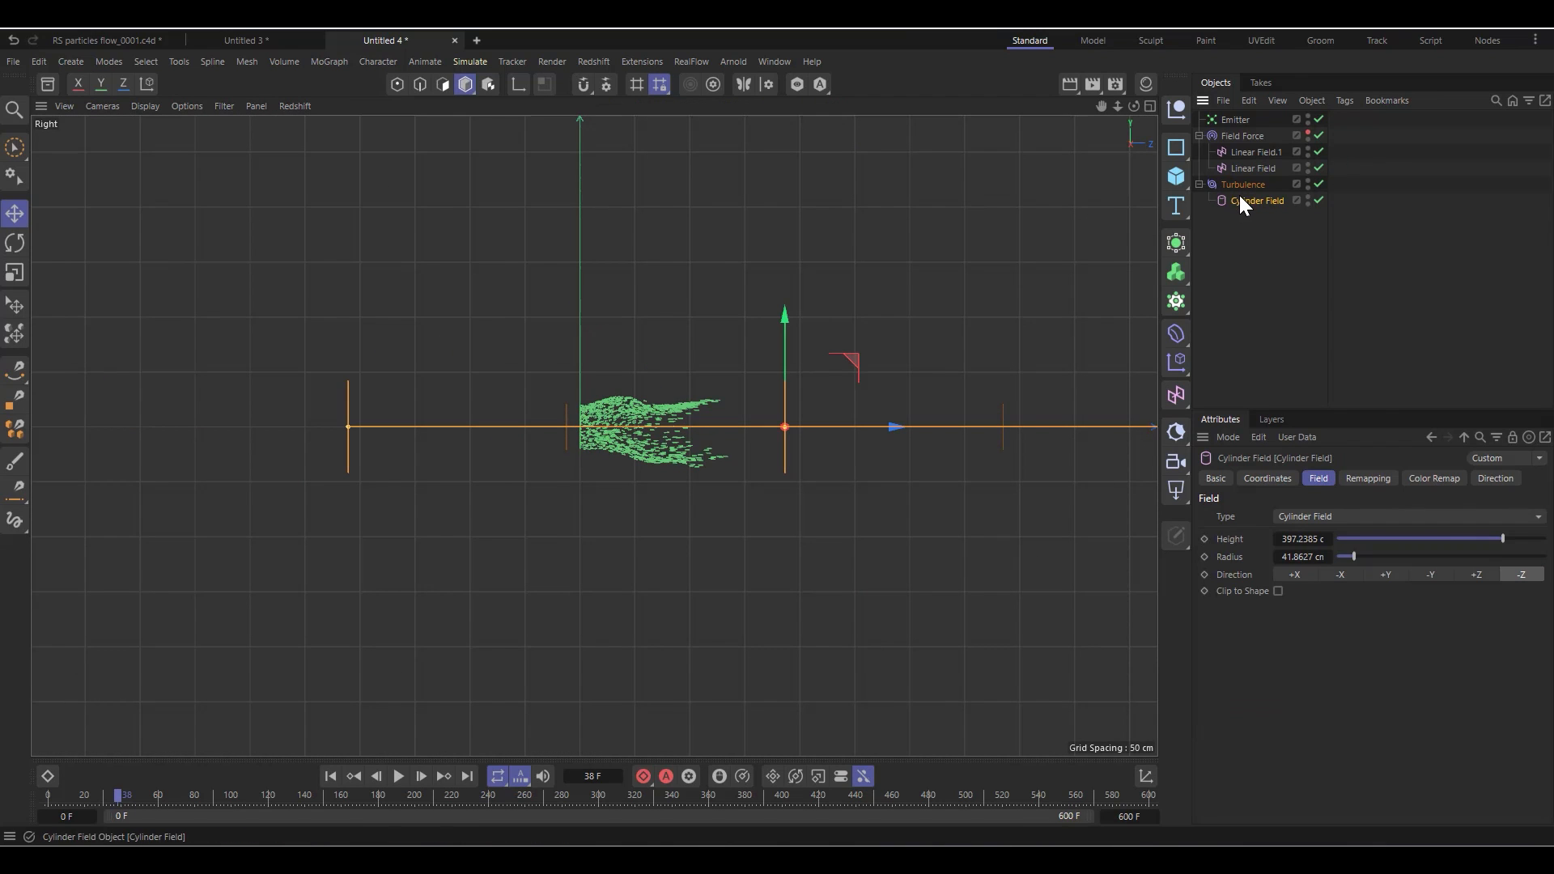
{"action": "left_click_drag", "start_coordinate": [839, 437], "coordinate": [898, 445]}
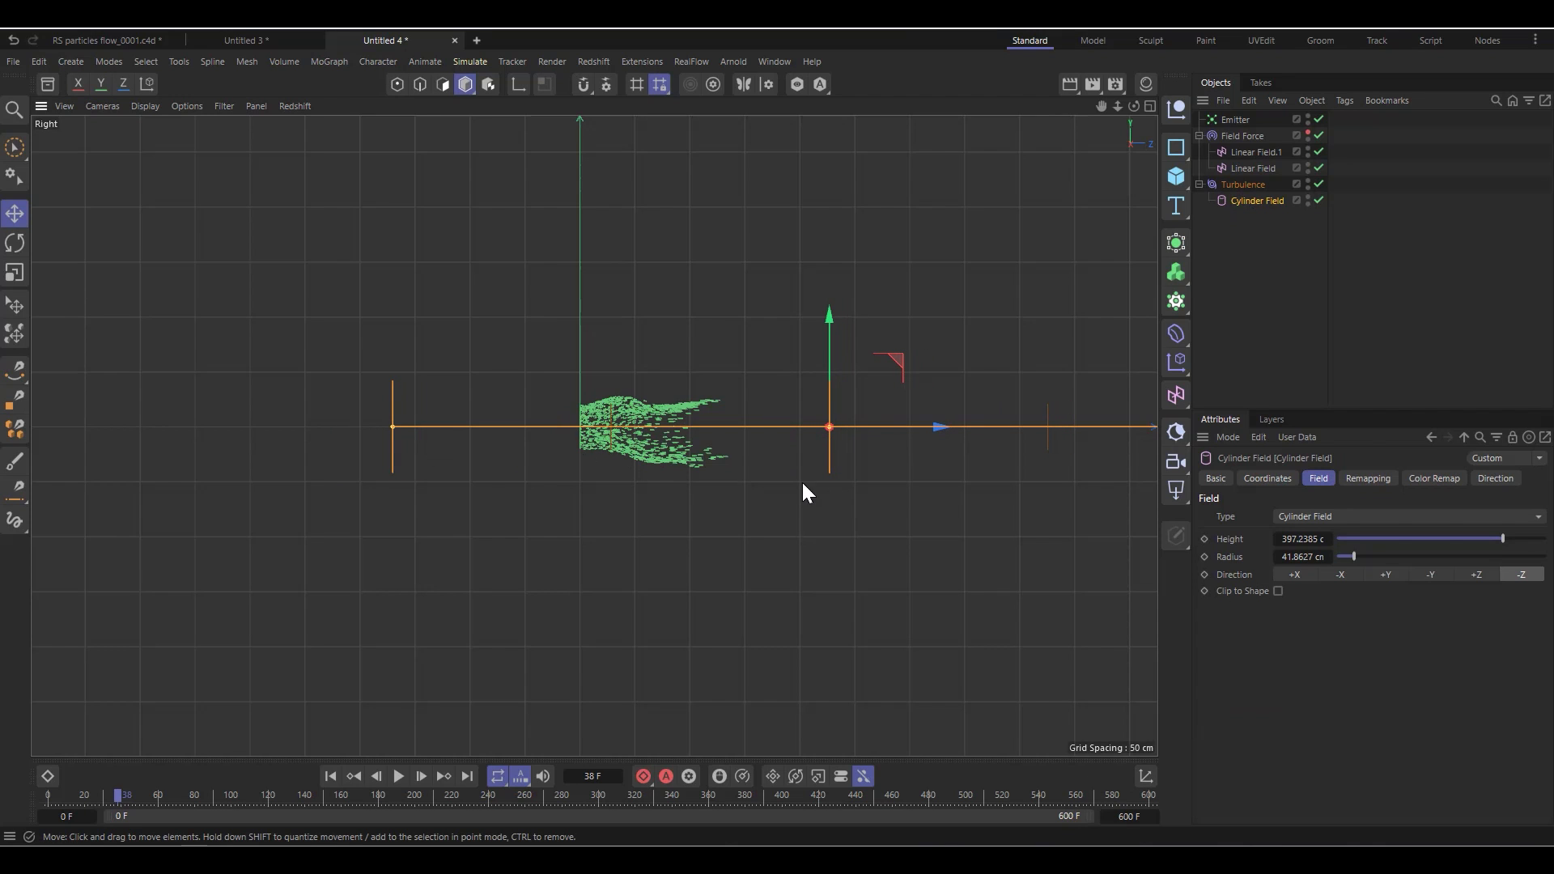
{"action": "left_click", "coordinate": [1149, 106]}
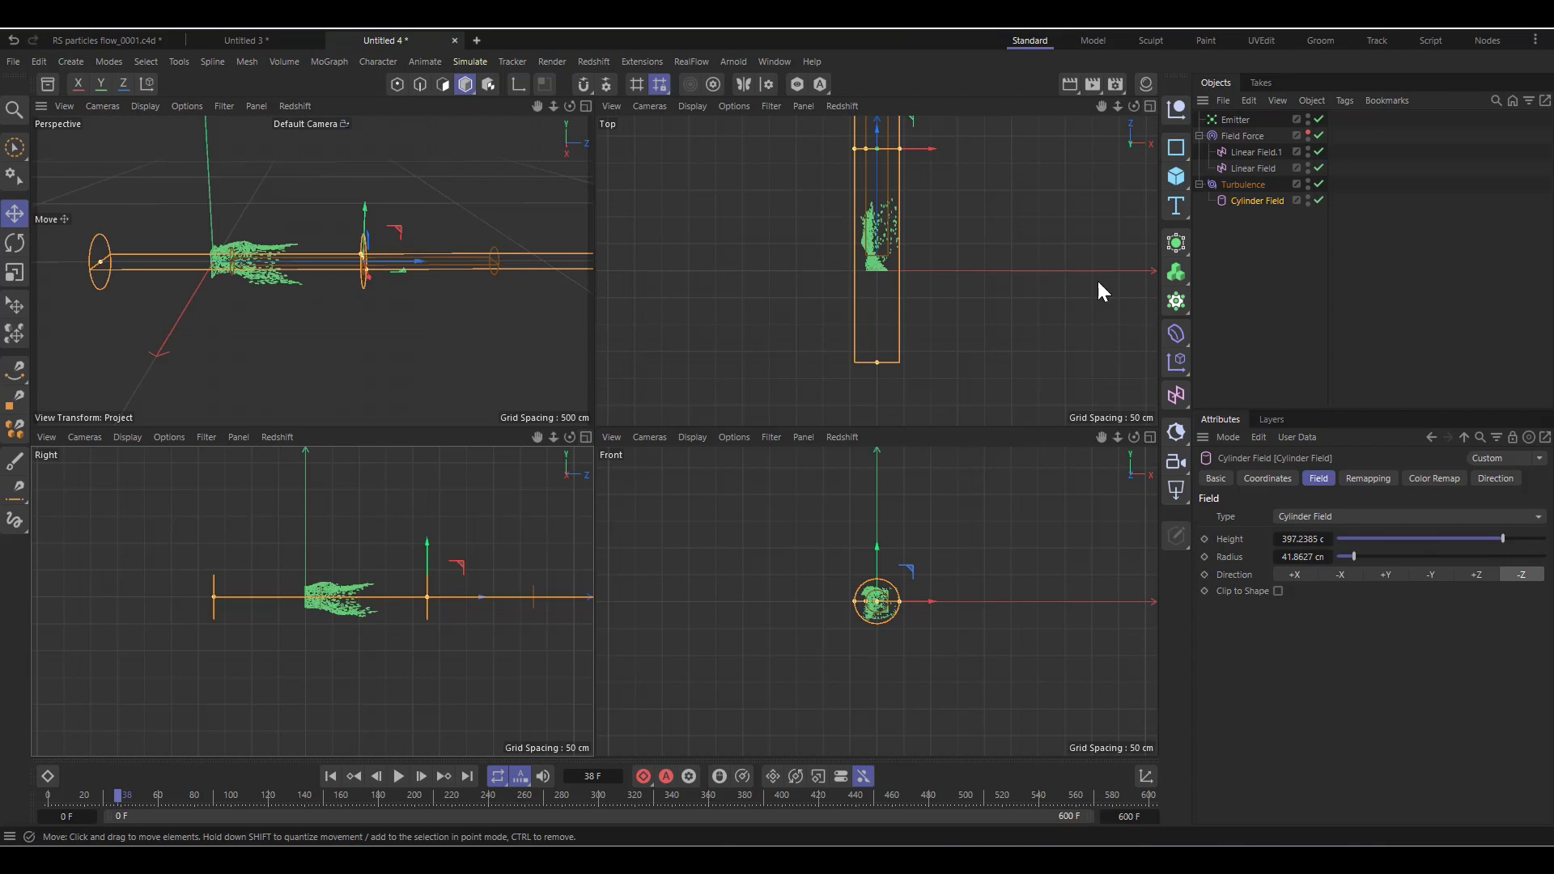
Shrink the Cylinder Field's radius to about 30 cm in the Front view and widen its inner falloff boundary
{"action": "scroll", "coordinate": [897, 617], "scroll_direction": "up", "scroll_amount": 6}
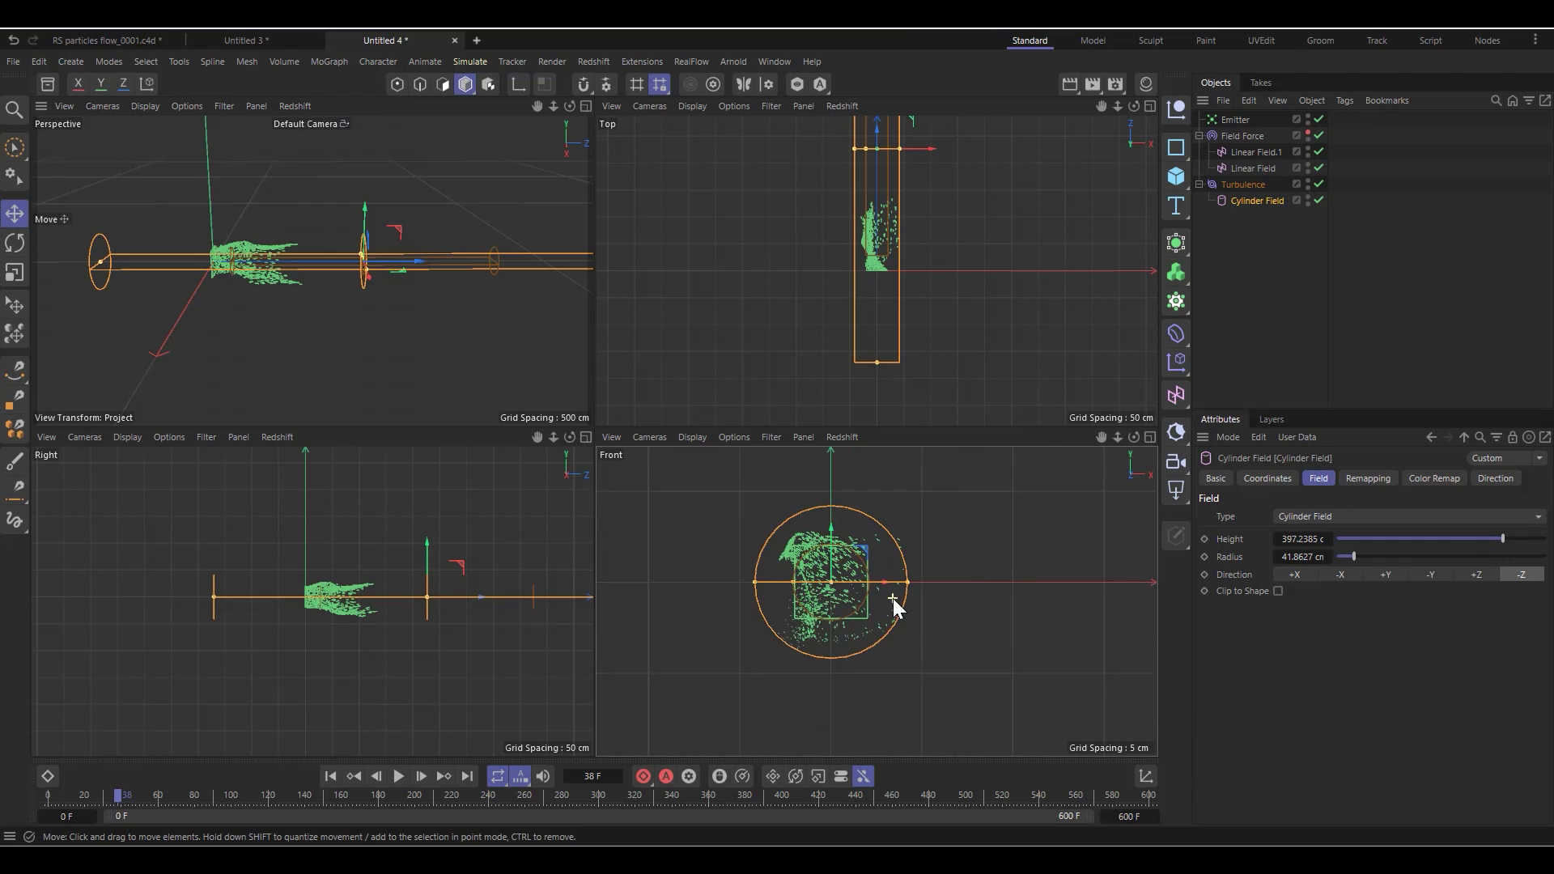
{"action": "scroll", "coordinate": [892, 599], "scroll_direction": "up", "scroll_amount": 1}
{"action": "left_click_drag", "start_coordinate": [902, 580], "coordinate": [885, 586]}
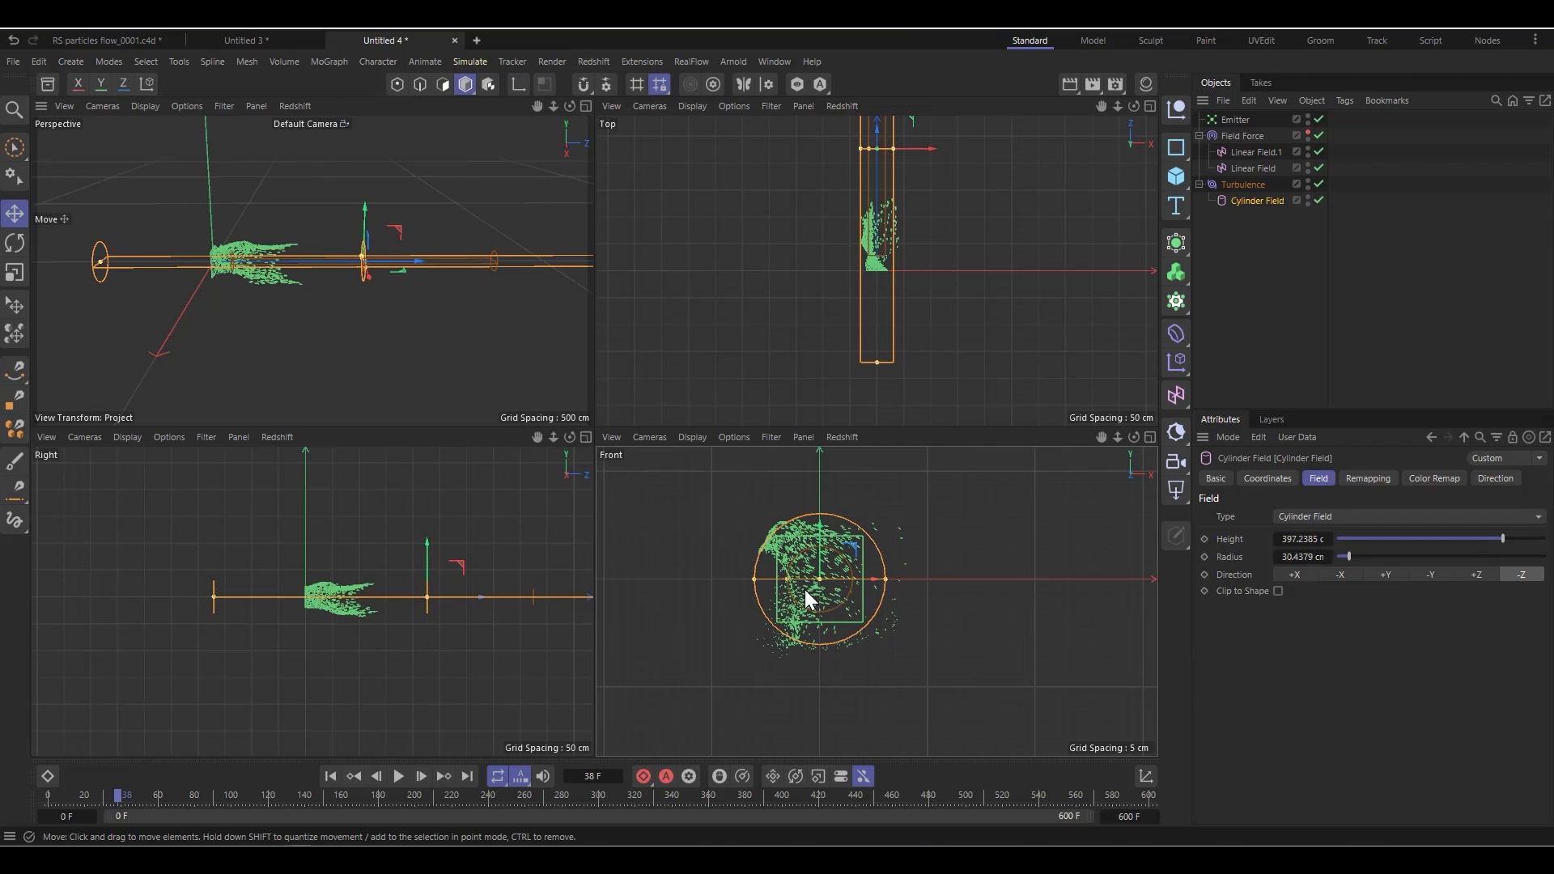
{"action": "left_click_drag", "start_coordinate": [785, 578], "coordinate": [771, 585]}
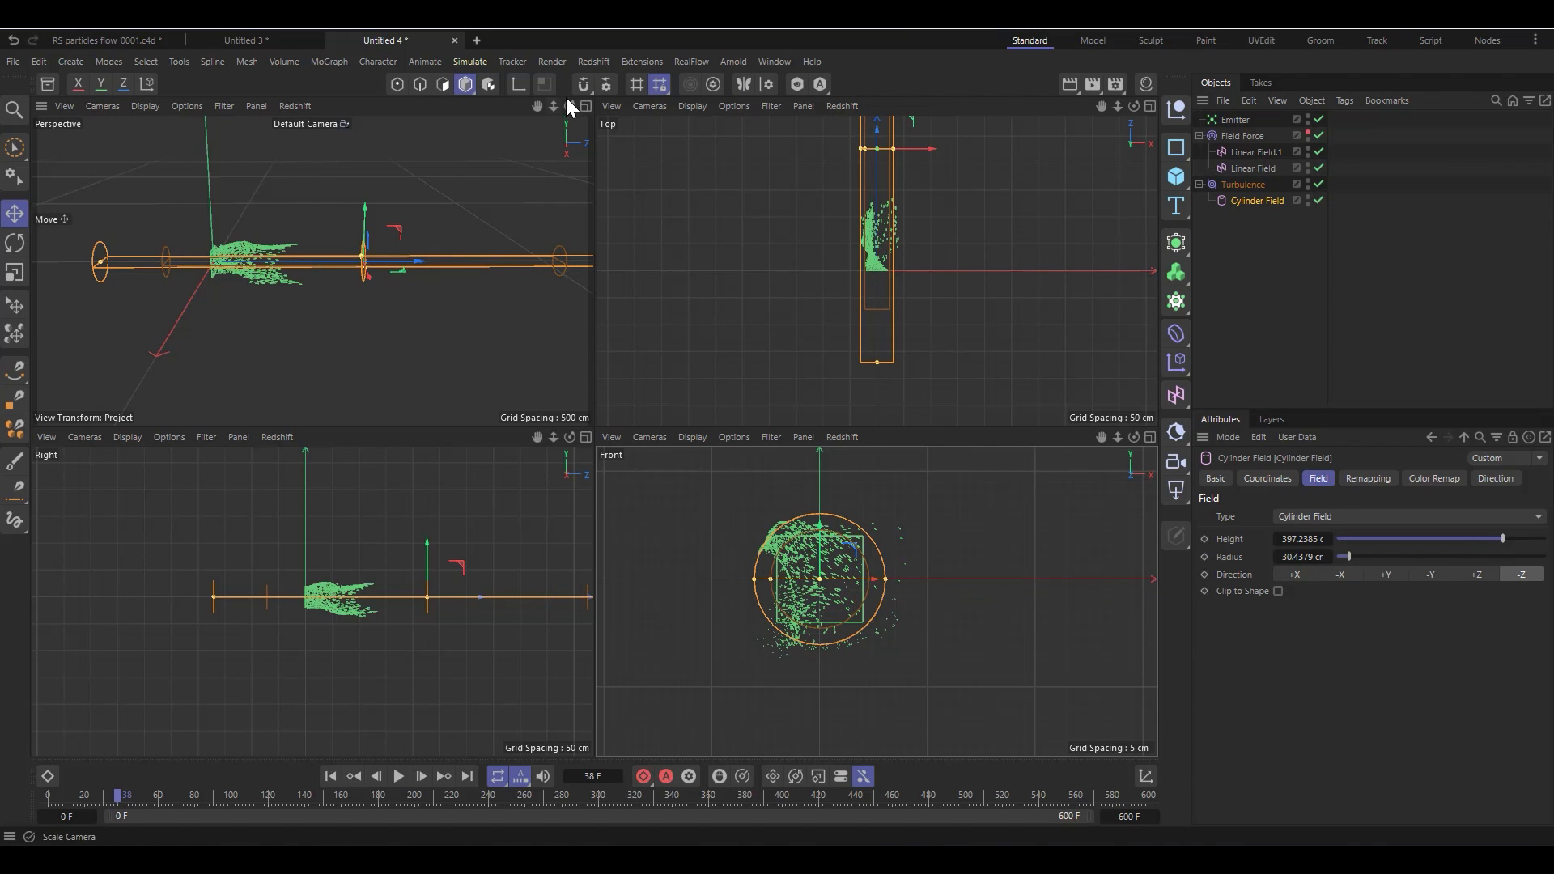
Replay the simulation from the start in the Perspective view to check the particles inside the Cylinder Field
{"action": "left_click", "coordinate": [585, 106]}
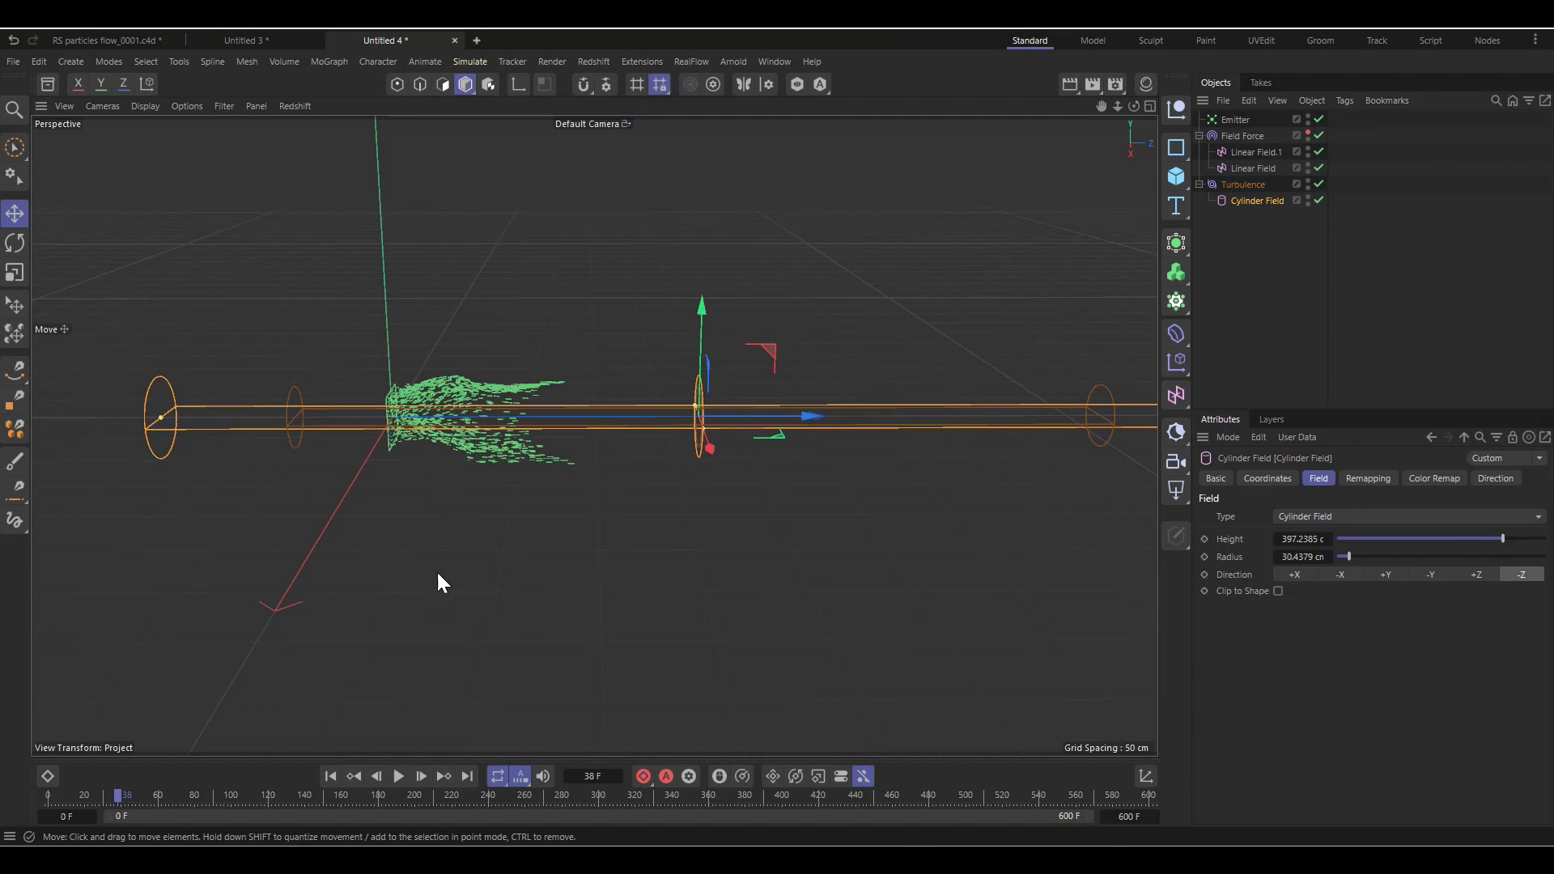
{"action": "left_click", "coordinate": [331, 776]}
{"action": "left_click", "coordinate": [395, 776]}
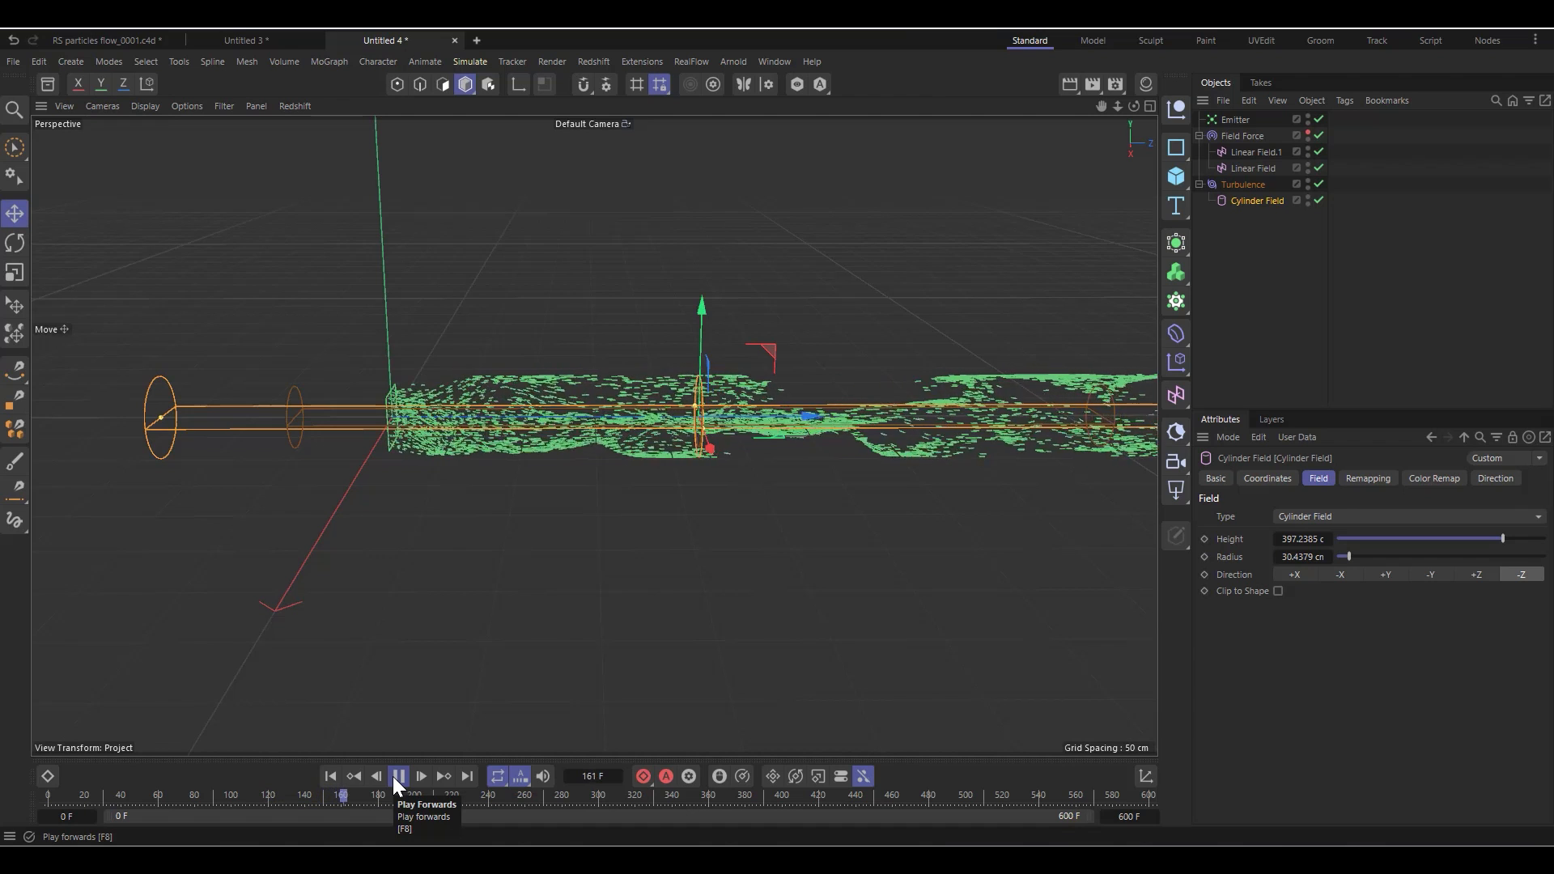
{"action": "left_click", "coordinate": [394, 777]}
Set the emitter's X-Size and Y-Size to 20 cm each
{"action": "left_click", "coordinate": [1232, 119]}
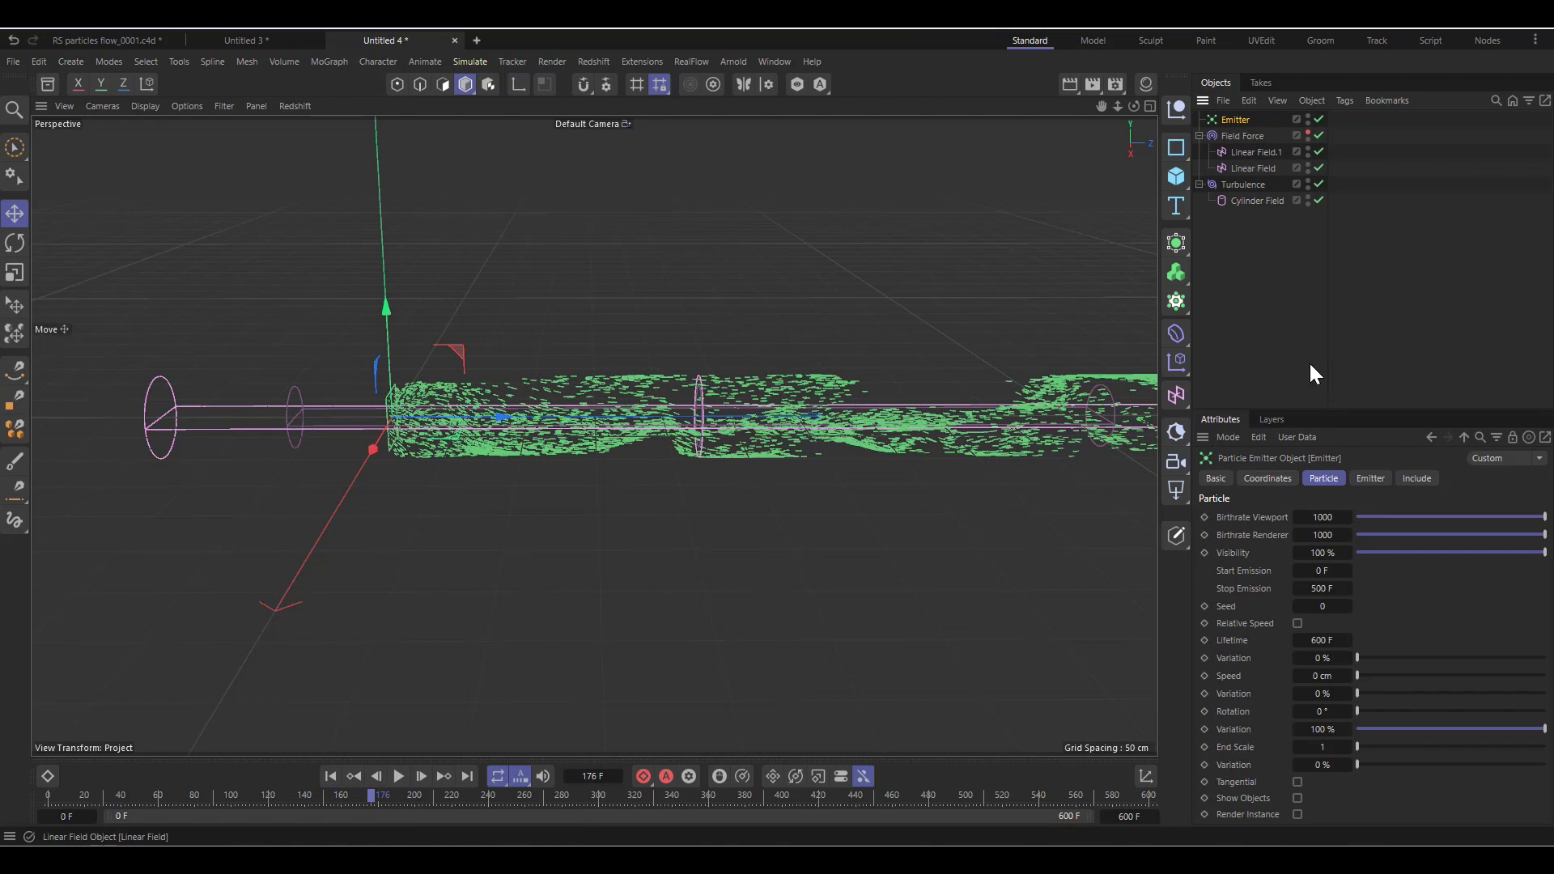
{"action": "left_click", "coordinate": [1370, 479]}
{"action": "left_click", "coordinate": [1312, 535]}
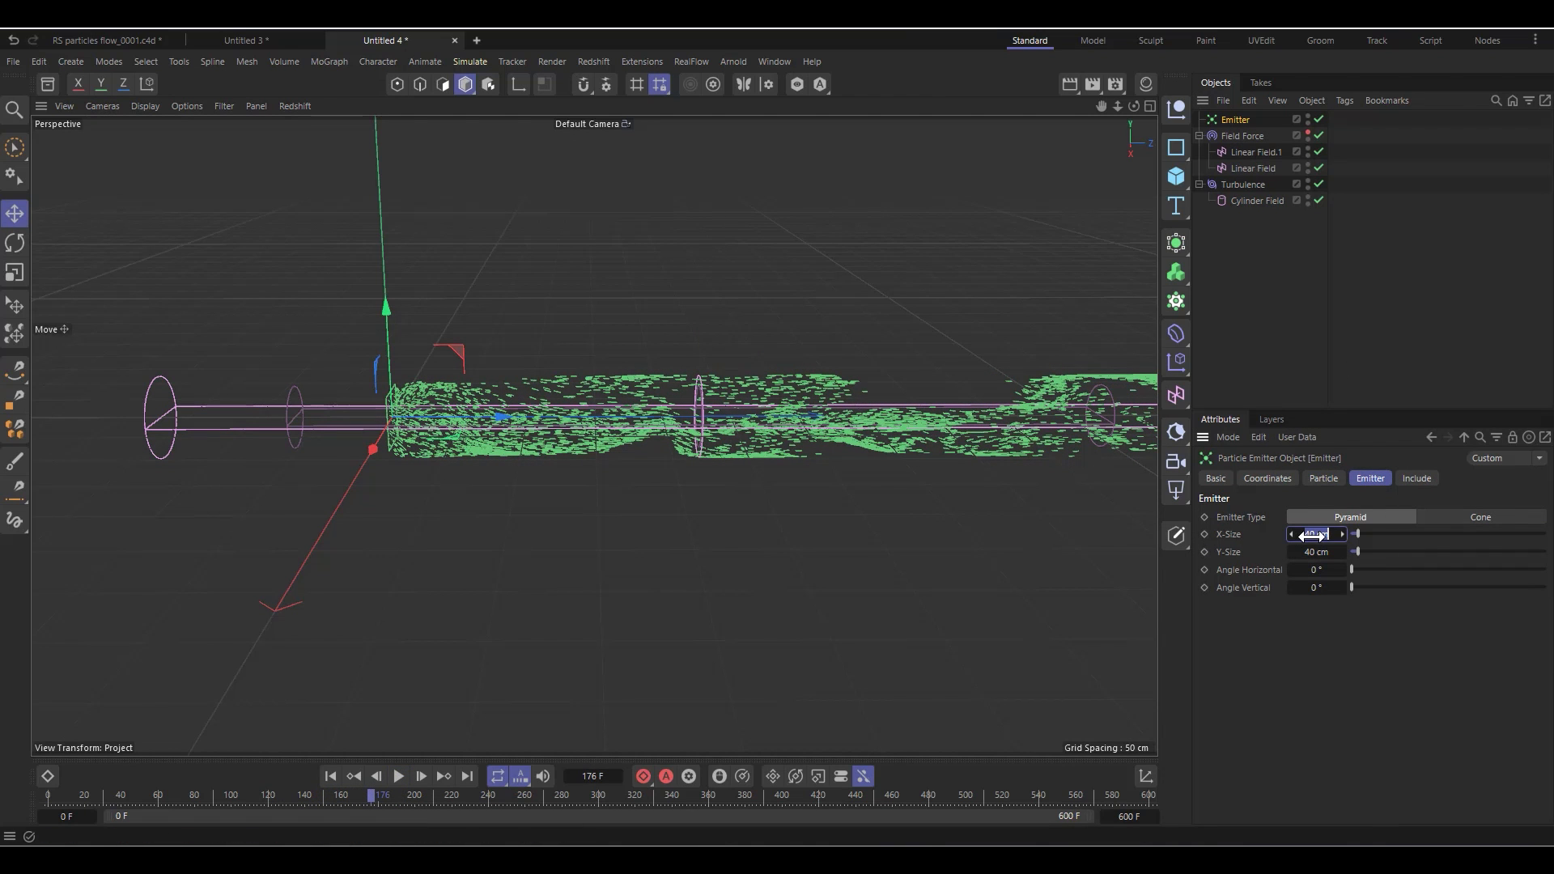
{"action": "type", "text": "20"}
{"action": "left_click", "coordinate": [1313, 551]}
{"action": "type", "text": "20"}
{"action": "key", "text": "Return"}
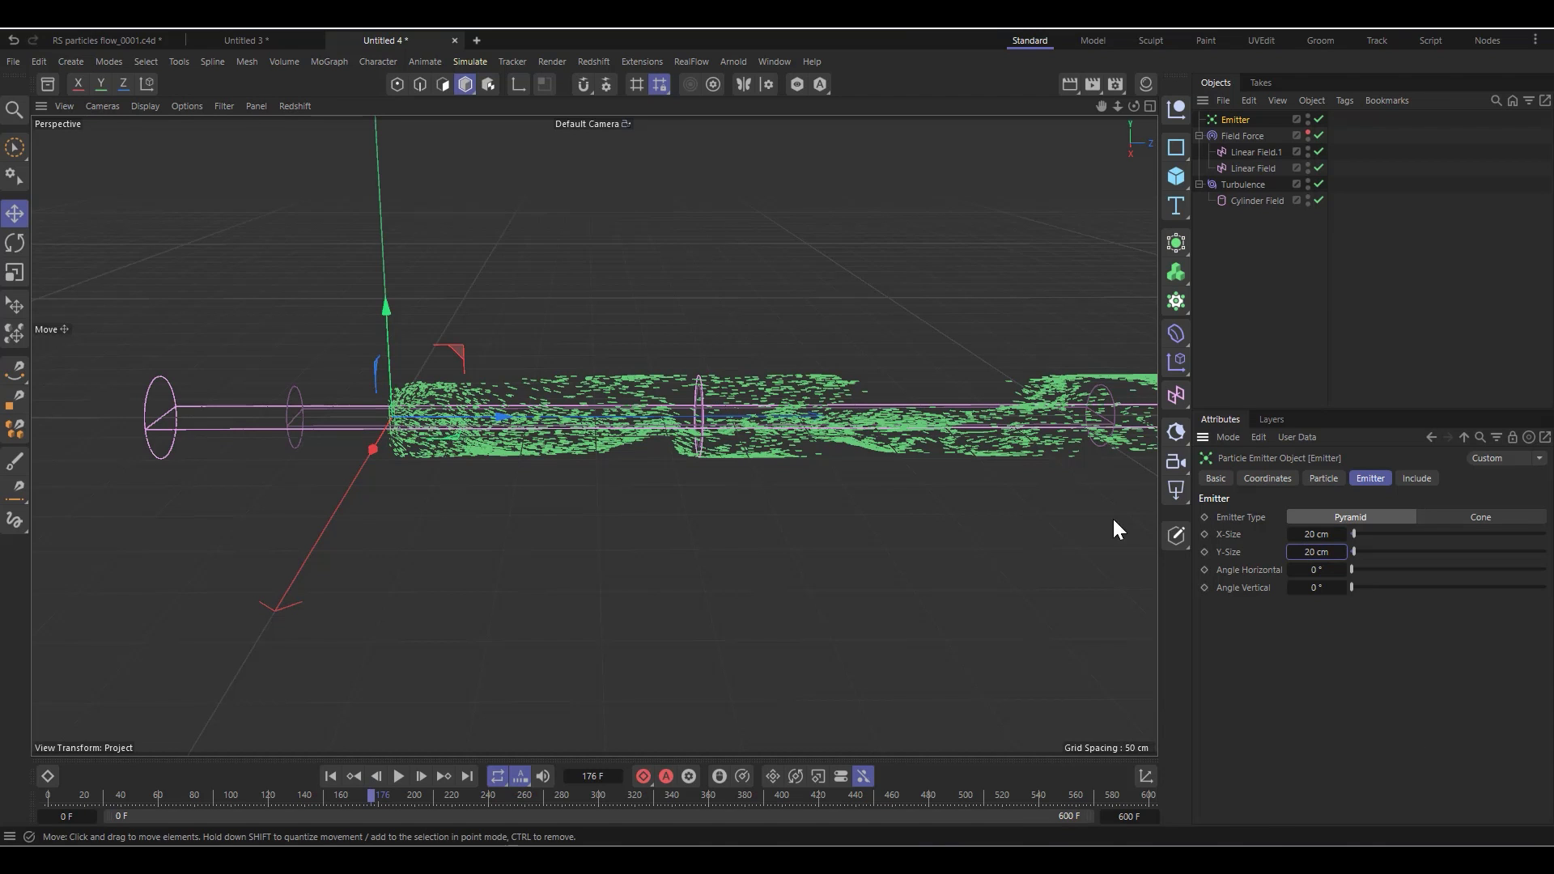
Reduce the Cylinder Field's radius to about 20 cm in the Front view and replay the simulation from the start
{"action": "left_click", "coordinate": [1150, 107]}
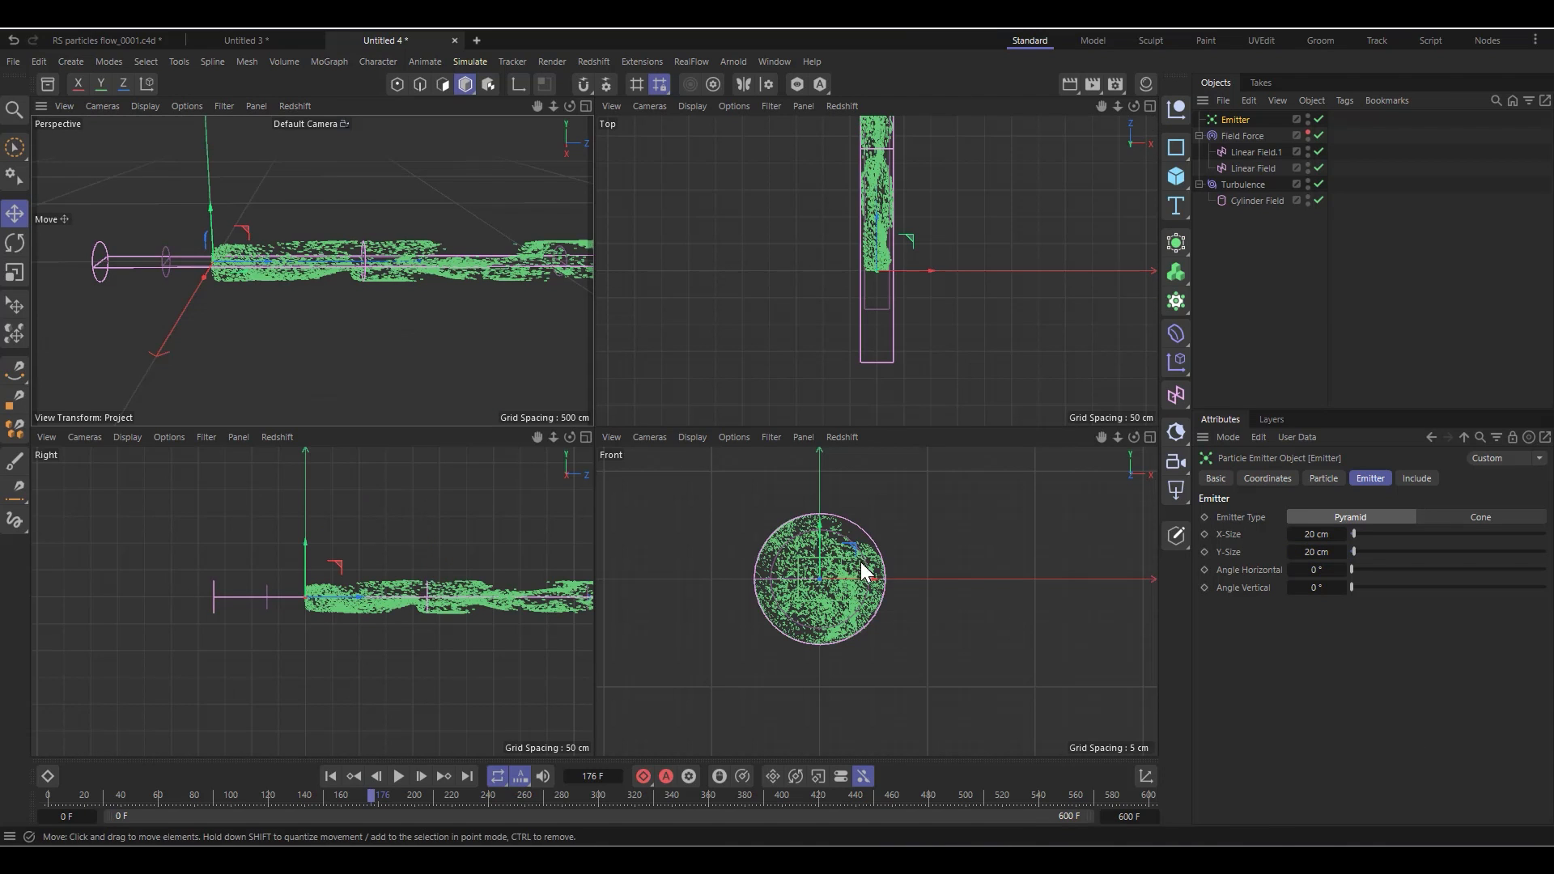
{"action": "left_click", "coordinate": [1250, 201]}
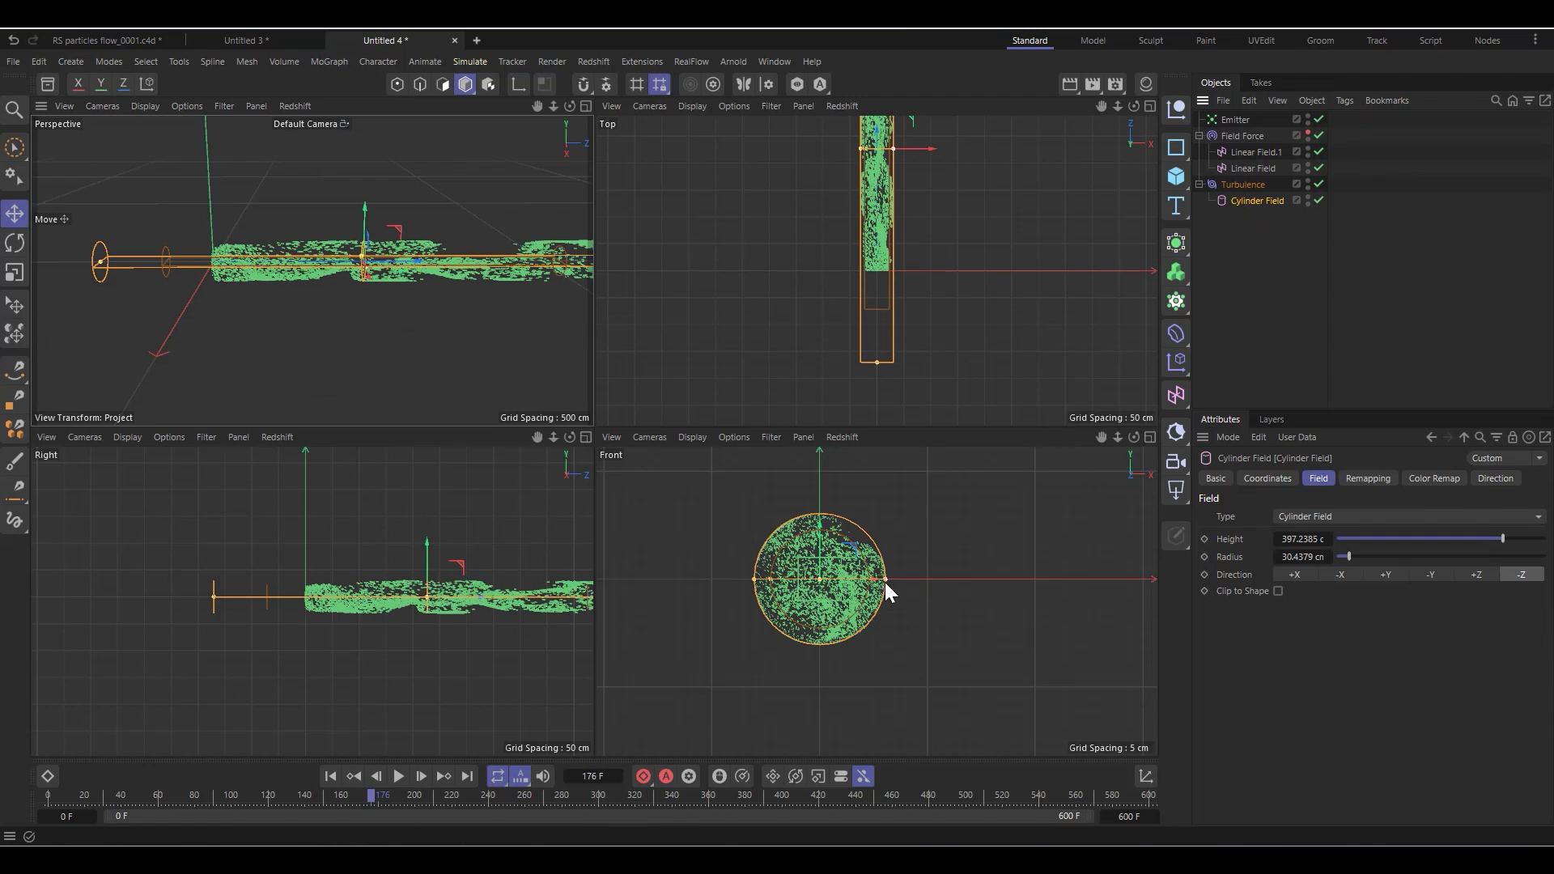
{"action": "left_click_drag", "start_coordinate": [885, 581], "coordinate": [864, 589]}
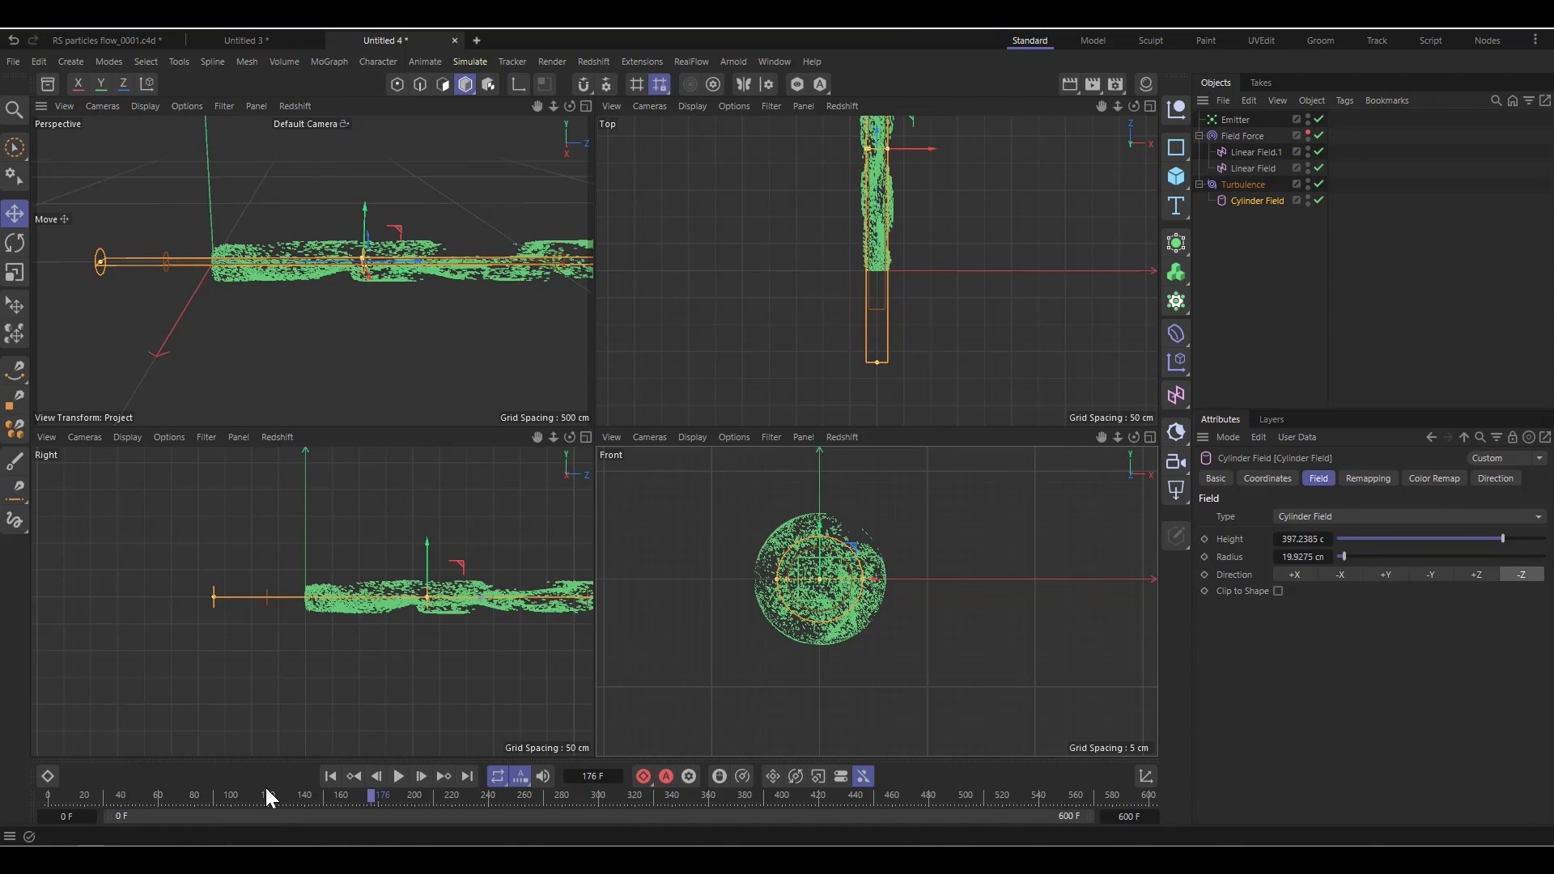
{"action": "left_click", "coordinate": [331, 776]}
{"action": "left_click", "coordinate": [400, 779]}
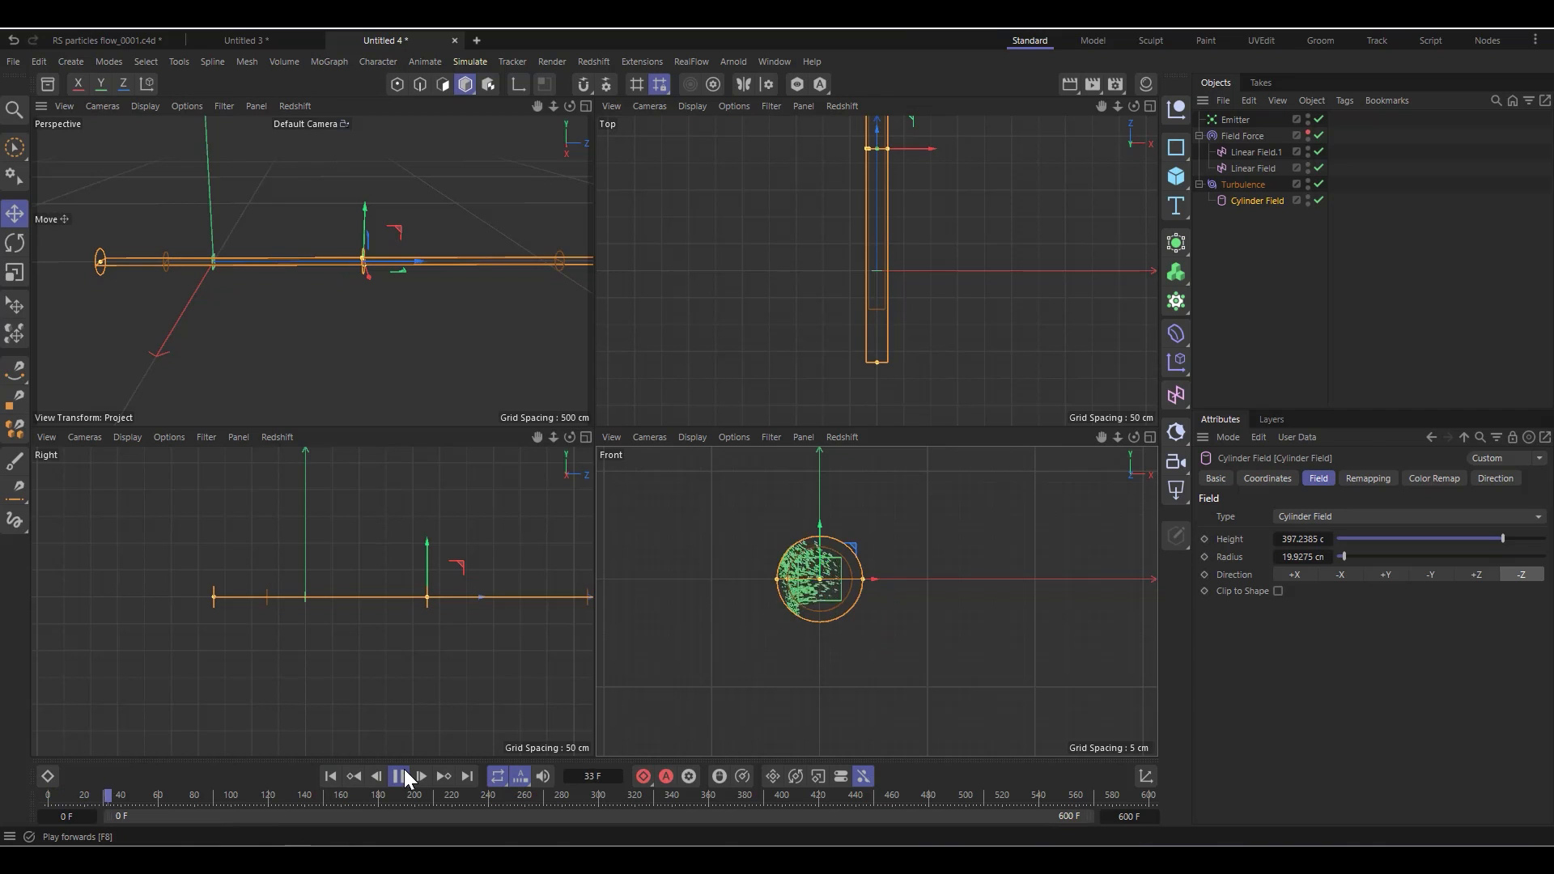
Replay the simulation from the start in the enlarged Perspective view to examine the particle stream inside the Cylinder Field
{"action": "left_click", "coordinate": [400, 777]}
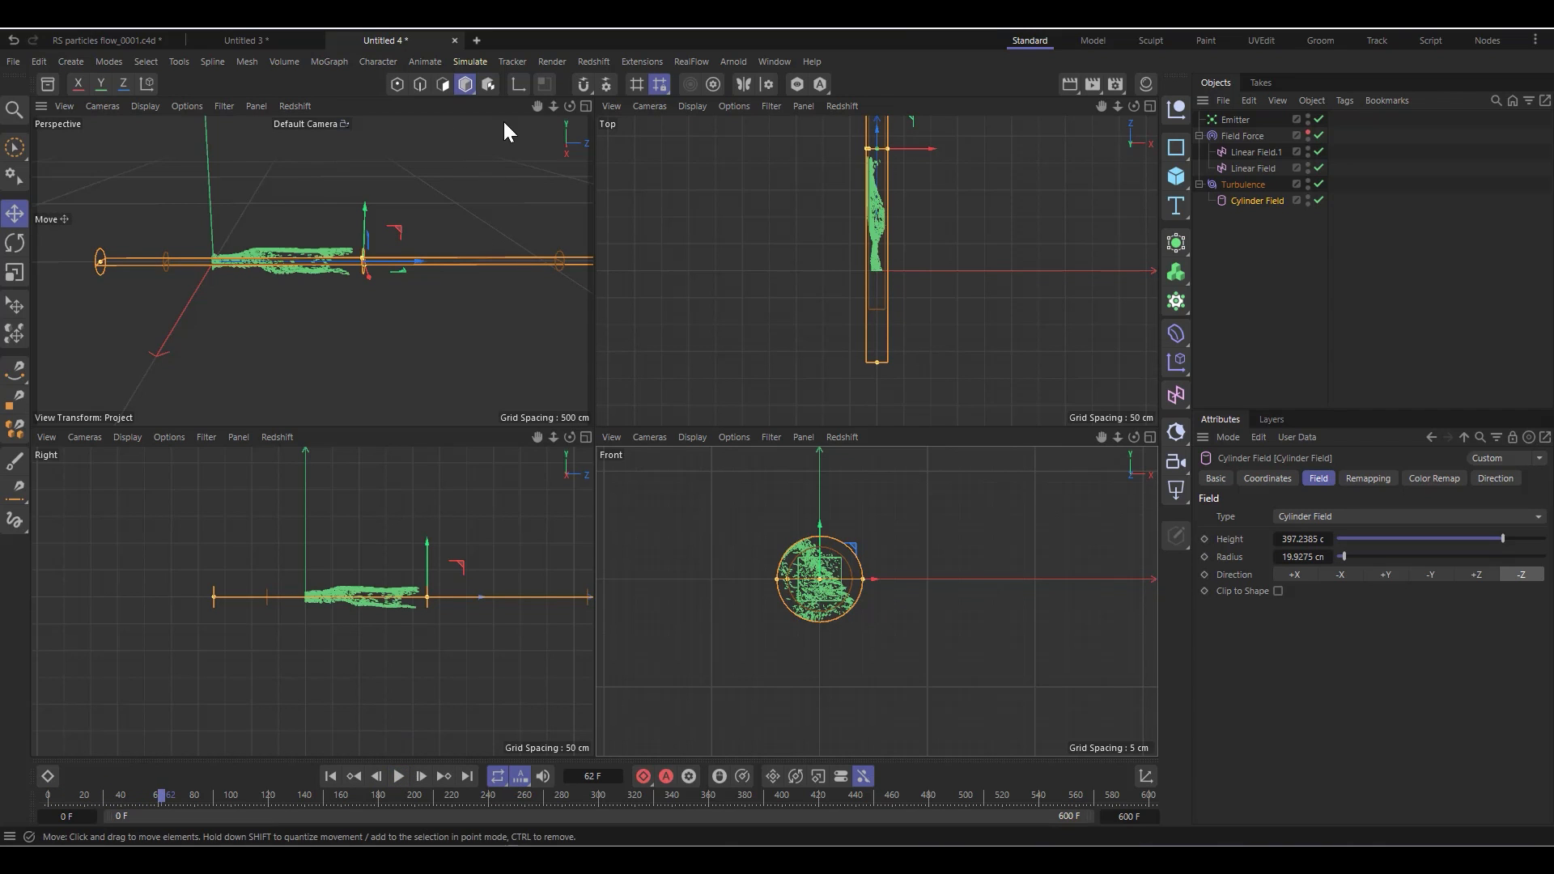
{"action": "left_click", "coordinate": [586, 106]}
{"action": "left_click", "coordinate": [330, 776]}
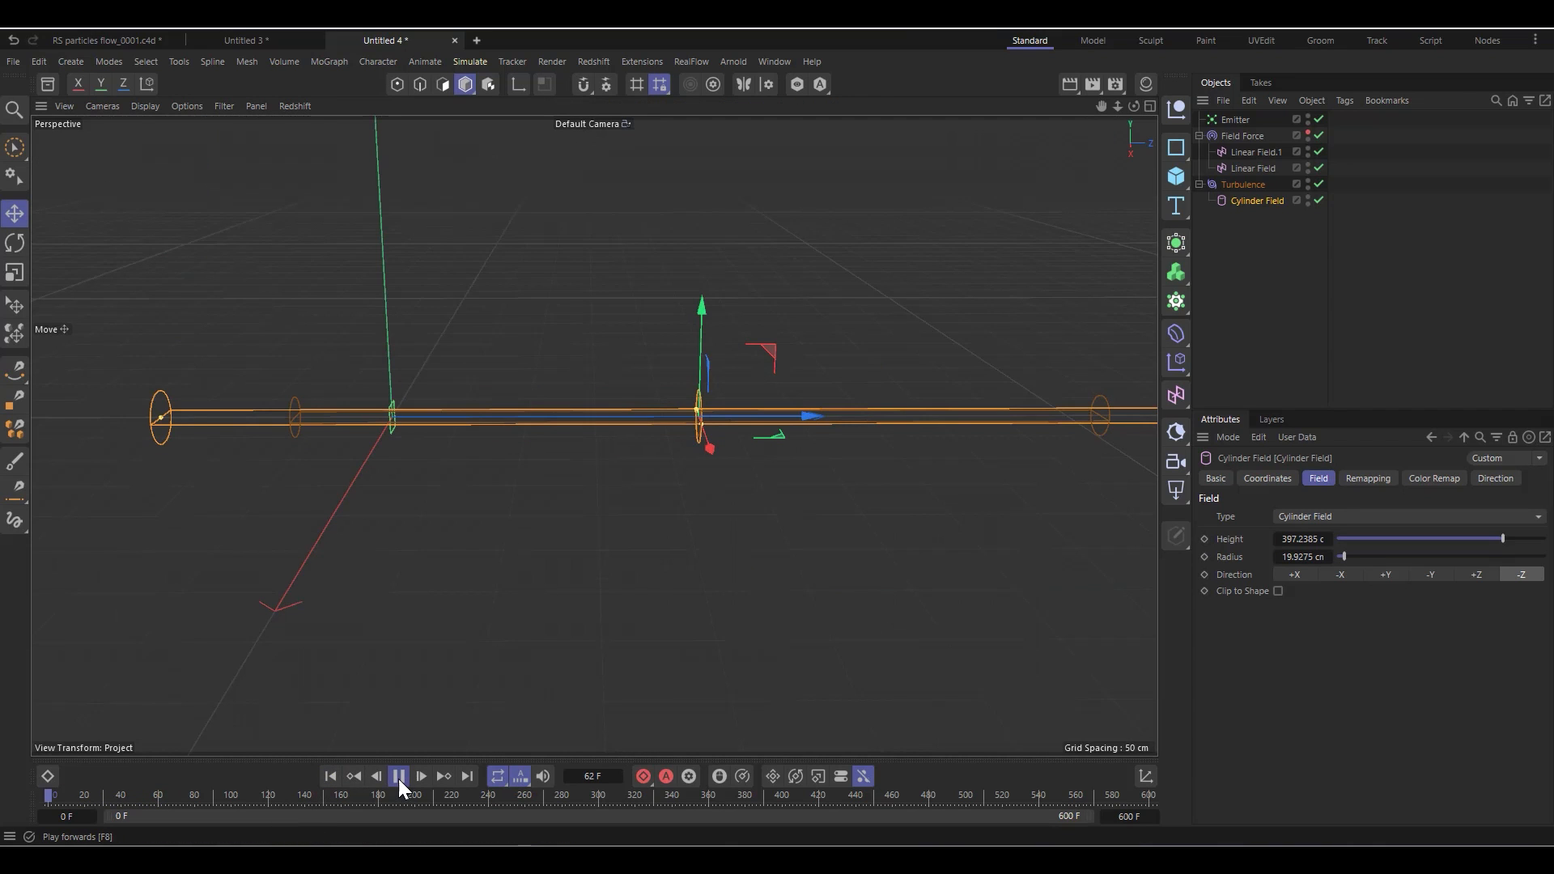
{"action": "left_click", "coordinate": [398, 779]}
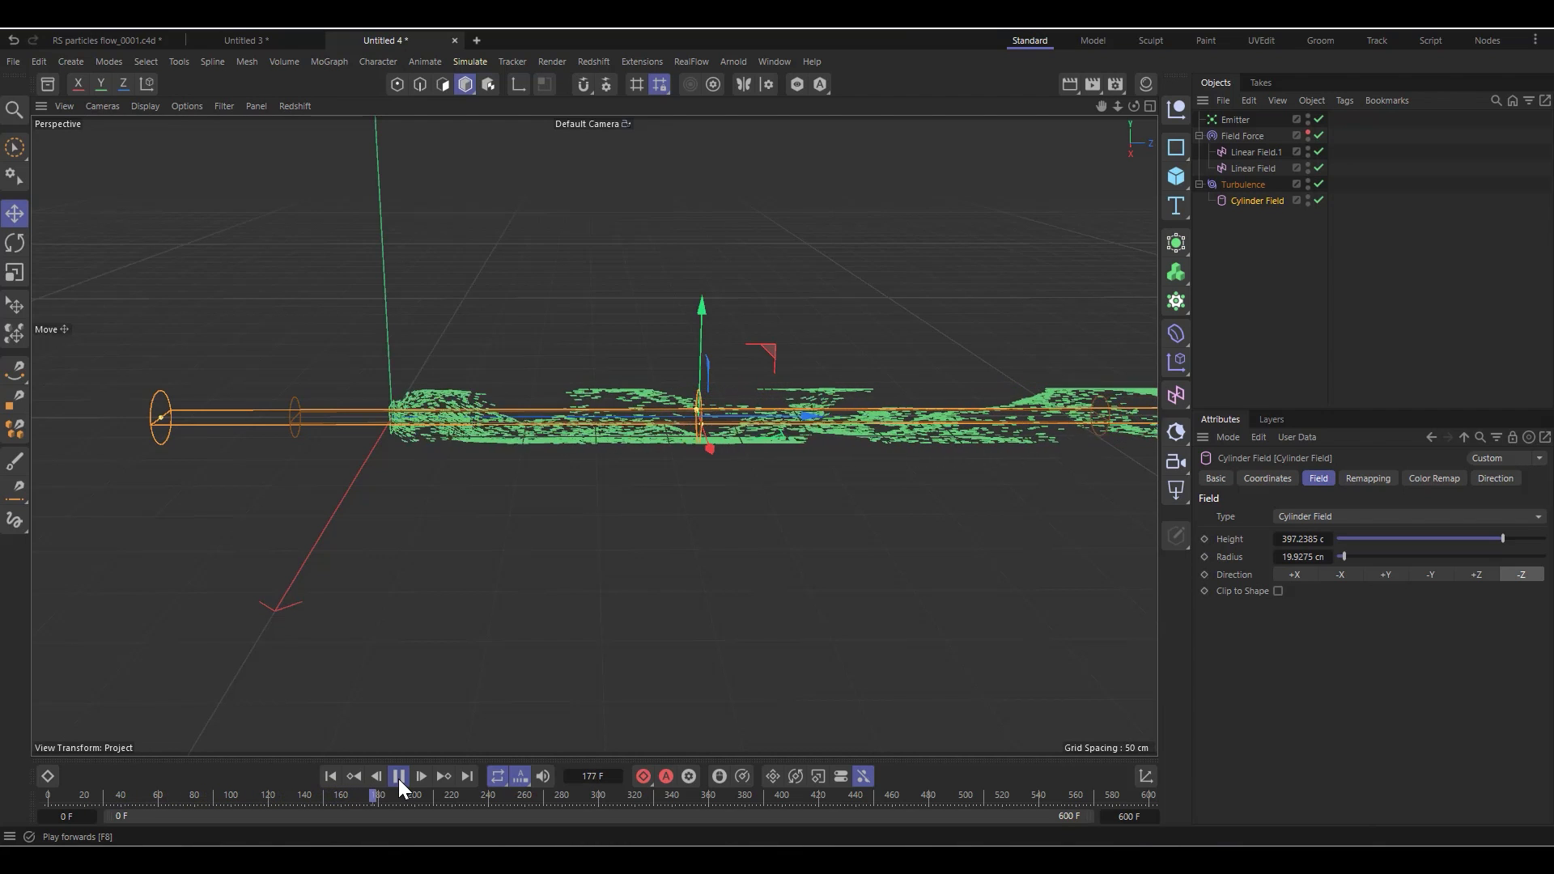
{"action": "left_click", "coordinate": [398, 776]}
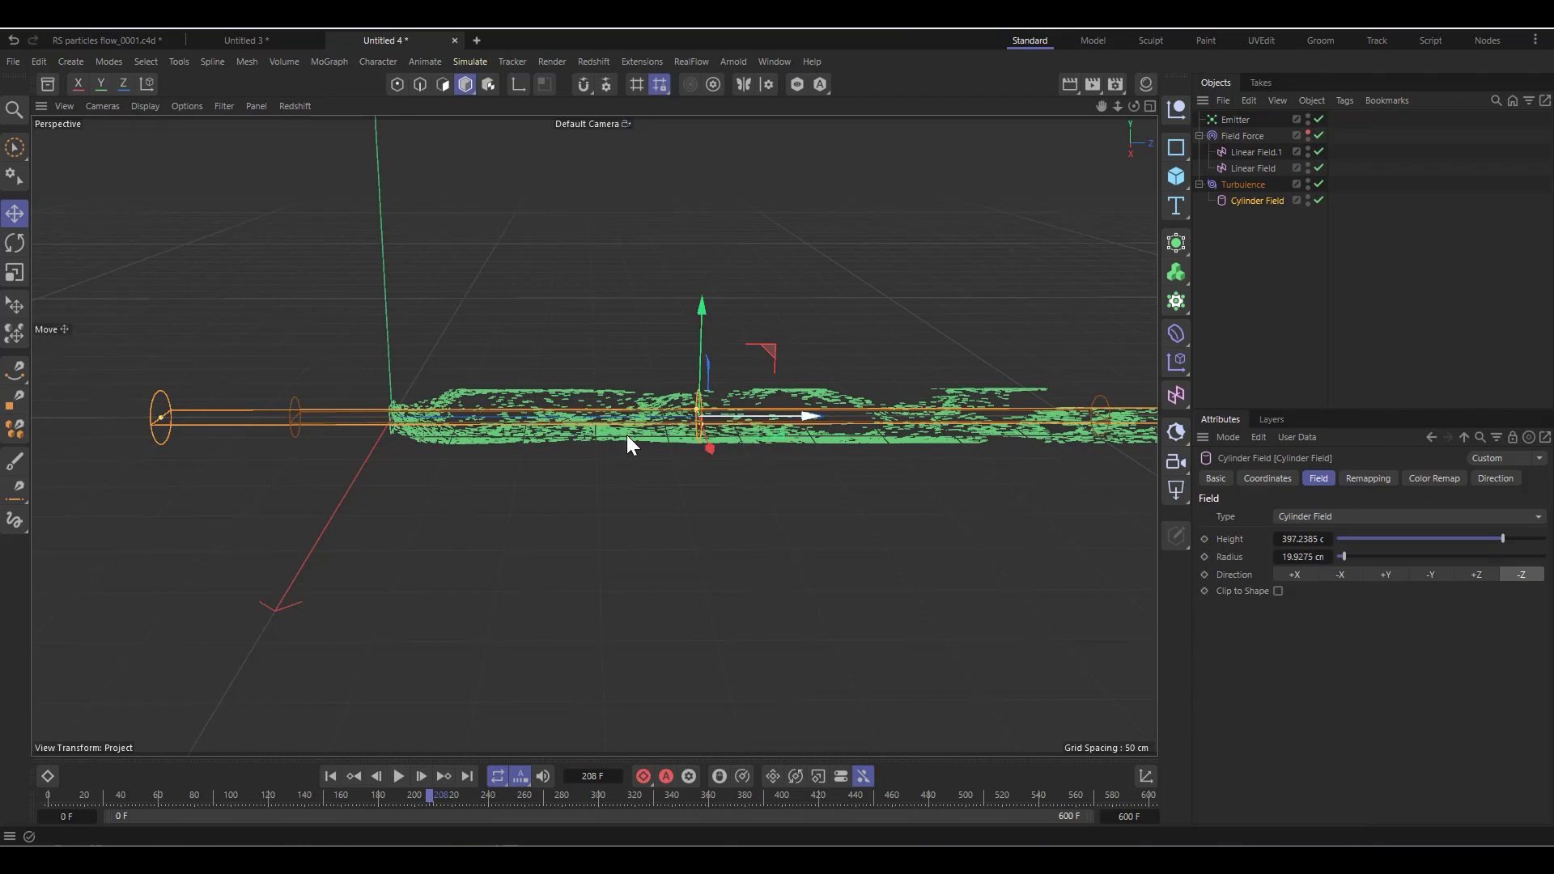
{"action": "left_click_drag", "start_coordinate": [626, 435], "coordinate": [790, 312], "text": "alt"}
{"action": "scroll", "coordinate": [741, 428], "scroll_direction": "up", "scroll_amount": 3}
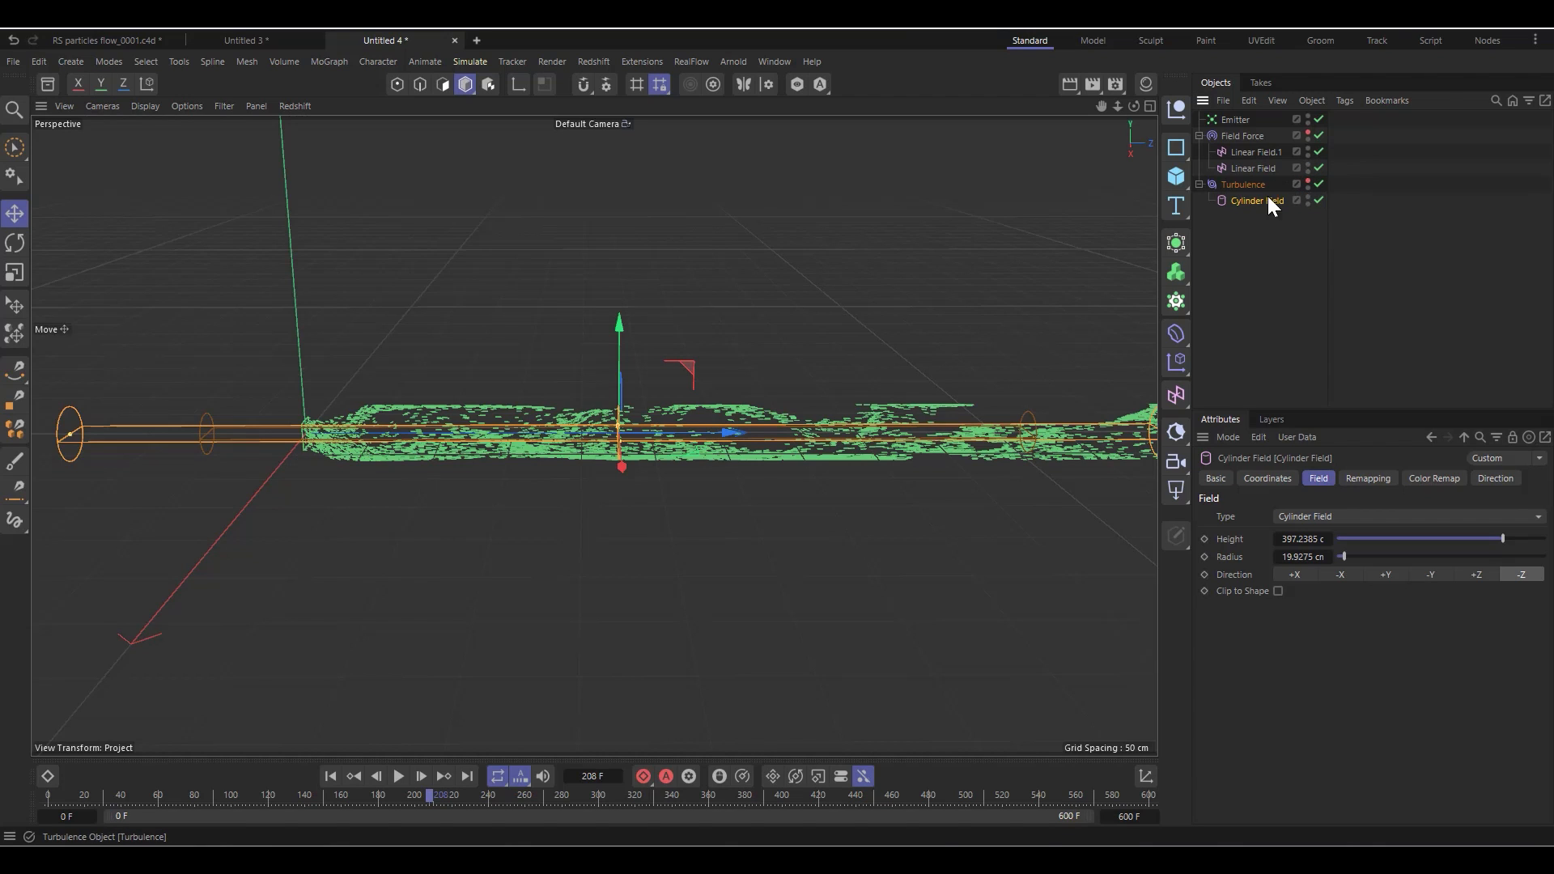
Deselect the Cylinder Field and collapse the Field Force and Turbulence hierarchies
{"action": "left_click", "coordinate": [1261, 250]}
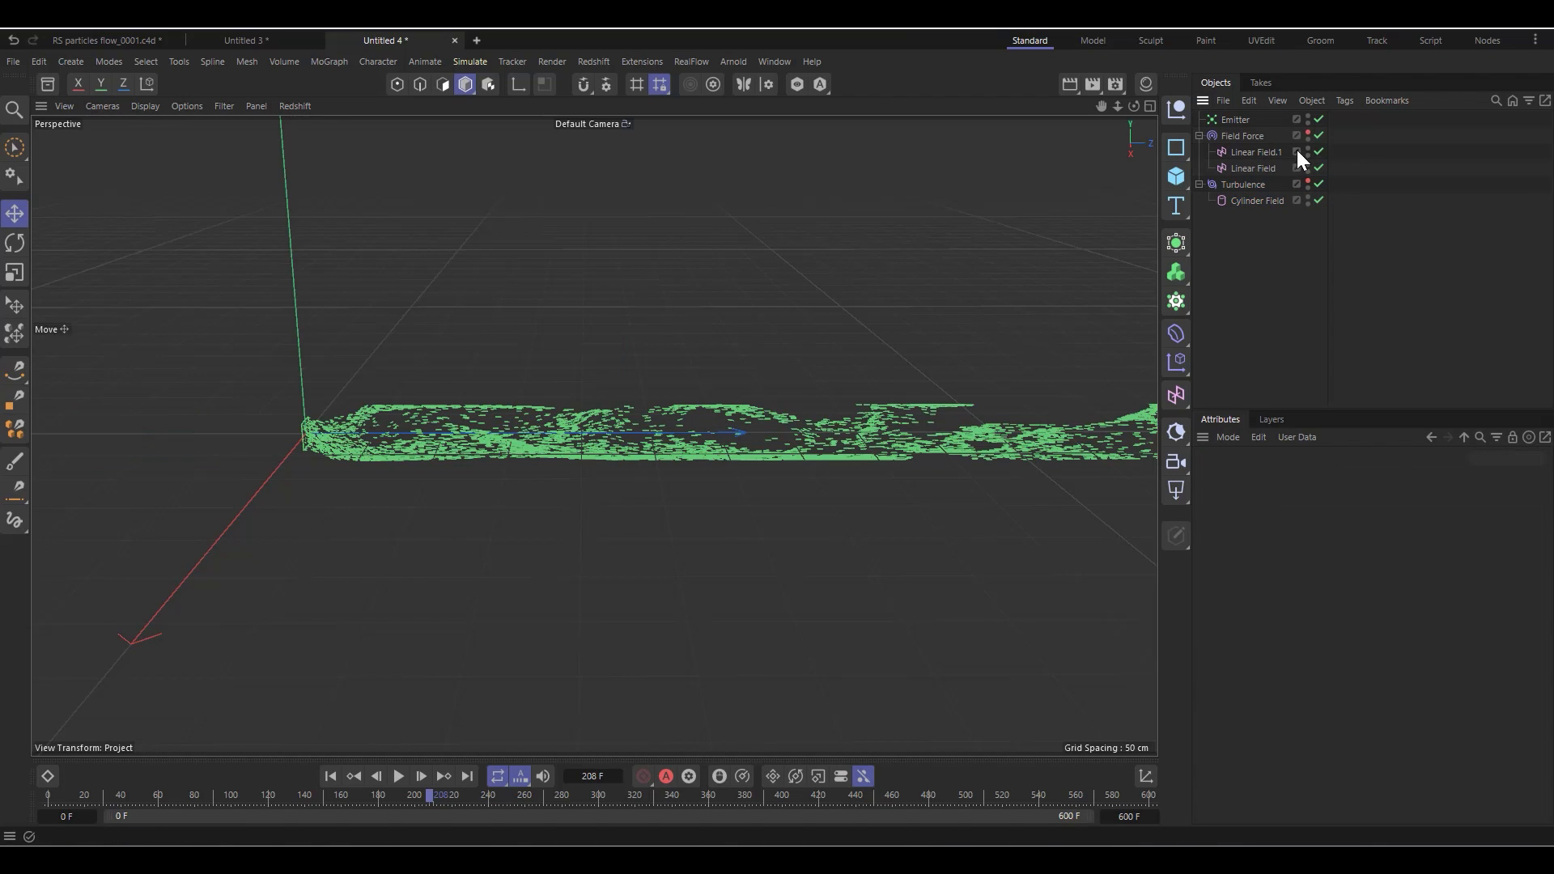
{"action": "left_click", "coordinate": [1200, 135]}
{"action": "left_click", "coordinate": [1200, 152]}
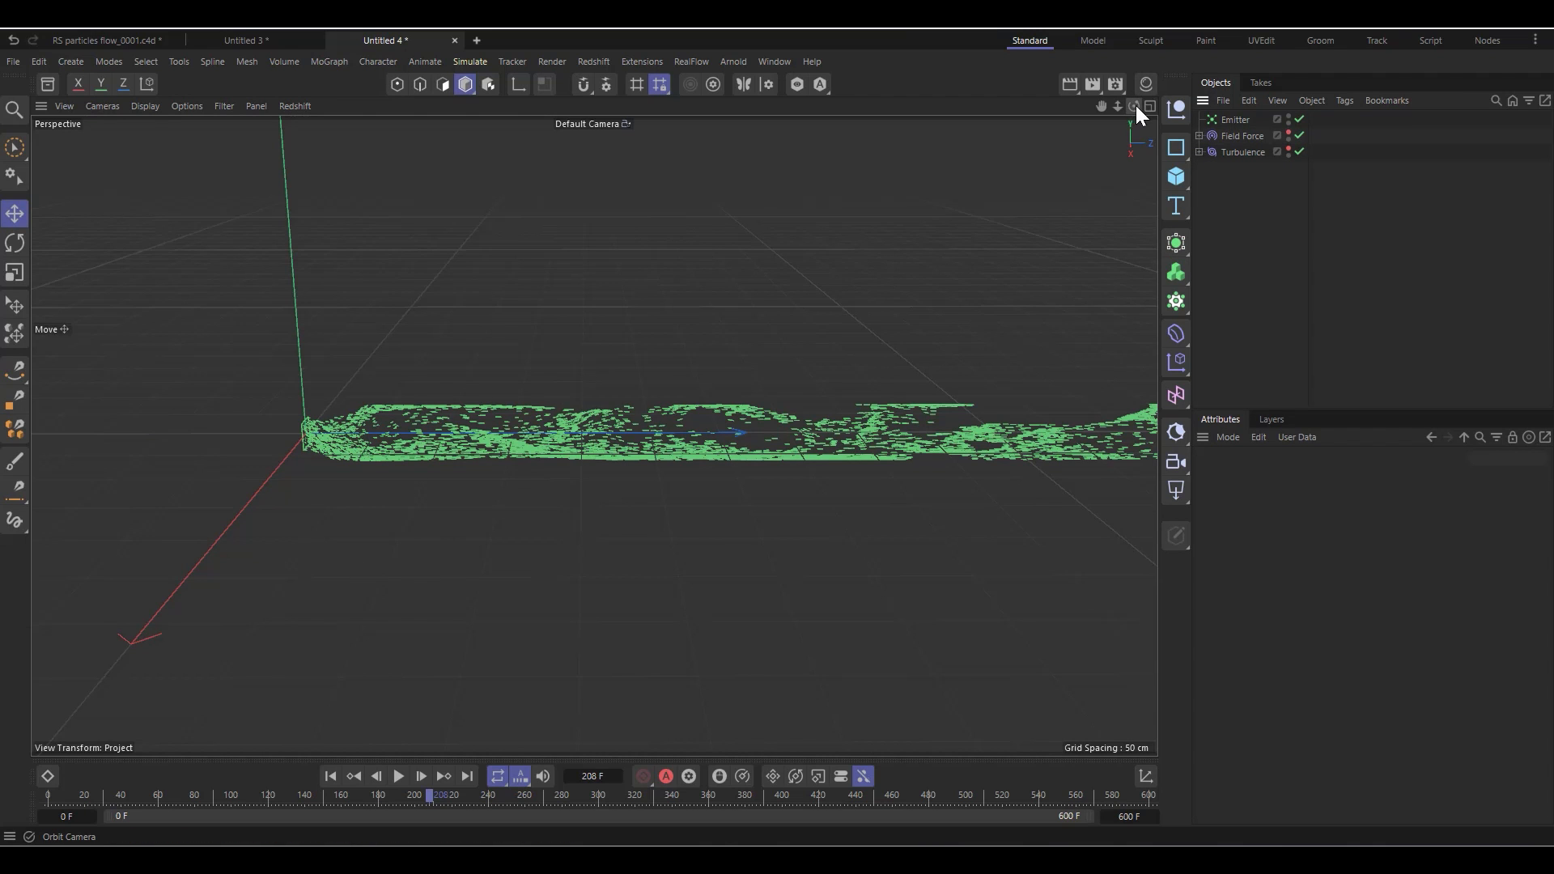
{"action": "left_click_drag", "start_coordinate": [1135, 106], "coordinate": [1135, 86]}
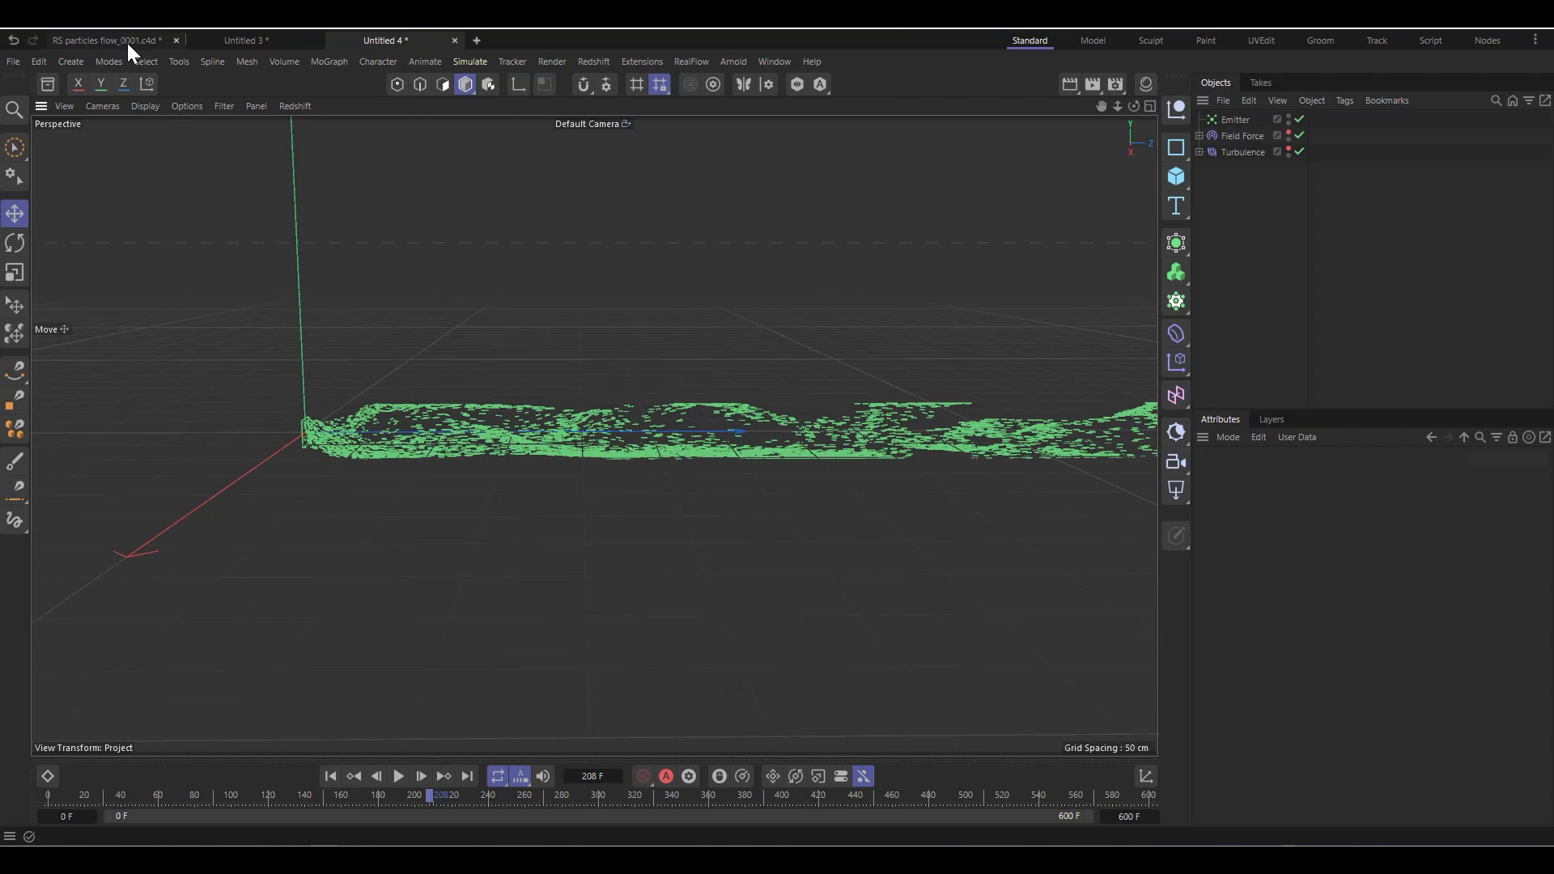
Copy the Spline from the Untitled 3 project and paste it into Untitled 4
{"action": "left_click", "coordinate": [244, 41]}
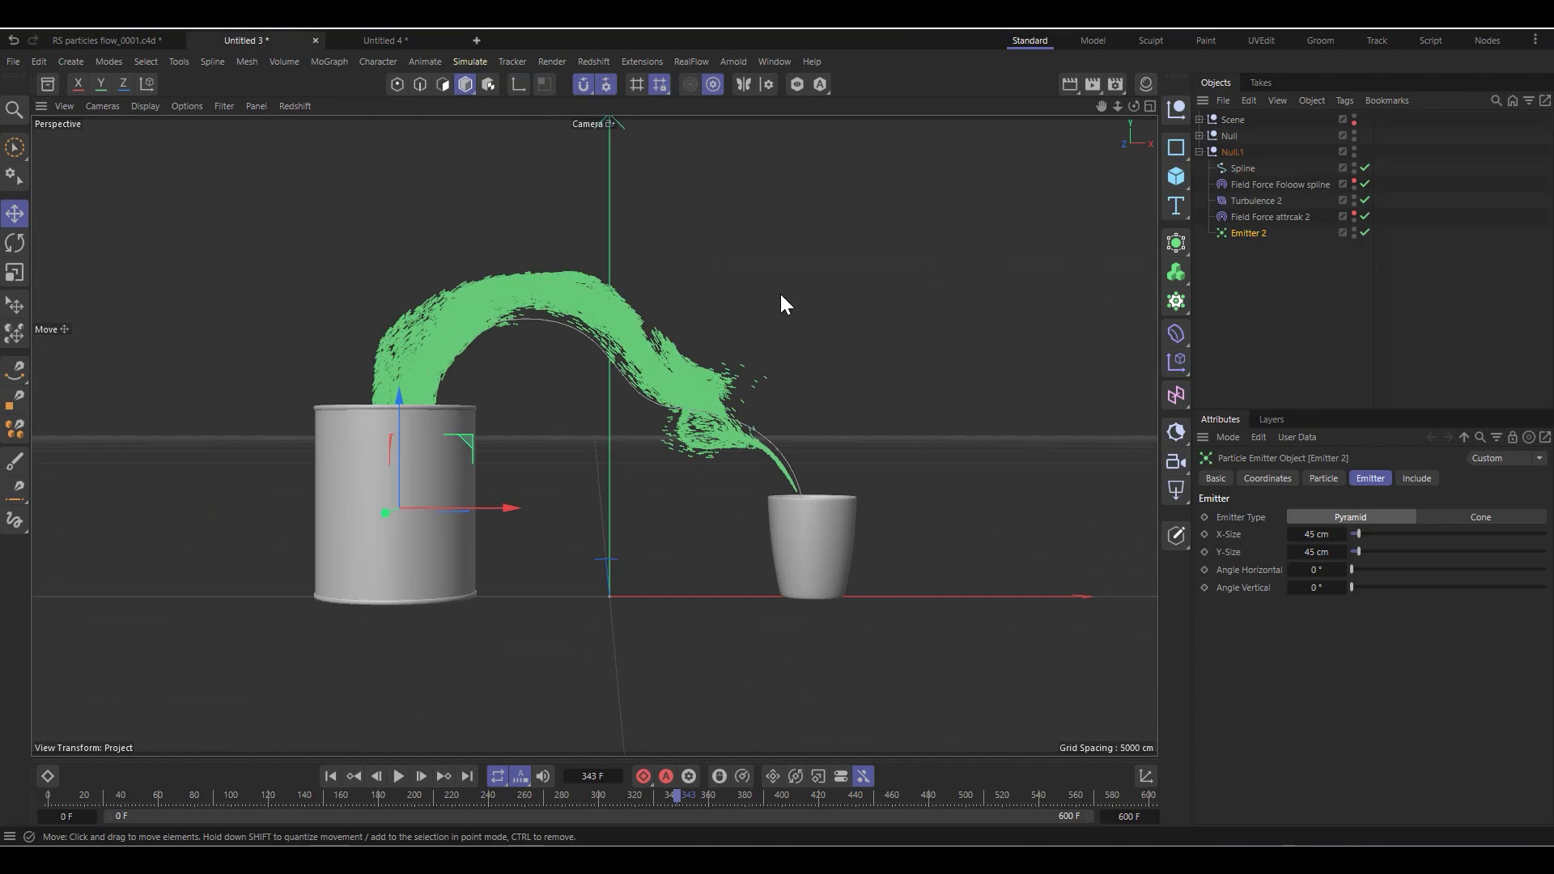
{"action": "left_click", "coordinate": [1238, 168]}
{"action": "left_click", "coordinate": [1249, 100]}
{"action": "left_click", "coordinate": [1269, 169]}
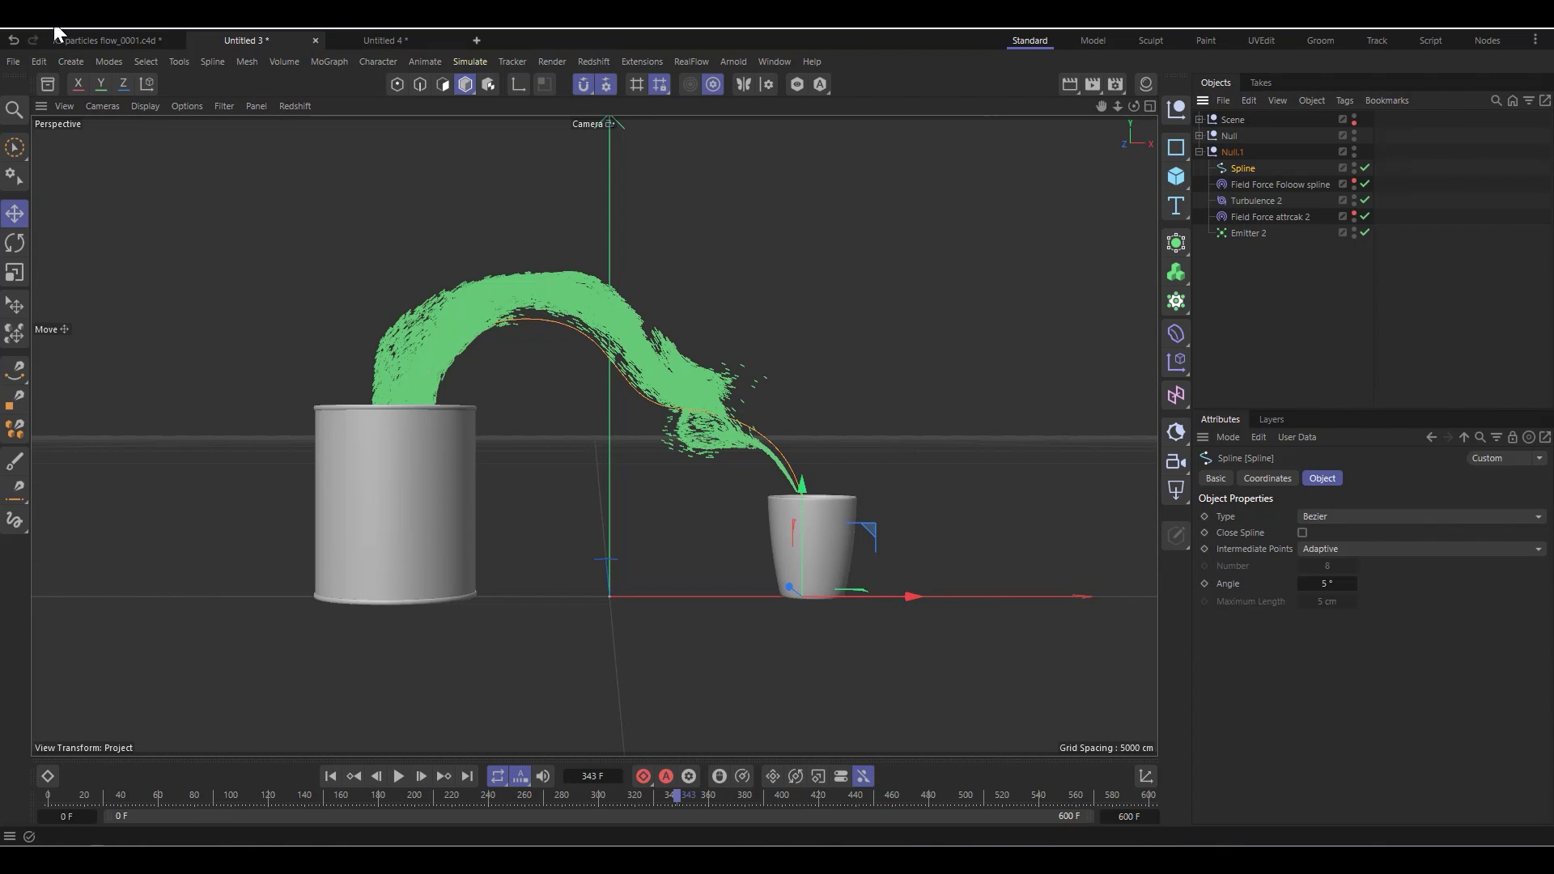
{"action": "left_click", "coordinate": [340, 42]}
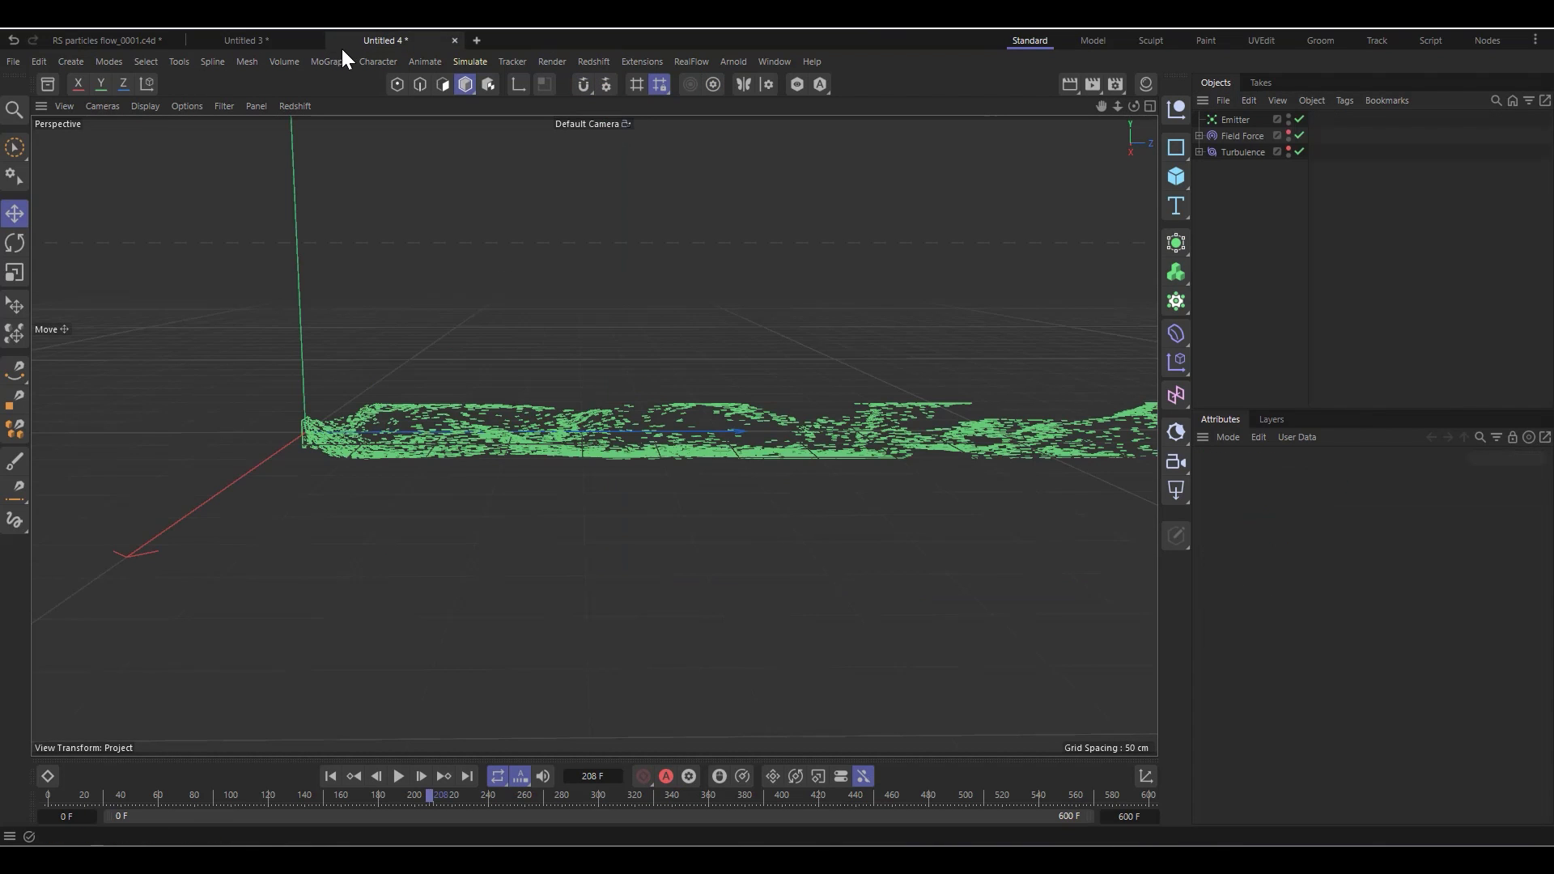
{"action": "left_click", "coordinate": [1249, 100]}
{"action": "left_click", "coordinate": [1280, 179]}
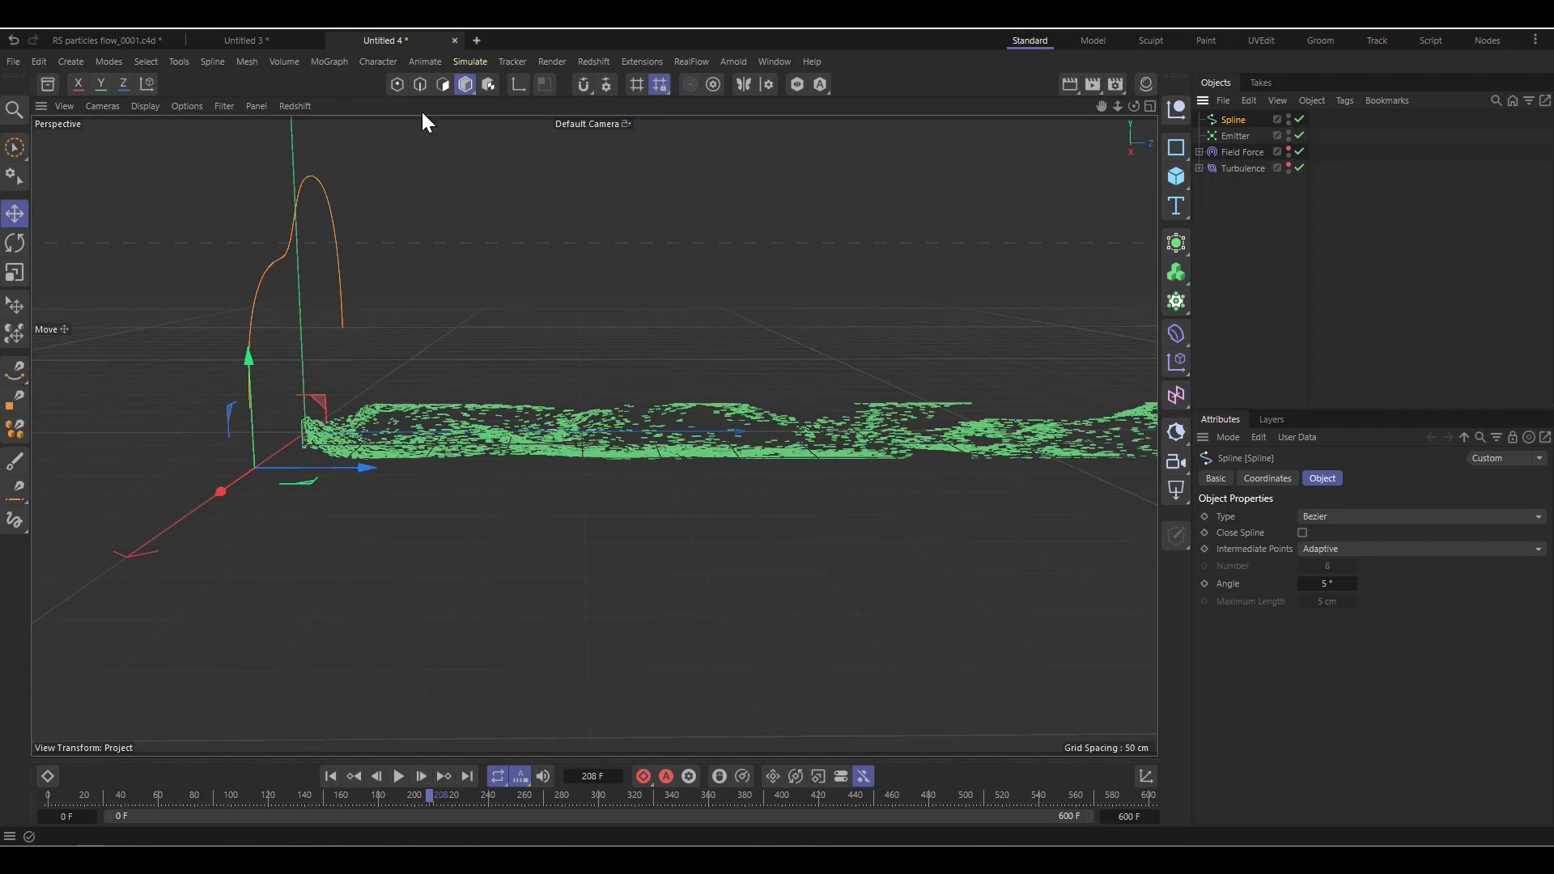
Add a Matrix object, set its mode to Object and link the Emitter as its source object
{"action": "left_click_drag", "start_coordinate": [1133, 106], "coordinate": [633, 490]}
{"action": "left_click_drag", "start_coordinate": [303, 379], "coordinate": [307, 257], "text": "alt"}
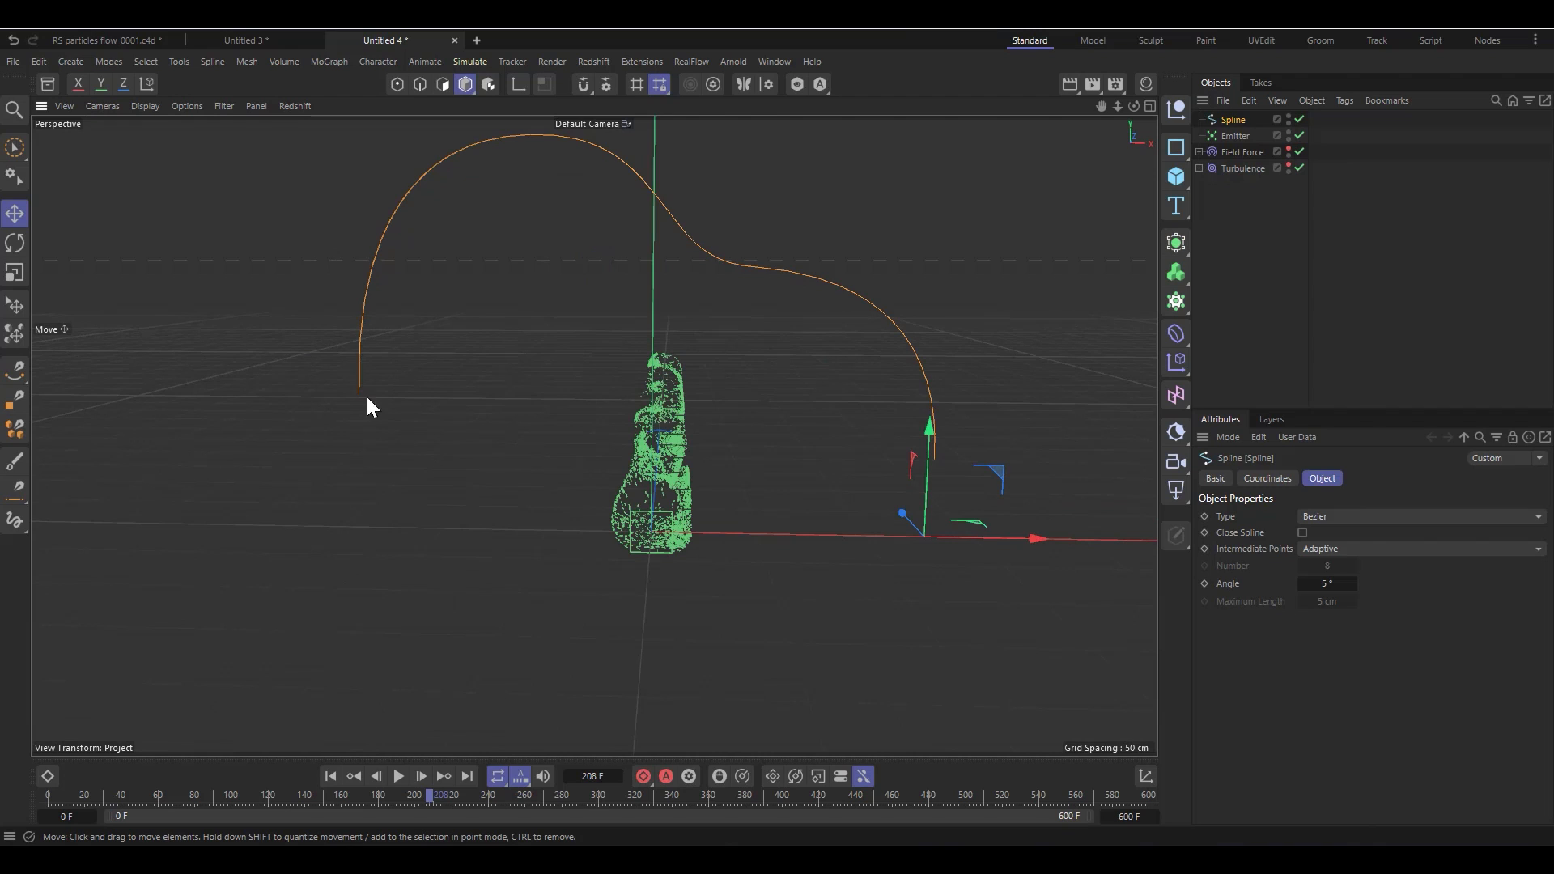
{"action": "left_click_drag", "start_coordinate": [367, 398], "coordinate": [370, 453], "text": "alt"}
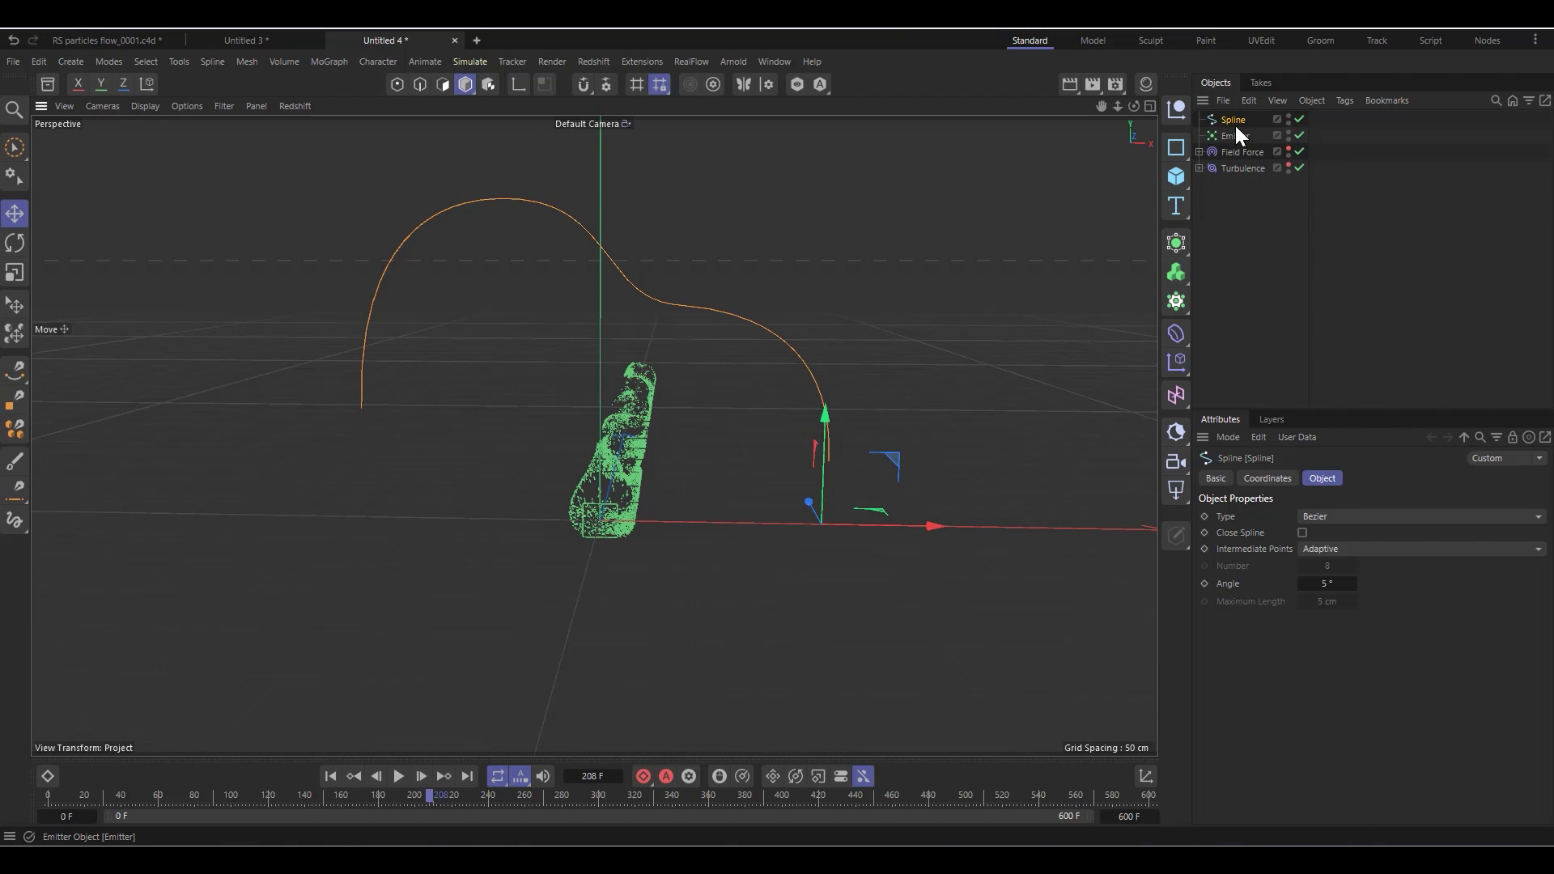
{"action": "left_click", "coordinate": [1176, 301]}
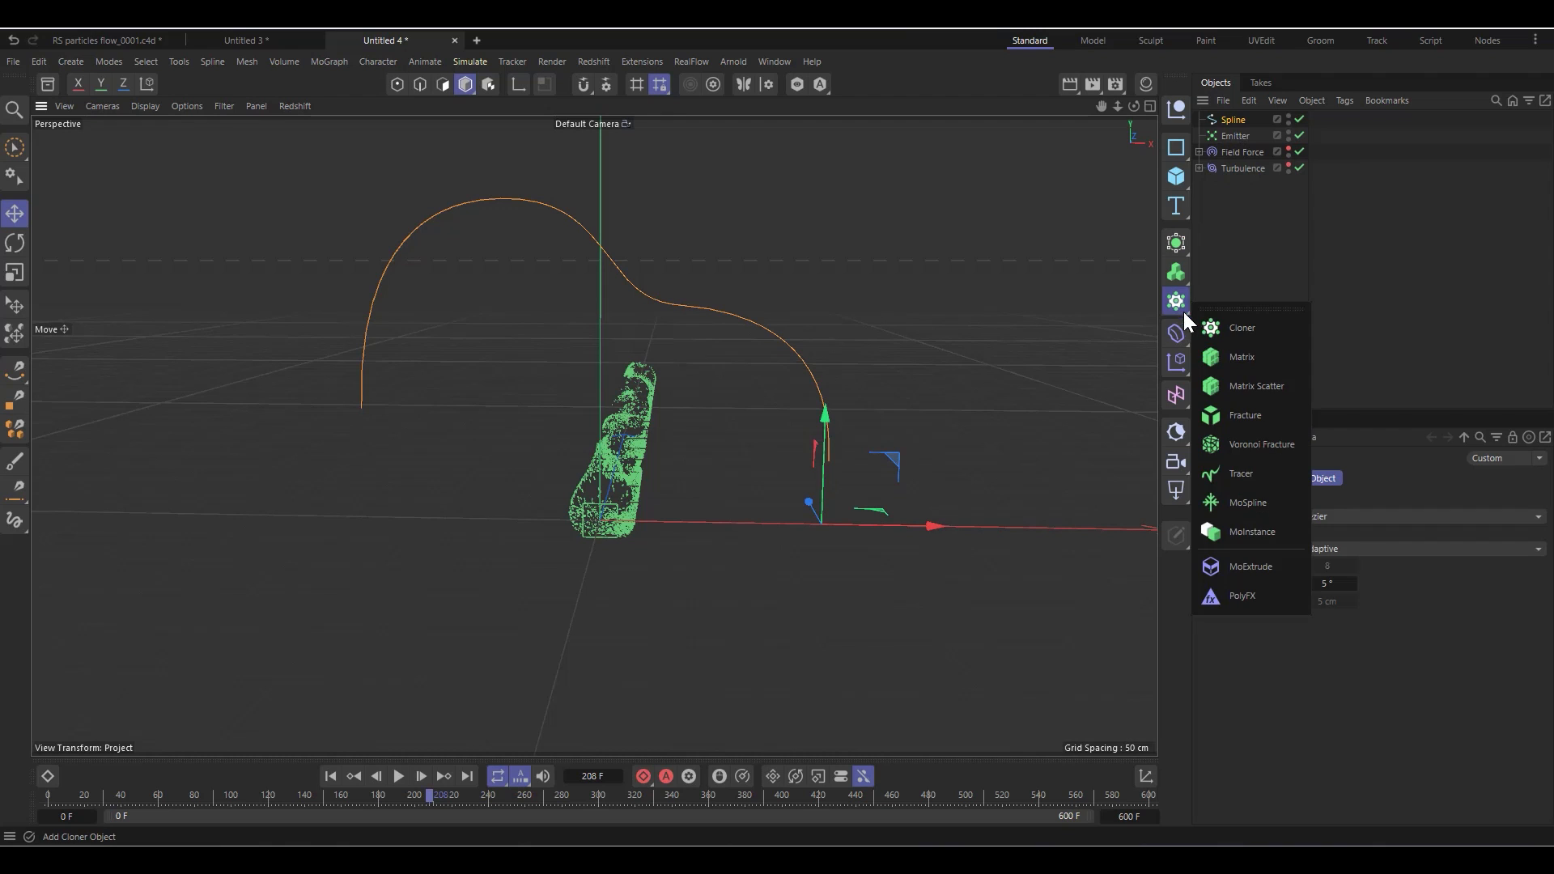
{"action": "left_click", "coordinate": [1215, 356]}
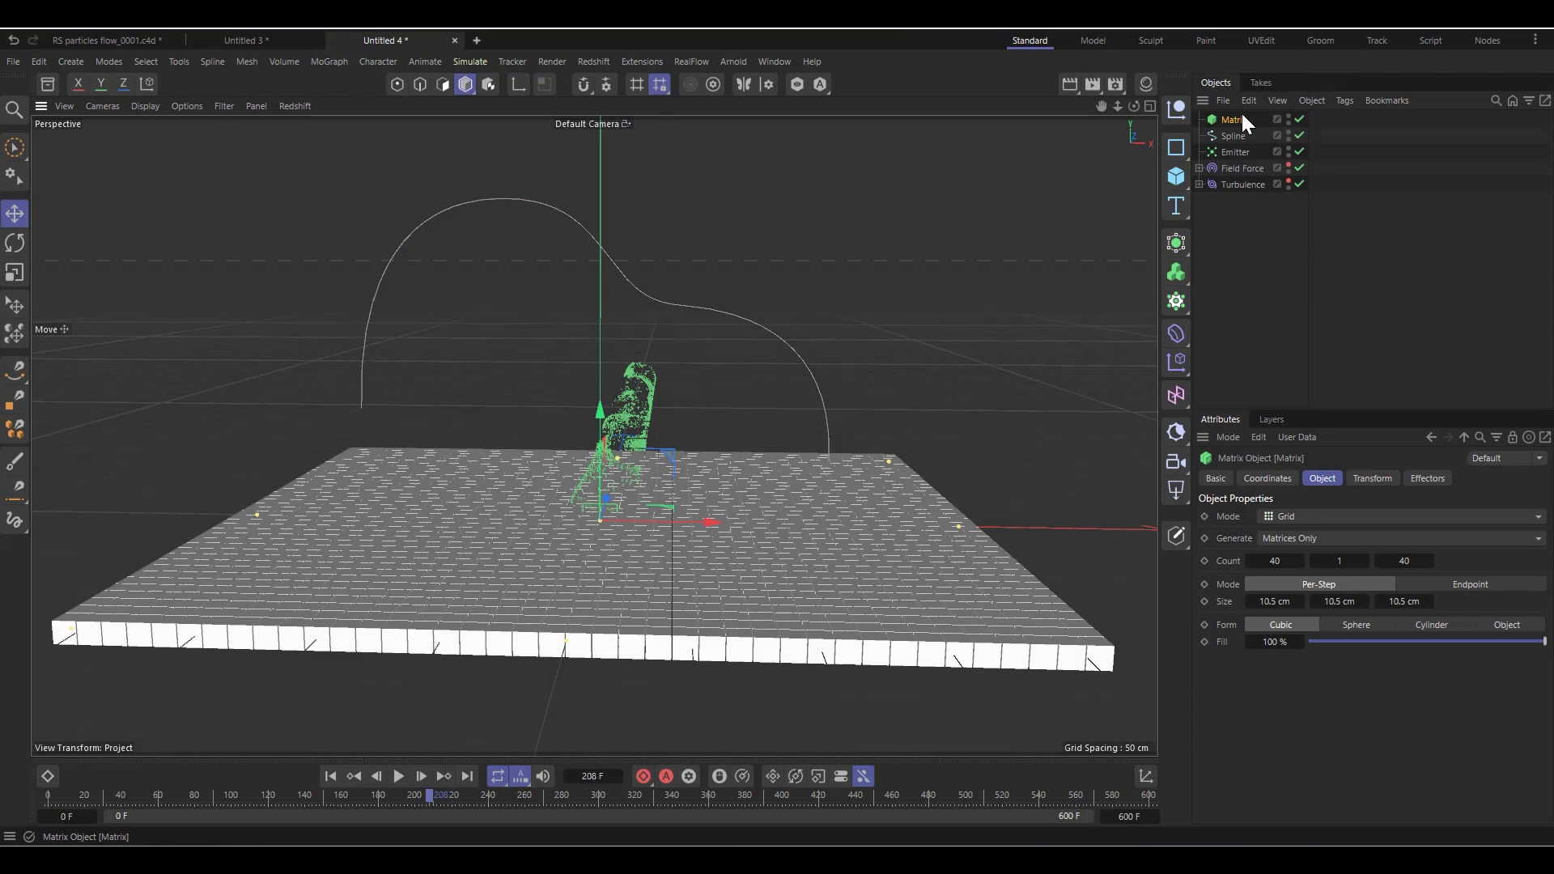
{"action": "left_click", "coordinate": [1293, 518]}
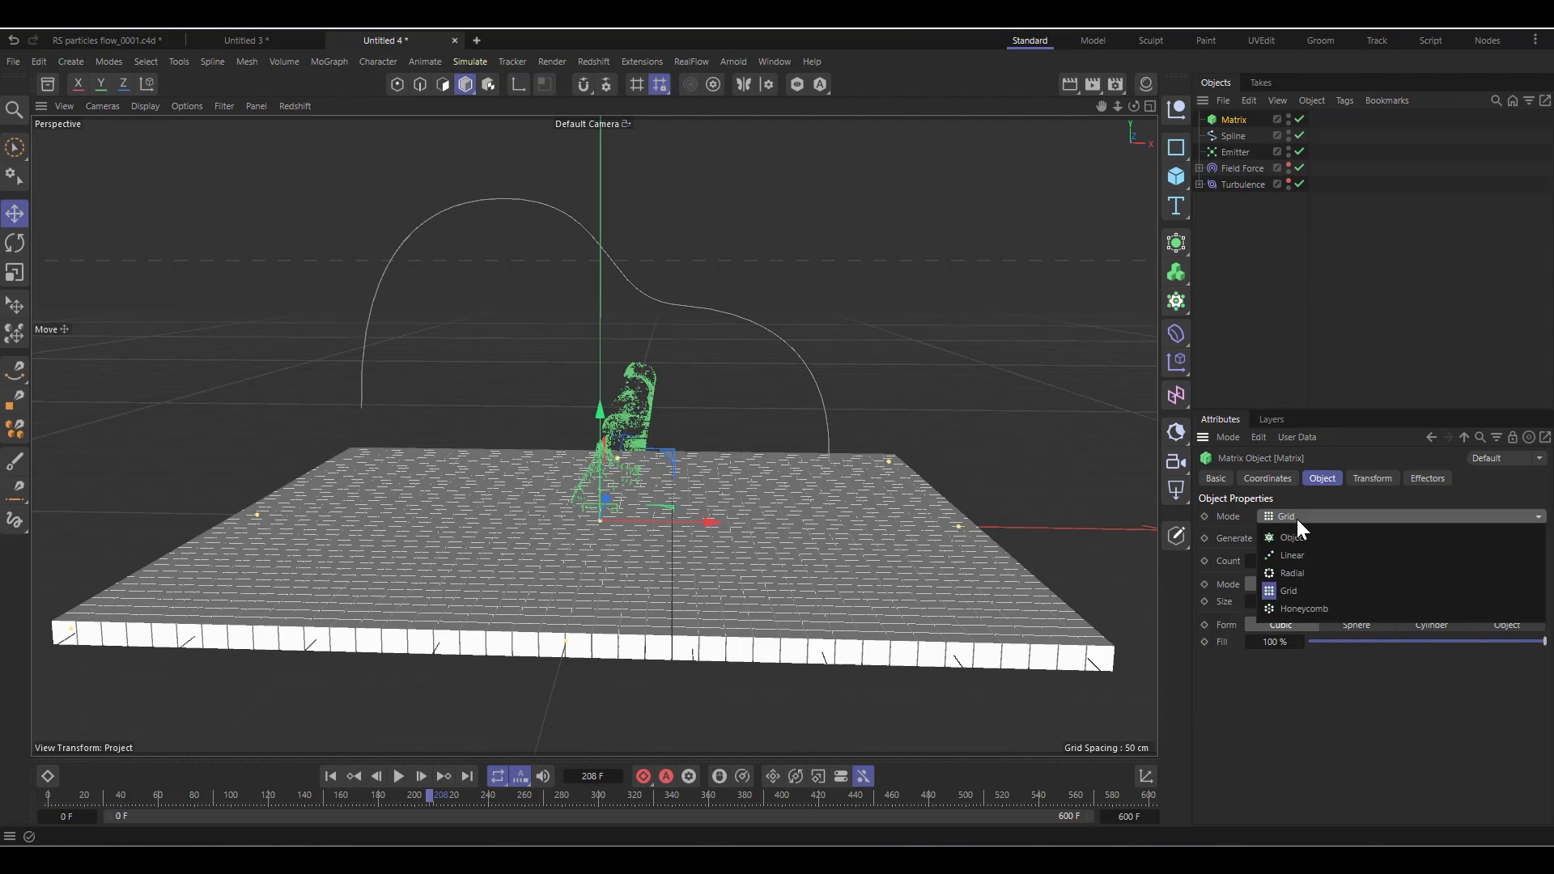
{"action": "left_click", "coordinate": [1301, 541]}
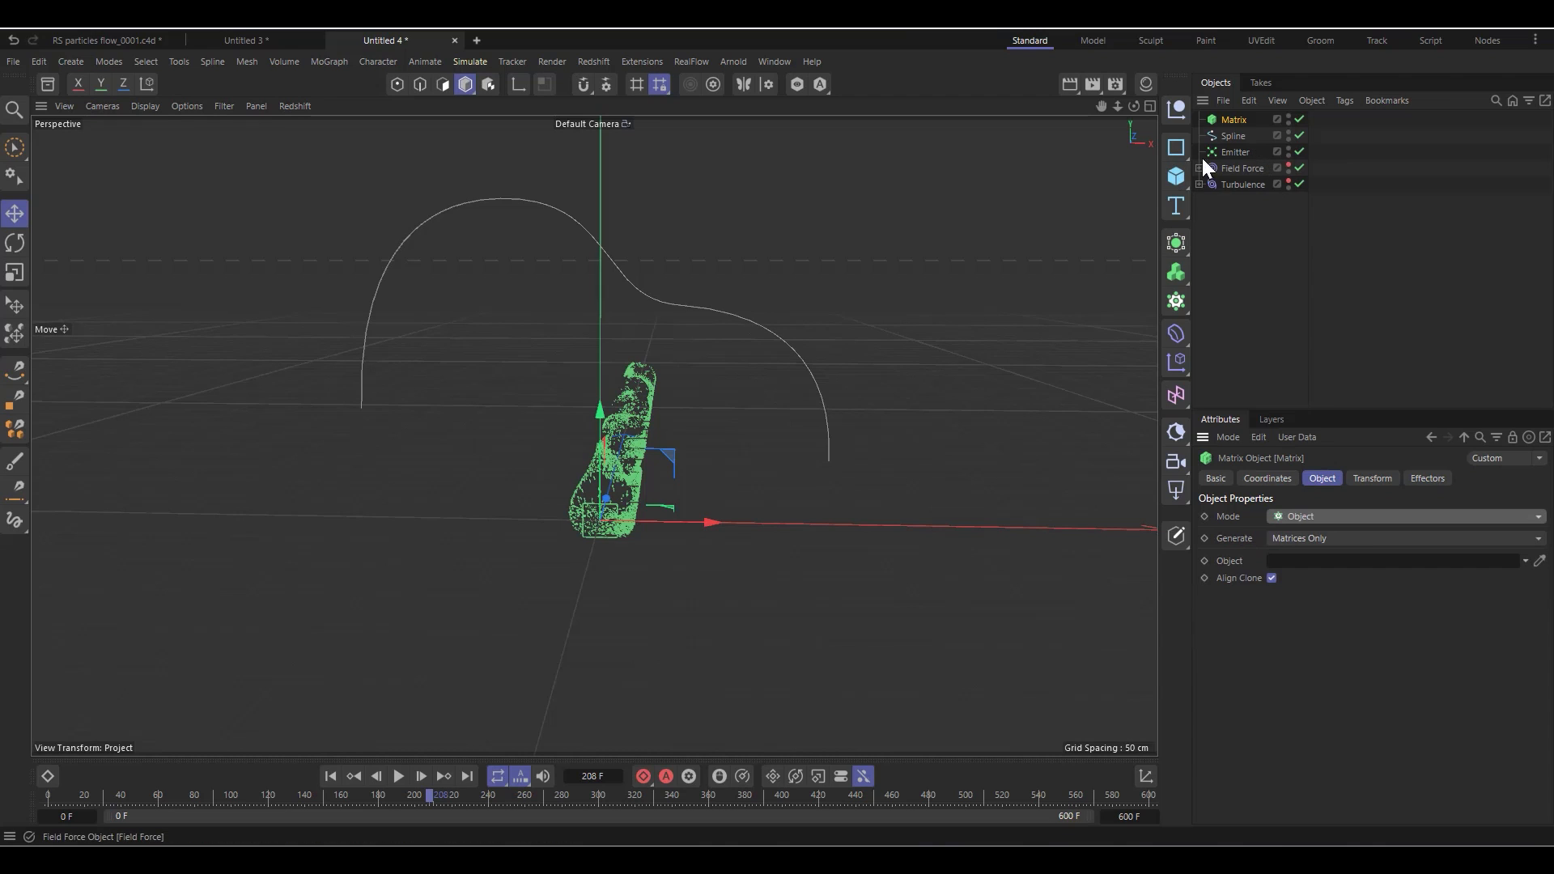
{"action": "left_click_drag", "start_coordinate": [1240, 155], "coordinate": [1335, 564]}
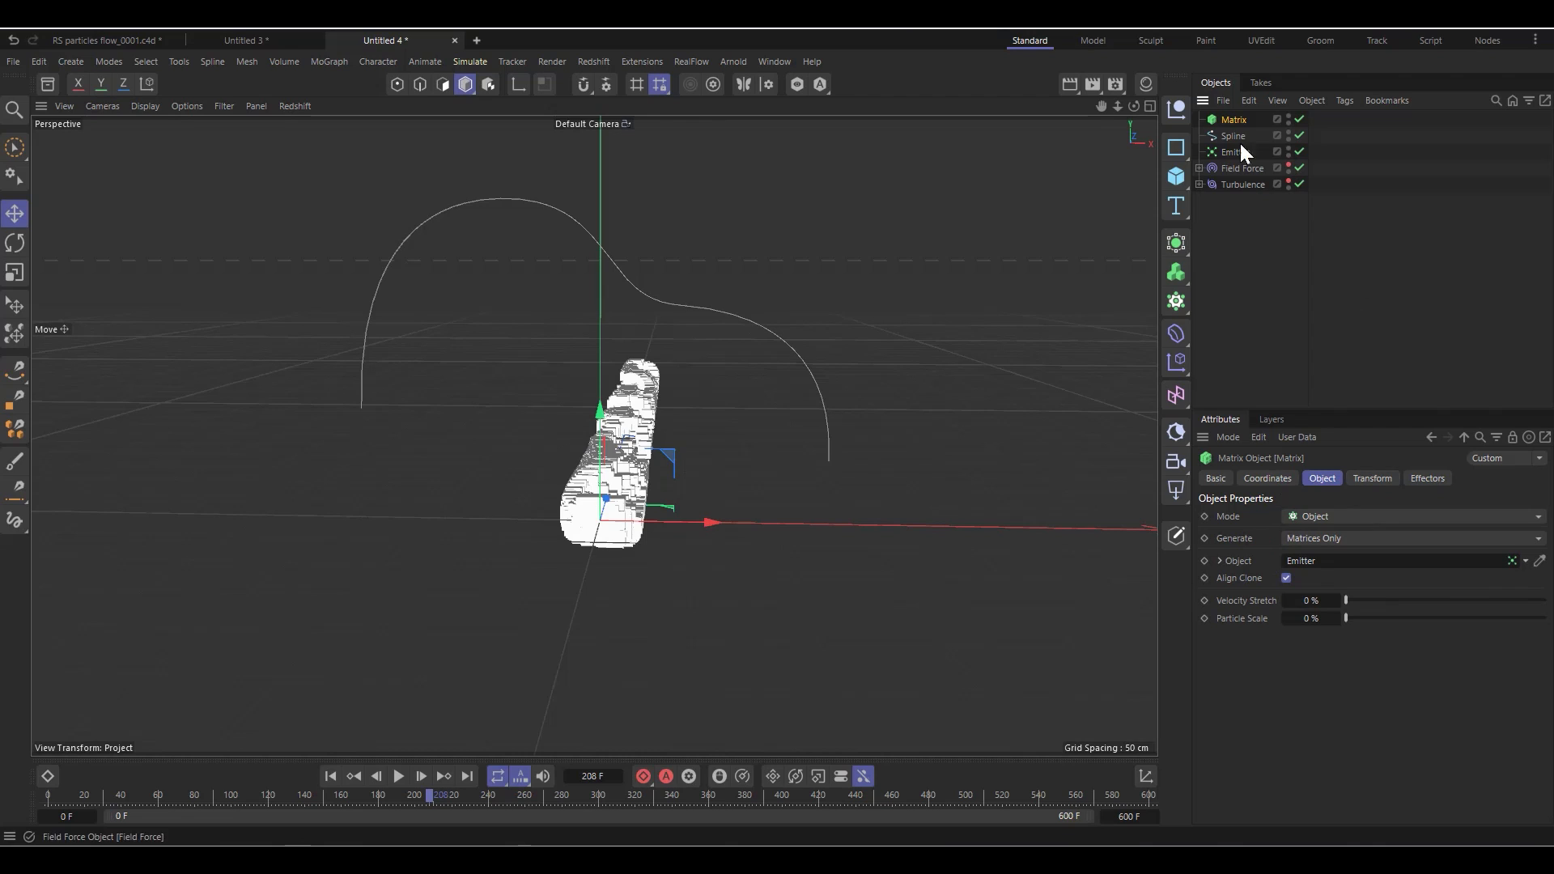
Set the Matrix's transform scale to 0.2 on X, Y and Z
{"action": "left_click", "coordinate": [1375, 478]}
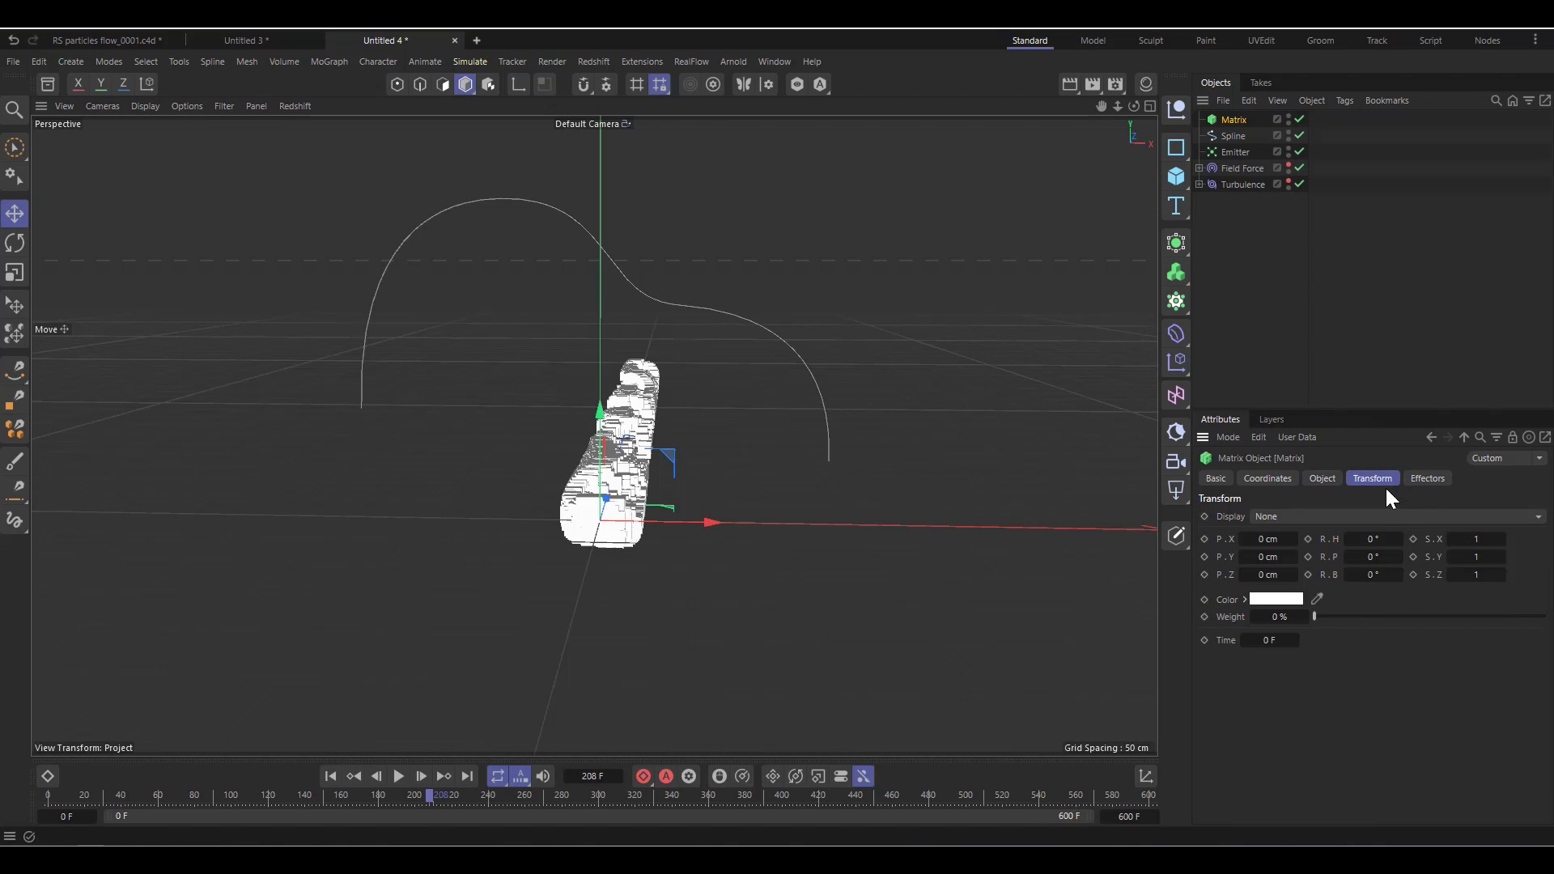
{"action": "left_click", "coordinate": [1481, 540]}
{"action": "key", "text": "BackSpace"}
{"action": "type", "text": ".2"}
{"action": "key", "text": "Return"}
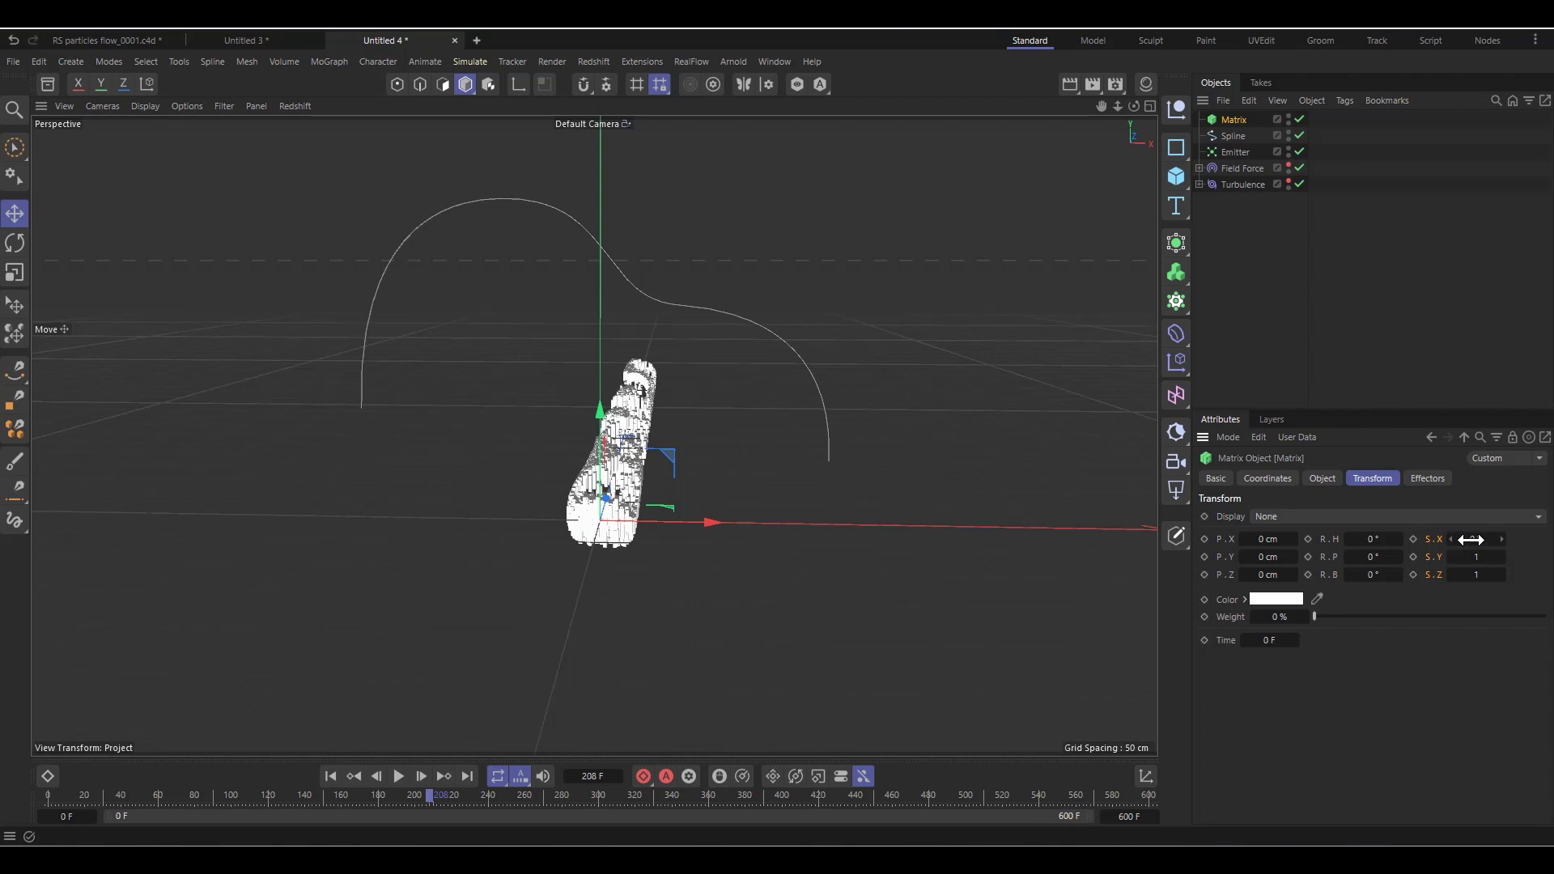
{"action": "left_click", "coordinate": [1481, 540]}
{"action": "key", "text": "alt+Return"}
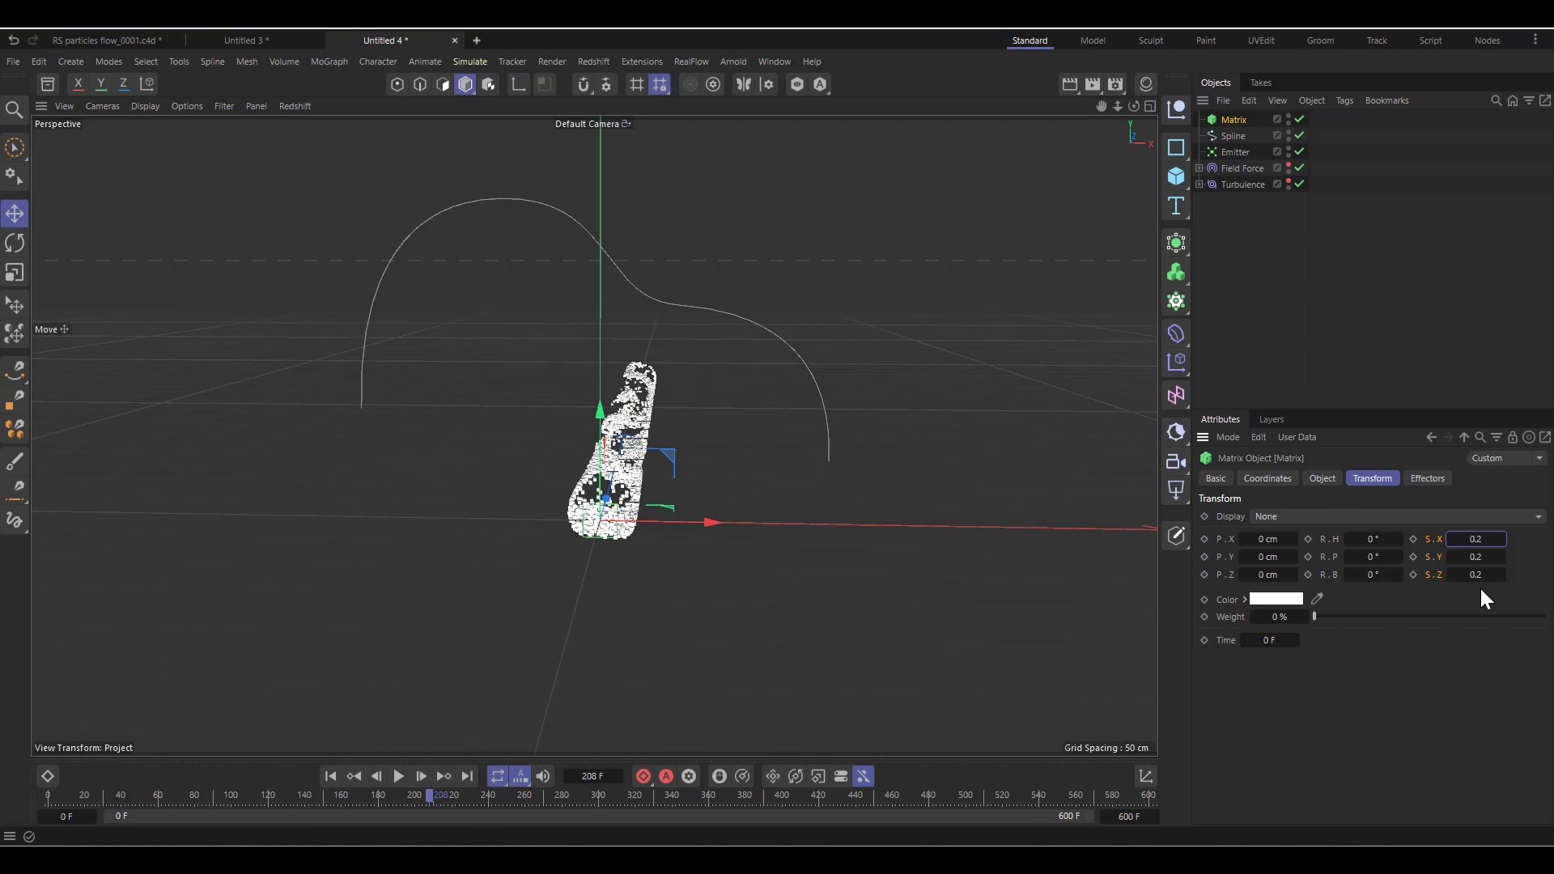
Create a Null, place the Matrix inside it and add a Spline Wrap deformer under the same Null
{"action": "left_click", "coordinate": [1176, 108]}
{"action": "left_click_drag", "start_coordinate": [1231, 138], "coordinate": [1230, 119]}
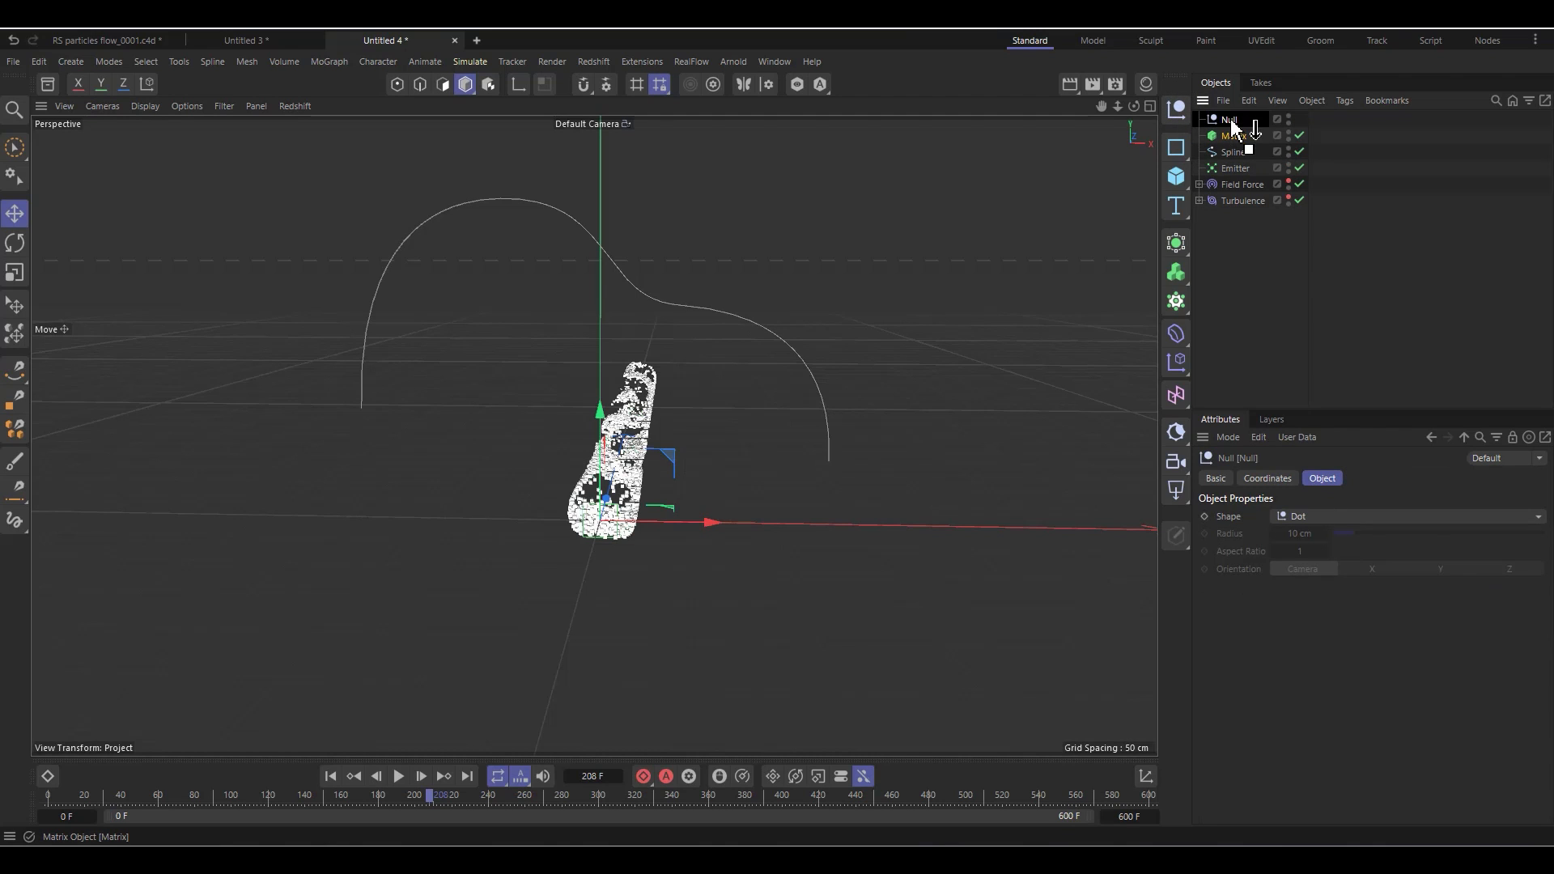
{"action": "left_click", "coordinate": [1229, 119]}
{"action": "left_click", "coordinate": [1176, 328]}
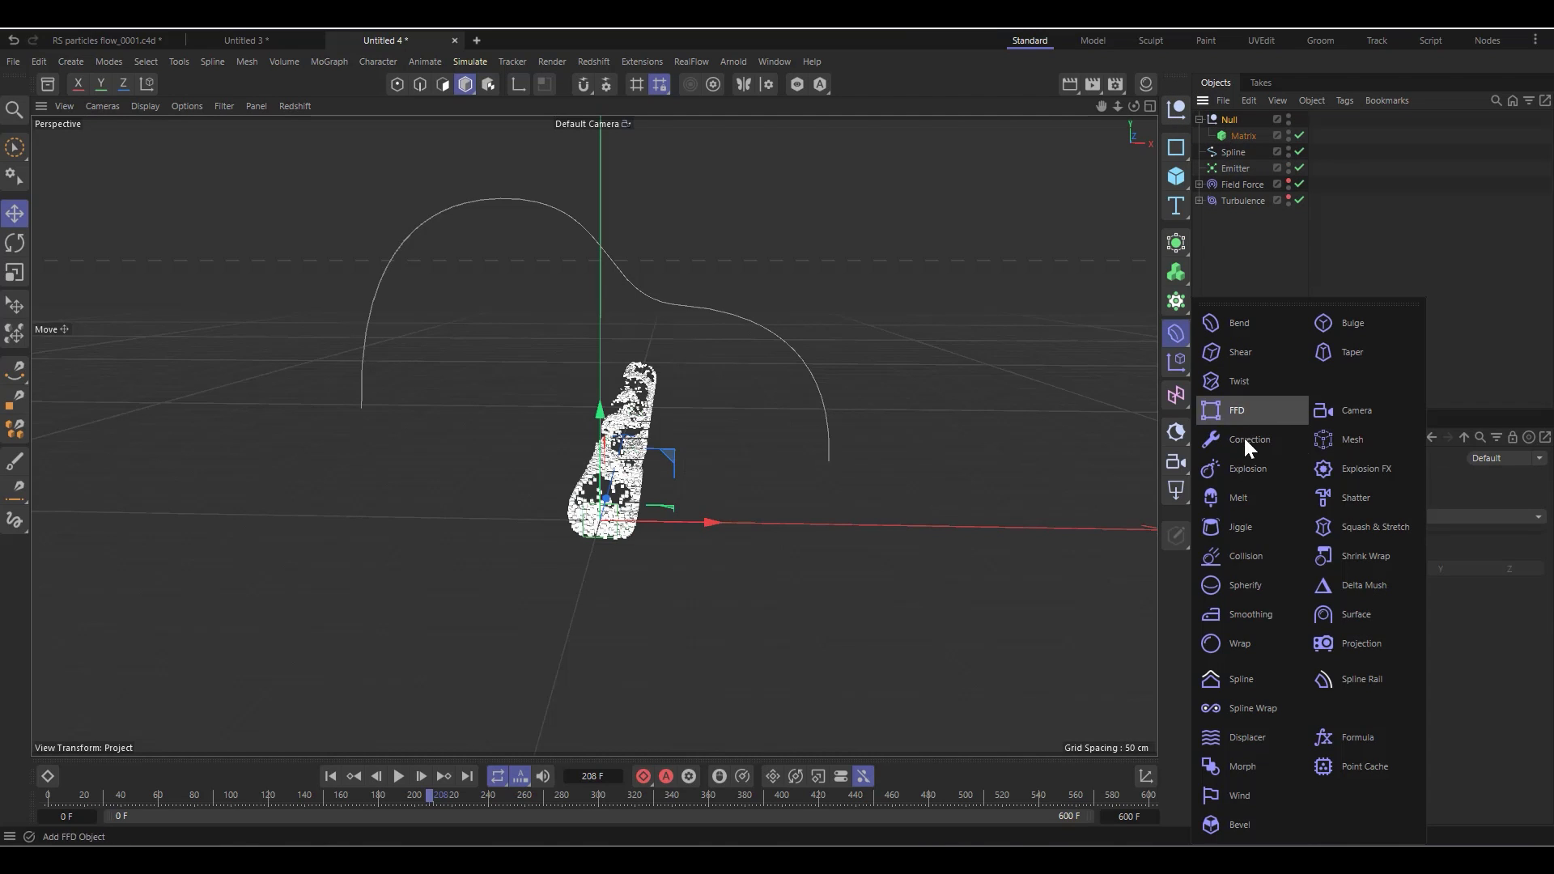
{"action": "left_click", "coordinate": [1235, 702]}
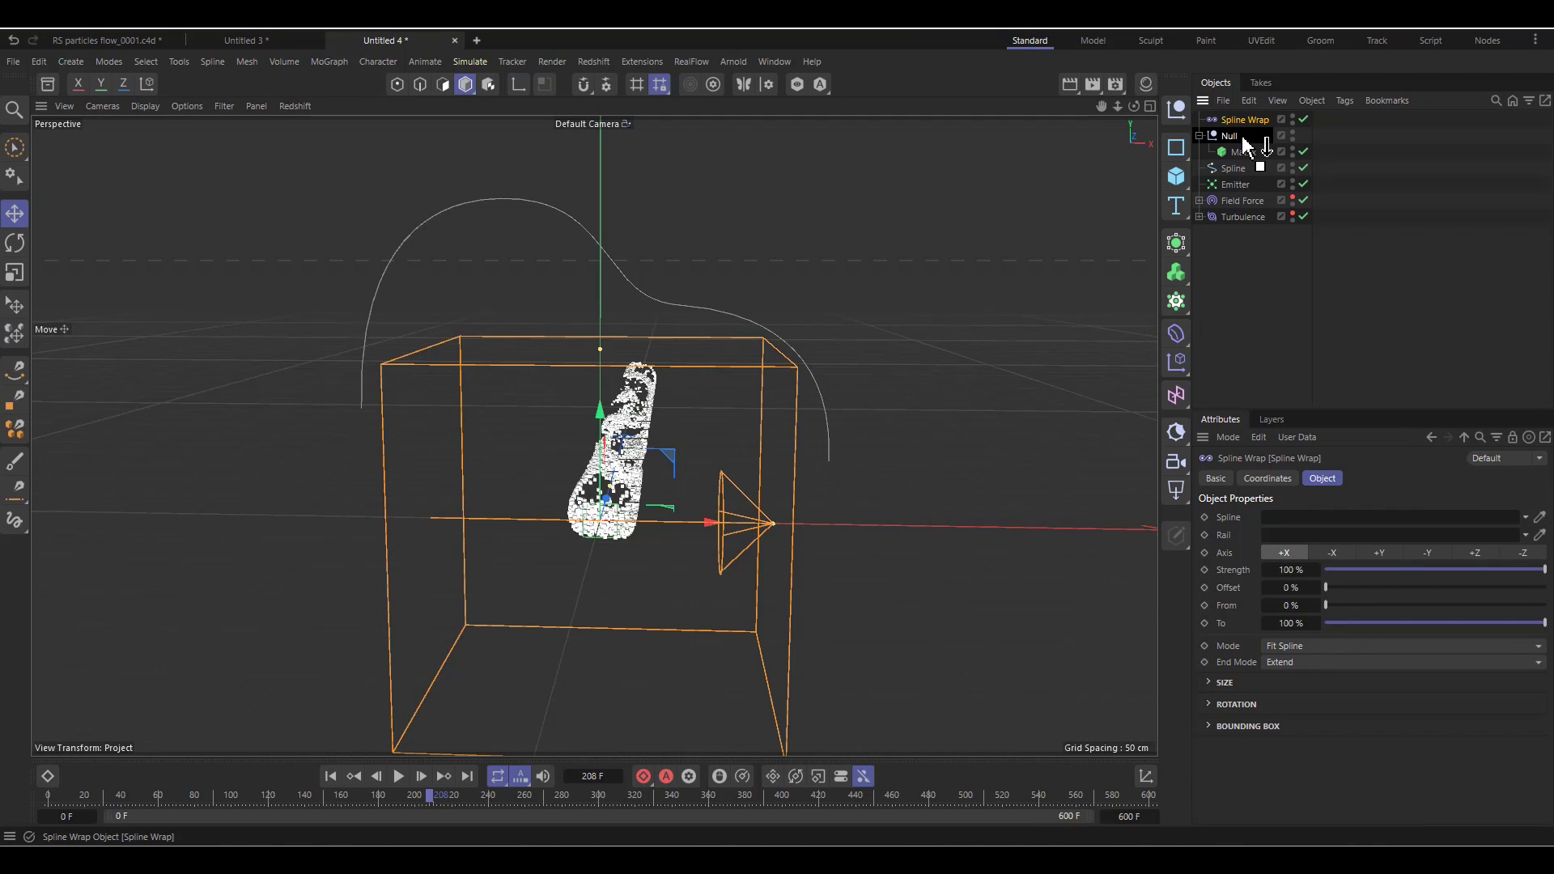
{"action": "left_click_drag", "start_coordinate": [1244, 141], "coordinate": [1239, 144]}
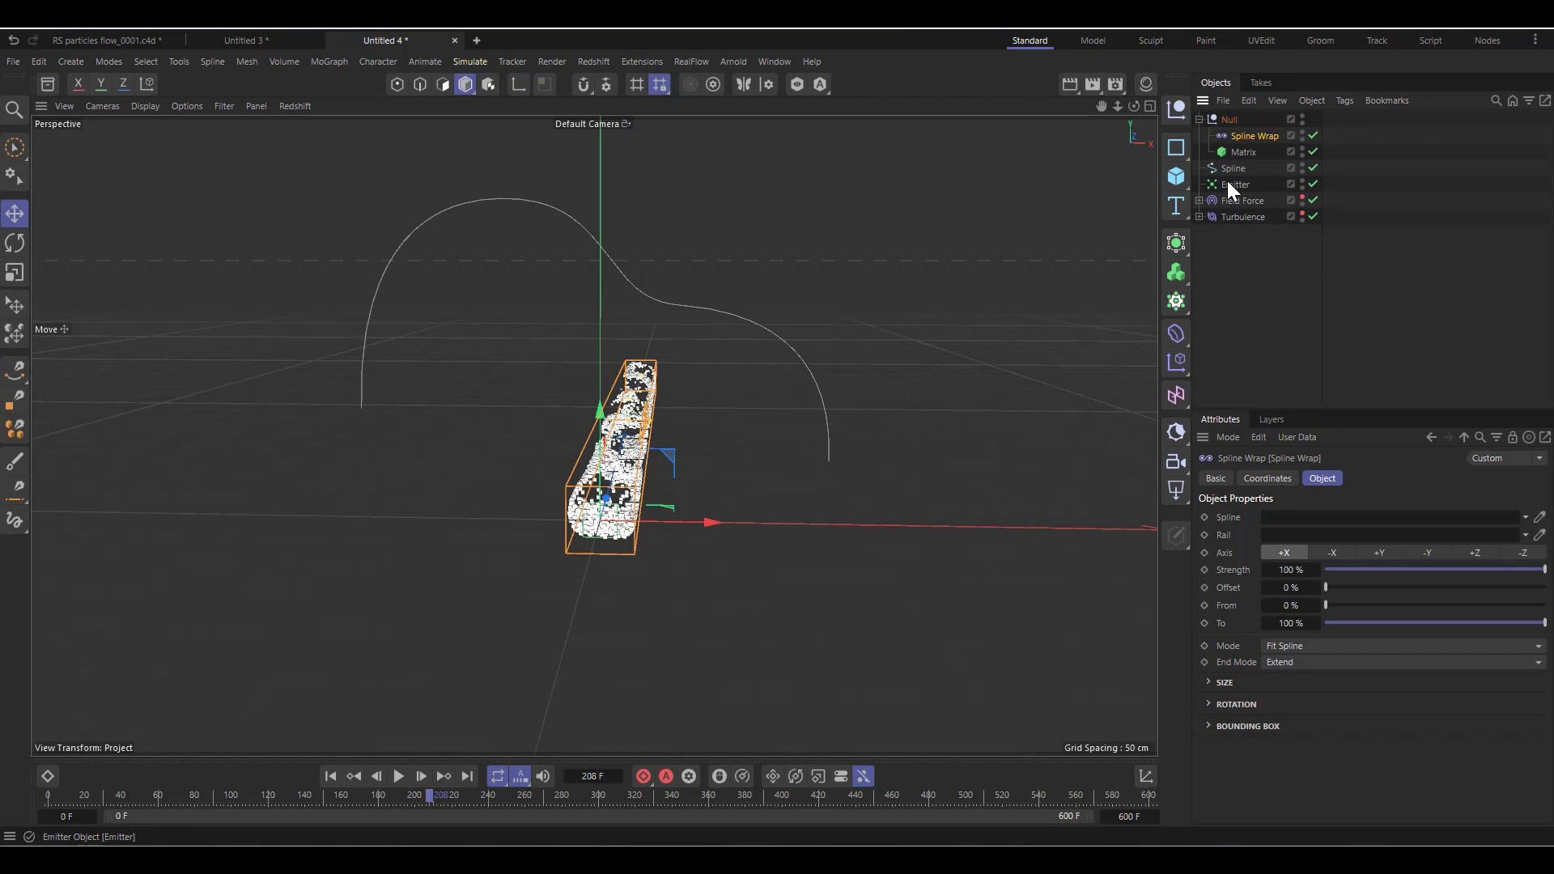
Assign the Spline to the Spline Wrap and set its axis to +Z
{"action": "left_click_drag", "start_coordinate": [1234, 167], "coordinate": [1308, 526]}
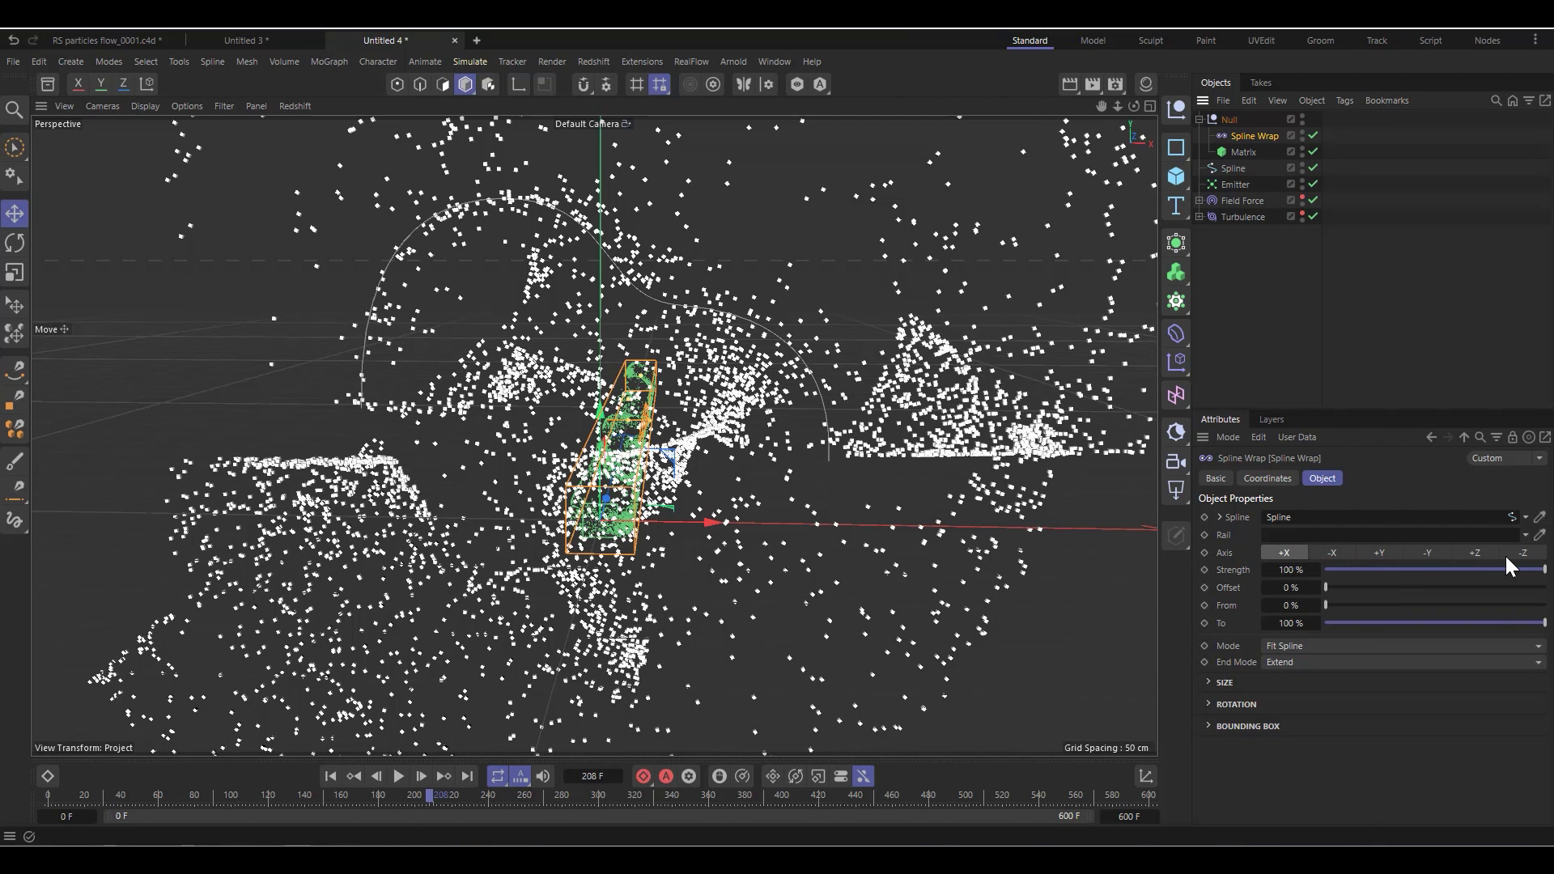
{"action": "left_click", "coordinate": [1475, 553]}
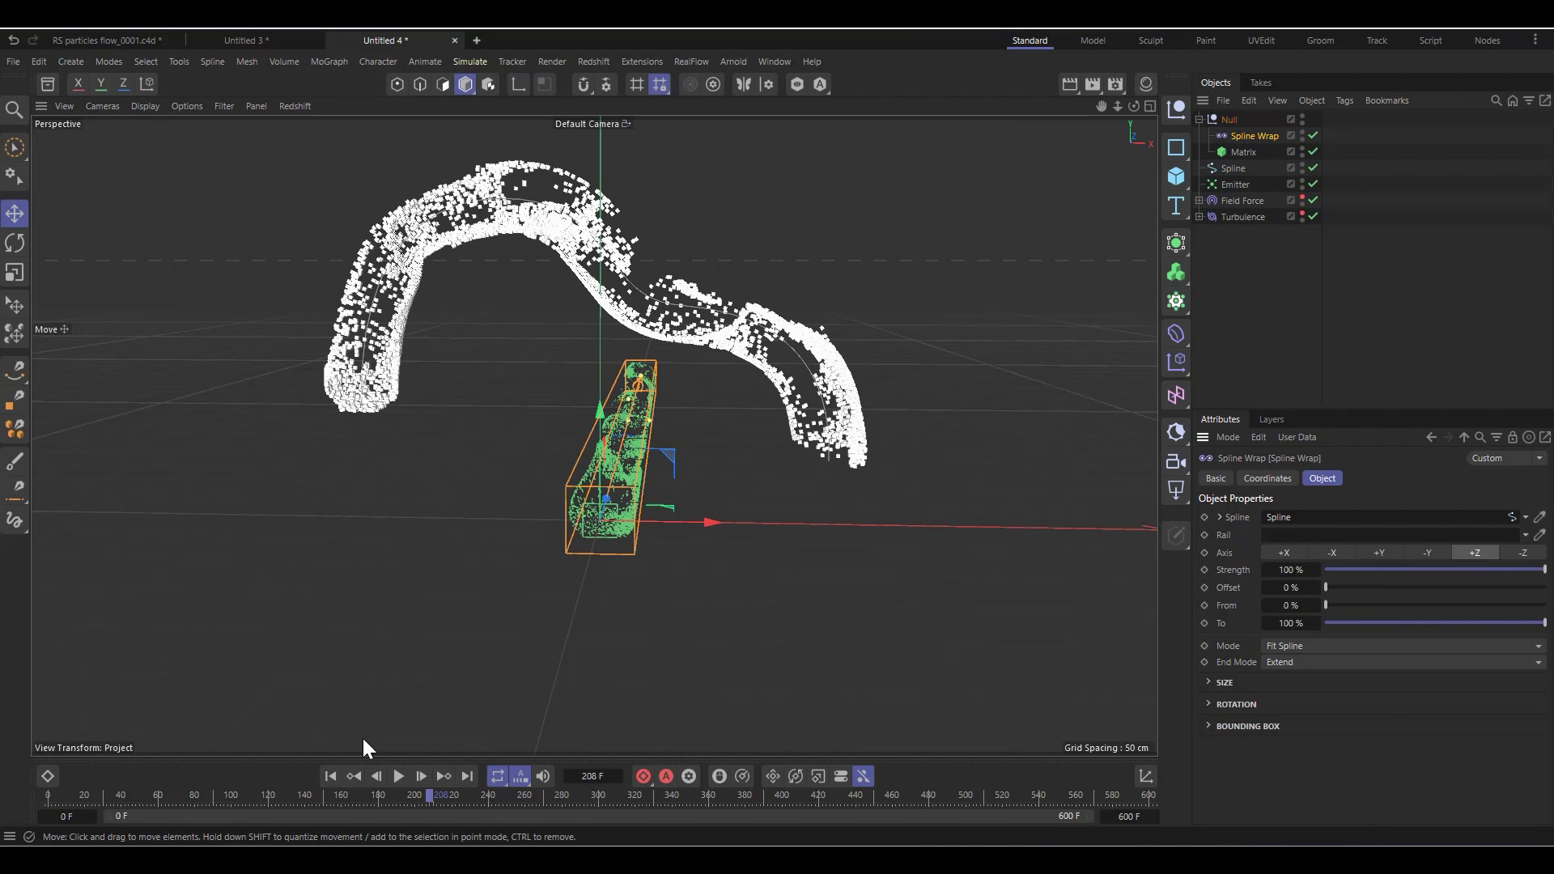
{"action": "scroll", "coordinate": [422, 249], "scroll_direction": "up", "scroll_amount": 4}
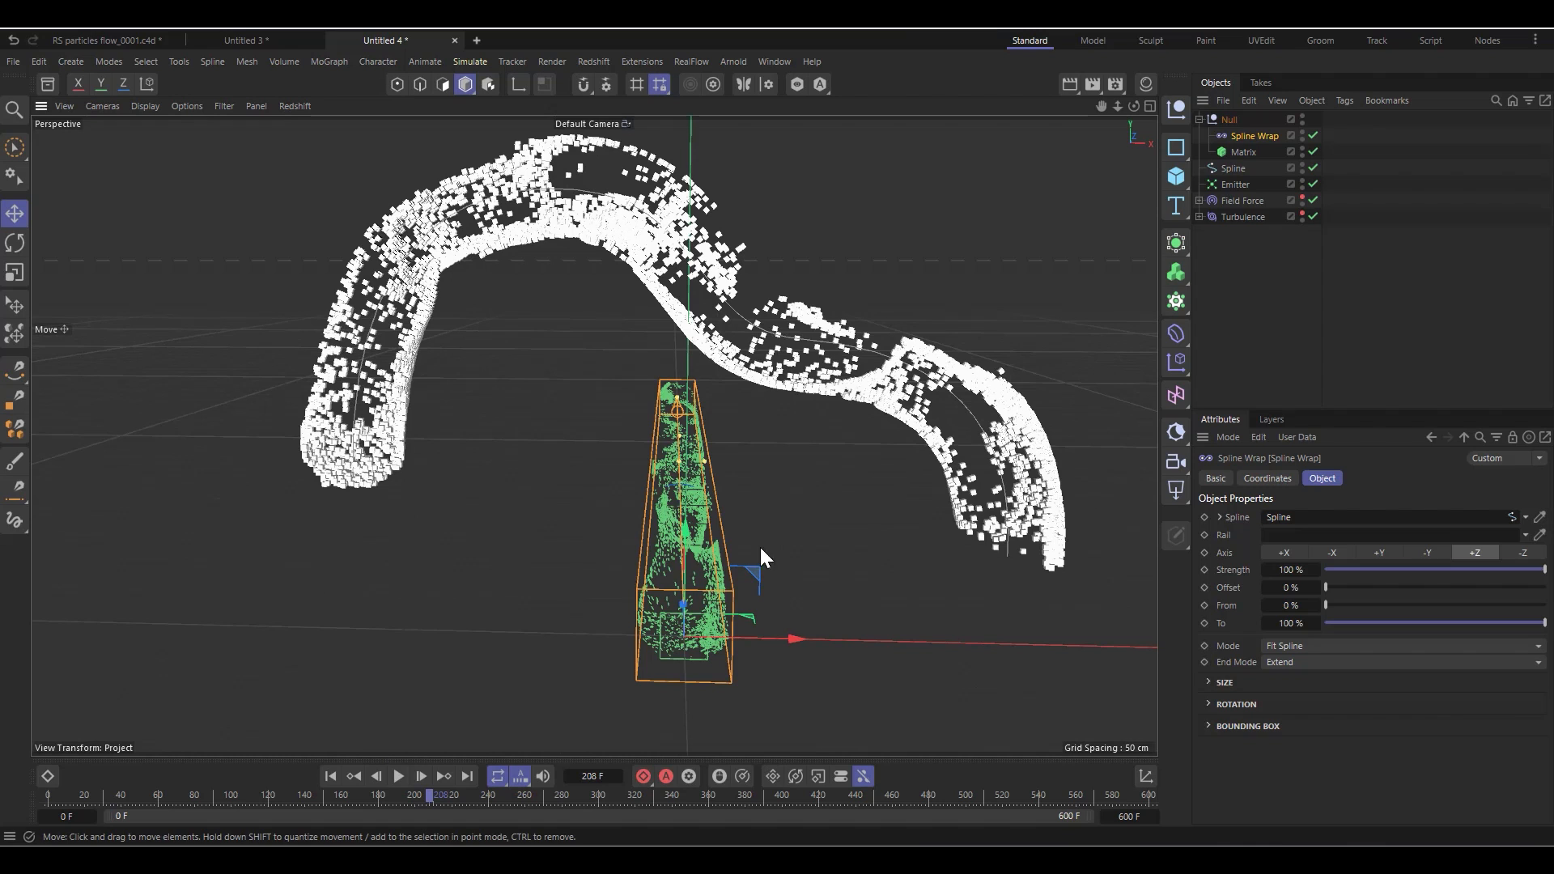
Replay the simulation from the start to check how the Matrix clones spread along the spline
{"action": "left_click", "coordinate": [331, 776]}
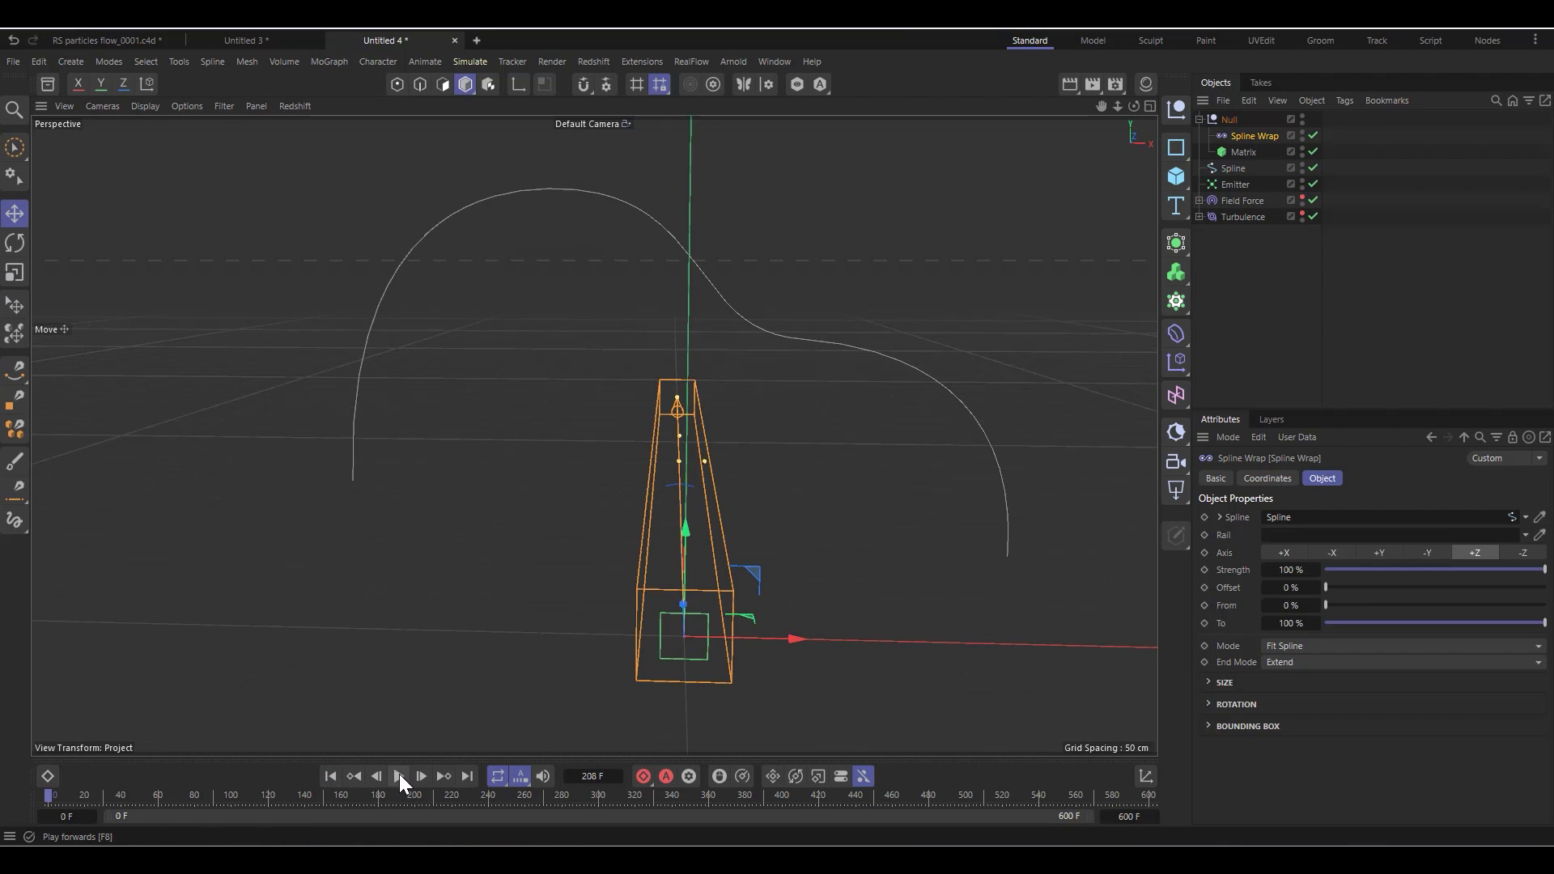
{"action": "left_click", "coordinate": [399, 776]}
{"action": "left_click", "coordinate": [399, 776]}
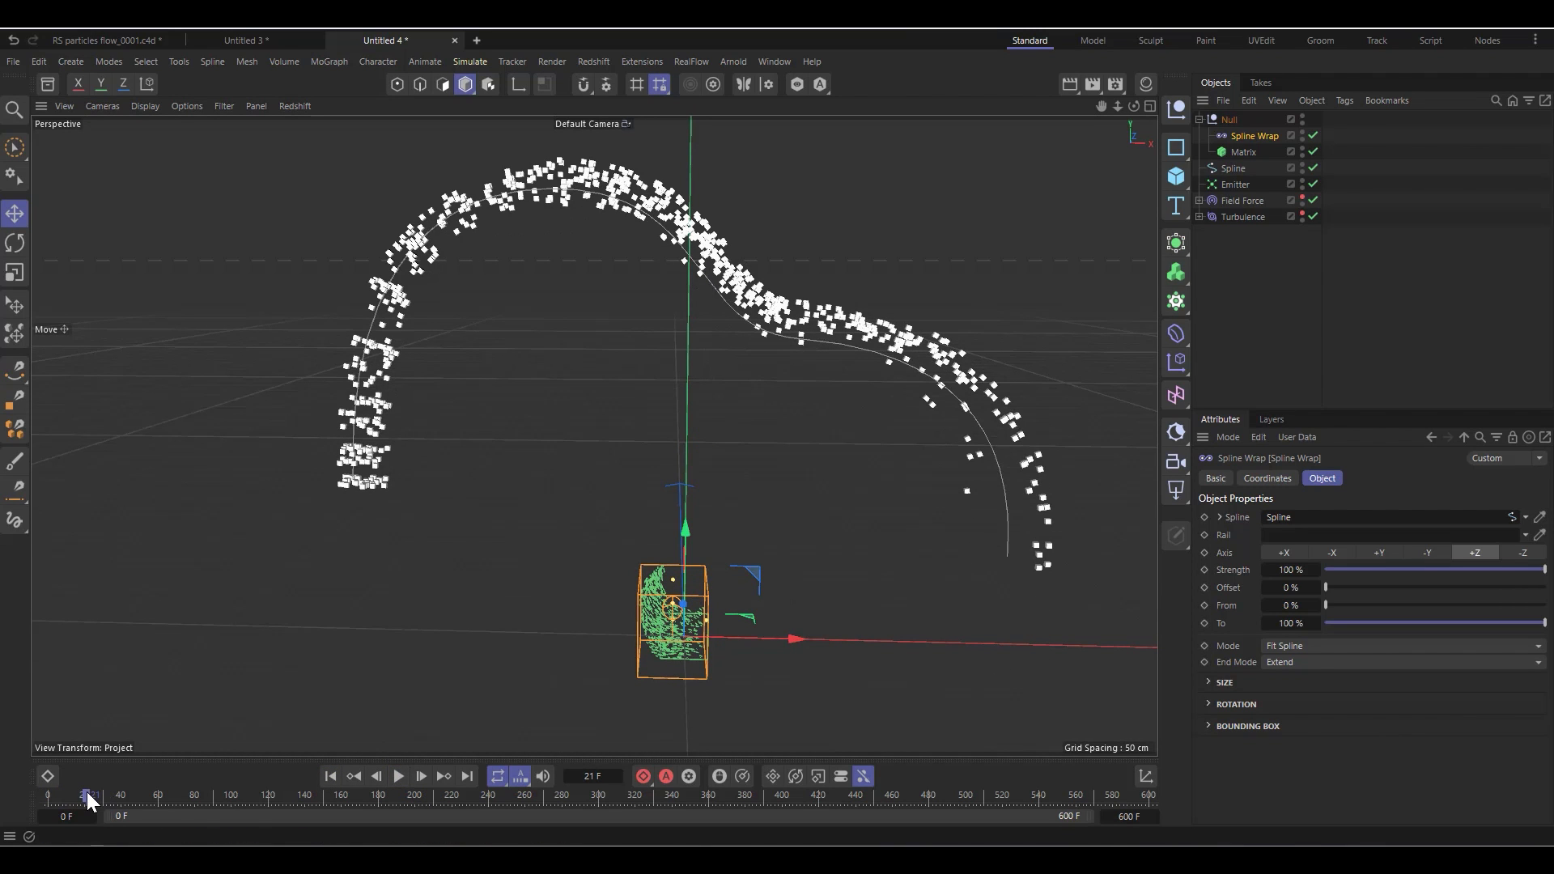
{"action": "left_click", "coordinate": [331, 776]}
{"action": "left_click", "coordinate": [399, 776]}
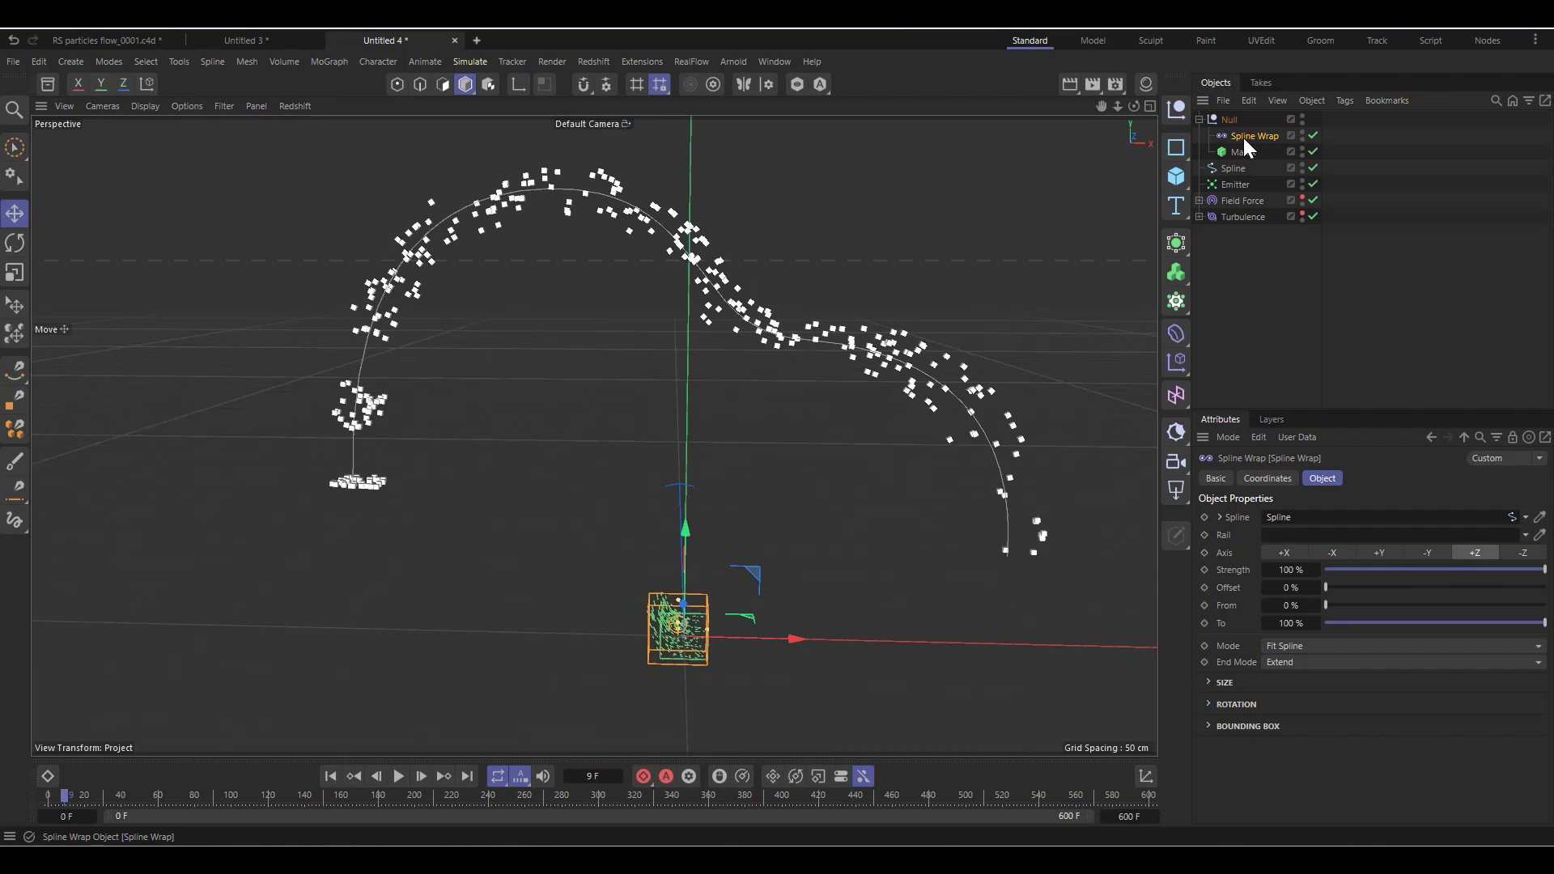
Set the Spline Wrap's mode to Keep Length and replay the simulation from the start
{"action": "left_click", "coordinate": [1279, 648]}
{"action": "left_click", "coordinate": [1293, 683]}
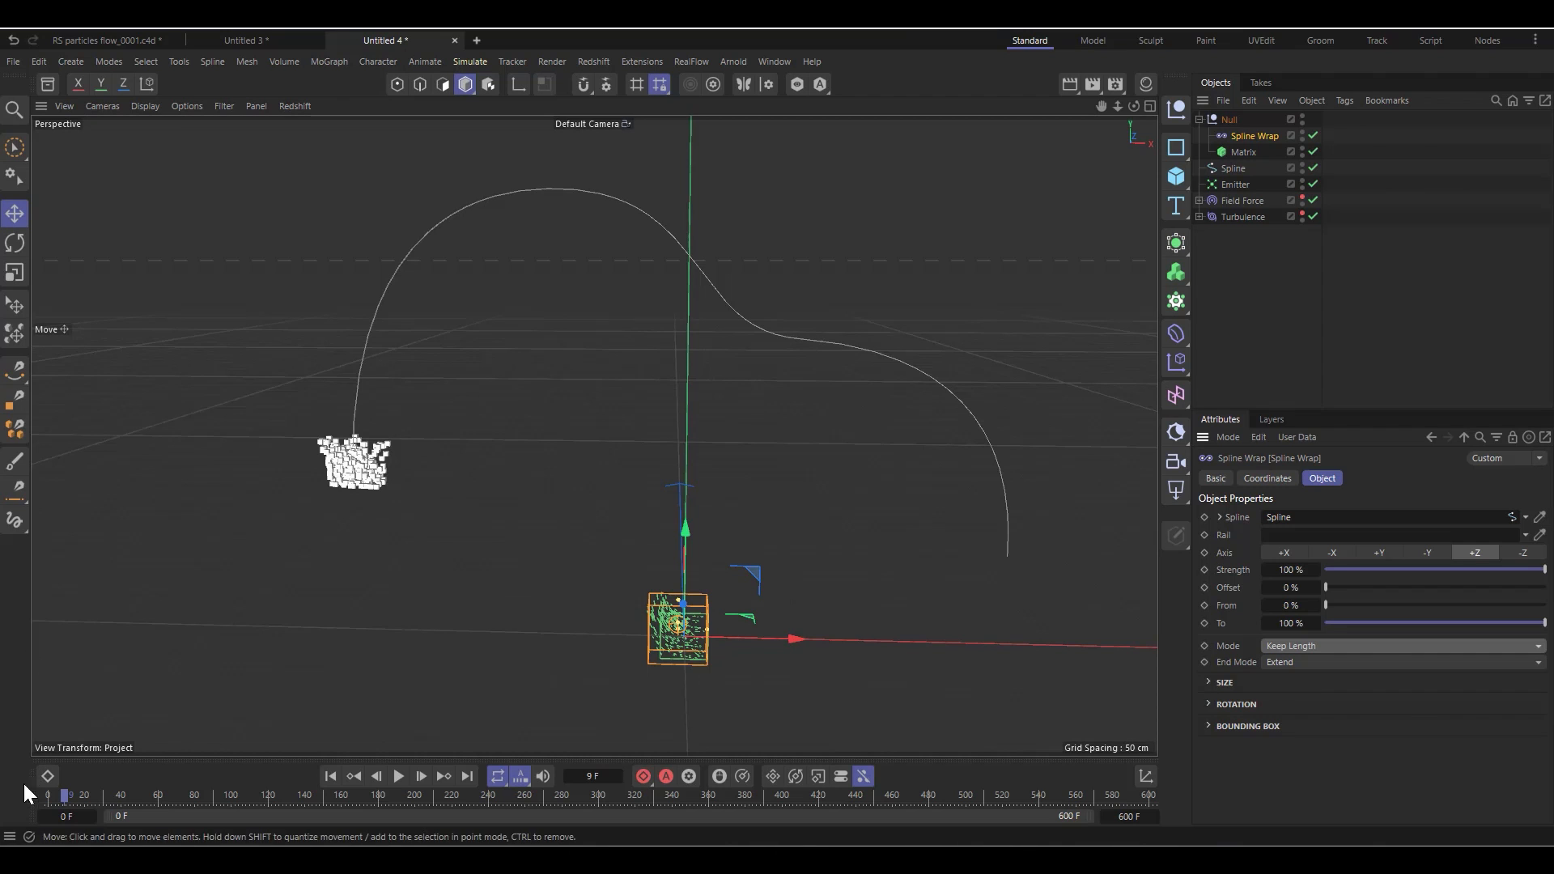
{"action": "left_click", "coordinate": [331, 775]}
{"action": "left_click", "coordinate": [398, 775]}
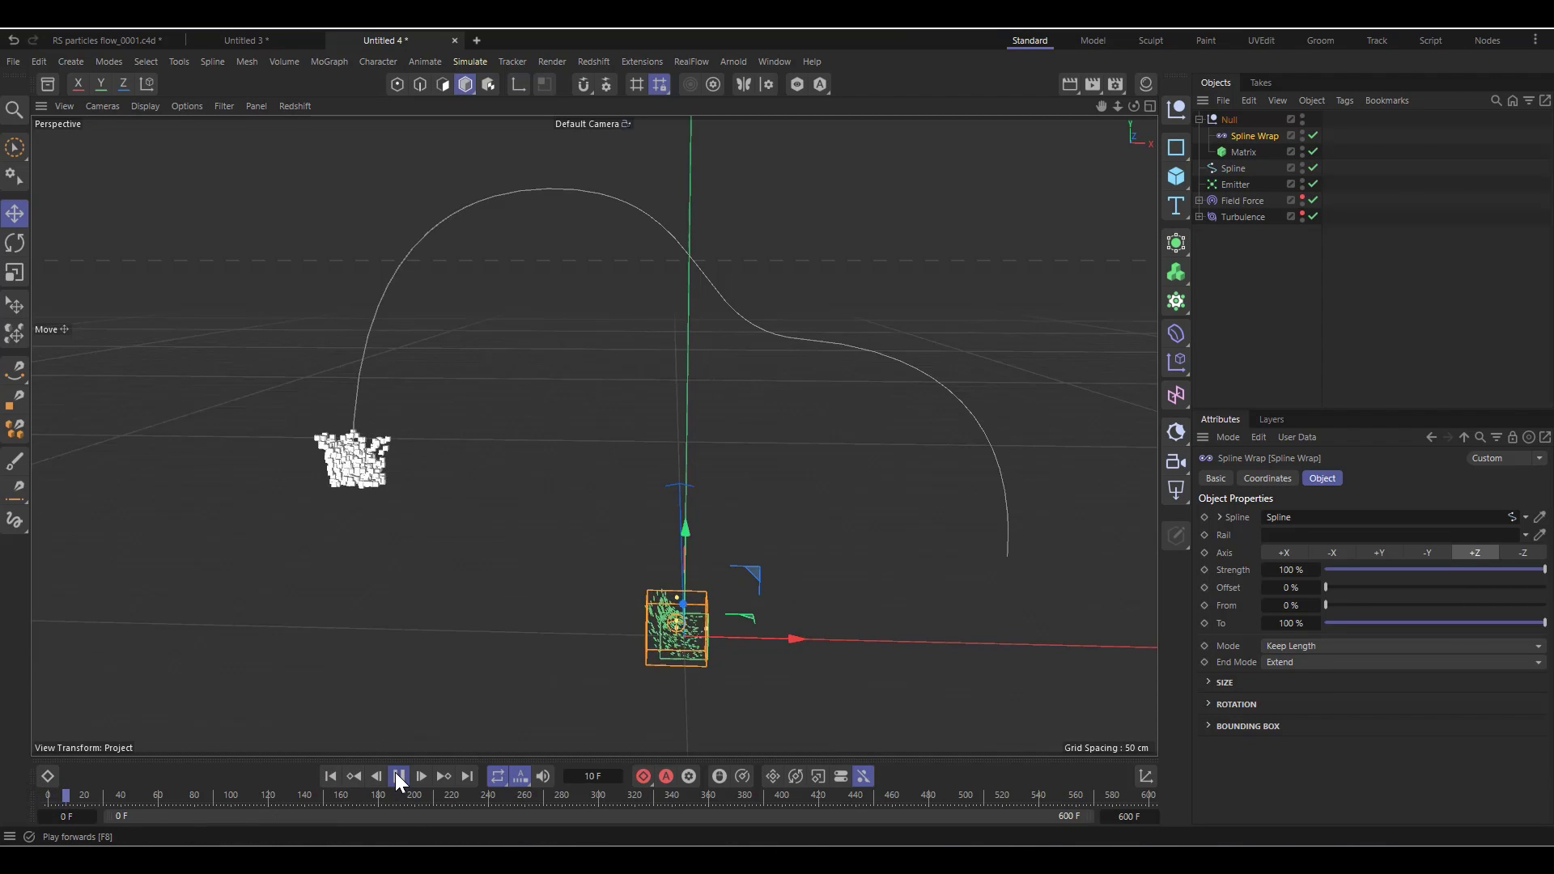
{"action": "left_click_drag", "start_coordinate": [211, 568], "coordinate": [421, 489], "text": "alt"}
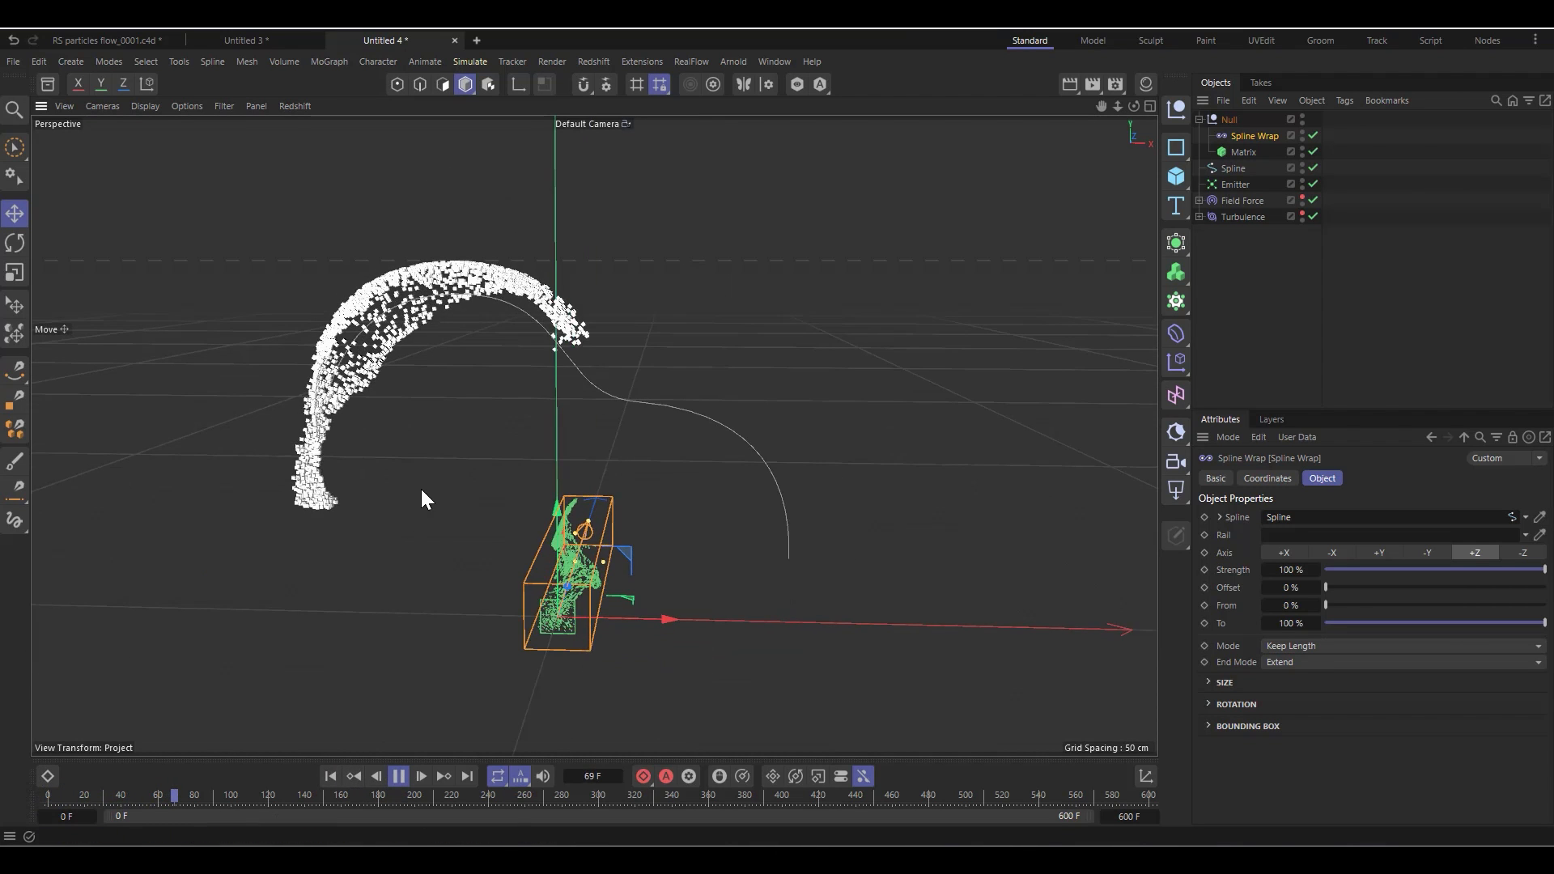
Let the simulation play on past the end of the spline and pause it to inspect the Matrix clones there
{"action": "scroll", "coordinate": [421, 489], "scroll_direction": "down", "scroll_amount": 2}
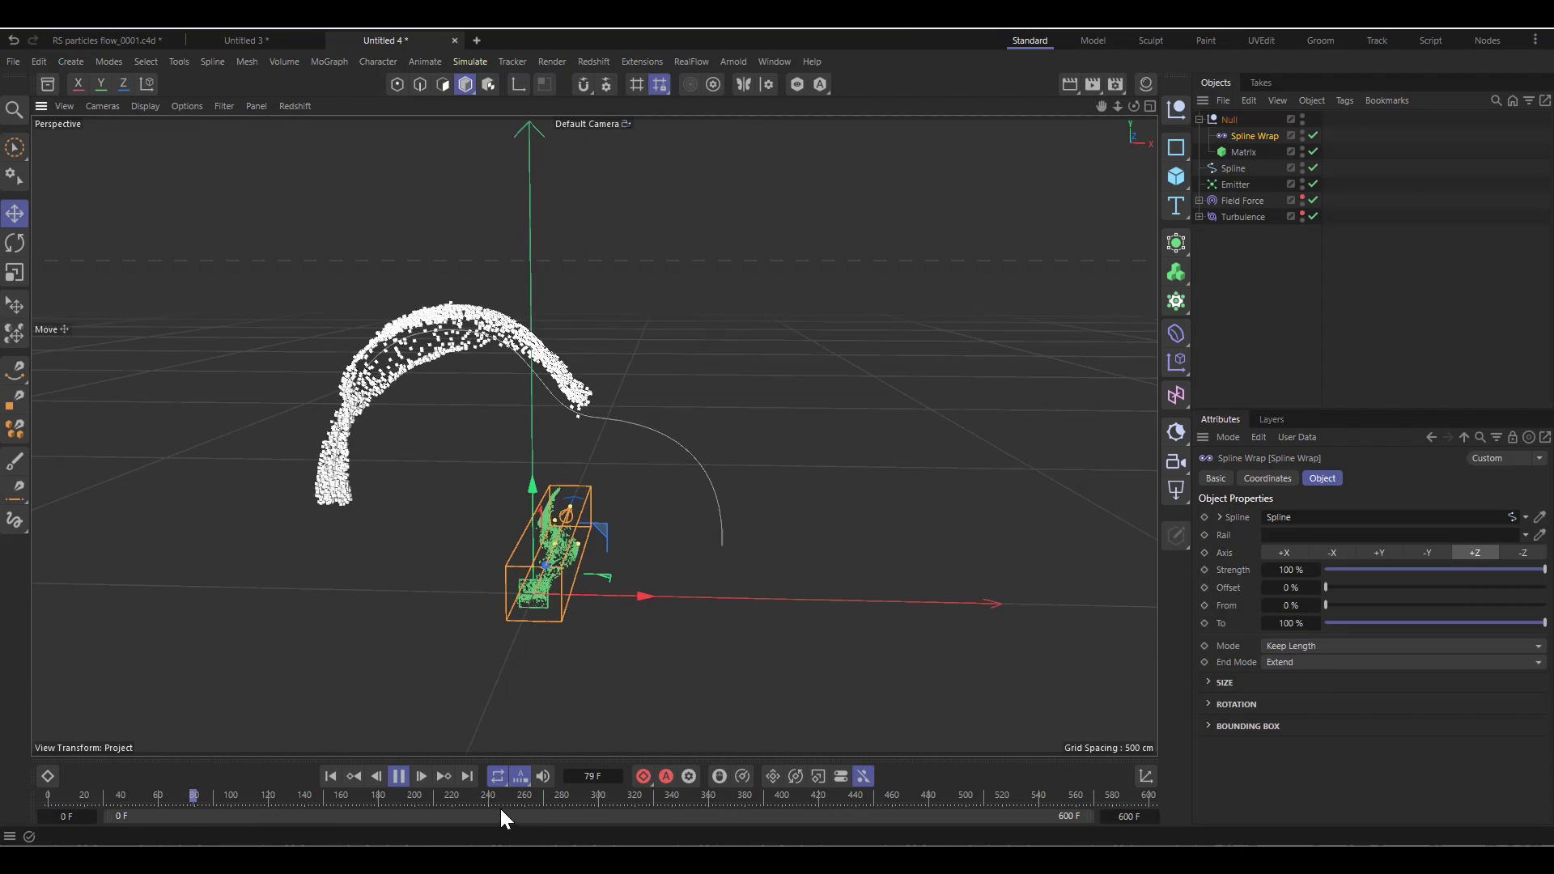
{"action": "left_click", "coordinate": [398, 779]}
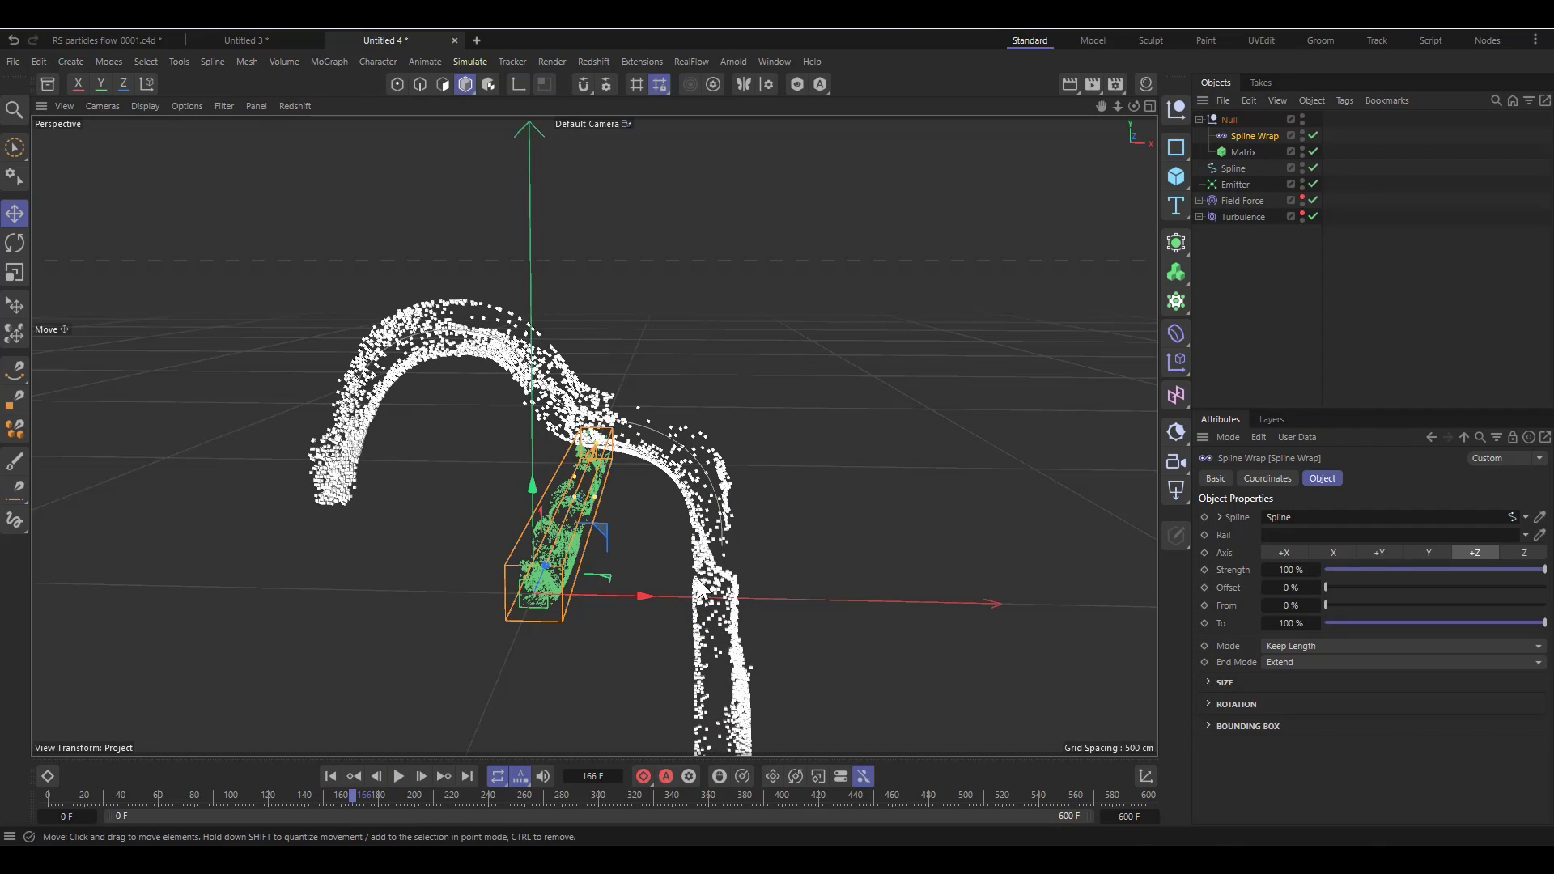
{"action": "scroll", "coordinate": [722, 551], "scroll_direction": "up", "scroll_amount": 1}
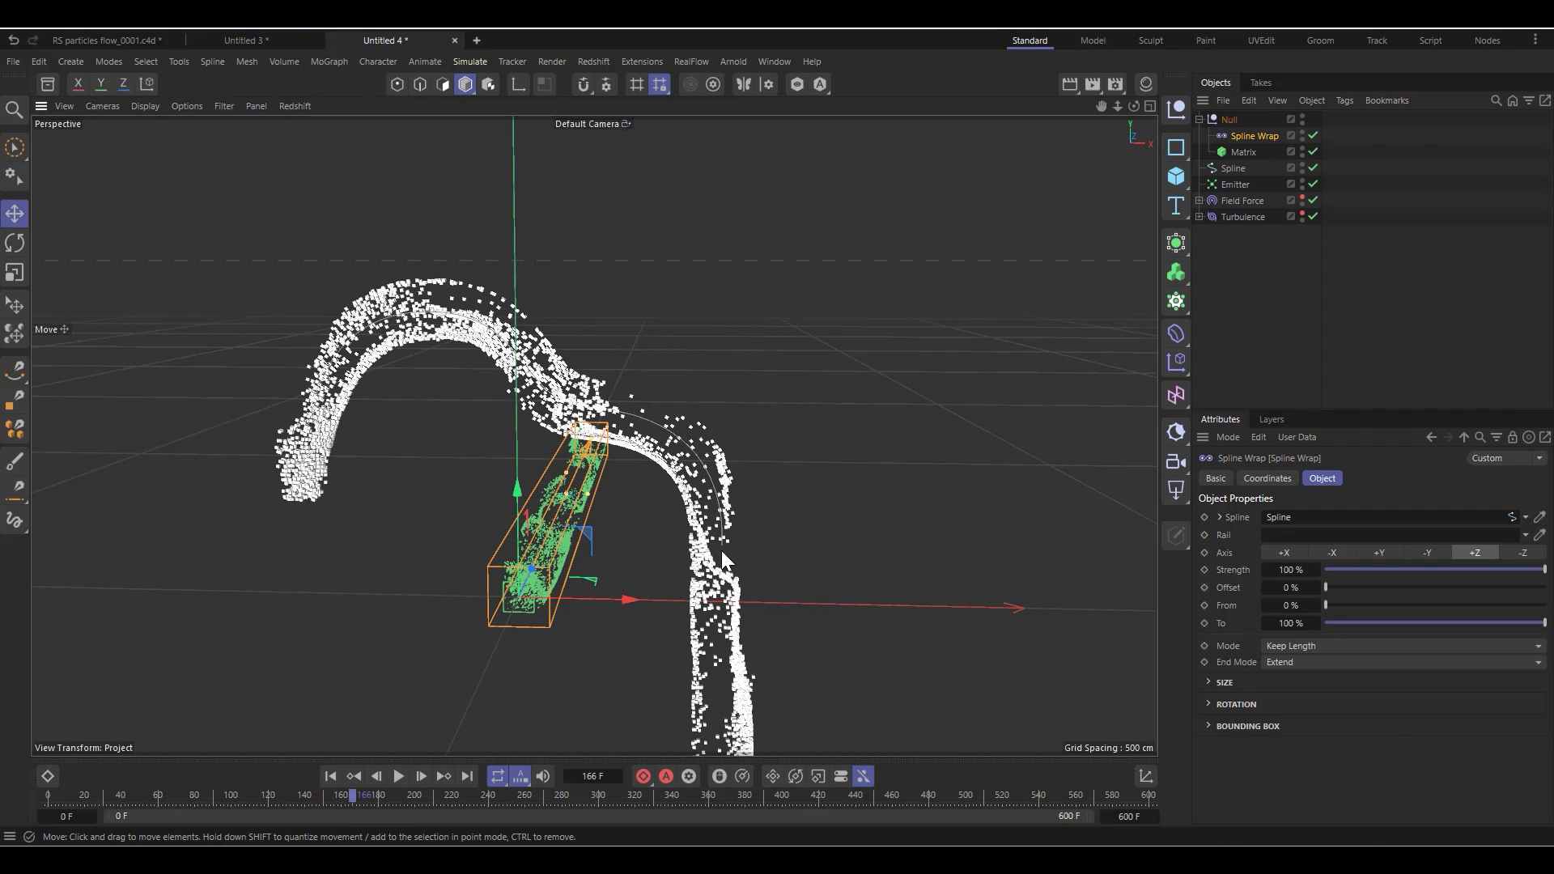
Add a Plain effector to the Matrix and turn off its Position transform
{"action": "left_click", "coordinate": [1241, 152]}
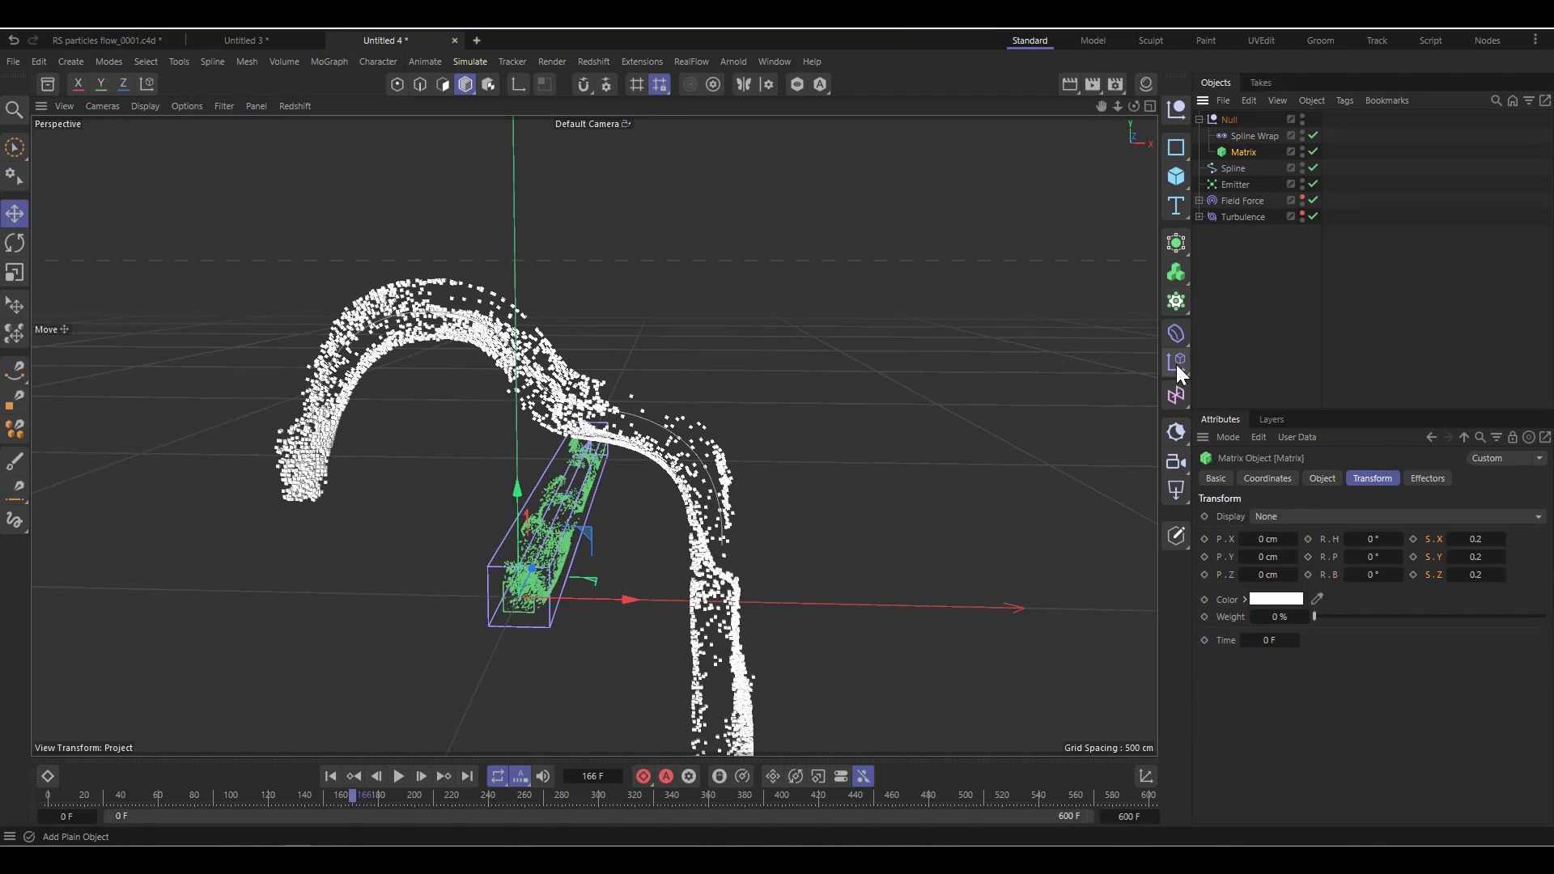
{"action": "left_click_drag", "start_coordinate": [1169, 361], "coordinate": [1204, 385]}
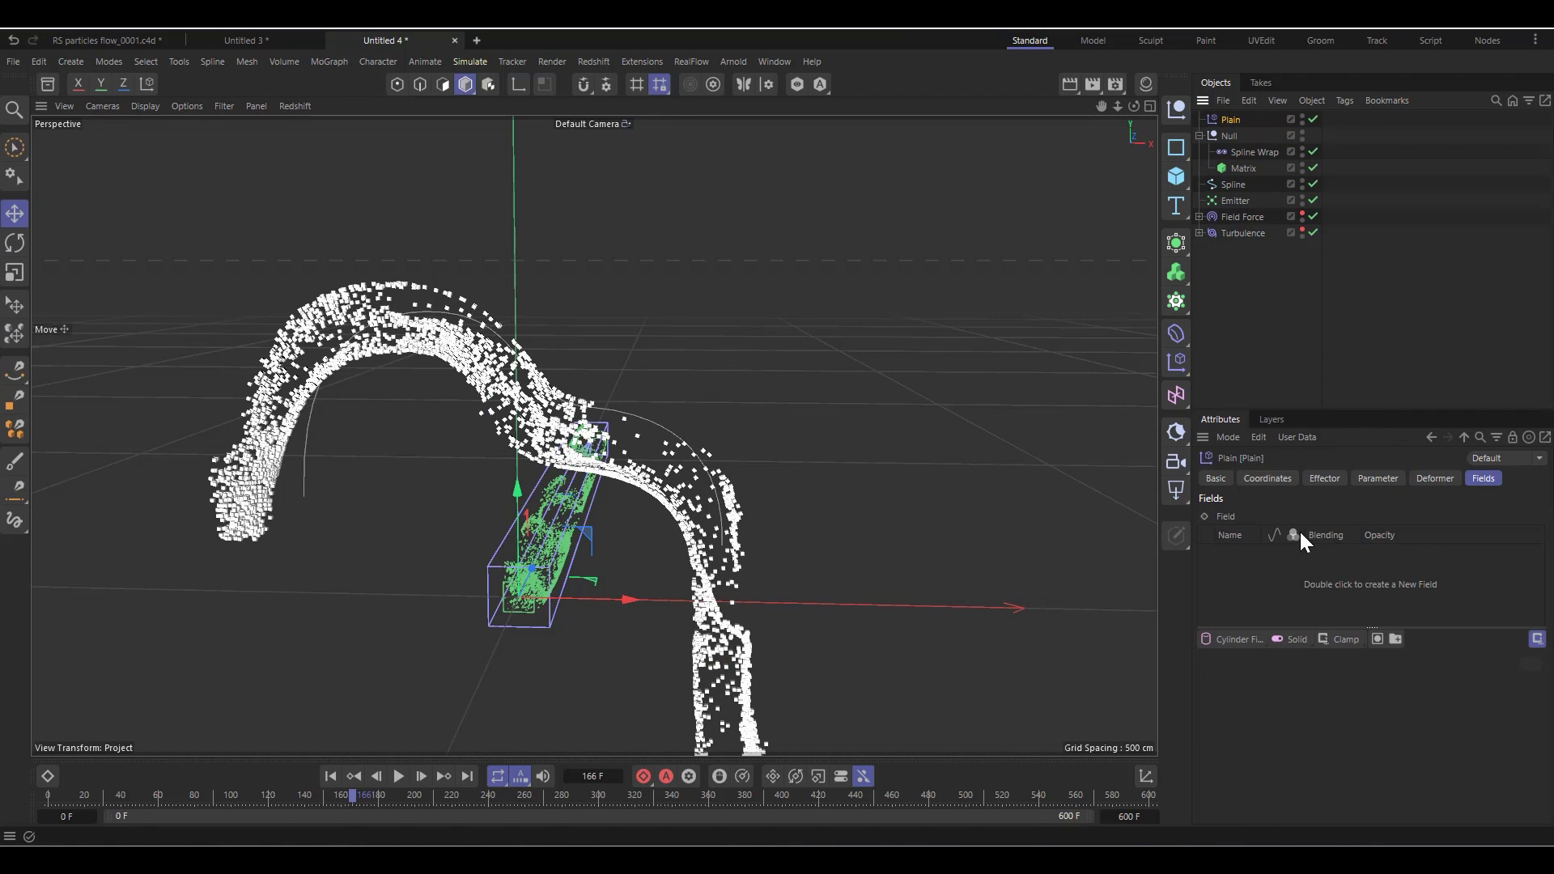
{"action": "left_click", "coordinate": [1379, 479]}
{"action": "left_click", "coordinate": [1298, 573]}
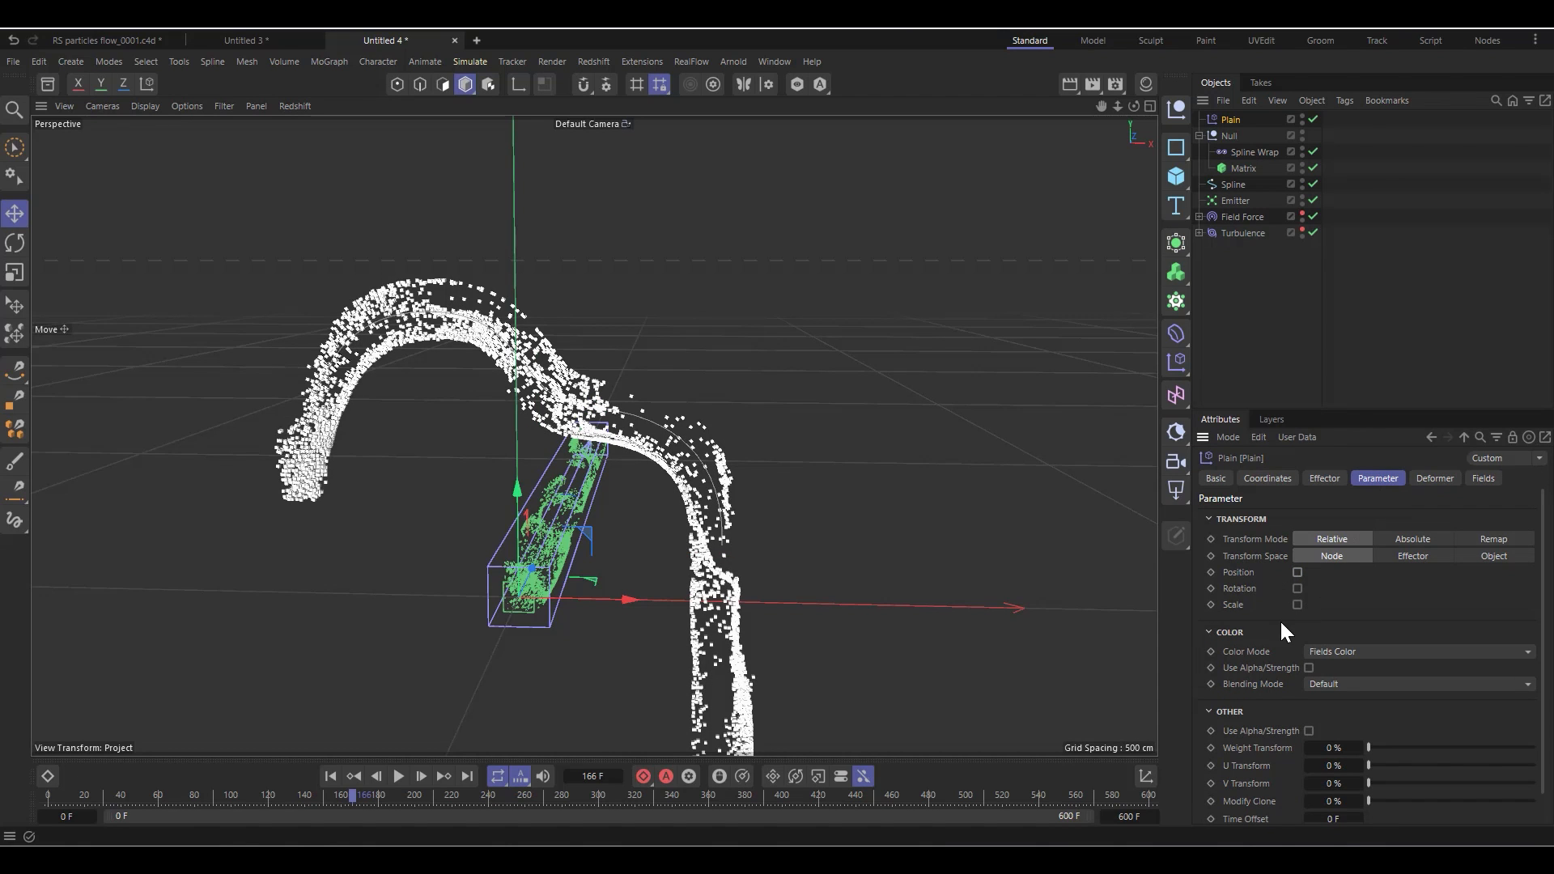
Enable Scale with Uniform Scale on the Plain effector and set the scale to -1
{"action": "left_click", "coordinate": [1297, 604]}
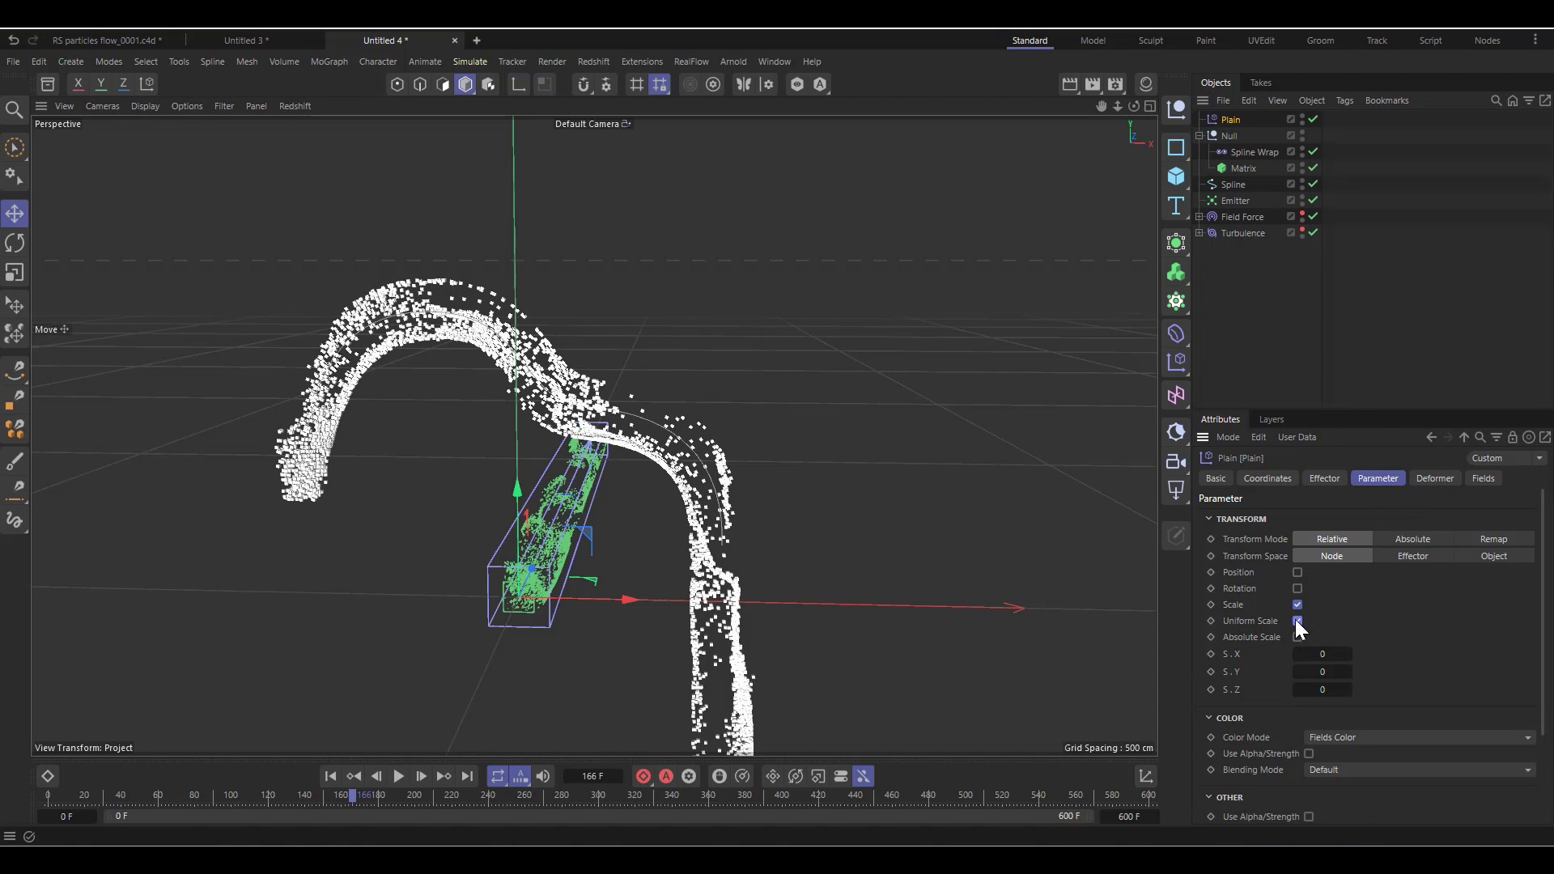
{"action": "left_click", "coordinate": [1297, 621]}
{"action": "left_click", "coordinate": [1320, 654]}
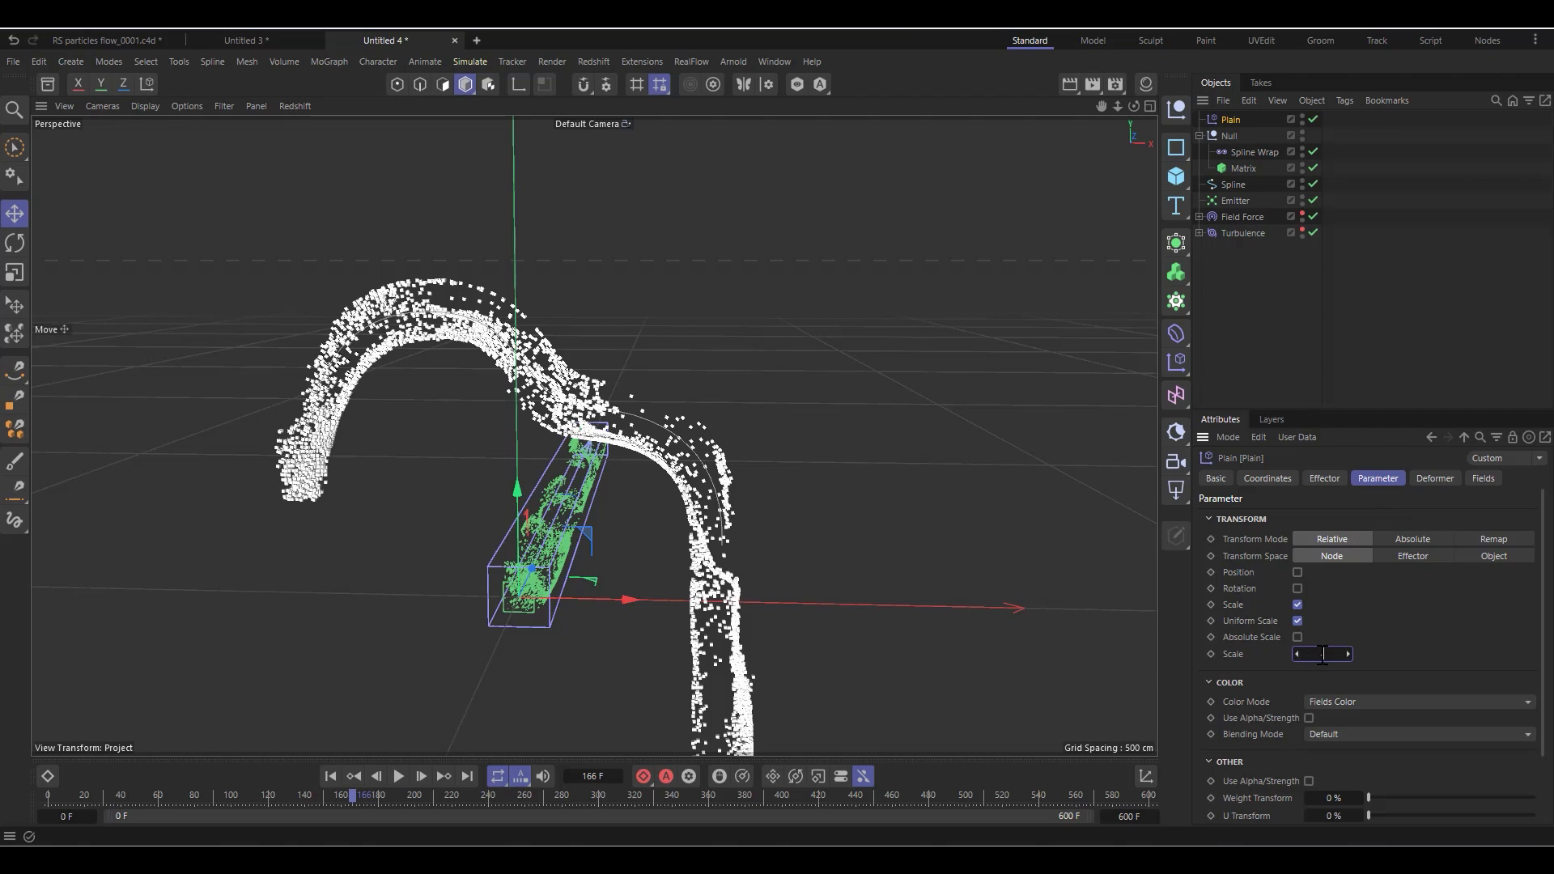
{"action": "type", "text": "-1"}
{"action": "key", "text": "Return"}
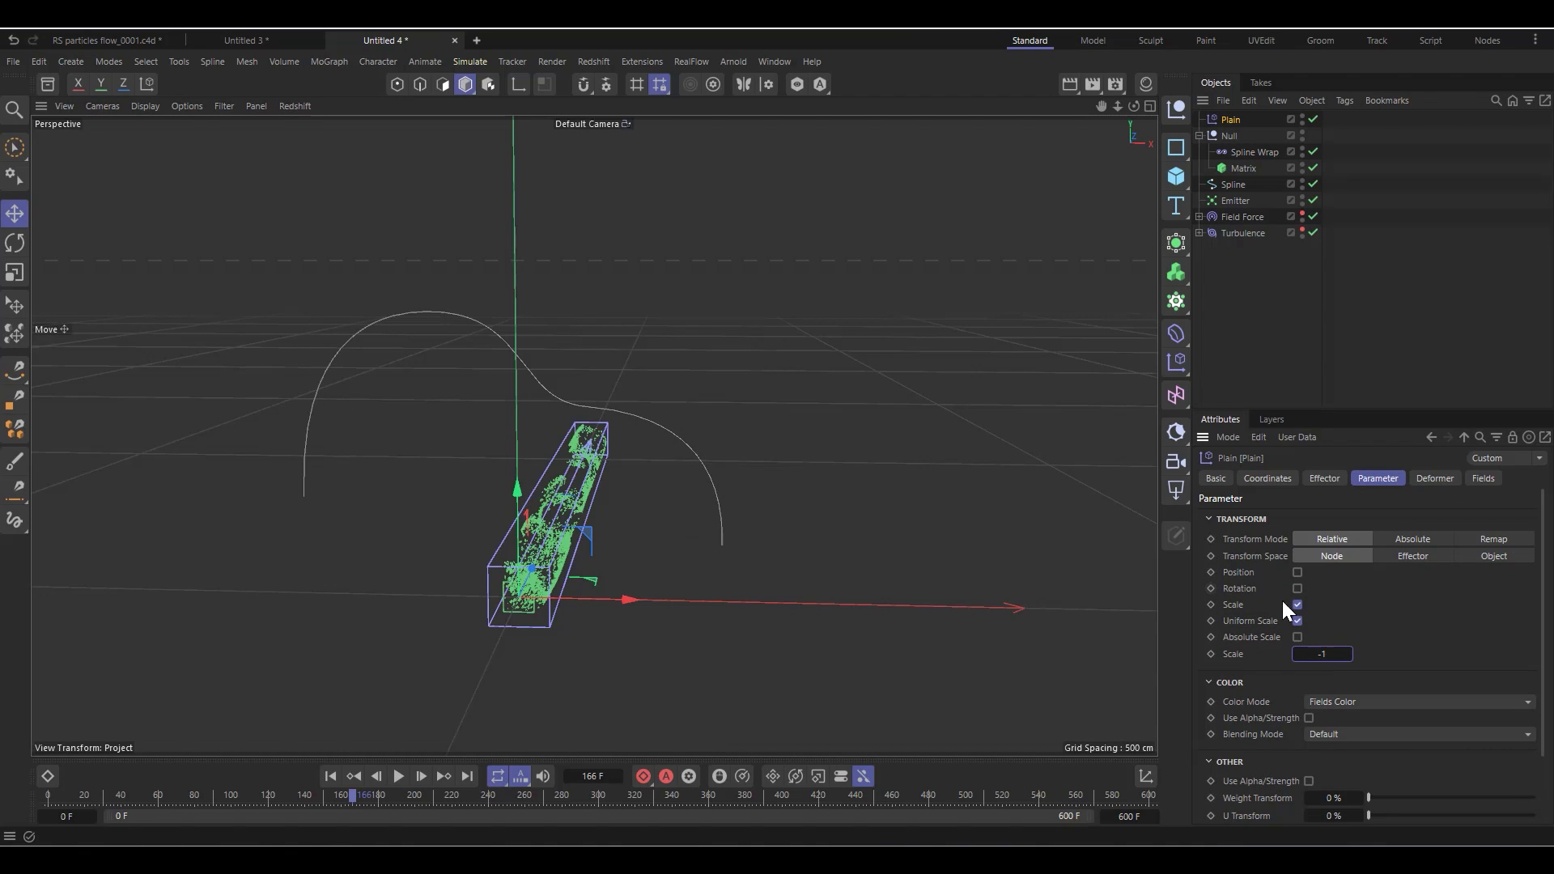
Add a Linear Field to the Plain effector to limit where it scales the clones
{"action": "left_click", "coordinate": [1485, 479]}
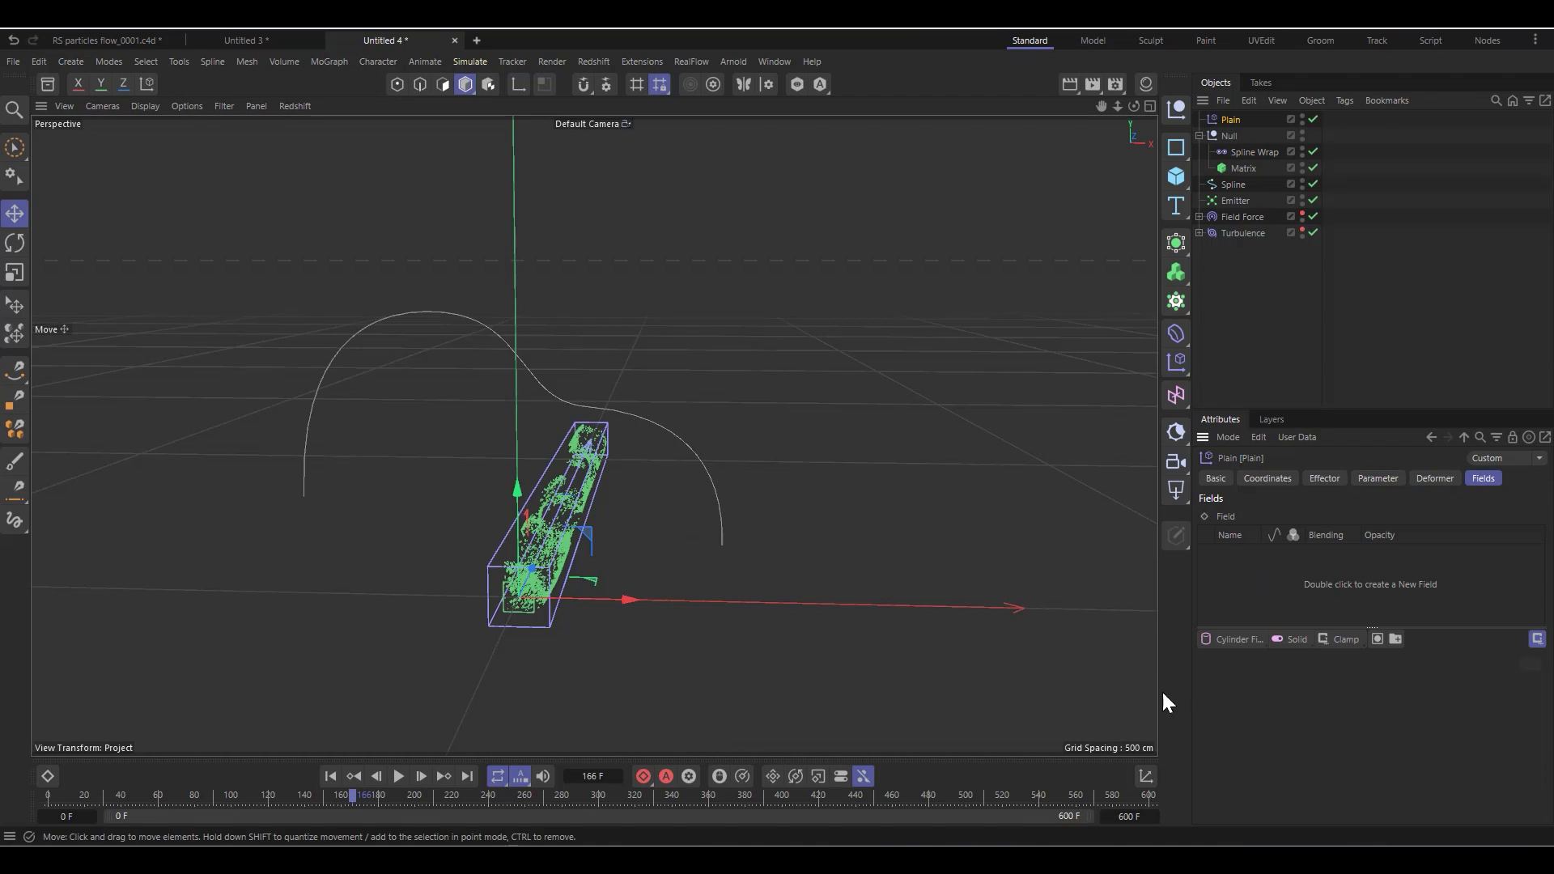
{"action": "left_click", "coordinate": [1230, 639]}
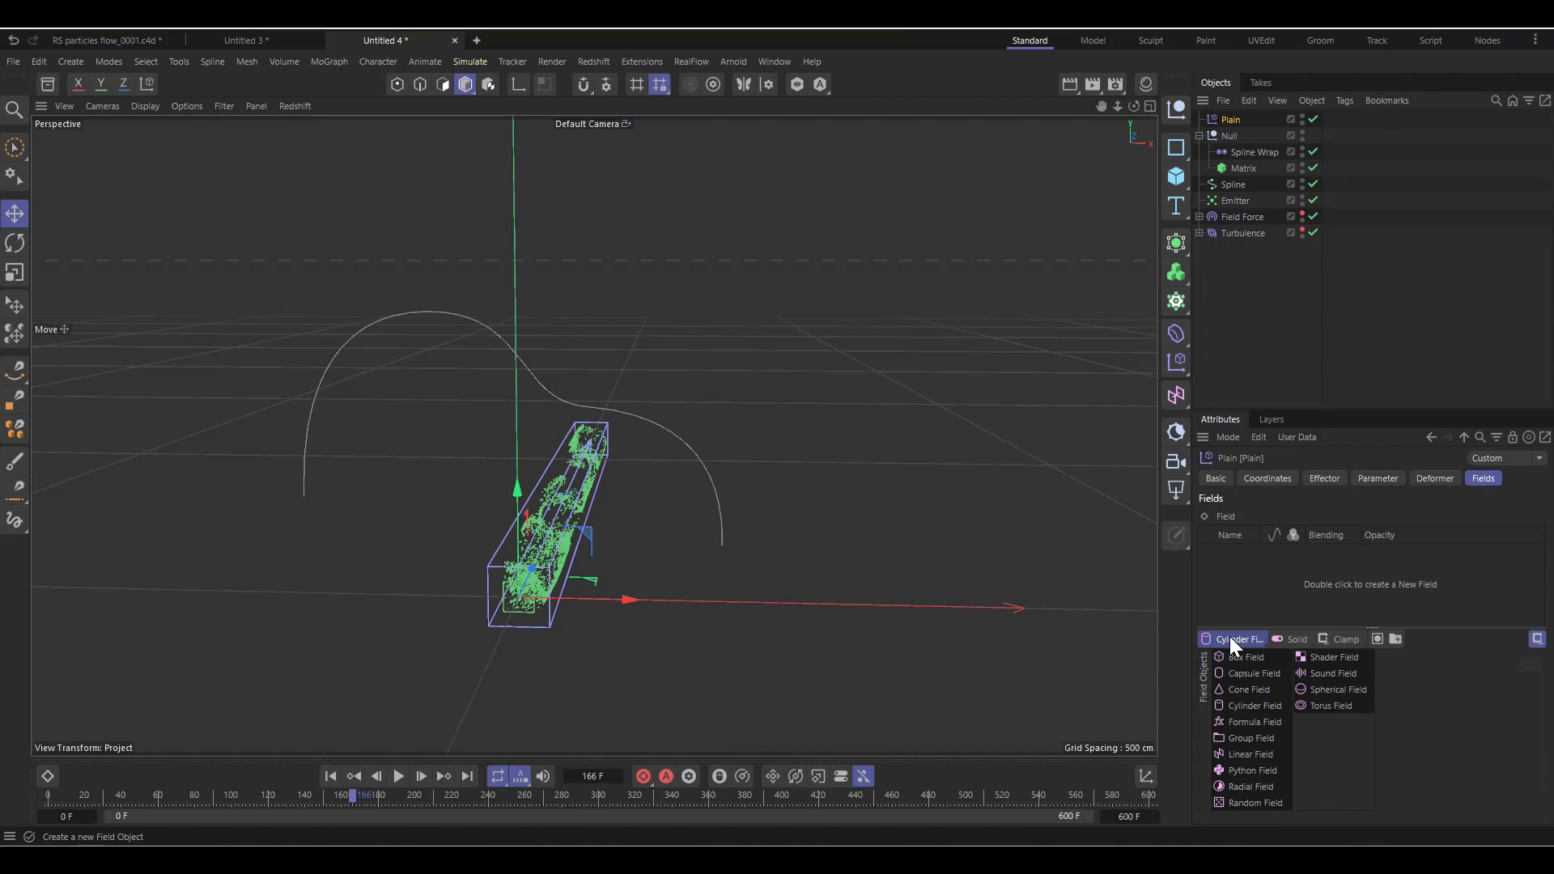
{"action": "left_click", "coordinate": [1247, 753]}
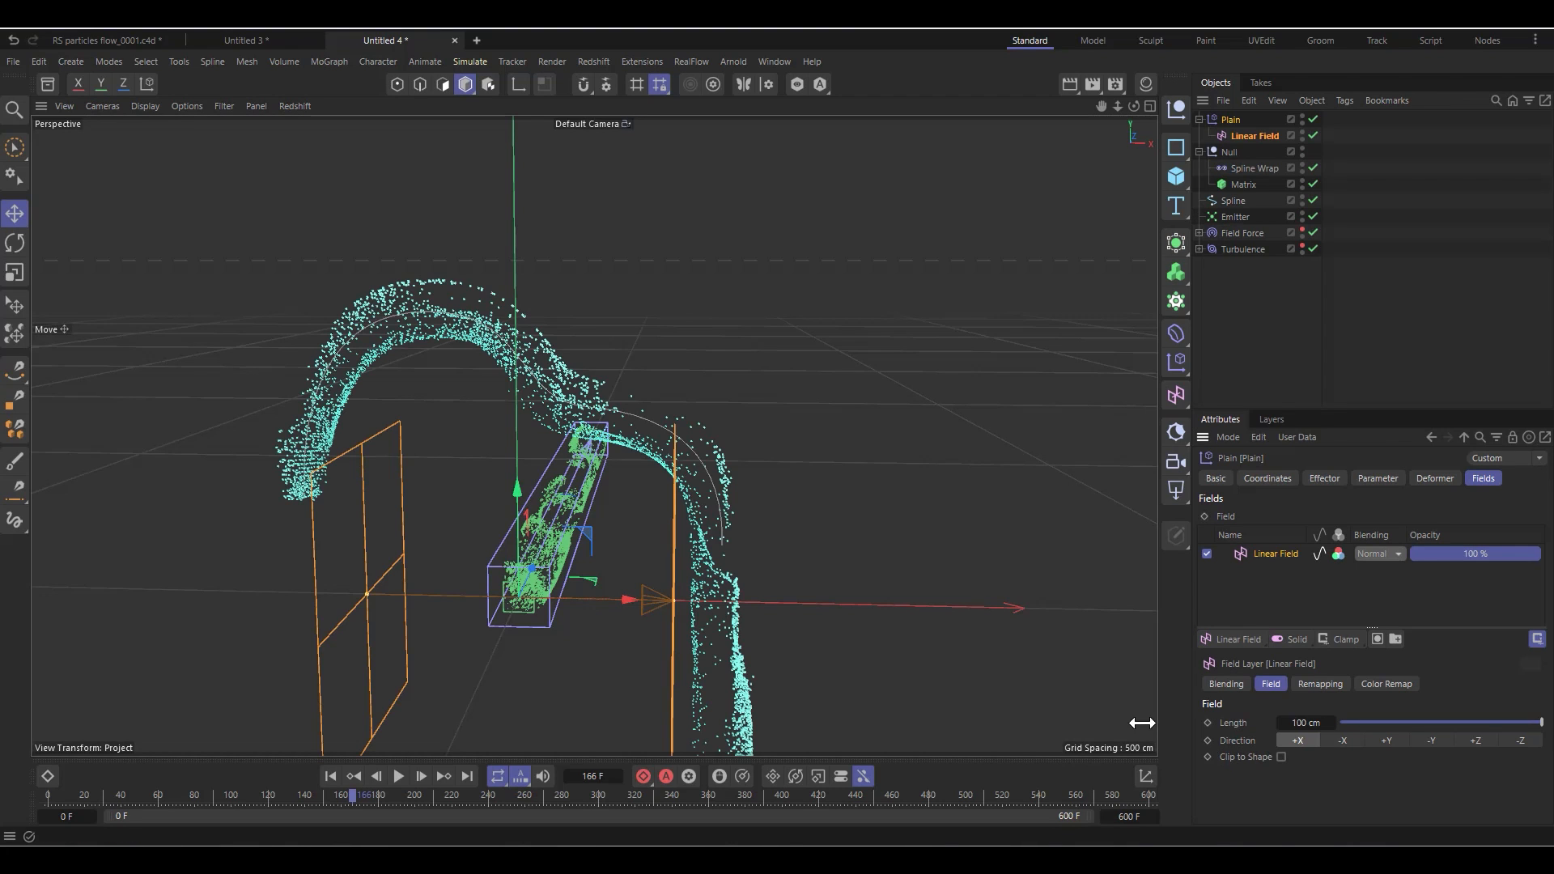
Disable the Spline Wrap to show the straight particle stream and hide the Emitter in the viewport
{"action": "left_click", "coordinate": [1313, 167]}
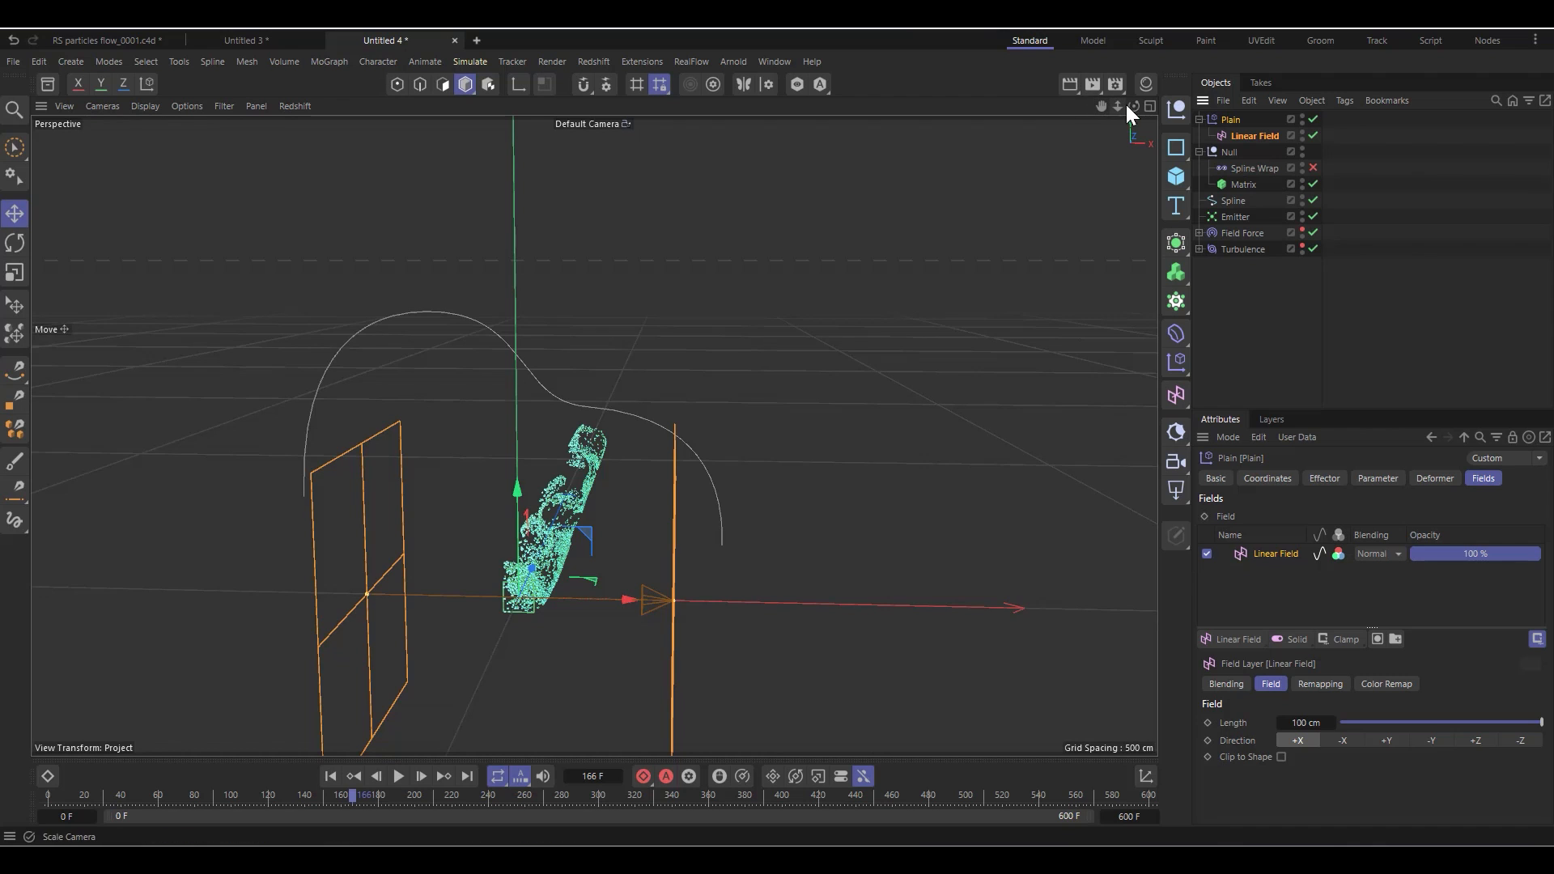
{"action": "left_click_drag", "start_coordinate": [1134, 107], "coordinate": [837, 468]}
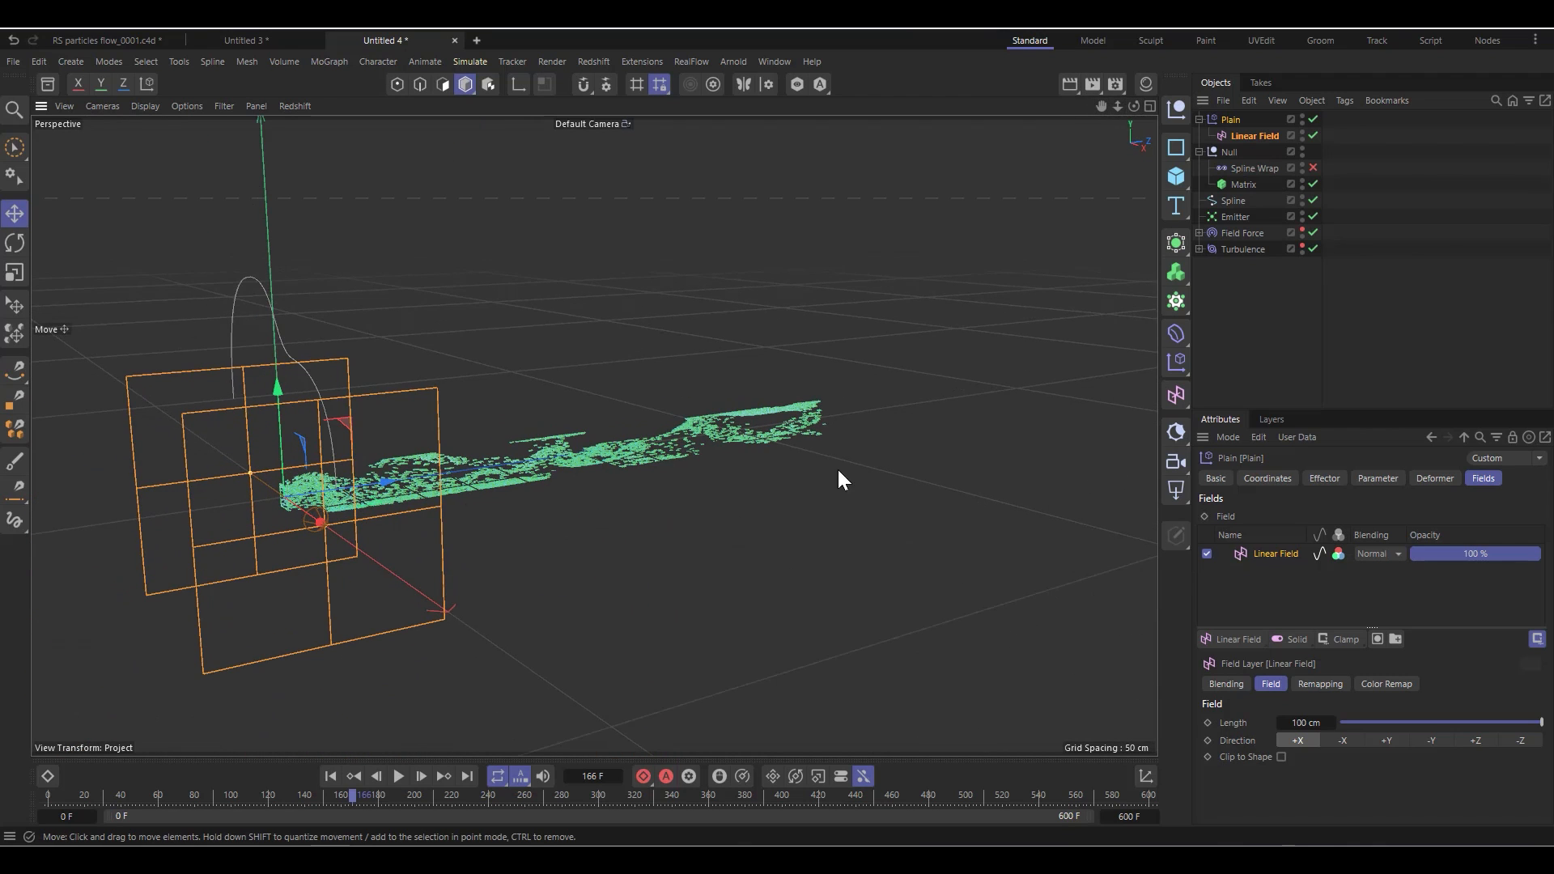
{"action": "left_click", "coordinate": [1253, 186]}
{"action": "left_click", "coordinate": [1302, 213]}
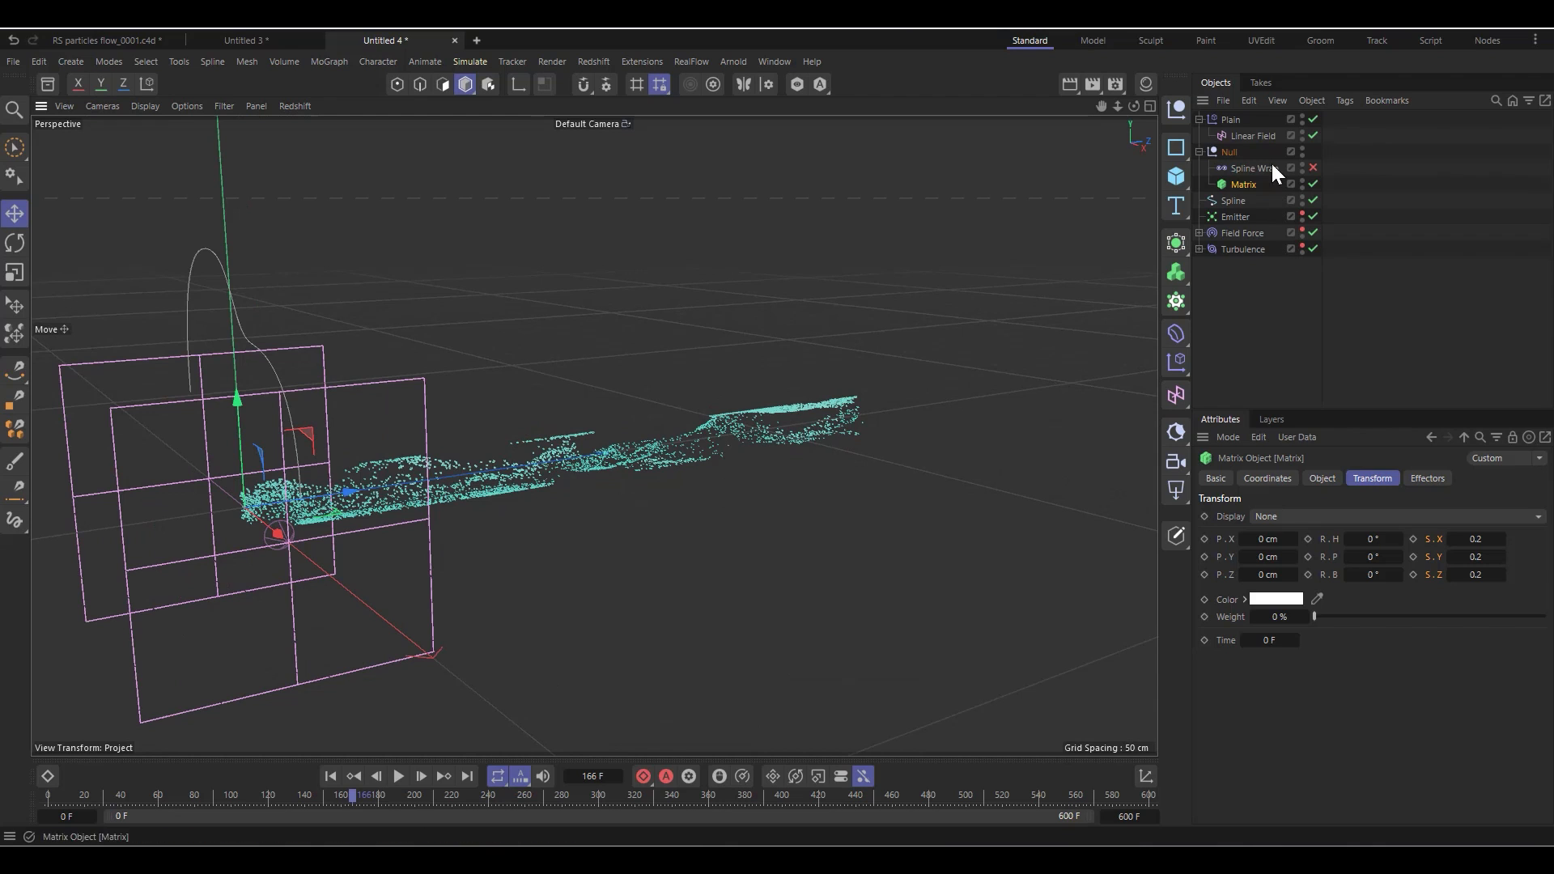
Set the Linear Field's direction to +Z
{"action": "left_click", "coordinate": [1254, 135]}
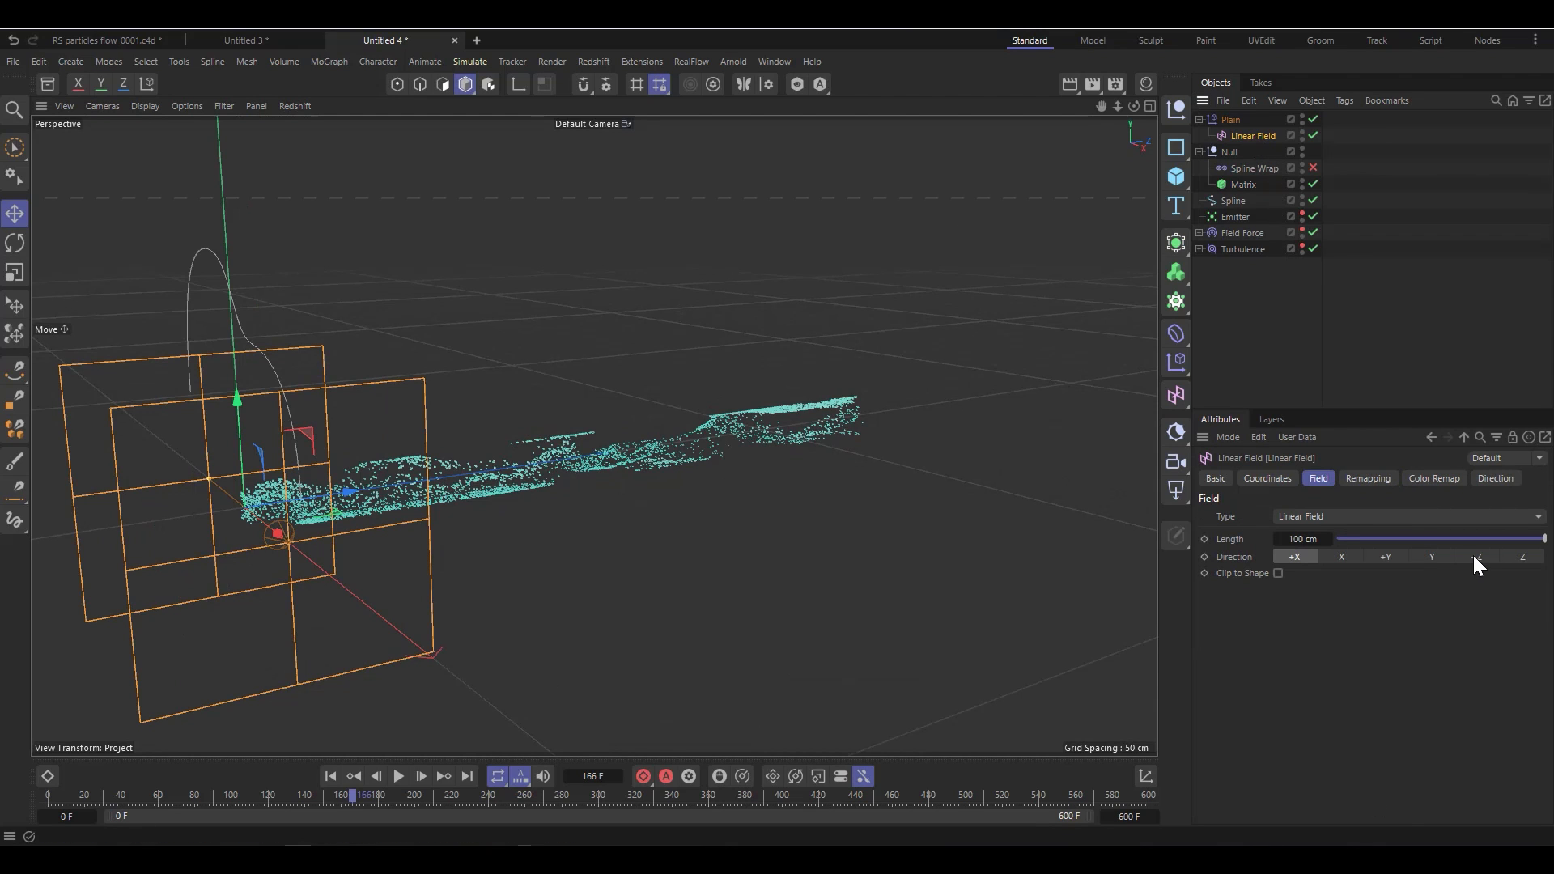
{"action": "left_click", "coordinate": [1522, 556]}
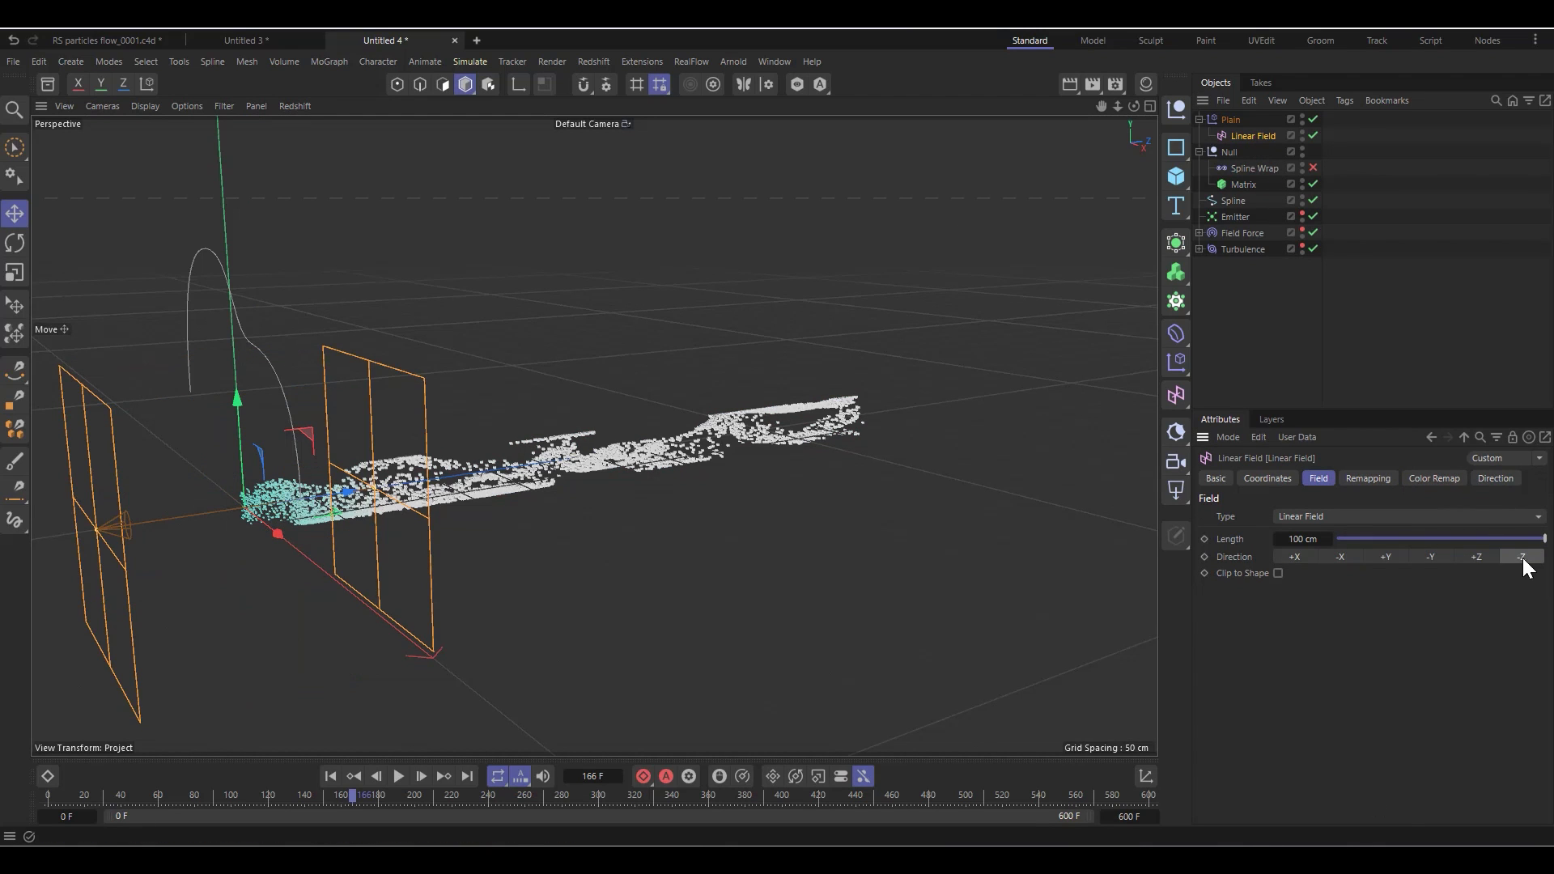
{"action": "left_click", "coordinate": [1474, 558]}
Move the Linear Field along the Z axis to near the far end of the straight particle stream
{"action": "left_click_drag", "start_coordinate": [304, 492], "coordinate": [488, 487]}
{"action": "key", "text": "t"}
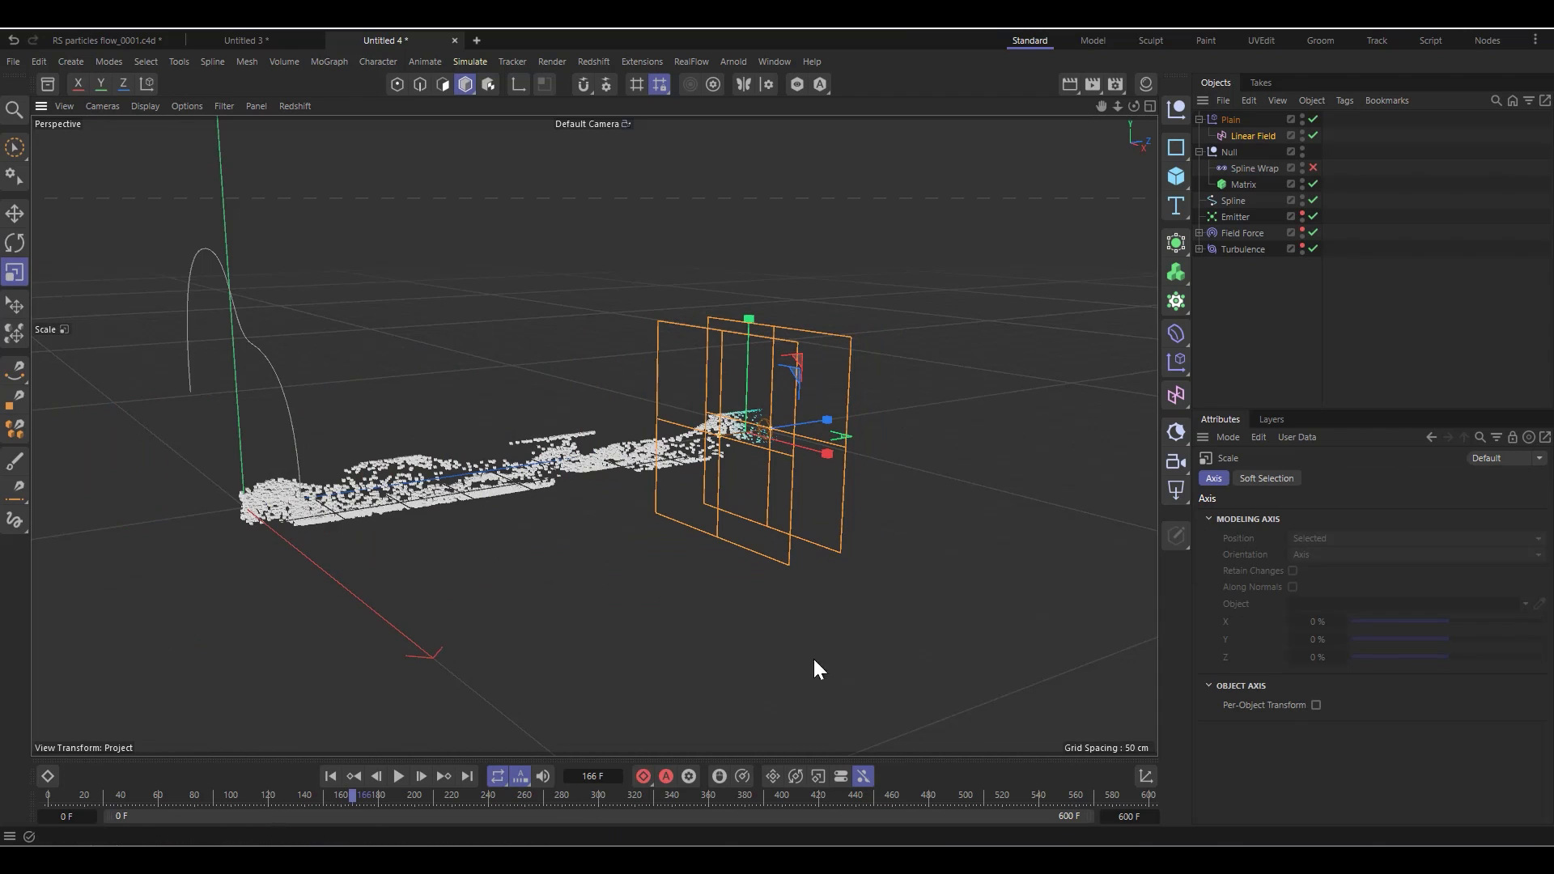
{"action": "left_click", "coordinate": [14, 213]}
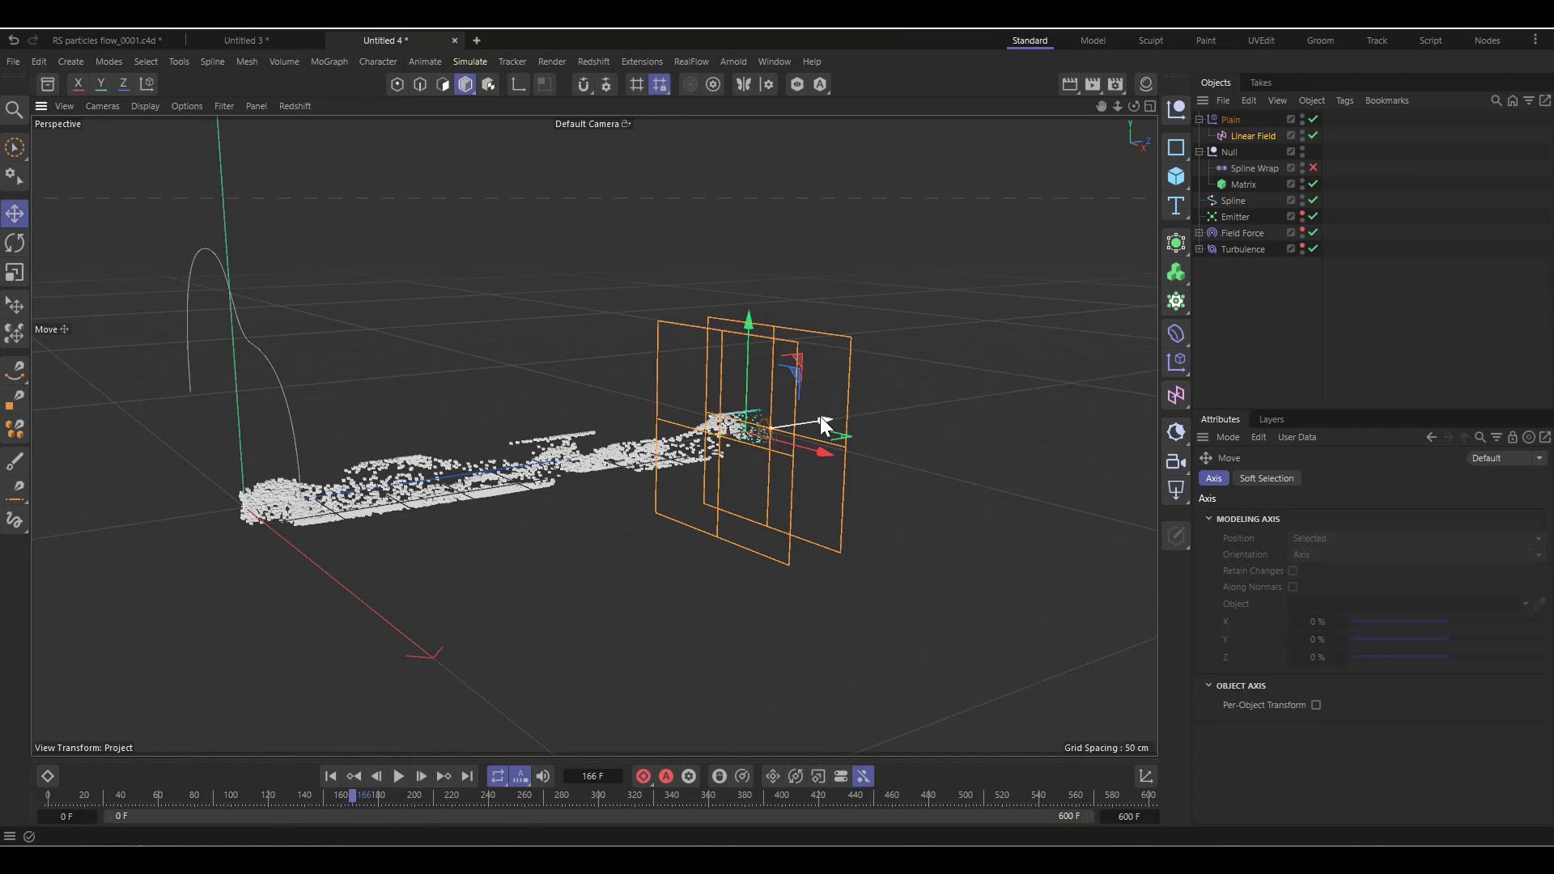
{"action": "left_click_drag", "start_coordinate": [814, 420], "coordinate": [792, 425]}
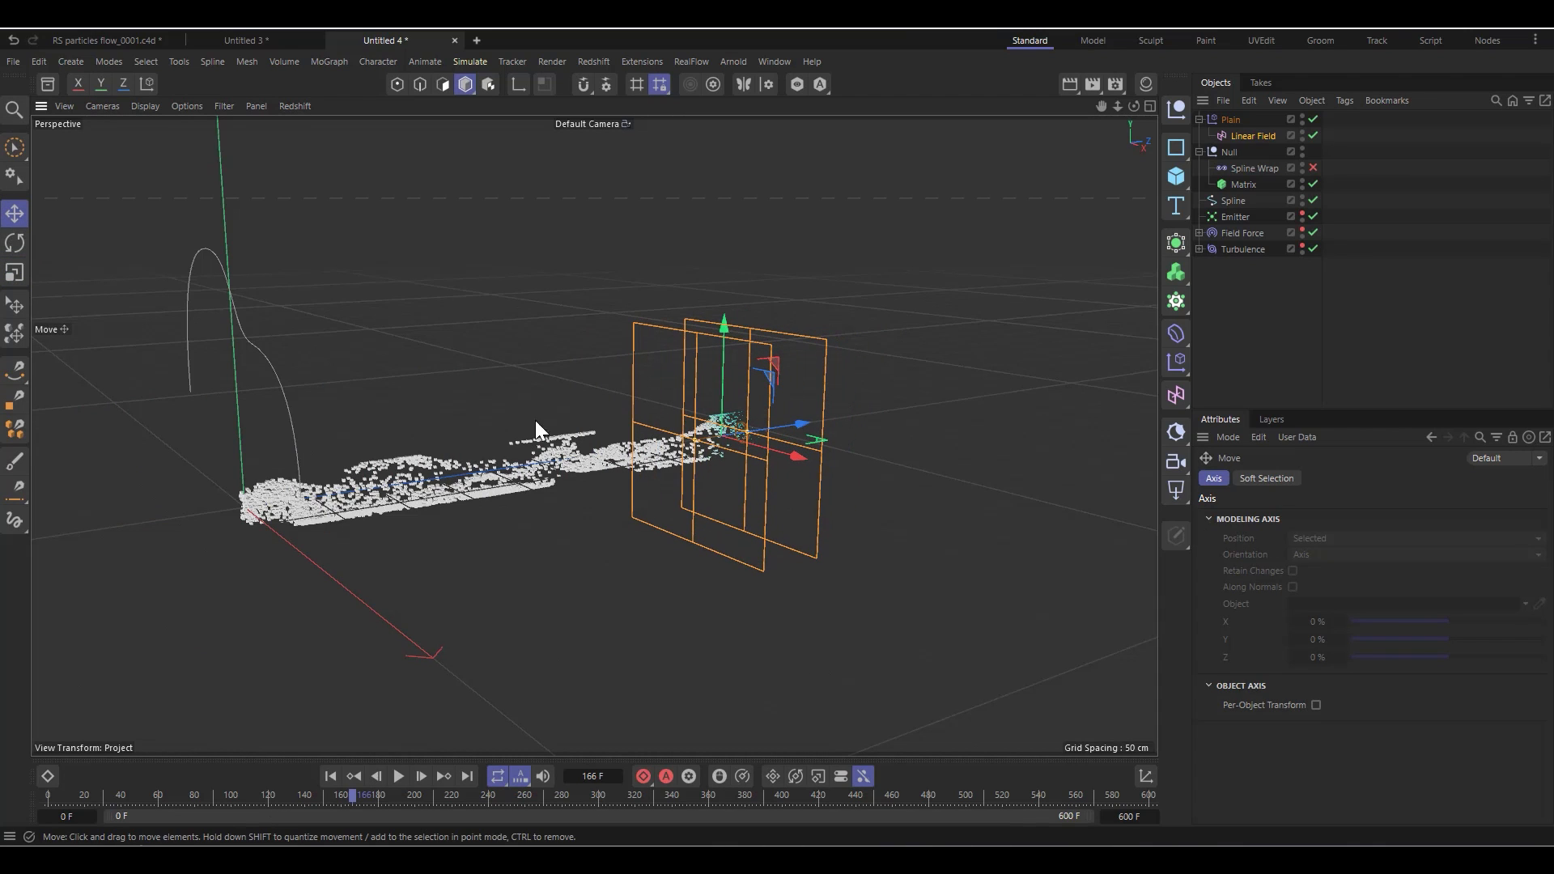
Play the simulation and re-enable the Spline Wrap to view the scaled clones along the spline
{"action": "left_click", "coordinate": [400, 775]}
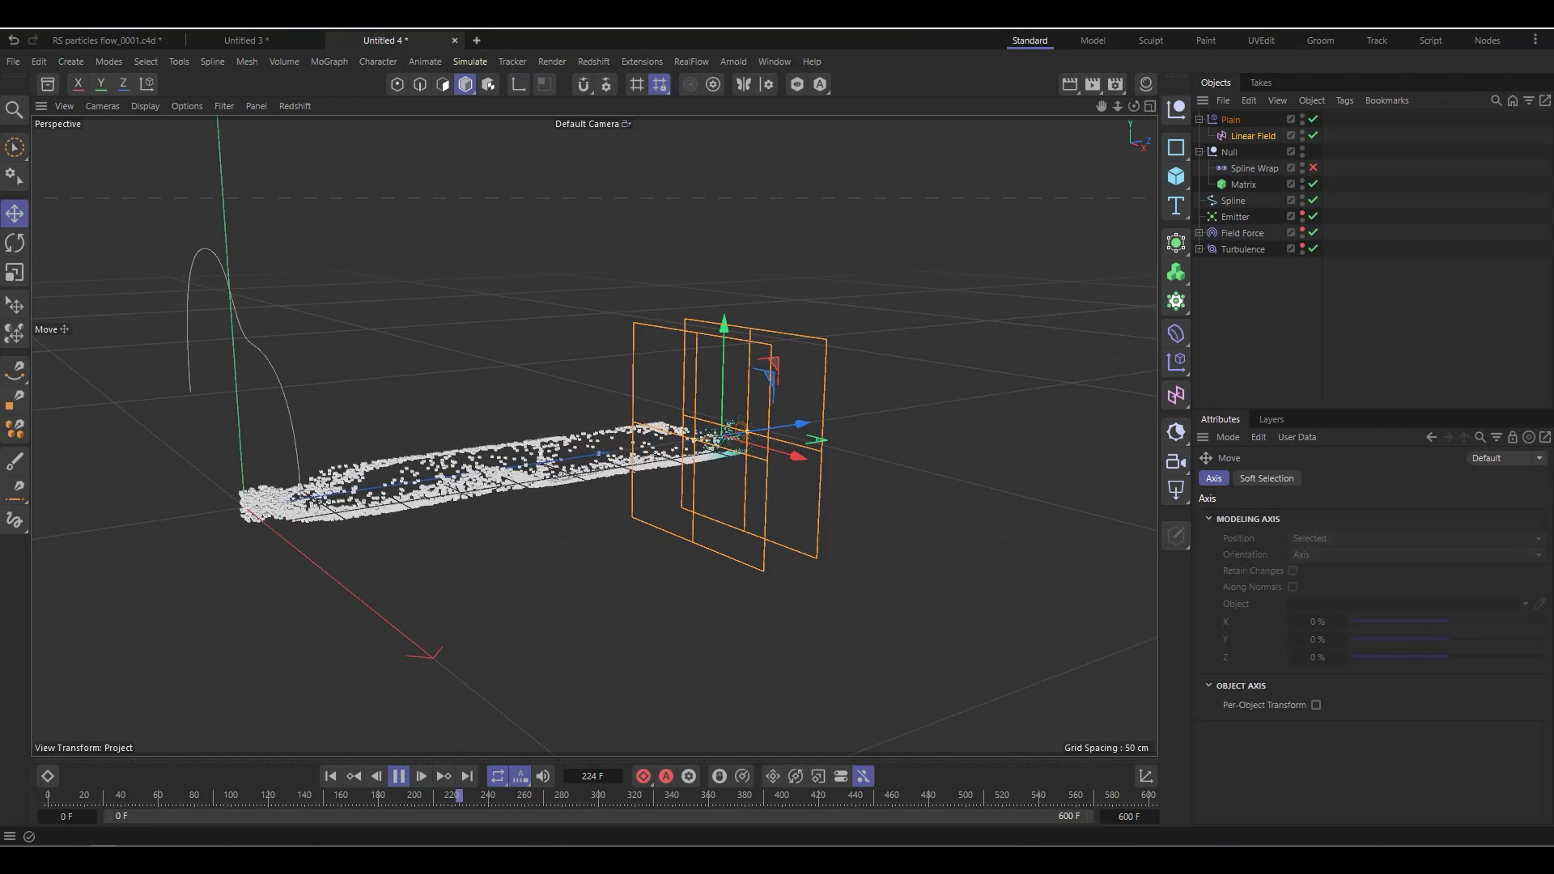
{"action": "left_click", "coordinate": [1313, 167]}
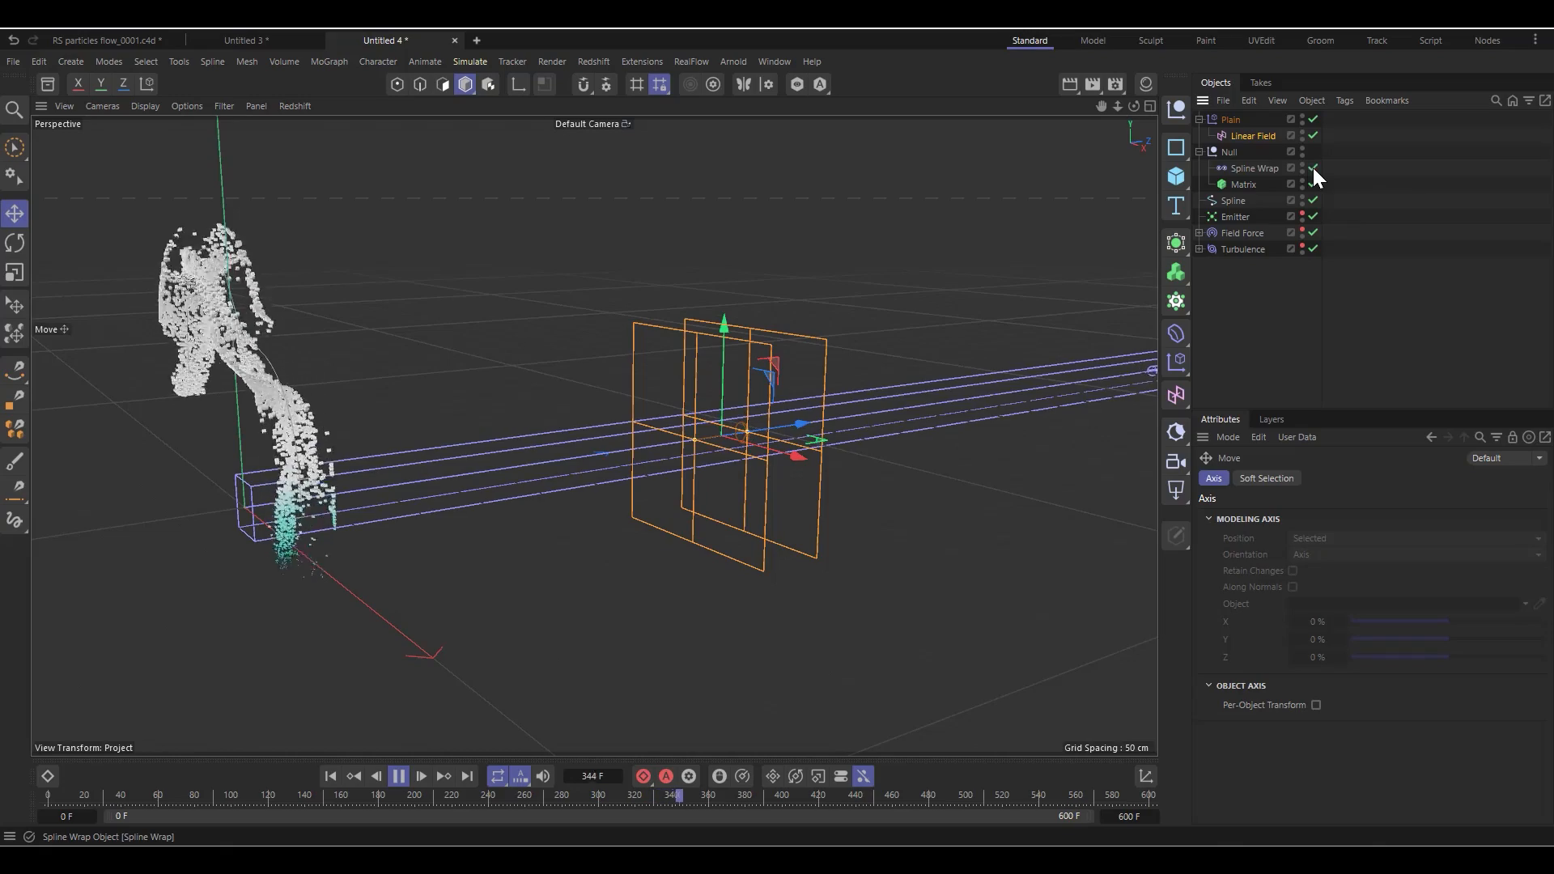
{"action": "left_click_drag", "start_coordinate": [1134, 107], "coordinate": [1130, 139]}
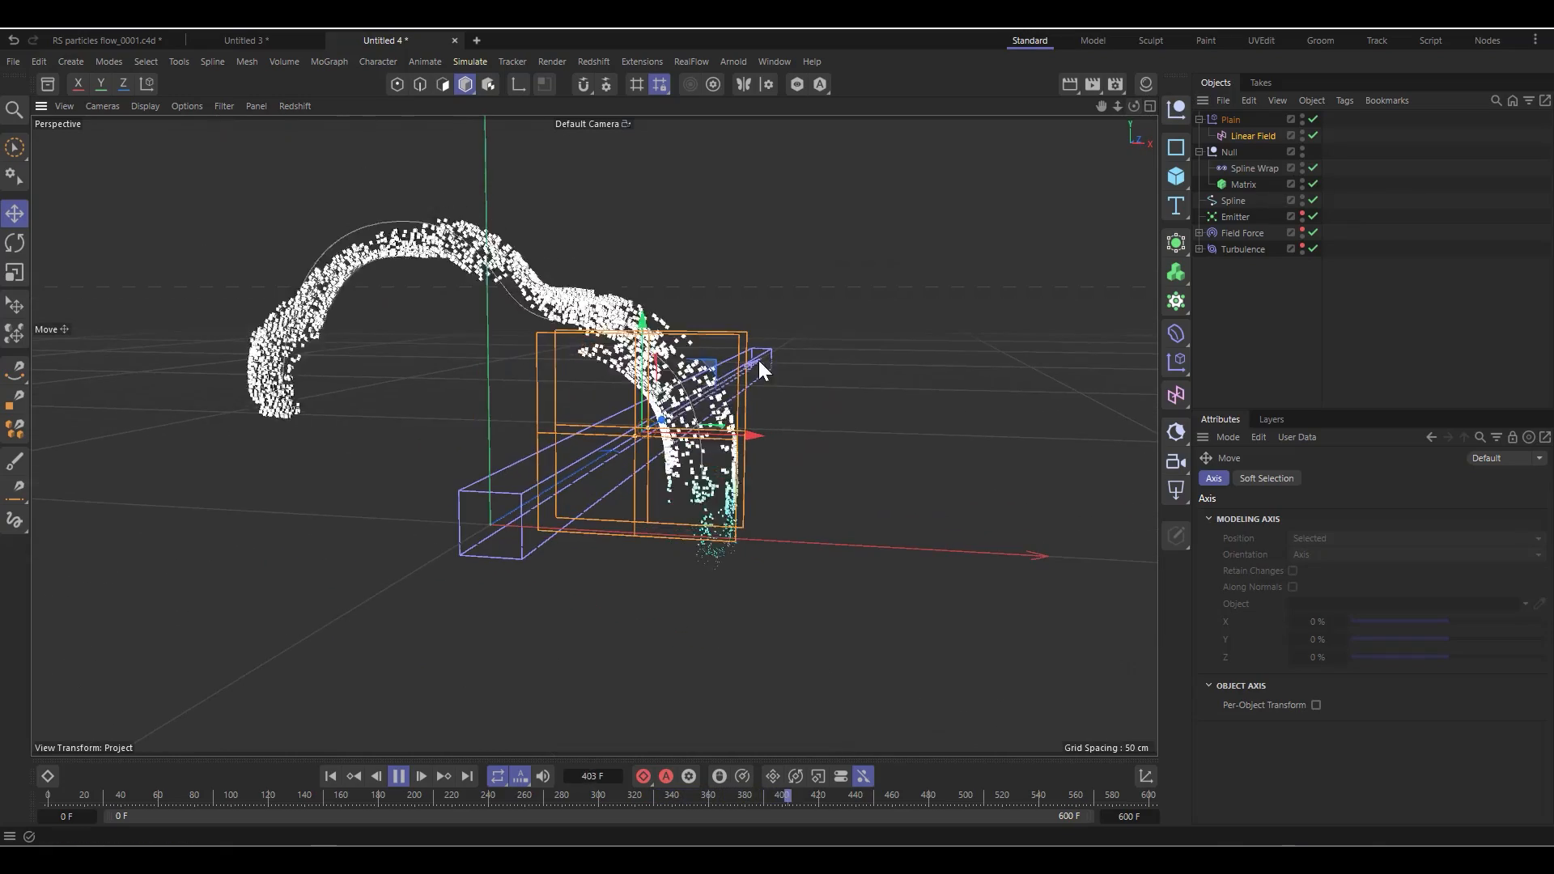
{"action": "scroll", "coordinate": [585, 450], "scroll_direction": "up", "scroll_amount": 2}
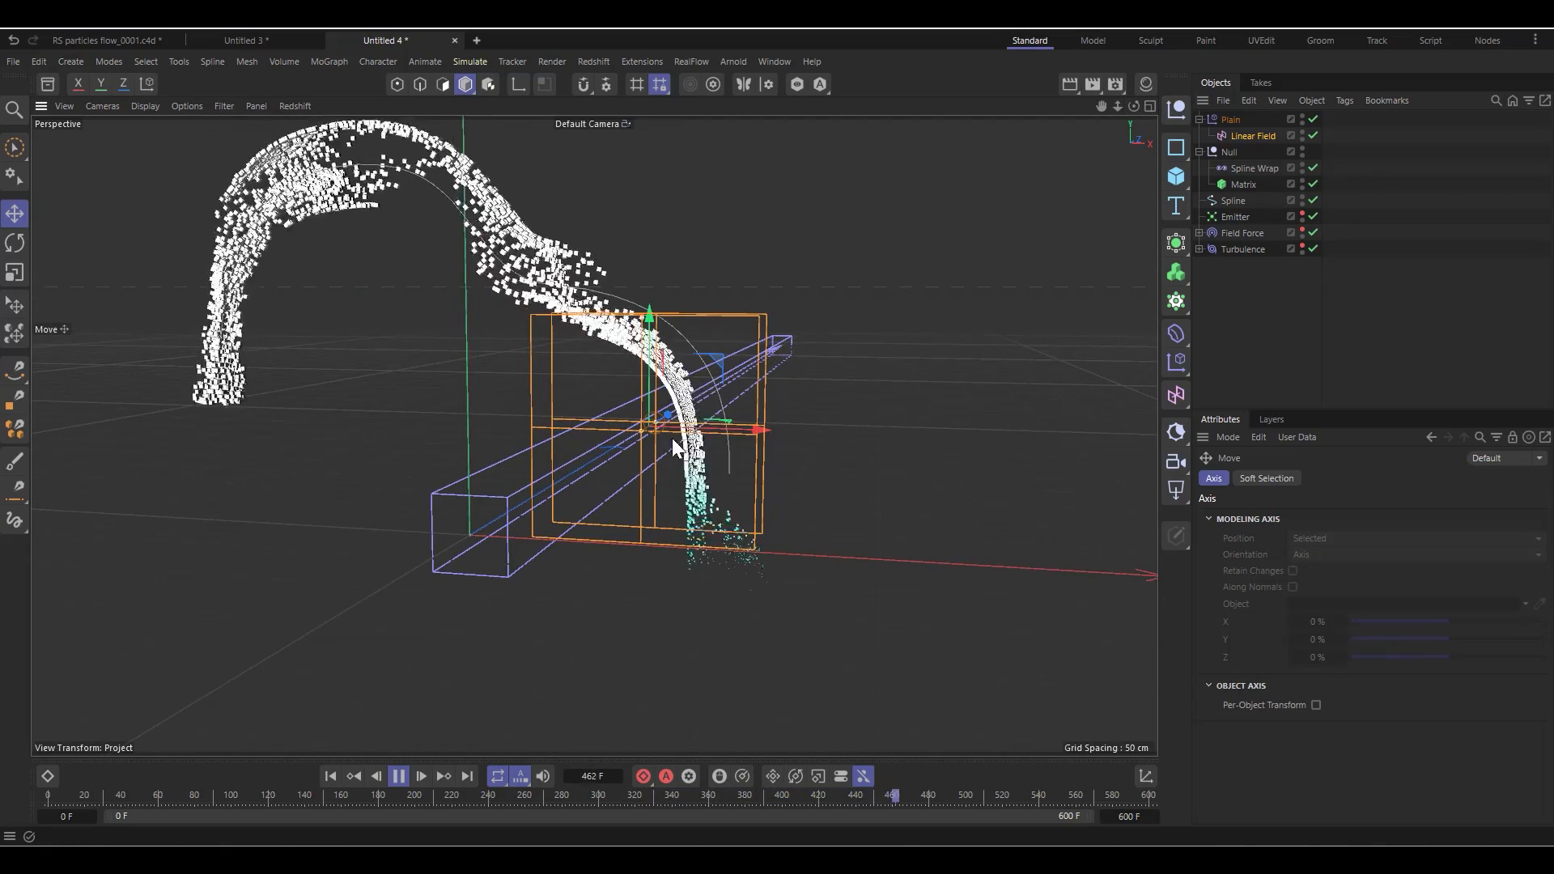
Shift the Linear Field slightly back along Z during playback so the clones shrink closer to the spline's end, and pause the simulation
{"action": "mouse_move", "coordinate": [681, 422]}
{"action": "left_mouse_down"}
{"action": "mouse_move", "coordinate": [670, 411]}
{"action": "mouse_move", "coordinate": [585, 455]}
{"action": "mouse_move", "coordinate": [688, 398]}
{"action": "mouse_move", "coordinate": [662, 419]}
{"action": "left_mouse_up"}
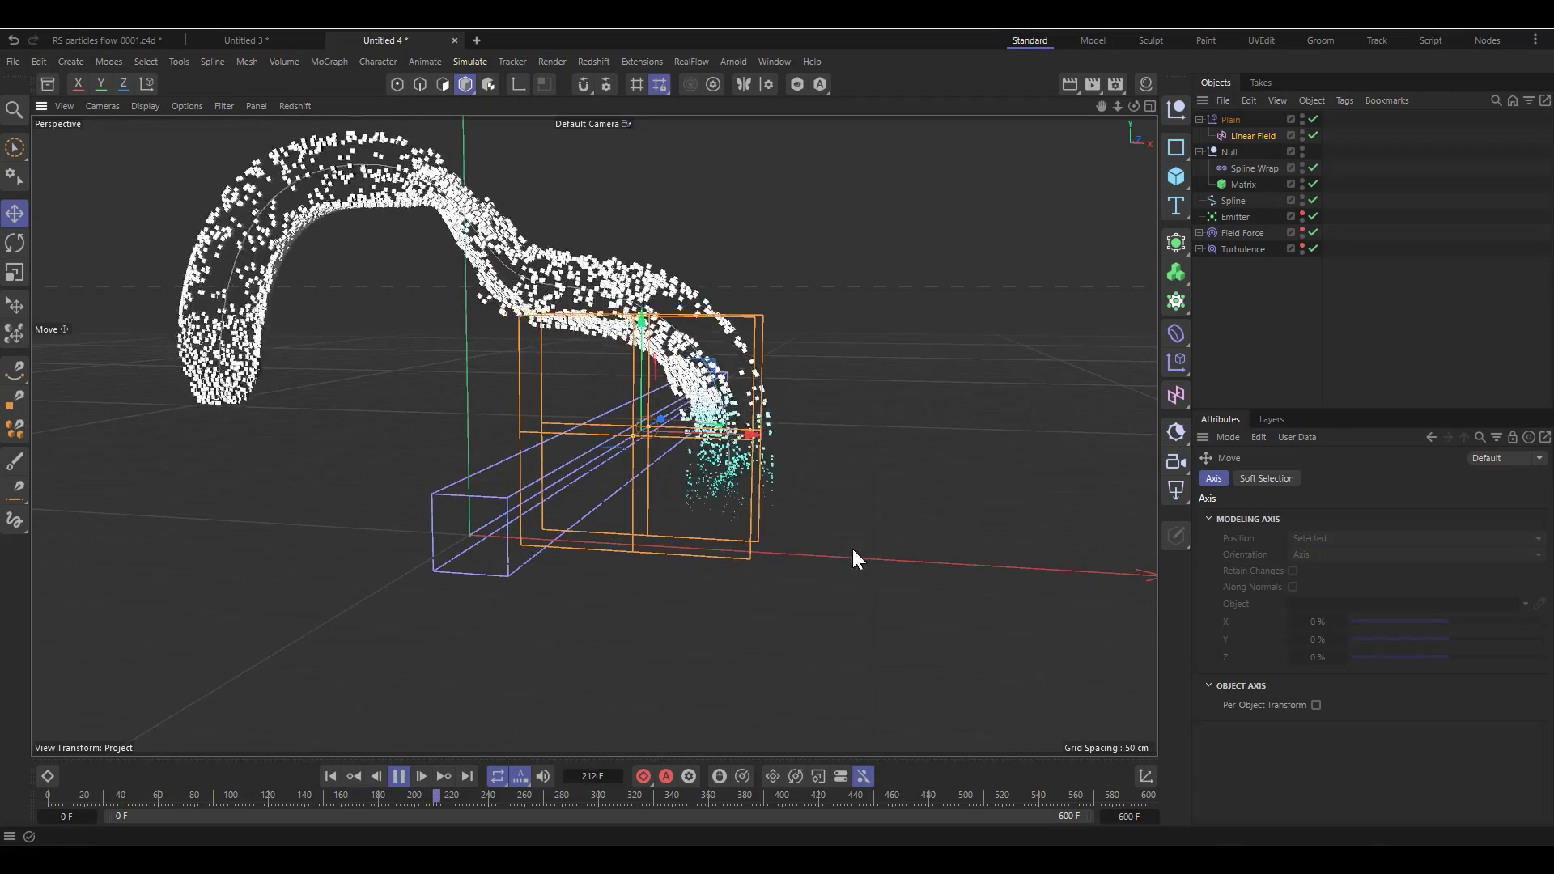
{"action": "left_click", "coordinate": [398, 776]}
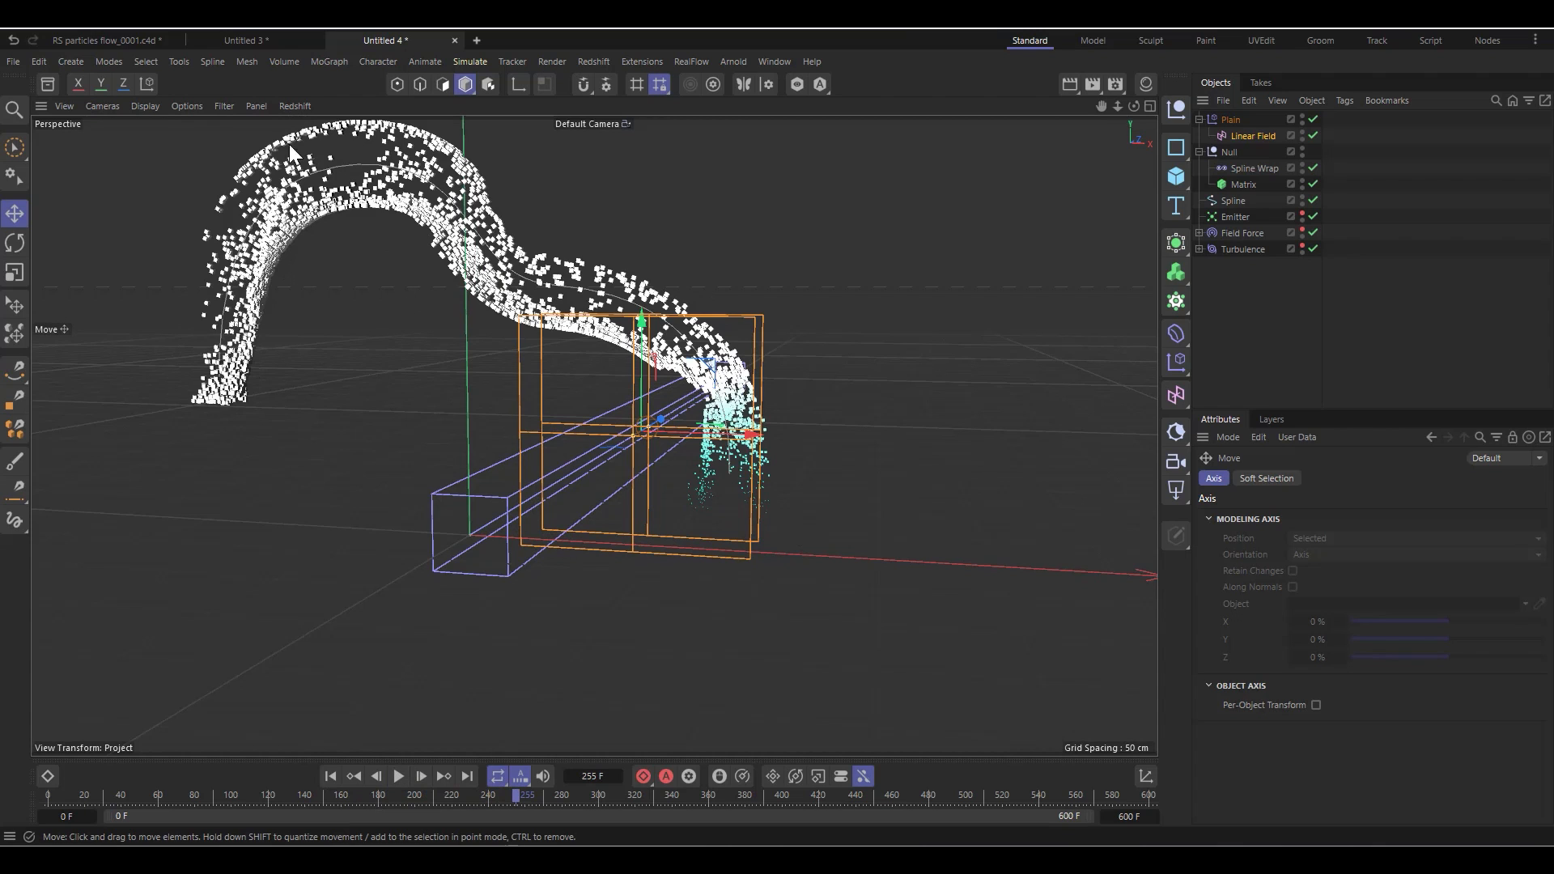
{"action": "scroll", "coordinate": [688, 472], "scroll_direction": "up", "scroll_amount": 3}
{"action": "scroll", "coordinate": [688, 478], "scroll_direction": "down", "scroll_amount": 3}
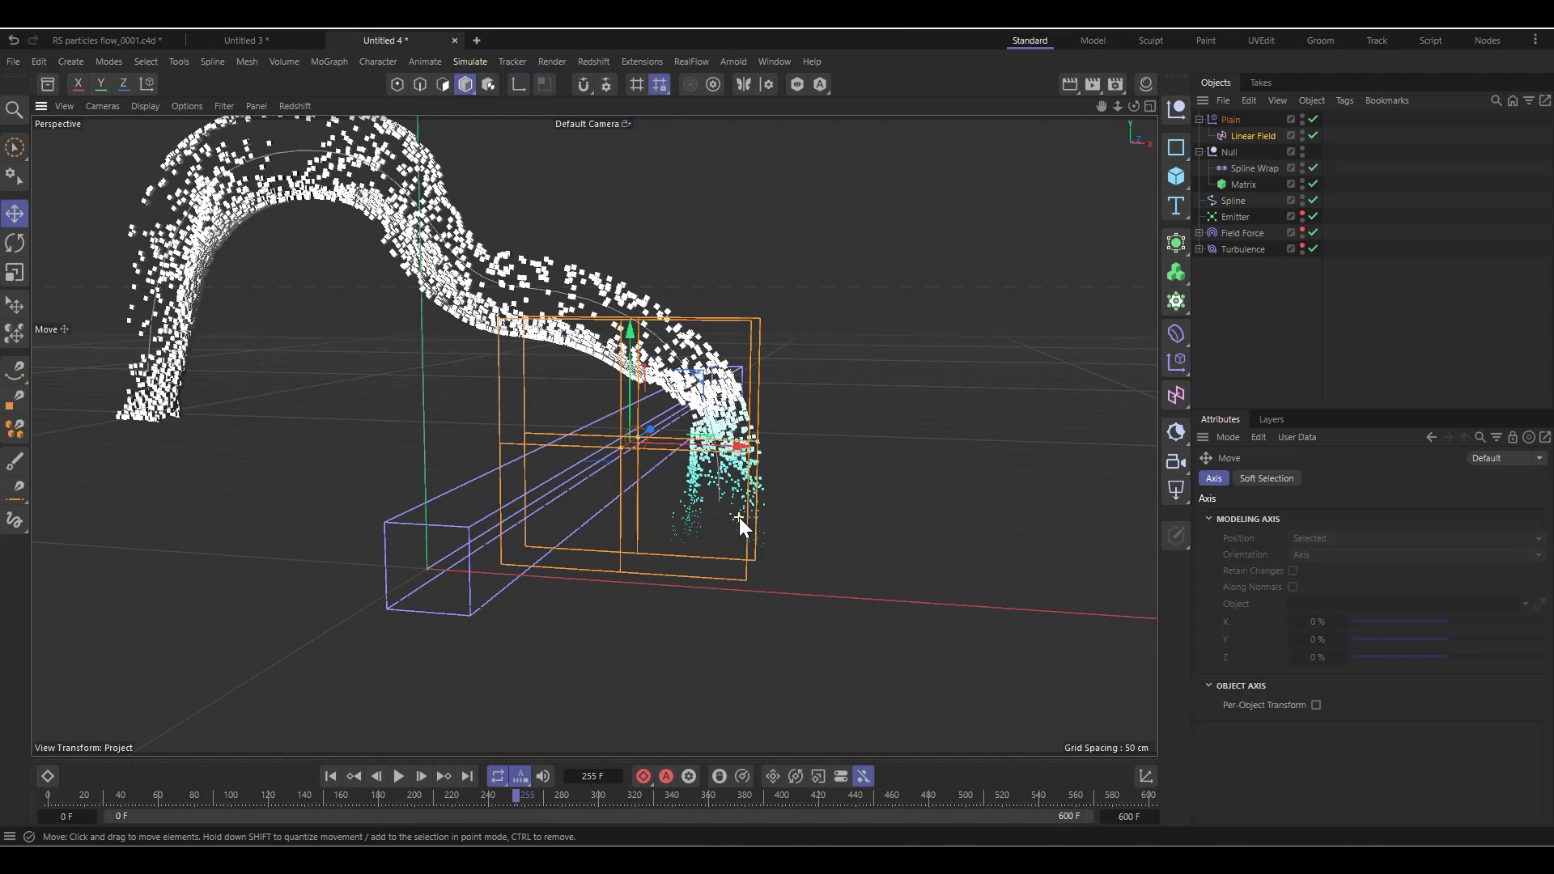
Hide the Linear Field and the Spline Wrap in the viewport so only the clones and the spline are displayed
{"action": "left_click", "coordinate": [1251, 168]}
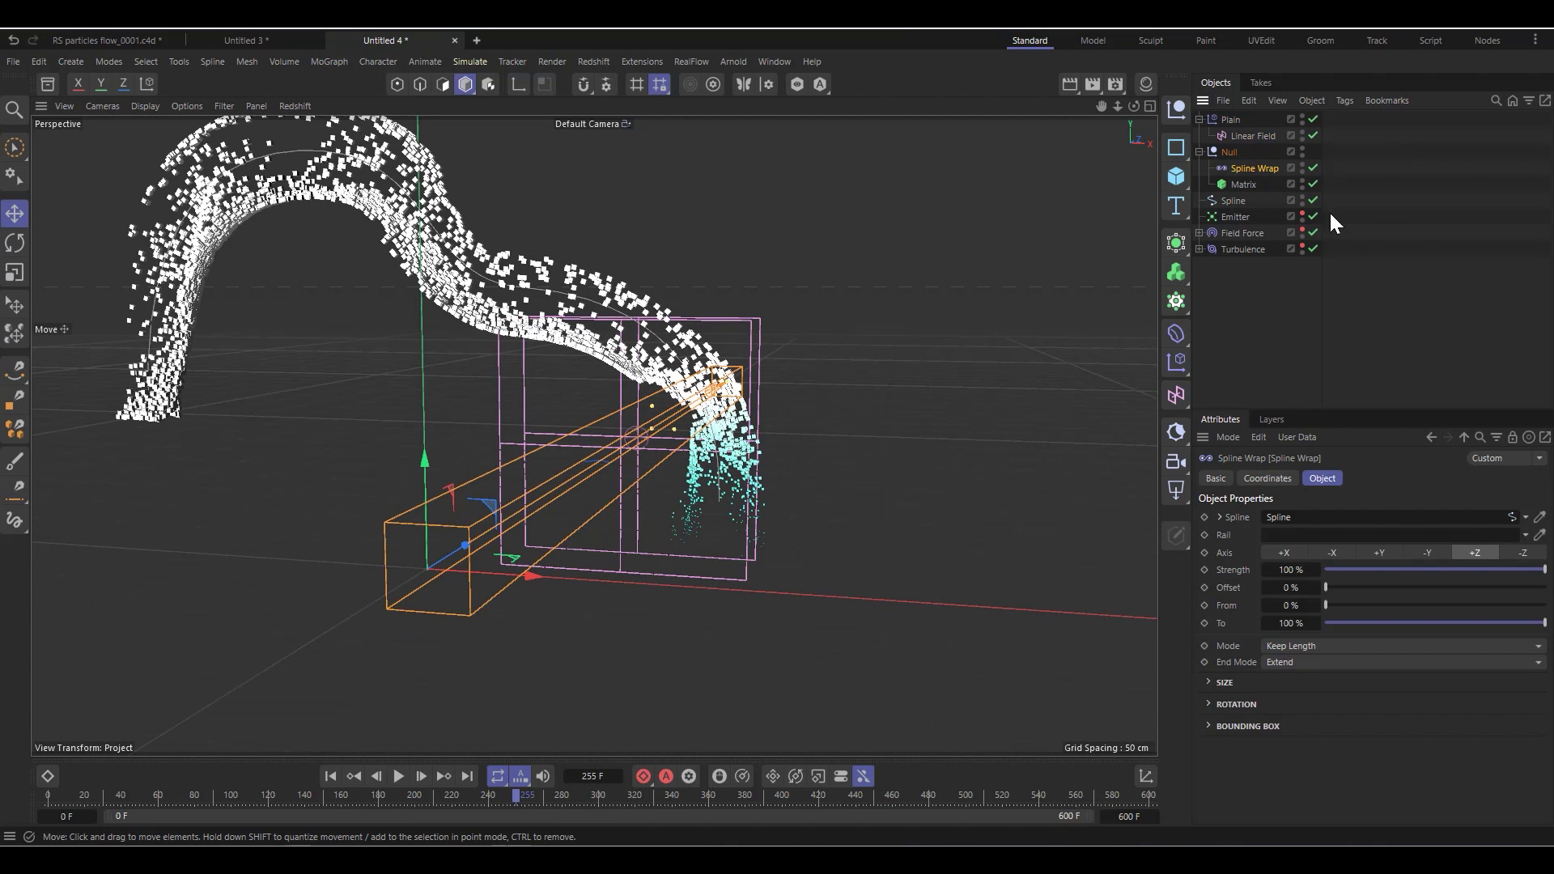
{"action": "left_click", "coordinate": [1272, 275]}
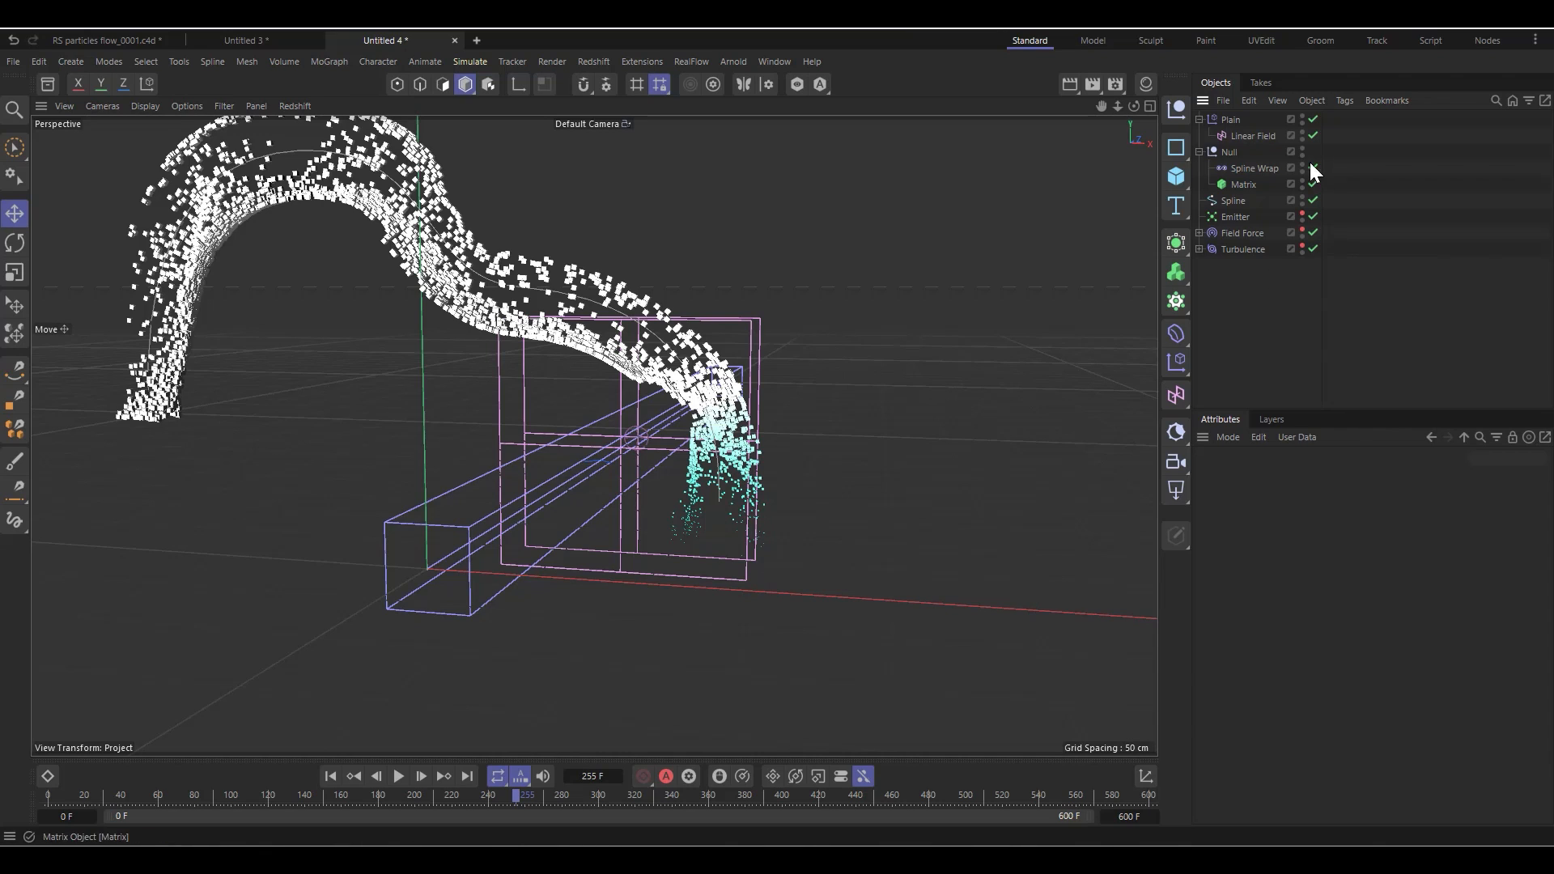
{"action": "left_click", "coordinate": [1303, 130]}
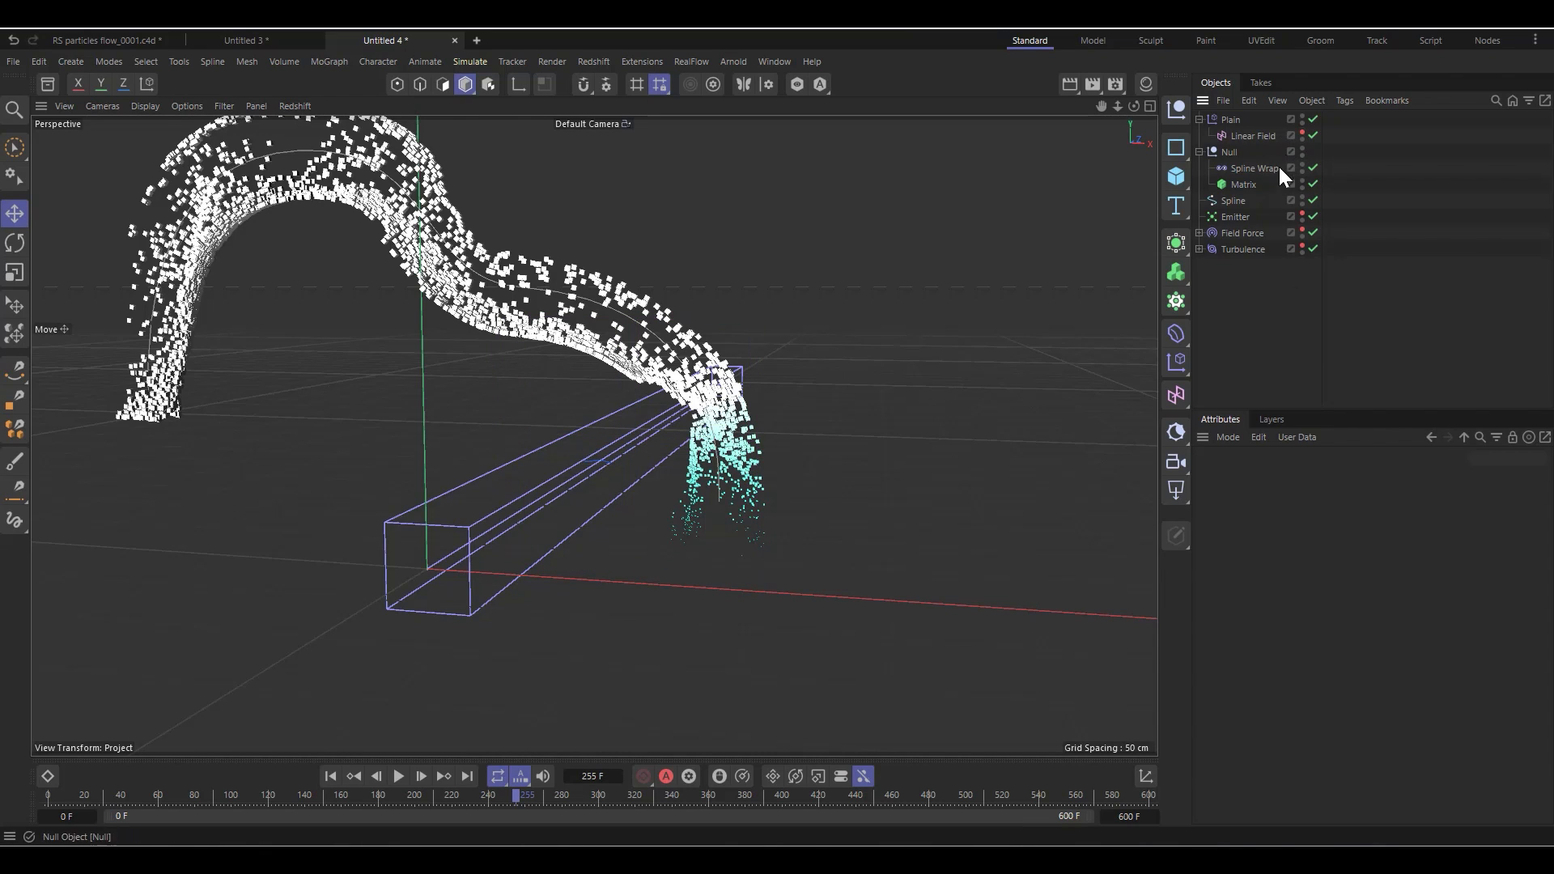
{"action": "left_click", "coordinate": [1198, 250]}
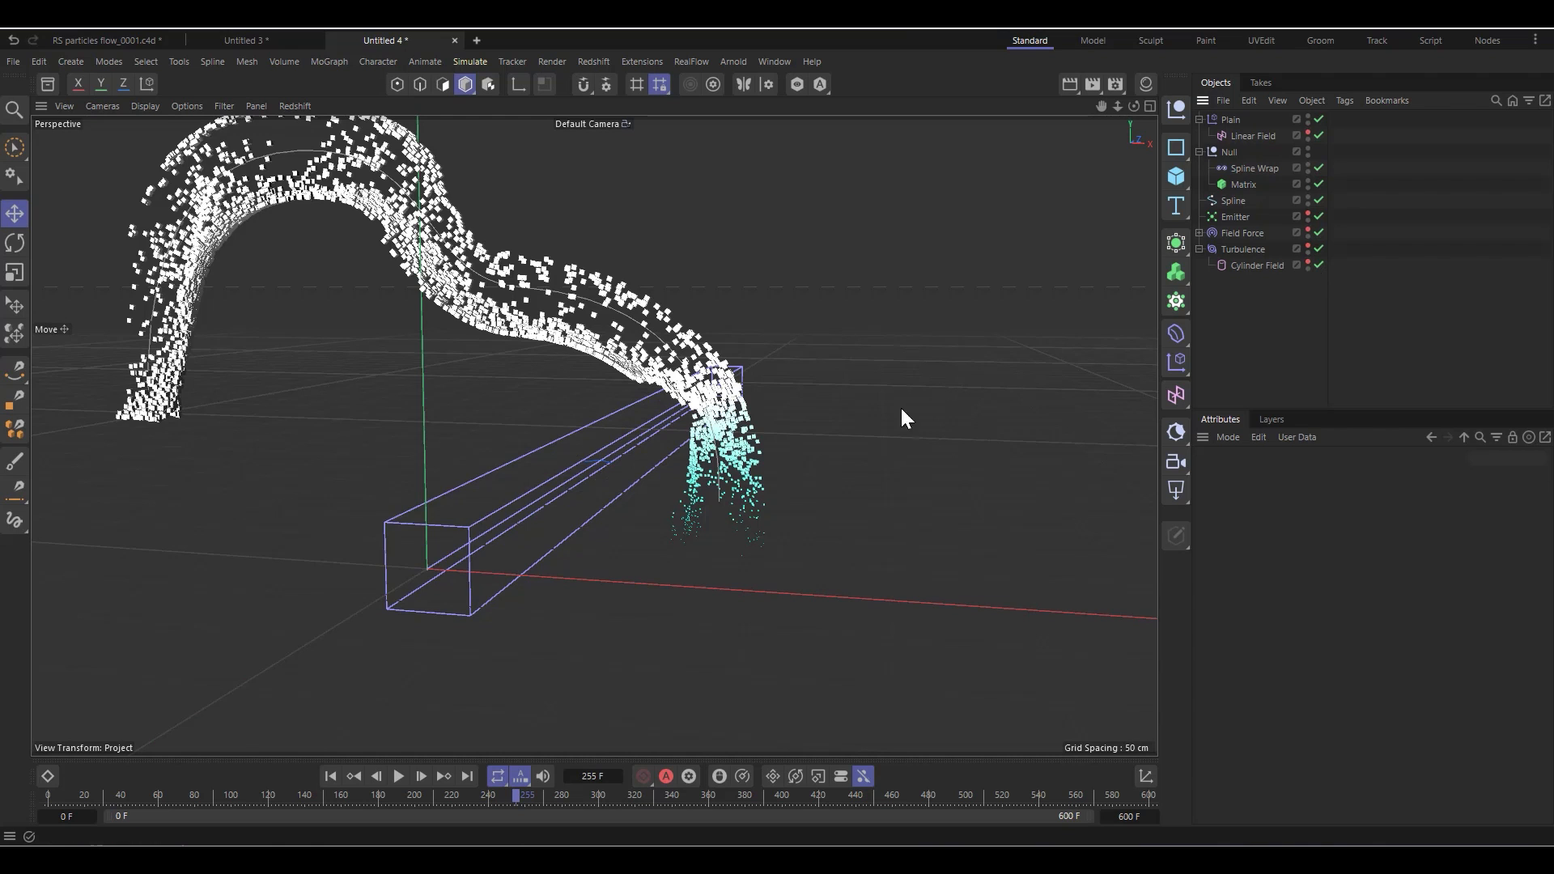
{"action": "double_click", "coordinate": [1308, 165]}
{"action": "scroll", "coordinate": [675, 407], "scroll_direction": "down", "scroll_amount": 3}
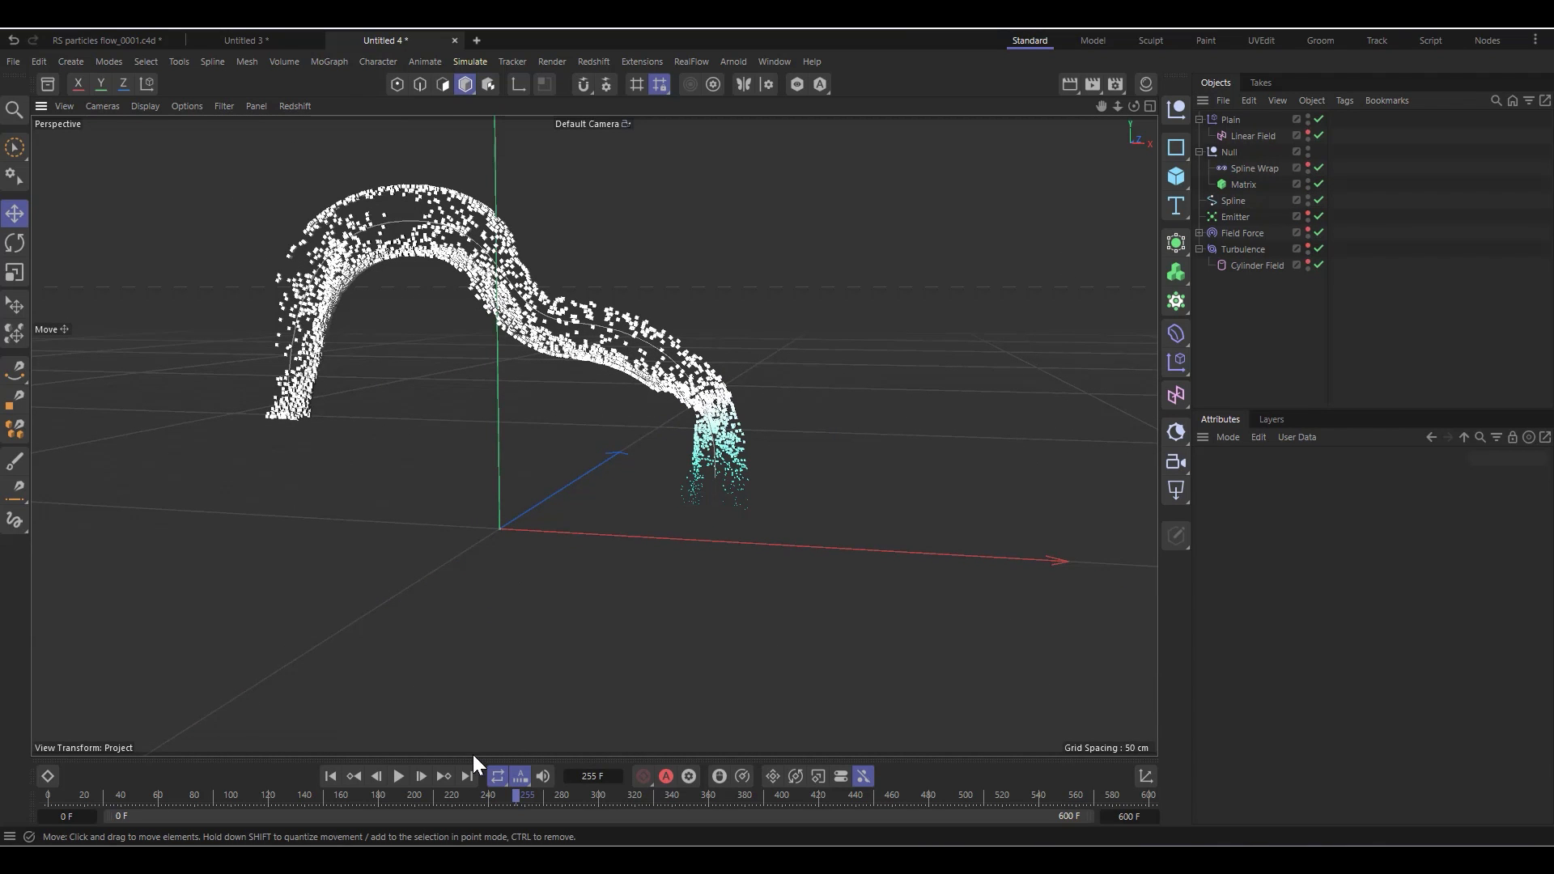
Play the simulation briefly to check the clones shrinking at the spline's end, and return to the first frame
{"action": "left_click", "coordinate": [397, 776]}
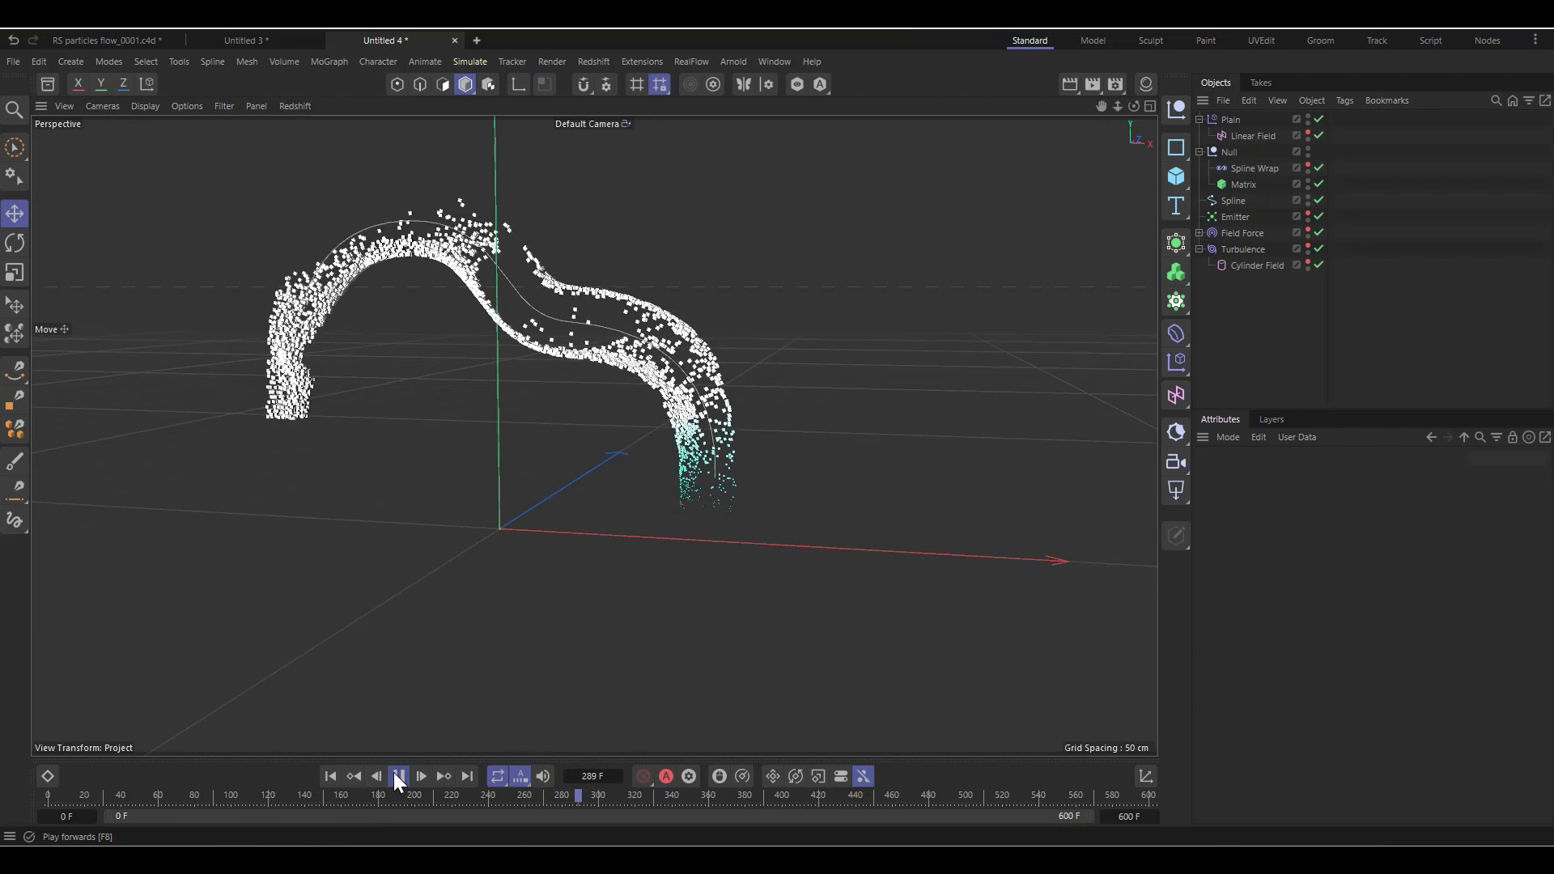
{"action": "left_click", "coordinate": [397, 775]}
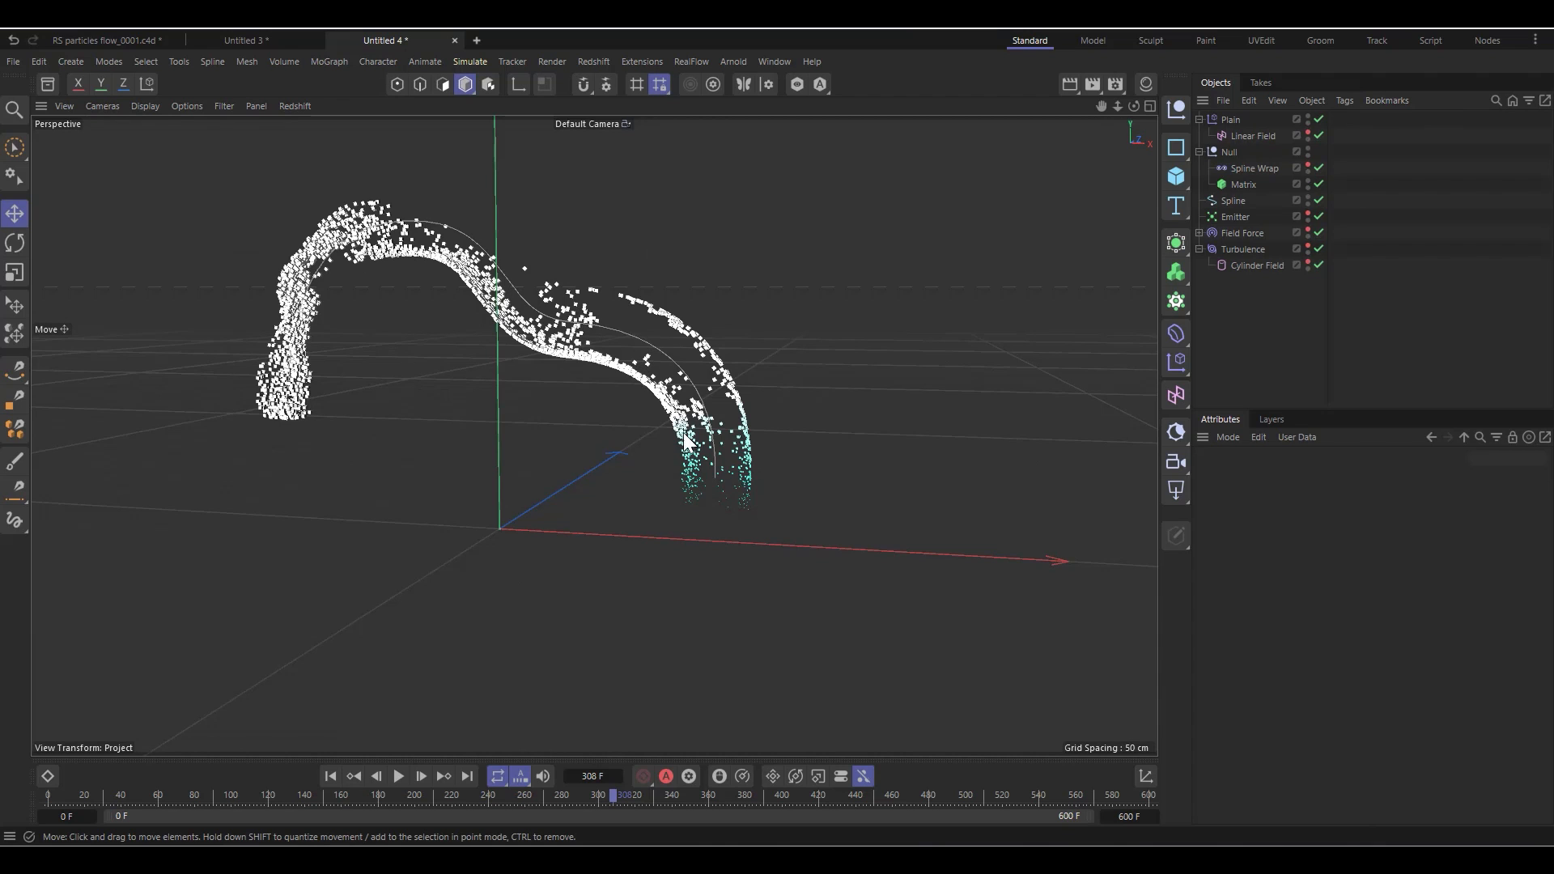
{"action": "scroll", "coordinate": [684, 433], "scroll_direction": "up", "scroll_amount": 2}
{"action": "left_click", "coordinate": [330, 776]}
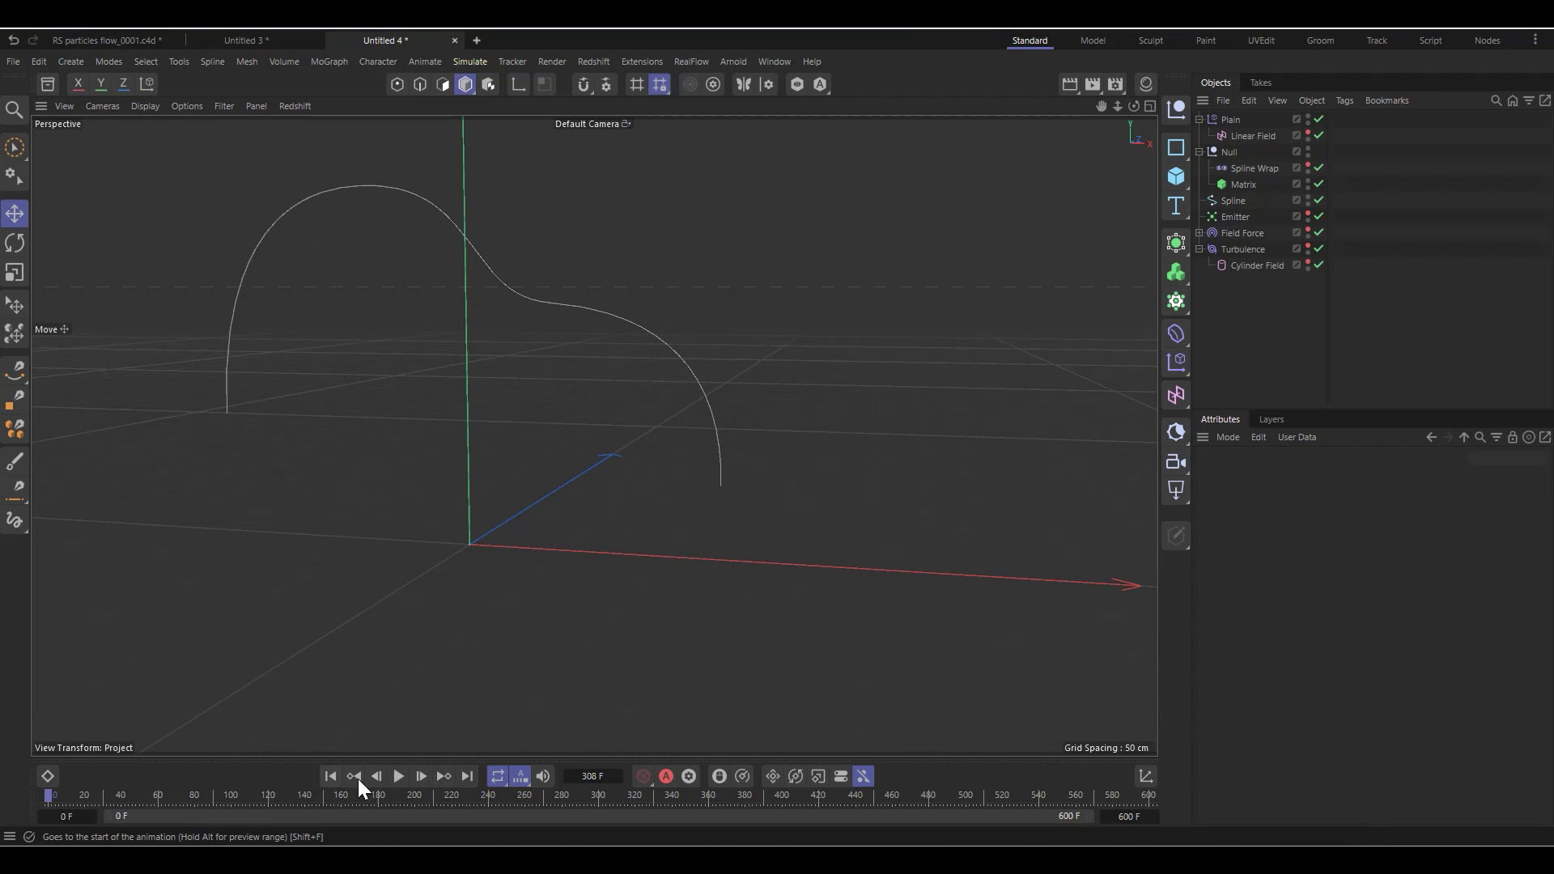
Taper the Spline Wrap at frame 120 by lowering the end point of its Spline Size curve to about 0.2
{"action": "left_click", "coordinate": [397, 777]}
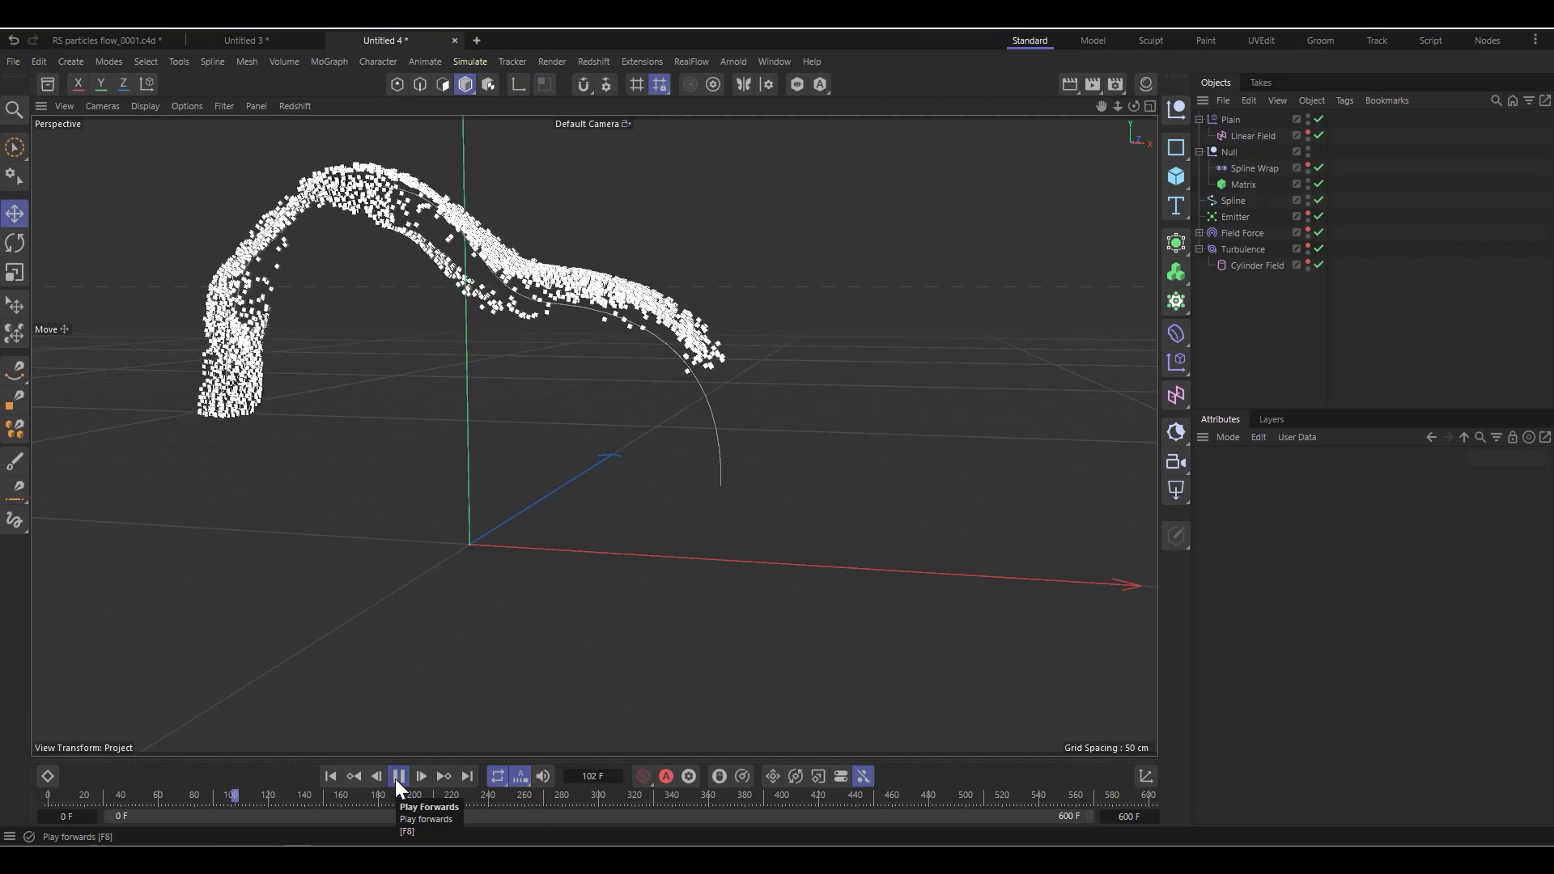
{"action": "left_click", "coordinate": [397, 777]}
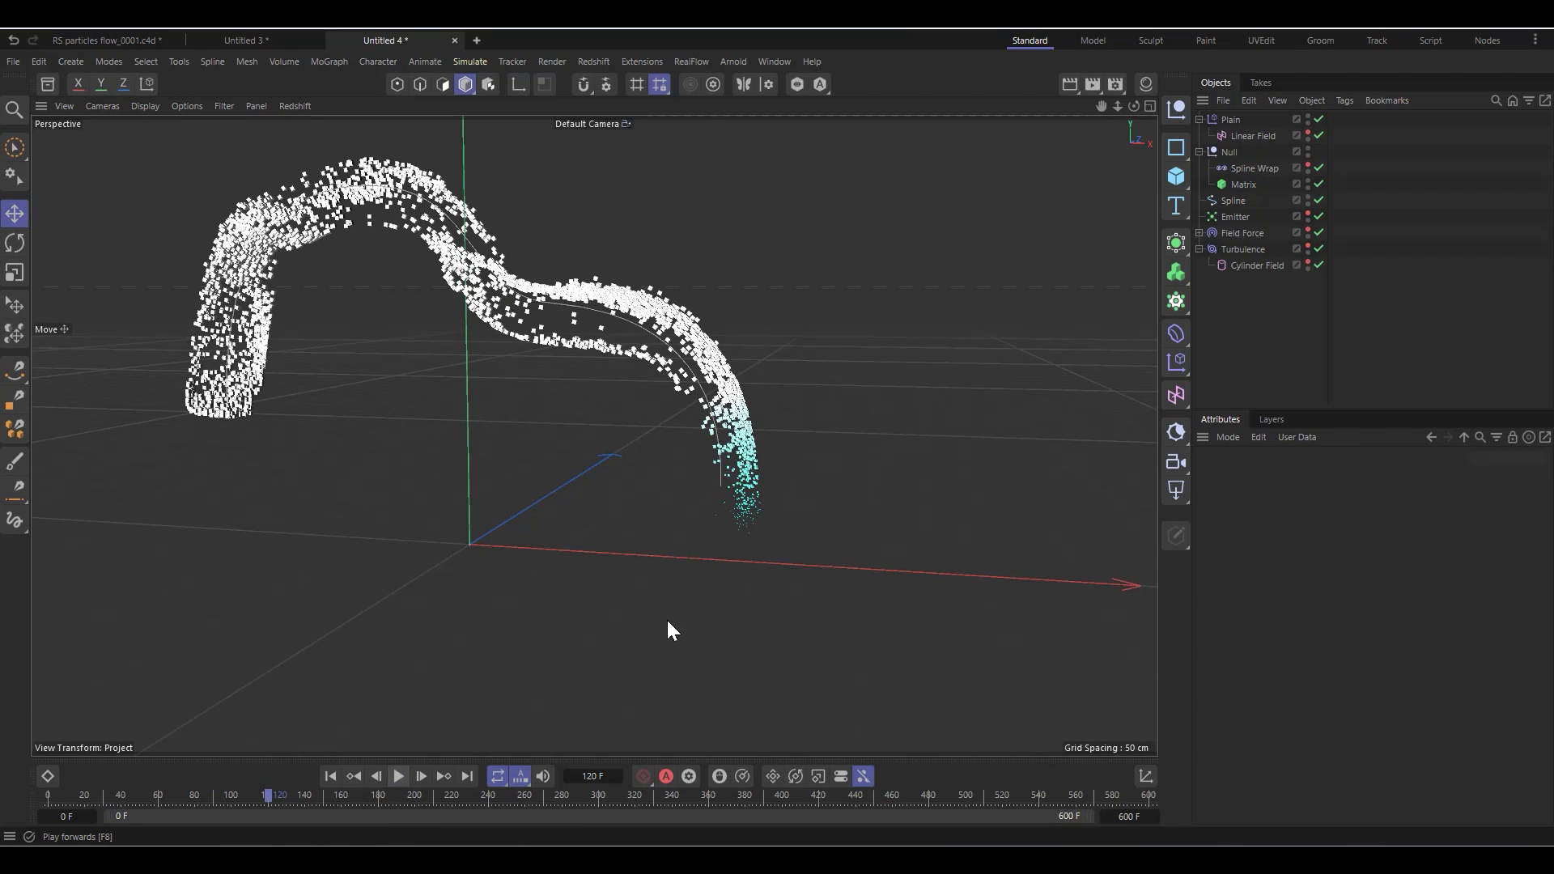
{"action": "left_click", "coordinate": [1246, 168]}
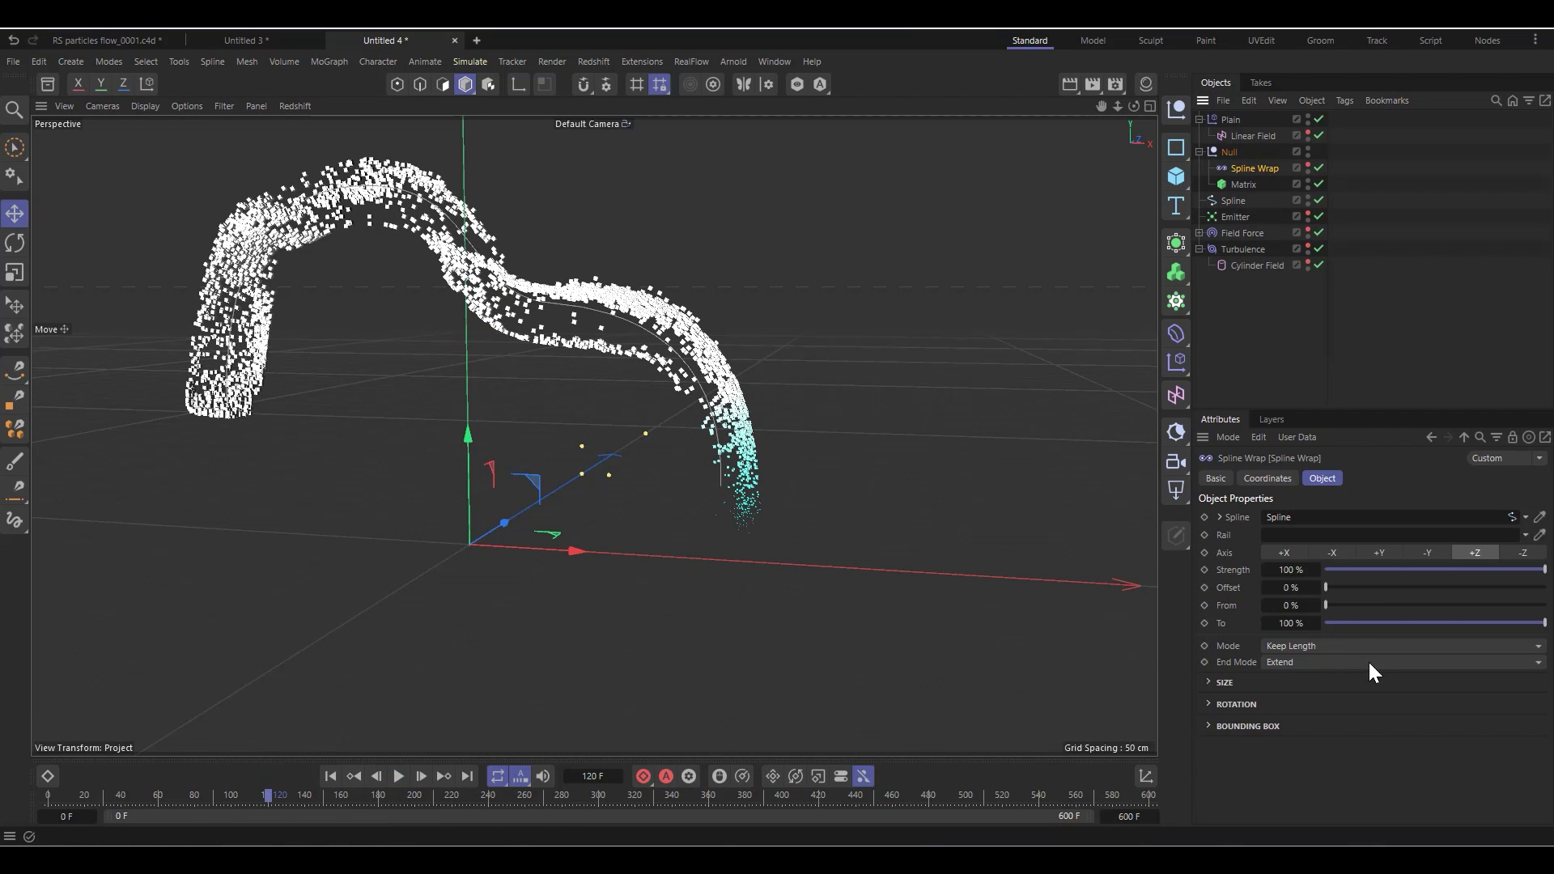
{"action": "left_click", "coordinate": [1219, 687]}
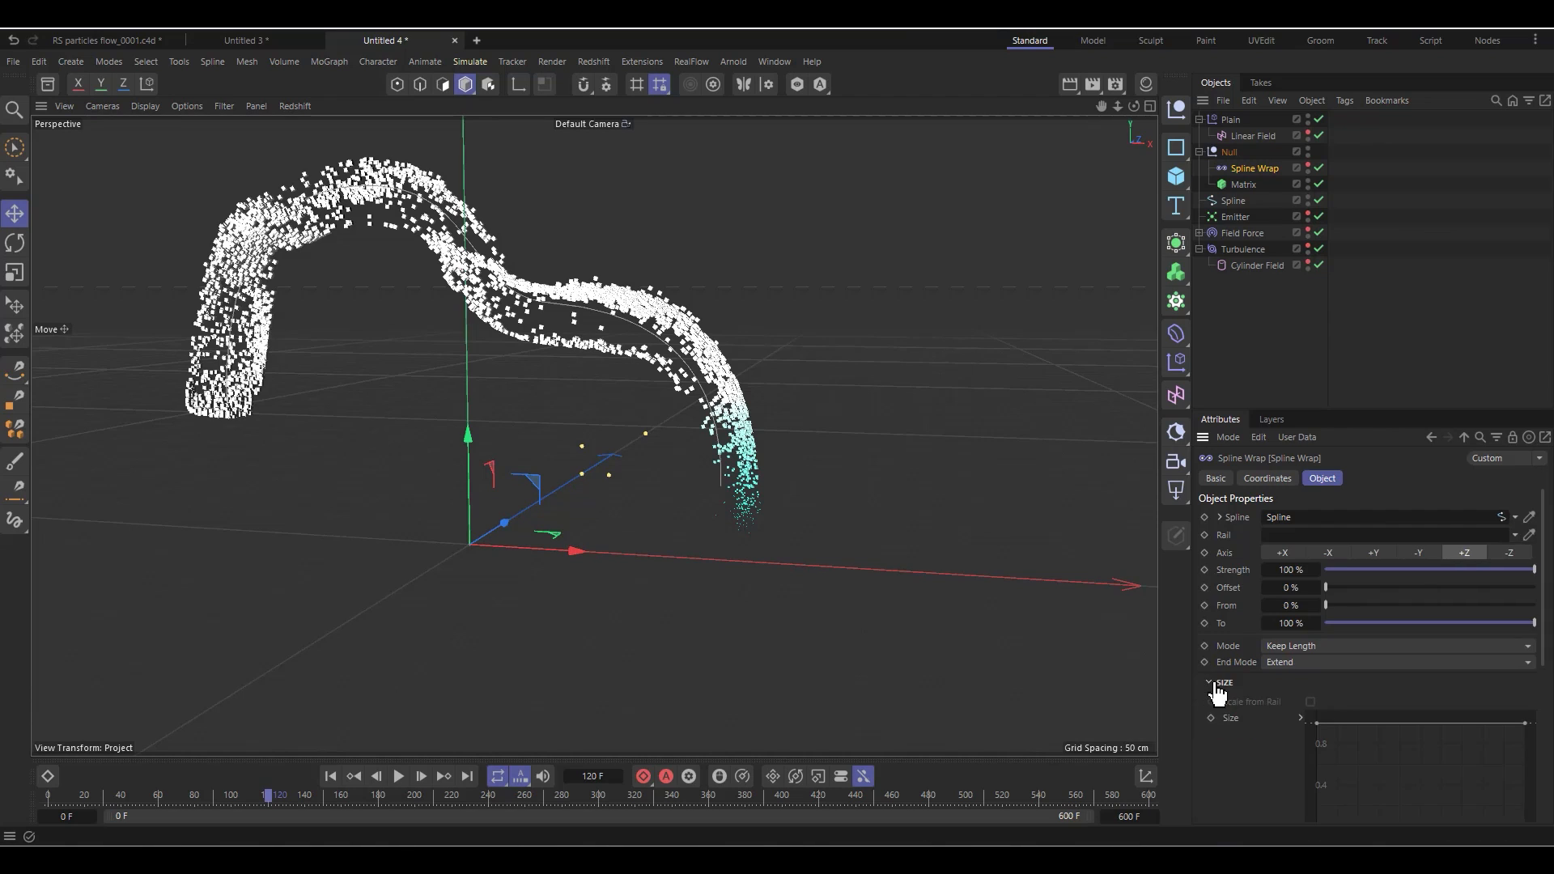
{"action": "scroll", "coordinate": [1216, 680], "scroll_direction": "down", "scroll_amount": 5}
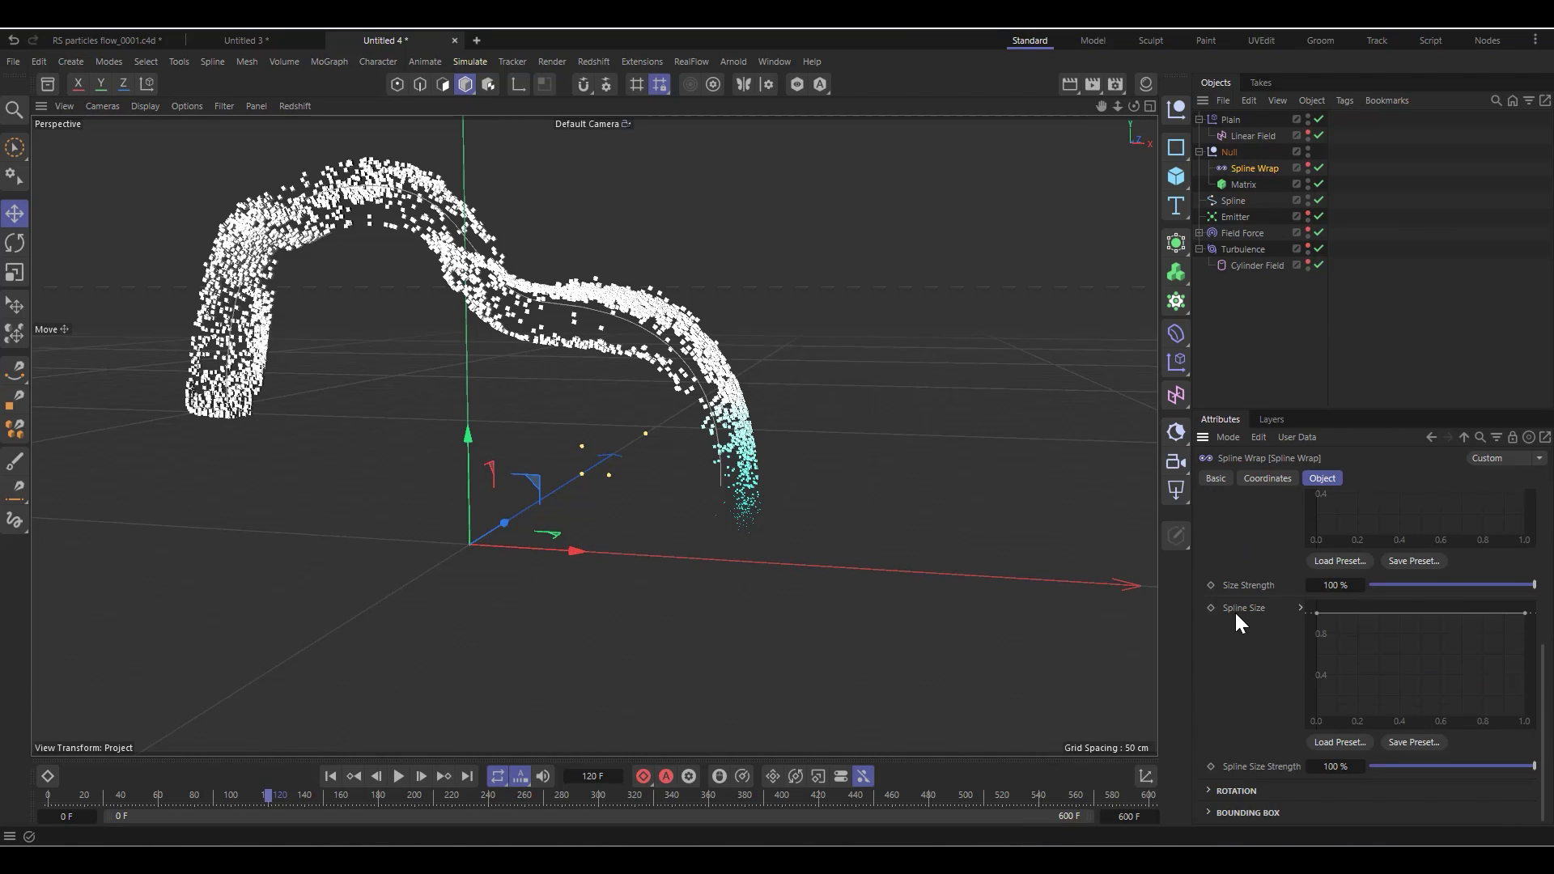
{"action": "scroll", "coordinate": [1241, 635], "scroll_direction": "up", "scroll_amount": 2}
{"action": "scroll", "coordinate": [1244, 633], "scroll_direction": "down", "scroll_amount": 2}
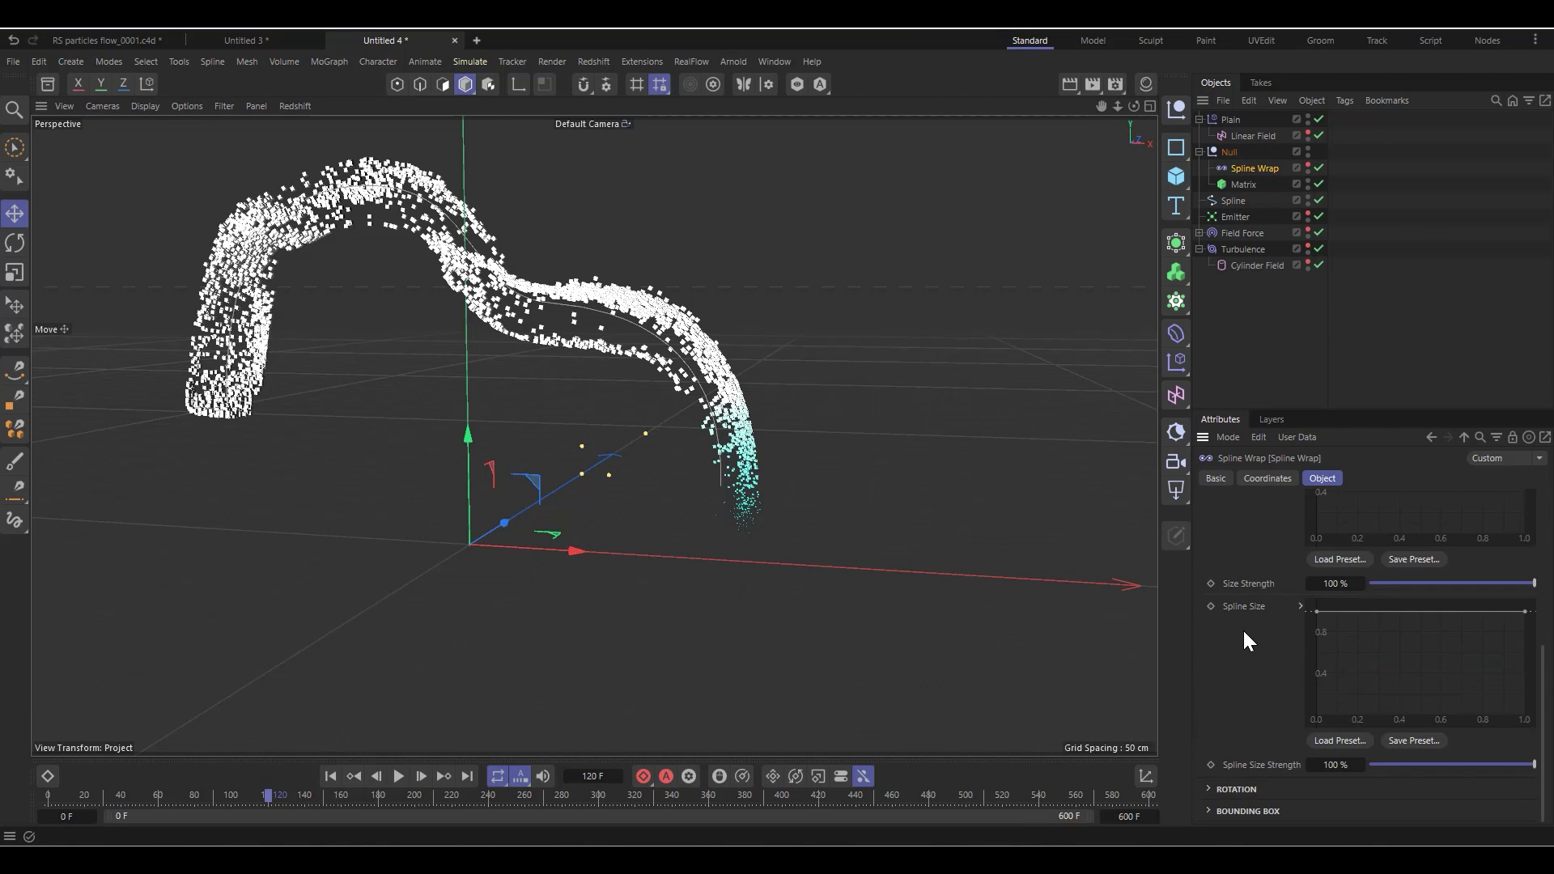
{"action": "left_click_drag", "start_coordinate": [1525, 611], "coordinate": [1515, 680]}
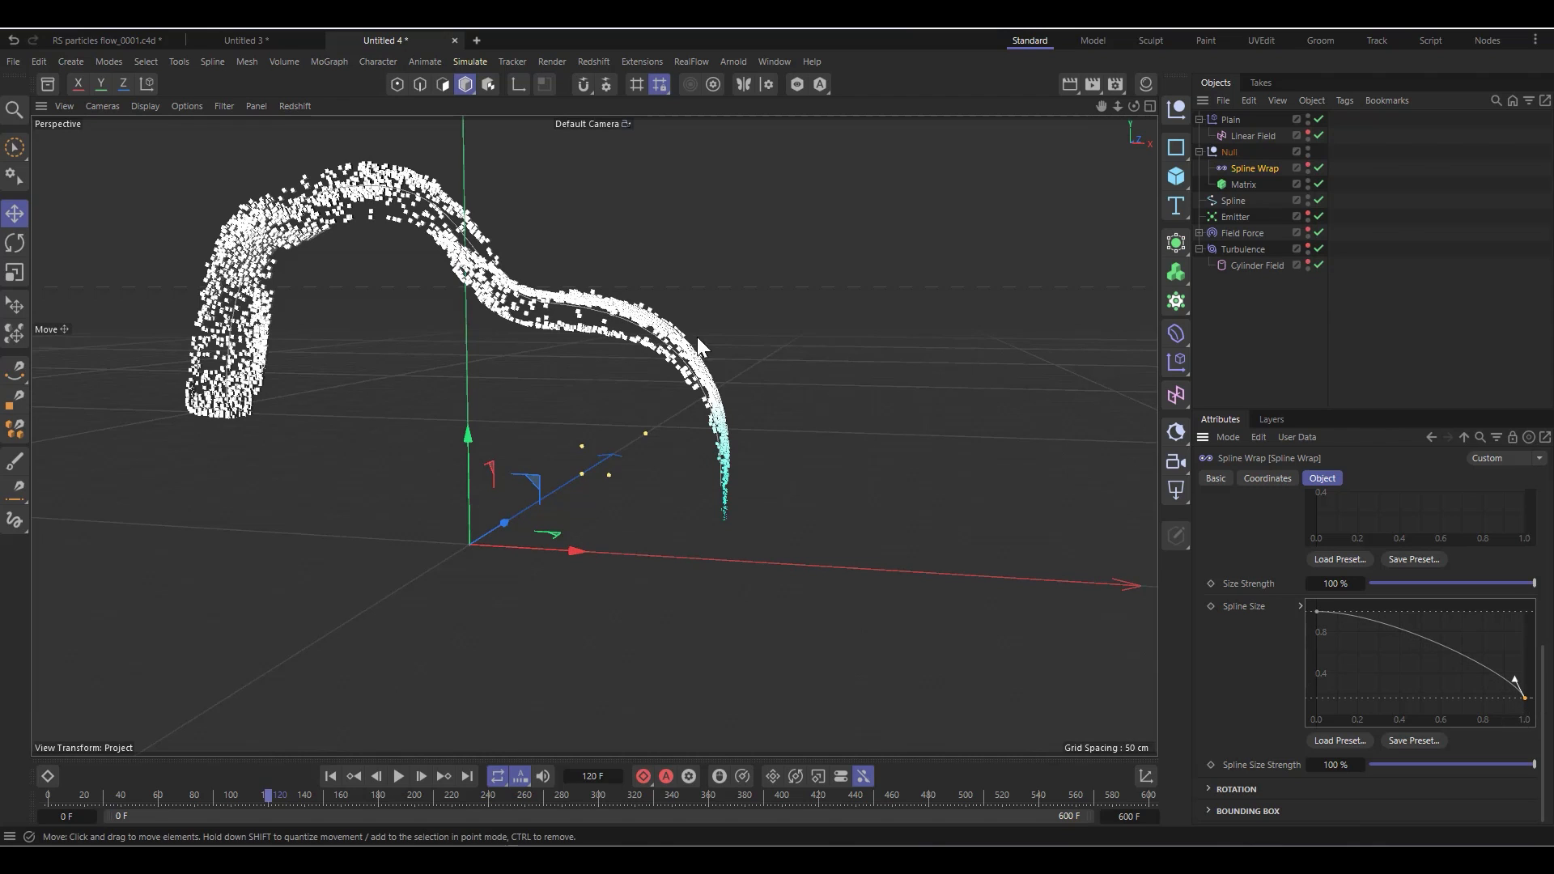
Play the simulation from the first frame to check the tapered flow, pause it near frame 132 and inspect the clones closer
{"action": "left_click", "coordinate": [330, 777]}
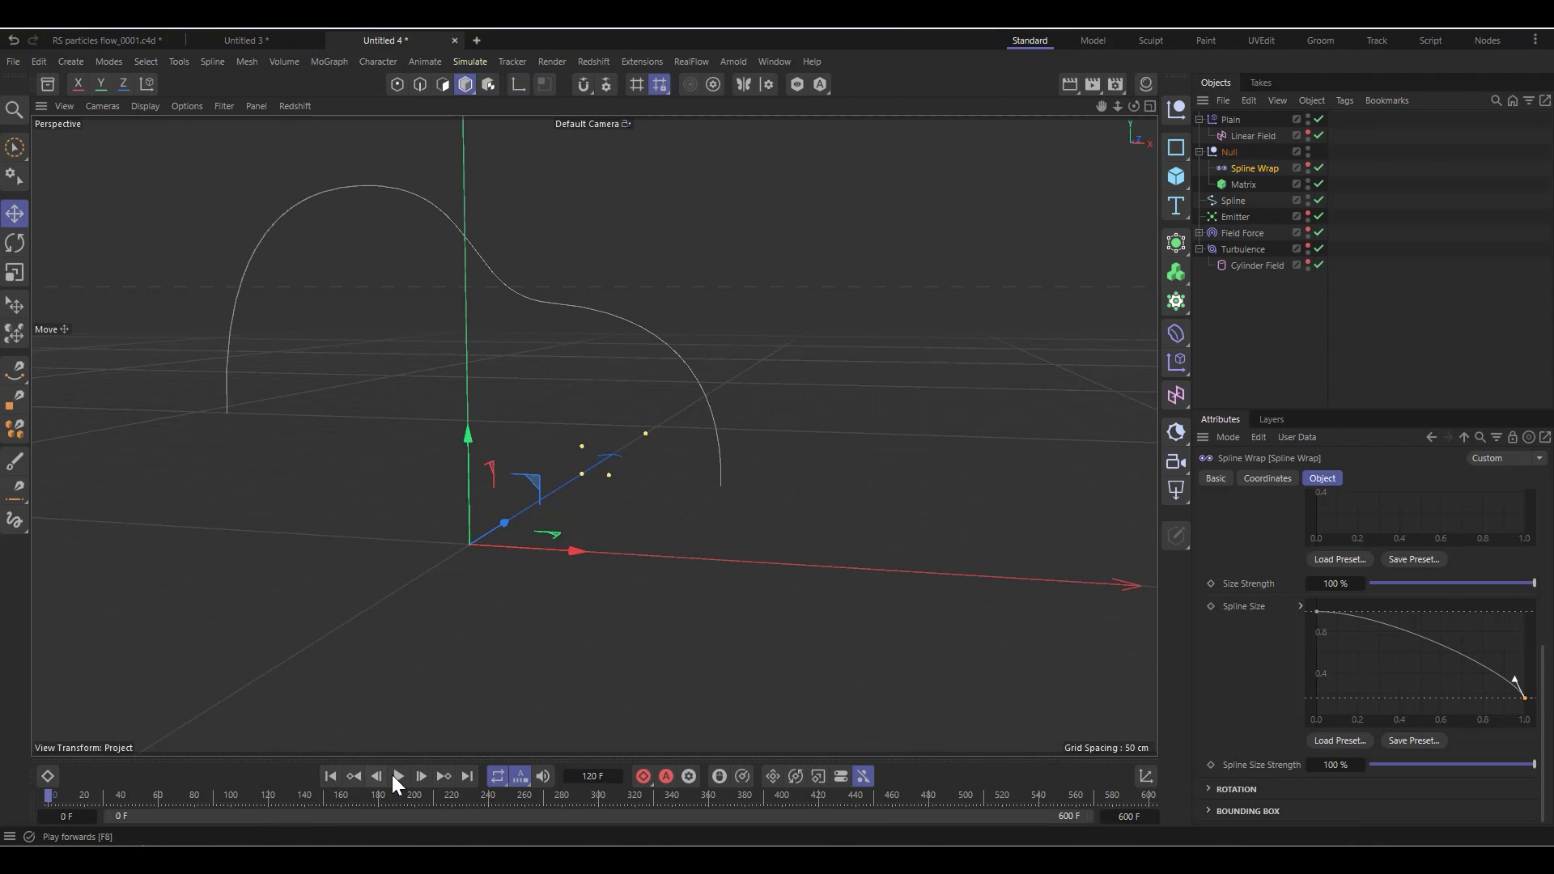
{"action": "left_click", "coordinate": [399, 776]}
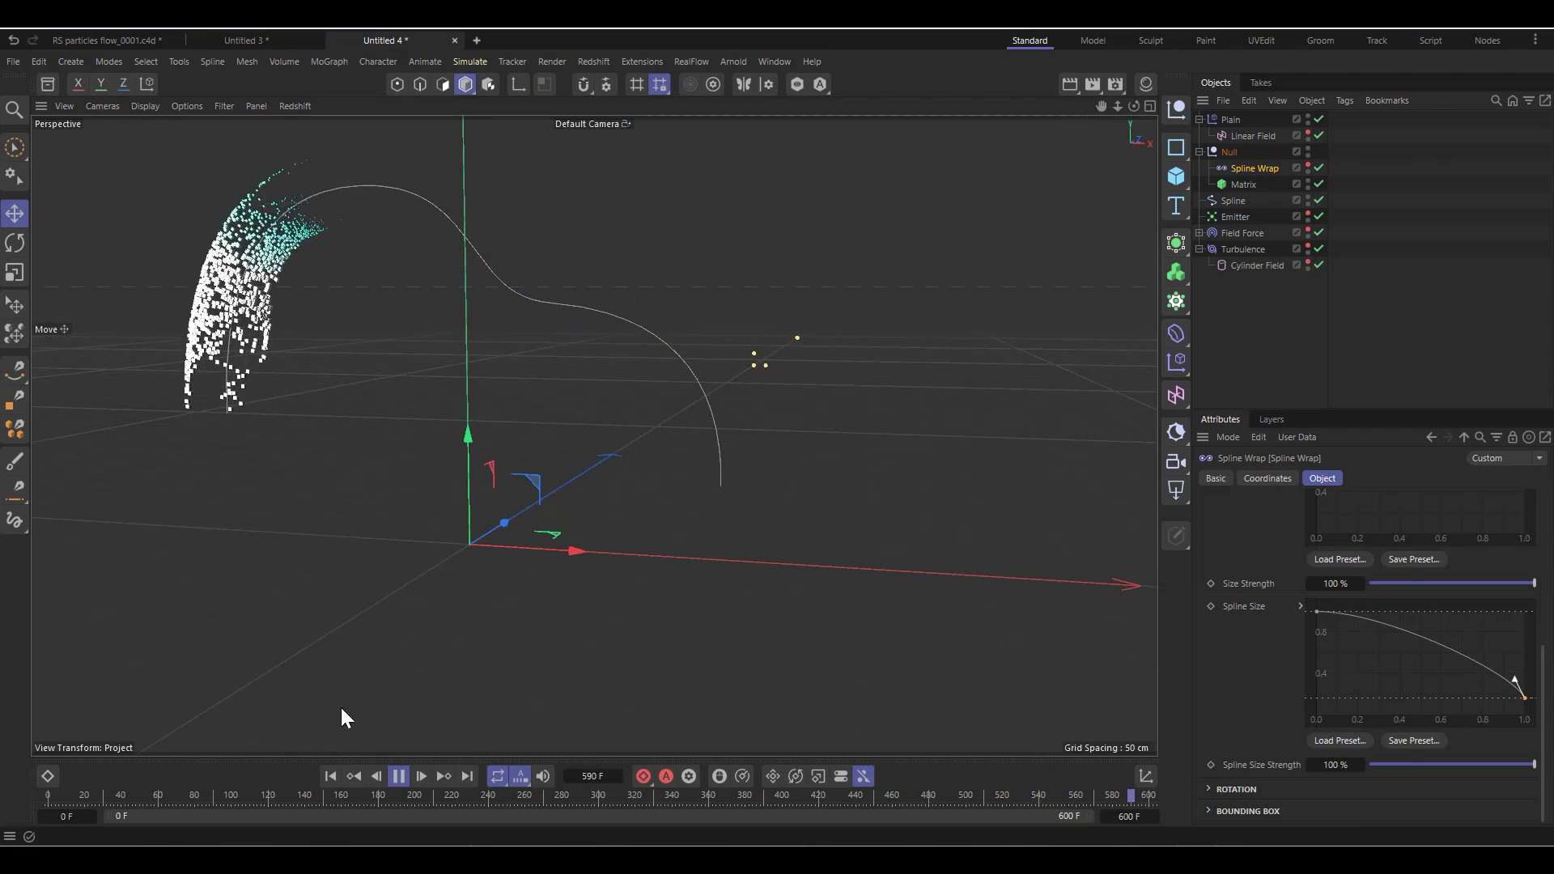
{"action": "left_click", "coordinate": [398, 776]}
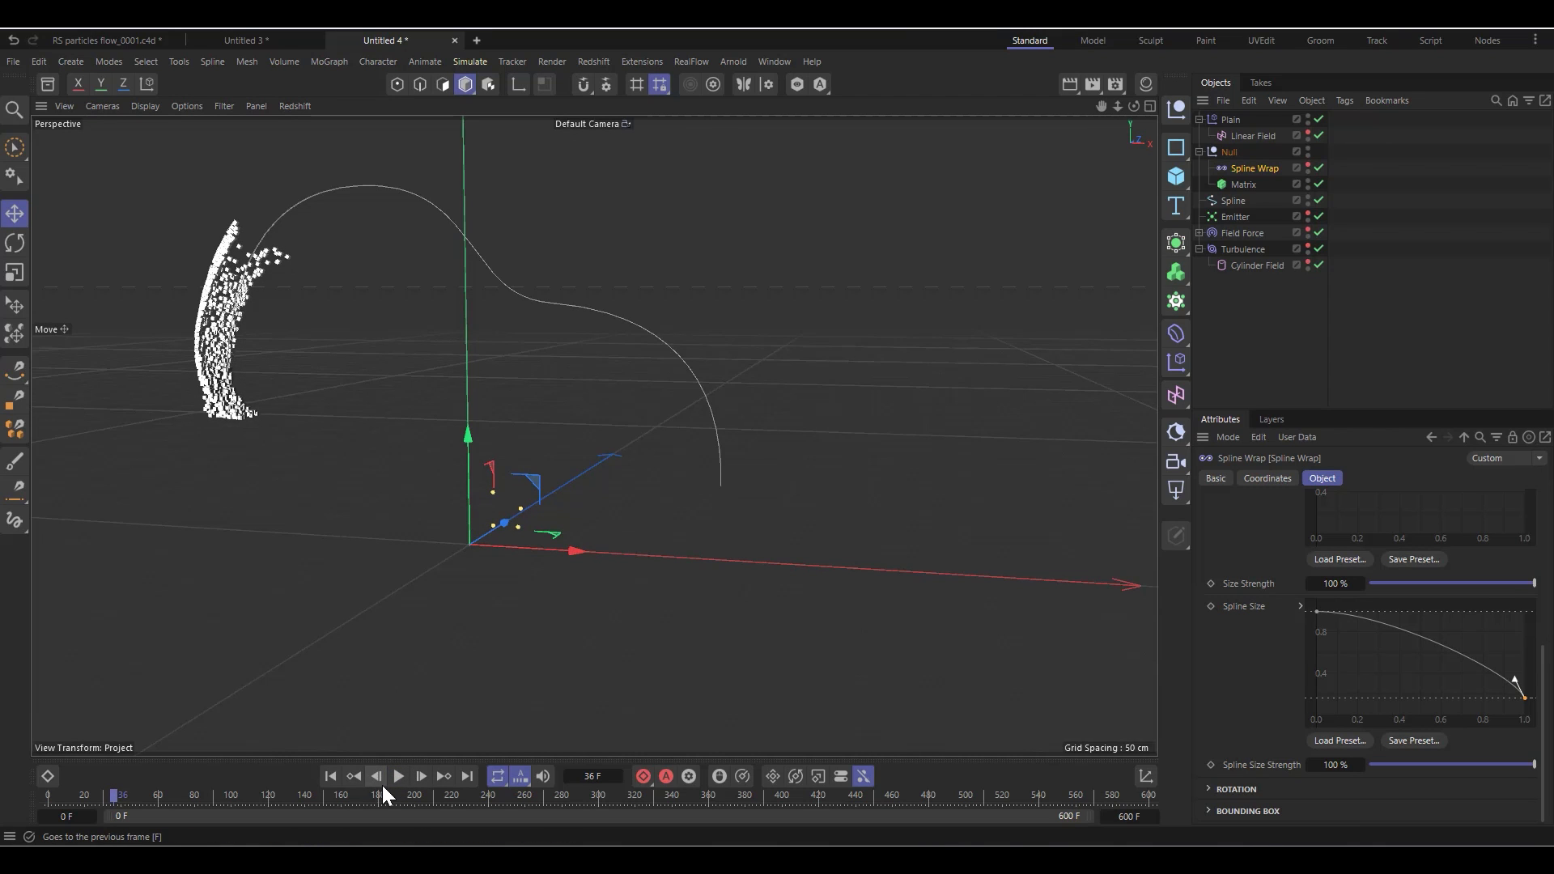
{"action": "left_click", "coordinate": [399, 776]}
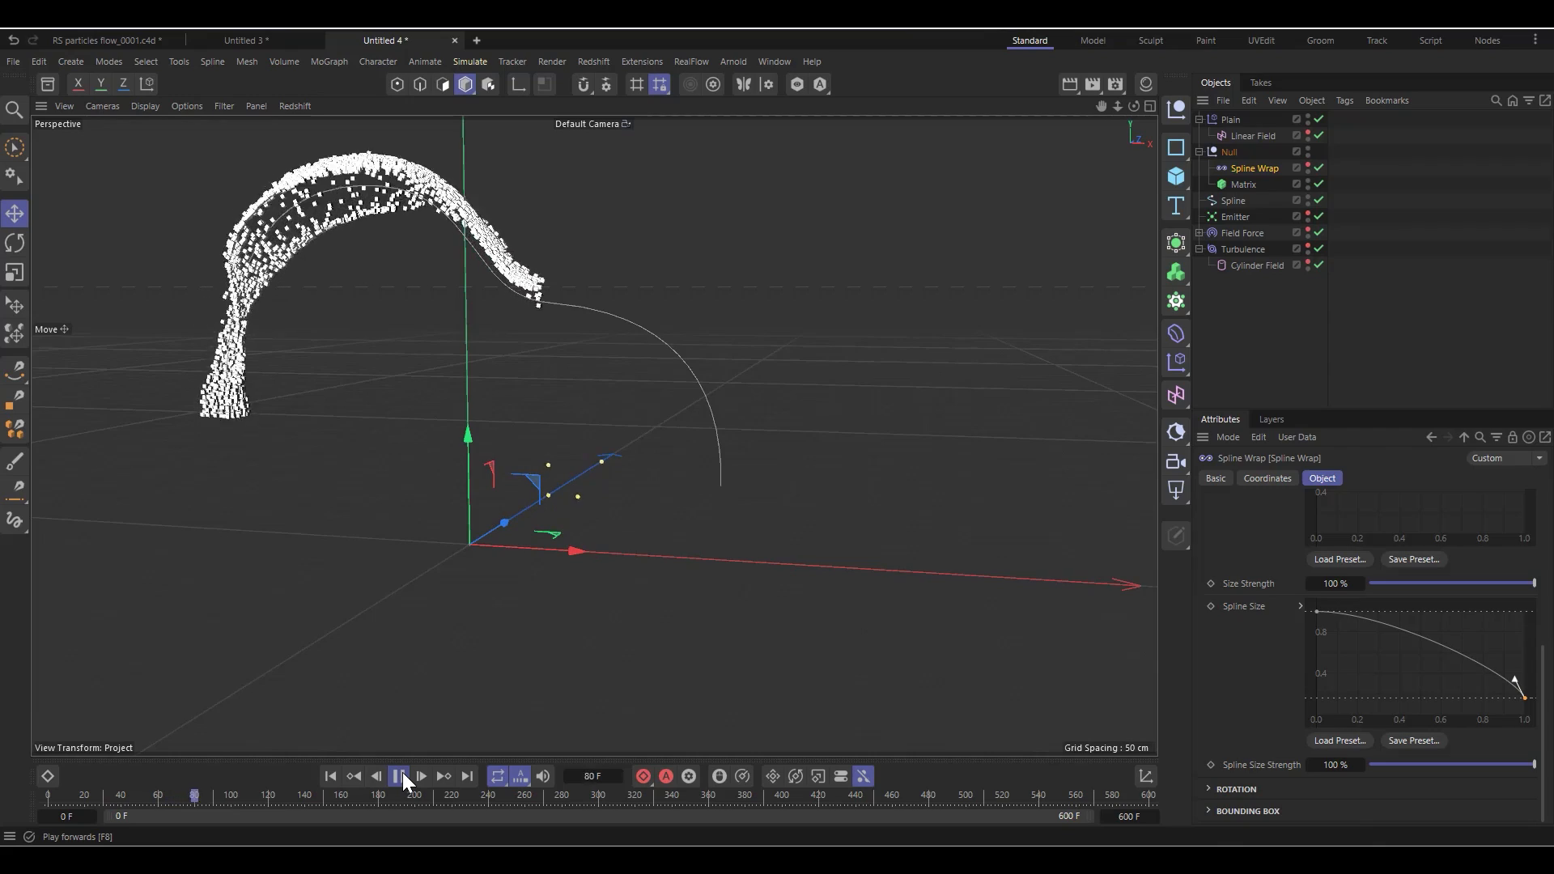
{"action": "left_click", "coordinate": [400, 776]}
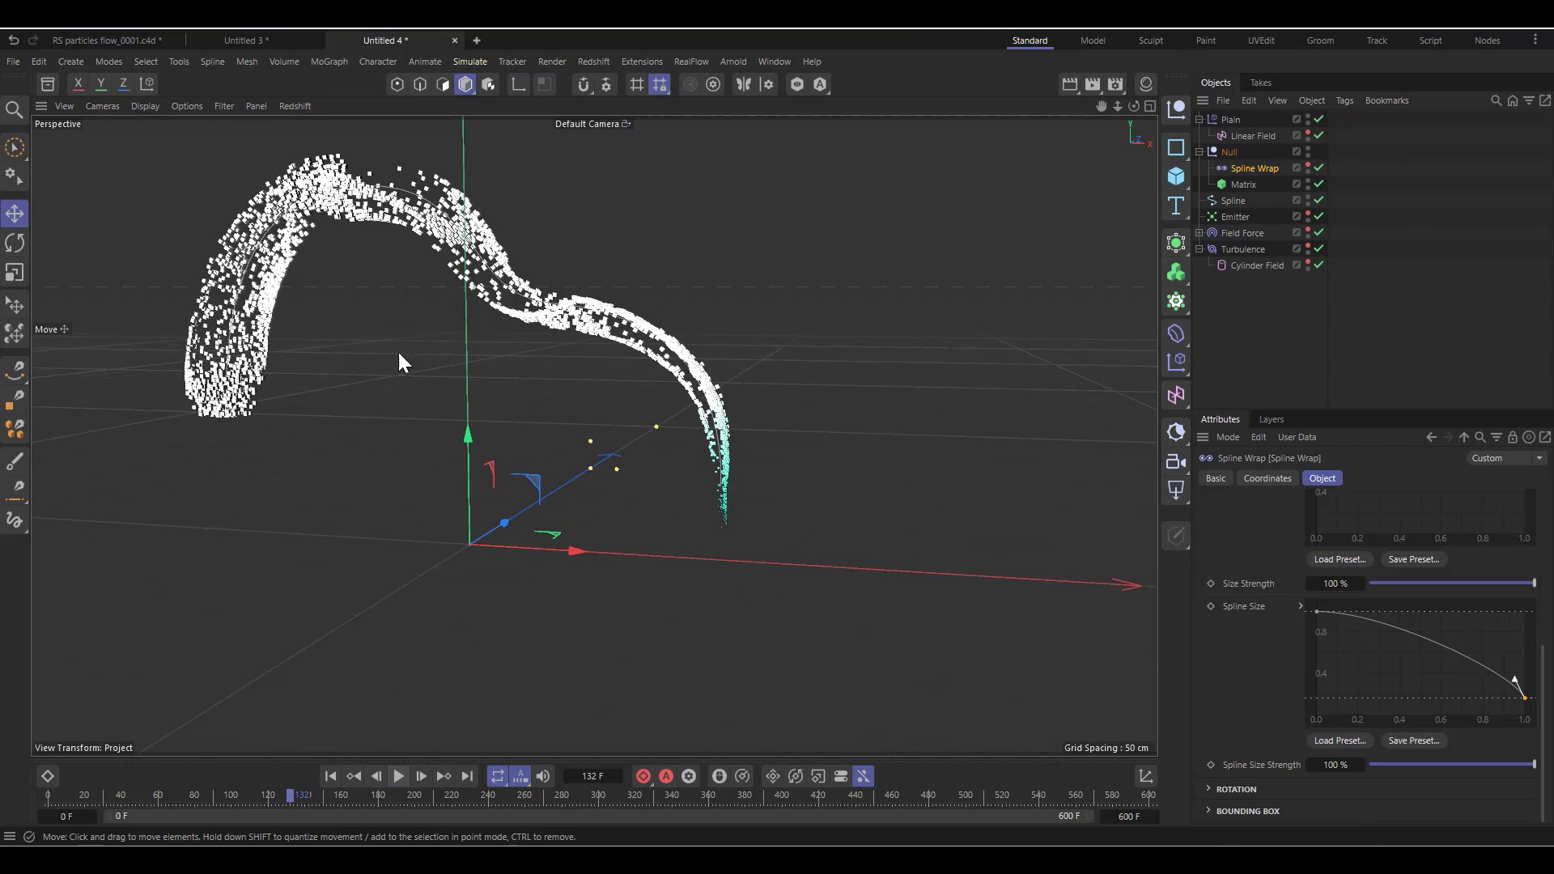
{"action": "scroll", "coordinate": [402, 357], "scroll_direction": "up", "scroll_amount": 4}
{"action": "mouse_move", "coordinate": [1134, 106]}
{"action": "left_mouse_down"}
{"action": "mouse_move", "coordinate": [1121, 112]}
{"action": "mouse_move", "coordinate": [1149, 112]}
{"action": "left_mouse_up"}
{"action": "left_click_drag", "start_coordinate": [789, 390], "coordinate": [787, 388], "text": "alt"}
{"action": "scroll", "coordinate": [786, 389], "scroll_direction": "down", "scroll_amount": 1}
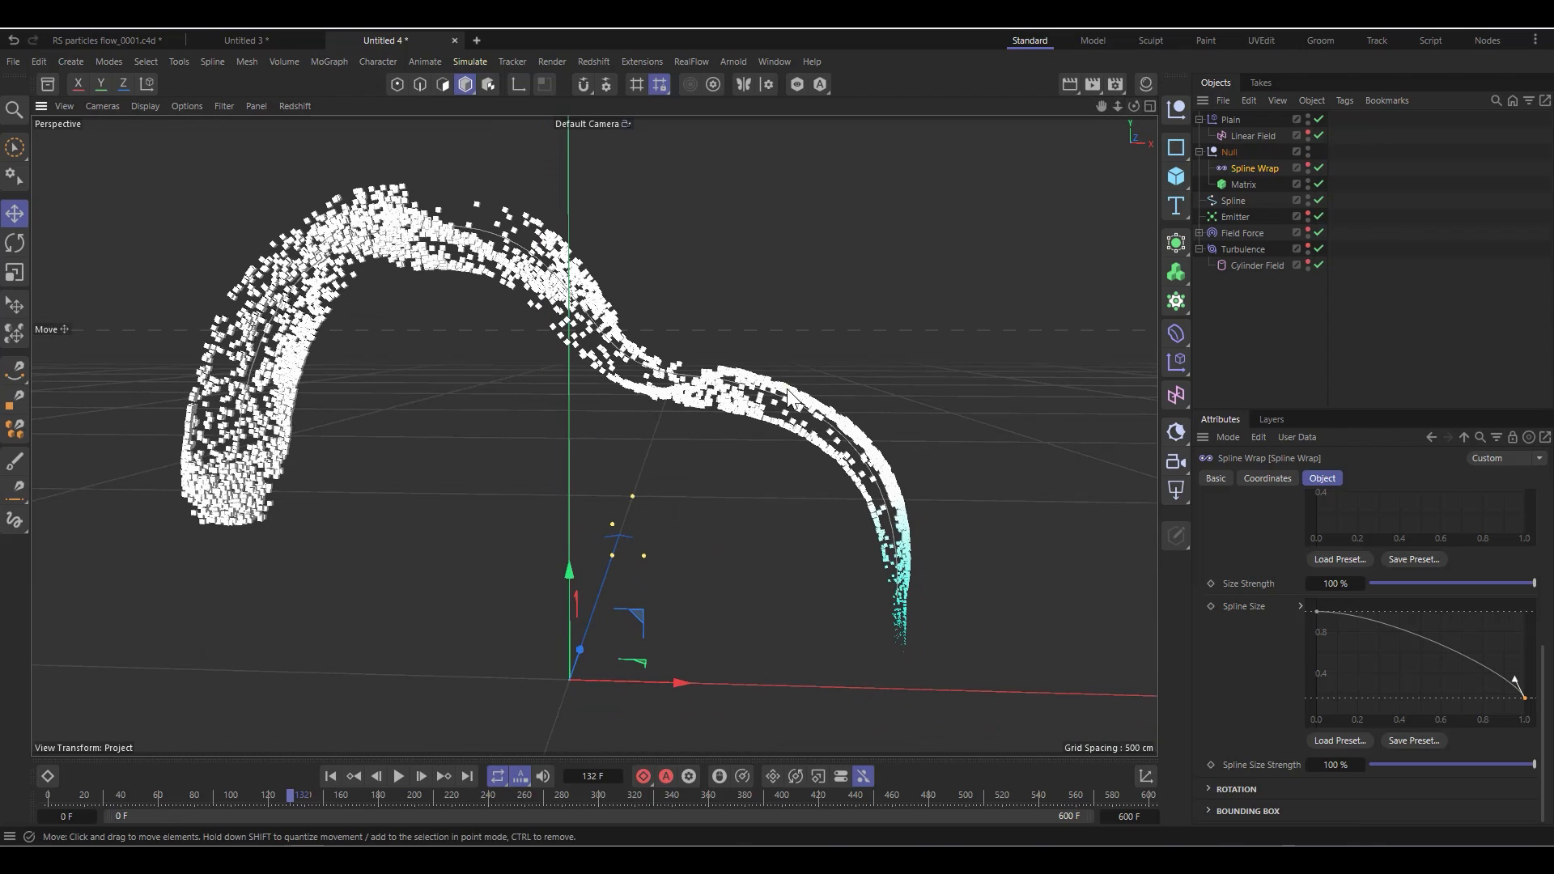
Add an RS Object tag to the Matrix and set its particle mode to Sphere Instances
{"action": "left_click", "coordinate": [1242, 184]}
{"action": "right_click", "coordinate": [1241, 185]}
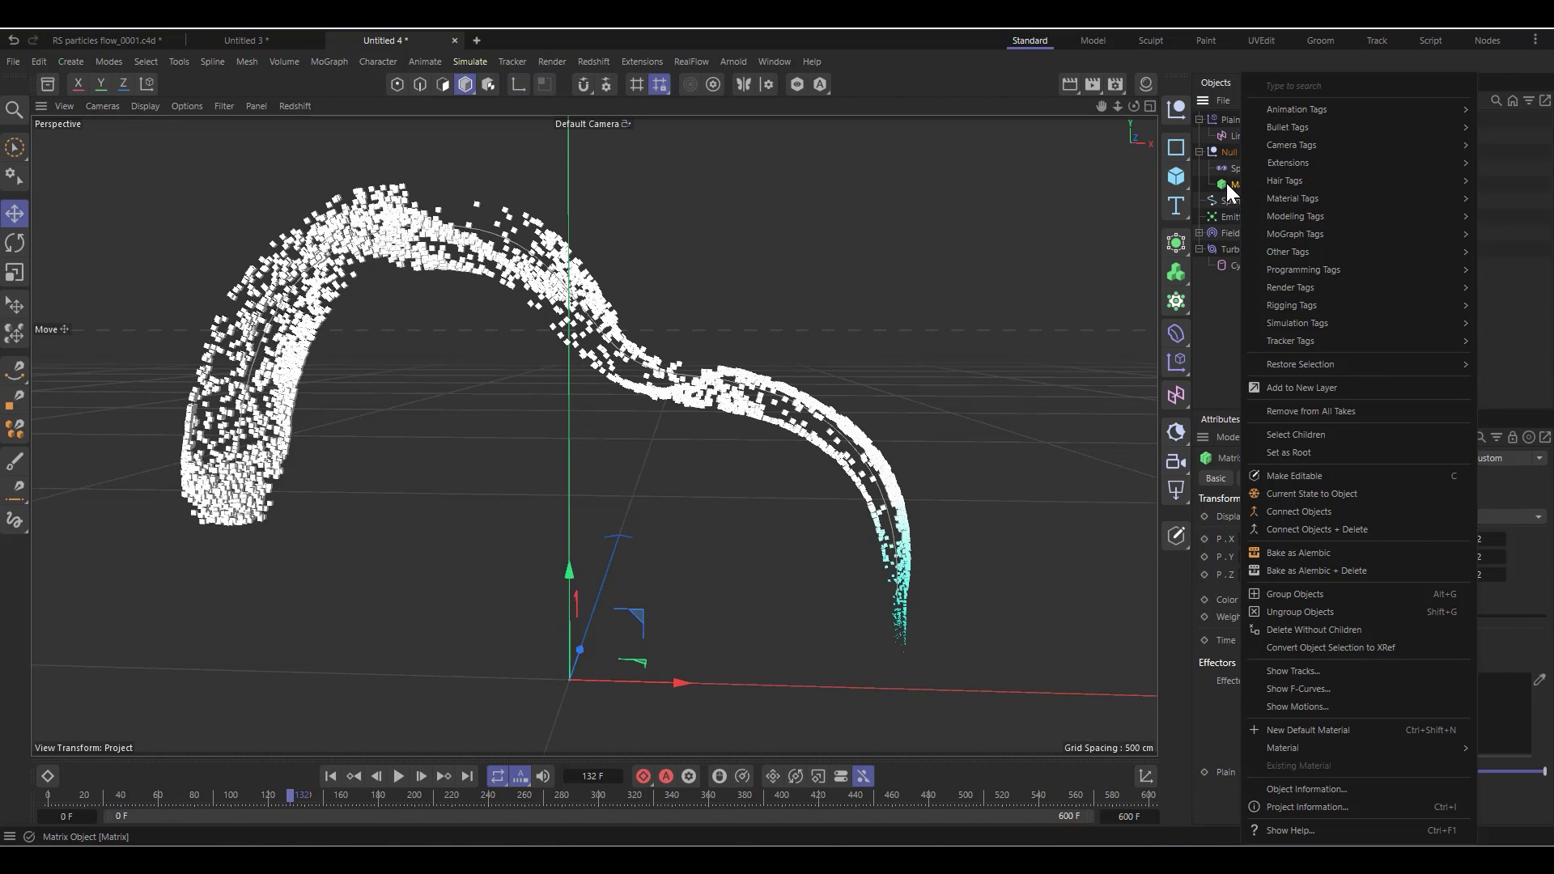
{"action": "mouse_move", "coordinate": [1303, 288]}
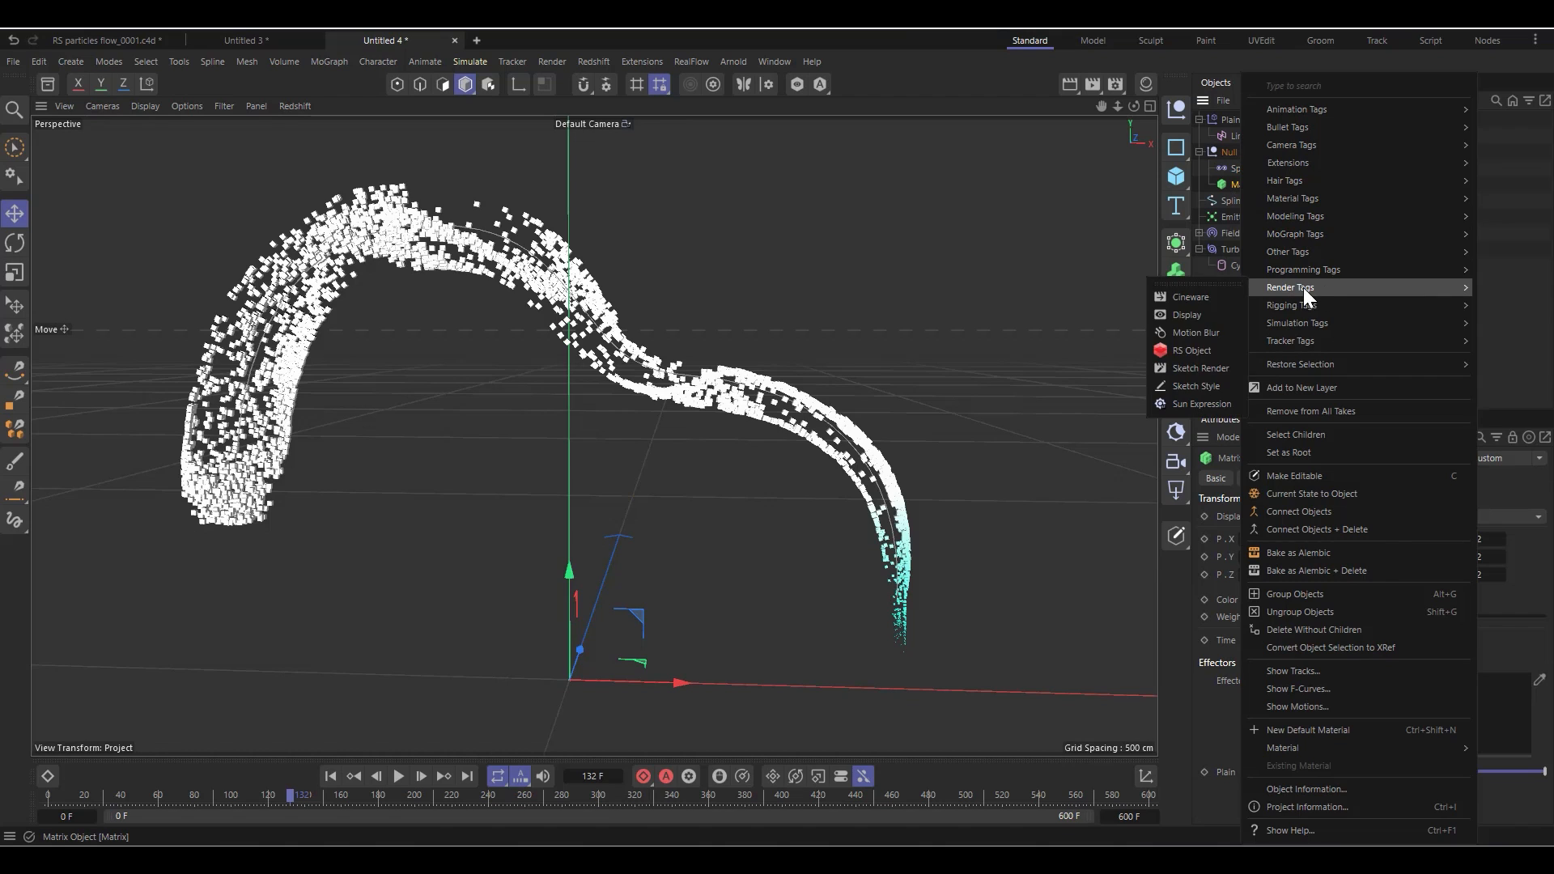
{"action": "left_click", "coordinate": [1197, 353]}
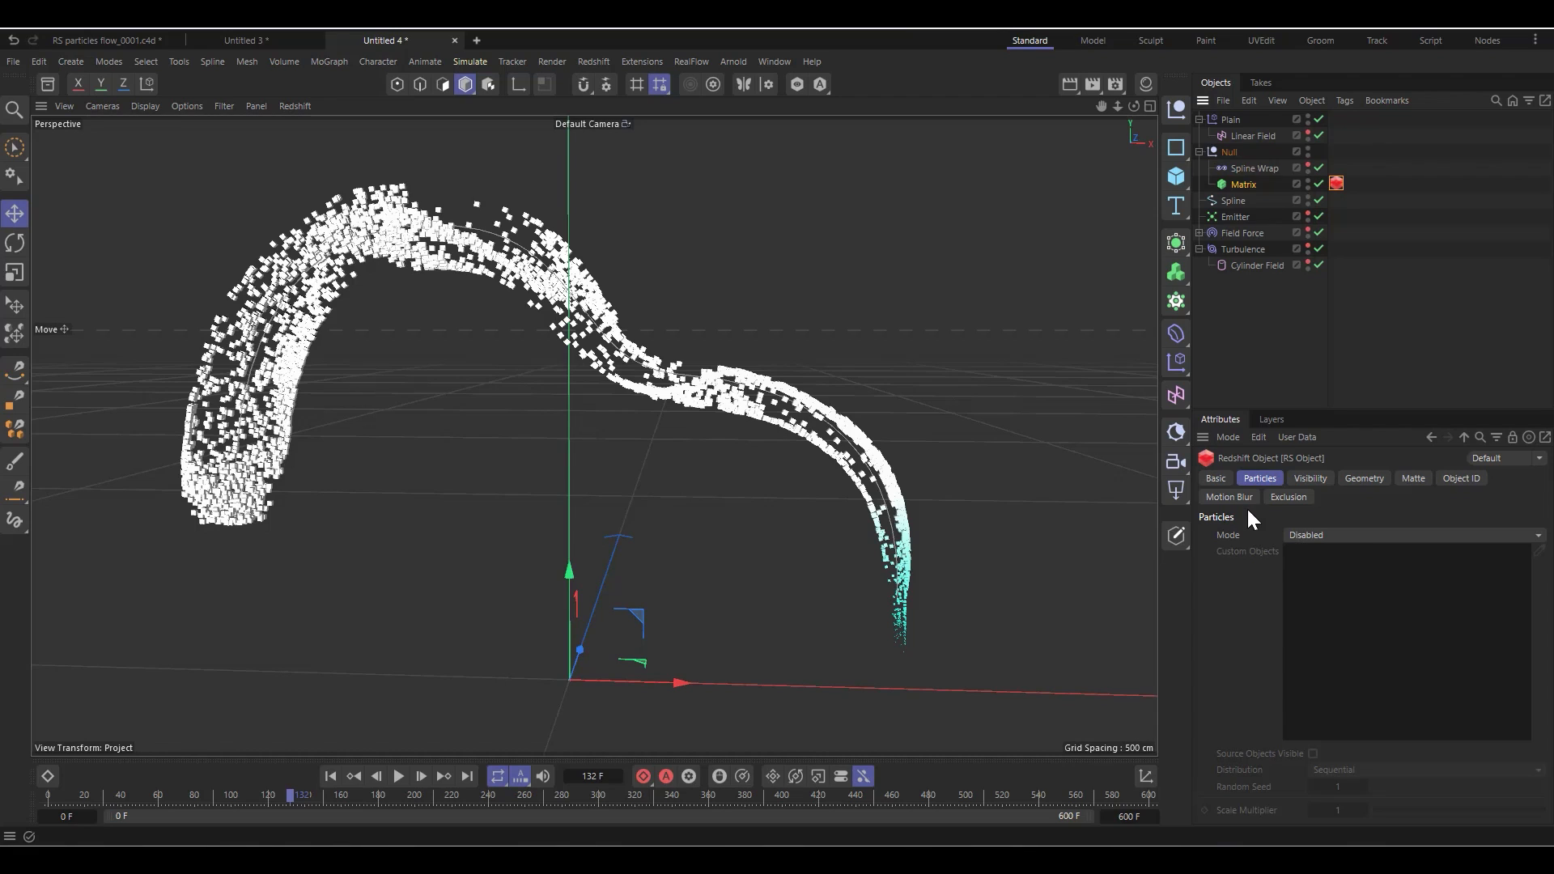
{"action": "left_click", "coordinate": [1307, 537]}
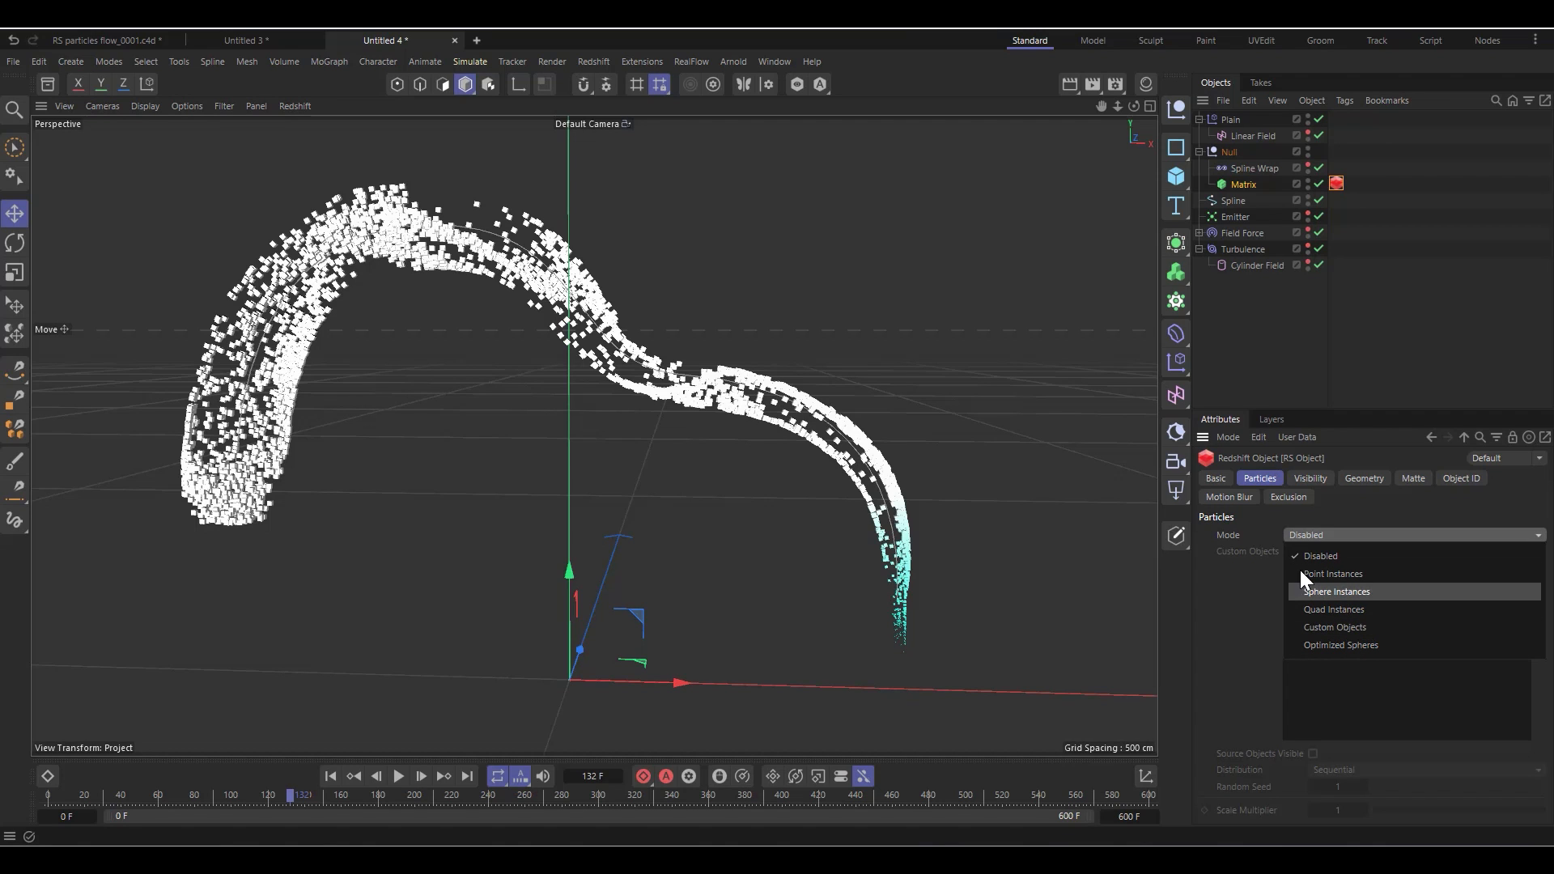
{"action": "left_click", "coordinate": [1339, 591]}
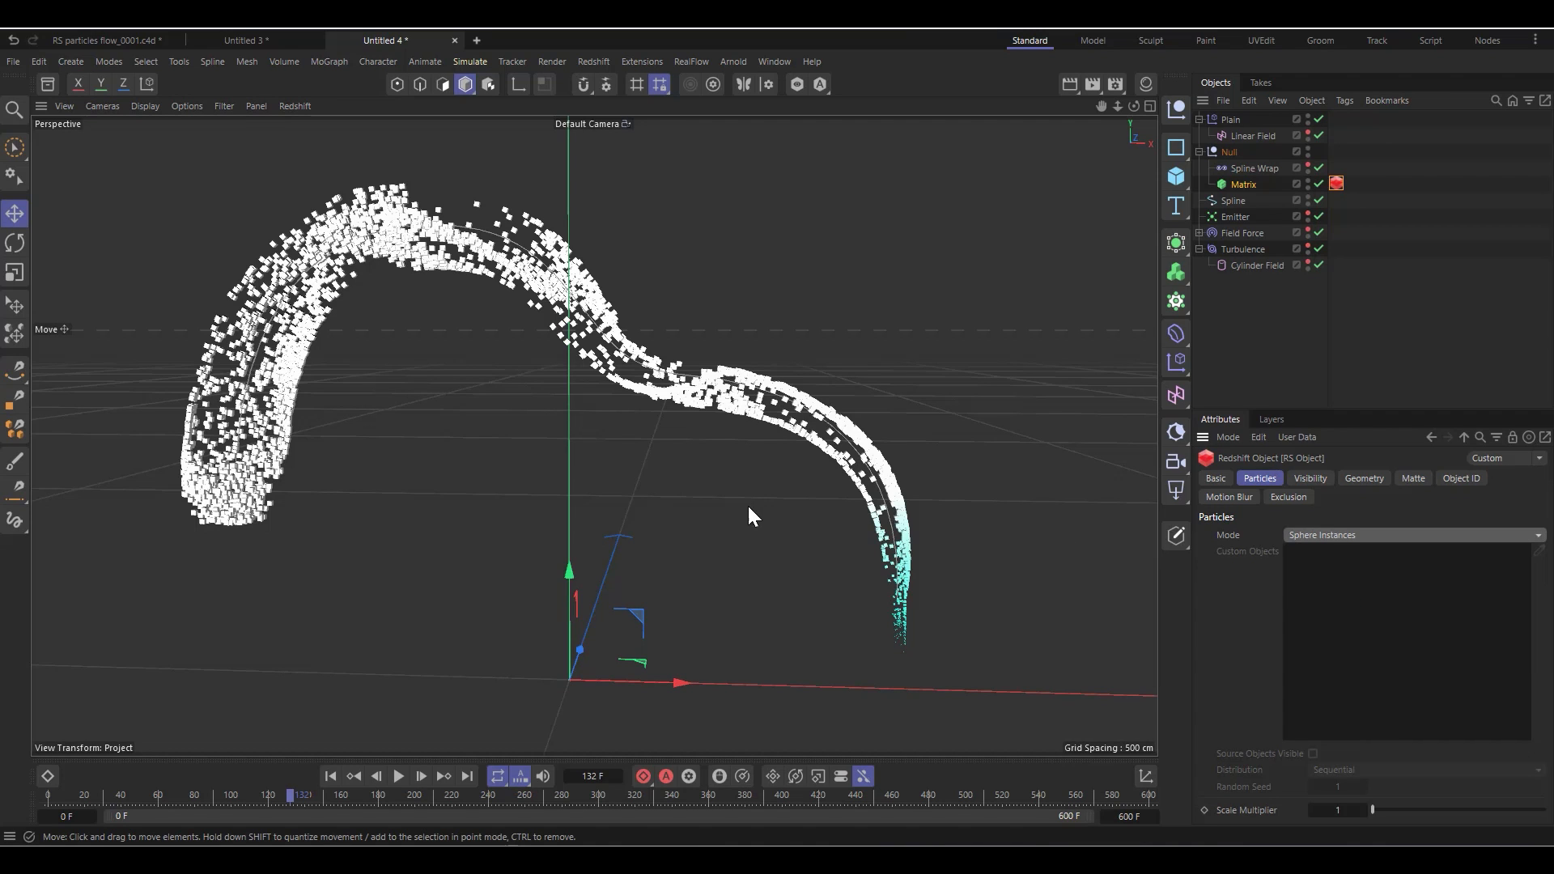
Open the Redshift RenderView, start the interactive render and move the window clear of the object settings
{"action": "scroll", "coordinate": [751, 401], "scroll_direction": "down", "scroll_amount": 2}
{"action": "scroll", "coordinate": [606, 183], "scroll_direction": "up", "scroll_amount": 1}
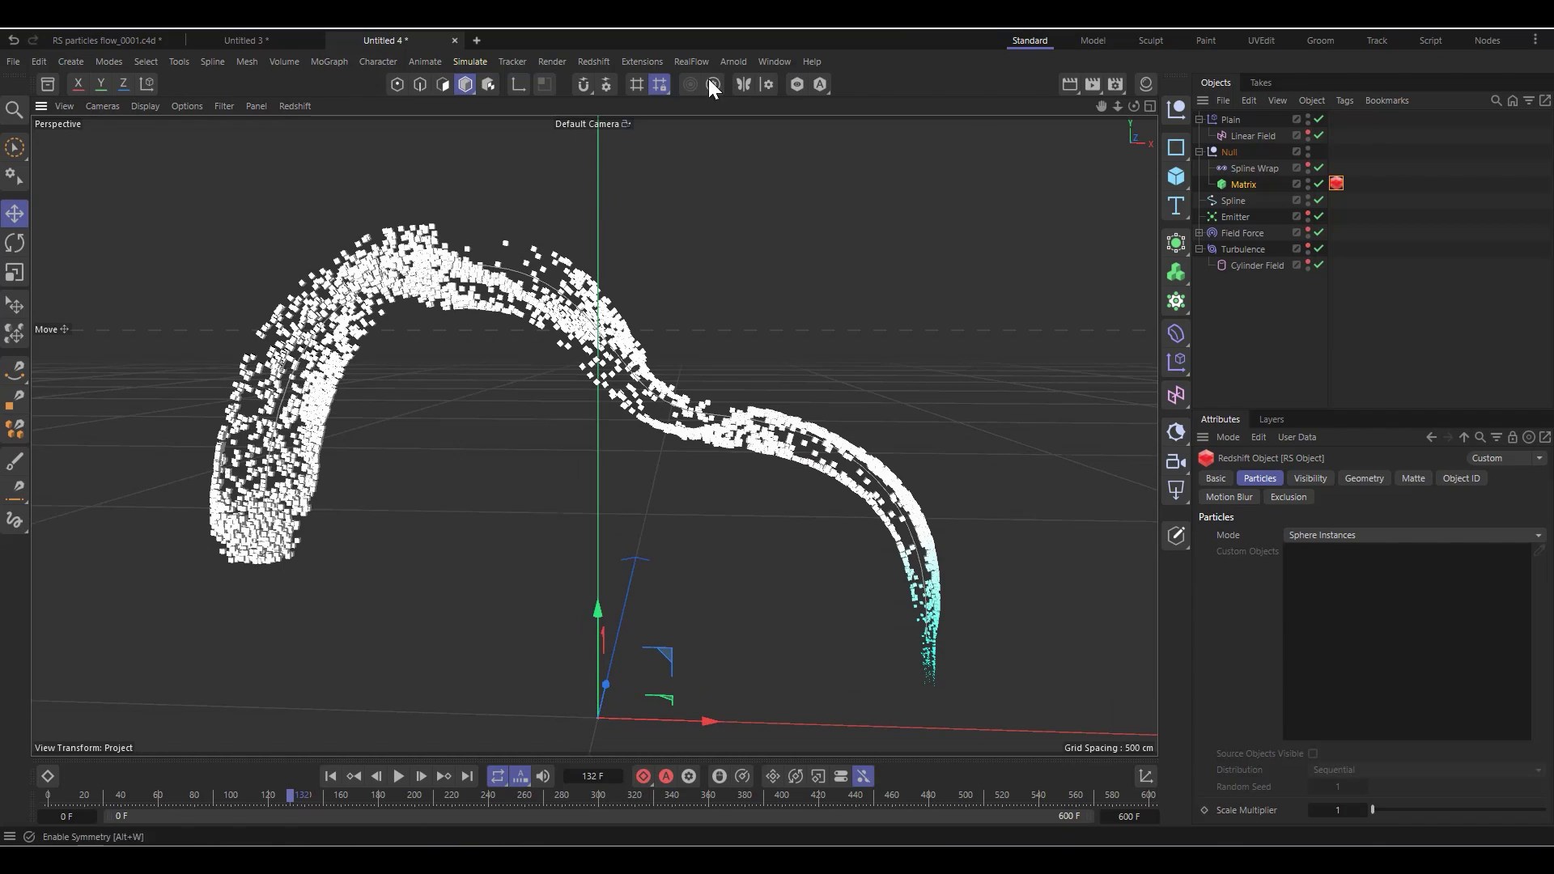
{"action": "left_click", "coordinate": [689, 62]}
{"action": "mouse_move", "coordinate": [599, 62]}
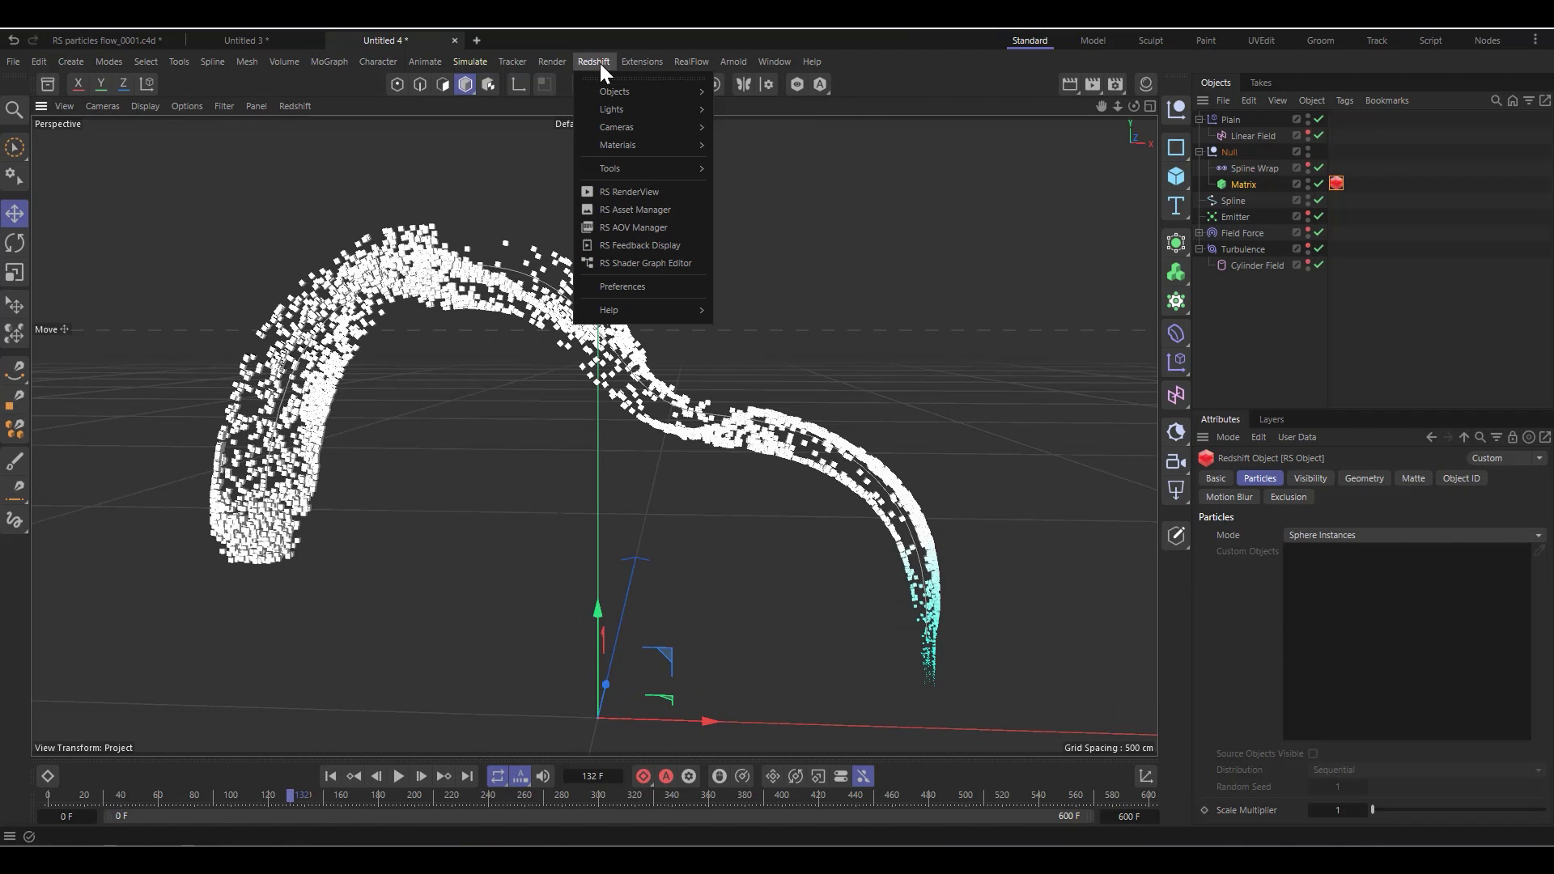
{"action": "left_click", "coordinate": [604, 192]}
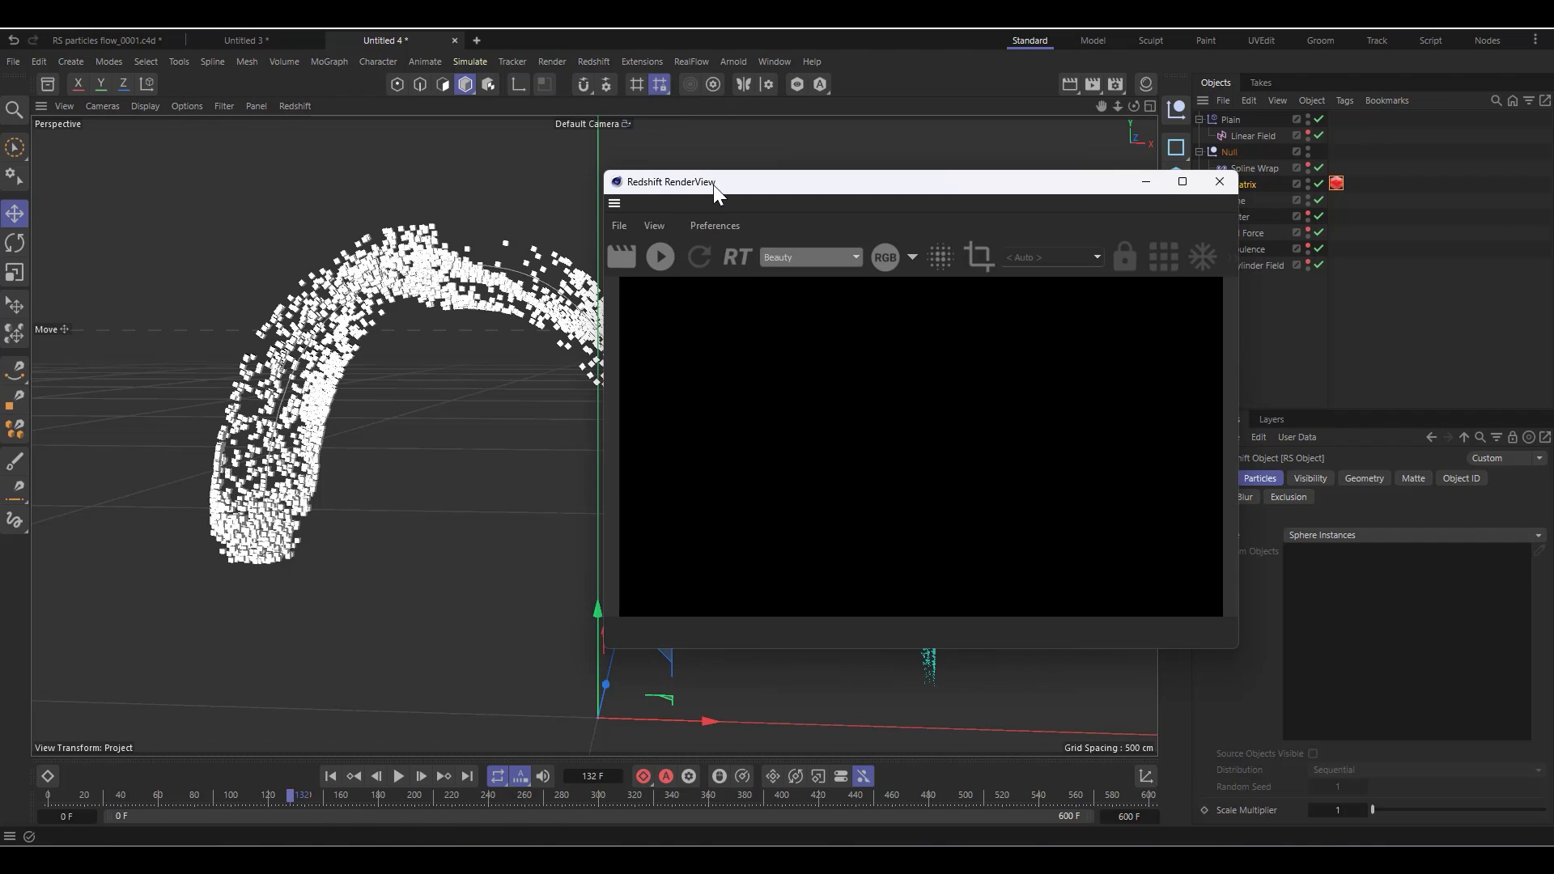
{"action": "left_click", "coordinate": [662, 256]}
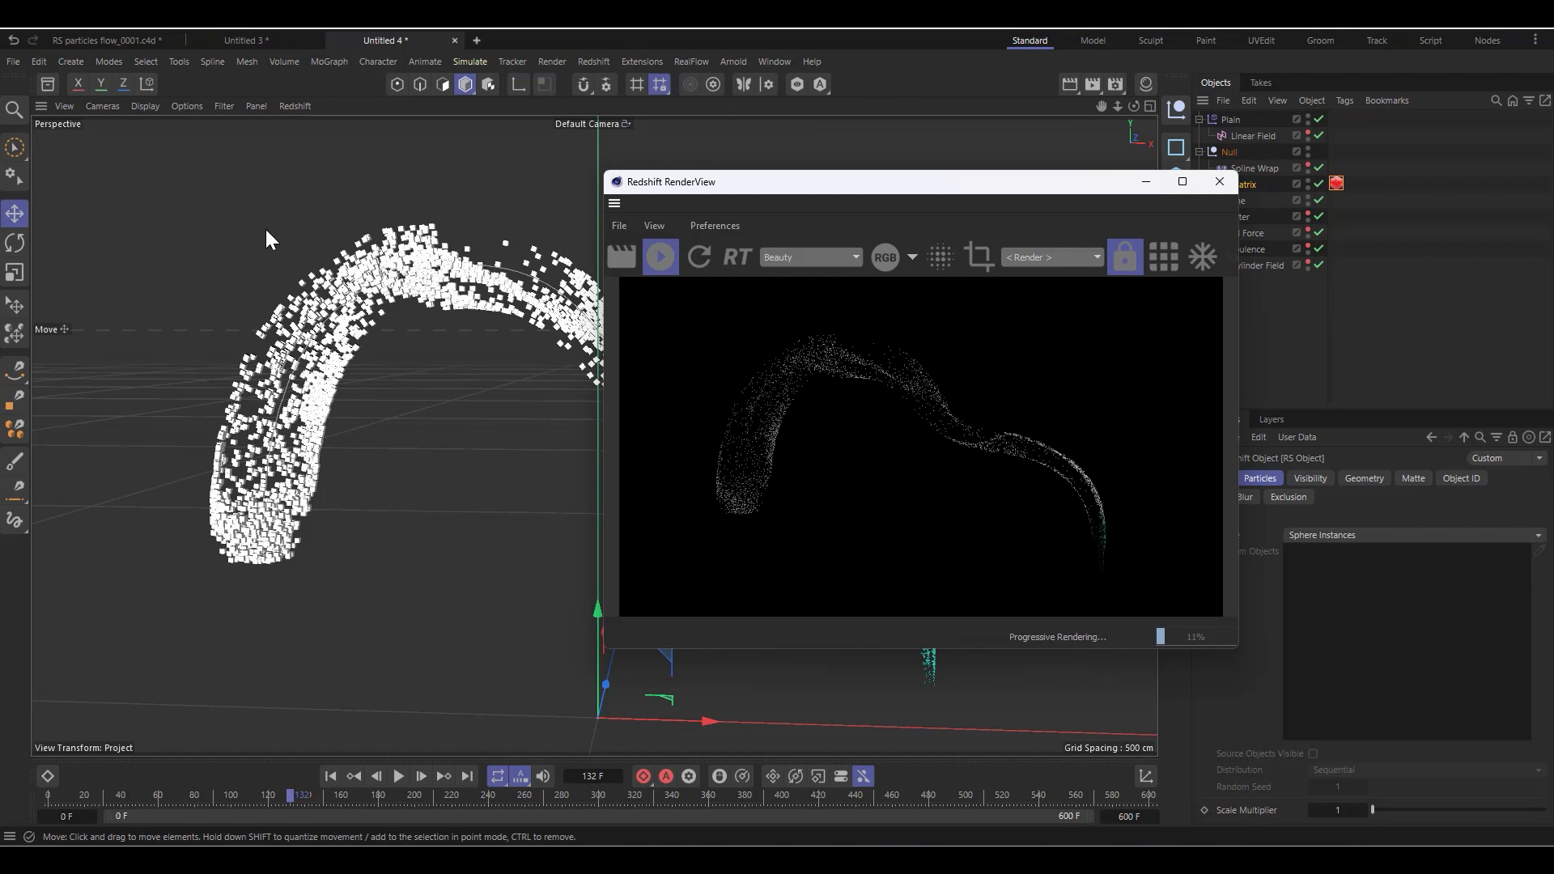
{"action": "scroll", "coordinate": [395, 275], "scroll_direction": "up", "scroll_amount": 2}
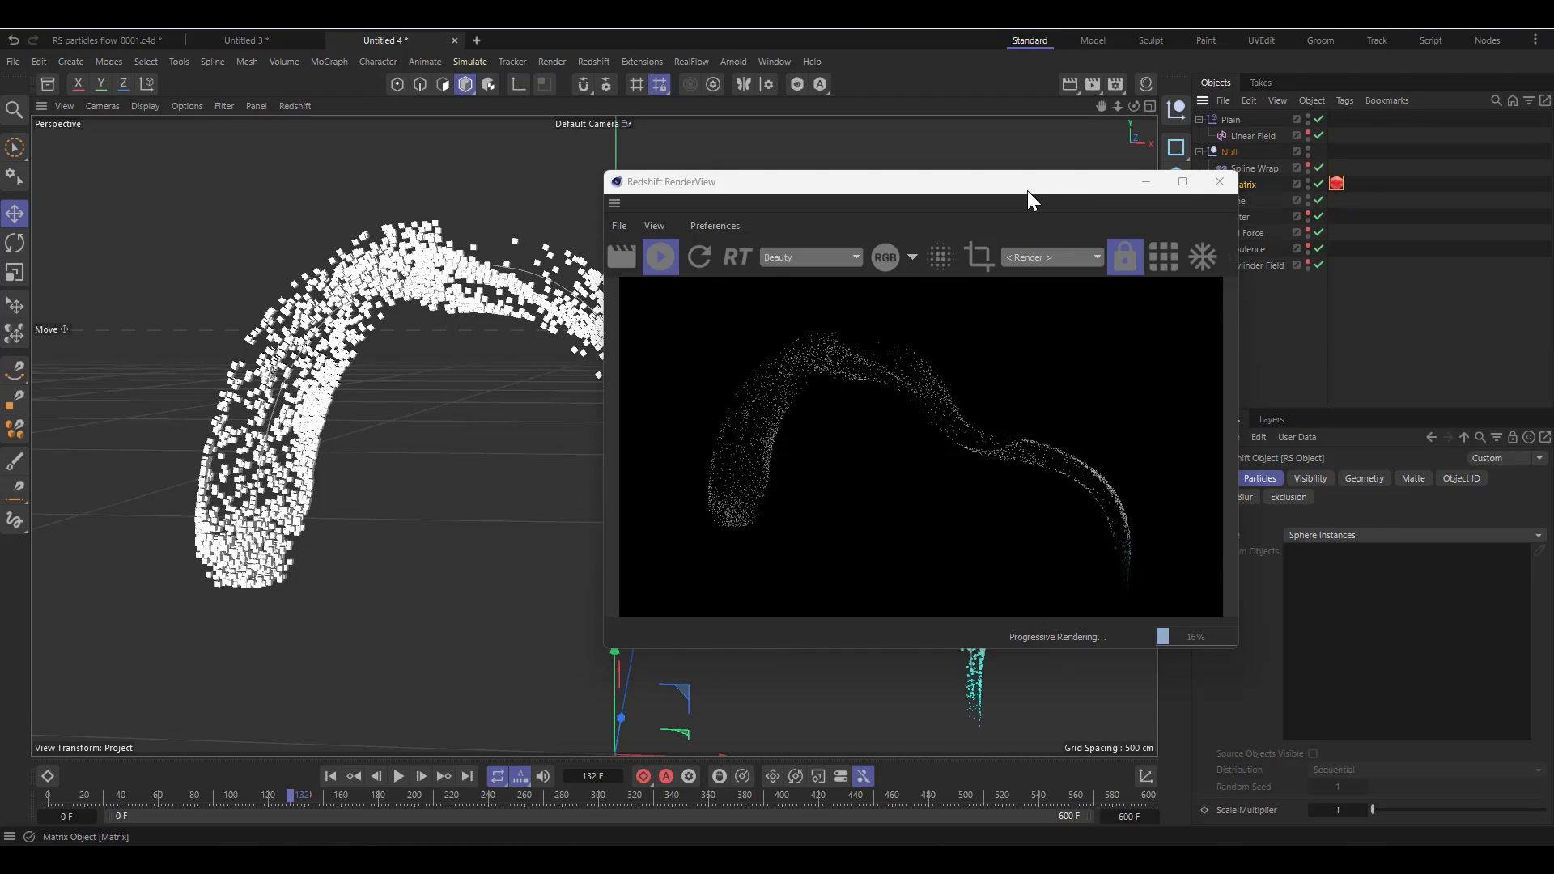
{"action": "left_click_drag", "start_coordinate": [956, 179], "coordinate": [805, 154]}
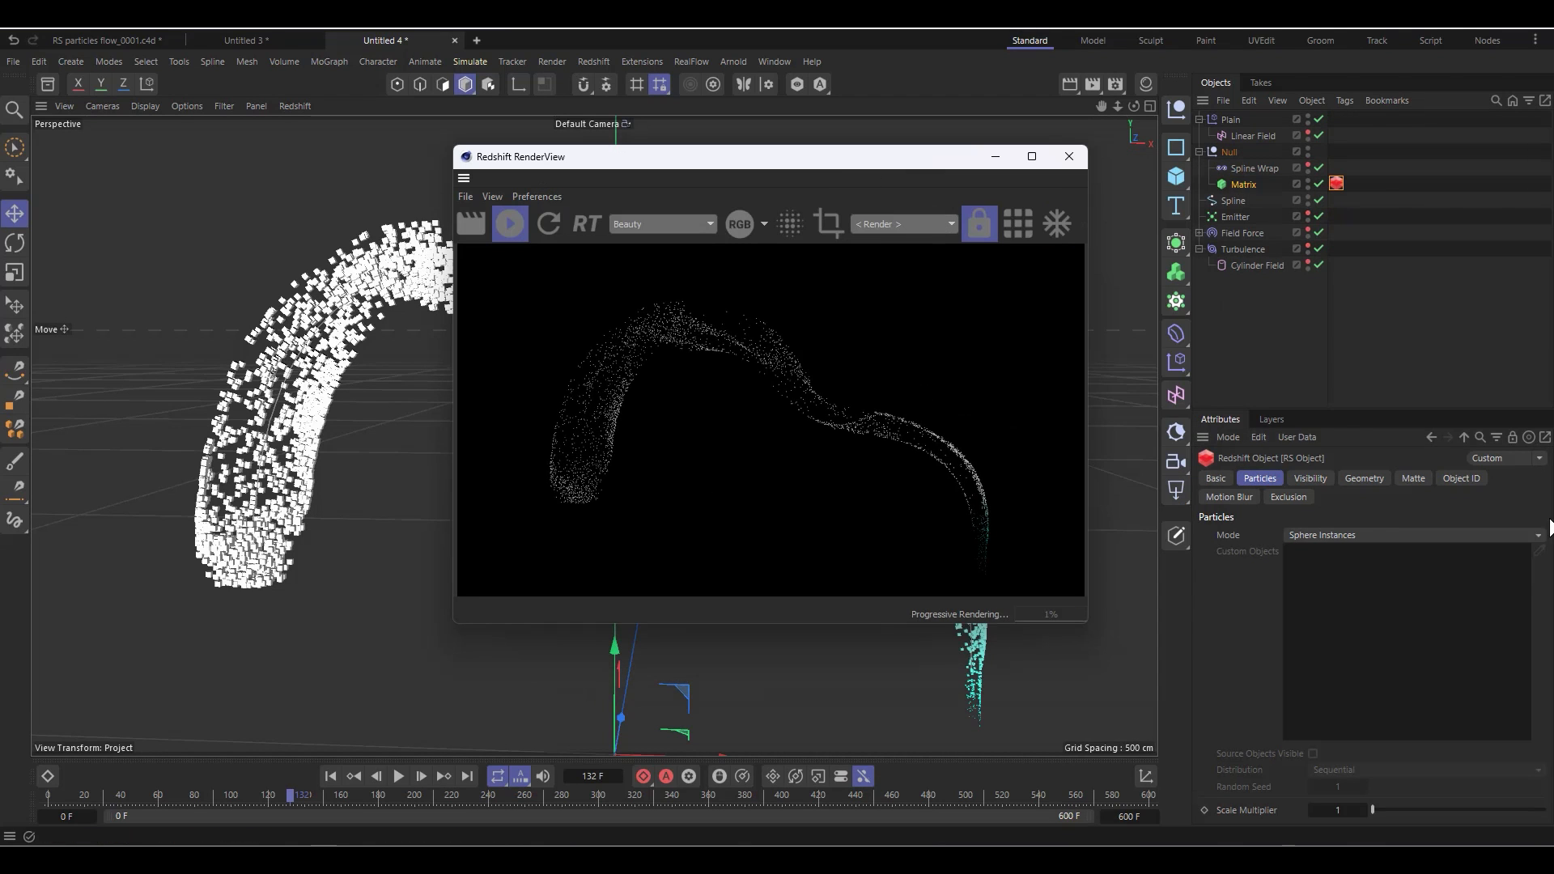
Raise the RS Object tag's Scale Multiplier to 15.973 and reset the Matrix's transform scale to 1 on X, Y and Z
{"action": "left_click", "coordinate": [1400, 809]}
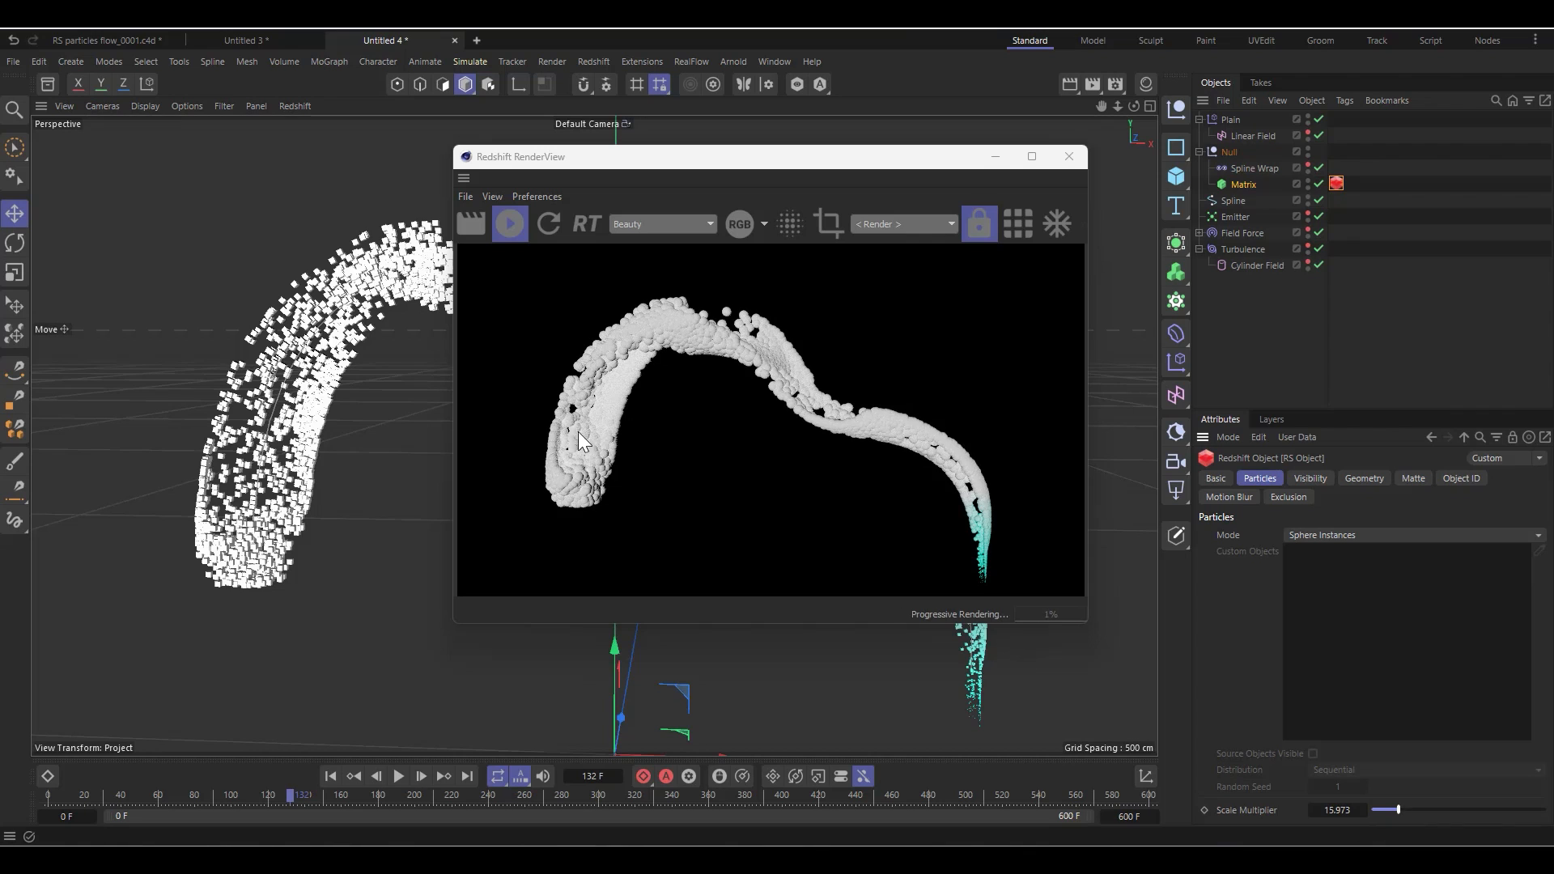
{"action": "left_click", "coordinate": [1237, 187]}
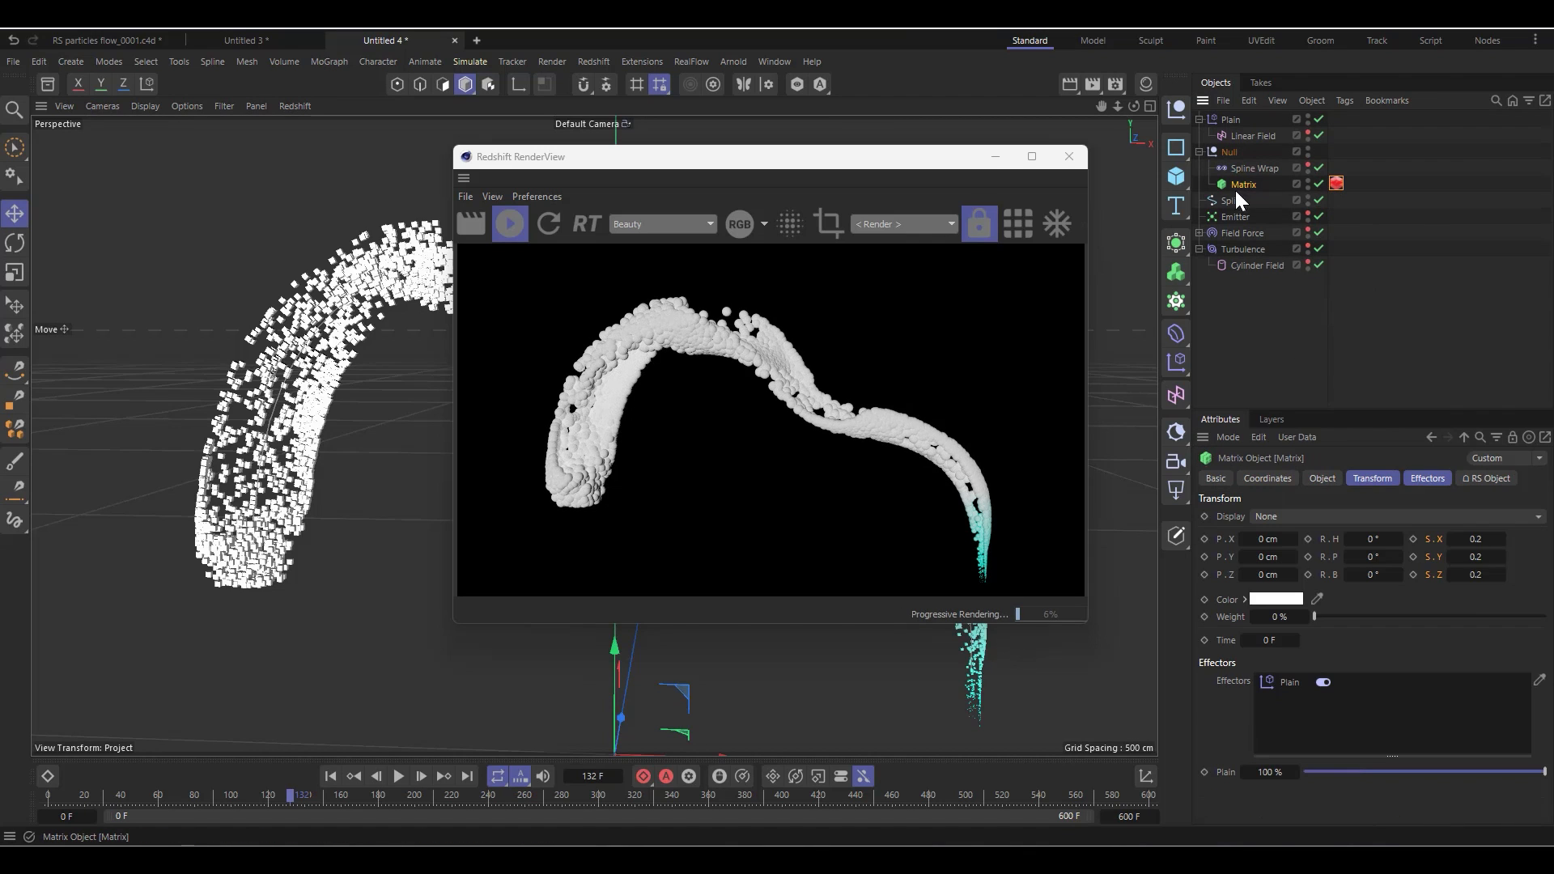
{"action": "right_click", "coordinate": [1502, 537]}
{"action": "right_click", "coordinate": [1503, 554]}
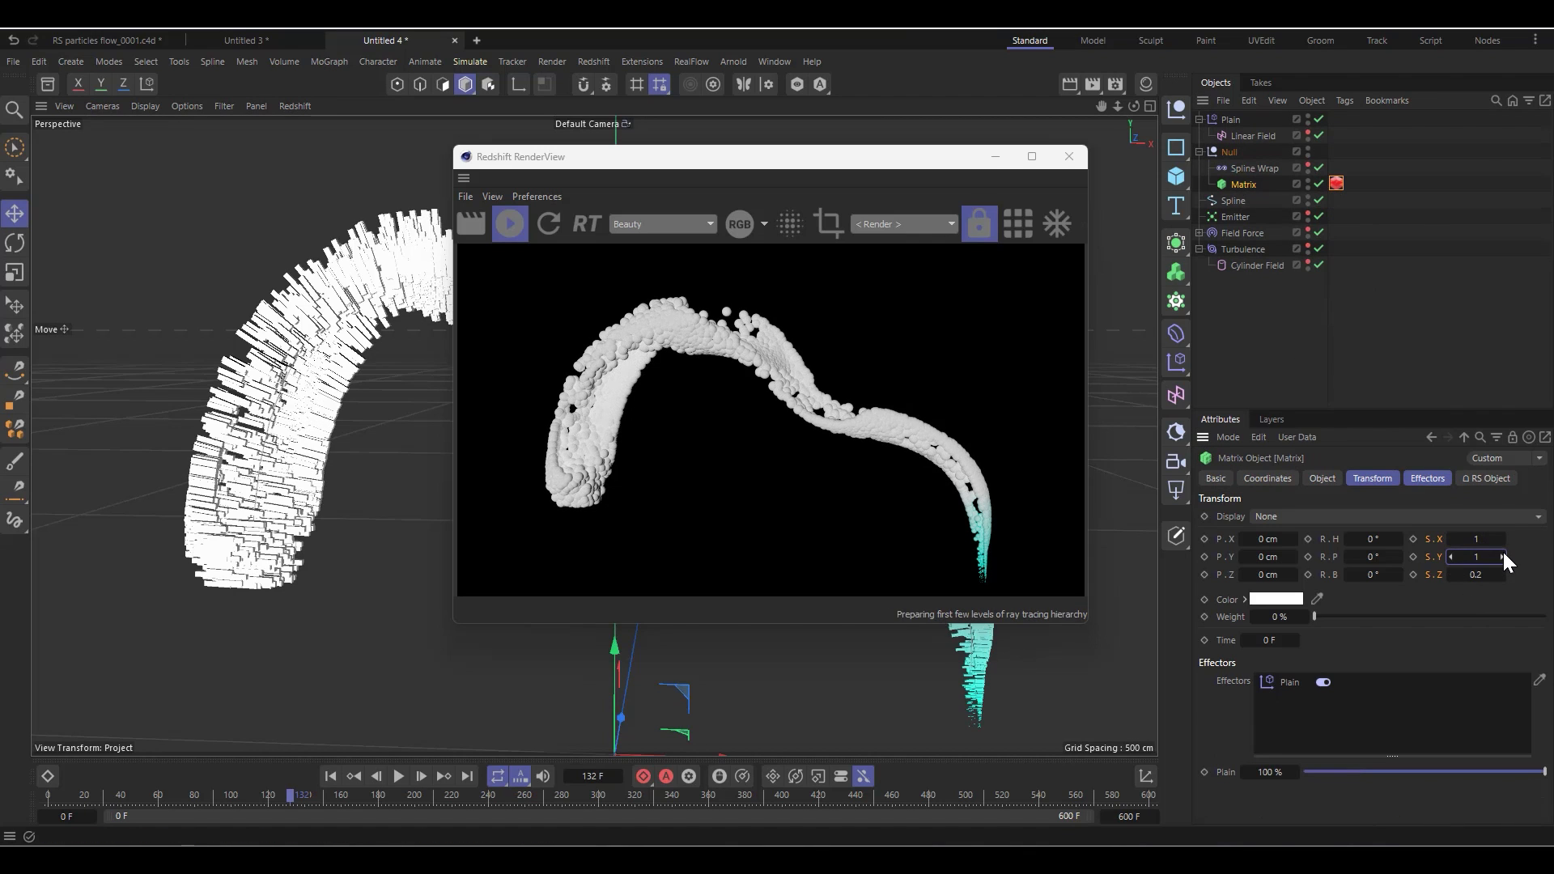
{"action": "right_click", "coordinate": [1503, 574]}
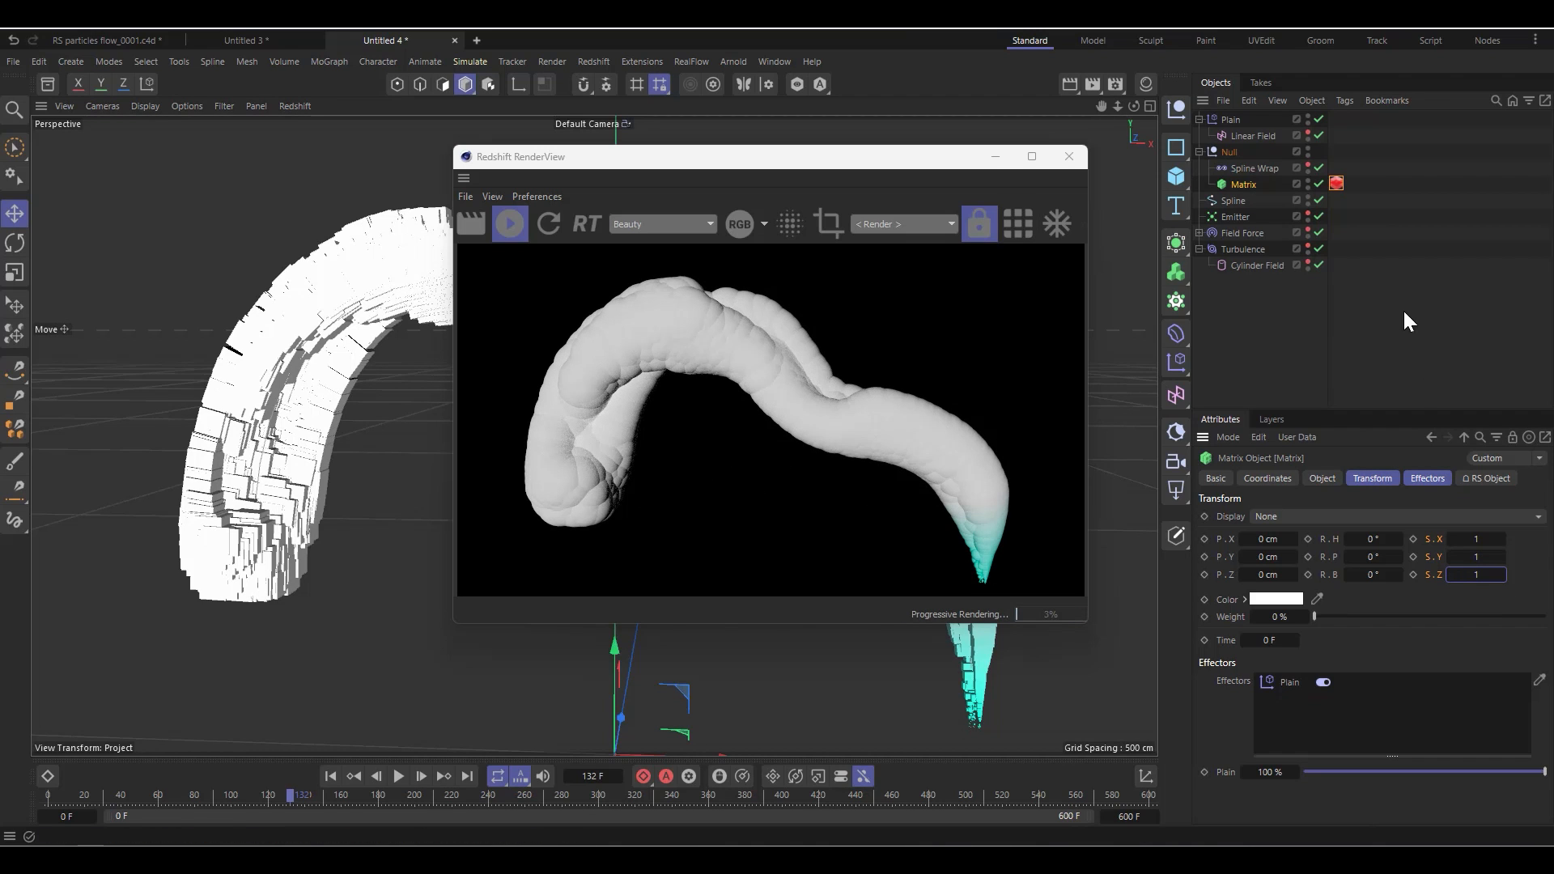
Reset the RS Object tag's Scale Multiplier to 1 and close the Redshift RenderView
{"action": "left_click", "coordinate": [1336, 186]}
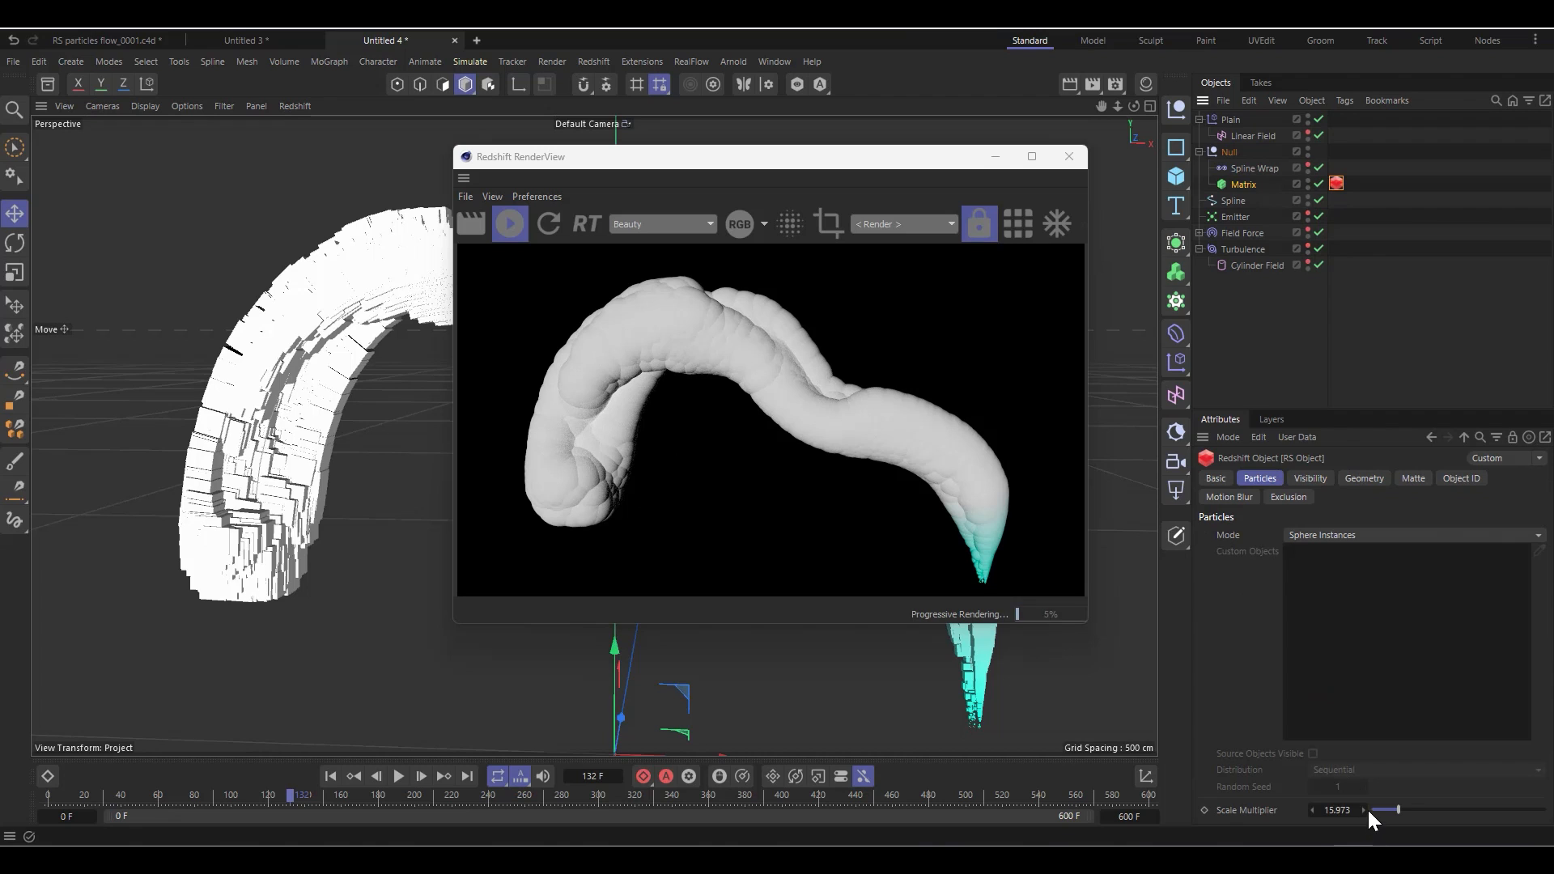
{"action": "right_click", "coordinate": [1366, 810]}
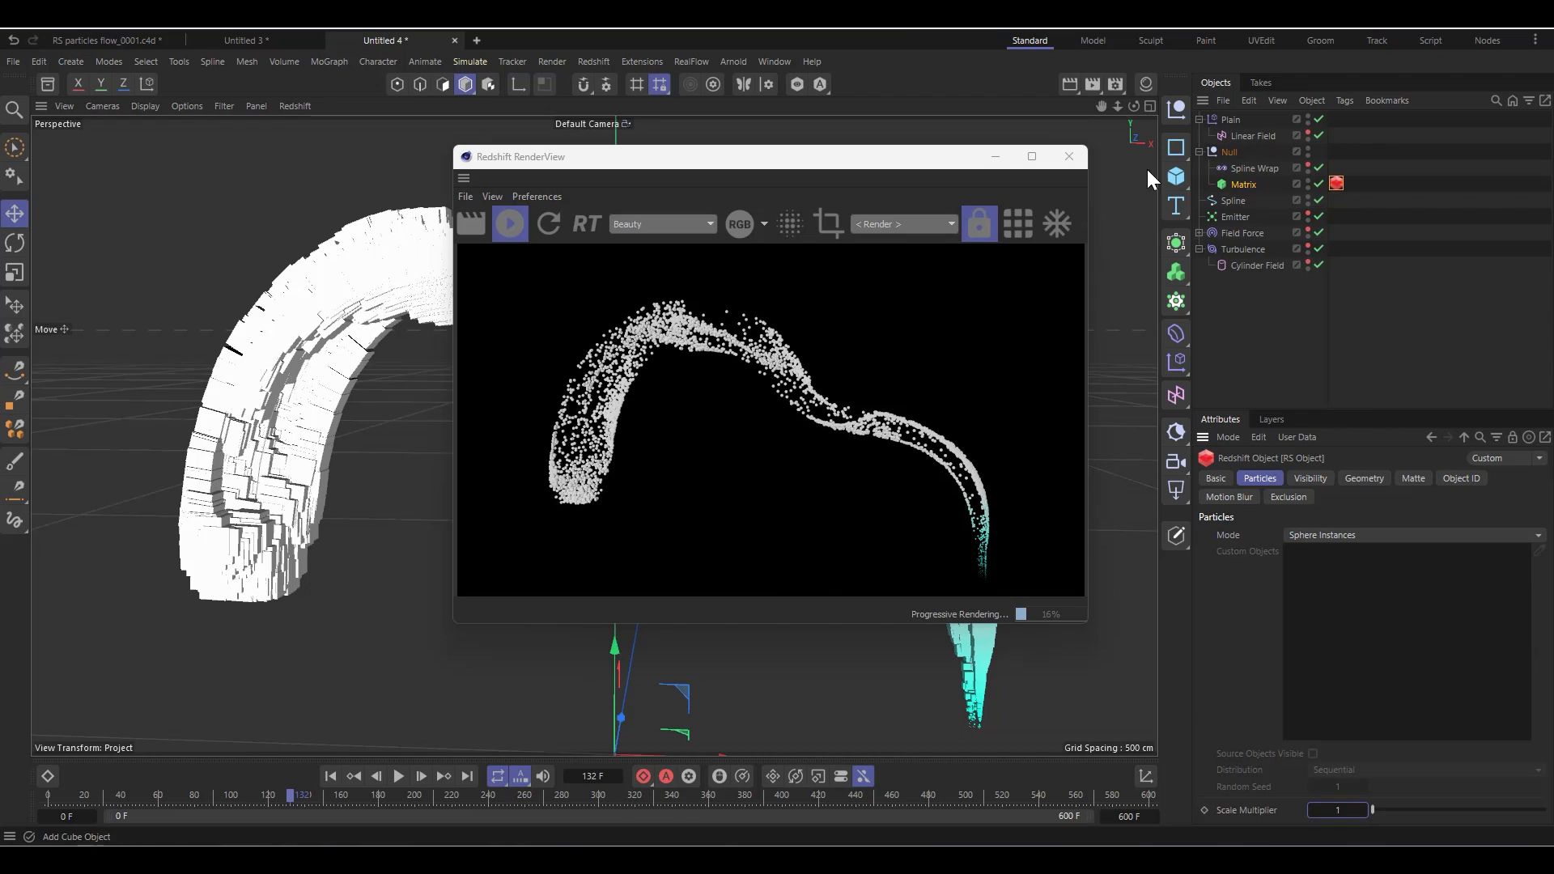
{"action": "left_click", "coordinate": [1069, 157]}
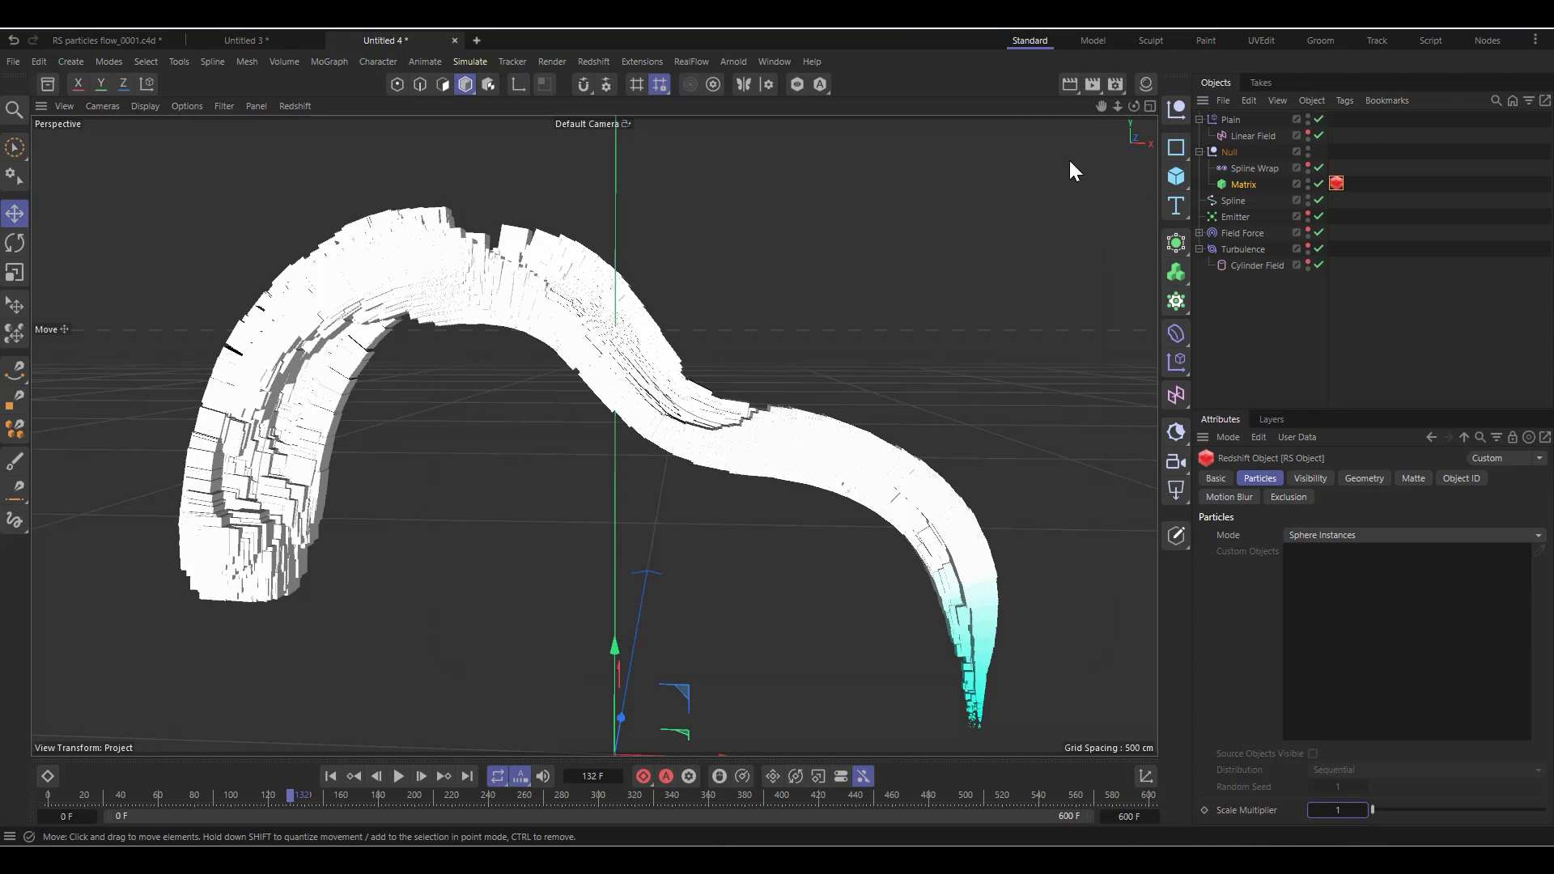
Show the material manager, create a new material and assign it to the Matrix
{"action": "left_click", "coordinate": [1144, 85]}
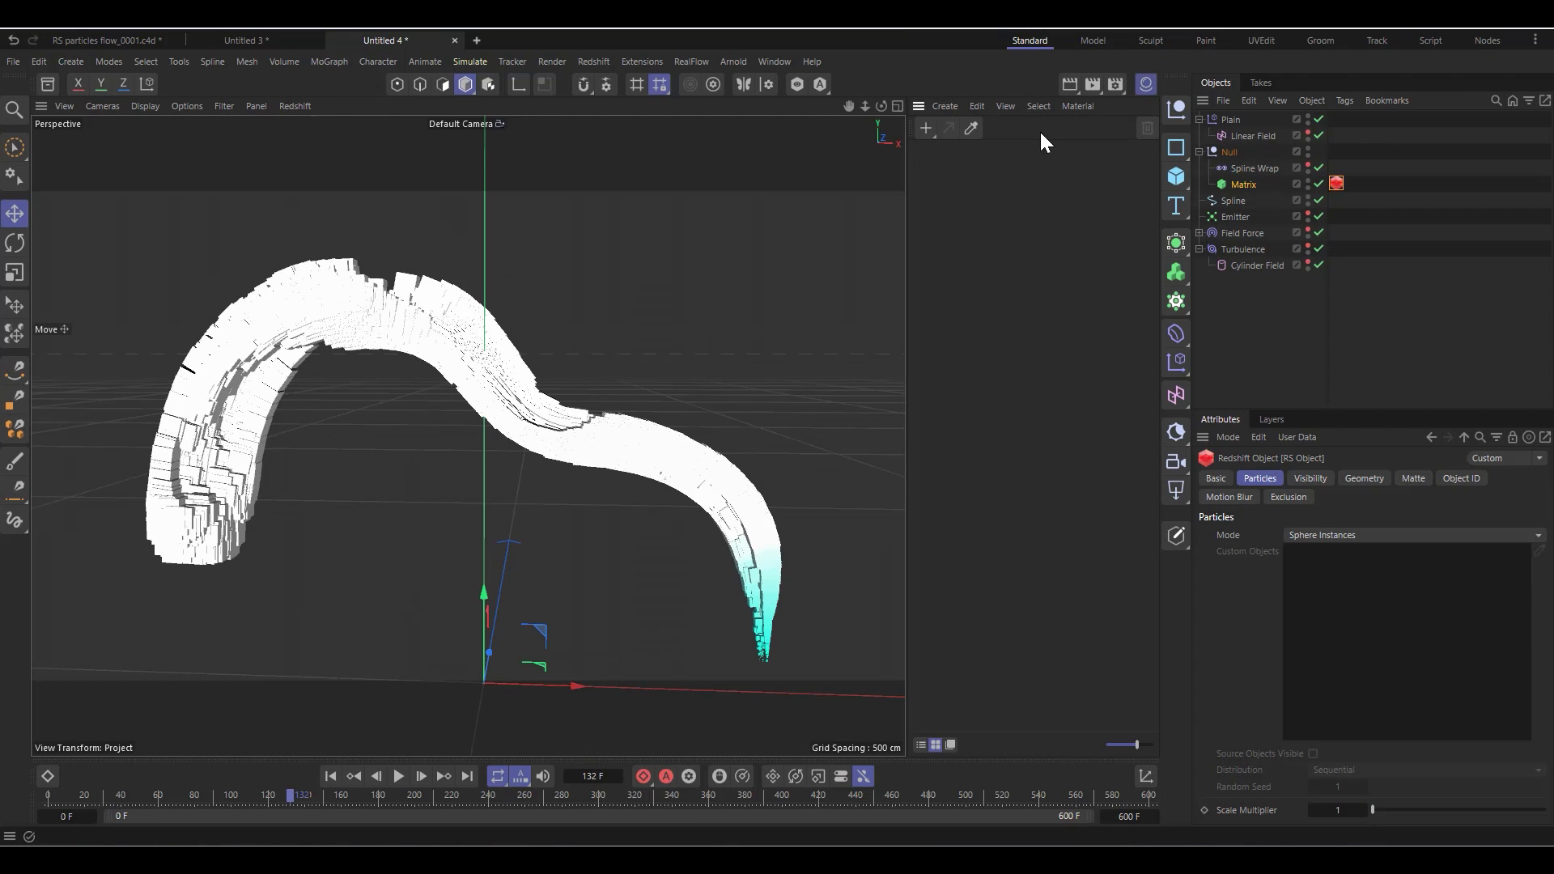
{"action": "left_click", "coordinate": [943, 106]}
{"action": "left_click", "coordinate": [927, 129]}
{"action": "left_click_drag", "start_coordinate": [940, 172], "coordinate": [1244, 184]}
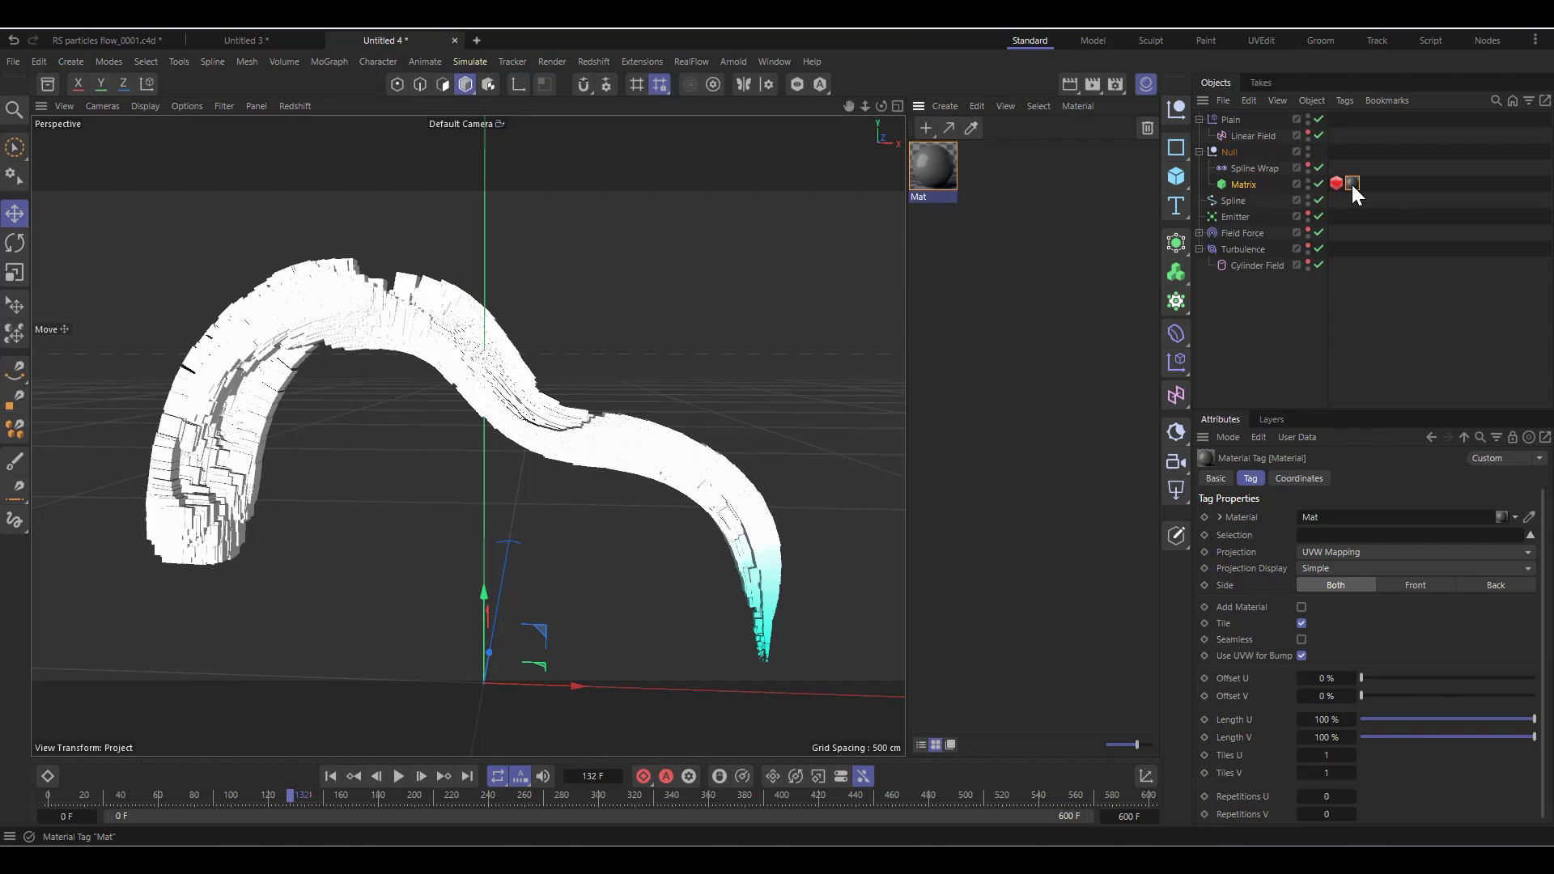
Delete the material tag and the RS Object tag from the Matrix
{"action": "key", "text": "Delete"}
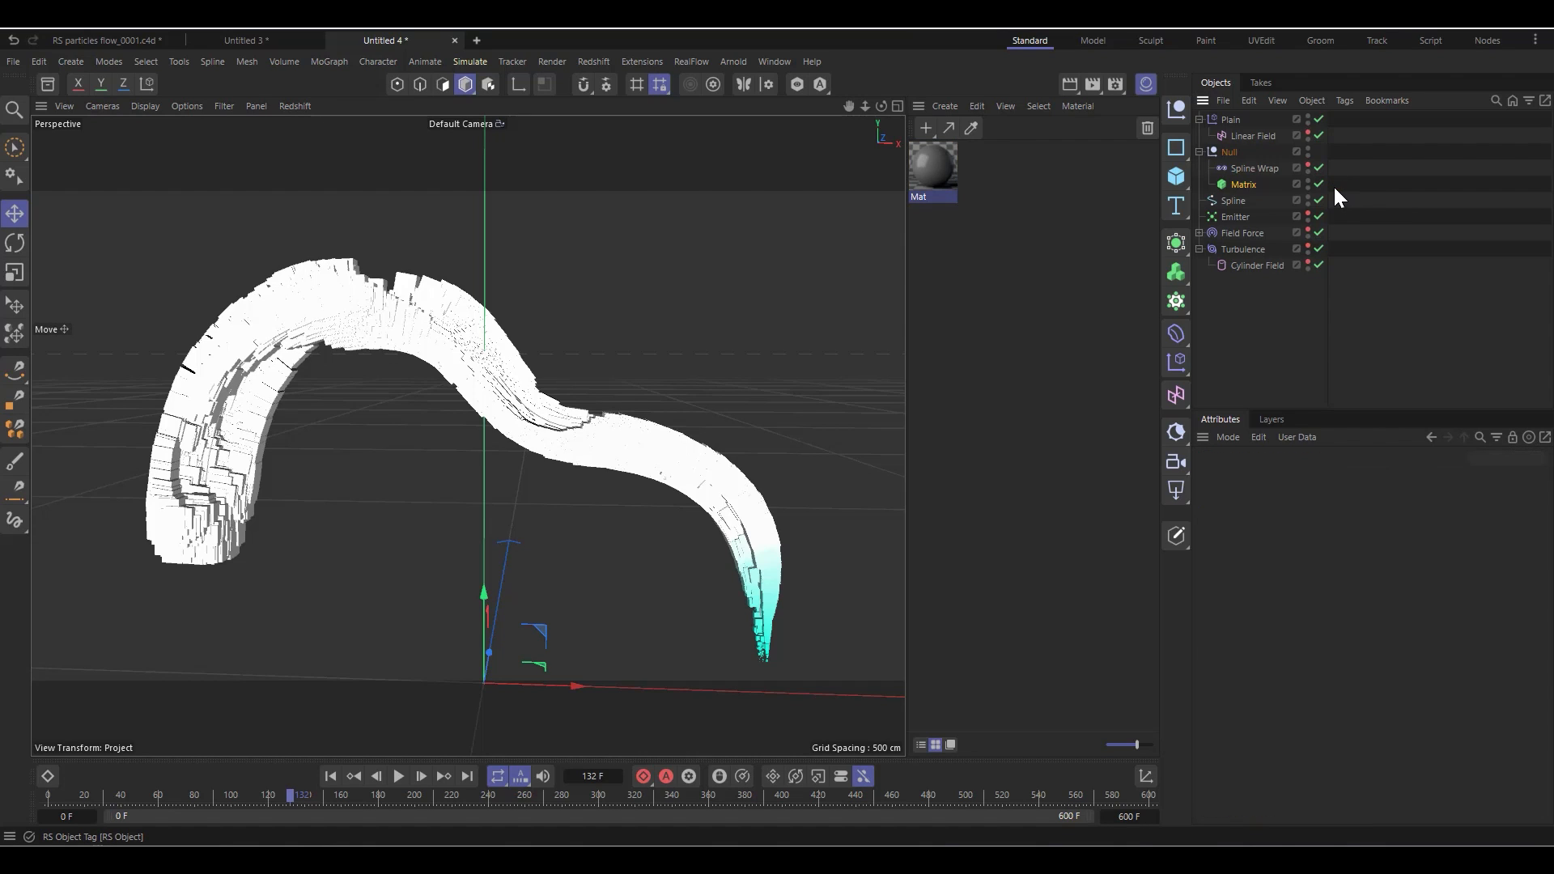
Add an Arnold Parameters tag to the Matrix and transfer it to the Emitter
{"action": "right_click", "coordinate": [1242, 185]}
{"action": "mouse_move", "coordinate": [1277, 203]}
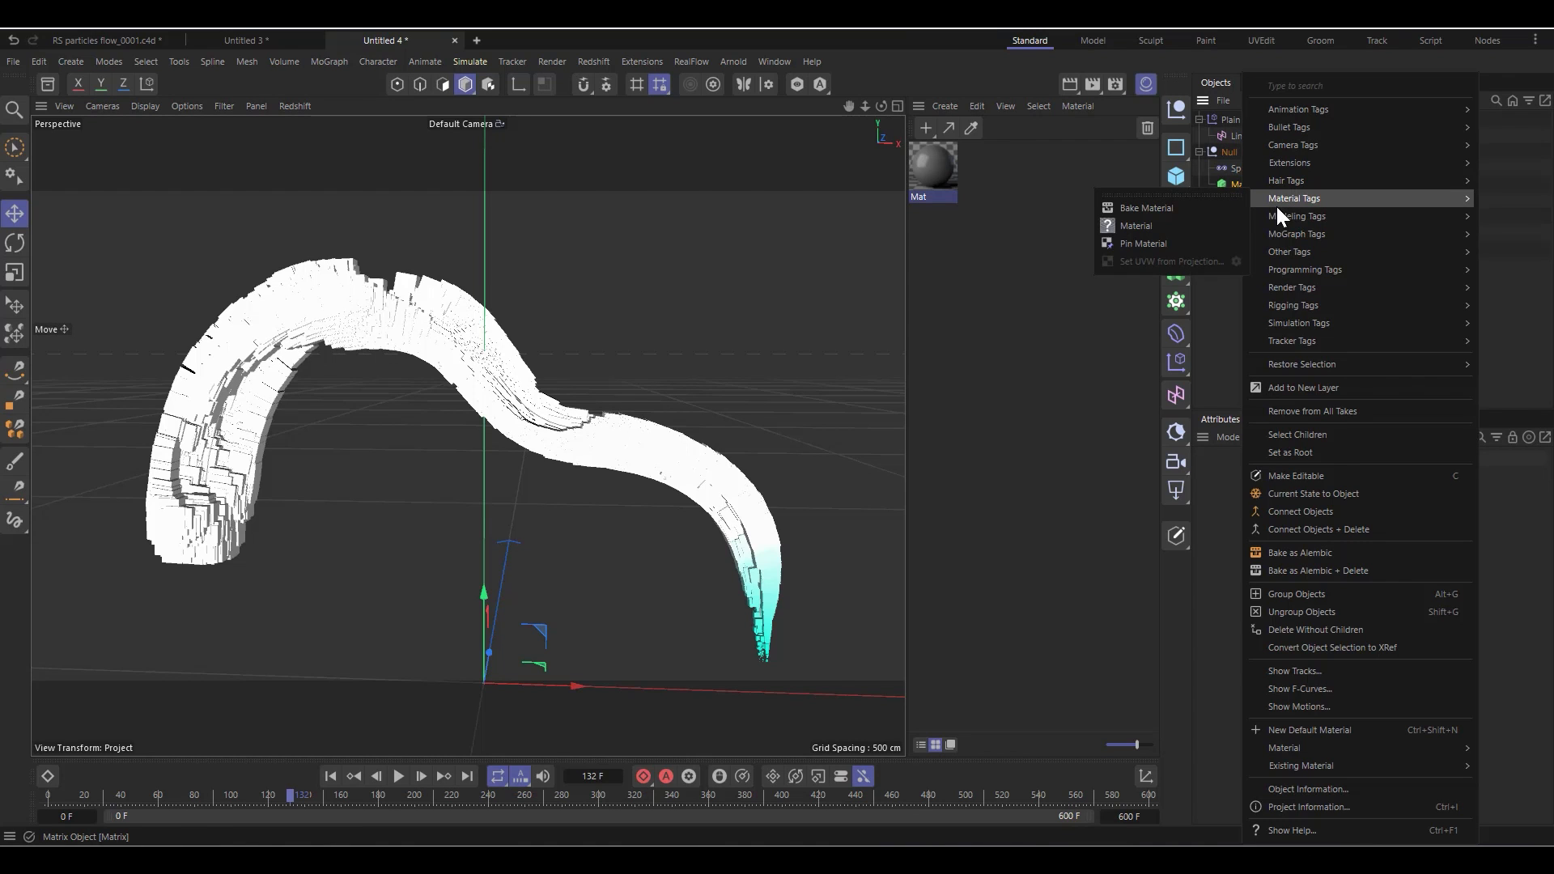
{"action": "left_click", "coordinate": [1214, 178]}
{"action": "right_click", "coordinate": [1225, 185]}
{"action": "mouse_move", "coordinate": [1288, 151]}
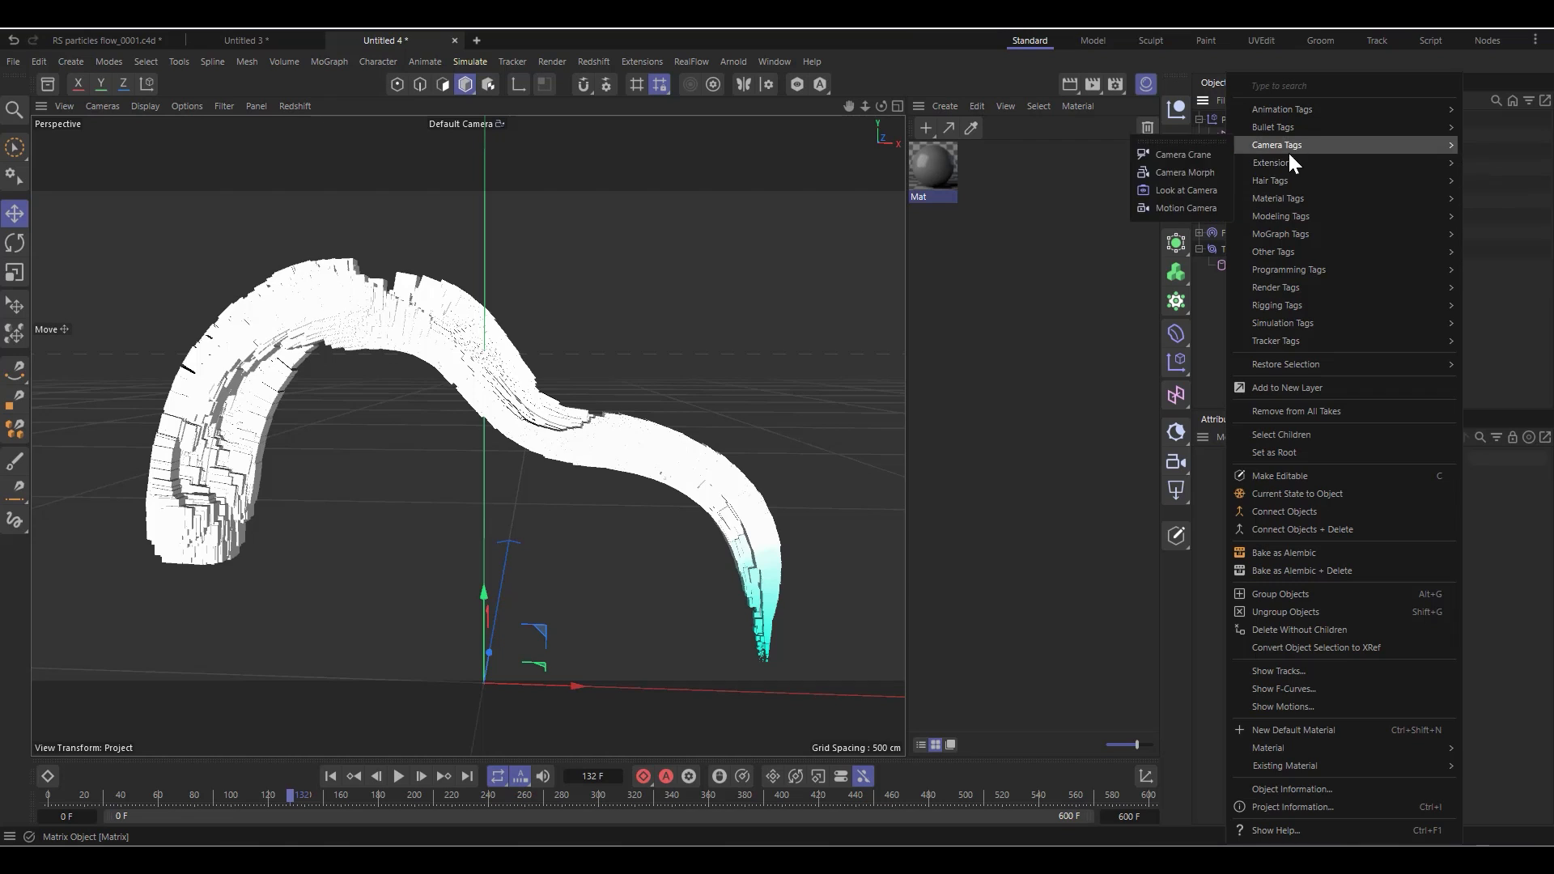
{"action": "mouse_move", "coordinate": [1488, 165]}
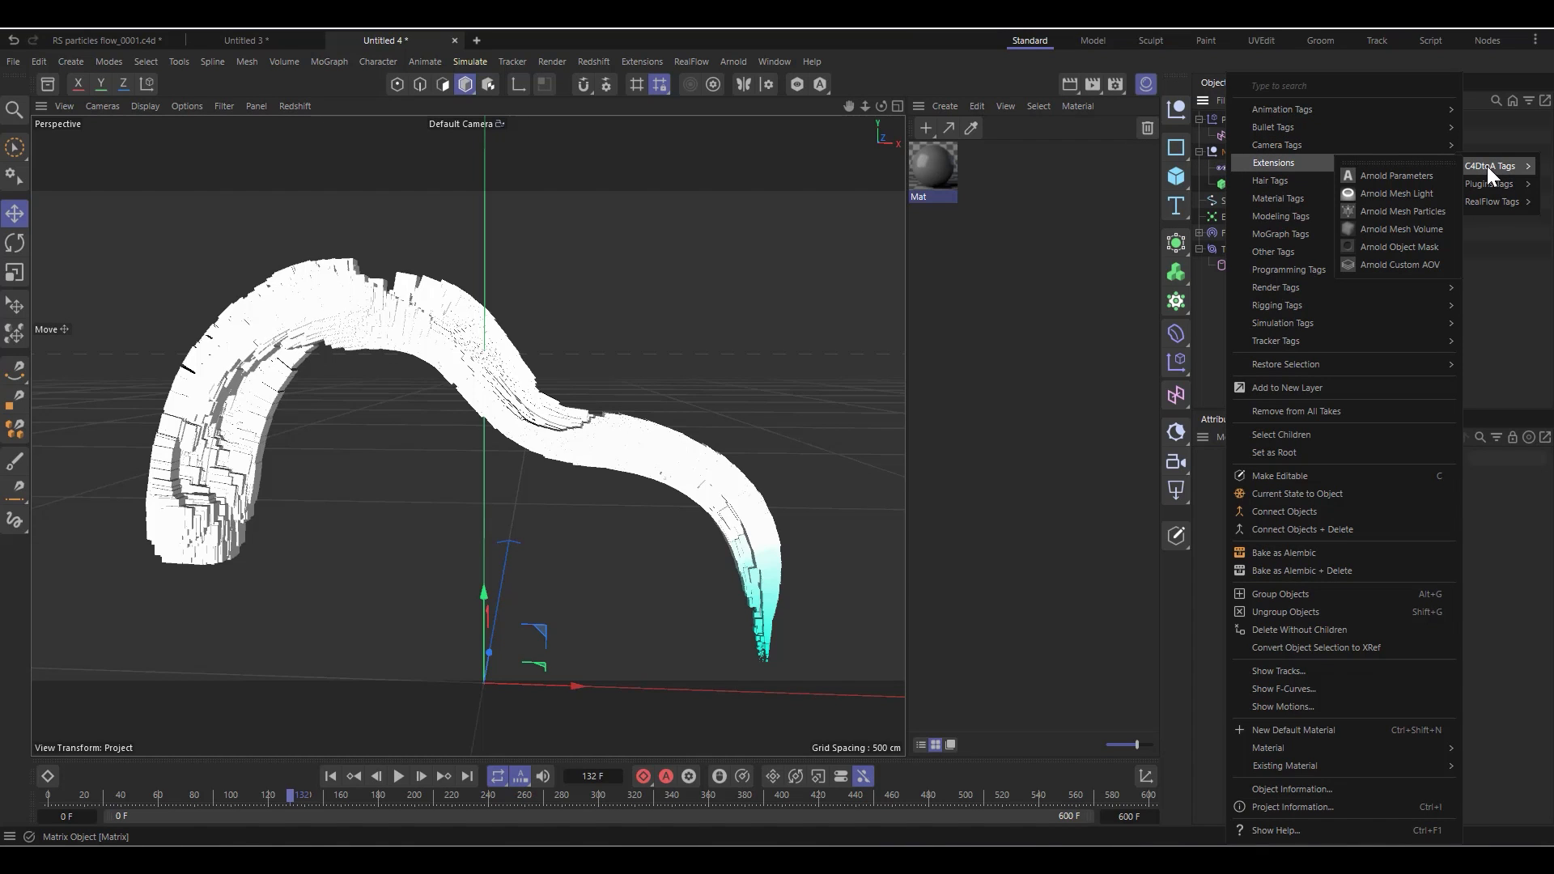
{"action": "left_click", "coordinate": [1374, 175]}
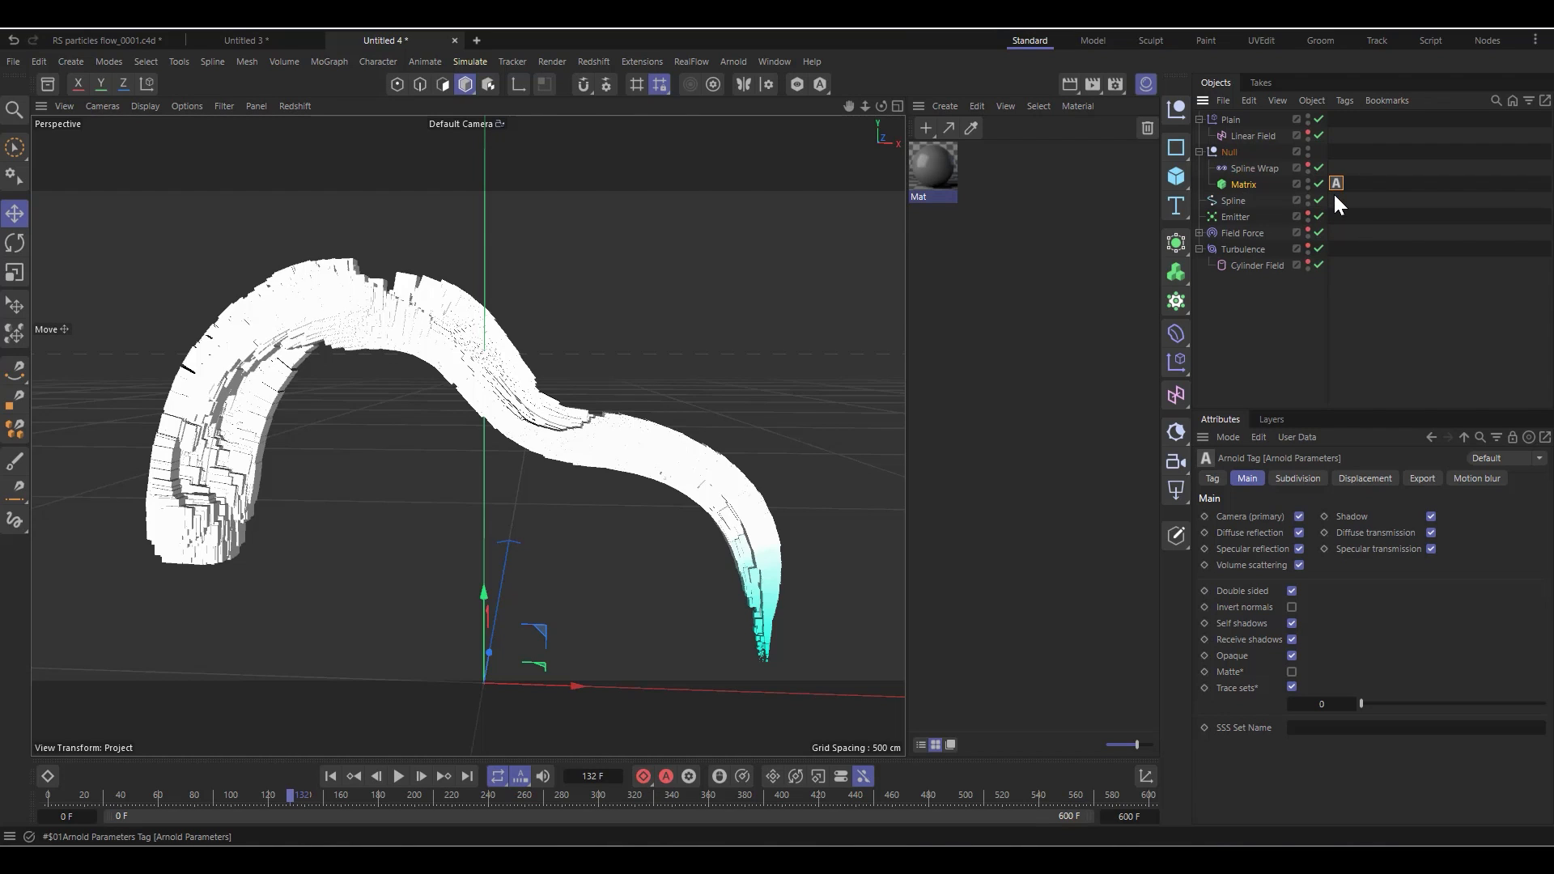
{"action": "left_click_drag", "start_coordinate": [1336, 186], "coordinate": [1335, 217]}
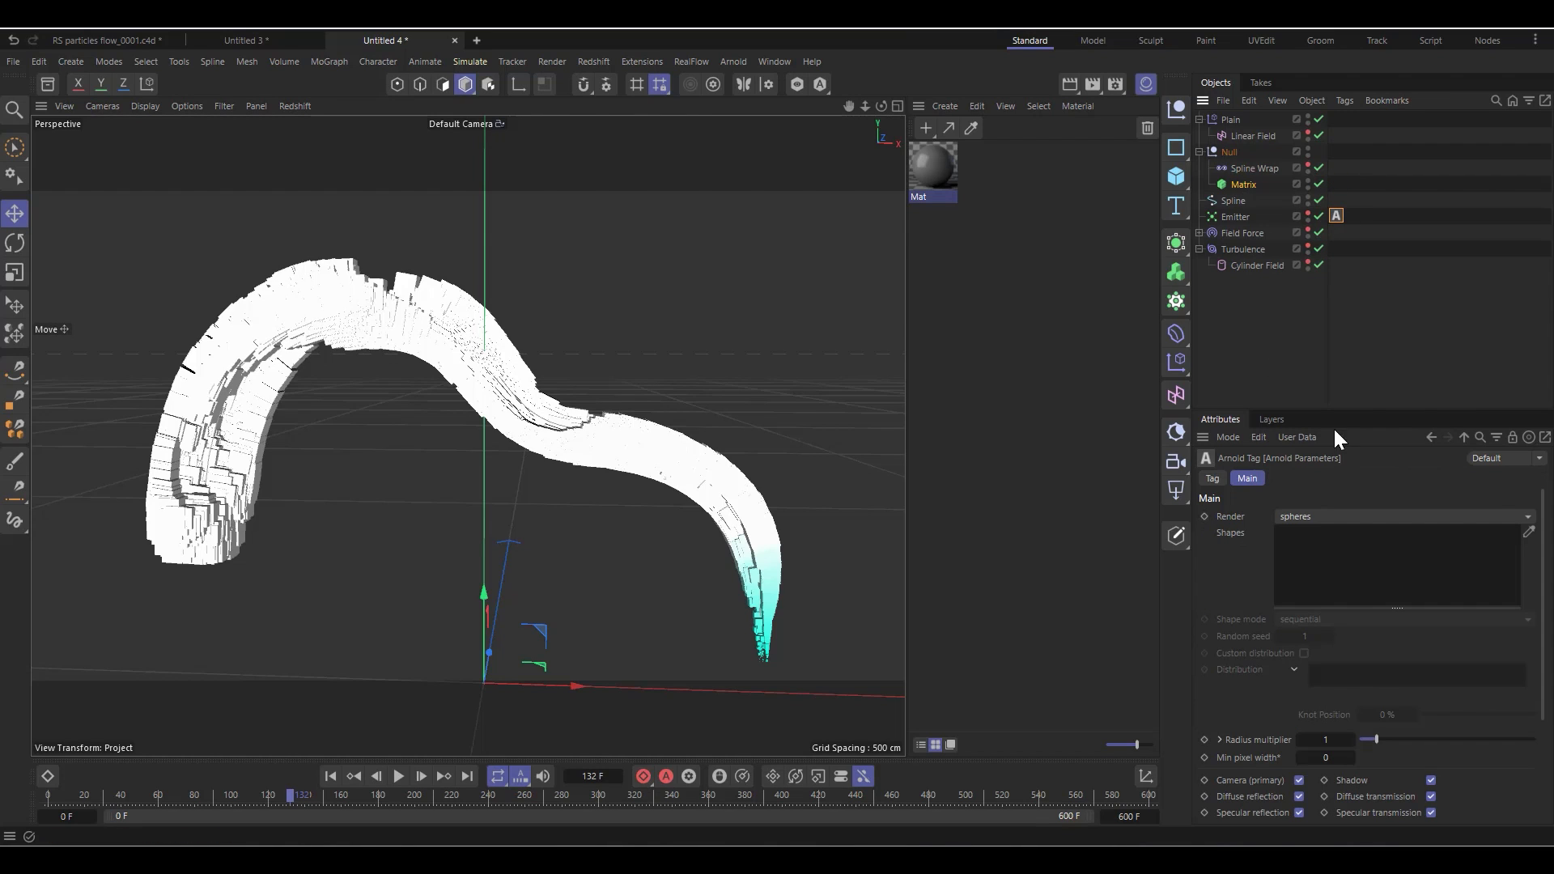
Check the Emitter's particles against the flow in the Untitled 3 project, and delete the Emitter's Arnold Parameters tag
{"action": "left_click", "coordinate": [1241, 217]}
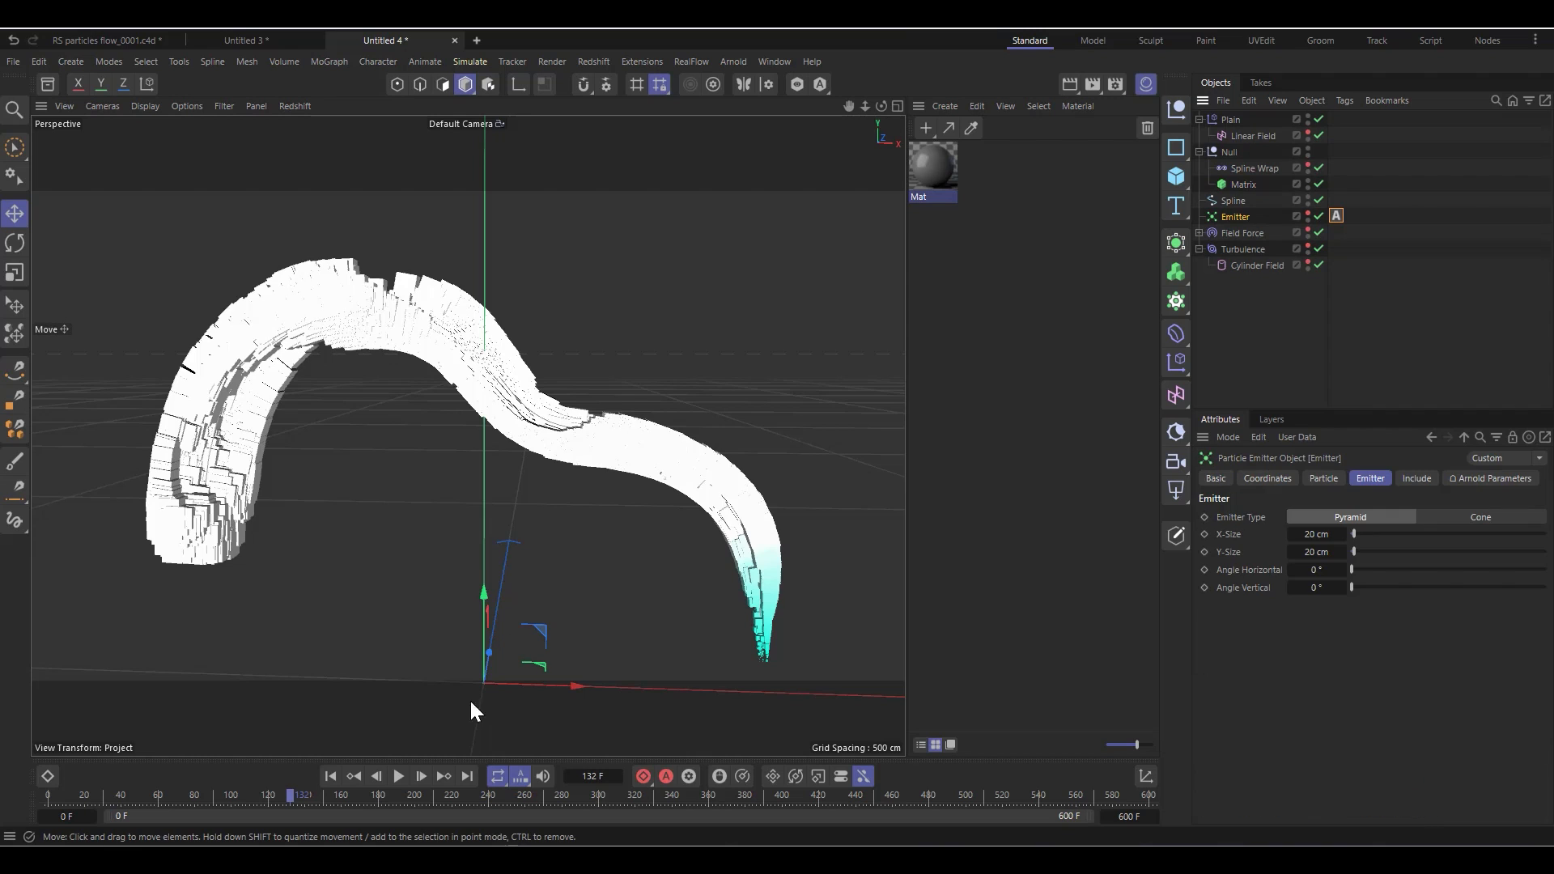
{"action": "scroll", "coordinate": [580, 515], "scroll_direction": "down", "scroll_amount": 2}
{"action": "scroll", "coordinate": [477, 587], "scroll_direction": "up", "scroll_amount": 2}
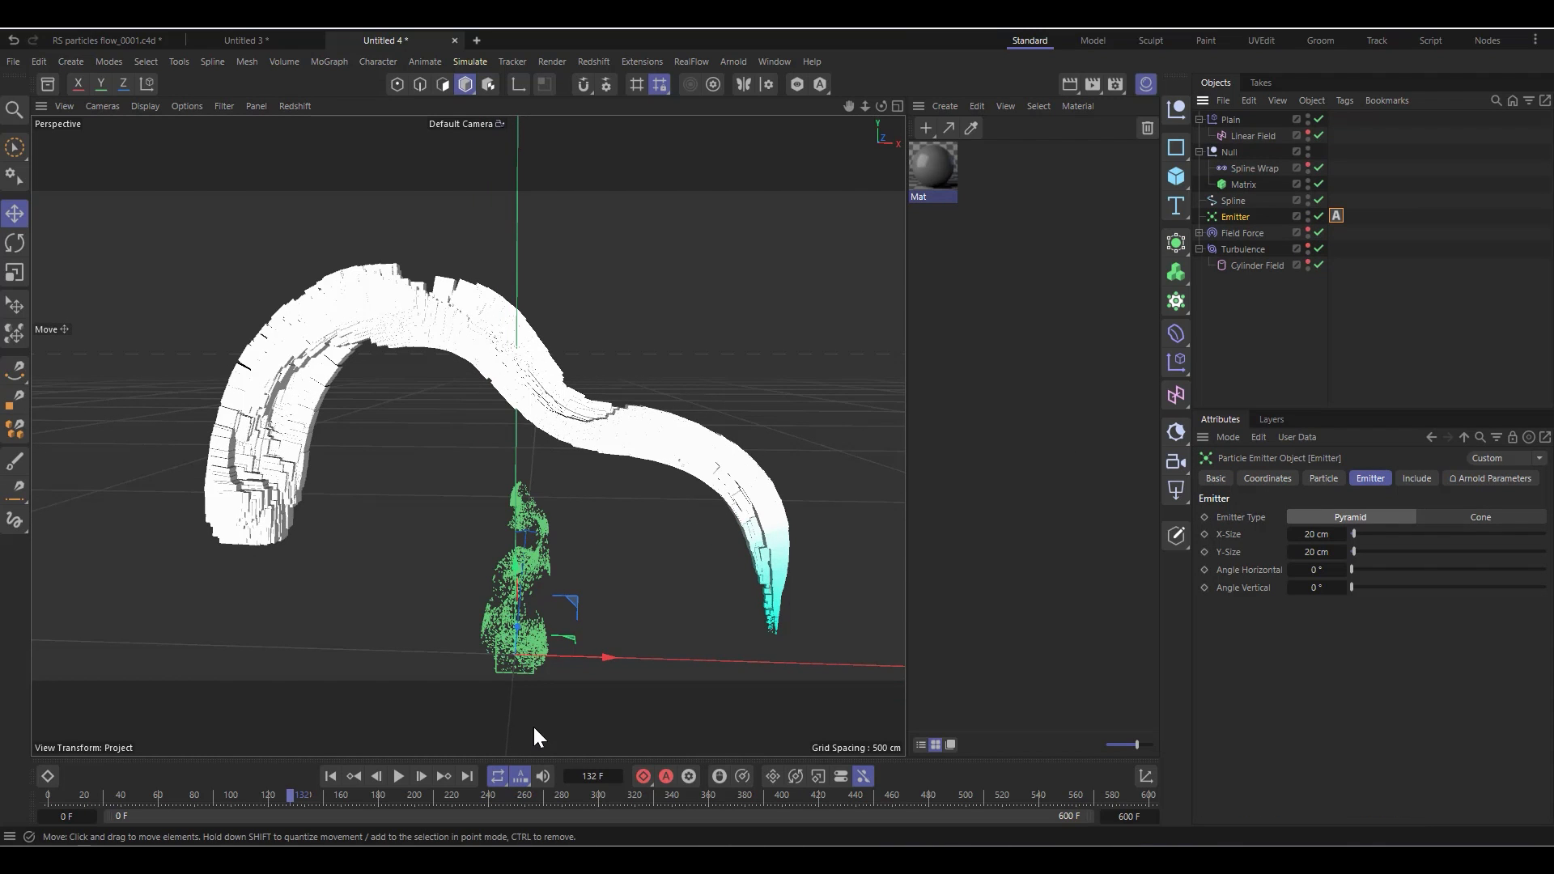
{"action": "scroll", "coordinate": [279, 508], "scroll_direction": "up", "scroll_amount": 2}
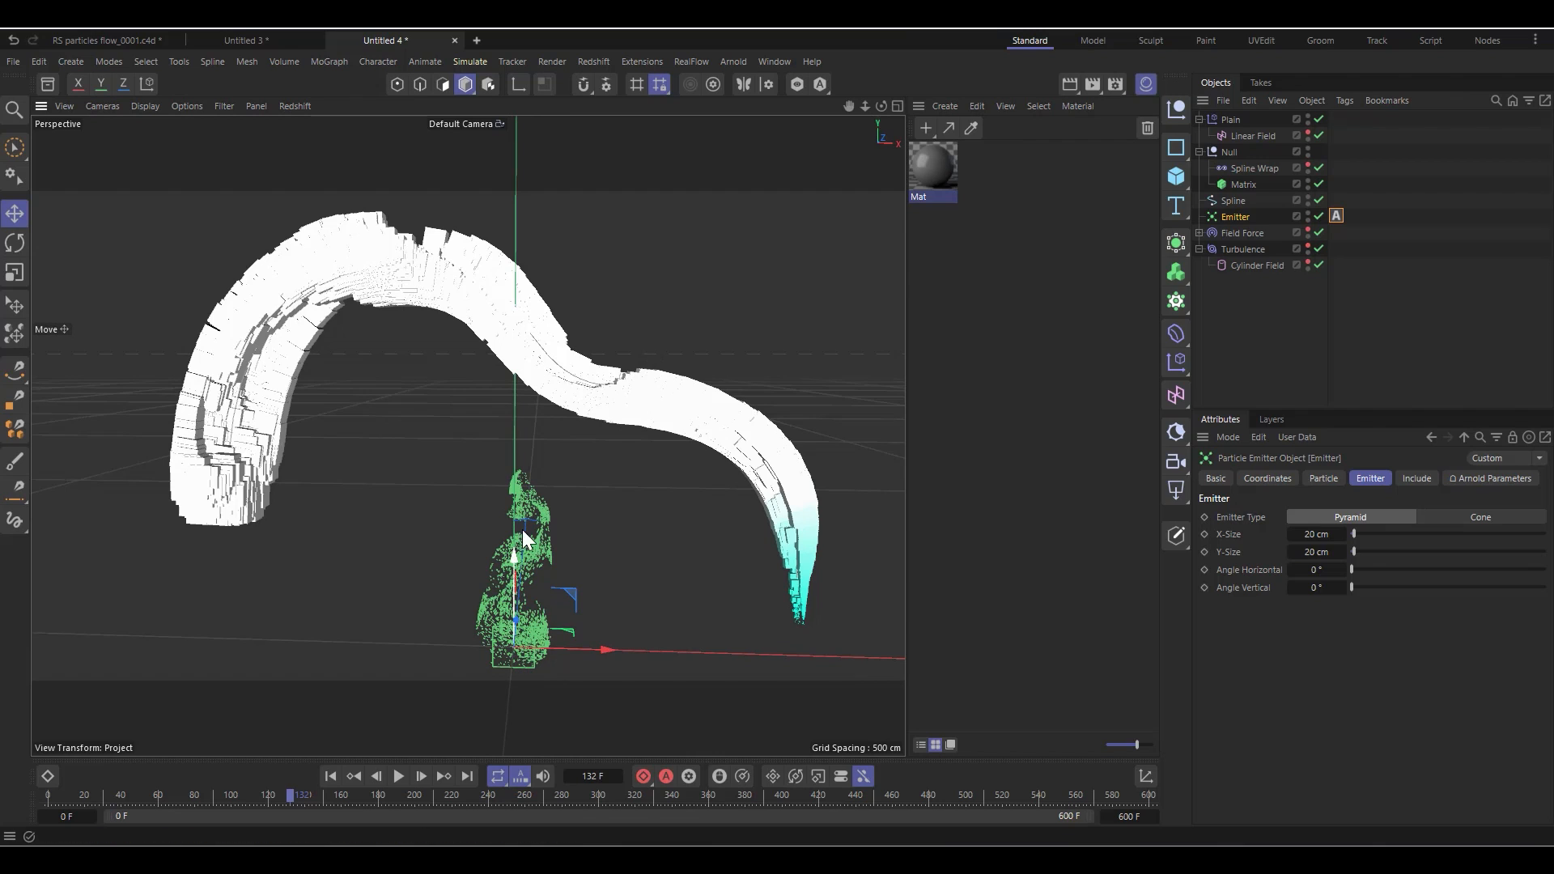
{"action": "left_click", "coordinate": [243, 40]}
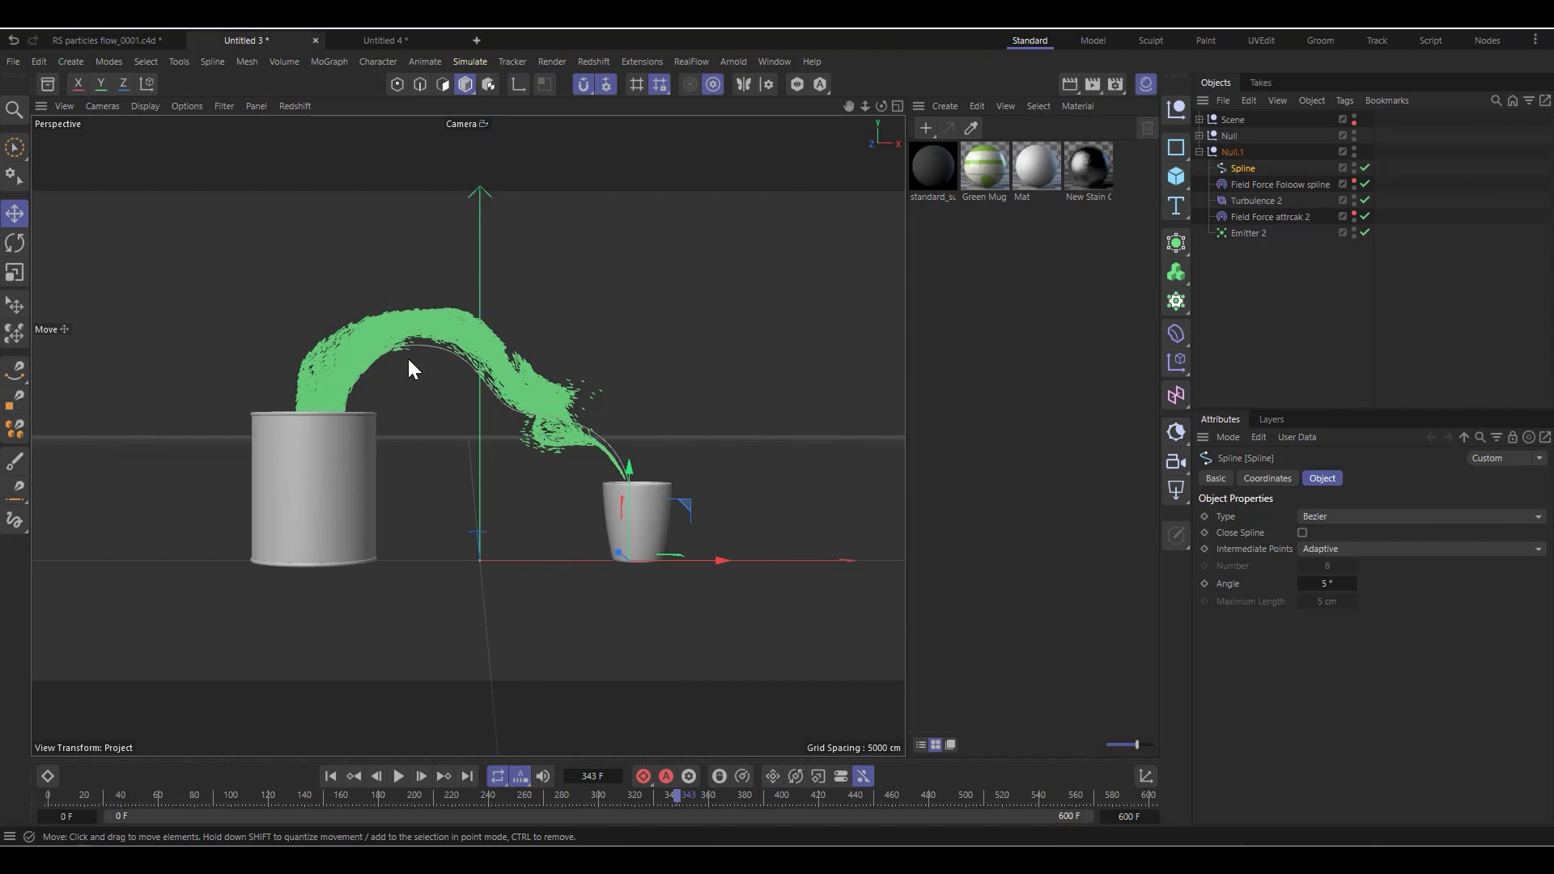
{"action": "left_click", "coordinate": [387, 44]}
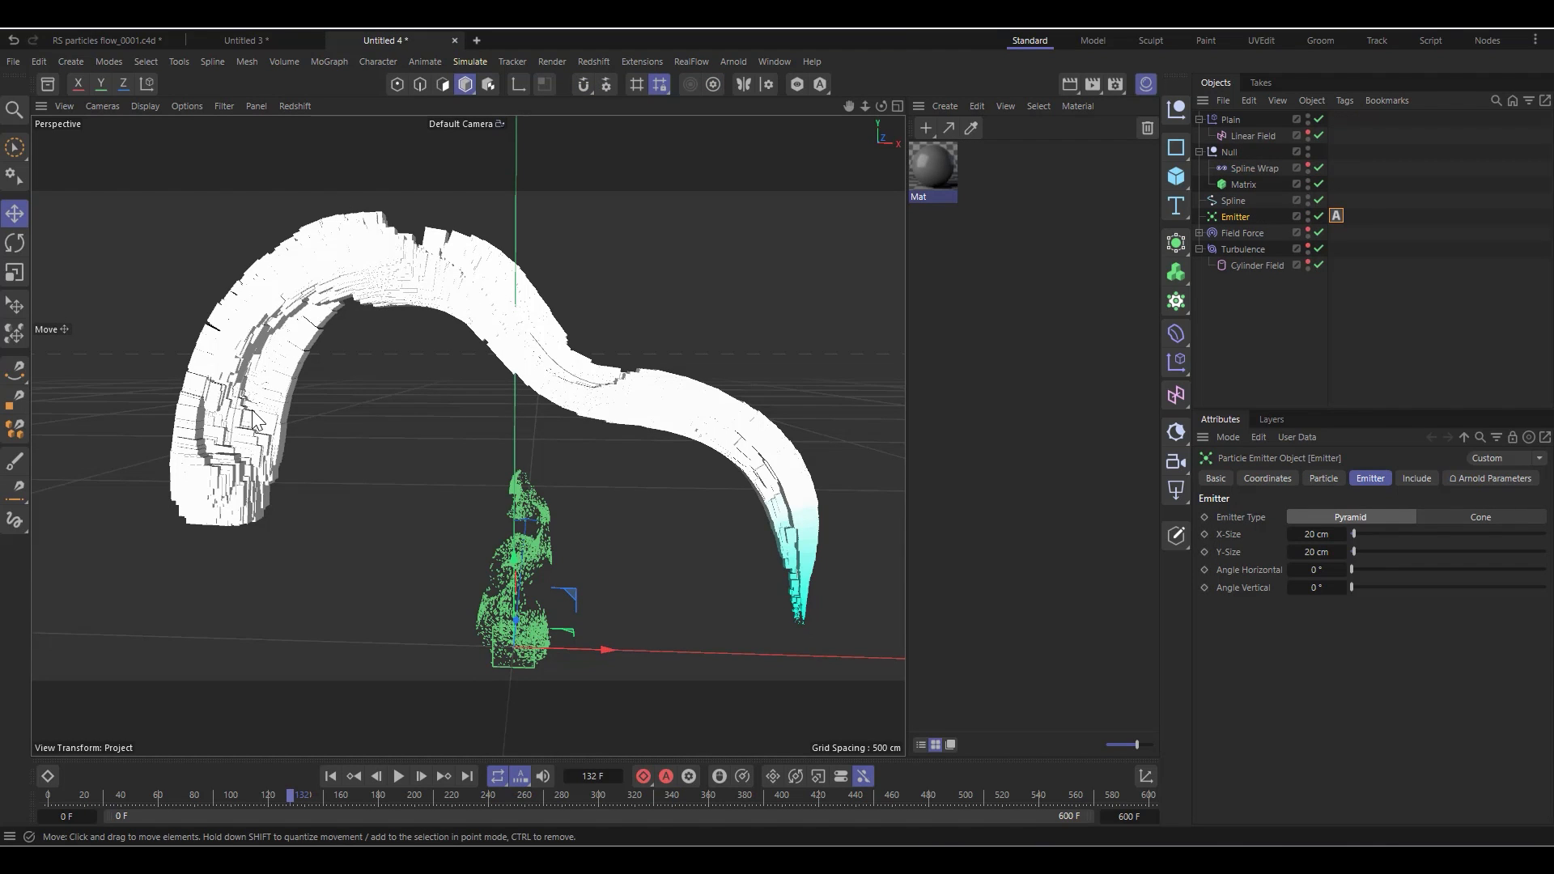
{"action": "left_click", "coordinate": [1334, 217]}
{"action": "key", "text": "Delete"}
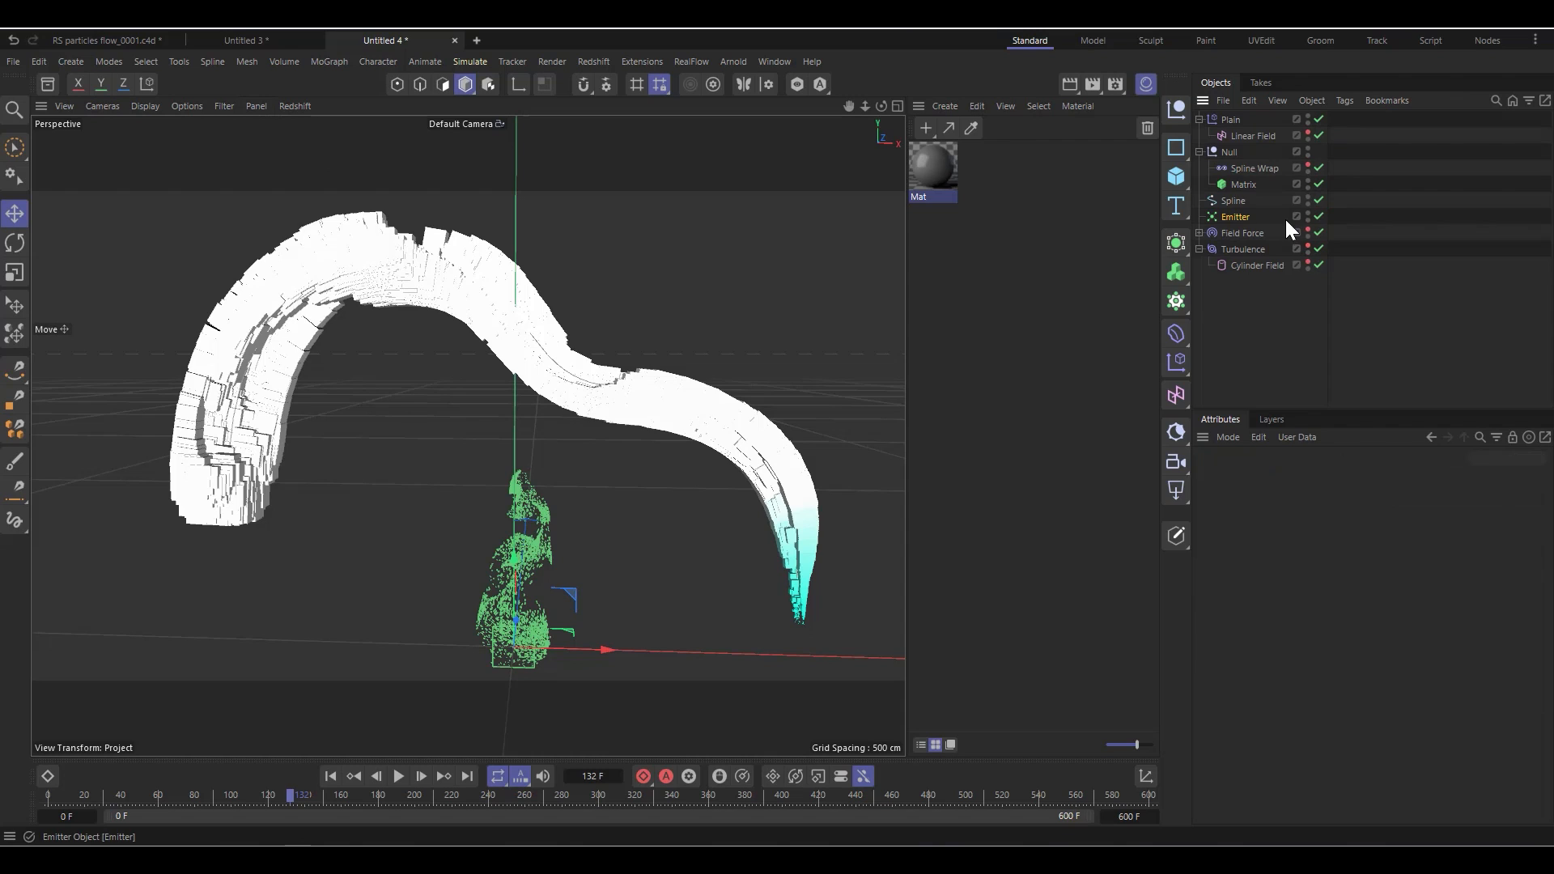
Add an Arnold Mesh Particles tag to the Matrix and review its render type options
{"action": "left_click", "coordinate": [1251, 186]}
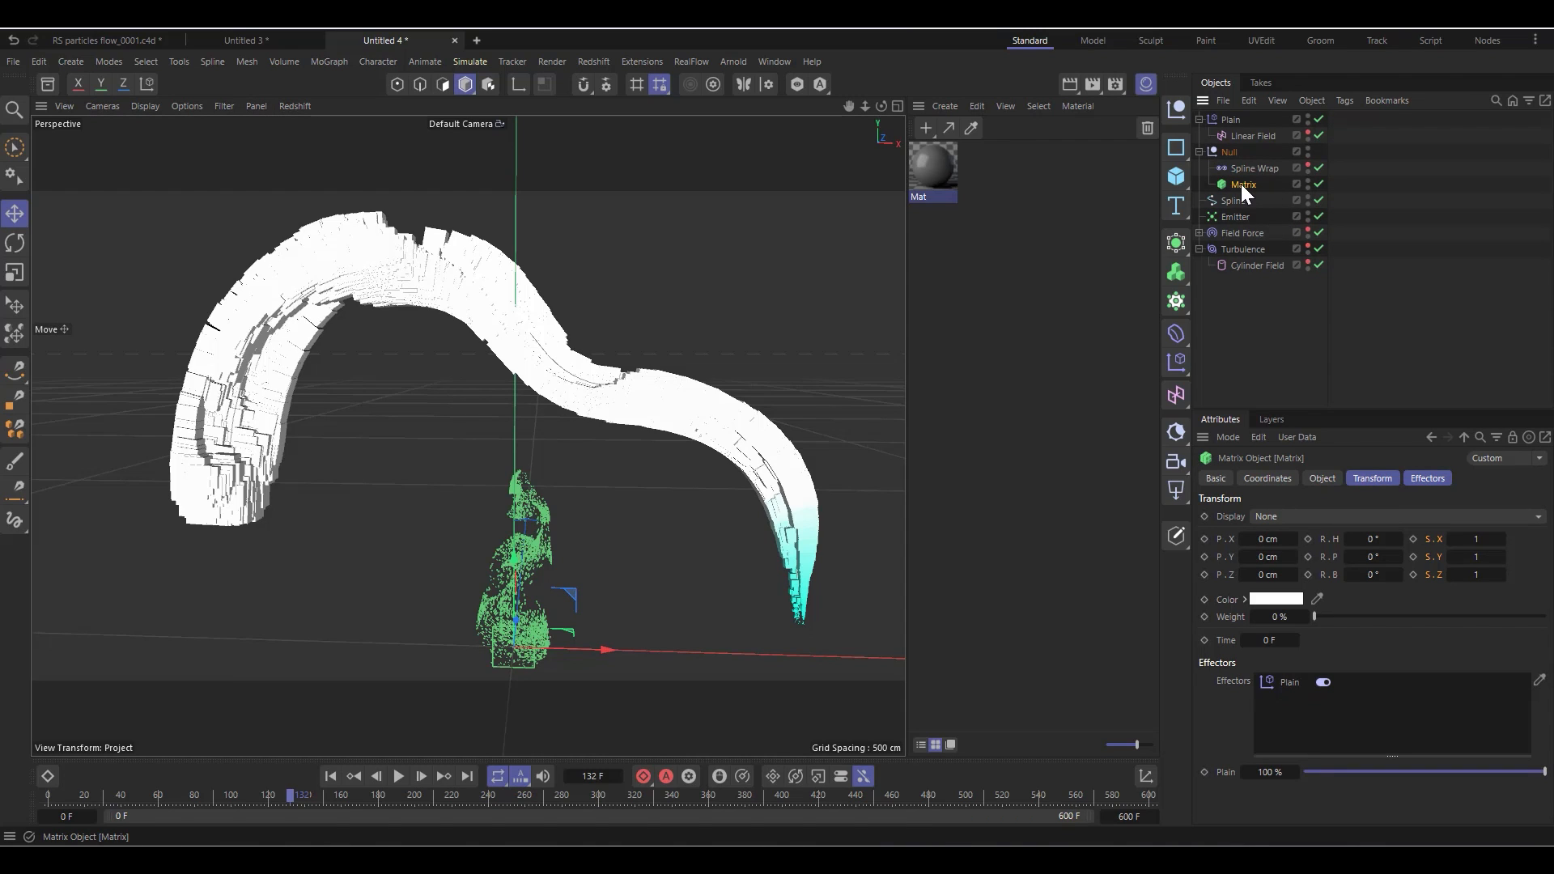
{"action": "right_click", "coordinate": [1241, 183]}
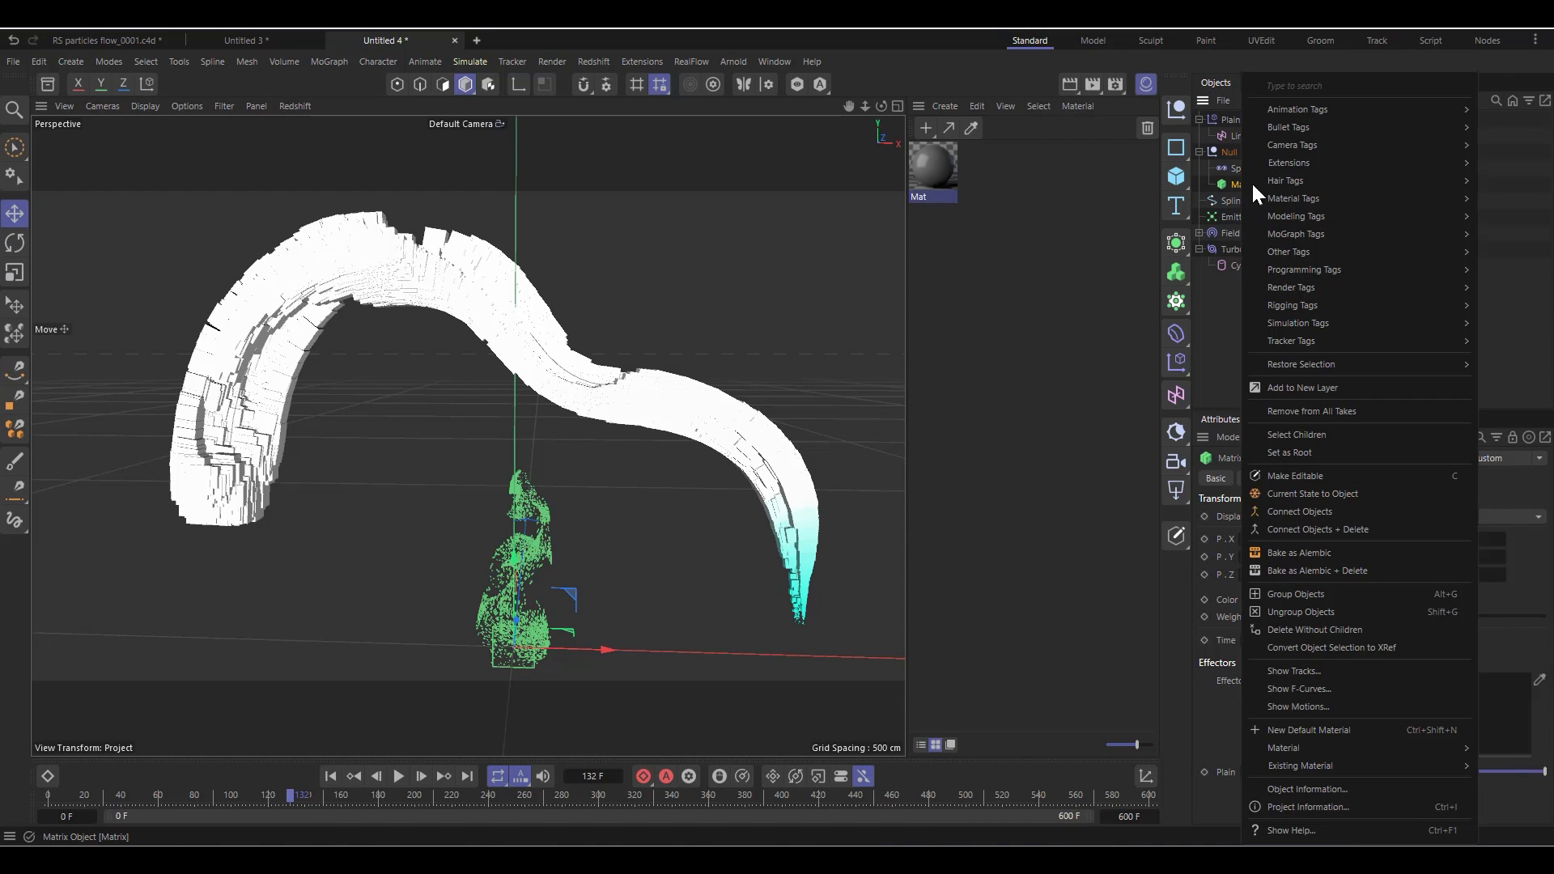
{"action": "mouse_move", "coordinate": [1281, 163]}
{"action": "mouse_move", "coordinate": [1211, 167]}
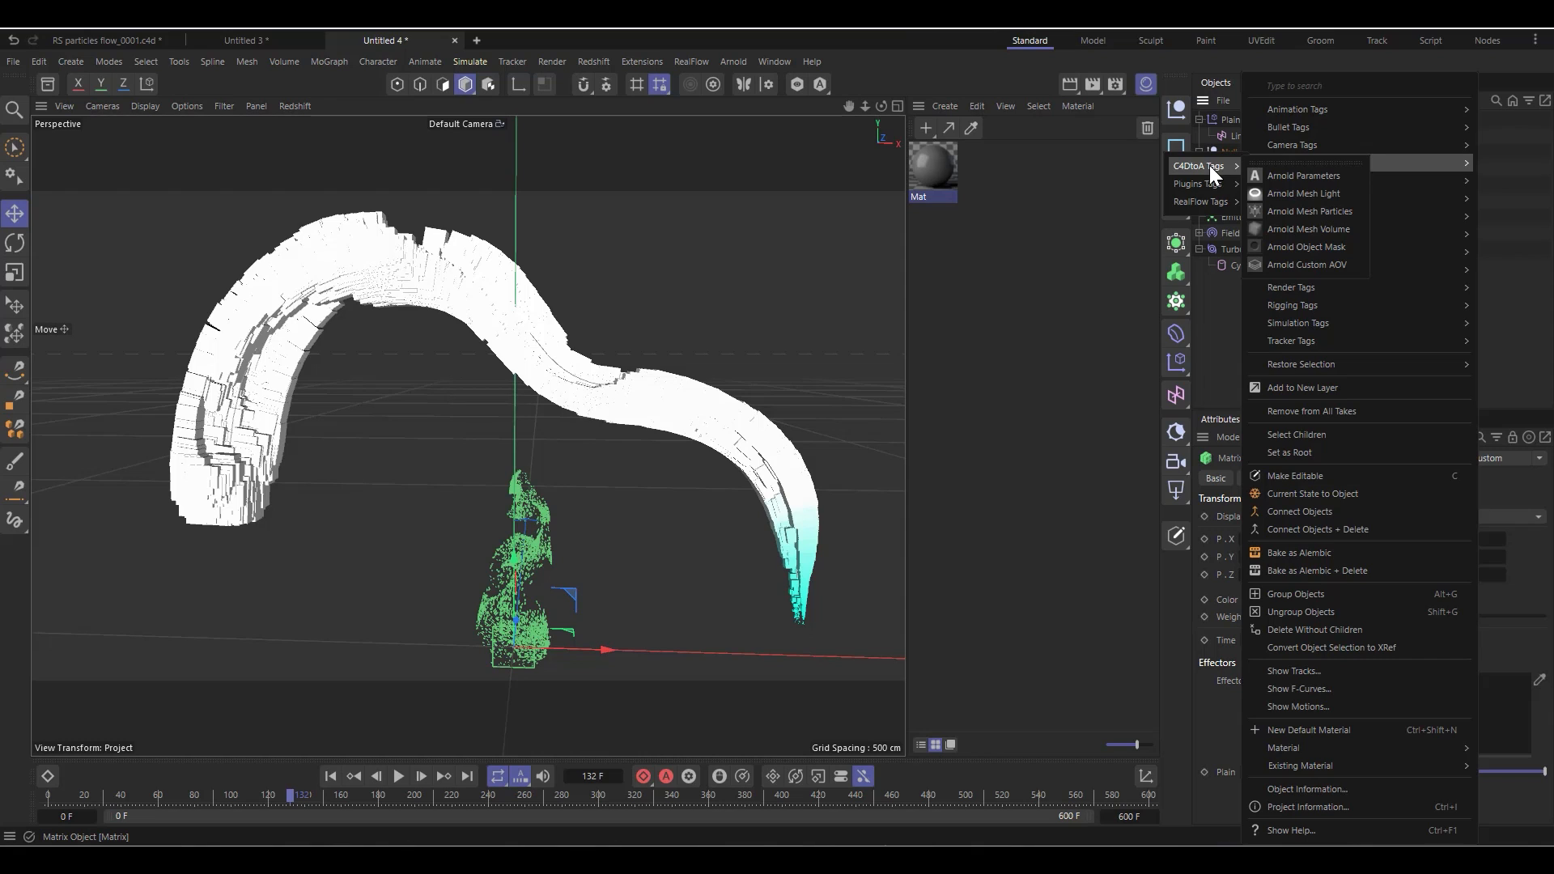
{"action": "left_click", "coordinate": [1298, 213]}
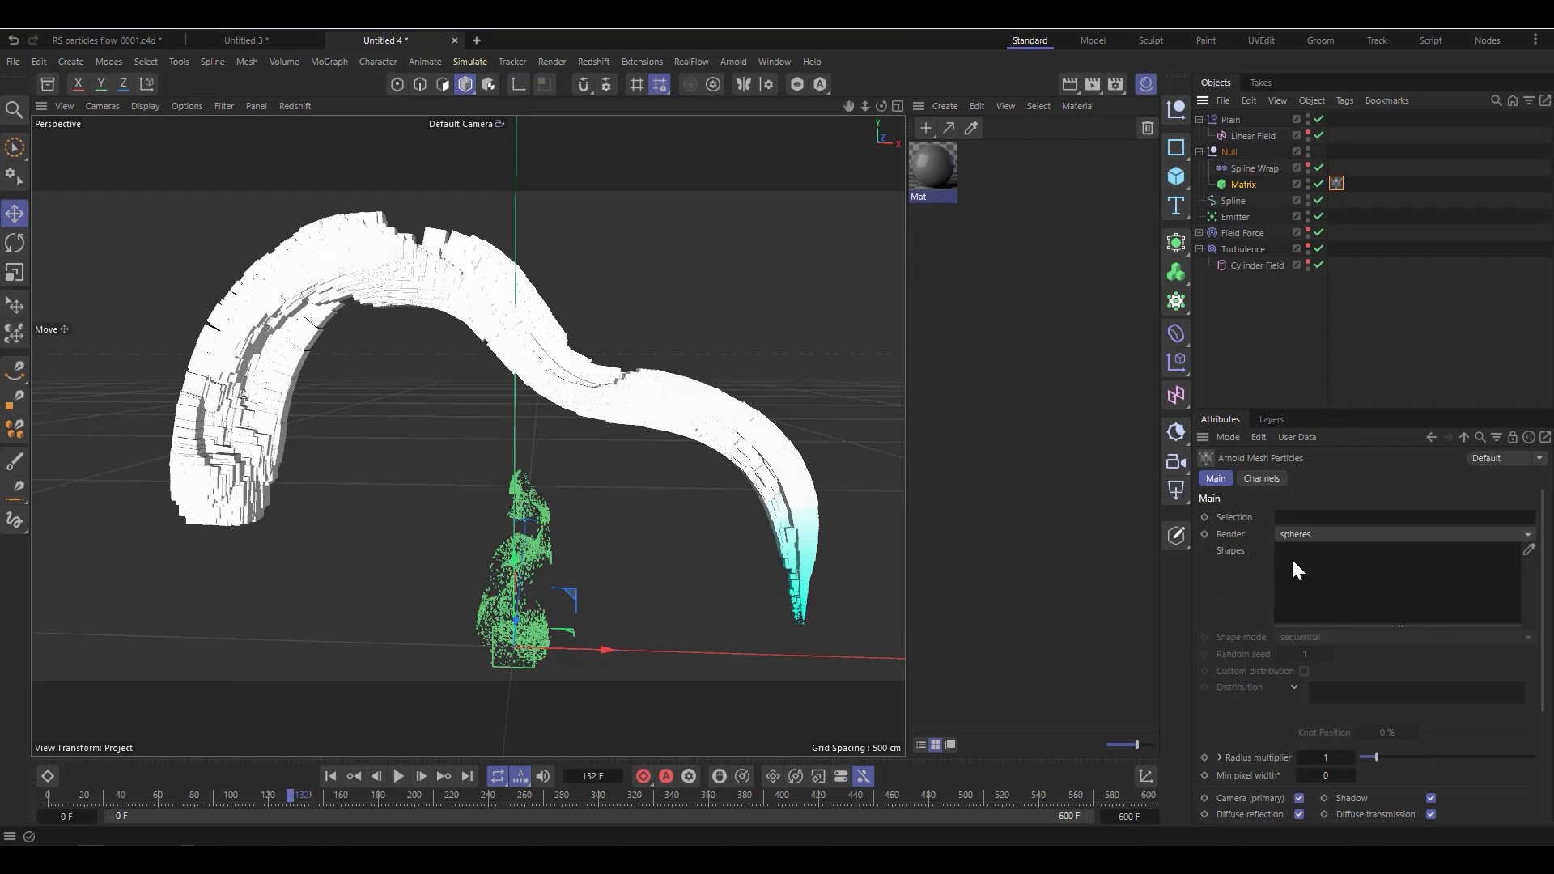
{"action": "left_click", "coordinate": [1324, 531]}
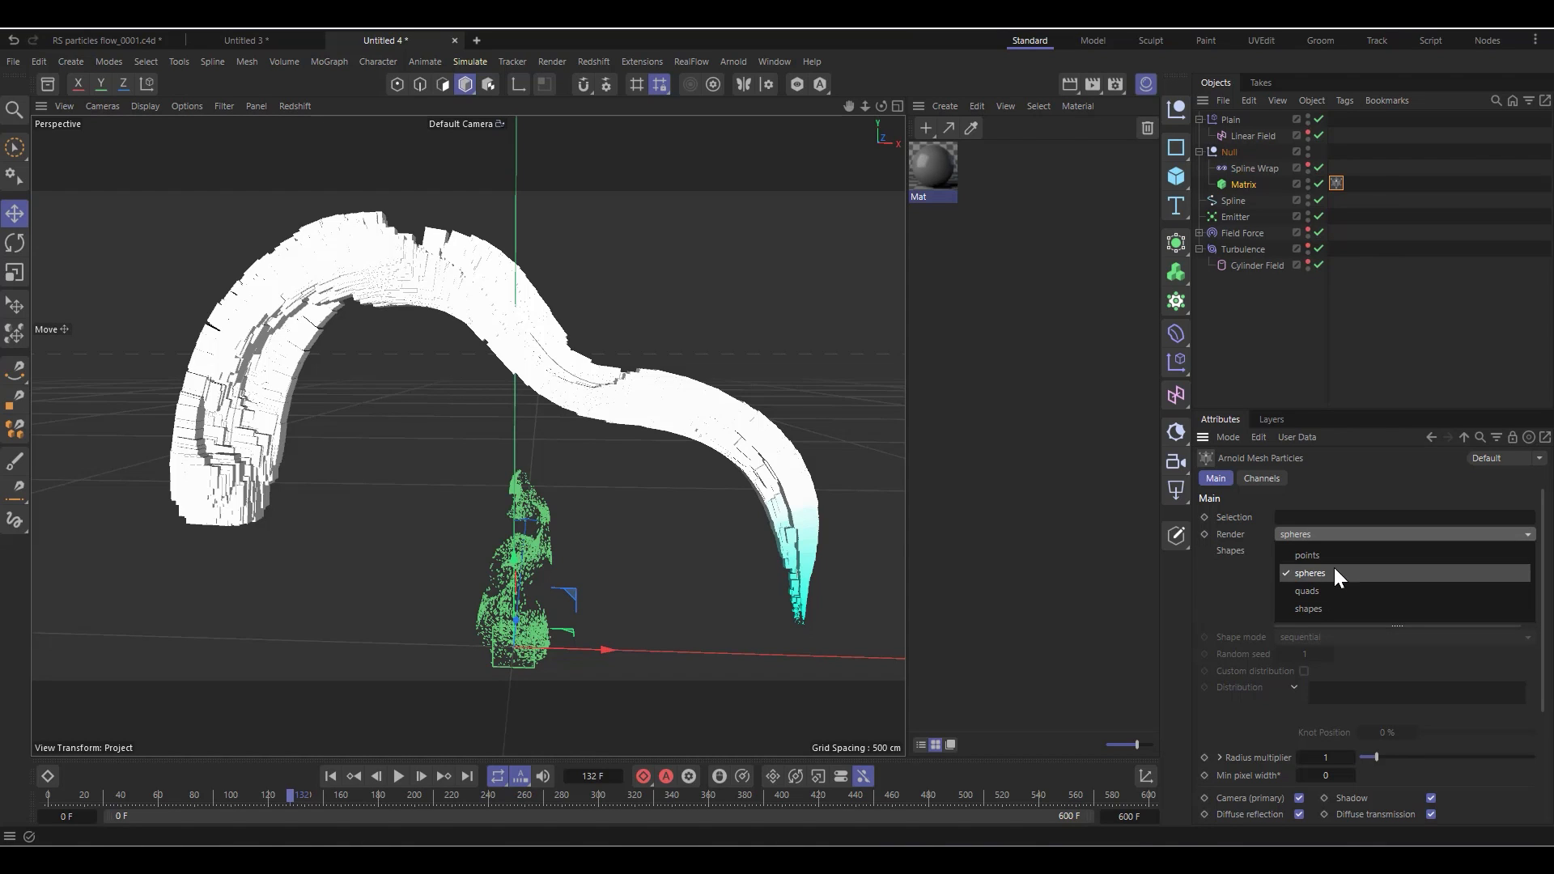
{"action": "left_click", "coordinate": [1234, 573]}
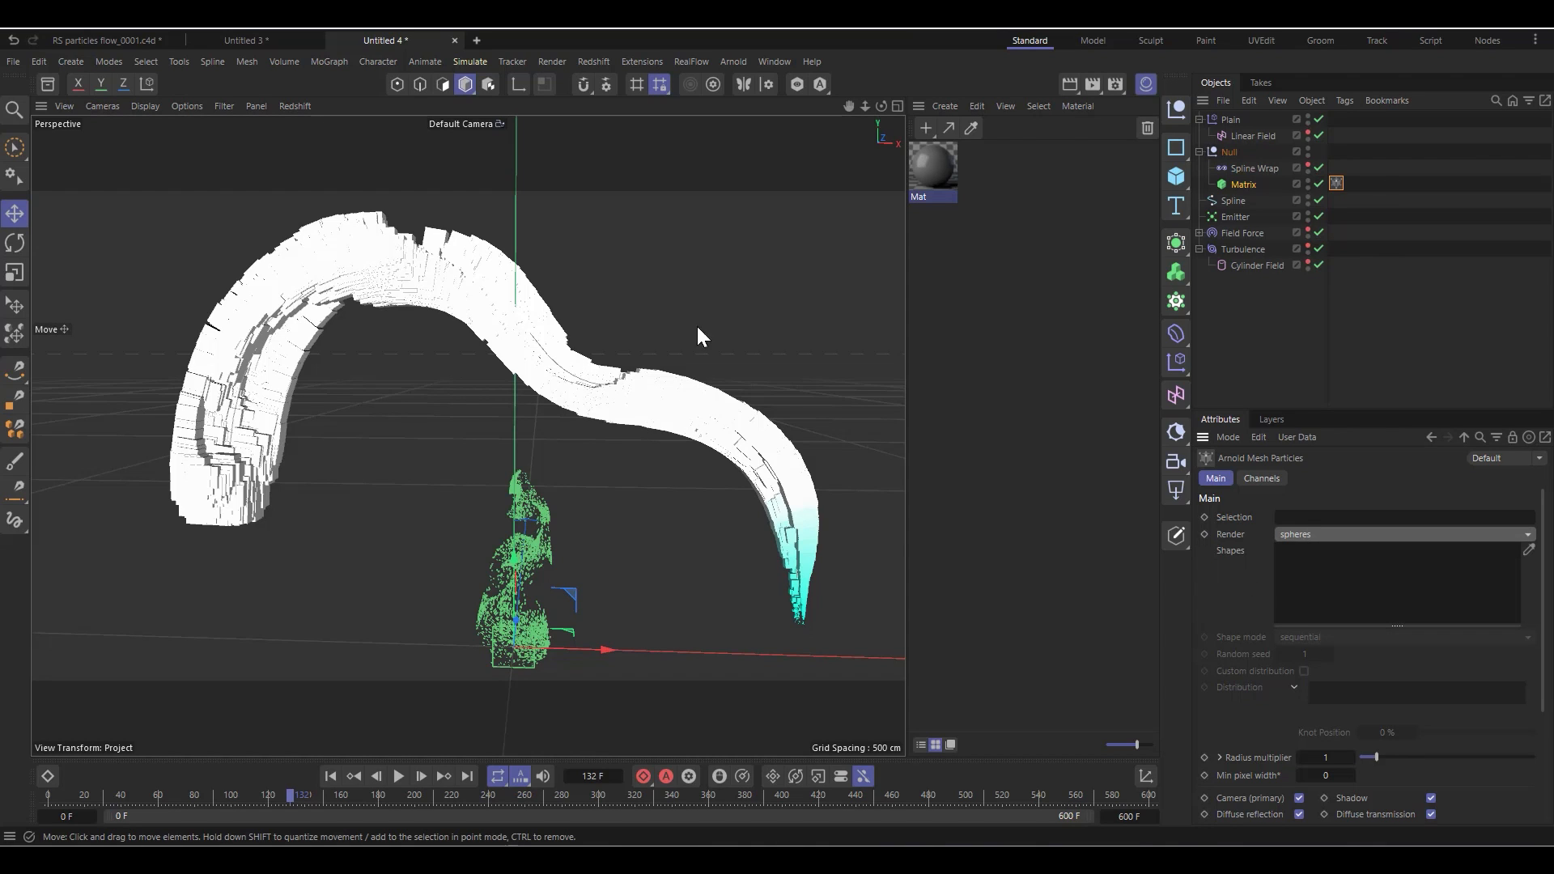
Open the Arnold IPR window and move it down over the viewport
{"action": "left_click", "coordinate": [735, 61]}
{"action": "left_click", "coordinate": [764, 252]}
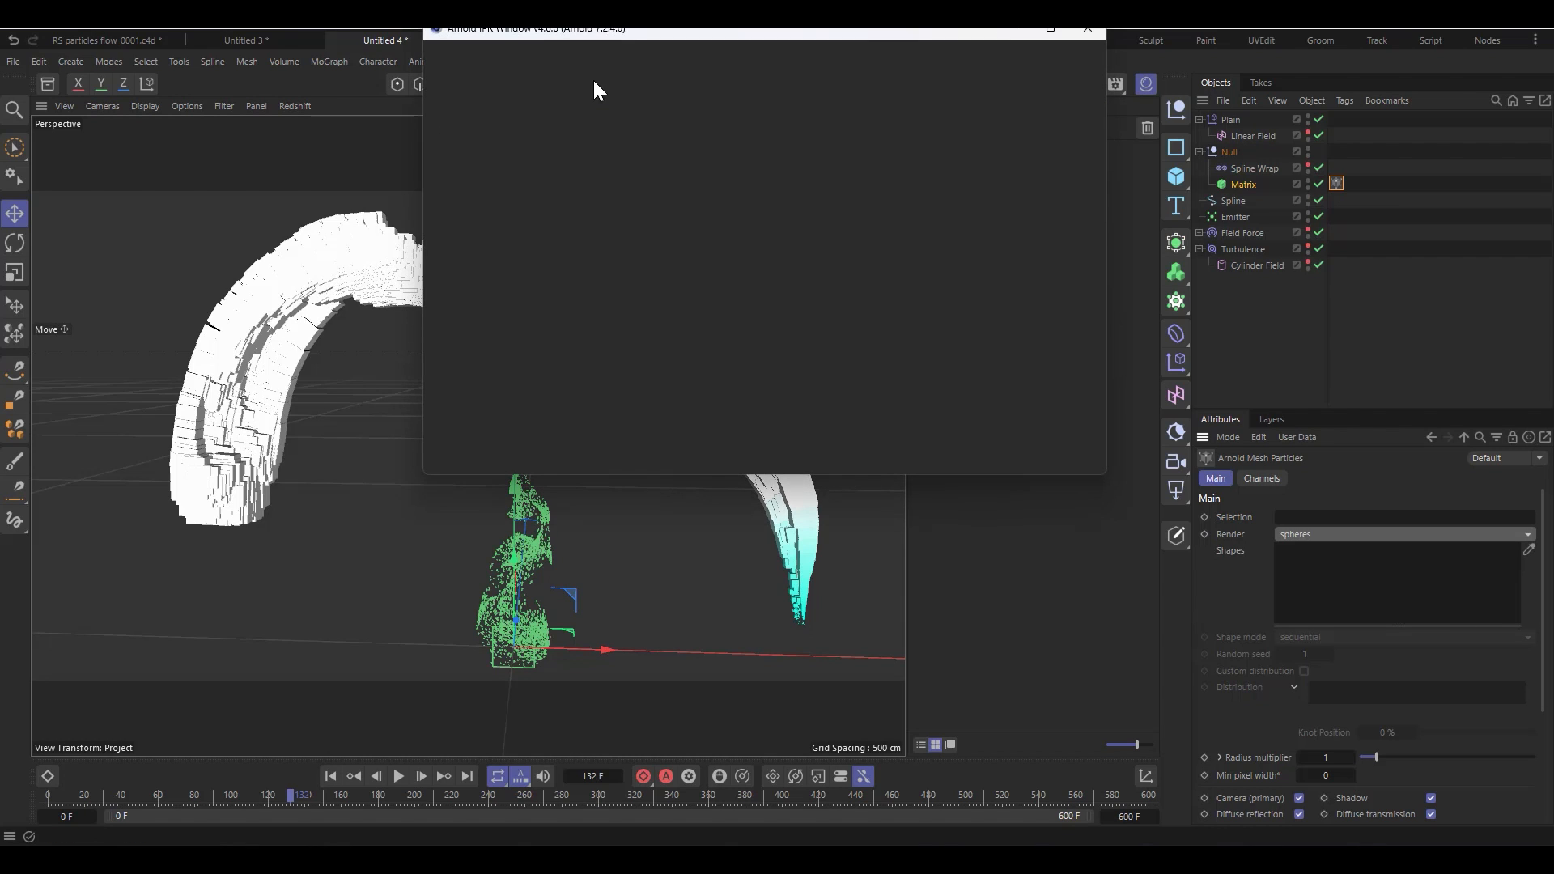
{"action": "left_click_drag", "start_coordinate": [696, 32], "coordinate": [648, 231]}
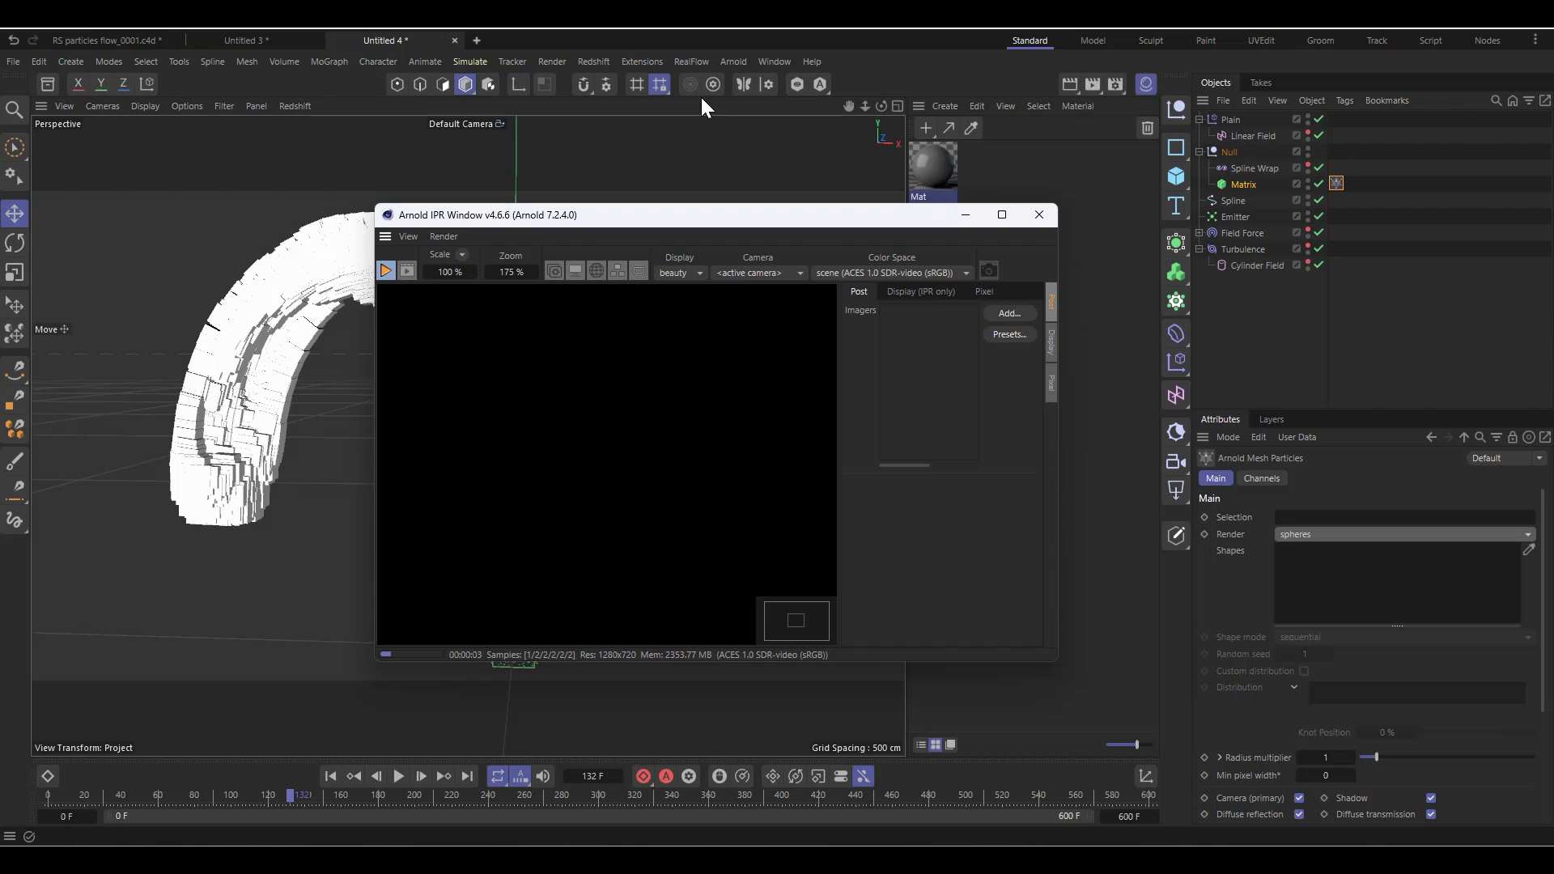
Set the Matrix's Arnold Mesh Particles radius multiplier to 0.005 and move the IPR window further away from the object settings
{"action": "left_click", "coordinate": [1335, 184]}
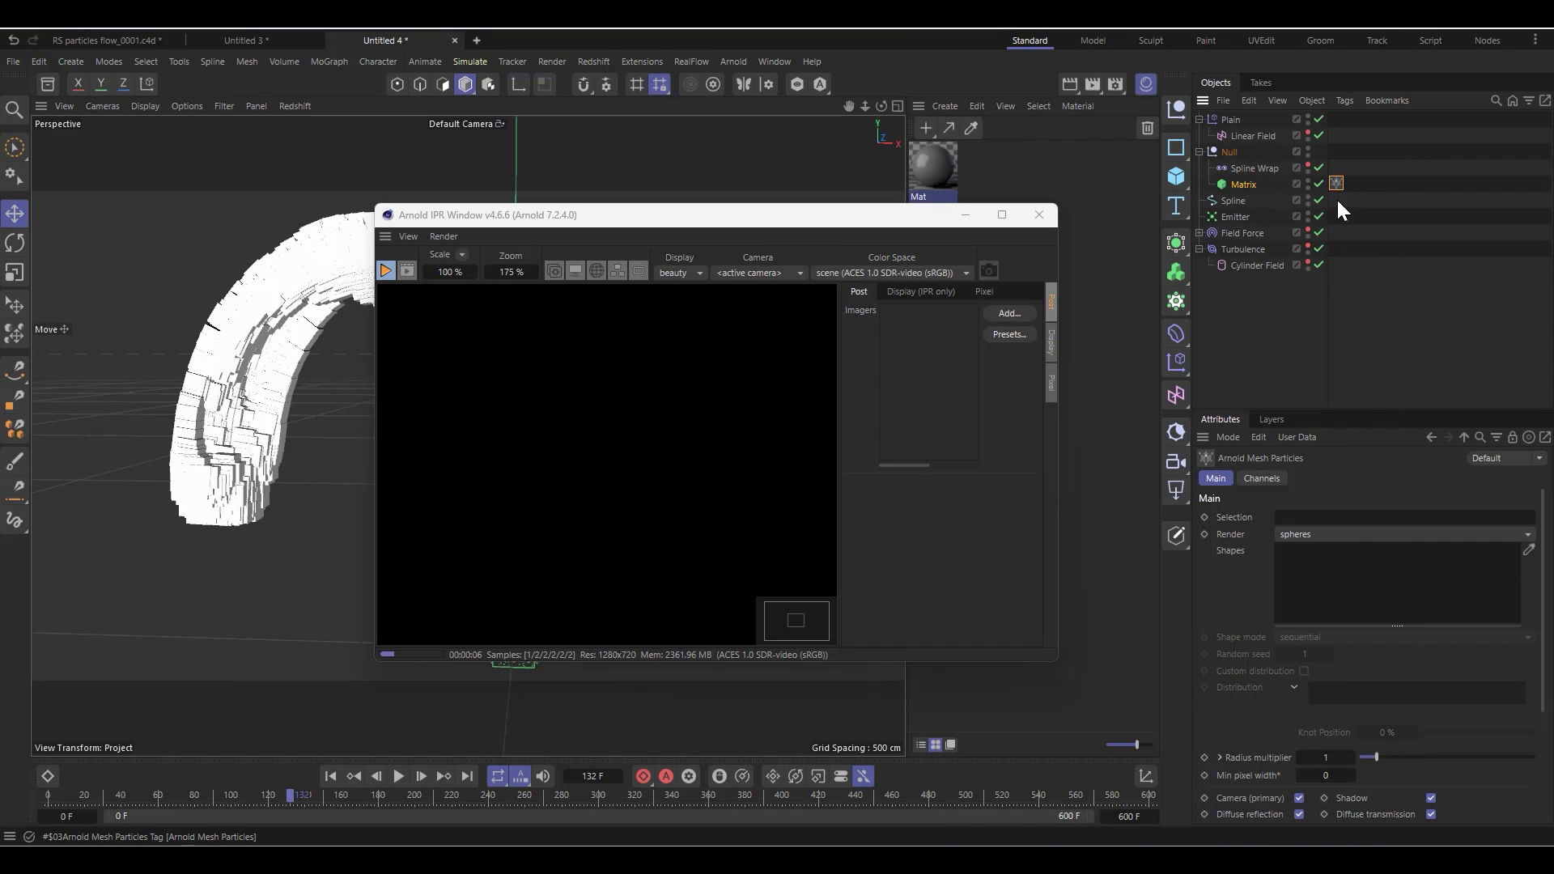
{"action": "left_click", "coordinate": [1328, 759]}
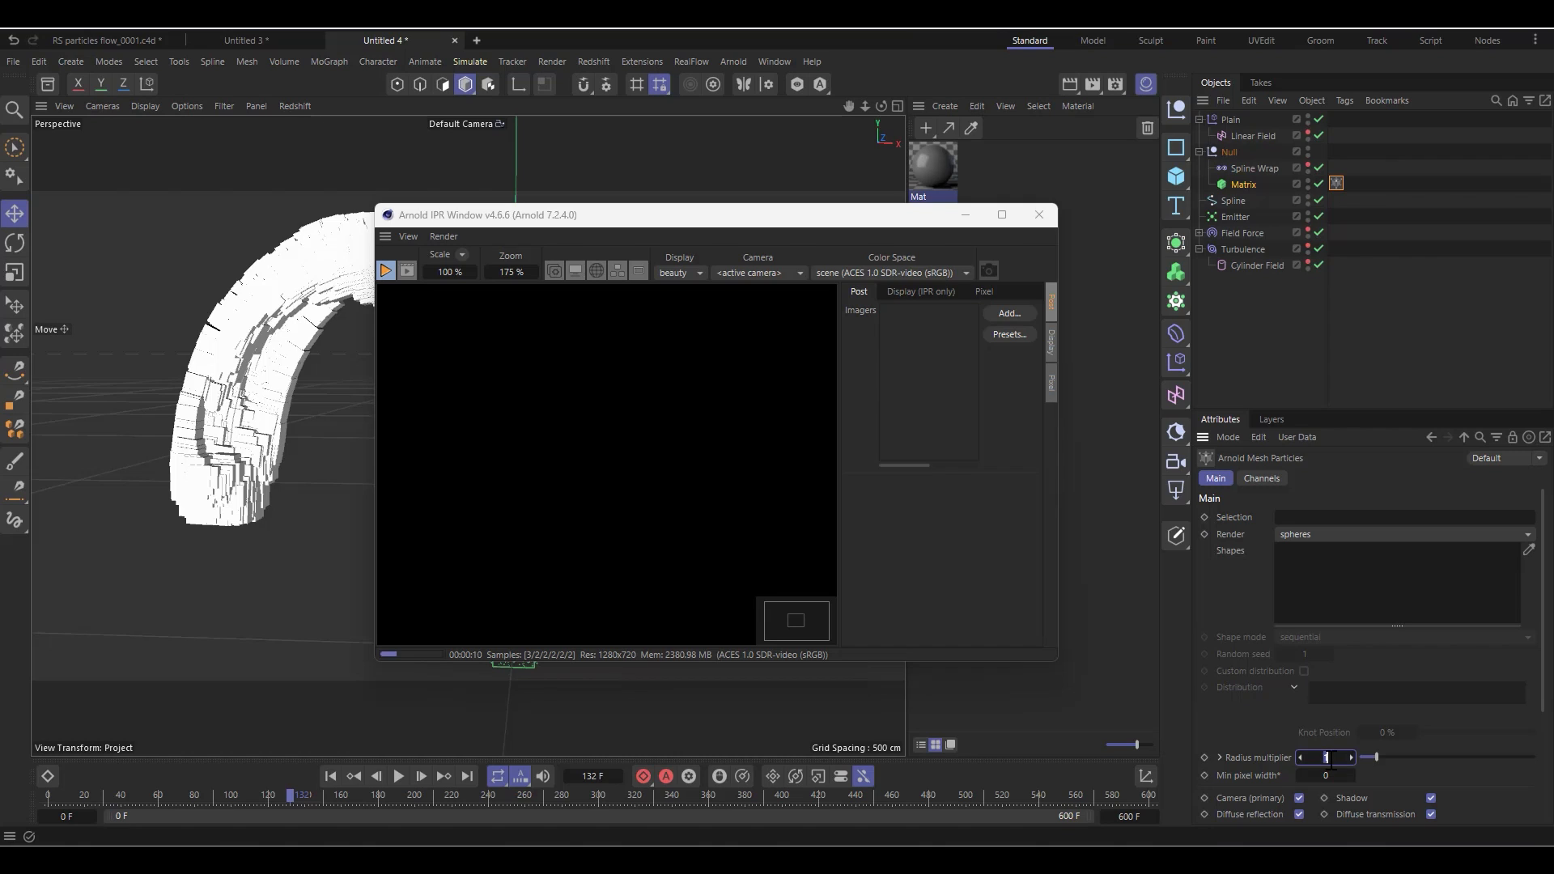
{"action": "type", "text": "0.005"}
{"action": "key", "text": "Return"}
{"action": "left_click_drag", "start_coordinate": [707, 217], "coordinate": [511, 233]}
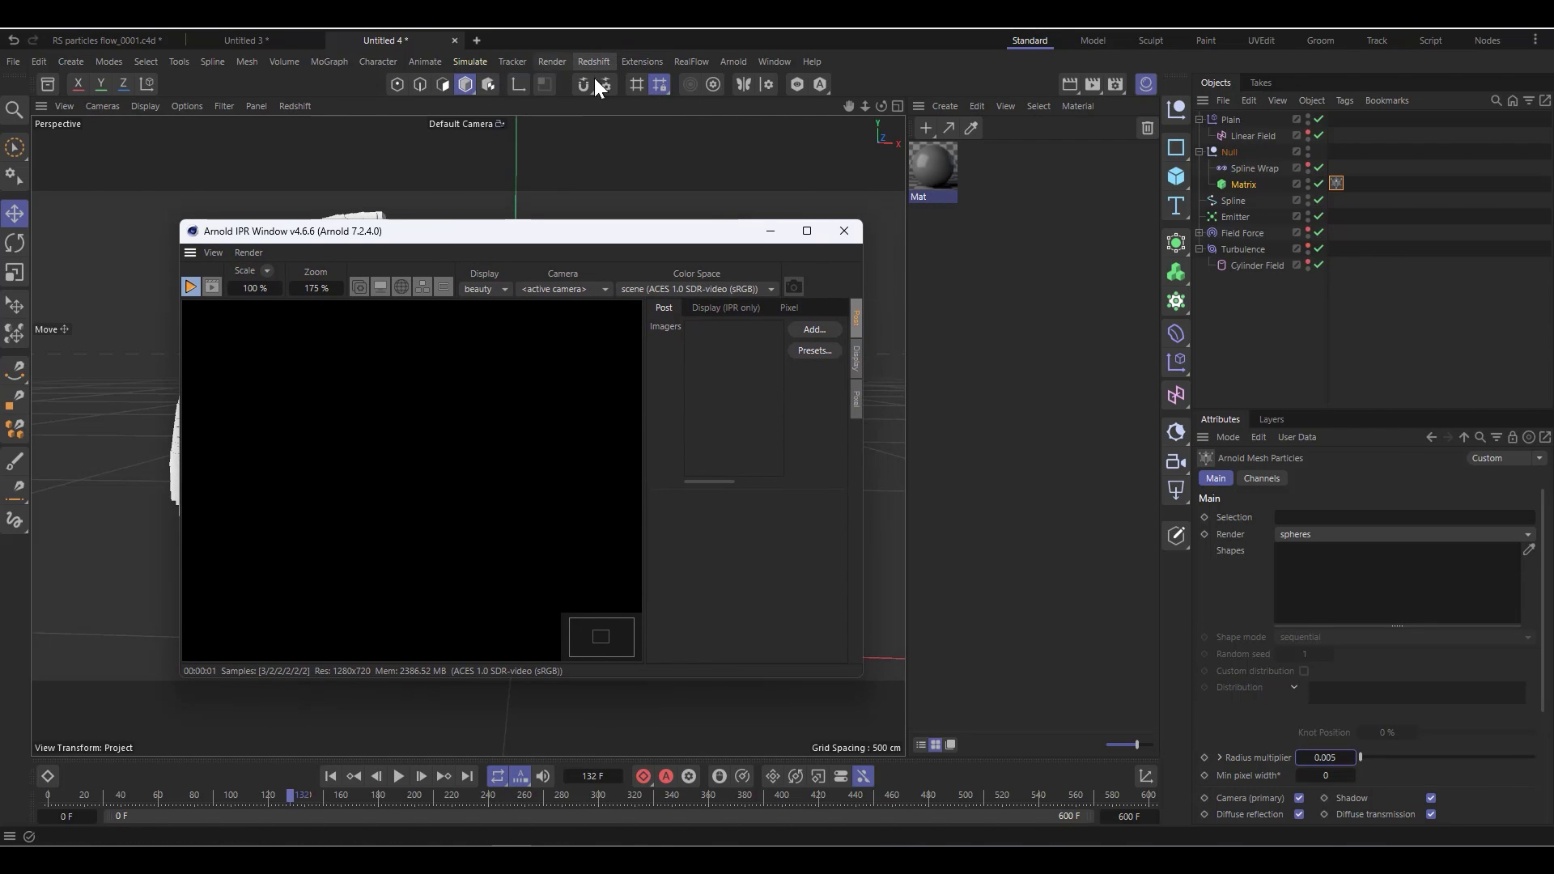
Add an Arnold Sky to light the scene and show more of the particle flow in the IPR render
{"action": "left_click", "coordinate": [733, 62]}
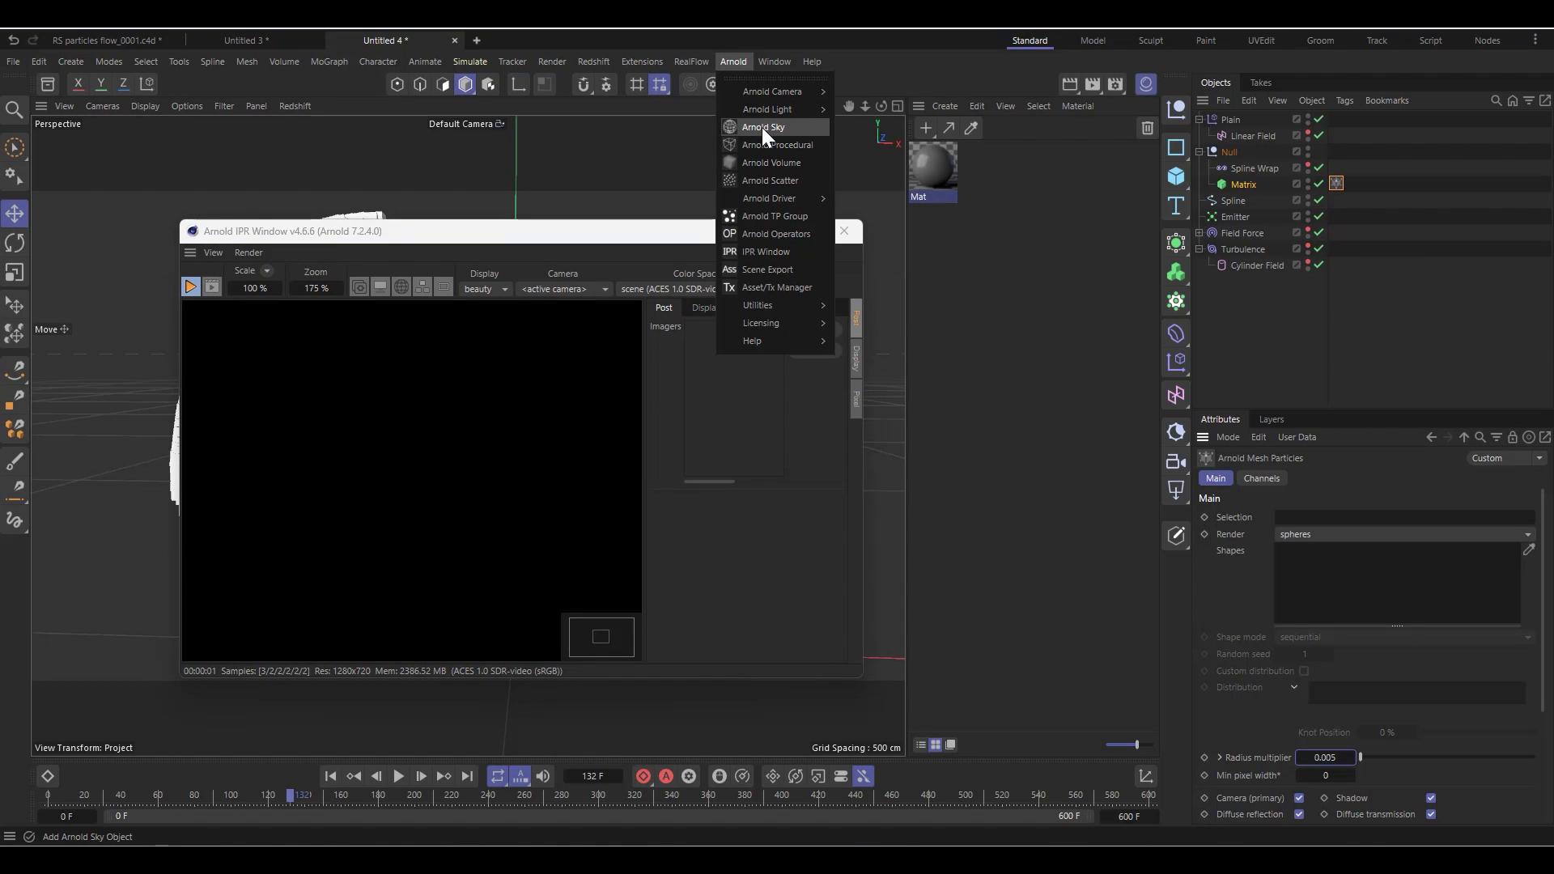
{"action": "left_click", "coordinate": [763, 129]}
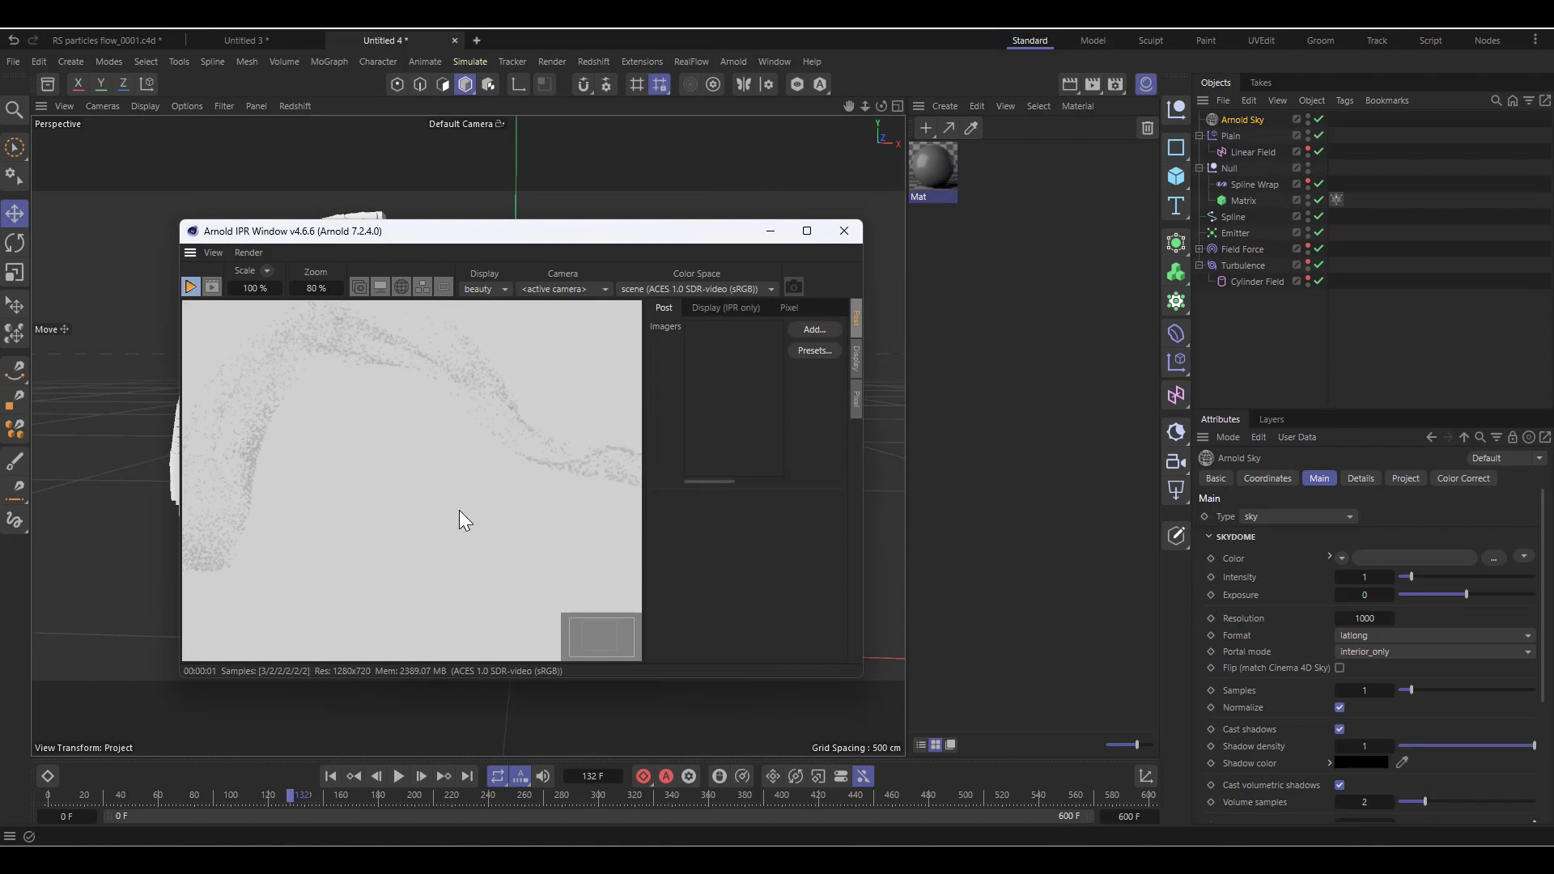
{"action": "scroll", "coordinate": [459, 510], "scroll_direction": "down", "scroll_amount": 2}
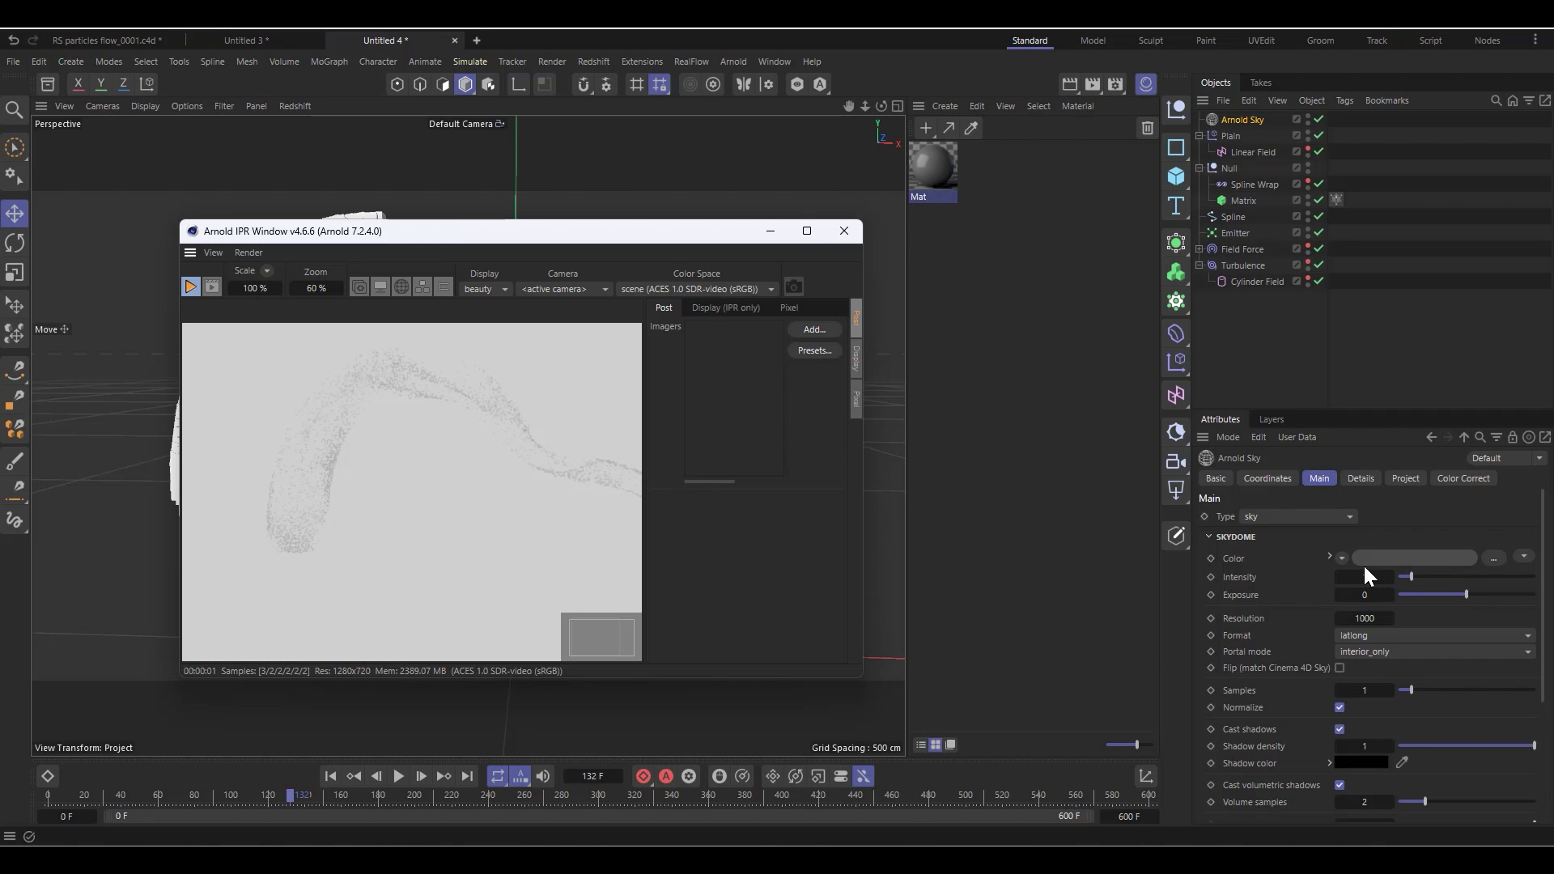
Change the Arnold Sky's type to physical_sky and set its Camera contribution to 0
{"action": "left_click", "coordinate": [1291, 516]}
{"action": "left_click", "coordinate": [1276, 541]}
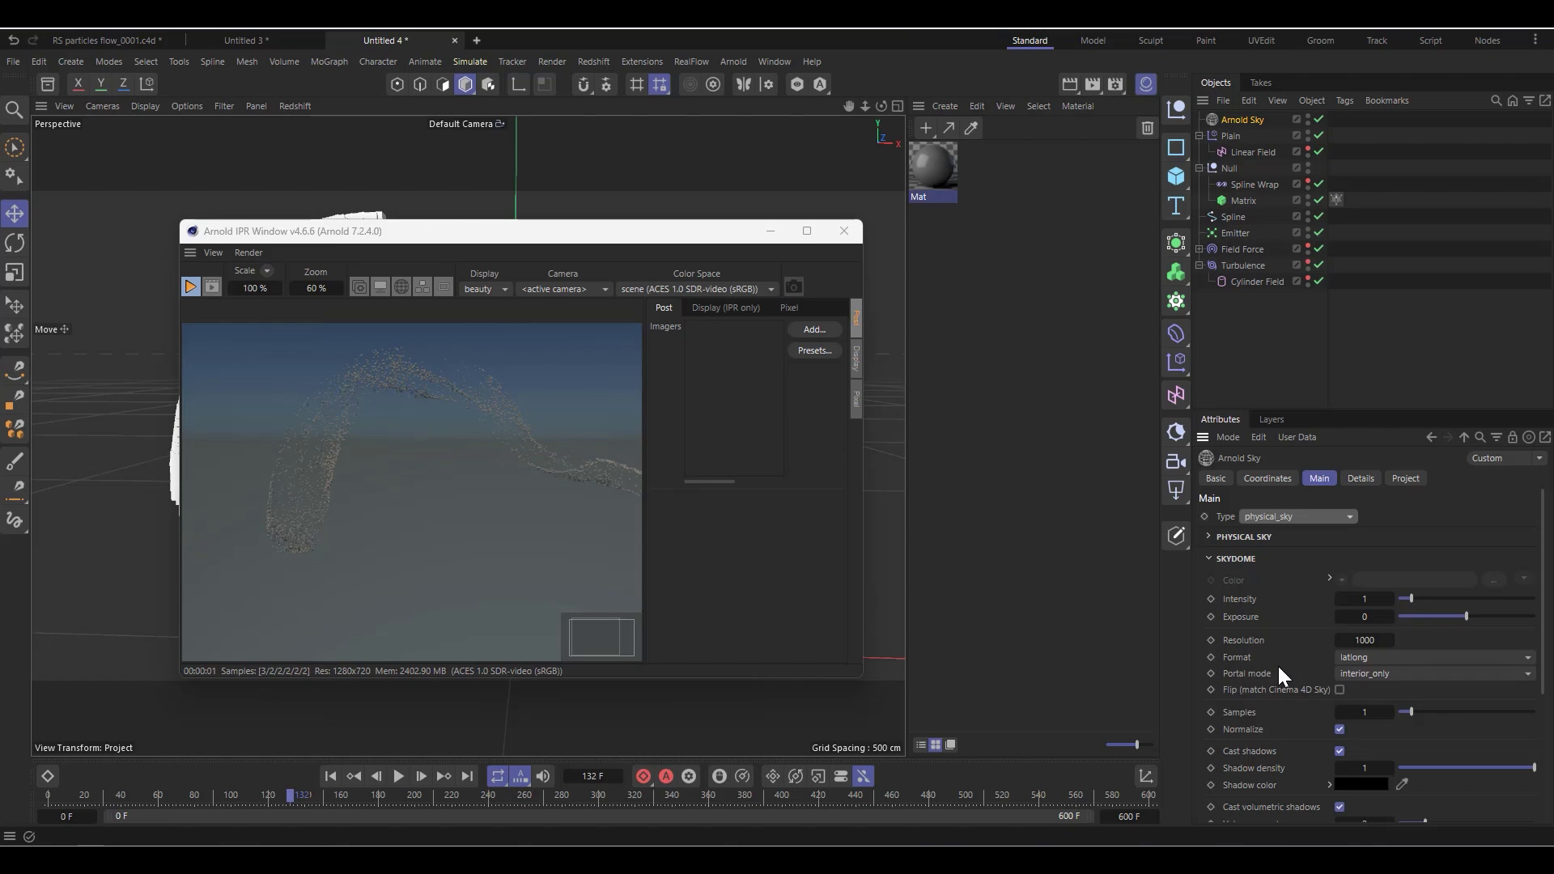
{"action": "scroll", "coordinate": [1278, 667], "scroll_direction": "down", "scroll_amount": 4}
{"action": "left_click_drag", "start_coordinate": [1455, 654], "coordinate": [847, 642]}
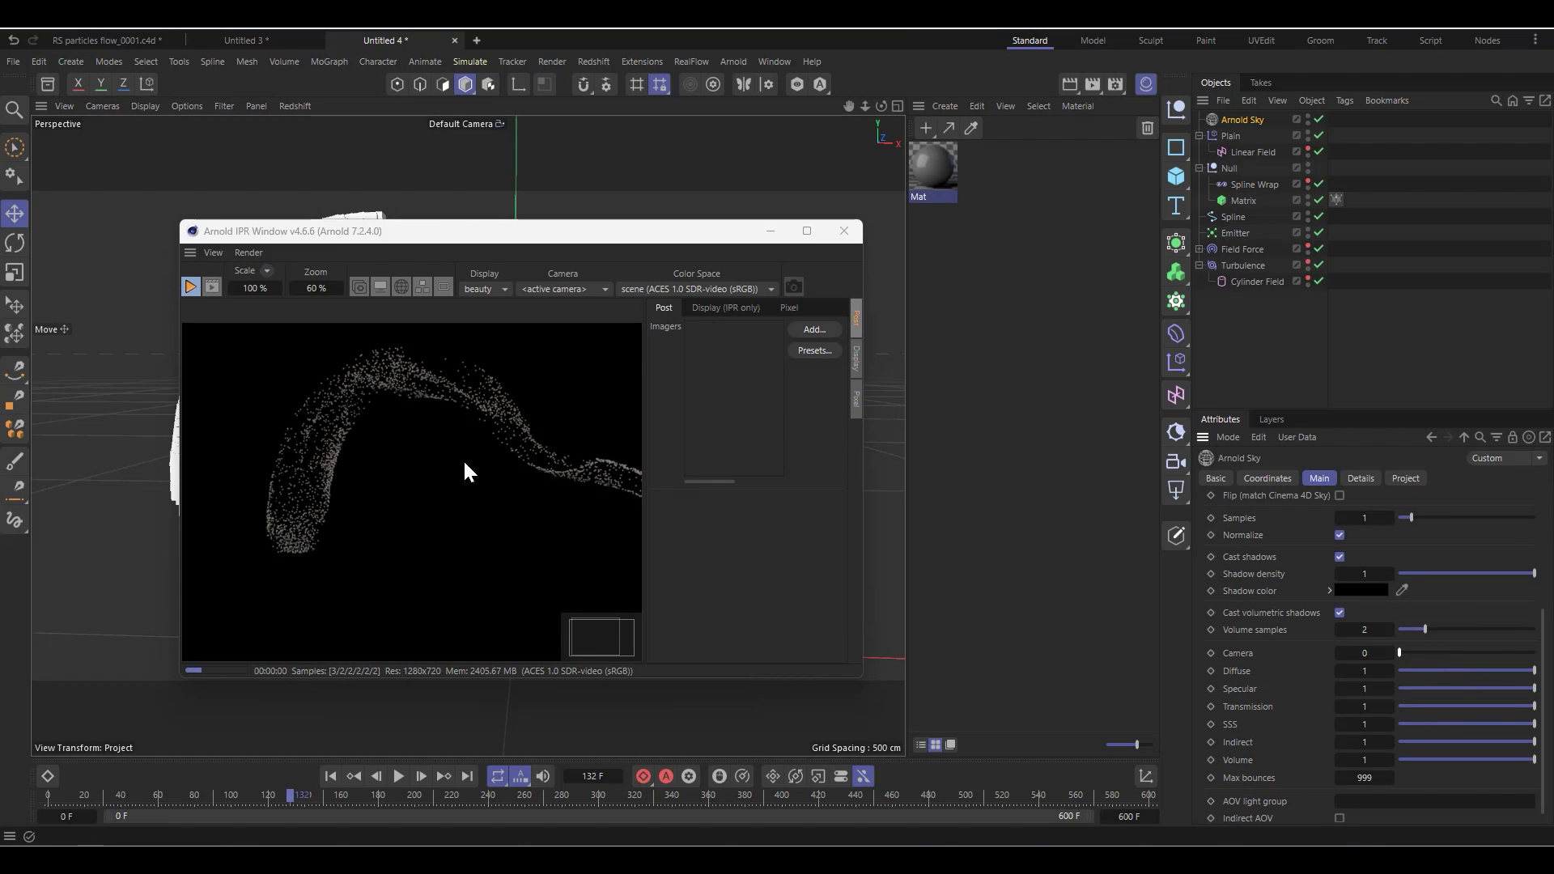
{"action": "scroll", "coordinate": [464, 467], "scroll_direction": "down", "scroll_amount": 2}
{"action": "scroll", "coordinate": [437, 478], "scroll_direction": "up", "scroll_amount": 1}
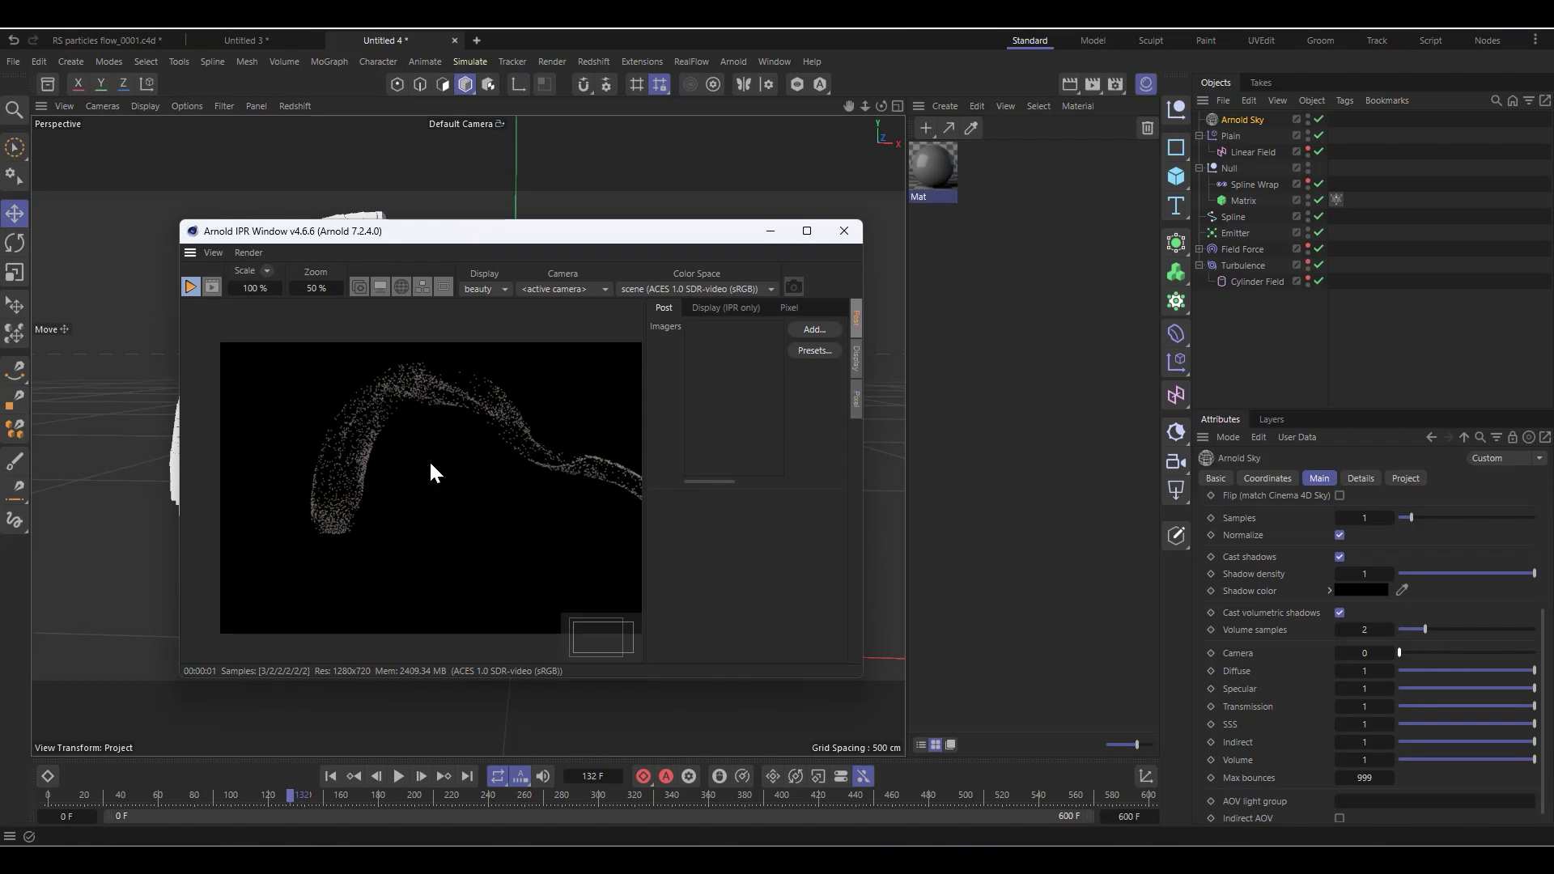
Create an Arnold standard_surface material and assign it to the Matrix
{"action": "left_click", "coordinate": [941, 105]}
{"action": "mouse_move", "coordinate": [990, 224]}
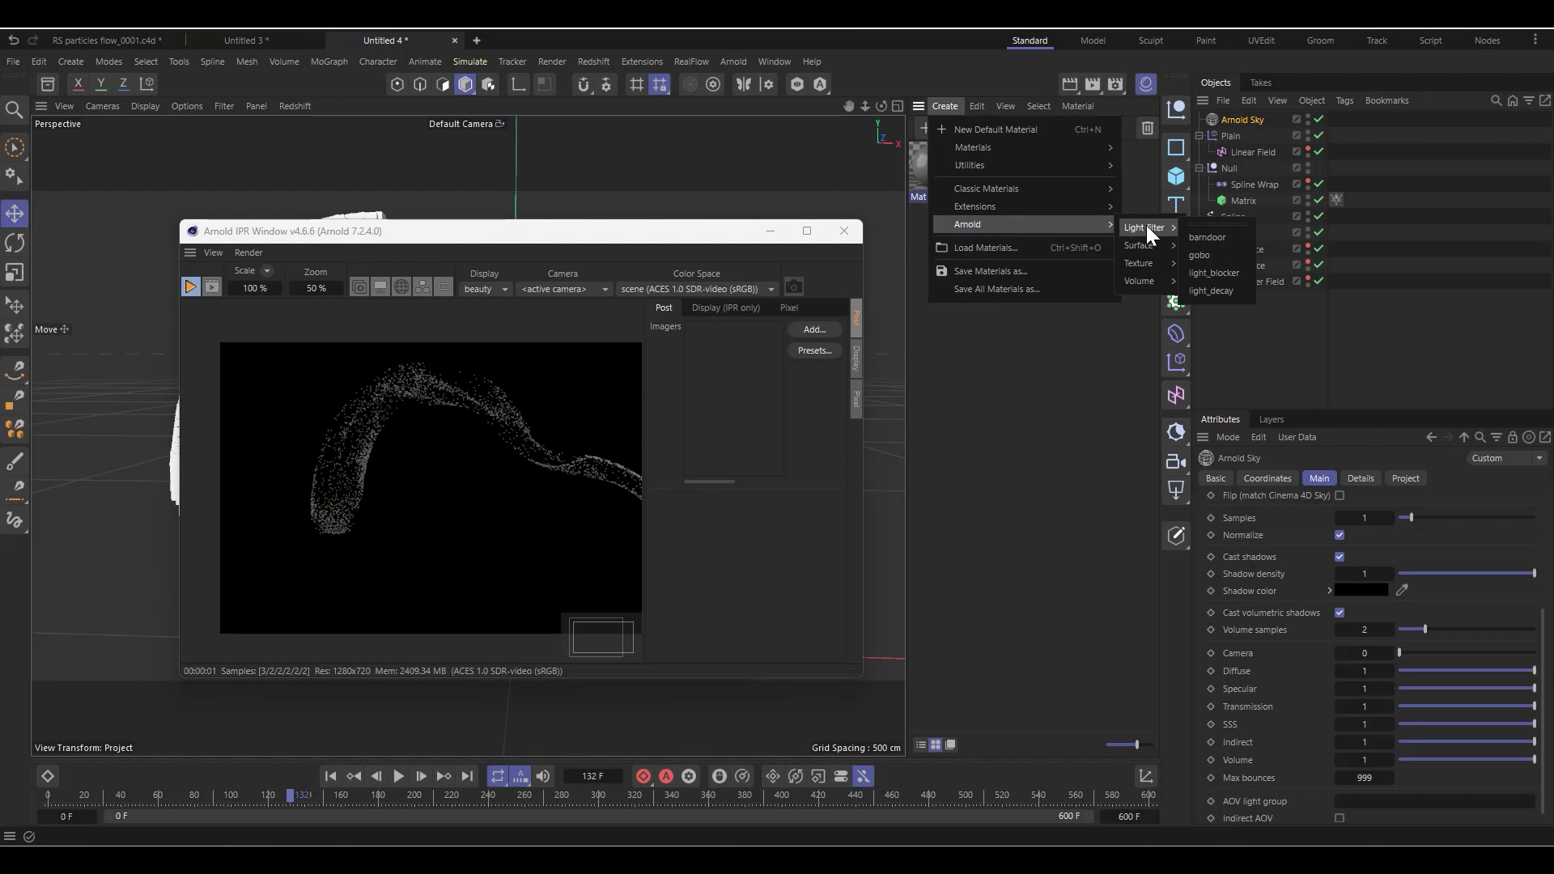
{"action": "mouse_move", "coordinate": [1143, 245]}
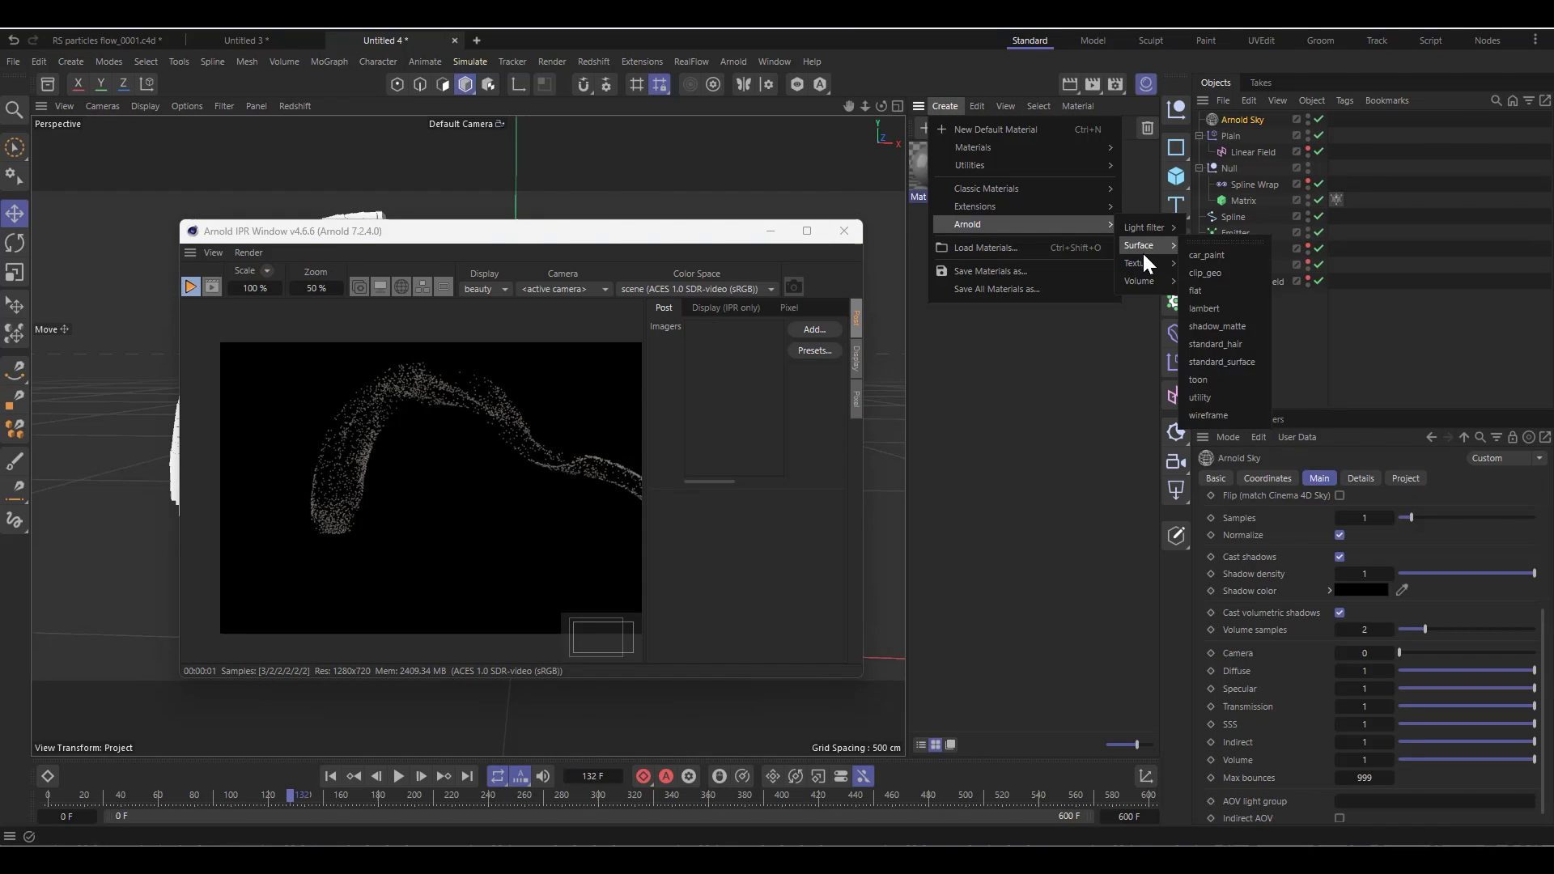
{"action": "left_click", "coordinate": [1222, 362]}
{"action": "left_click_drag", "start_coordinate": [945, 176], "coordinate": [1250, 204]}
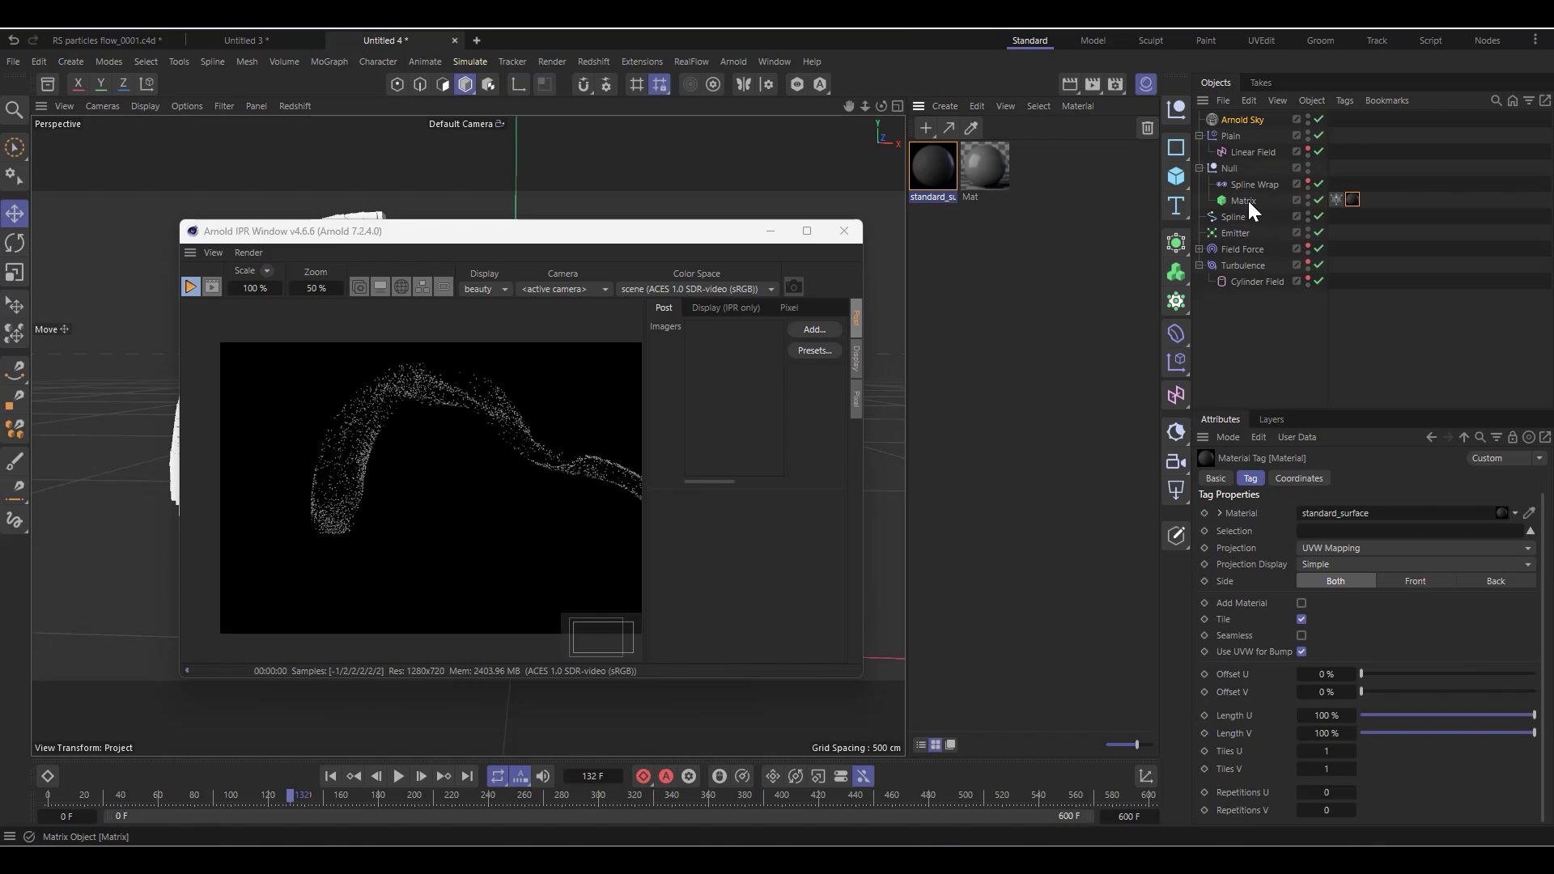
In the standard_surface material's shader network, set the base color to red with hue 0° and about 76% saturation
{"action": "left_click", "coordinate": [942, 173]}
{"action": "double_click", "coordinate": [941, 174]}
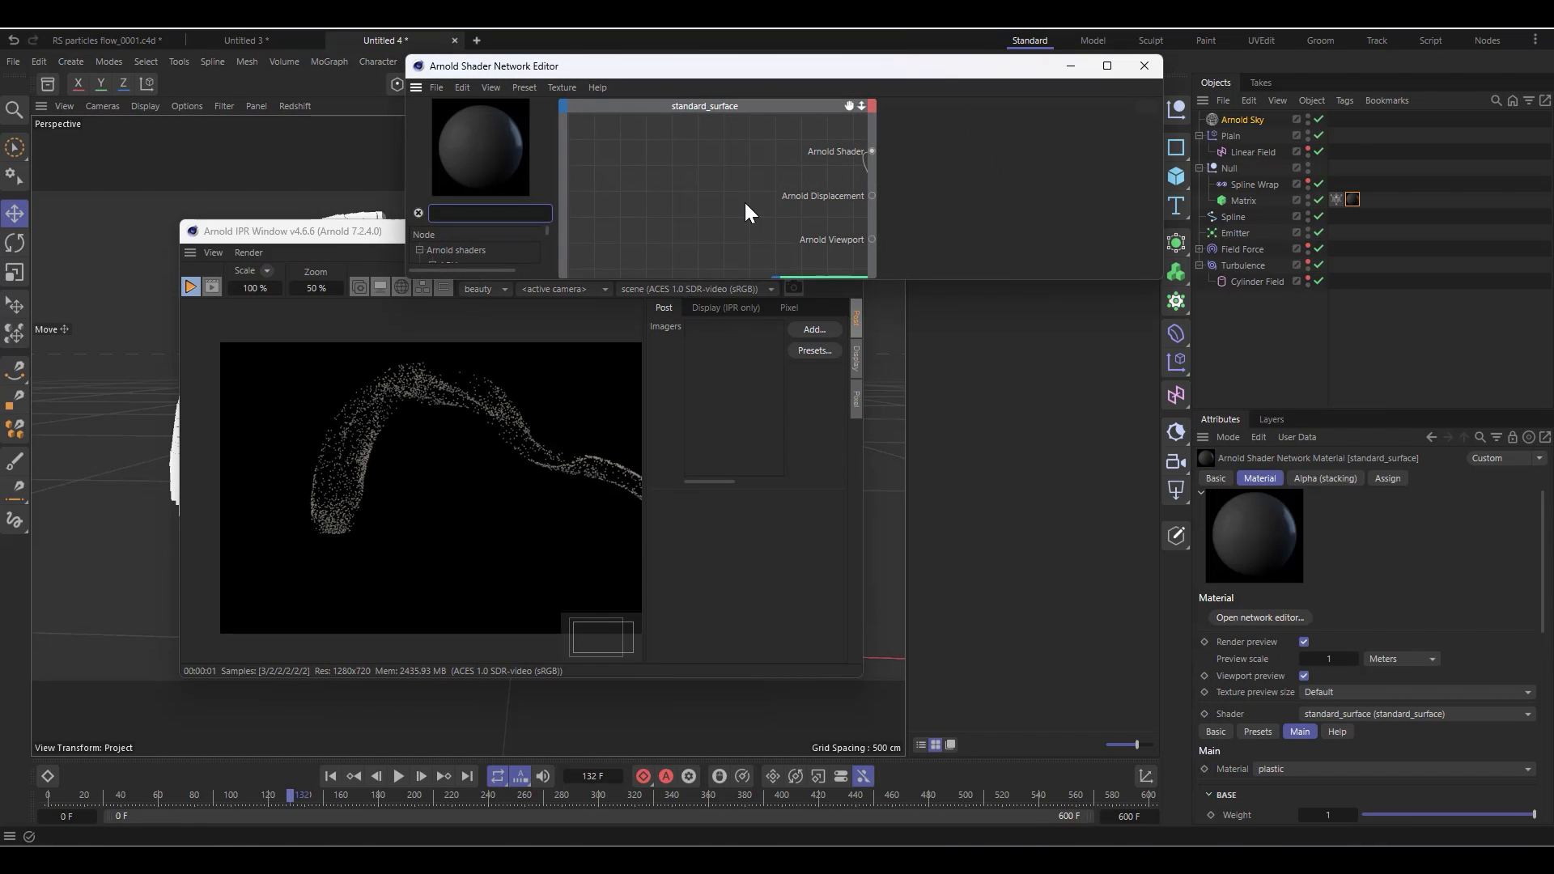
{"action": "left_click", "coordinate": [713, 191]}
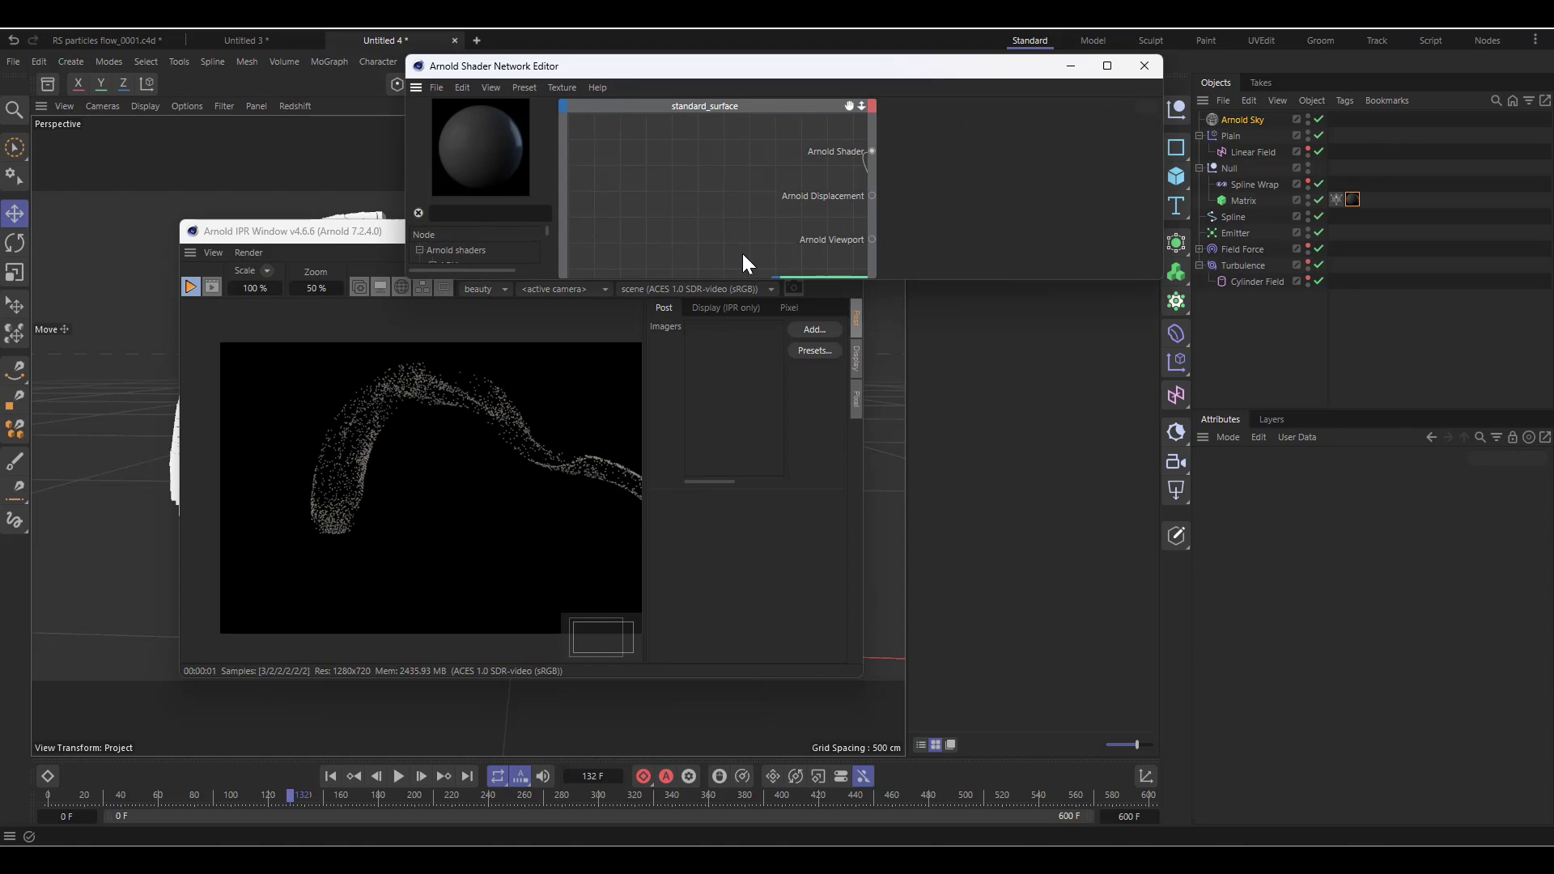
{"action": "scroll", "coordinate": [818, 163], "scroll_direction": "down", "scroll_amount": 1}
{"action": "scroll", "coordinate": [748, 196], "scroll_direction": "down", "scroll_amount": 2}
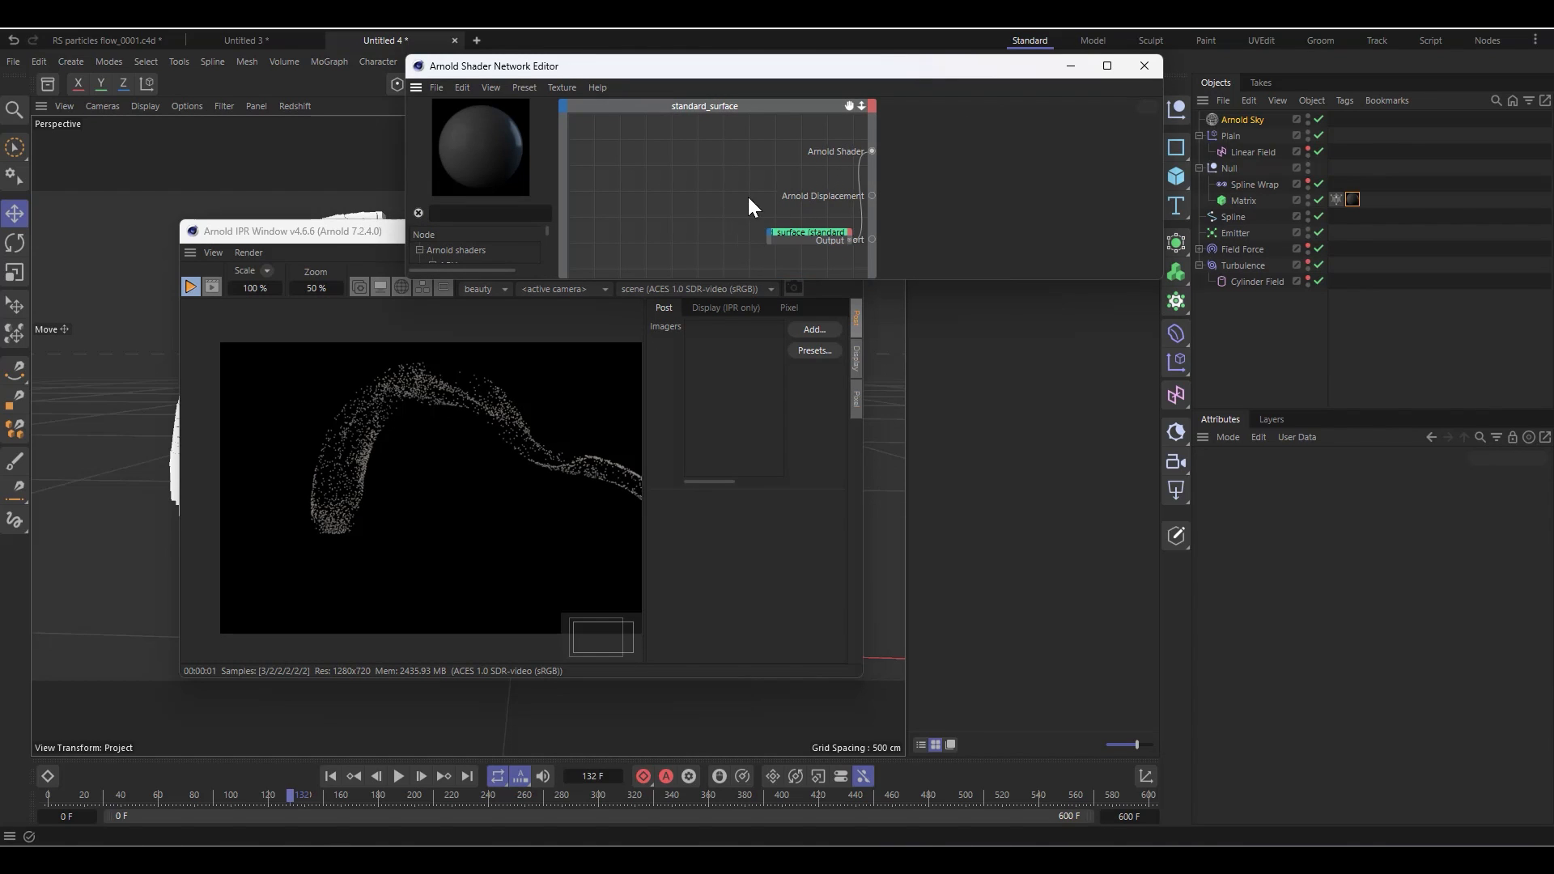
{"action": "left_click", "coordinate": [804, 235]}
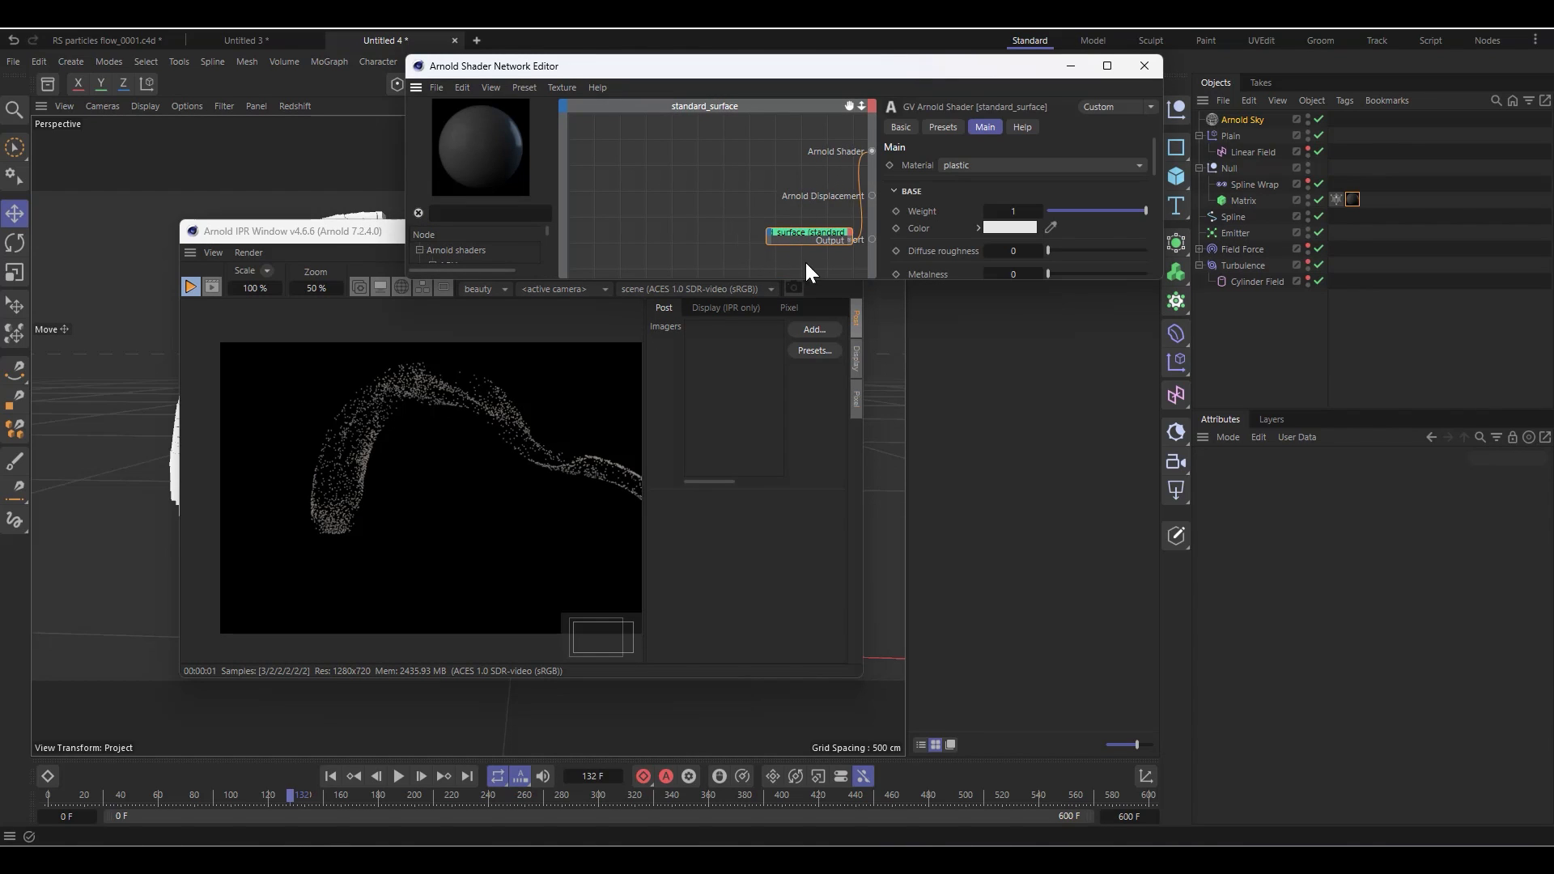
{"action": "left_click", "coordinate": [979, 228]}
{"action": "scroll", "coordinate": [950, 222], "scroll_direction": "down", "scroll_amount": 2}
{"action": "left_click_drag", "start_coordinate": [1110, 188], "coordinate": [1121, 190]}
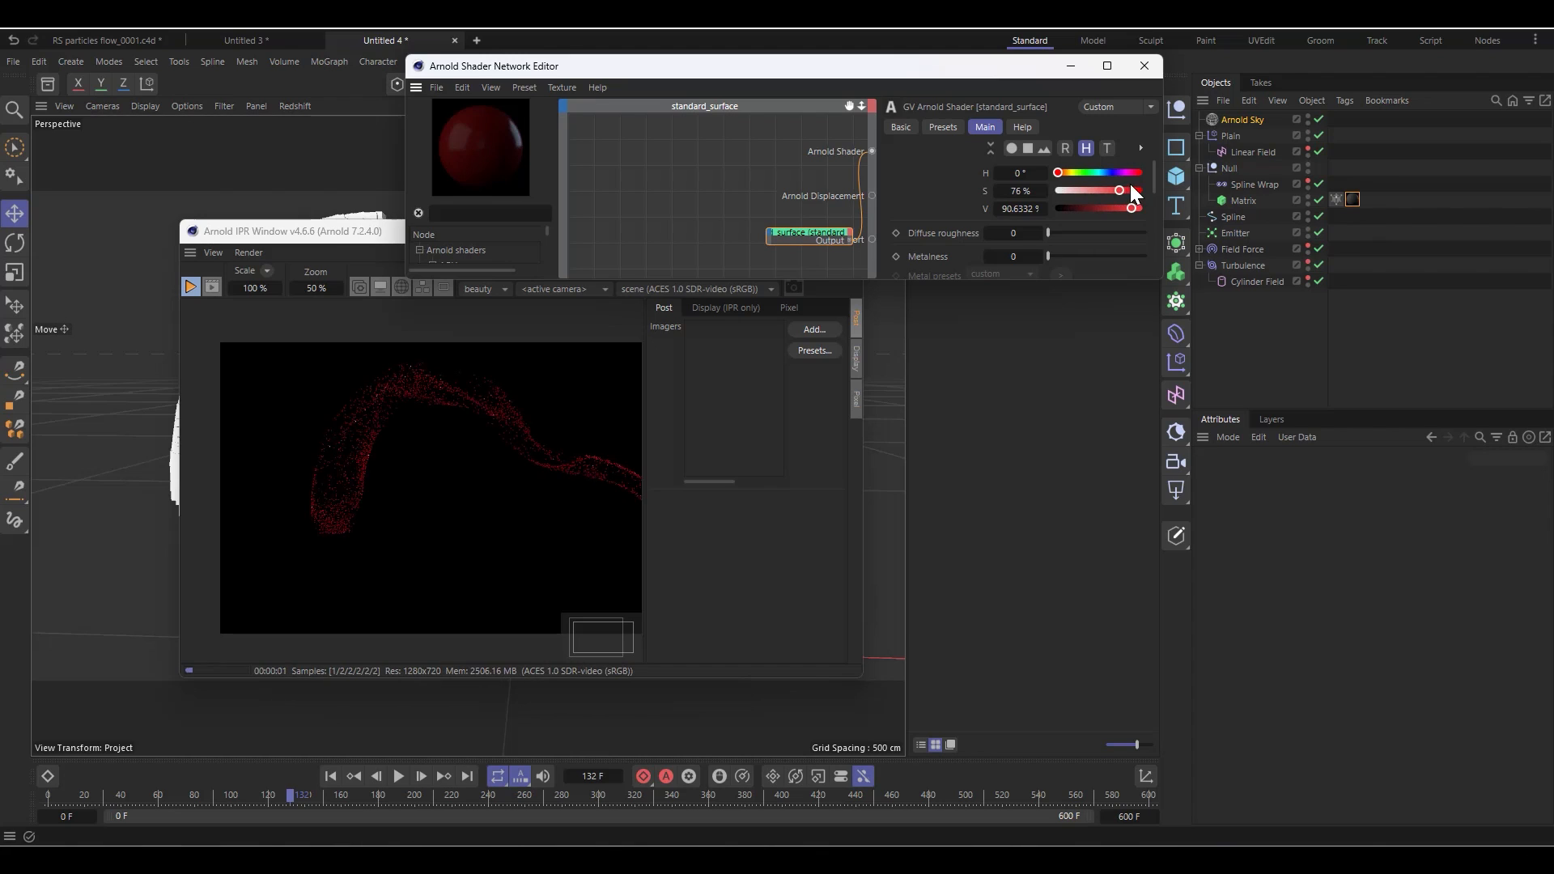